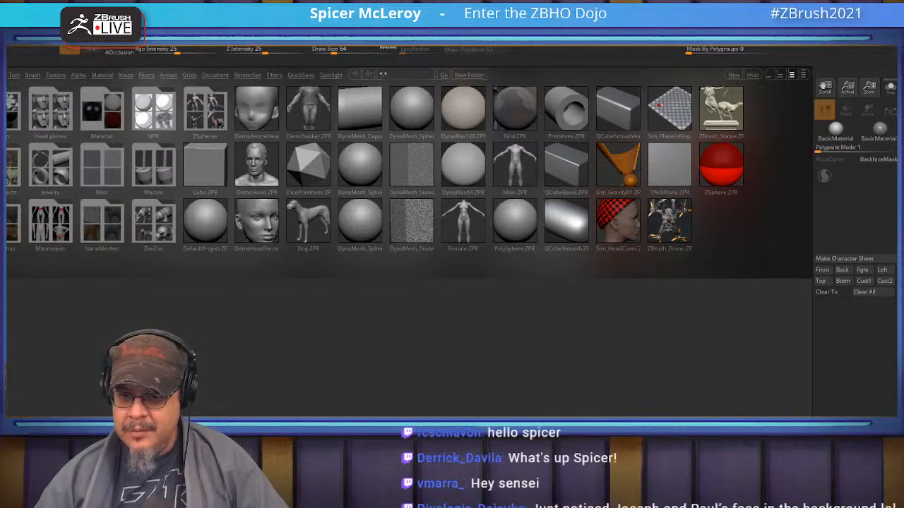
Draw the goggled character on the canvas, enter Edit mode and hide LightBox.
drag(353, 417, 355, 477)
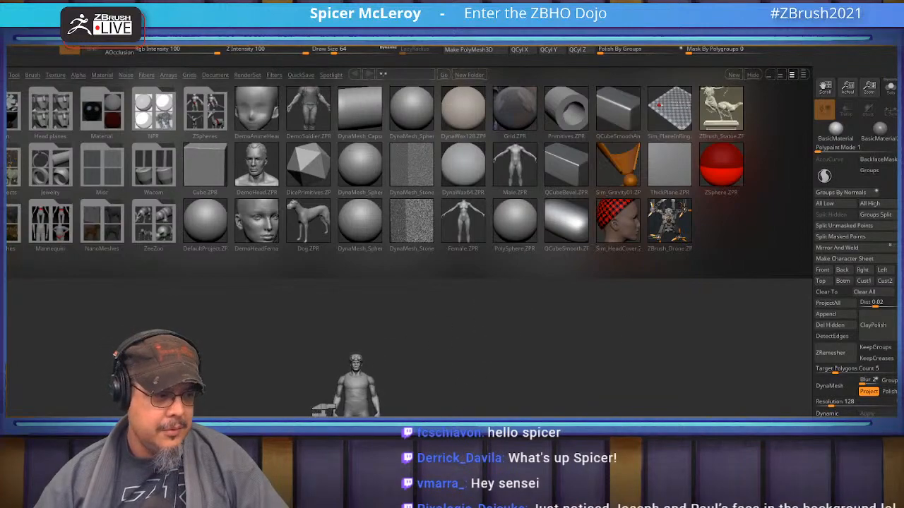
key(t)
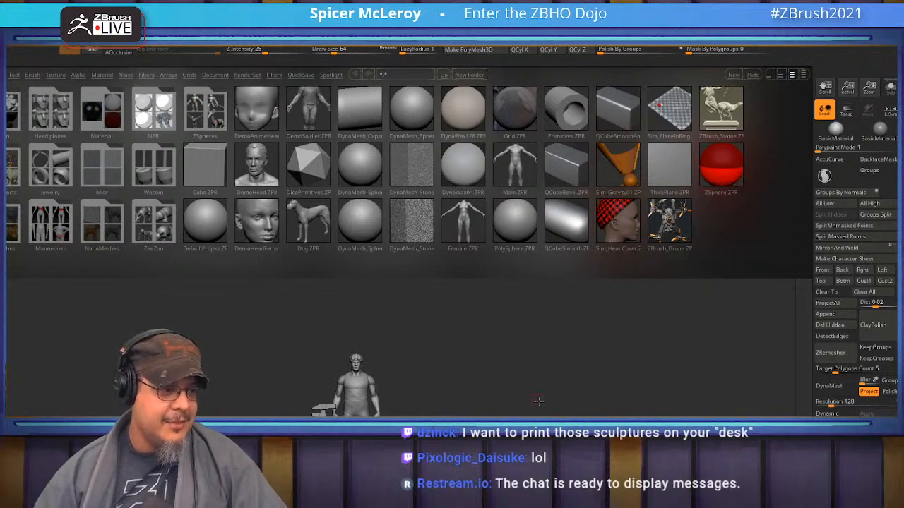
key(comma)
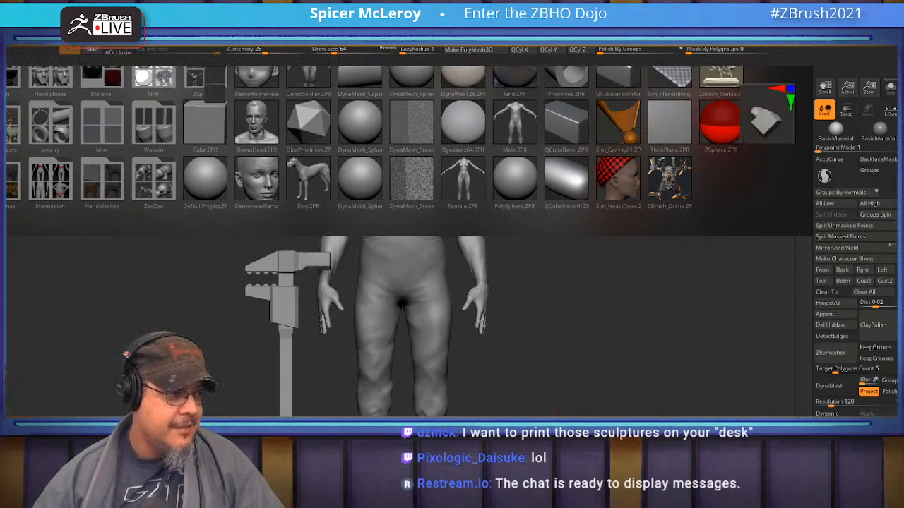
drag(673, 322, 655, 277)
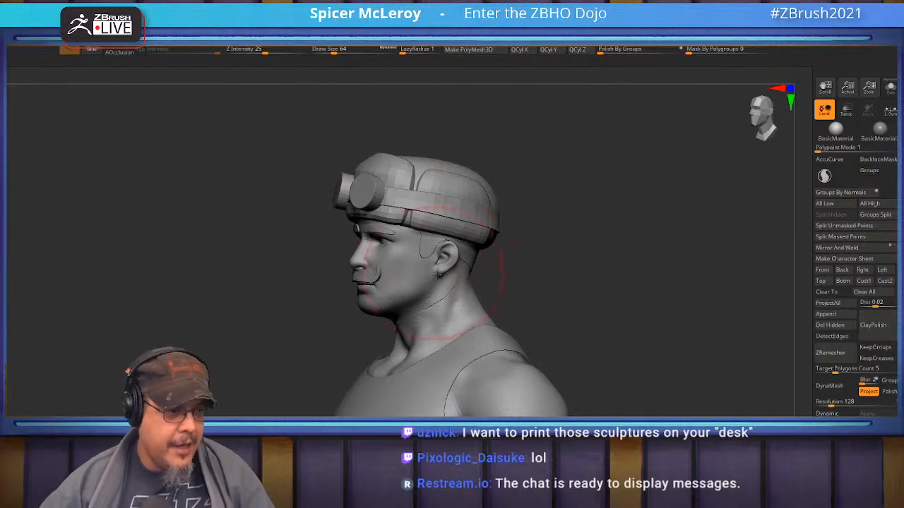
Select the character's body, display its polygroup wireframe and isolate it with Solo.
alt+click(434, 311)
key(shift+f)
mouse_move(591, 271)
mouse_down()
mouse_move(638, 269)
mouse_move(616, 274)
mouse_move(706, 171)
mouse_move(669, 221)
mouse_move(687, 442)
mouse_up()
alt+click(430, 240)
drag(599, 234, 563, 233)
mouse_move(628, 252)
alt+mouse_down()
mouse_move(579, 269)
mouse_move(597, 227)
mouse_move(637, 208)
mouse_move(591, 256)
mouse_move(640, 256)
mouse_move(622, 243)
mouse_move(628, 239)
alt+mouse_up()
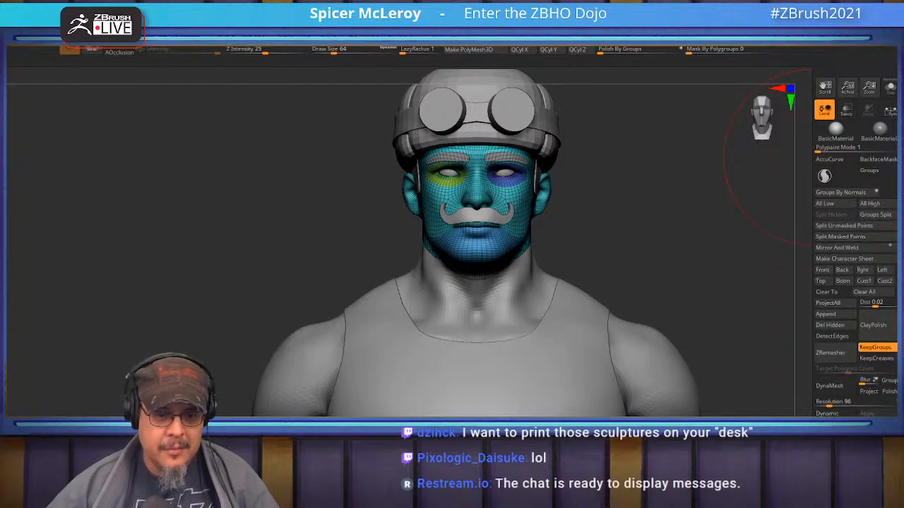
drag(645, 225, 672, 224)
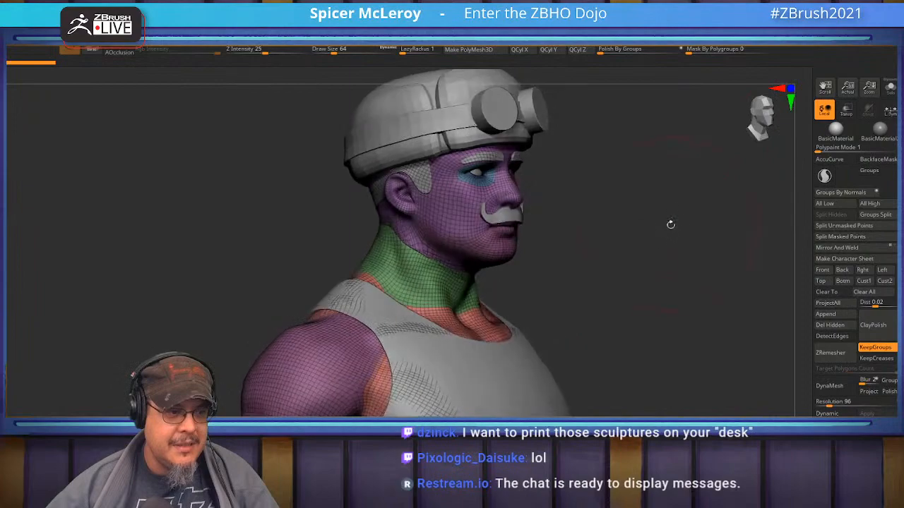
drag(622, 248, 642, 227)
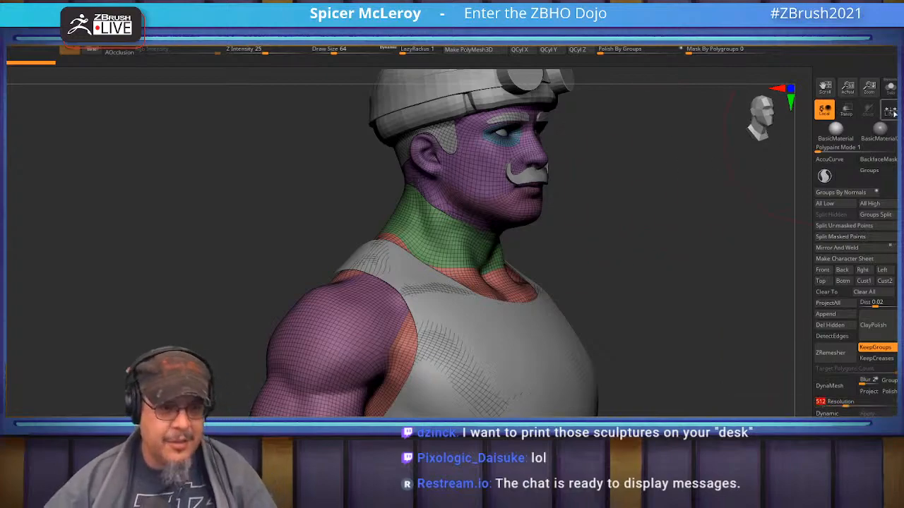
click(890, 88)
drag(591, 210, 618, 201)
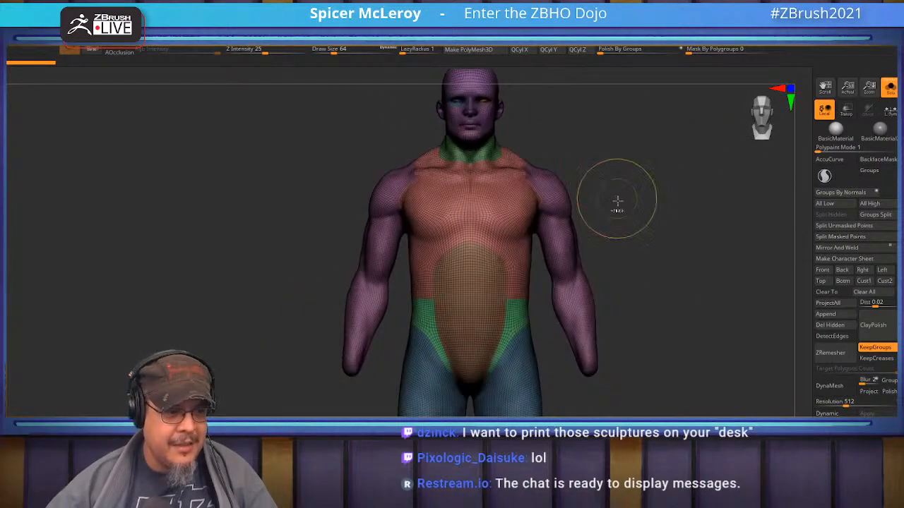
Try to DynaMesh the body at resolution 512, check the head, and undo it.
click(844, 389)
drag(666, 183, 643, 188)
alt+drag(548, 128, 649, 369)
key(shift+f)
key(shift+f)
right_drag(571, 333, 699, 280)
key(ctrl+z)
Hide the polygroup wireframe and DynaMesh the body at resolution 720.
shift+drag(697, 281, 677, 290)
key(shift+f)
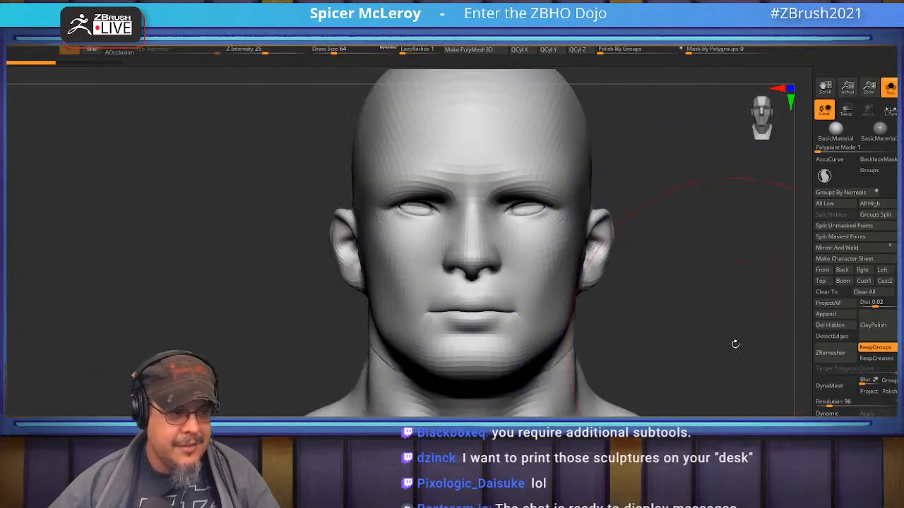
key(shift+d)
click(424, 164)
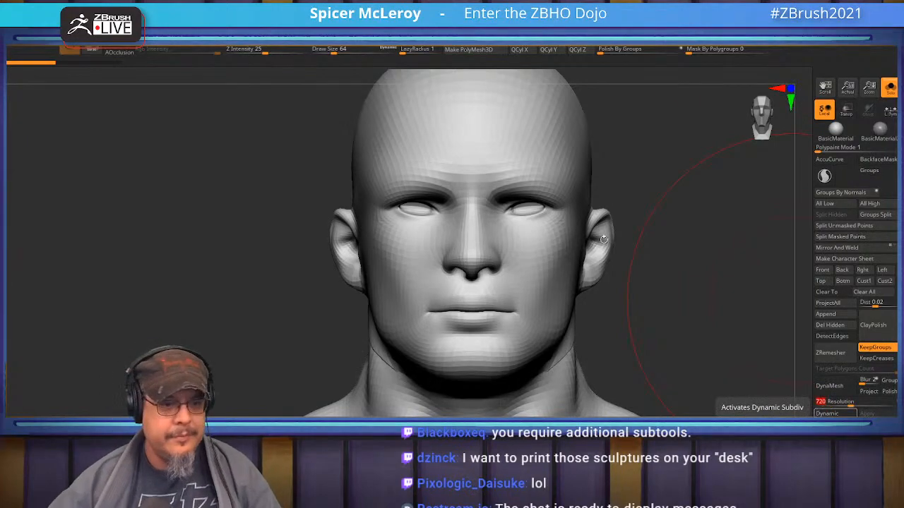
click(821, 413)
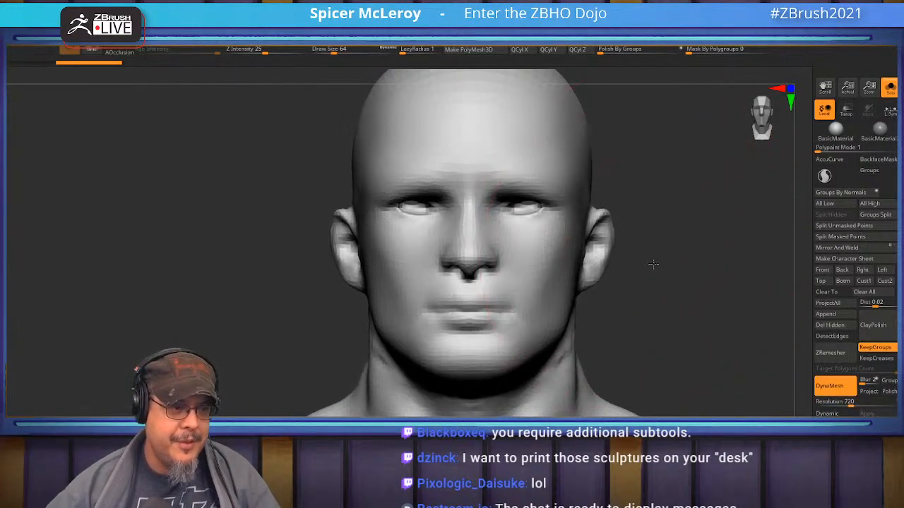
Reduce the draw size to about 17 and smooth the jagged seam on the neck below the ear.
right_drag(653, 264, 676, 262)
alt+right_drag(570, 228, 484, 313)
mouse_move(336, 393)
alt+right_down()
mouse_move(444, 274)
mouse_move(472, 276)
alt+right_up()
key(s)
drag(405, 286, 400, 285)
shift+drag(346, 261, 328, 268)
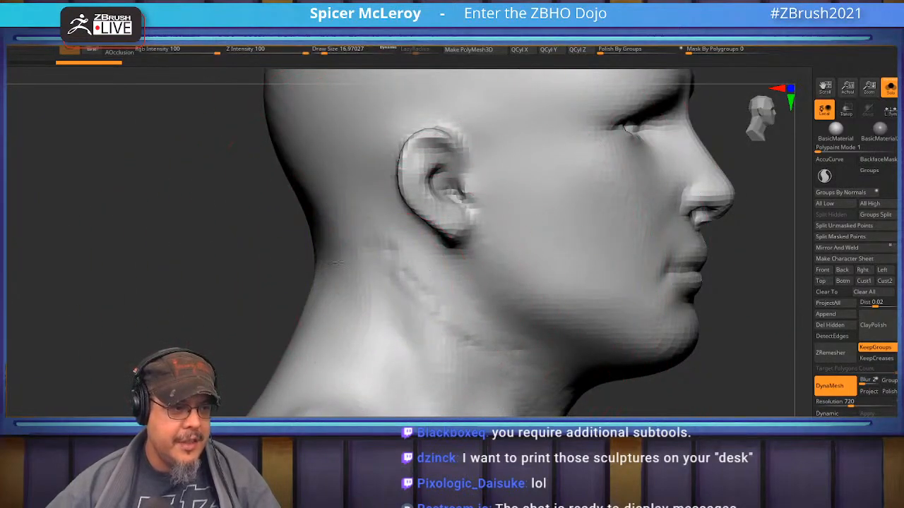
mouse_move(755, 233)
right_down()
mouse_move(695, 214)
mouse_move(520, 268)
mouse_move(515, 295)
mouse_move(494, 274)
mouse_move(334, 320)
mouse_move(624, 282)
mouse_move(648, 294)
right_up()
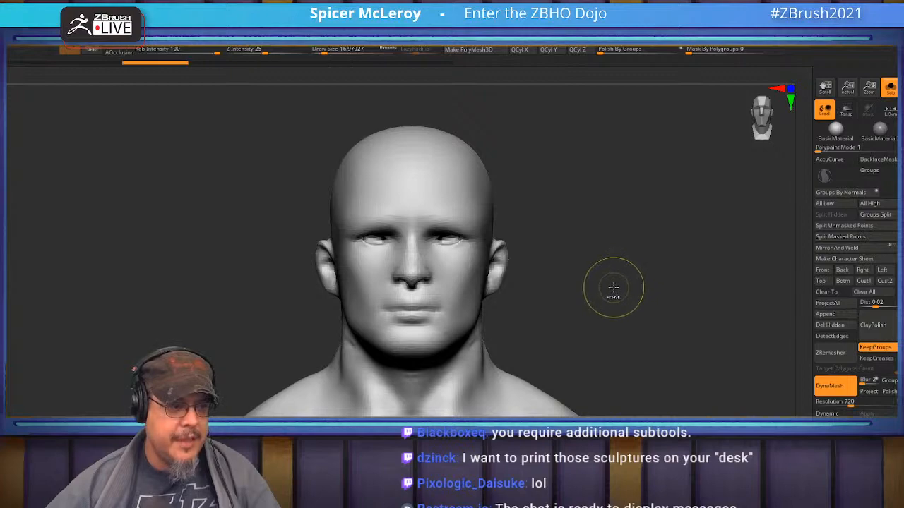
Step back and forth through the recent undo history to compare the head, ending on the latest state.
key(ctrl+z)
key(ctrl+z)
key(ctrl+shift+z)
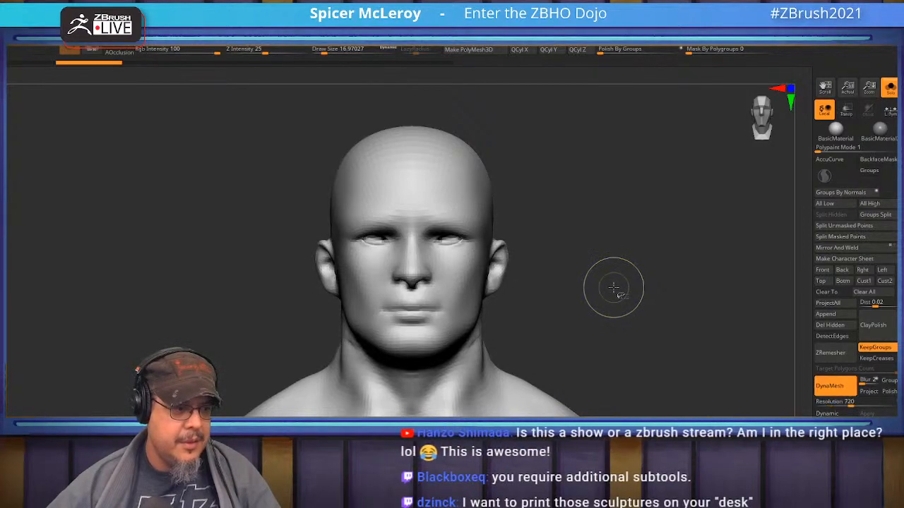
key(ctrl+shift+z)
key(ctrl+shift+z)
key(ctrl+shift+z)
key(ctrl+shift+z)
key(ctrl+shift+z)
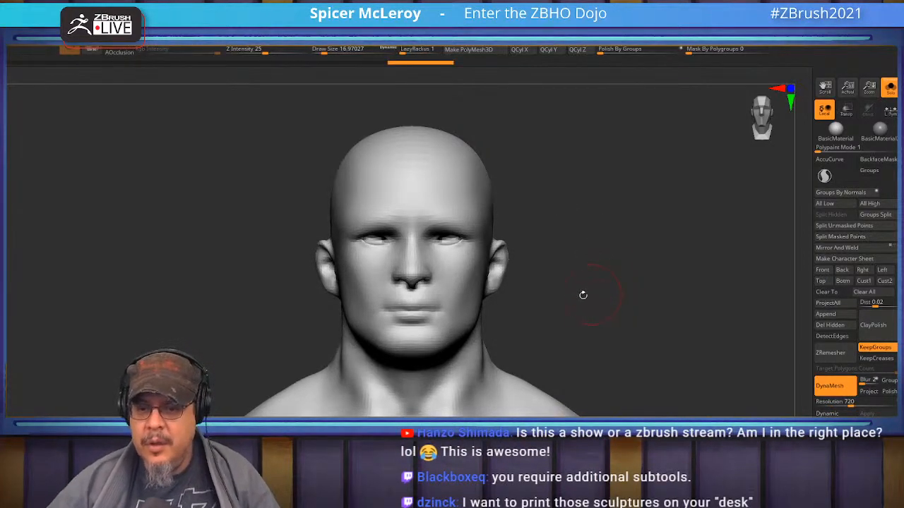
mouse_move(596, 287)
mouse_down()
mouse_move(632, 290)
mouse_move(607, 289)
mouse_up()
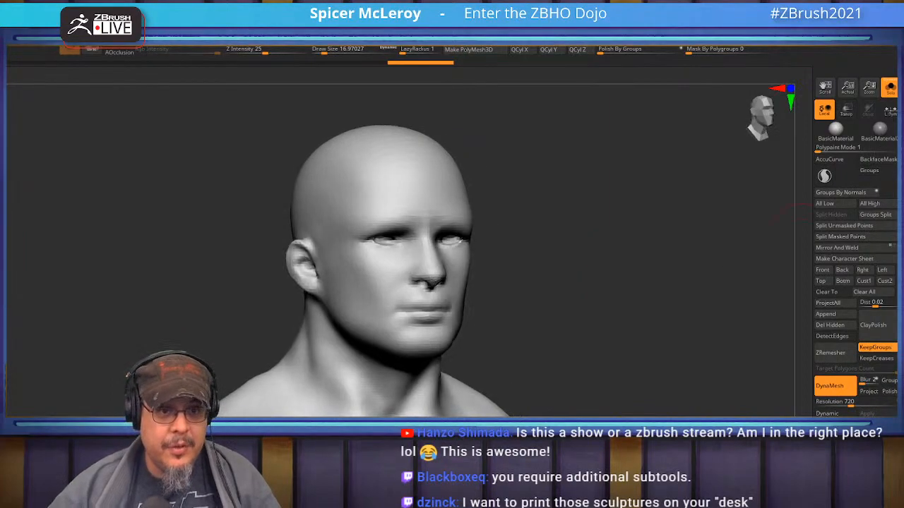
Set the draw size to about 9.4 for work on the eyes and choose the ClayBuildup brush.
mouse_move(615, 240)
alt+mouse_down()
mouse_move(668, 282)
mouse_move(610, 264)
mouse_move(689, 308)
mouse_move(691, 290)
mouse_move(728, 327)
alt+mouse_up()
key(s)
mouse_move(492, 279)
mouse_down()
mouse_move(474, 276)
mouse_move(483, 270)
mouse_move(462, 257)
mouse_move(448, 259)
mouse_move(452, 269)
mouse_up()
key(s)
key(ctrl+z)
key(s)
key(b)
key(d)
key(s)
key(b)
key(c)
key(b)
key(ctrl+d)
Sculpt the eye sockets of the head with ClayBuildup strokes around the lids and under the eyes.
mouse_move(459, 265)
alt+mouse_down()
mouse_move(409, 248)
mouse_move(359, 276)
mouse_move(440, 251)
mouse_move(466, 260)
mouse_move(417, 251)
mouse_move(366, 272)
mouse_move(361, 264)
mouse_move(371, 301)
mouse_move(428, 323)
alt+mouse_up()
mouse_move(516, 304)
right_down()
mouse_move(466, 309)
mouse_move(470, 297)
right_up()
mouse_move(471, 291)
mouse_down()
mouse_move(458, 313)
mouse_move(369, 317)
mouse_move(344, 296)
mouse_move(459, 314)
mouse_move(420, 333)
mouse_move(359, 303)
mouse_move(385, 317)
mouse_up()
drag(409, 322, 456, 318)
mouse_move(429, 280)
mouse_down()
mouse_move(385, 293)
mouse_move(416, 304)
mouse_up()
right_drag(417, 305, 436, 270)
mouse_move(446, 297)
mouse_down()
mouse_move(375, 295)
mouse_move(431, 315)
mouse_up()
ctrl+right_drag(430, 315, 427, 291)
ctrl+right_drag(688, 282, 693, 315)
right_drag(693, 315, 748, 275)
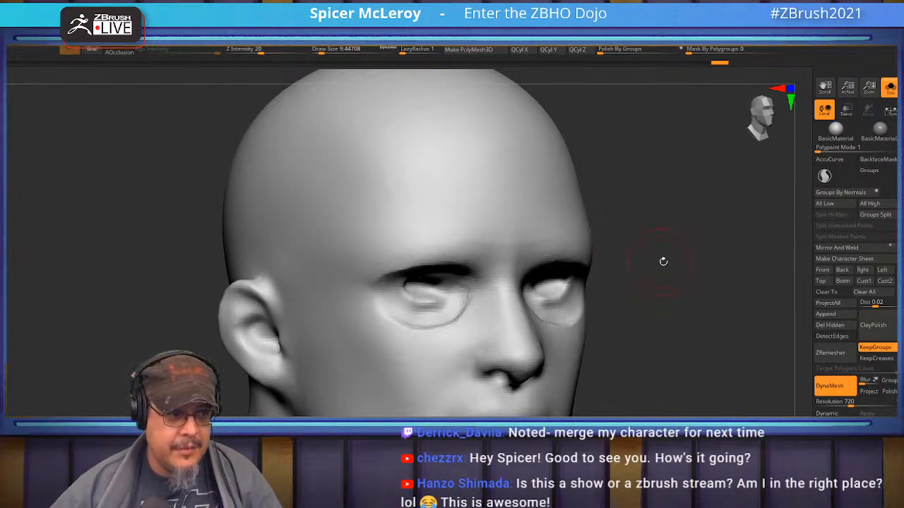
Turn on transparency and select the eyeball spheres with the Move gizmo, keeping the head visible around them.
key(ctrl)
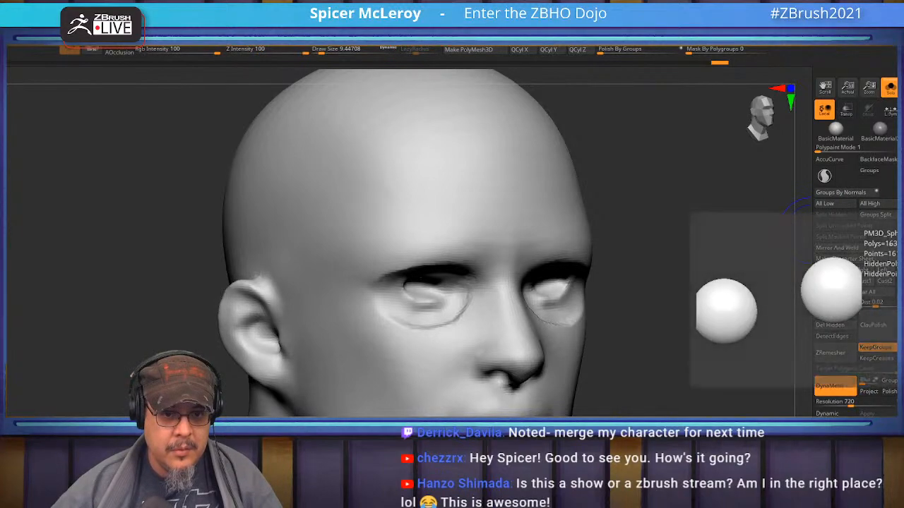
drag(673, 255, 696, 247)
ctrl+right_drag(395, 298, 566, 283)
click(846, 111)
key(f)
key(w)
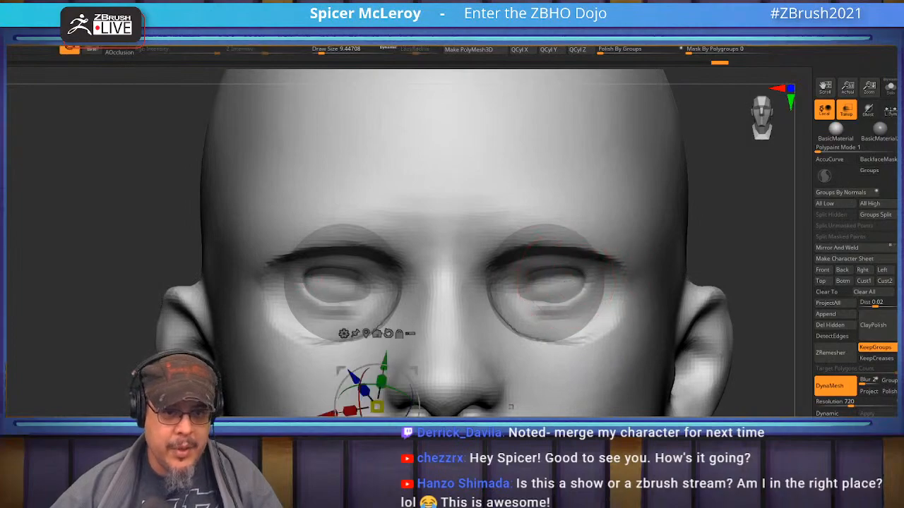
alt+click(338, 264)
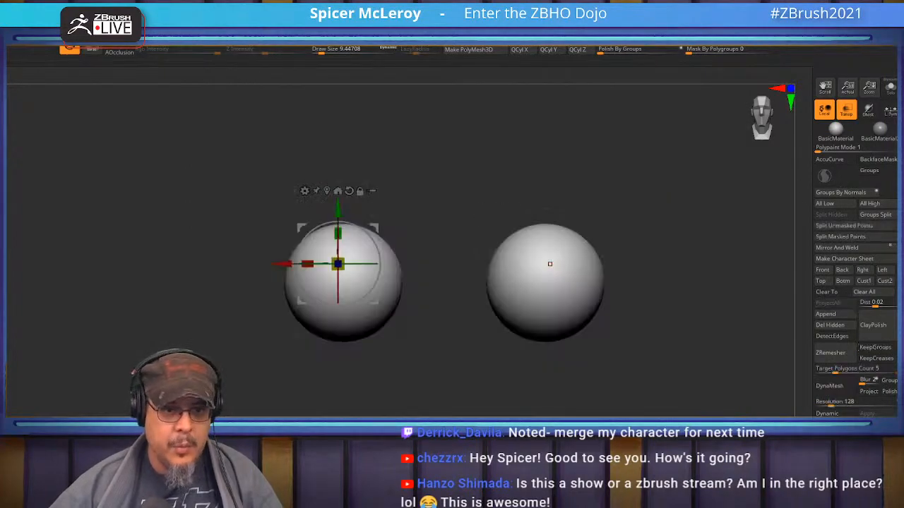
click(873, 114)
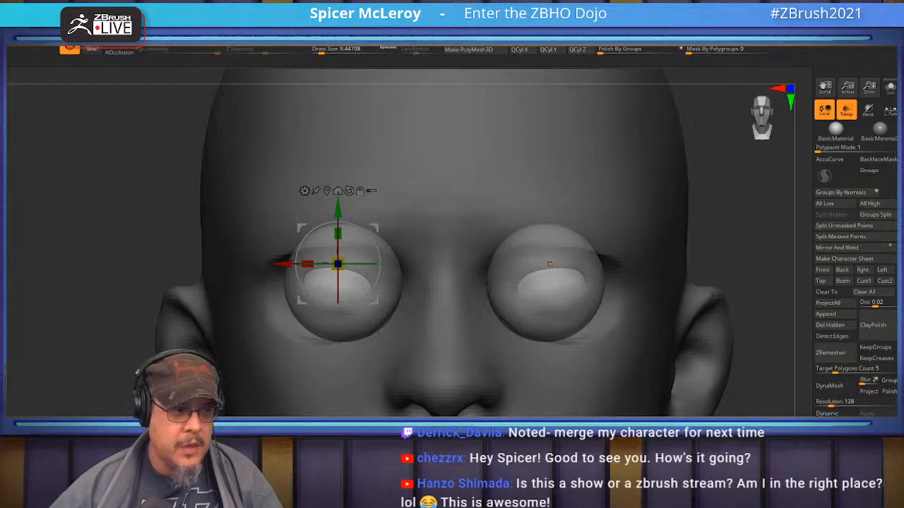
Centre the gizmo on an eyeball with local symmetry on, and move both eyeballs outward and slightly down.
click(325, 192)
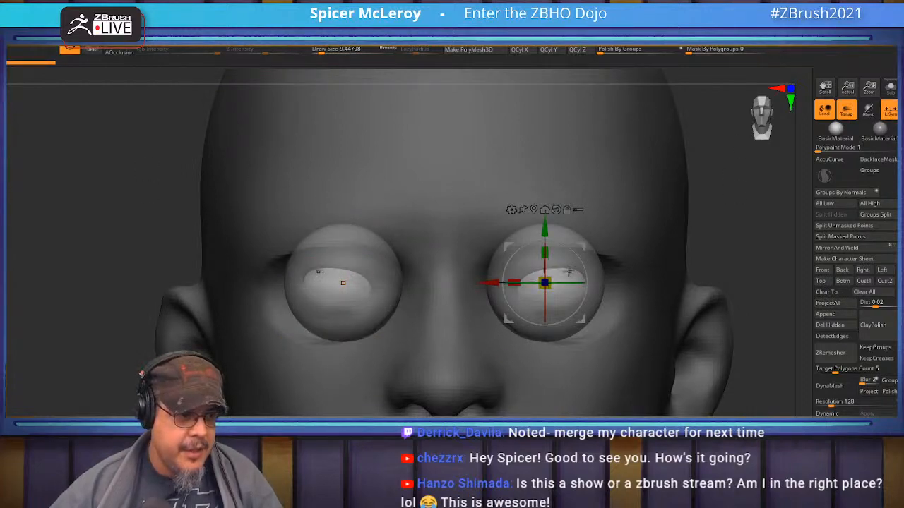
drag(583, 250, 594, 256)
key(q)
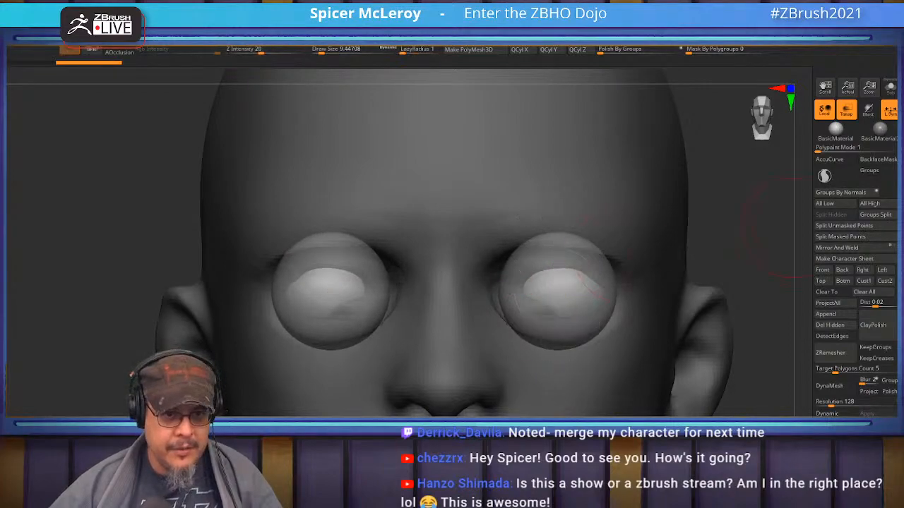
Select the body mesh again and switch to the Move brush.
alt+click(495, 233)
key(b)
key(m)
key(v)
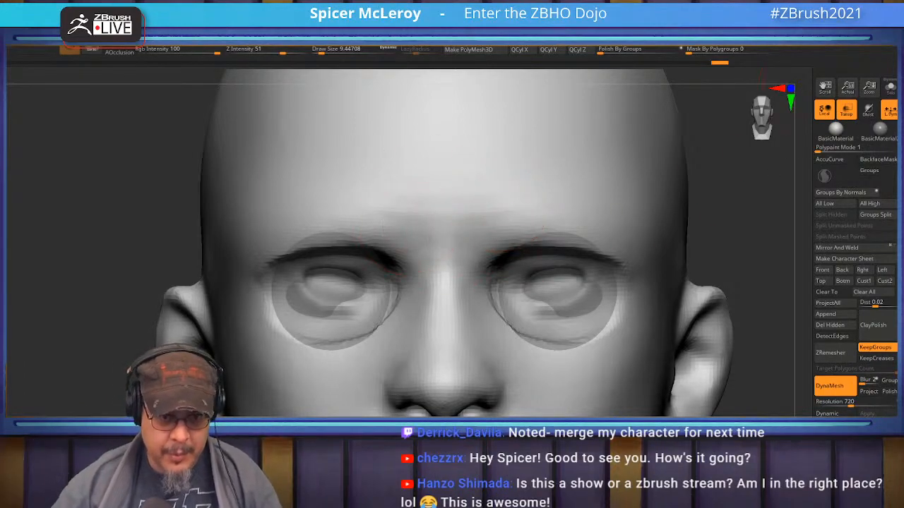
Load the skull ZTool from the Male Skull folder in D:\Projects\Basemeshes and frame its brow and eye sockets.
click(469, 39)
drag(350, 342, 356, 264)
click(316, 292)
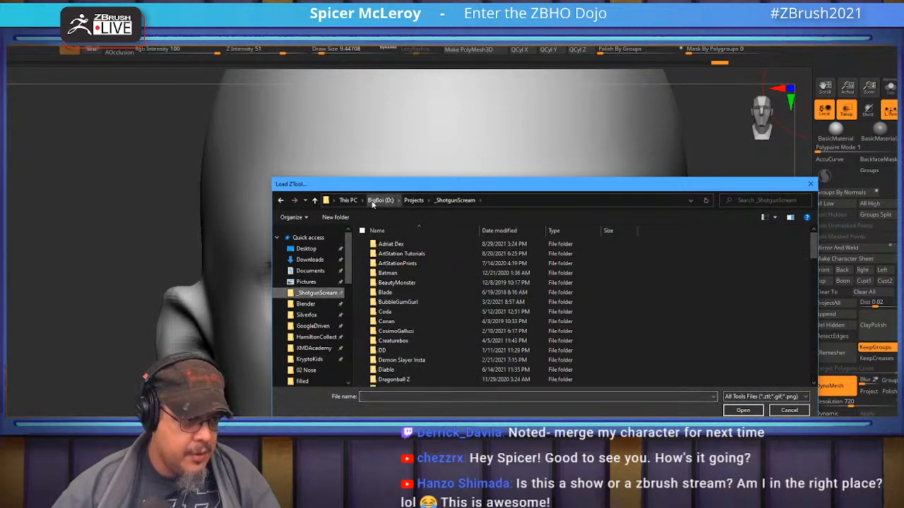
click(372, 202)
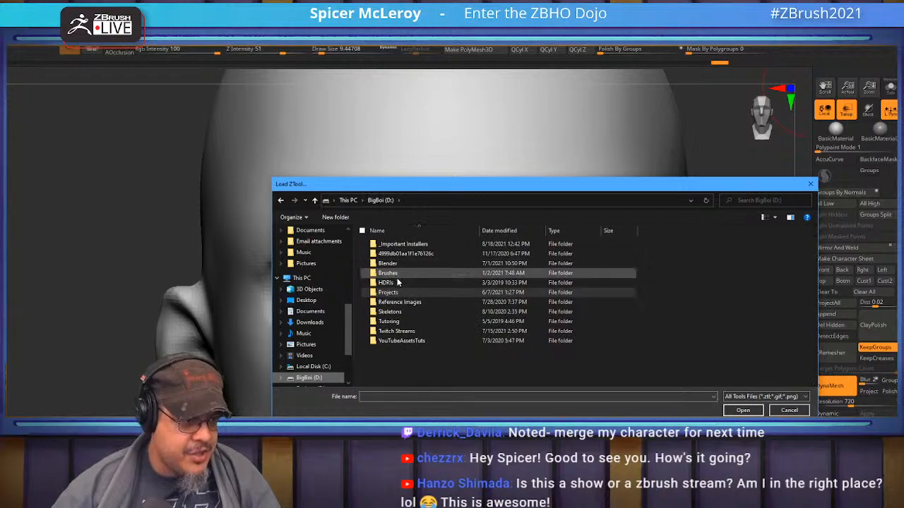
double_click(404, 295)
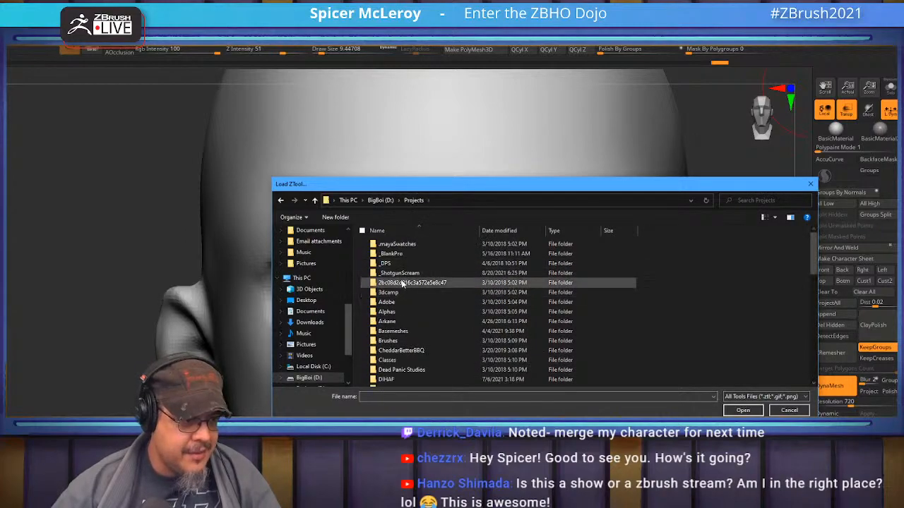
click(397, 333)
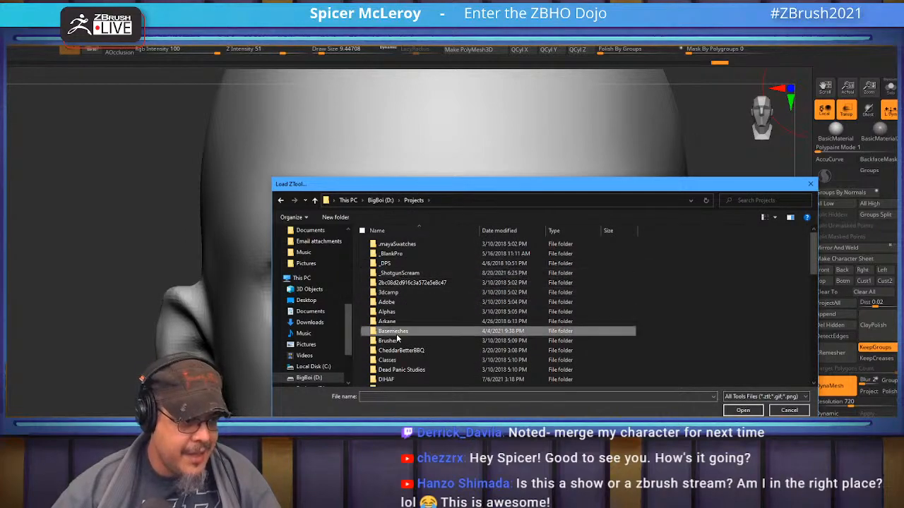
double_click(393, 331)
scroll(416, 350, down, 3)
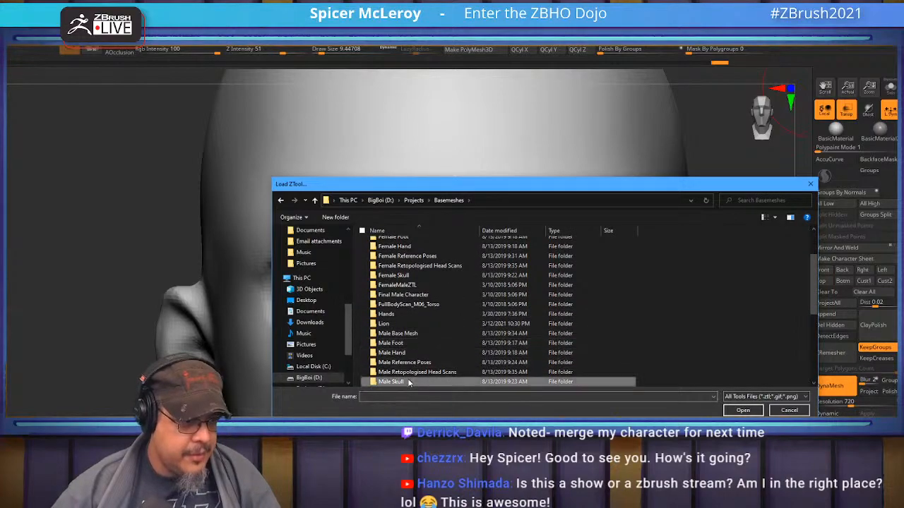
double_click(408, 382)
double_click(390, 254)
double_click(397, 244)
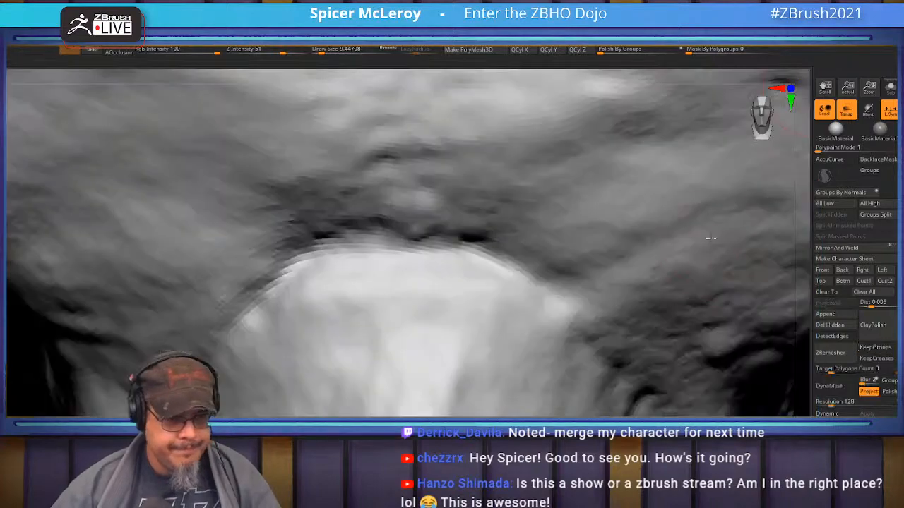
key(f)
alt+drag(609, 285, 727, 367)
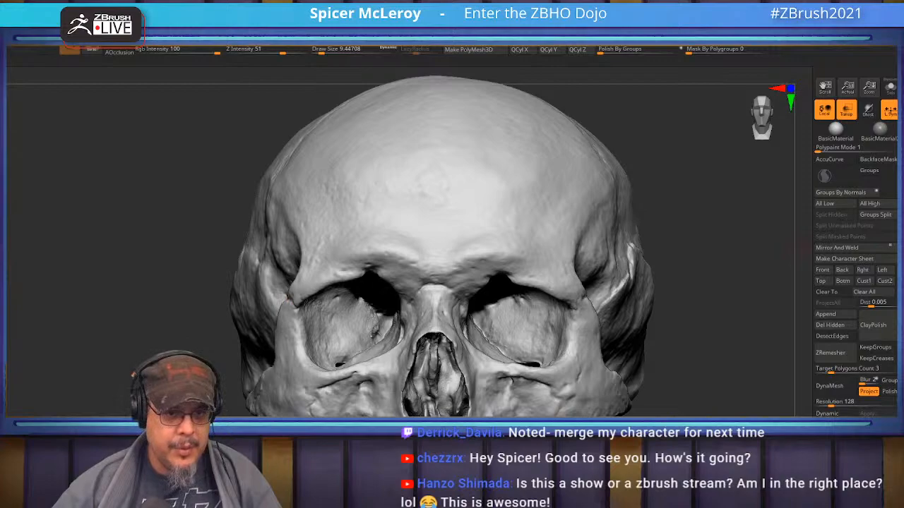
Switch back to the character's body, bring the eye area into close view and toggle transparency.
click(895, 141)
key(f)
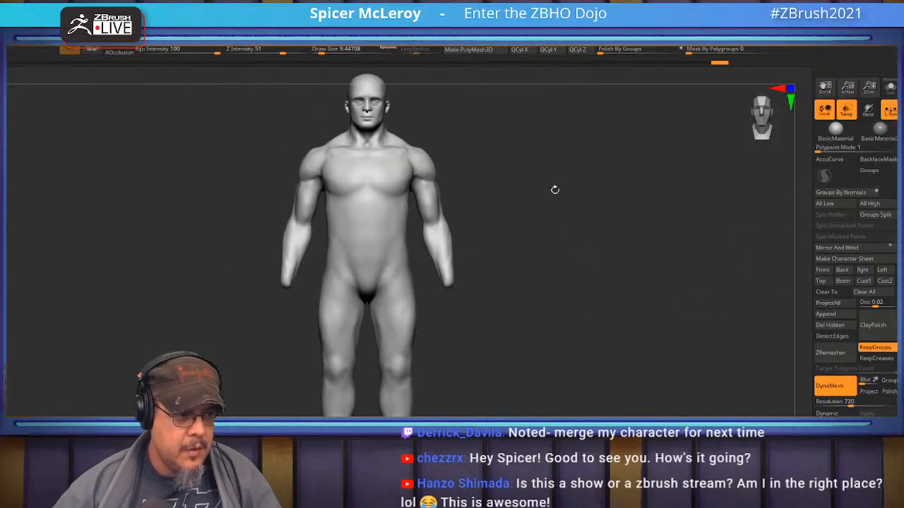
alt+drag(538, 167, 748, 377)
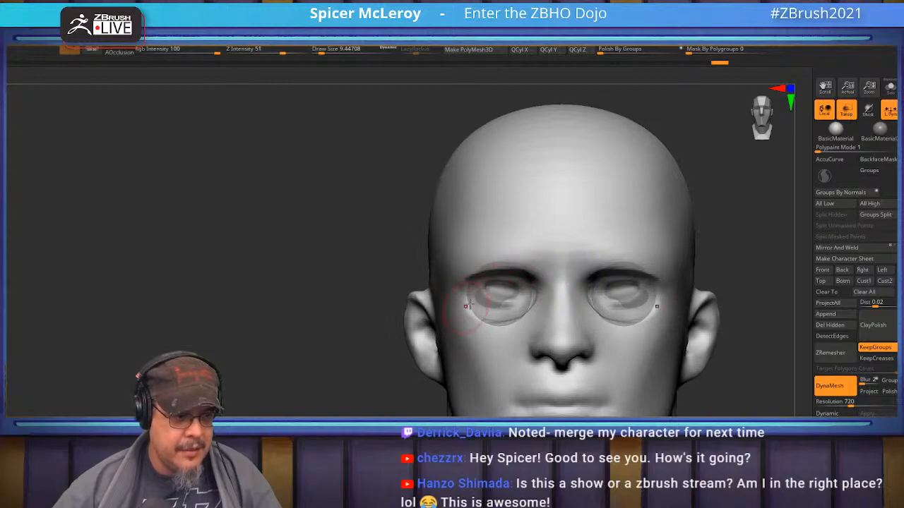
alt+drag(269, 379, 285, 402)
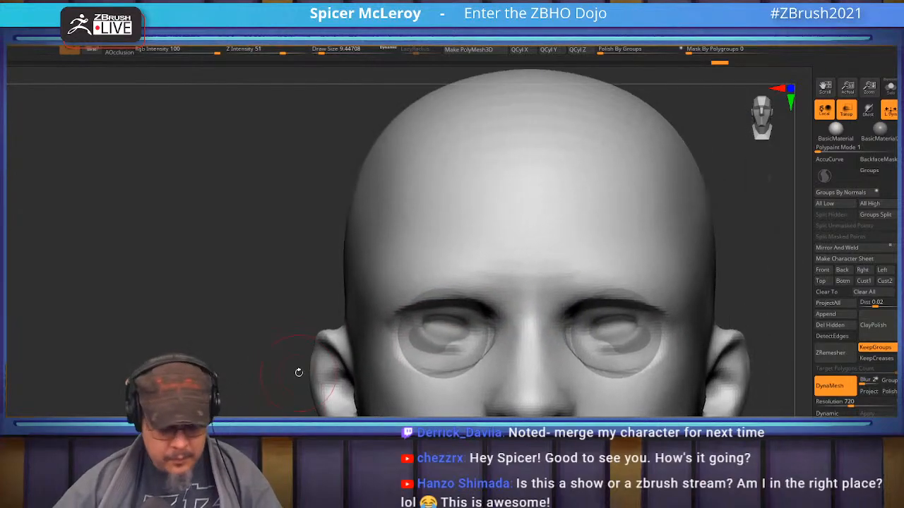
click(846, 110)
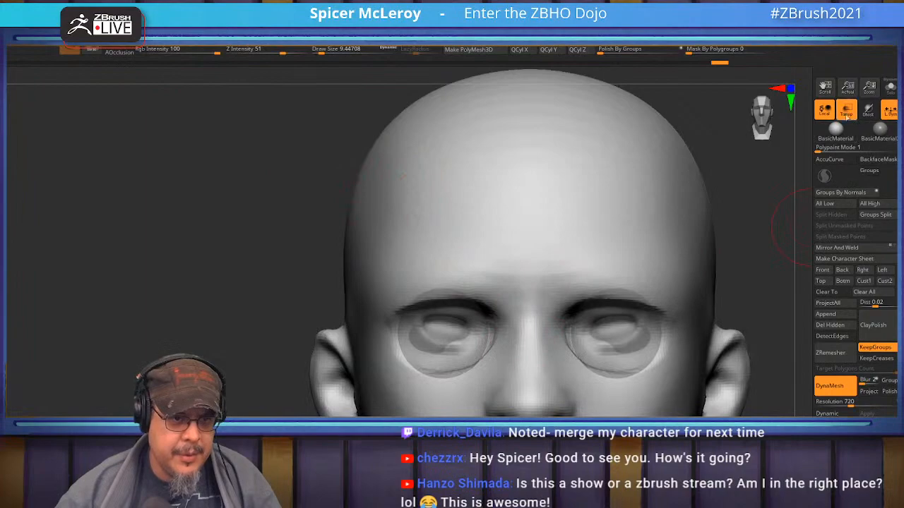
Reshape both eye sockets around the eyeballs and smooth their outer and lower rims.
key(s)
mouse_move(472, 304)
mouse_down()
mouse_move(481, 304)
mouse_move(472, 303)
mouse_up()
mouse_move(471, 303)
mouse_down()
mouse_move(469, 292)
mouse_move(437, 301)
mouse_move(404, 343)
mouse_up()
mouse_move(392, 311)
mouse_down()
mouse_move(411, 375)
mouse_move(454, 369)
mouse_move(458, 378)
mouse_move(491, 359)
mouse_up()
mouse_move(441, 311)
mouse_down()
mouse_move(420, 335)
mouse_move(463, 327)
mouse_move(424, 333)
mouse_move(441, 344)
mouse_move(436, 329)
mouse_move(422, 337)
mouse_move(472, 329)
mouse_move(427, 327)
mouse_move(472, 351)
mouse_up()
Mark the cheekbone as a straight line from the front of the ear to below the outer eye socket.
key(b)
key(c)
key(b)
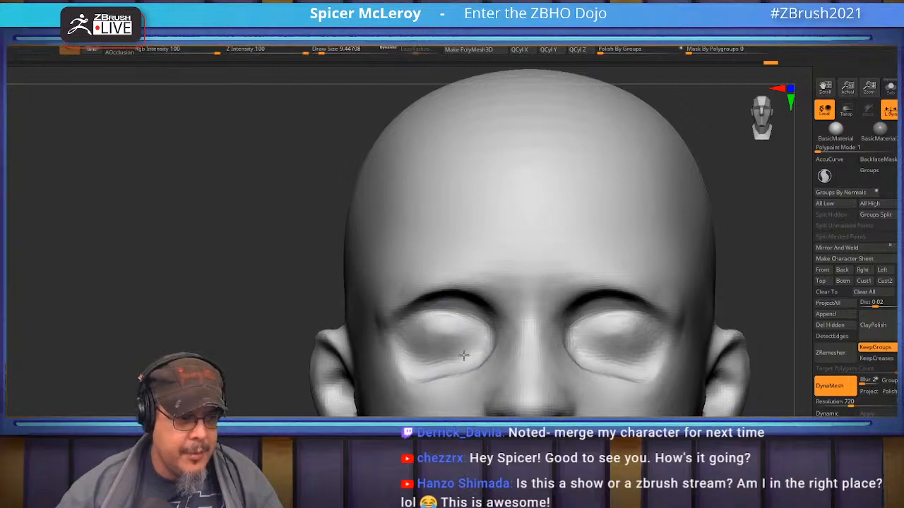
drag(231, 324, 291, 326)
mouse_move(668, 273)
mouse_down()
mouse_move(627, 279)
mouse_move(707, 287)
mouse_move(720, 259)
mouse_move(565, 273)
mouse_up()
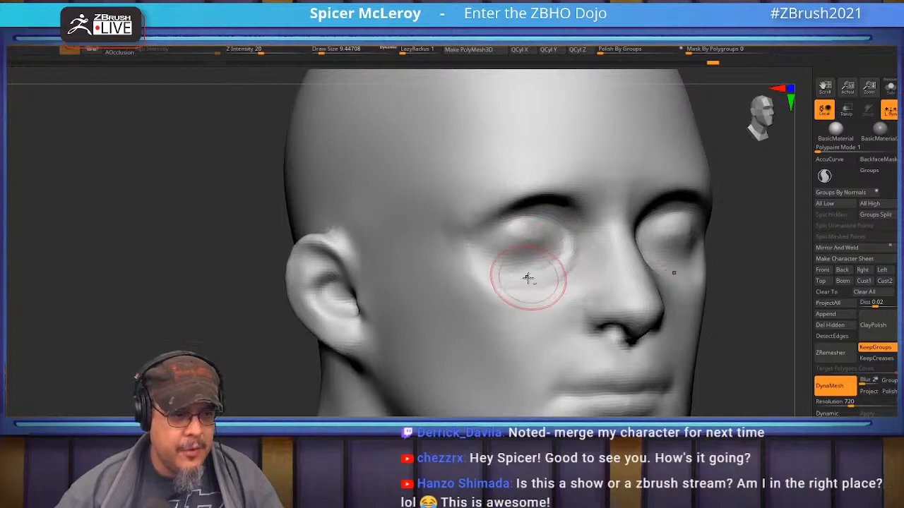
drag(254, 286, 574, 292)
key(b)
key(s)
key(t)
drag(362, 294, 480, 293)
drag(379, 297, 516, 293)
Draw the outer orbit edge and the temporal line arching from the brow over the side of the head to behind the ear.
mouse_move(667, 250)
mouse_down()
mouse_move(685, 259)
mouse_move(669, 258)
mouse_up()
drag(460, 348, 461, 296)
mouse_move(458, 343)
mouse_down()
mouse_move(465, 288)
mouse_move(493, 244)
mouse_up()
mouse_move(493, 245)
mouse_down()
mouse_move(474, 190)
mouse_move(442, 140)
mouse_move(238, 123)
mouse_up()
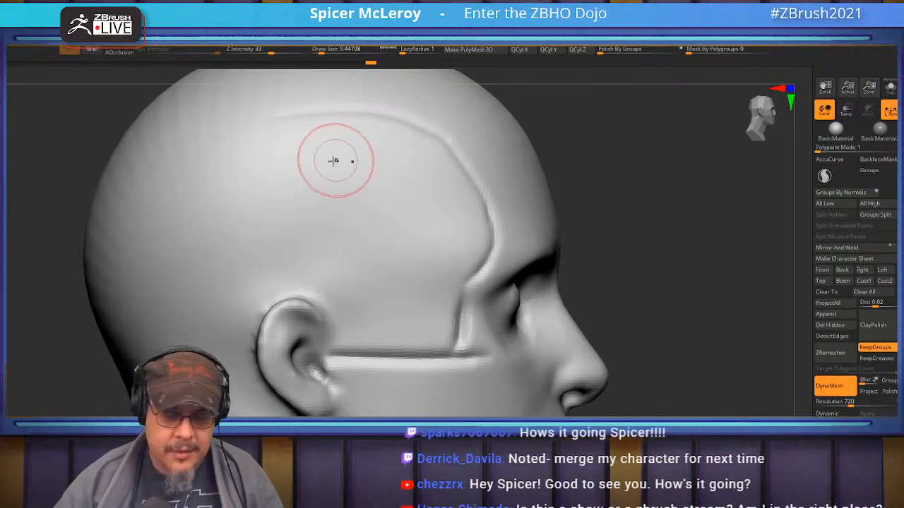
mouse_move(294, 120)
mouse_down()
mouse_move(202, 182)
mouse_move(185, 275)
mouse_move(266, 353)
mouse_up()
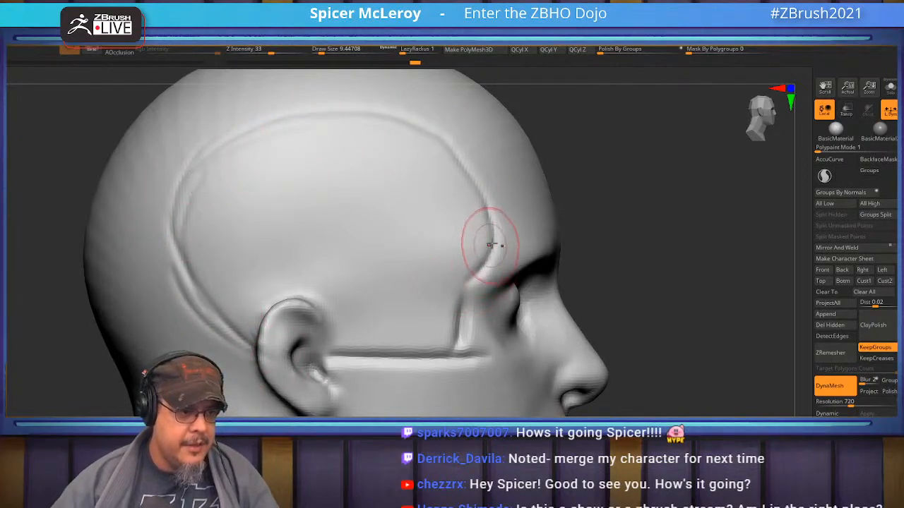
Reinforce the cheekbone line and hollow the temple above it with broad strokes at draw size about 14.
mouse_move(457, 349)
mouse_down()
mouse_move(322, 342)
mouse_move(341, 345)
mouse_up()
mouse_move(686, 287)
shift+mouse_down()
mouse_move(666, 264)
mouse_move(576, 266)
shift+mouse_up()
drag(272, 275, 650, 282)
mouse_move(353, 262)
mouse_down()
mouse_move(549, 265)
mouse_move(518, 232)
mouse_move(470, 262)
mouse_move(460, 339)
mouse_move(460, 269)
mouse_move(442, 270)
mouse_up()
key(s)
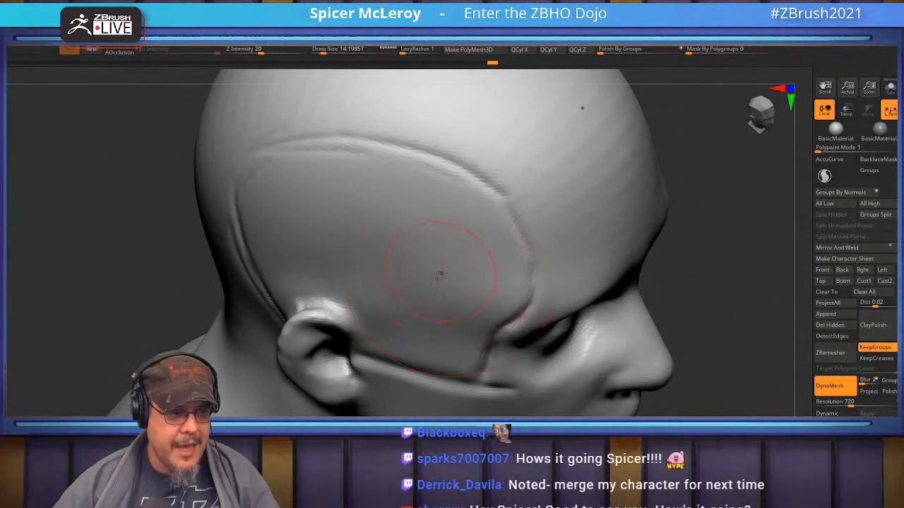
mouse_move(457, 332)
mouse_down()
mouse_move(466, 356)
mouse_move(388, 343)
mouse_move(413, 343)
mouse_up()
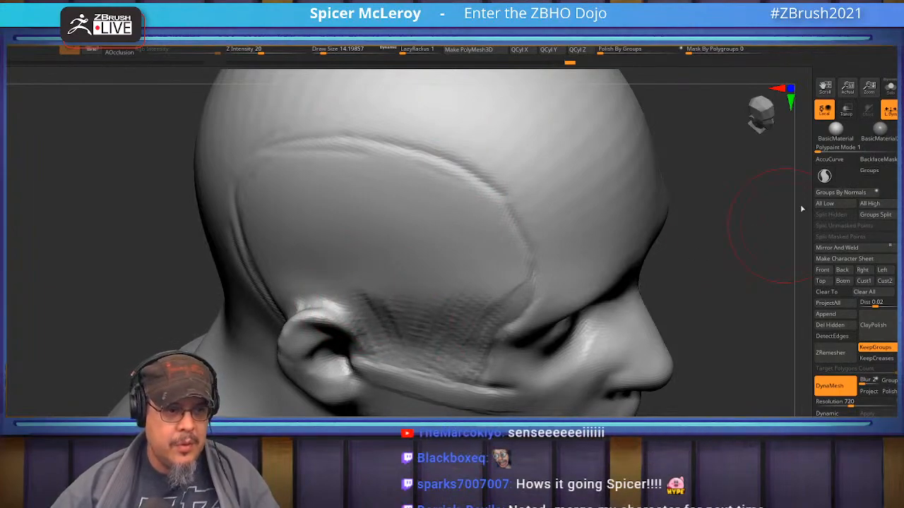
Switch to the skull model and examine its temple hollow and cheekbone arch from the side and above.
click(895, 212)
drag(630, 300, 706, 325)
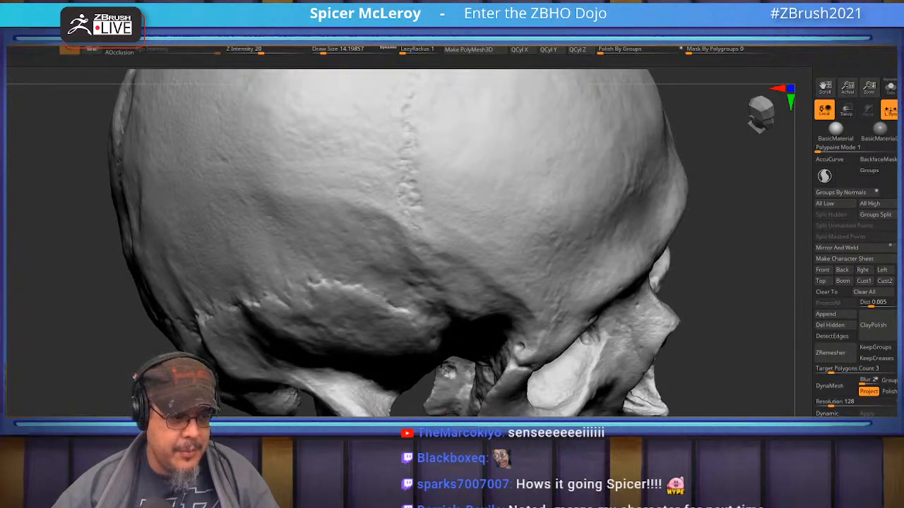
drag(706, 226, 456, 346)
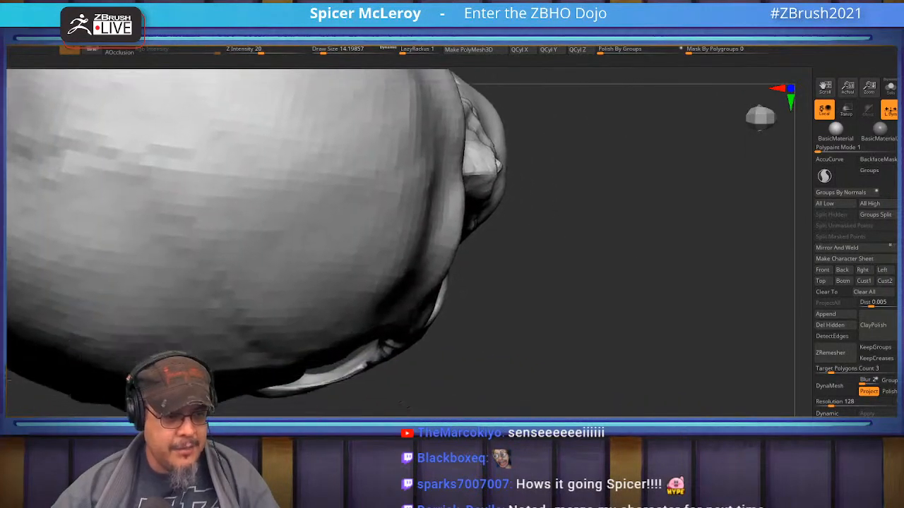
drag(315, 380, 339, 415)
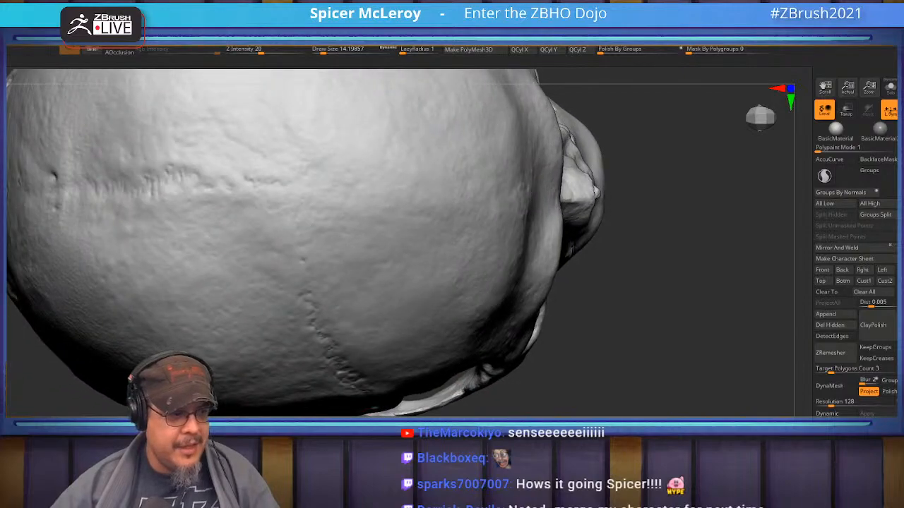
drag(568, 372, 648, 346)
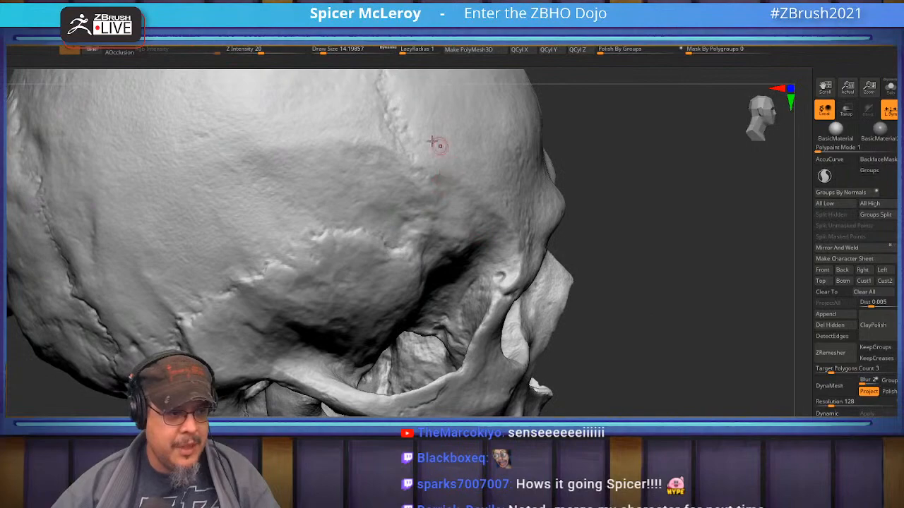
drag(586, 360, 707, 304)
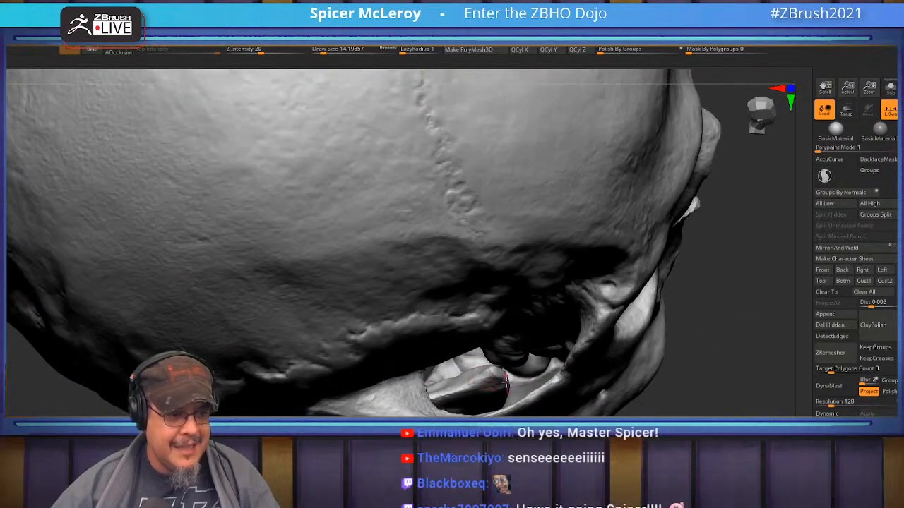
drag(709, 348, 660, 317)
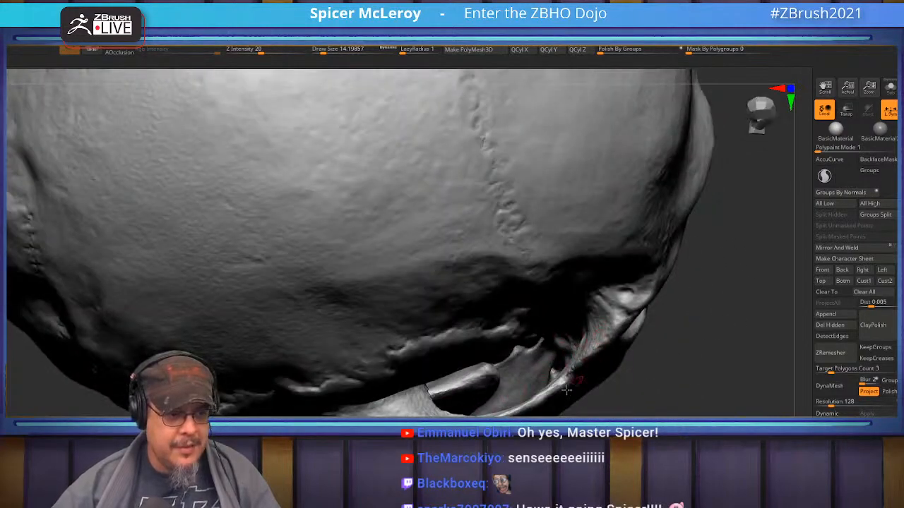
Switch back to the body and pull the cheekbone arch outward with the Move brush at draw size about 17.
key(f)
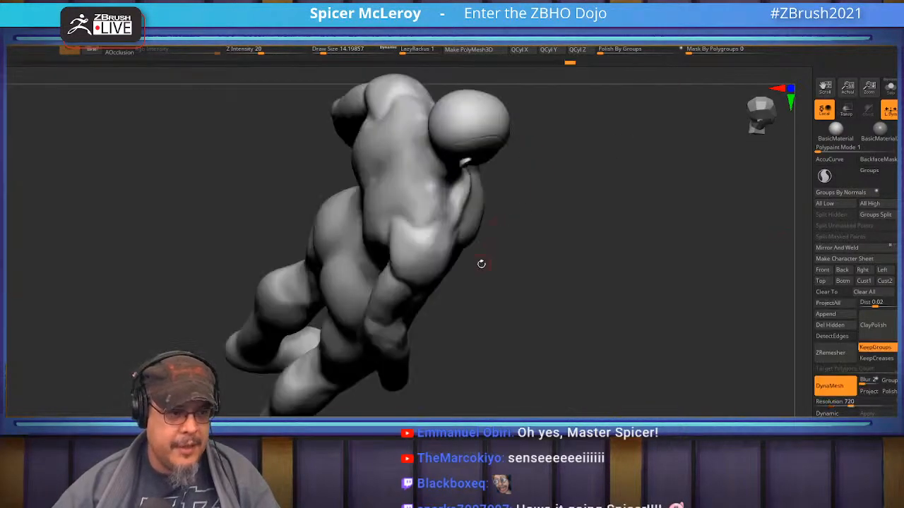
drag(593, 253, 506, 333)
mouse_move(506, 333)
right_down()
mouse_move(542, 335)
mouse_move(518, 318)
mouse_move(531, 352)
right_up()
key(b)
key(m)
key(v)
key(s)
mouse_move(531, 352)
mouse_down()
mouse_move(547, 372)
mouse_move(522, 354)
mouse_up()
key(s)
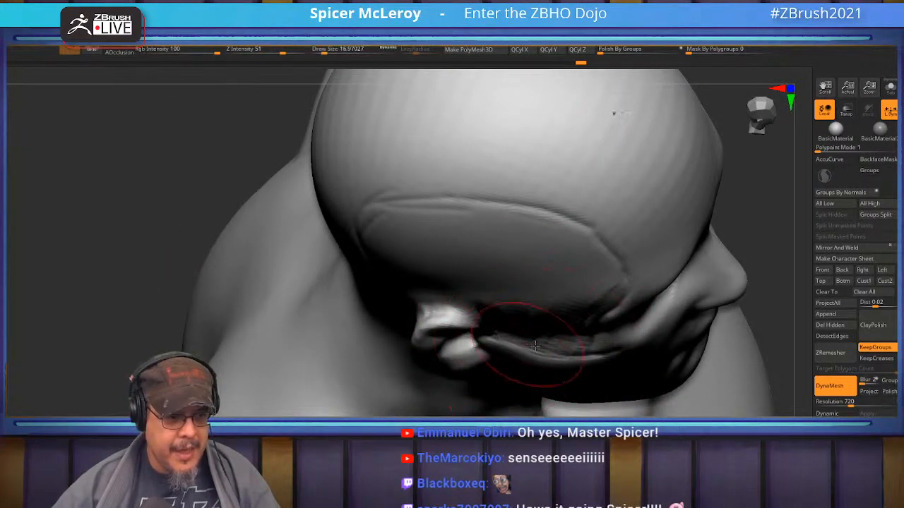
Smooth the temple hollow above the cheekbone and soften the temporal line along the side of the head.
mouse_move(585, 365)
mouse_down()
mouse_move(630, 361)
mouse_move(595, 351)
mouse_up()
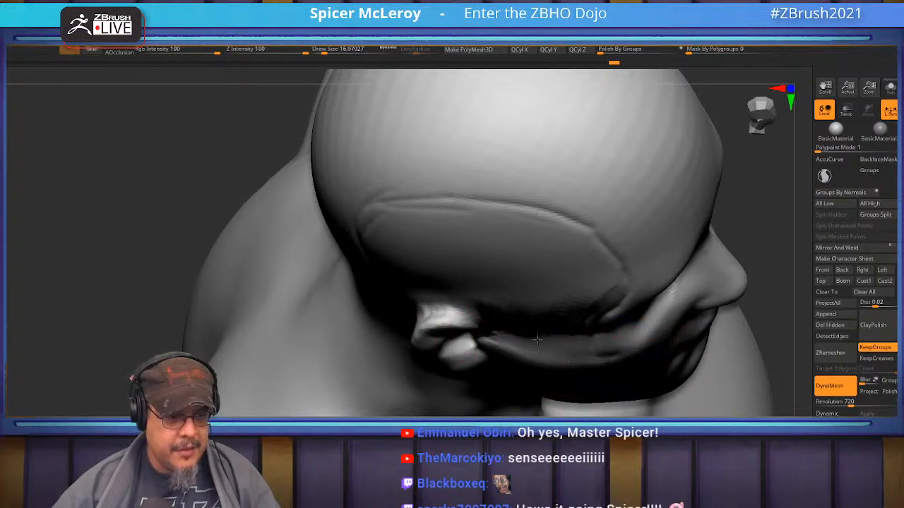
shift+drag(557, 237, 396, 230)
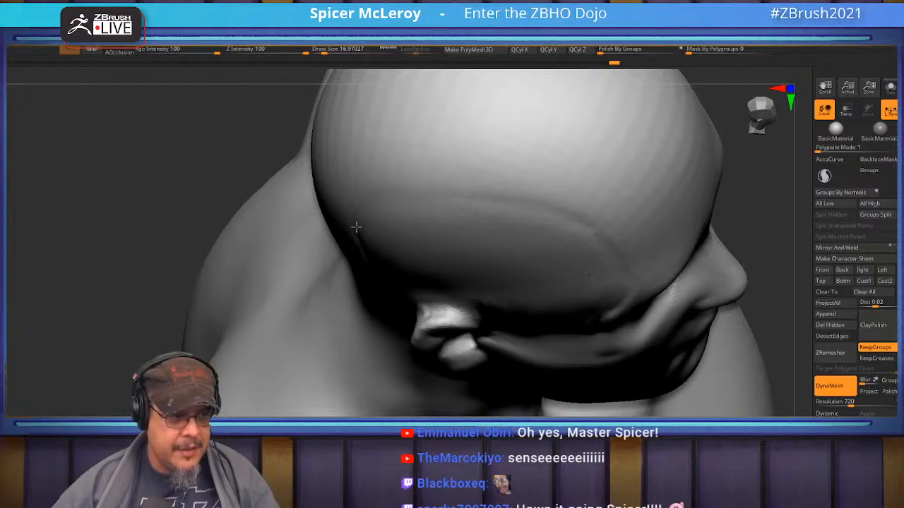
right_drag(524, 282, 508, 234)
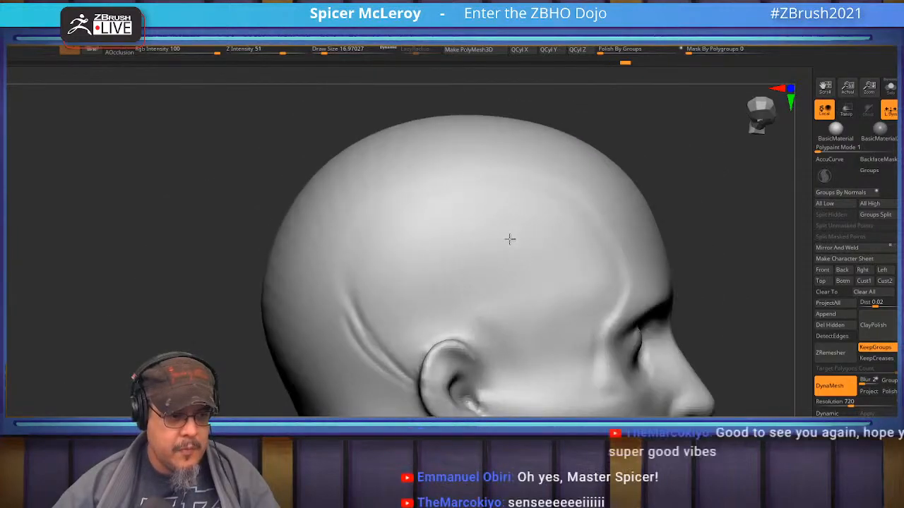
Build up the cheekbone with a ClayBuildup band from the top of the ear to below the eye.
right_drag(474, 275, 472, 278)
key(b)
key(b)
mouse_move(476, 281)
mouse_down()
mouse_move(386, 244)
mouse_move(539, 315)
mouse_move(394, 250)
mouse_move(522, 309)
mouse_move(448, 275)
mouse_move(567, 302)
mouse_up()
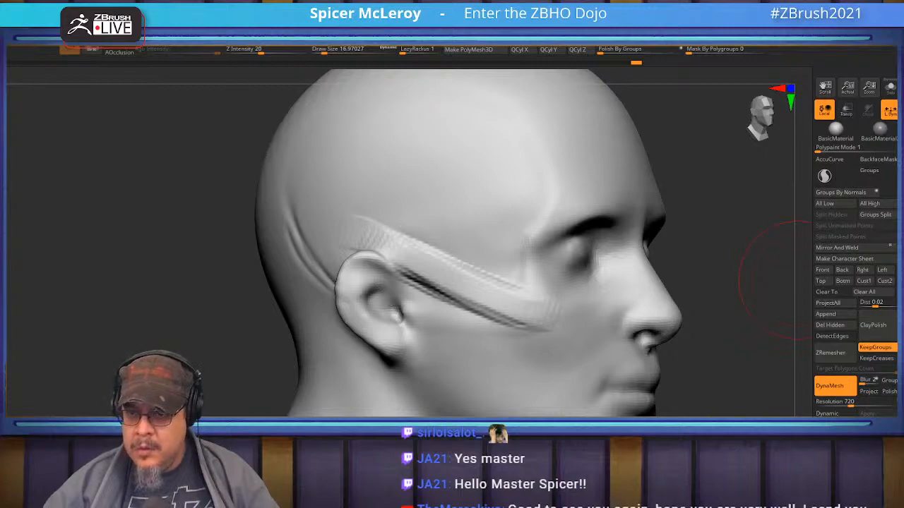
Switch to the Loomis head construction image in Photos, study the enlarged skull drawings, and return to ZBrush.
key(alt+Tab)
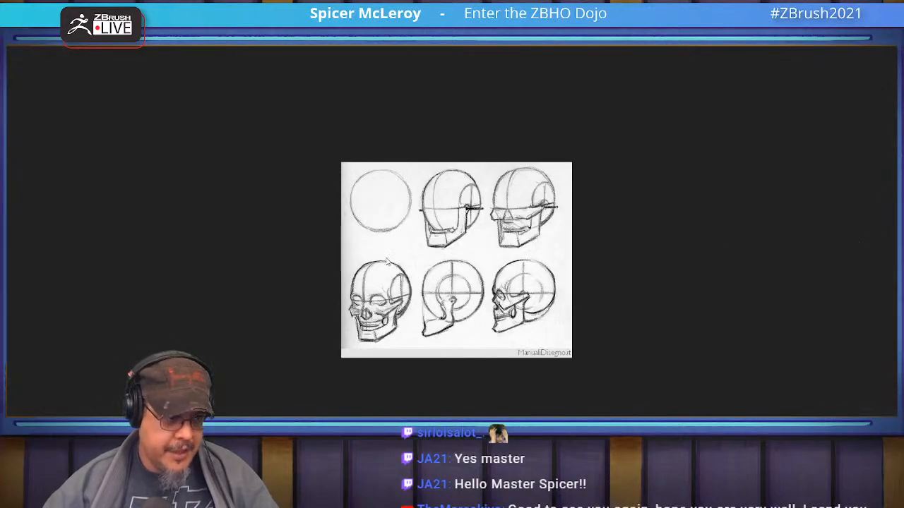
scroll(432, 271, up, 7)
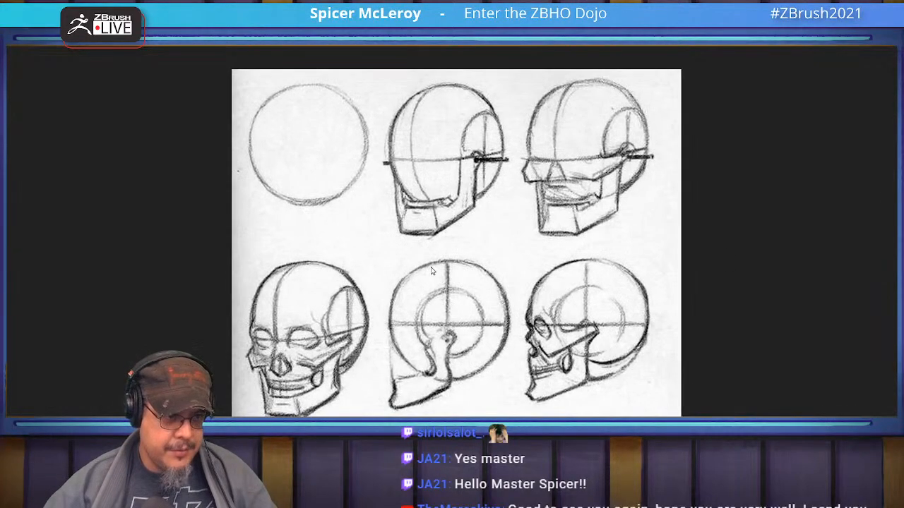
scroll(432, 271, up, 3)
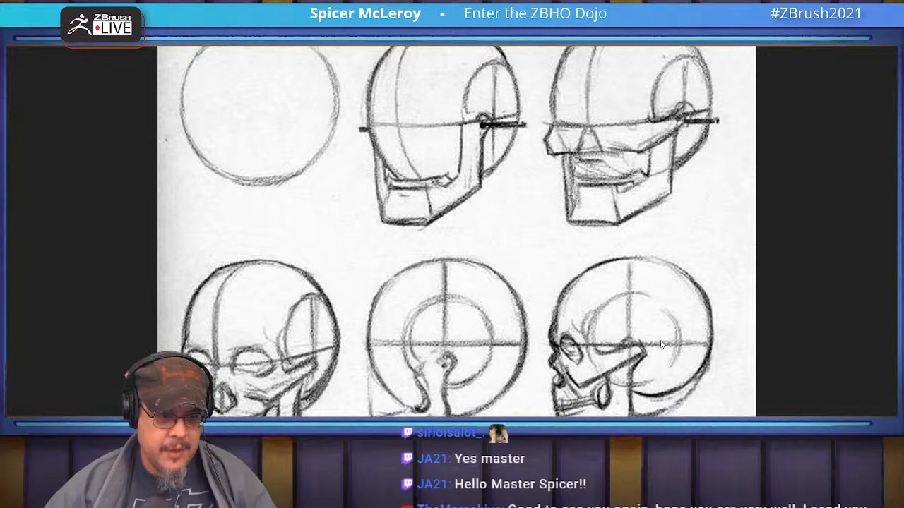
drag(630, 387, 630, 396)
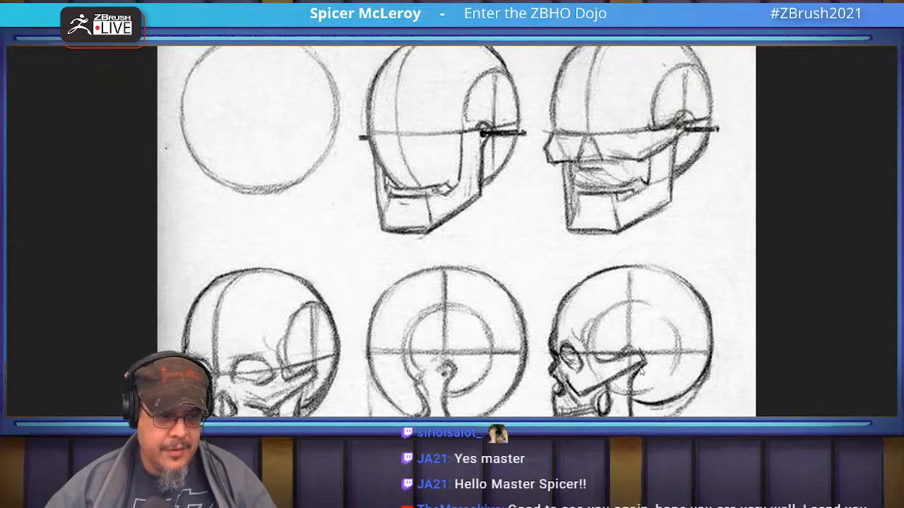
key(alt+Tab)
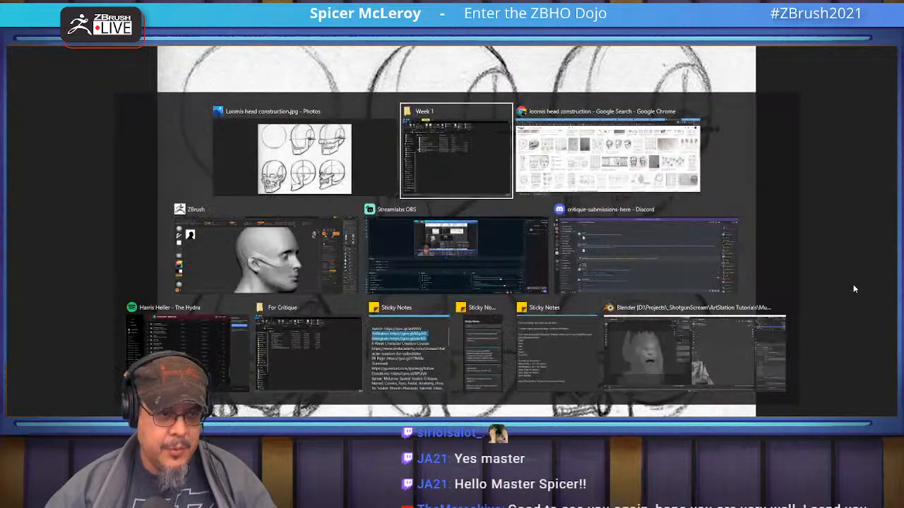
key(alt+Tab)
key(alt+Tab)
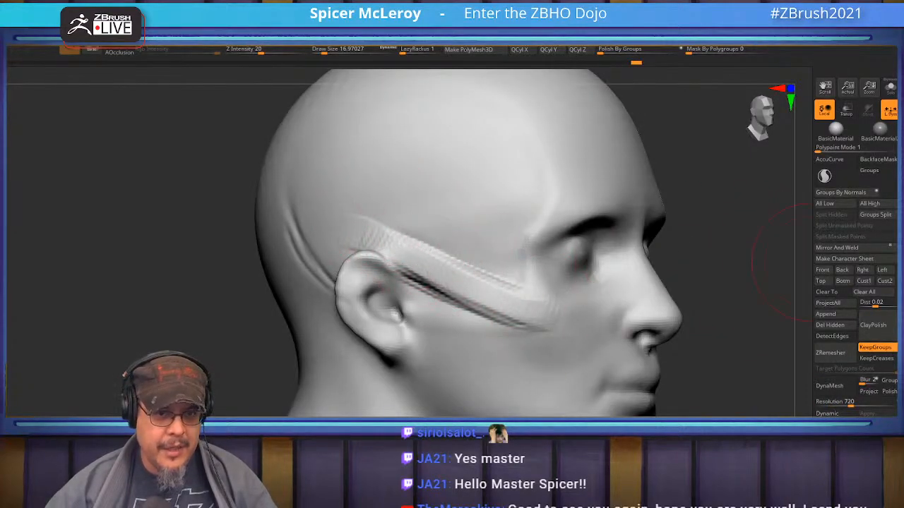
Compare the reference skull's side profile with the character's head and bring the character's jaw area into close view.
drag(596, 290, 621, 298)
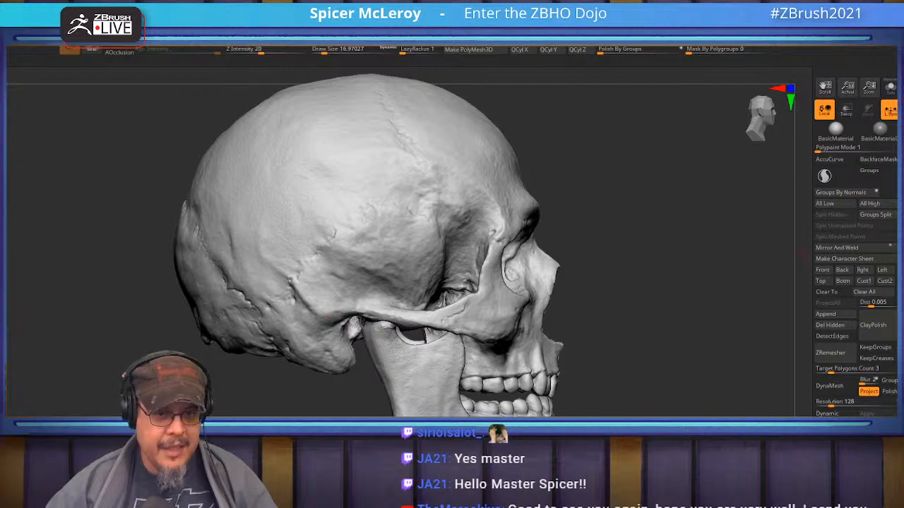
drag(554, 255, 684, 200)
alt+drag(653, 123, 648, 284)
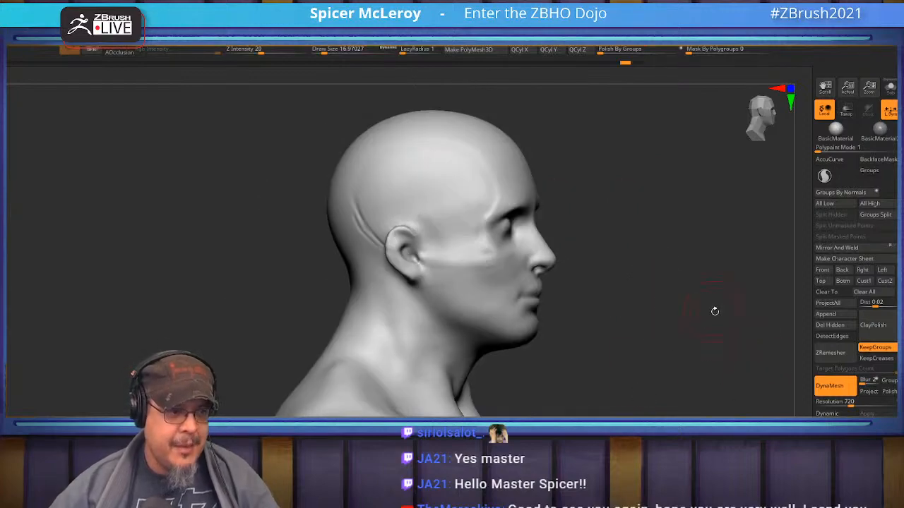
mouse_move(579, 277)
mouse_down()
mouse_move(379, 273)
mouse_move(397, 230)
mouse_up()
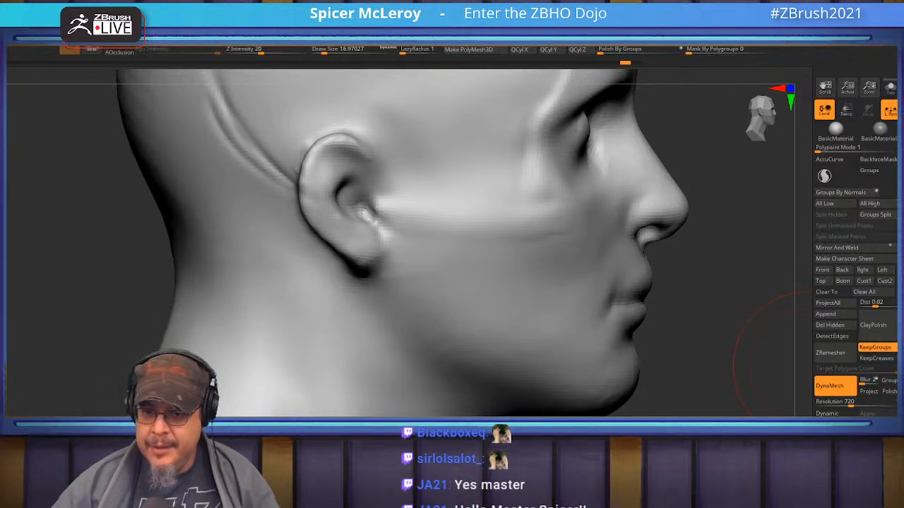
Build up the jawbone with clay strokes from below the ear down to the jaw corner and forward to the chin.
right_drag(447, 166, 404, 269)
drag(394, 247, 407, 303)
mouse_move(402, 243)
mouse_down()
mouse_move(420, 321)
mouse_move(392, 254)
mouse_move(412, 322)
mouse_up()
drag(393, 258, 414, 335)
mouse_move(394, 256)
mouse_down()
mouse_move(405, 338)
mouse_move(432, 378)
mouse_up()
mouse_move(395, 330)
mouse_down()
mouse_move(431, 376)
mouse_move(438, 365)
mouse_up()
right_drag(439, 365, 485, 403)
drag(454, 373, 627, 413)
right_drag(627, 414, 653, 313)
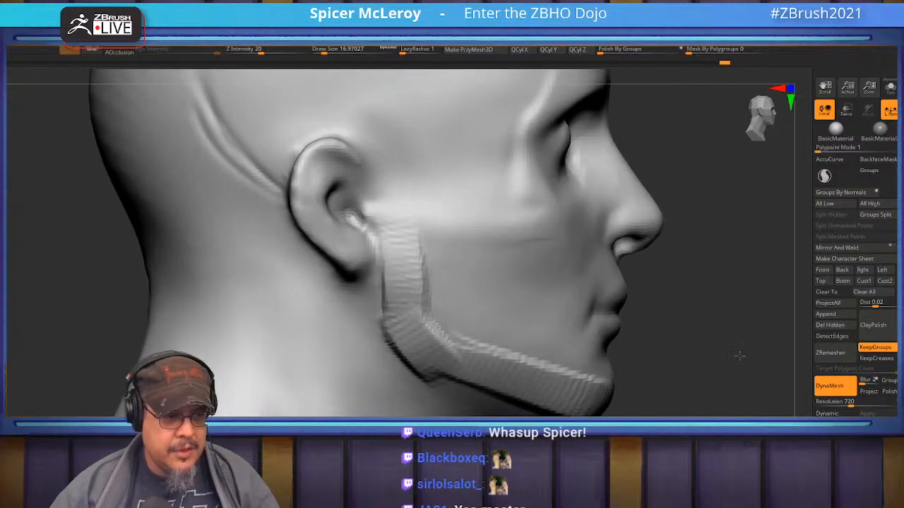
mouse_move(738, 311)
right_down()
mouse_move(444, 298)
mouse_move(480, 304)
mouse_move(399, 313)
right_up()
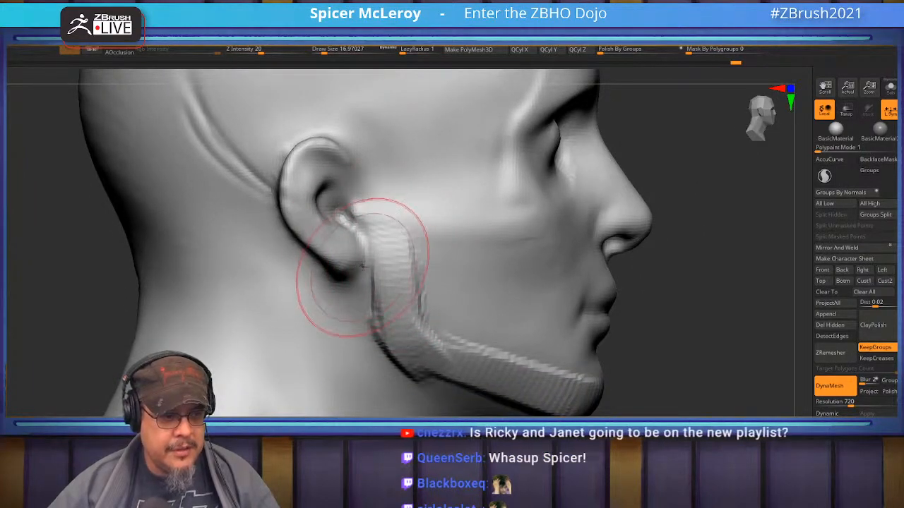
Carve the rear edge of the jaw below the ear with DamStandard and smooth the clay along the jawline.
key(b)
key(d)
key(s)
drag(360, 244, 370, 289)
mouse_move(375, 323)
mouse_down()
mouse_move(419, 377)
mouse_move(381, 311)
mouse_move(395, 265)
mouse_up()
mouse_move(438, 339)
shift+mouse_down()
mouse_move(537, 367)
mouse_move(522, 406)
mouse_move(490, 393)
mouse_move(523, 406)
shift+mouse_up()
right_drag(680, 359, 638, 351)
Adjust the brush size and refine the cheek area below the cheekbone with short strokes.
mouse_move(482, 261)
alt+right_down()
mouse_move(317, 279)
mouse_move(396, 177)
mouse_move(467, 255)
alt+right_up()
key(s)
drag(545, 297, 567, 297)
drag(567, 300, 569, 314)
alt+right_drag(553, 199, 529, 299)
drag(529, 299, 548, 327)
right_drag(684, 287, 622, 238)
ctrl+right_drag(565, 229, 546, 262)
Compare earlier and current face shapes from the front by stepping back and forth through the undo history.
shift+right_drag(409, 349, 678, 286)
key(ctrl+z)
key(ctrl+shift+z)
key(ctrl+z)
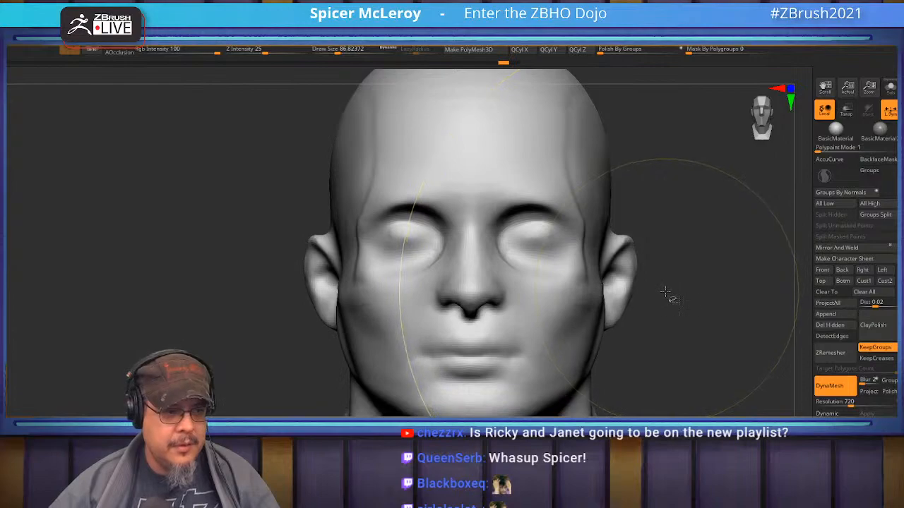
key(ctrl+shift+z)
key(ctrl+shift+z)
key(ctrl+shift+z)
Define the upper lip's border with the DamStandard brush at draw size about 9.4.
right_drag(625, 315, 713, 326)
alt+right_drag(459, 282, 484, 216)
mouse_move(483, 215)
ctrl+right_down()
mouse_move(476, 323)
mouse_move(542, 328)
mouse_move(583, 317)
mouse_move(615, 334)
ctrl+right_up()
key(b)
key(d)
key(s)
key(s)
mouse_move(652, 339)
mouse_down()
mouse_move(581, 337)
mouse_move(692, 335)
mouse_up()
key(s)
drag(551, 333, 695, 336)
mouse_move(651, 310)
alt+right_down()
mouse_move(526, 289)
mouse_move(506, 272)
alt+right_up()
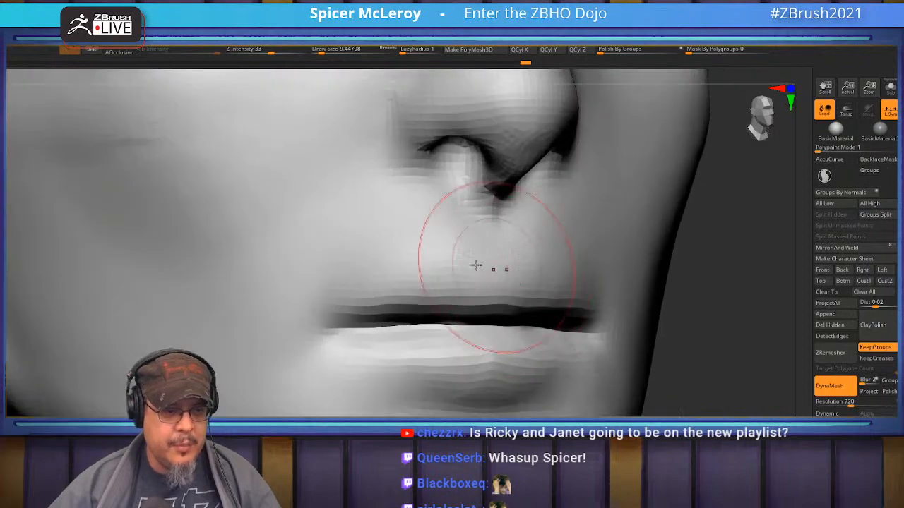
mouse_move(508, 287)
mouse_down()
mouse_move(449, 279)
mouse_move(346, 311)
mouse_up()
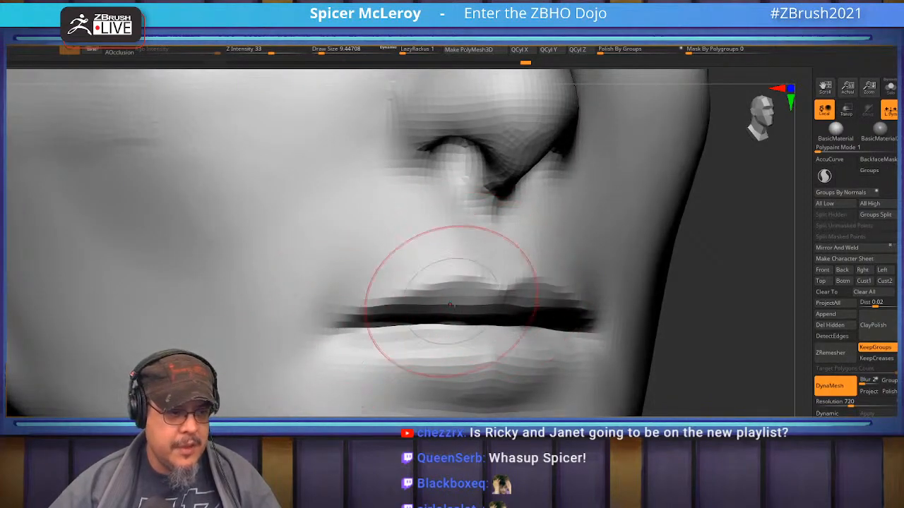
Carve the lower lip's edge and the crease beneath it, from the mouth corner toward the middle.
right_drag(443, 304, 452, 319)
drag(366, 335, 439, 376)
mouse_move(384, 360)
mouse_down()
mouse_move(520, 397)
mouse_move(443, 410)
mouse_move(379, 399)
mouse_up()
mouse_move(311, 332)
right_down()
mouse_move(367, 322)
mouse_move(359, 325)
right_up()
drag(433, 397, 378, 374)
mouse_move(385, 338)
right_down()
mouse_move(377, 341)
mouse_move(392, 324)
right_up()
Shape the philtrum between the nose and upper lip with the ClayBuildup brush.
key(f)
ctrl+right_drag(459, 339, 487, 413)
key(b)
key(c)
key(b)
mouse_move(423, 332)
alt+mouse_down()
mouse_move(421, 298)
mouse_move(422, 318)
alt+mouse_up()
mouse_move(424, 304)
right_down()
mouse_move(444, 287)
mouse_move(418, 290)
right_up()
drag(442, 328, 448, 277)
mouse_move(478, 268)
right_down()
mouse_move(585, 201)
mouse_move(546, 339)
right_up()
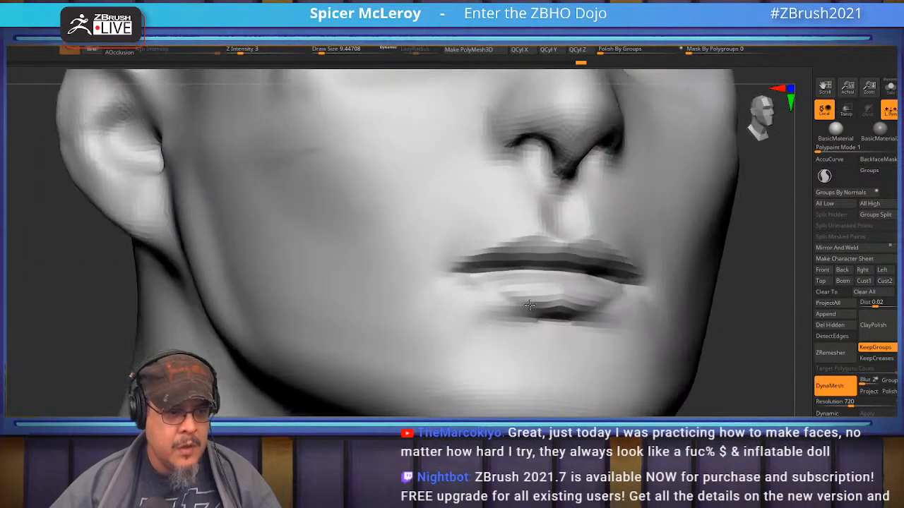
Build up a rounded chin below the lower lip and check the mouth from underneath.
drag(478, 365, 483, 419)
drag(502, 338, 492, 424)
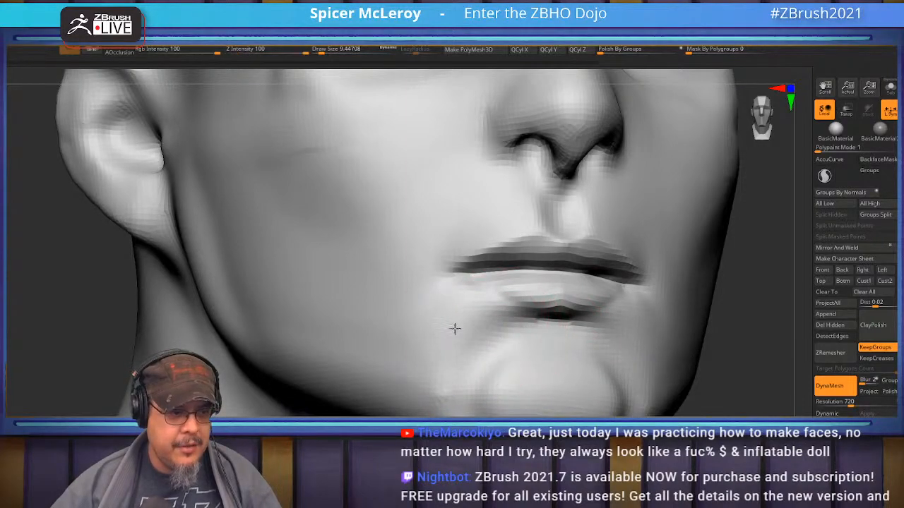
right_drag(470, 323, 575, 287)
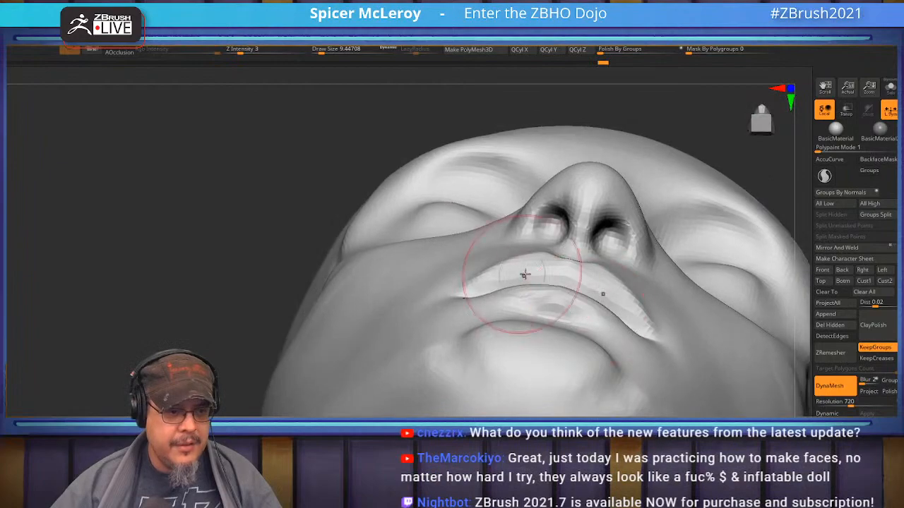
Smooth the lower lip and carve the parting line between the lips out to the mouth corners with the DamStandard brush.
shift+drag(643, 377, 596, 339)
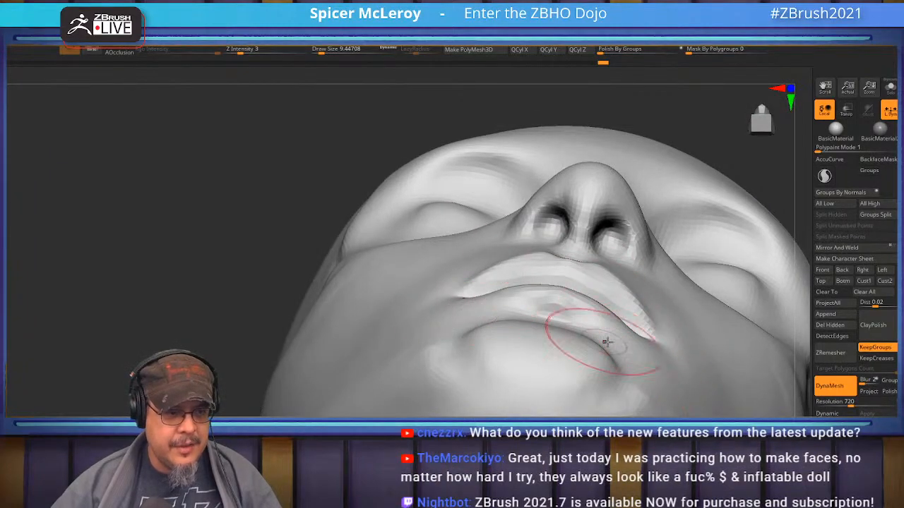
key(b)
key(s)
key(t)
drag(484, 302, 550, 325)
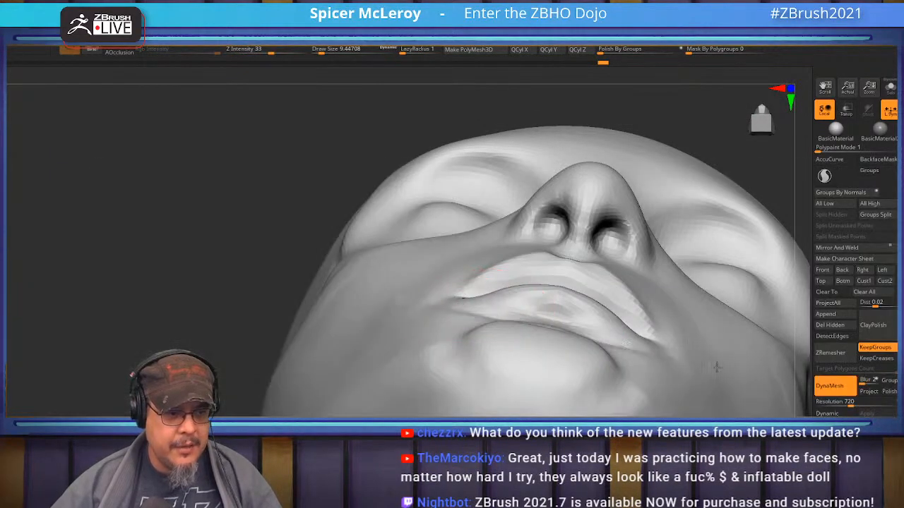
mouse_move(617, 334)
right_down()
mouse_move(625, 348)
mouse_move(600, 330)
right_up()
drag(603, 329, 636, 315)
mouse_move(637, 317)
shift+mouse_down()
mouse_move(628, 310)
mouse_move(627, 342)
mouse_move(646, 396)
shift+mouse_up()
Build up the area from the mouth corners down around the chin with the ClayBuildup brush and smooth the strokes.
key(b)
key(c)
key(b)
mouse_move(627, 341)
mouse_down()
mouse_move(637, 410)
mouse_move(629, 411)
mouse_up()
mouse_move(579, 372)
mouse_down()
mouse_move(590, 409)
mouse_move(599, 398)
mouse_move(622, 411)
mouse_up()
drag(591, 354, 582, 414)
drag(651, 344, 657, 411)
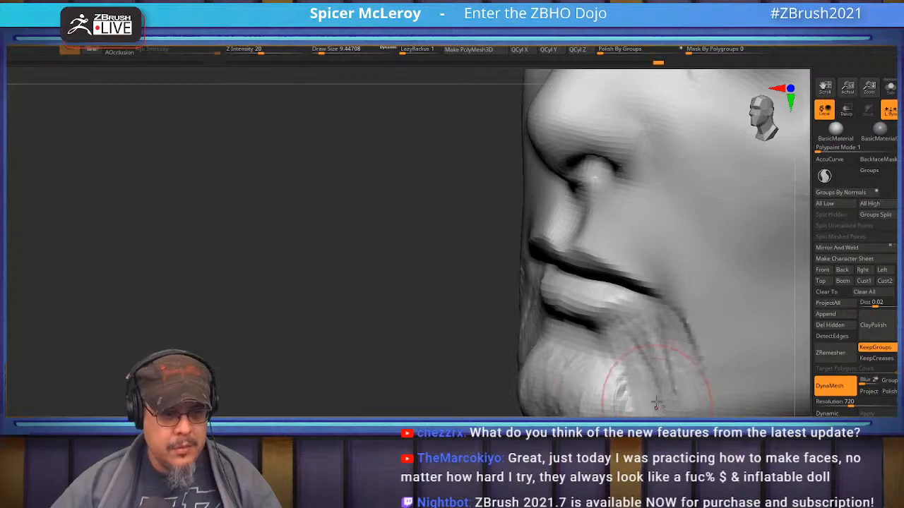
right_drag(656, 411, 713, 395)
shift+drag(630, 404, 652, 373)
mouse_move(647, 391)
right_down()
mouse_move(490, 339)
mouse_move(496, 343)
right_up()
drag(477, 303, 445, 372)
mouse_move(466, 290)
mouse_down()
mouse_move(432, 380)
mouse_move(486, 303)
mouse_move(476, 317)
mouse_move(442, 306)
mouse_move(448, 342)
mouse_up()
Try raised muscle strands across the cheek toward the mouth corner and undo them.
right_drag(516, 276, 448, 278)
drag(376, 249, 442, 382)
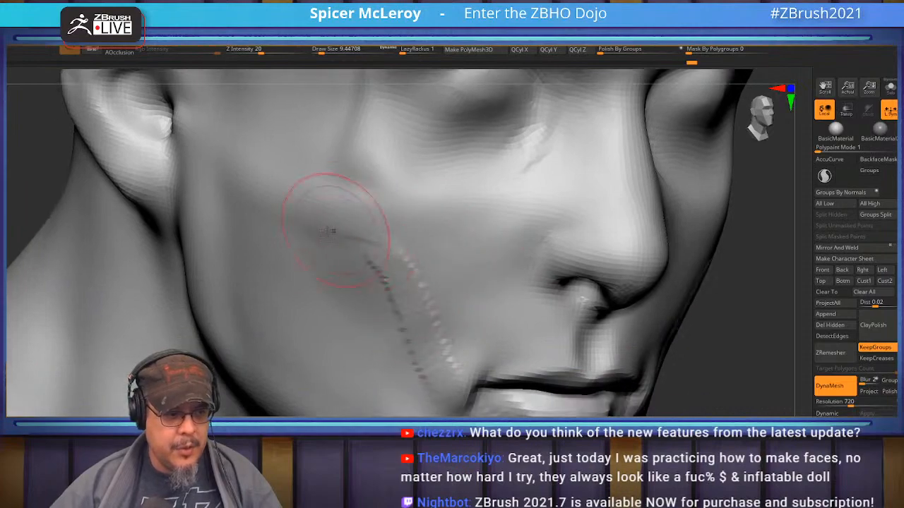
drag(293, 284, 452, 375)
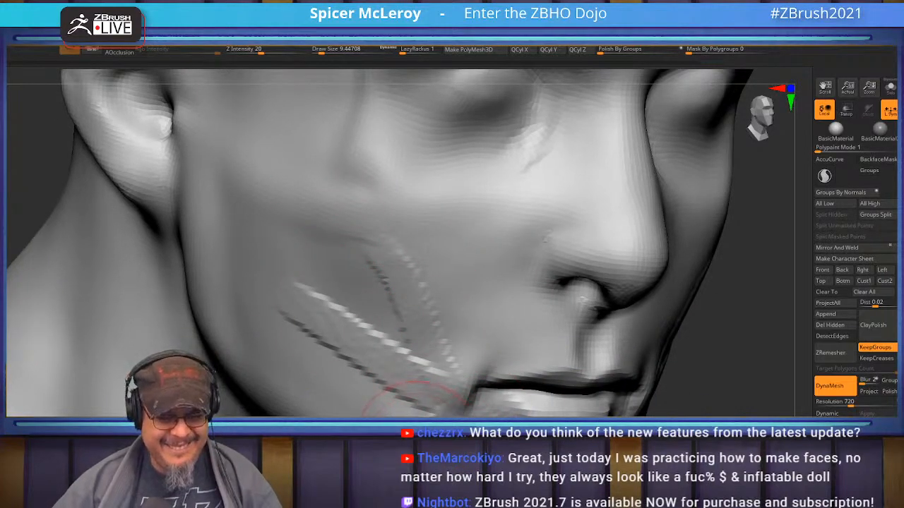
mouse_move(702, 348)
alt+mouse_down()
mouse_move(708, 250)
mouse_move(695, 265)
mouse_move(499, 296)
mouse_move(612, 303)
mouse_move(585, 343)
alt+mouse_up()
key(ctrl+z)
key(ctrl+z)
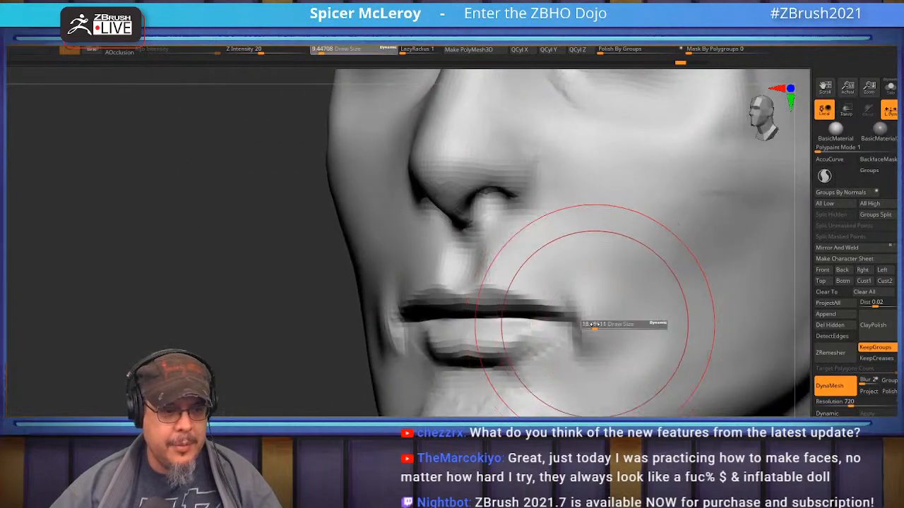
Build up and soften the rounded node beside the mouth corner at draw size about 8.4.
right_drag(598, 322, 607, 325)
mouse_move(599, 294)
mouse_down()
mouse_move(607, 306)
mouse_move(597, 323)
mouse_up()
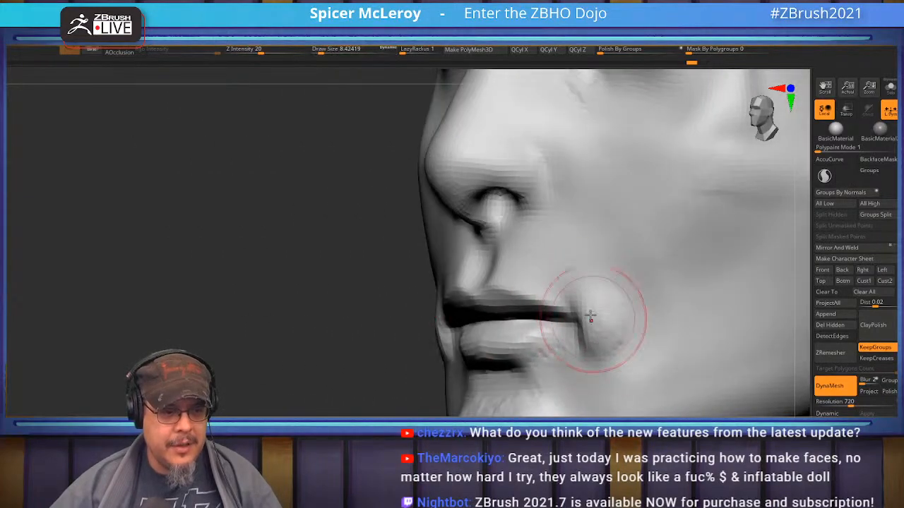
mouse_move(576, 290)
mouse_down()
mouse_move(592, 344)
mouse_move(585, 284)
mouse_move(601, 330)
mouse_move(610, 288)
mouse_move(609, 300)
mouse_up()
shift+right_drag(587, 283, 589, 272)
Push the nose bridge inward below the brow with the Move brush at draw size about 10.5.
mouse_move(438, 229)
alt+right_down()
mouse_move(557, 283)
mouse_move(579, 349)
mouse_move(586, 296)
alt+right_up()
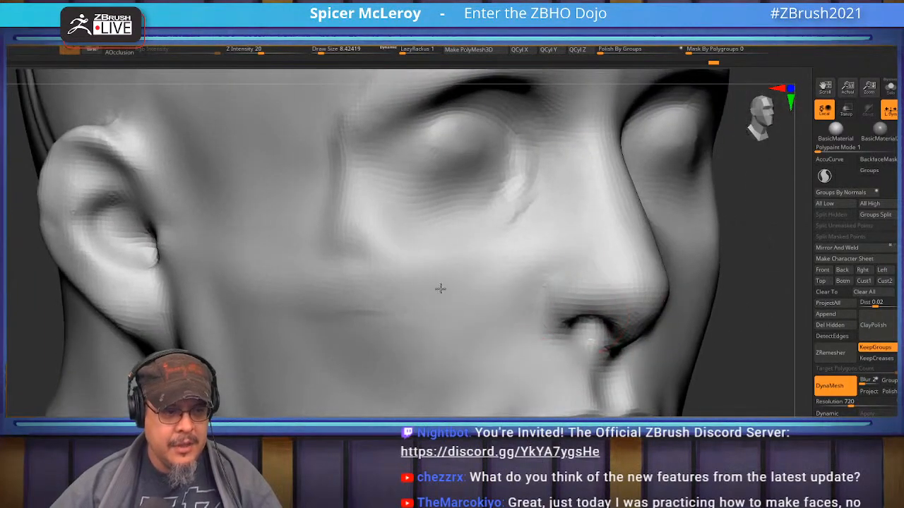
ctrl+right_drag(450, 287, 549, 359)
alt+right_drag(689, 334, 639, 277)
ctrl+right_drag(640, 278, 685, 336)
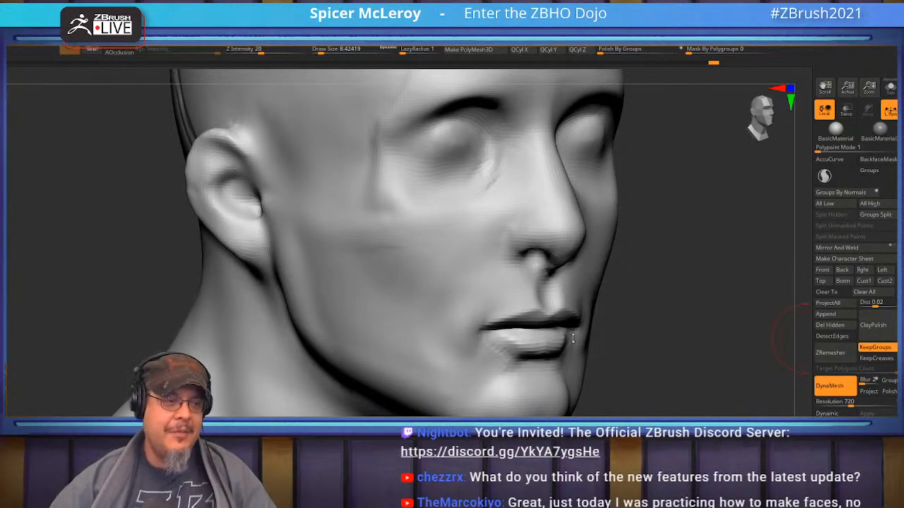
drag(678, 343, 459, 279)
mouse_move(459, 278)
alt+right_down()
mouse_move(466, 311)
mouse_move(474, 278)
mouse_move(476, 302)
alt+right_up()
key(b)
key(m)
key(v)
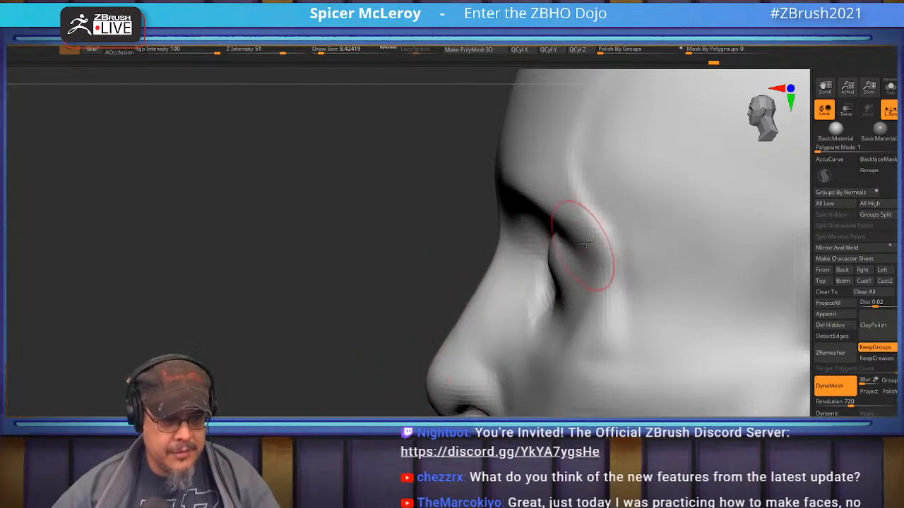
key(s)
mouse_move(502, 266)
mouse_down()
mouse_move(509, 251)
mouse_move(517, 255)
mouse_up()
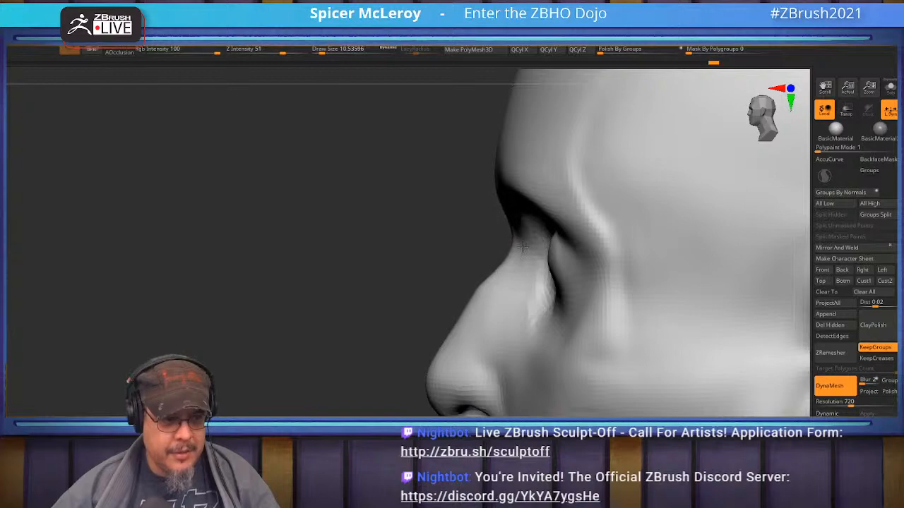
mouse_move(525, 239)
alt+right_down()
mouse_move(547, 196)
mouse_move(515, 254)
alt+right_up()
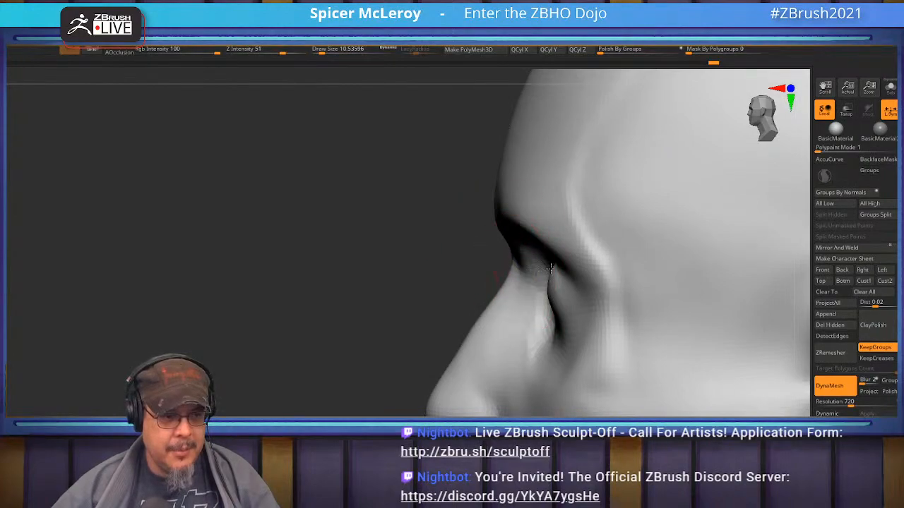
Carve the crease where the nose root meets the brow with the DamStandard brush and smooth the surrounding surface.
shift+right_drag(543, 266, 589, 267)
key(b)
key(d)
key(s)
drag(487, 267, 664, 267)
right_drag(631, 247, 584, 240)
shift+drag(512, 234, 520, 232)
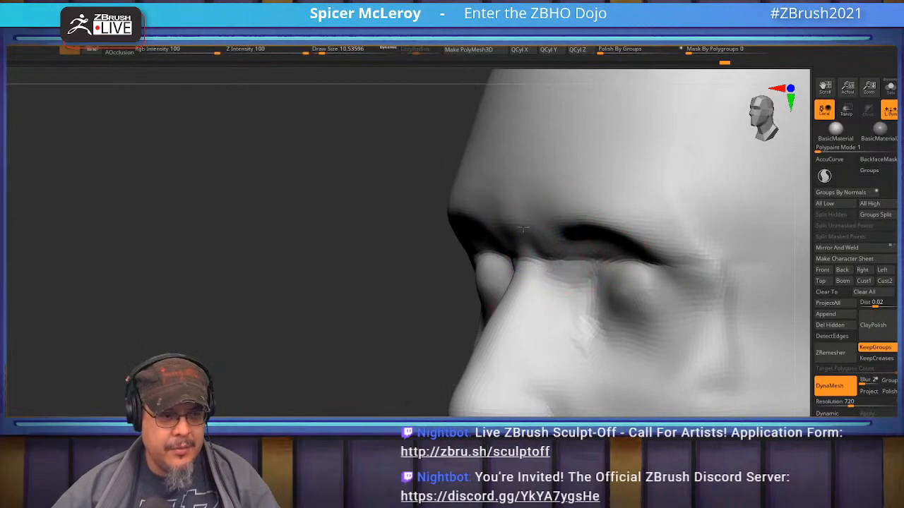
mouse_move(535, 248)
right_down()
mouse_move(521, 259)
mouse_move(545, 248)
right_up()
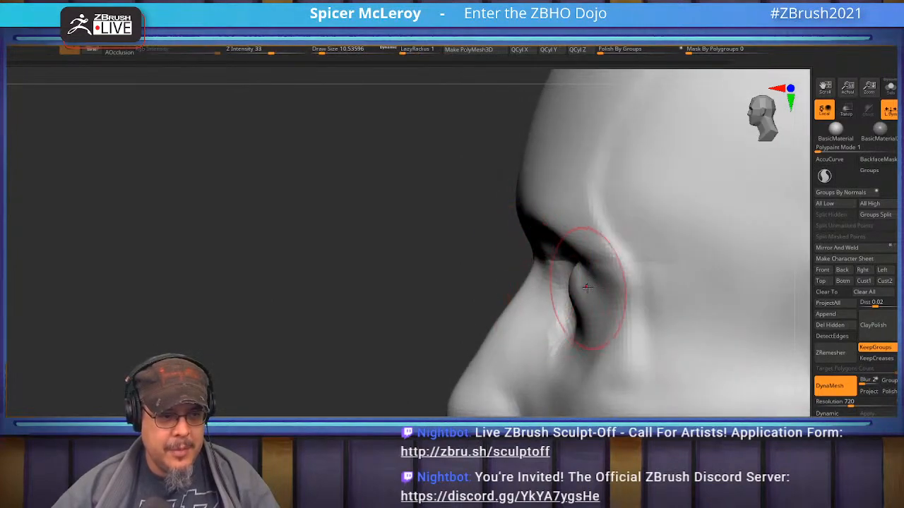
shift+drag(455, 292, 516, 285)
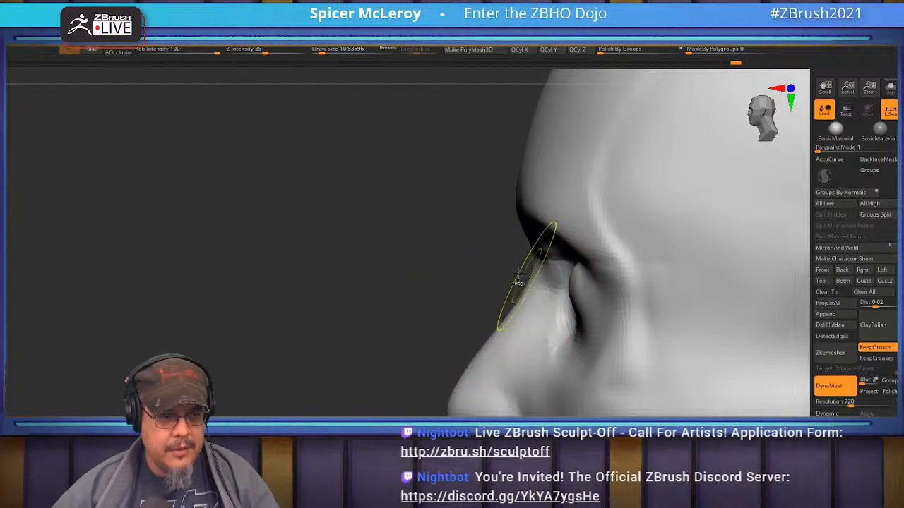
right_drag(464, 256, 572, 274)
mouse_move(573, 274)
shift+mouse_down()
mouse_move(544, 265)
mouse_move(626, 258)
shift+mouse_up()
Define the side plane of the nose from the inner eye corner down to the nostril and smooth it.
right_drag(737, 320, 579, 226)
mouse_move(557, 323)
right_down()
mouse_move(524, 297)
mouse_move(581, 273)
mouse_move(480, 264)
right_up()
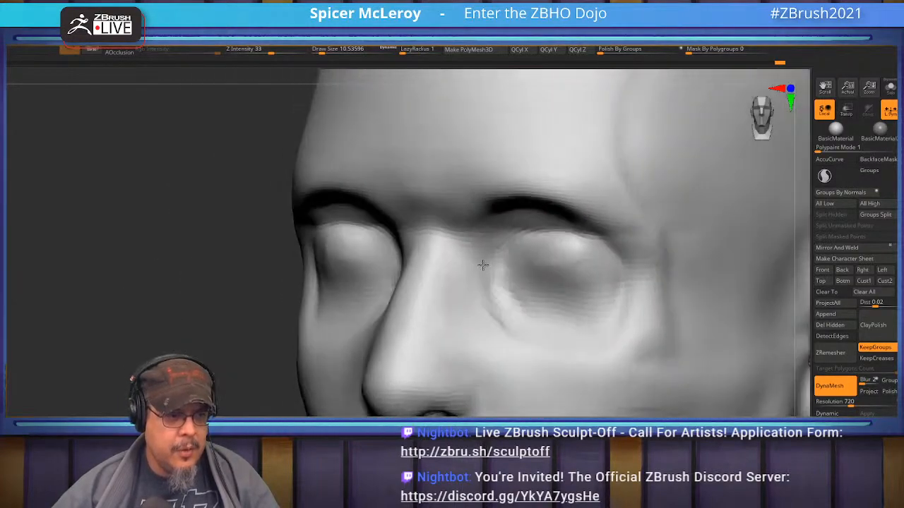
key(b)
click(469, 256)
drag(469, 246, 474, 368)
drag(471, 343, 480, 377)
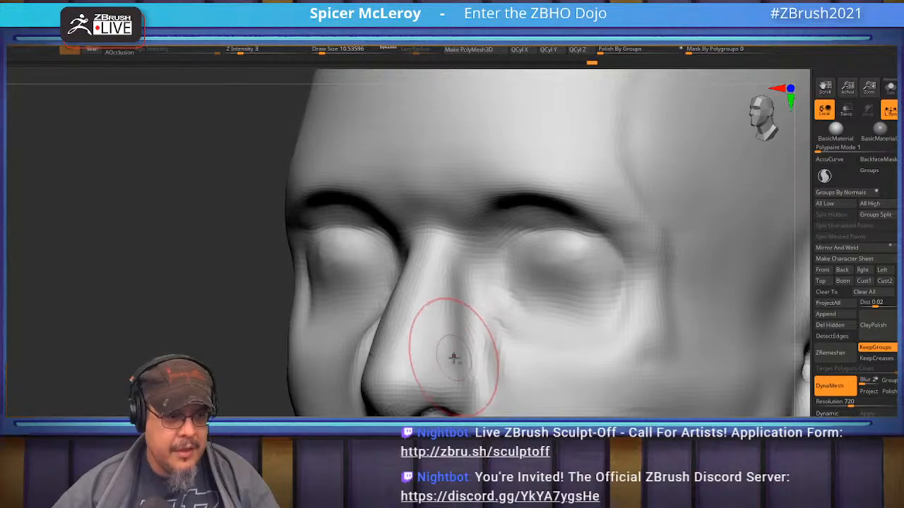
mouse_move(417, 321)
right_down()
mouse_move(470, 297)
mouse_move(596, 210)
right_up()
shift+drag(446, 290, 452, 292)
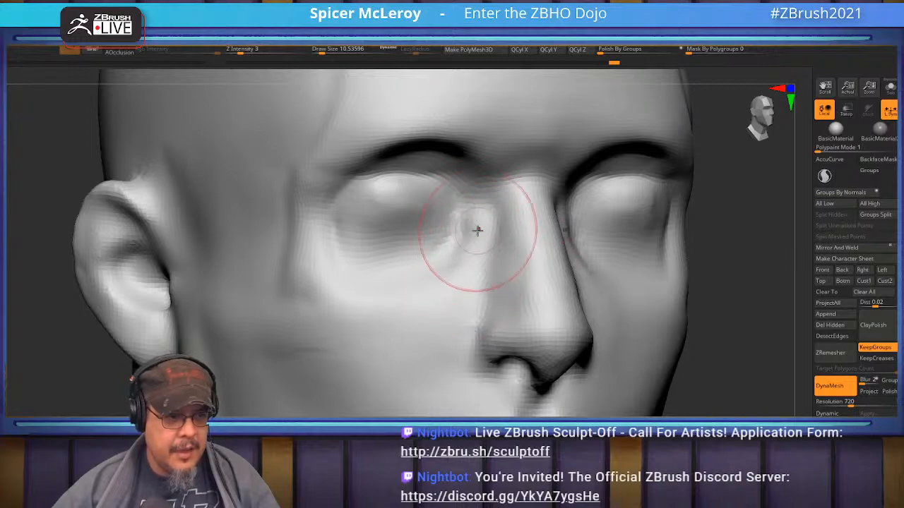
key(shift)
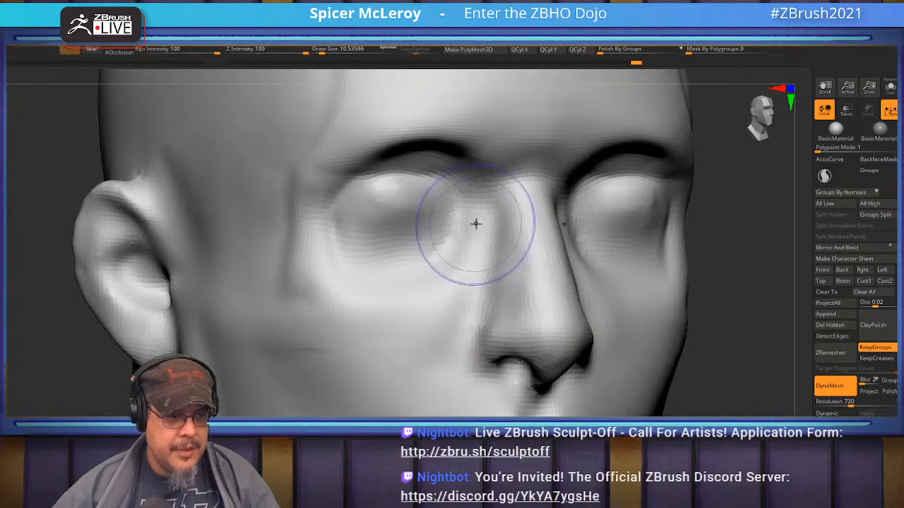
Refine the transition between the nose bridge and inner eye socket, and smooth above the nostril.
mouse_move(440, 307)
right_down()
mouse_move(448, 273)
mouse_move(421, 290)
mouse_move(444, 242)
mouse_move(379, 246)
right_up()
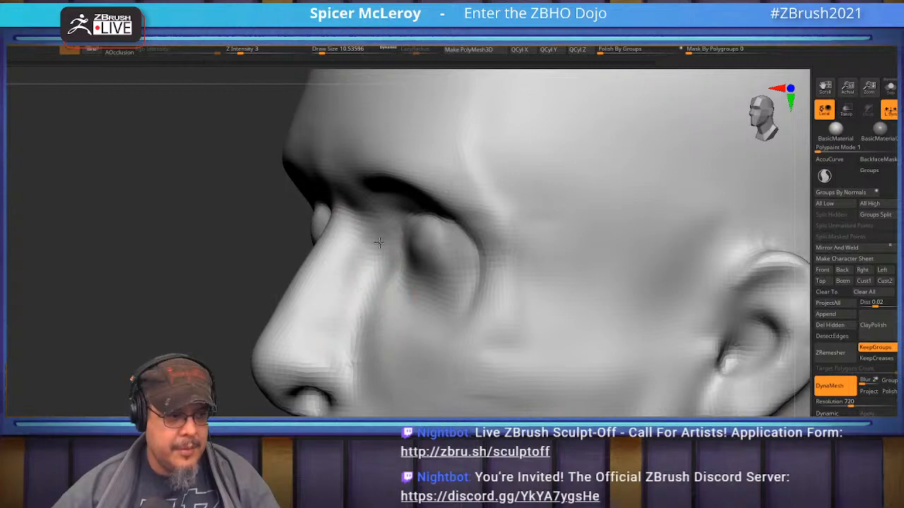
drag(360, 216, 369, 231)
shift+drag(363, 367, 361, 363)
mouse_move(360, 359)
right_down()
mouse_move(358, 308)
mouse_move(424, 291)
right_up()
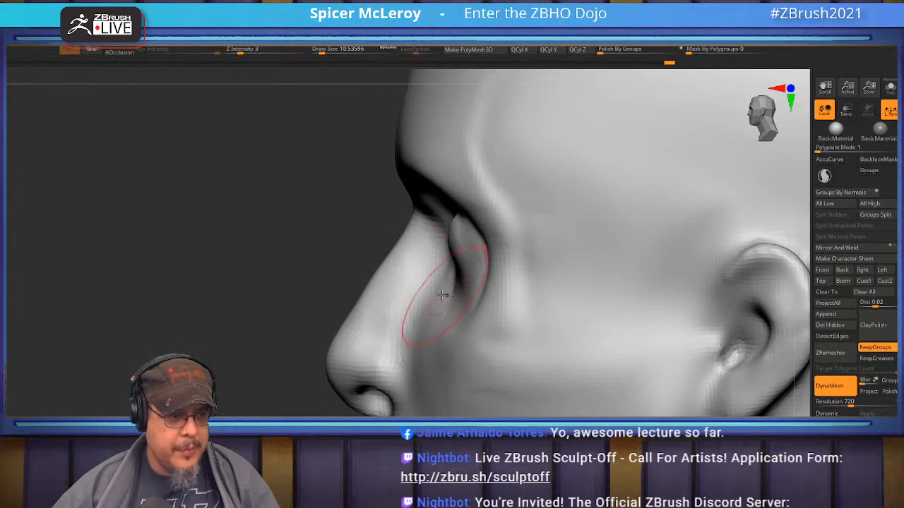
Build up the outer rim of the nostril wing with the ClayBuildup brush and smooth it into the cheek.
mouse_move(379, 345)
alt+right_down()
mouse_move(433, 296)
mouse_move(436, 329)
alt+right_up()
mouse_move(436, 328)
right_down()
mouse_move(494, 301)
mouse_move(586, 297)
right_up()
alt+right_drag(382, 277, 509, 273)
key(b)
key(c)
key(b)
mouse_move(549, 269)
mouse_down()
mouse_move(510, 334)
mouse_move(498, 327)
mouse_up()
drag(554, 260, 489, 308)
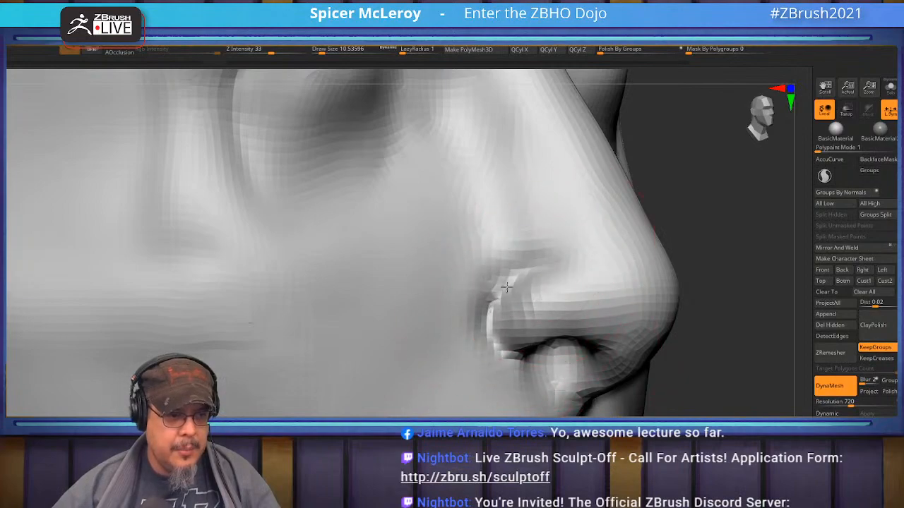
drag(517, 346, 521, 348)
shift+drag(521, 250, 470, 267)
Recalculate the head's DynaMesh for an even mesh around the nose and set the draw size to about 6.6.
mouse_move(476, 279)
right_down()
mouse_move(435, 307)
mouse_move(430, 282)
mouse_move(345, 311)
mouse_move(417, 289)
mouse_move(467, 307)
mouse_move(367, 311)
mouse_move(478, 178)
right_up()
right_drag(417, 243, 474, 299)
key(b)
key(d)
key(s)
key(s)
drag(464, 291, 458, 289)
ctrl+drag(578, 278, 637, 283)
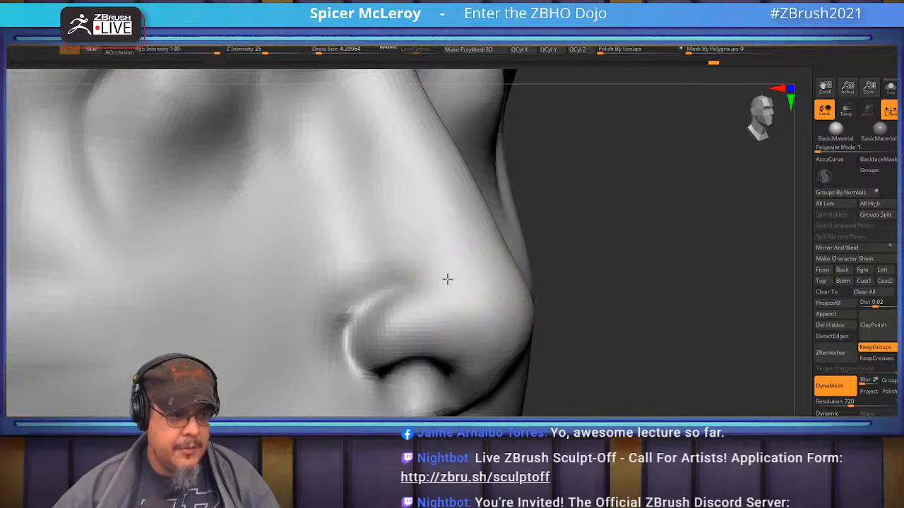
key(ctrl+z)
key(s)
ctrl+drag(669, 255, 654, 257)
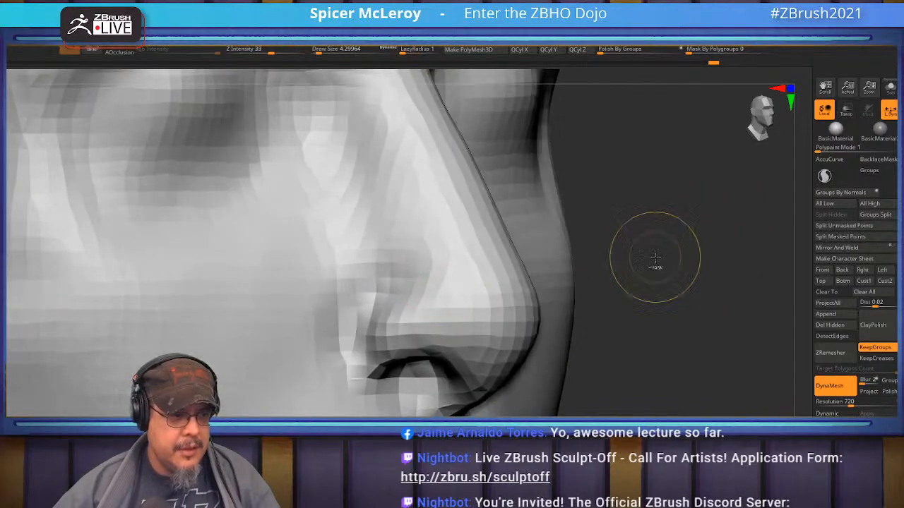
key(s)
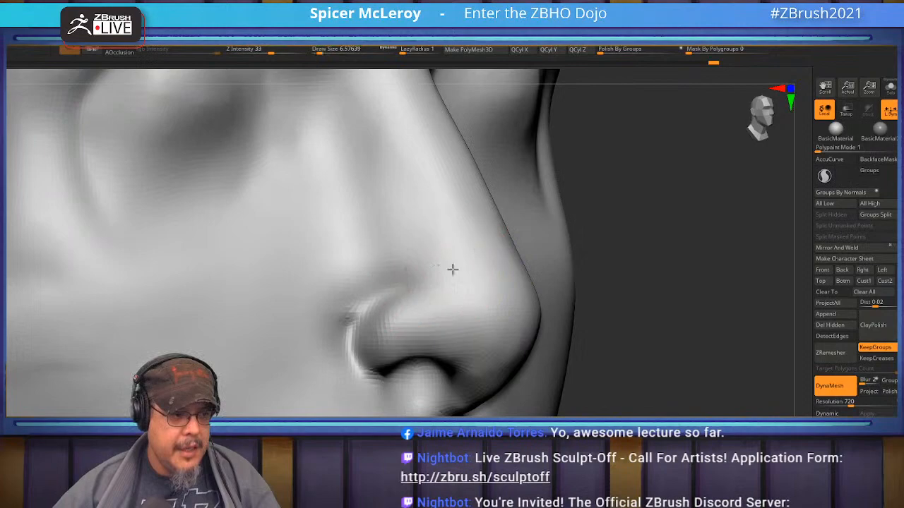
key(ctrl+z)
Build up the rounded tip of the nose with overlapping ClayBuildup strokes at draw size about 6.6.
key(b)
key(d)
key(s)
drag(461, 260, 500, 289)
mouse_move(431, 290)
mouse_down()
mouse_move(486, 330)
mouse_move(492, 320)
mouse_up()
drag(466, 257, 518, 302)
mouse_move(487, 296)
mouse_down()
mouse_move(507, 333)
mouse_move(471, 371)
mouse_up()
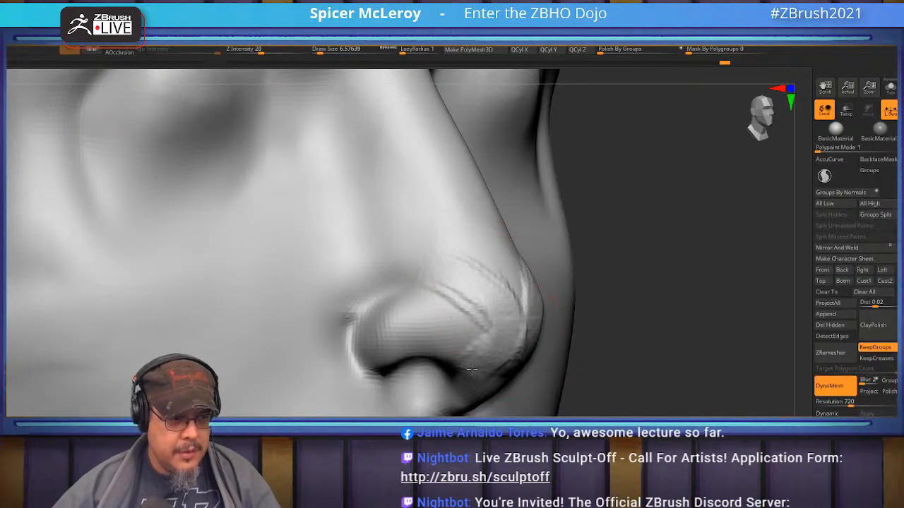
Stretch the nostril opening and reshape its wing from underneath with the Move brush, and smooth the nose tip.
mouse_move(580, 351)
mouse_down()
mouse_move(646, 282)
mouse_move(408, 359)
mouse_up()
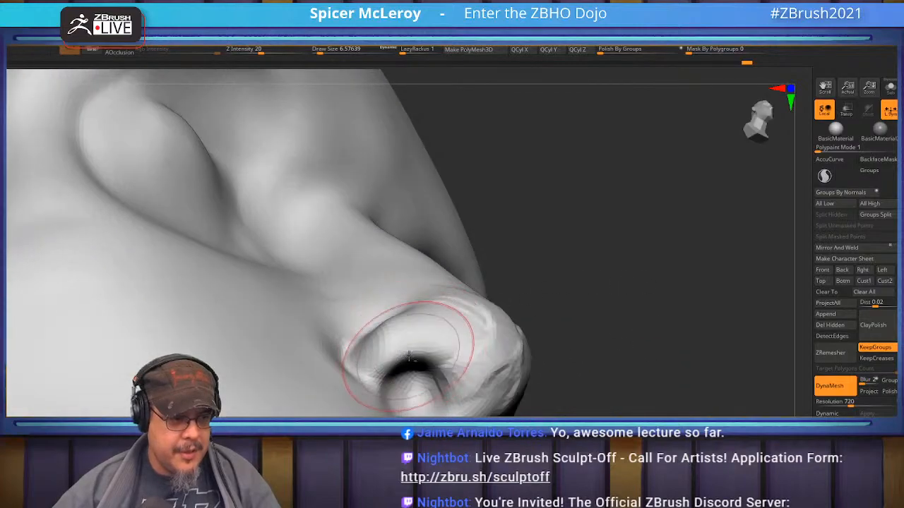
drag(608, 339, 623, 272)
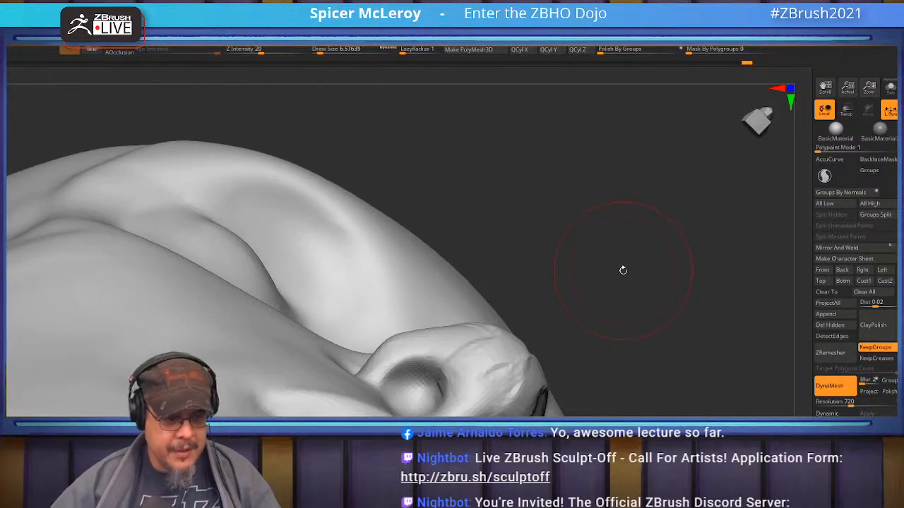
key(b)
key(m)
key(v)
drag(436, 378, 468, 360)
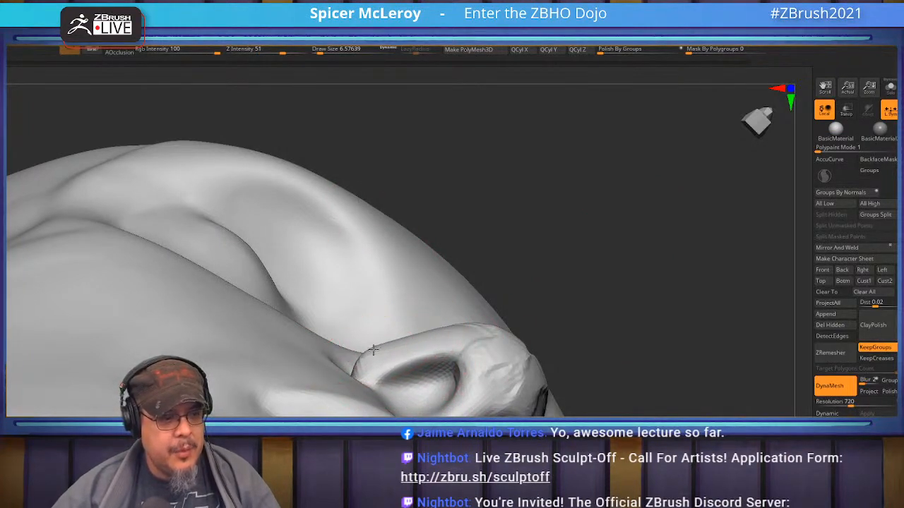
drag(383, 357, 434, 336)
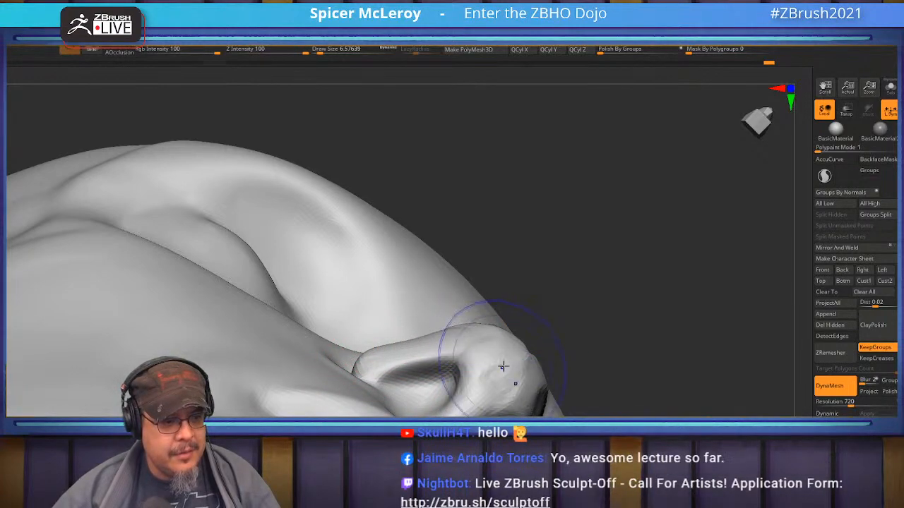
drag(470, 370, 481, 368)
Try a ClayBuildup pass above the nostril wing and undo it.
drag(609, 307, 614, 363)
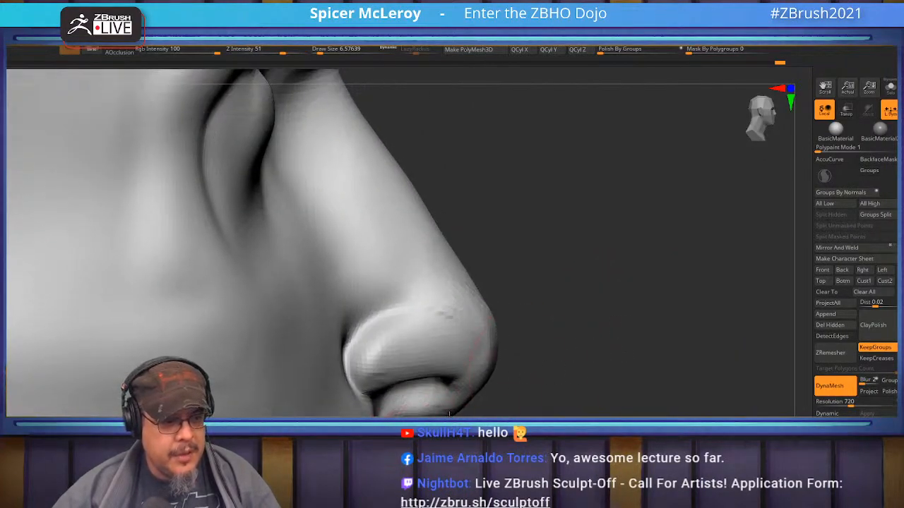
mouse_move(596, 305)
mouse_down()
mouse_move(553, 306)
mouse_move(563, 292)
mouse_up()
key(b)
key(c)
key(b)
key(s)
mouse_move(413, 302)
mouse_down()
mouse_move(401, 291)
mouse_move(381, 299)
mouse_move(464, 286)
mouse_move(487, 309)
mouse_up()
key(ctrl+z)
key(ctrl+z)
key(ctrl+z)
Build up the area around the top of the nostril wing at draw size about 5 and smooth it.
key(s)
key(s)
mouse_move(385, 290)
mouse_down()
mouse_move(380, 297)
mouse_move(419, 313)
mouse_move(470, 360)
mouse_move(507, 365)
mouse_up()
mouse_move(557, 352)
mouse_down()
mouse_move(505, 345)
mouse_move(480, 328)
mouse_up()
key(s)
mouse_move(457, 297)
mouse_down()
mouse_move(474, 299)
mouse_move(468, 329)
mouse_move(459, 298)
mouse_move(478, 291)
mouse_move(498, 327)
mouse_move(484, 287)
mouse_move(505, 328)
mouse_up()
mouse_move(505, 328)
shift+mouse_down()
mouse_move(460, 311)
mouse_move(444, 293)
mouse_move(498, 346)
mouse_move(486, 318)
shift+mouse_up()
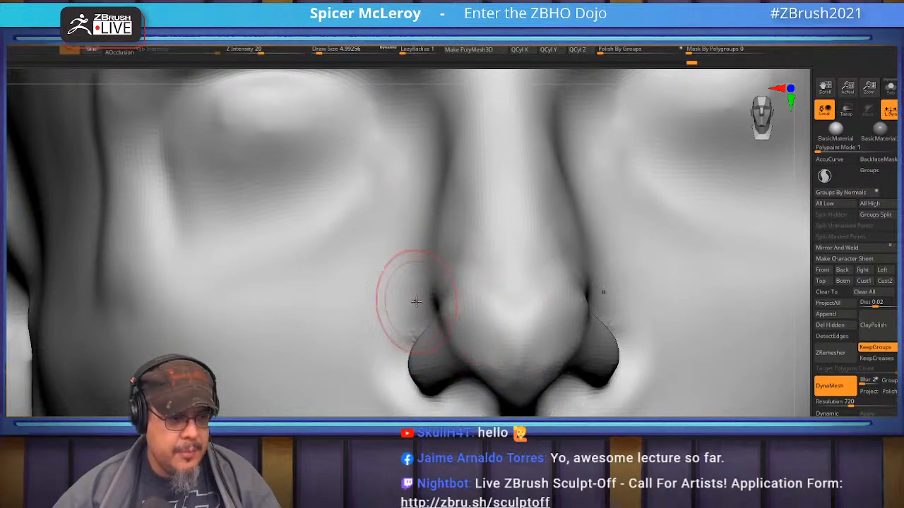
Cut the crease down the middle of the nose tip toward the columella with DamStandard at draw size about 5, and smooth it.
shift+right_drag(449, 277, 625, 313)
key(b)
key(d)
key(s)
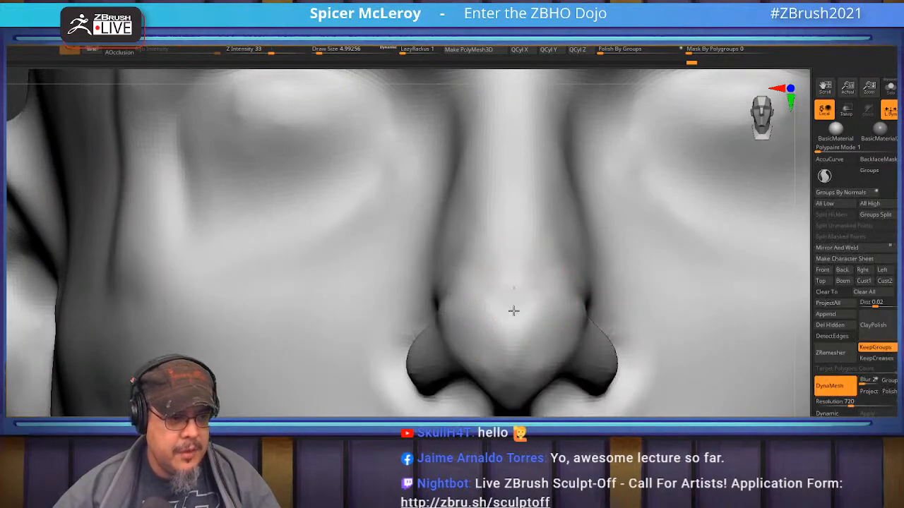
right_drag(511, 374, 480, 333)
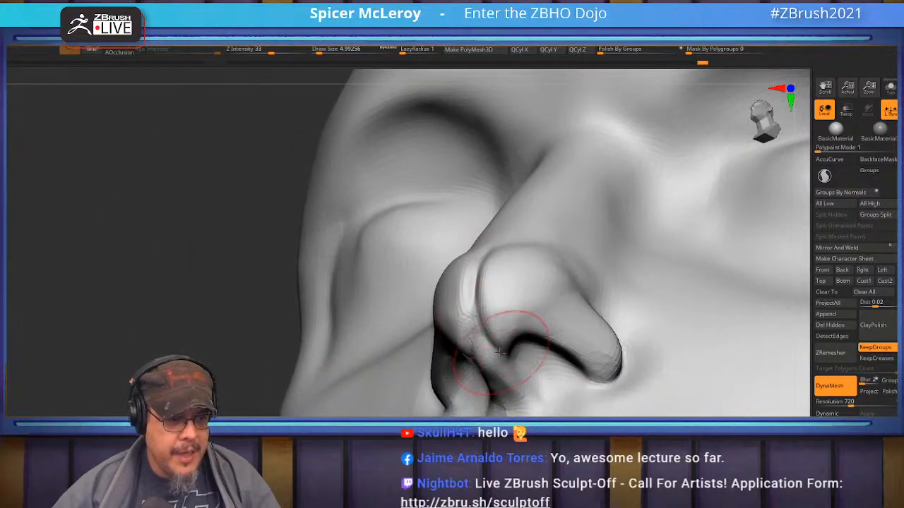
key(s)
drag(487, 366, 478, 363)
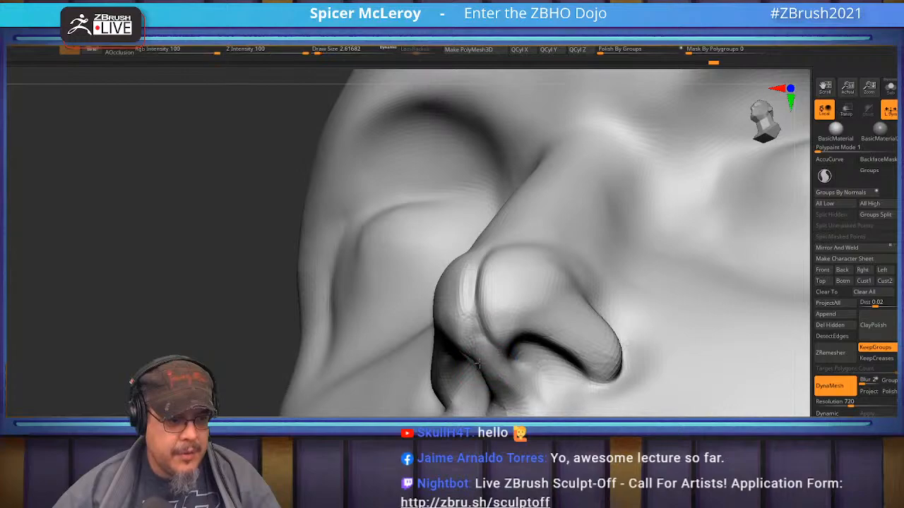
Build up the nostril rim and wing from below with ClayBuildup at draw size about 4.3.
right_drag(484, 403, 492, 308)
drag(493, 309, 497, 309)
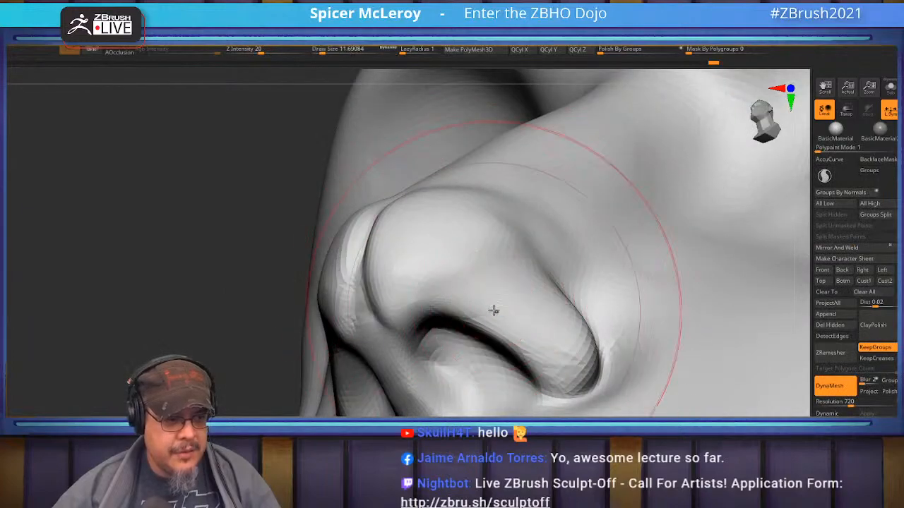
right_drag(496, 311, 572, 304)
mouse_move(534, 369)
right_down()
mouse_move(487, 338)
mouse_move(476, 311)
right_up()
key(s)
drag(476, 311, 468, 313)
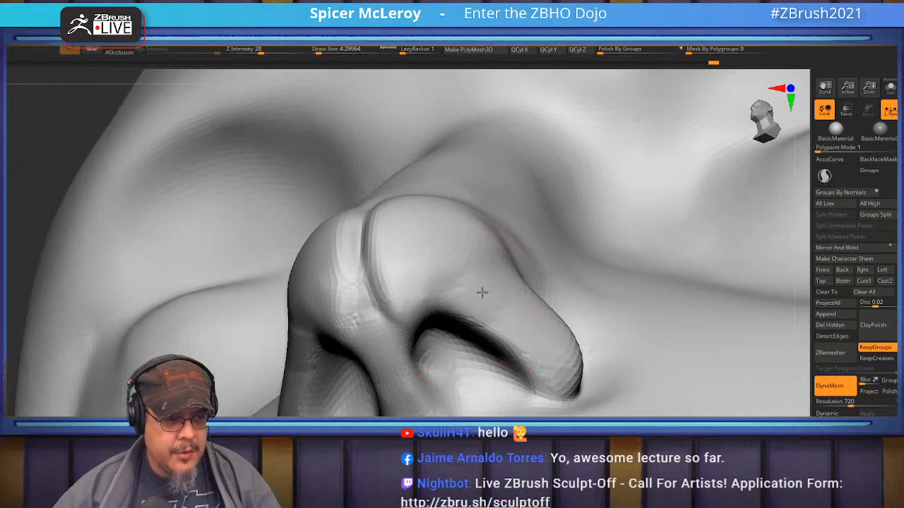
Refine the nostril edge and the side of the nose tip from underneath and smooth the transitions.
right_drag(533, 349, 547, 267)
key(shift)
right_drag(556, 292, 471, 352)
right_drag(458, 398, 452, 342)
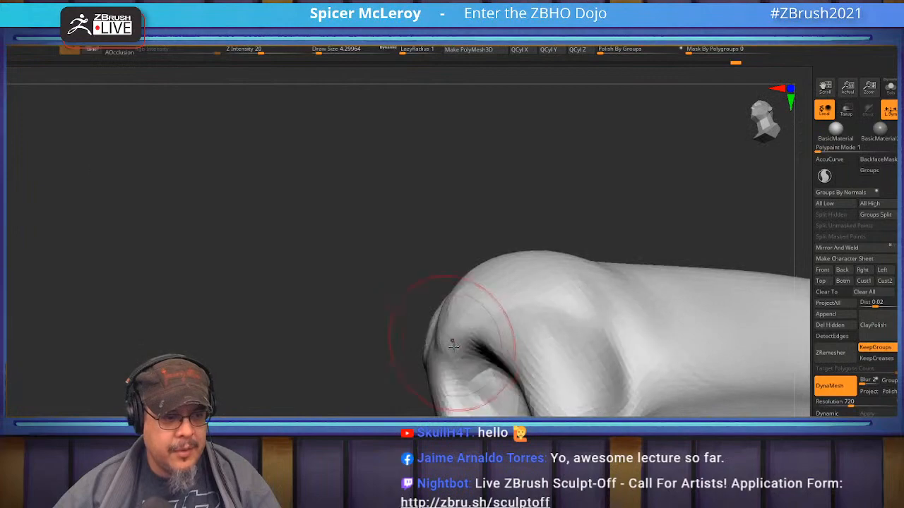
key(s)
drag(454, 368, 444, 358)
key(s)
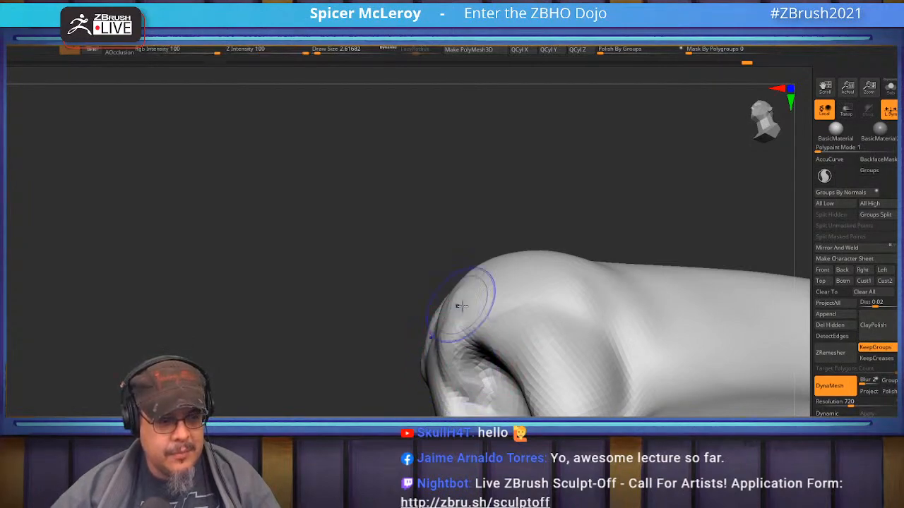
Adjust the shape of the nose tip and nostril with the Move brush.
mouse_move(280, 338)
right_down()
mouse_move(452, 273)
mouse_move(409, 230)
mouse_move(426, 315)
mouse_move(468, 315)
right_up()
key(b)
key(m)
key(v)
key(s)
mouse_move(389, 329)
mouse_down()
mouse_move(407, 329)
mouse_move(443, 368)
mouse_up()
mouse_move(463, 350)
right_down()
mouse_move(442, 322)
mouse_move(405, 312)
mouse_move(417, 331)
mouse_move(373, 355)
mouse_move(366, 381)
right_up()
Build up the bulb of the nose tip with ClayBuildup and smooth the strokes.
key(b)
key(c)
key(b)
key(s)
drag(353, 334, 349, 334)
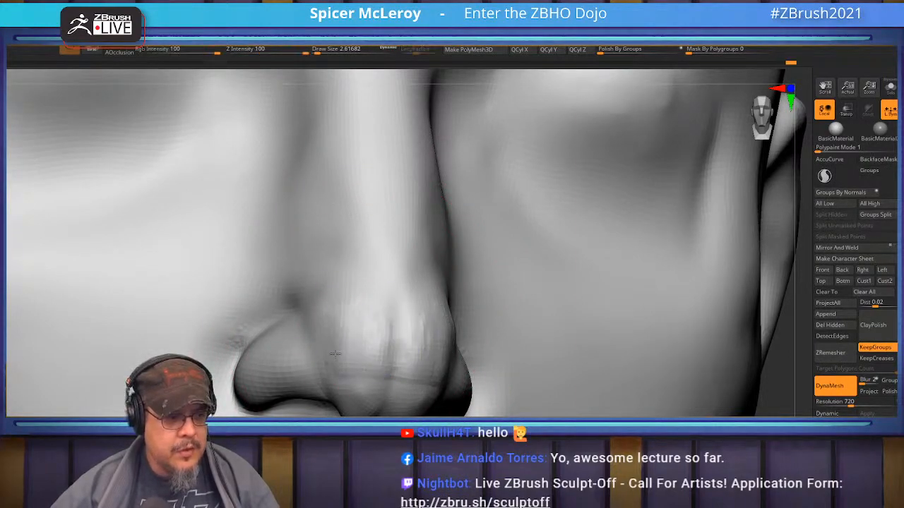
Reshape the nose bridge profile from the side with the Move brush and smooth it.
mouse_move(344, 372)
right_down()
mouse_move(511, 310)
mouse_move(506, 289)
mouse_move(390, 232)
right_up()
key(b)
key(m)
key(v)
key(s)
drag(454, 279, 461, 278)
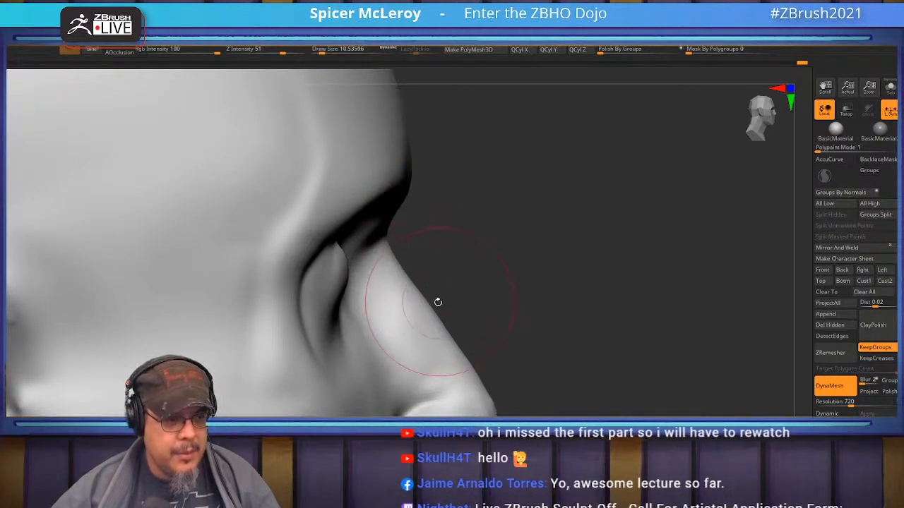
key(s)
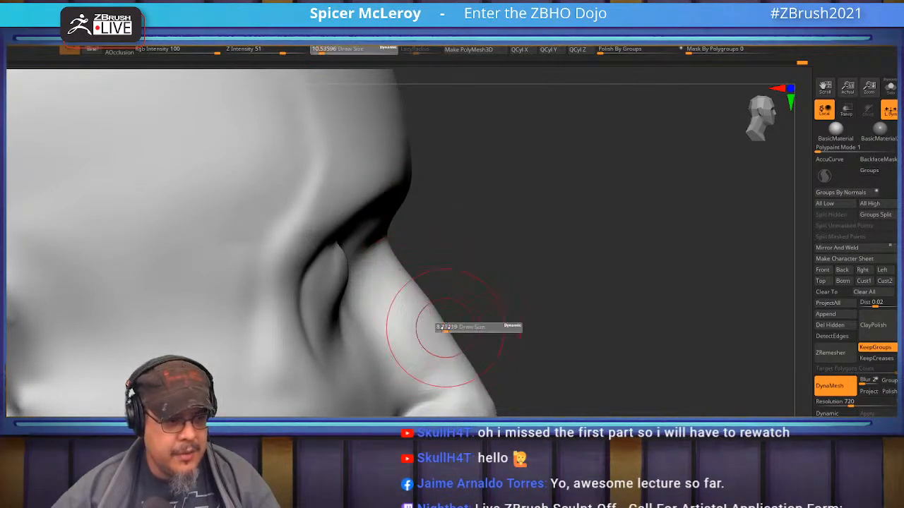
drag(444, 327, 445, 328)
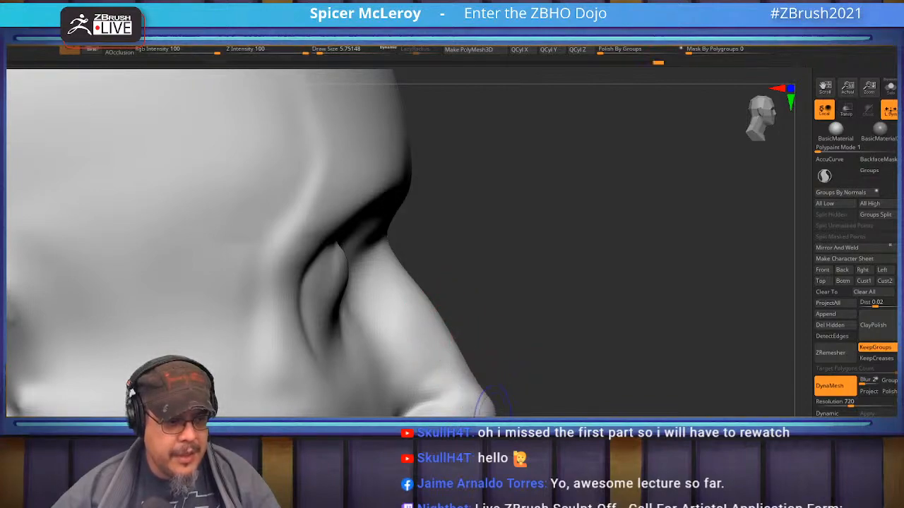
Carve the break above the nose tip and a crease across the bridge with DamStandard at draw size about 5.75, softening the tip.
drag(558, 304, 526, 228)
key(b)
key(d)
key(s)
drag(565, 272, 586, 346)
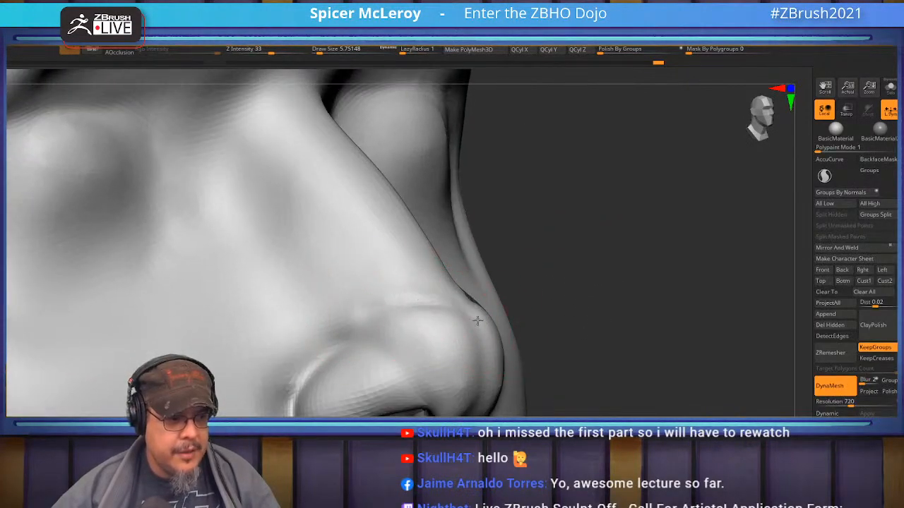
key(shift)
drag(619, 261, 408, 292)
drag(539, 292, 441, 286)
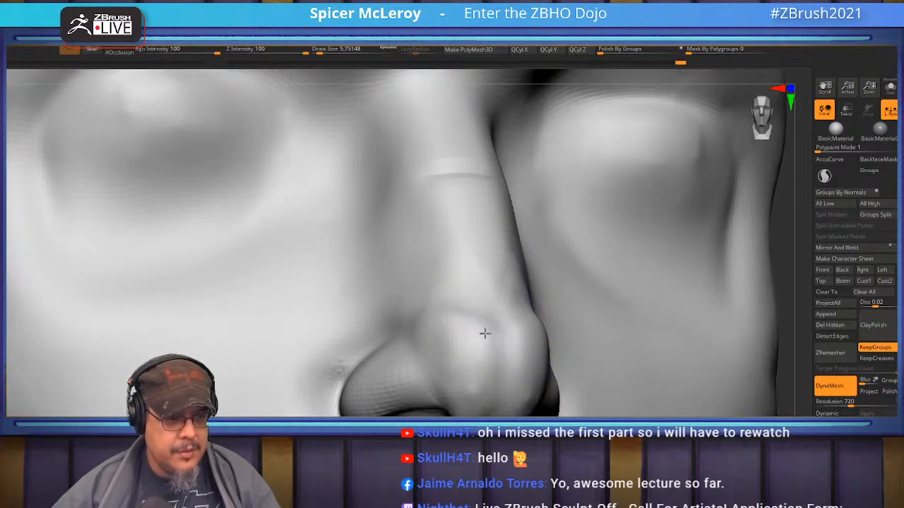
Build up the side of the nose tip with ClayBuildup at draw size about 5.75 and smooth it.
drag(491, 319, 414, 322)
key(b)
key(c)
key(b)
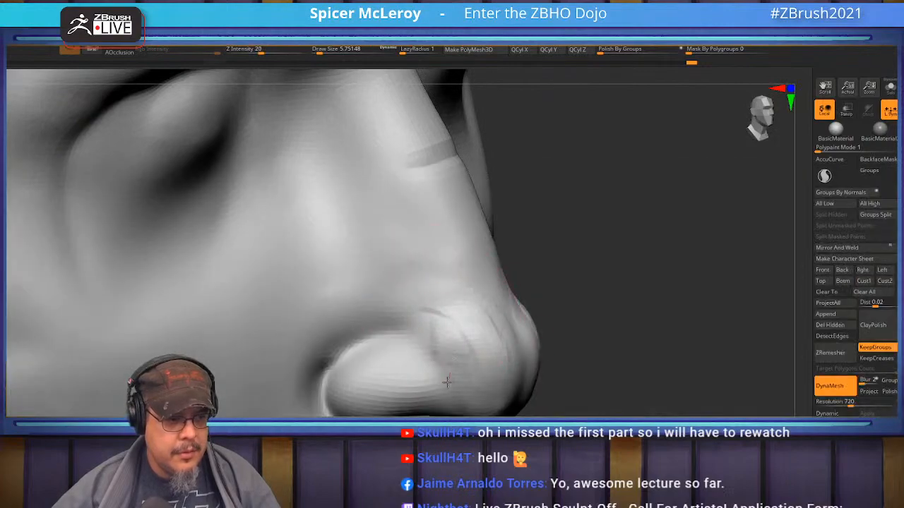
key(shift)
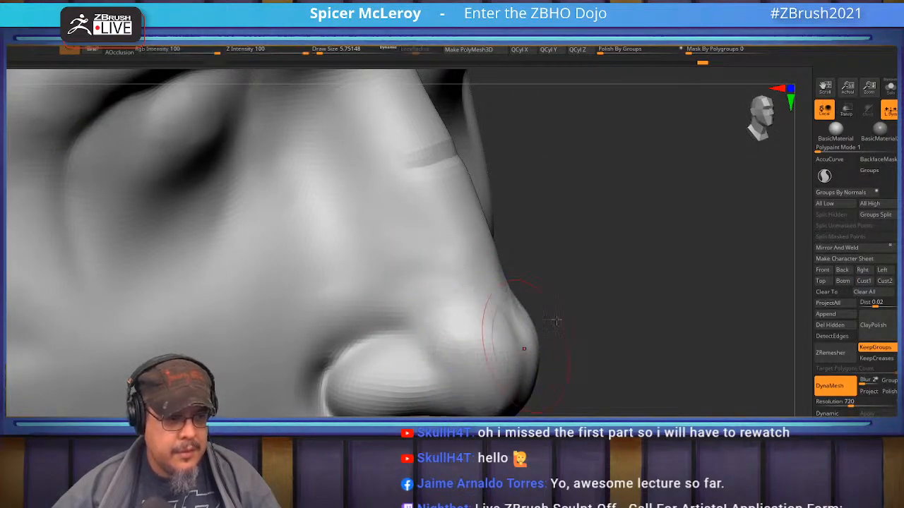
Try DamStandard strokes on the closed eye at draw size about 9.4 and undo them.
key(f)
drag(615, 287, 396, 315)
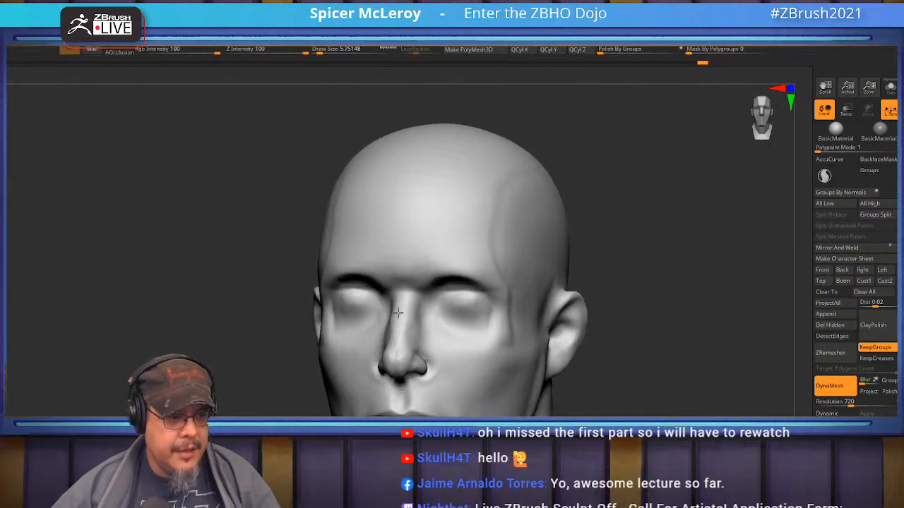
mouse_move(450, 331)
alt+right_down()
mouse_move(401, 305)
mouse_move(442, 315)
mouse_move(476, 297)
mouse_move(472, 282)
mouse_move(466, 295)
mouse_move(472, 285)
alt+right_up()
key(s)
mouse_move(475, 286)
mouse_down()
mouse_move(426, 256)
mouse_move(369, 290)
mouse_move(385, 275)
mouse_up()
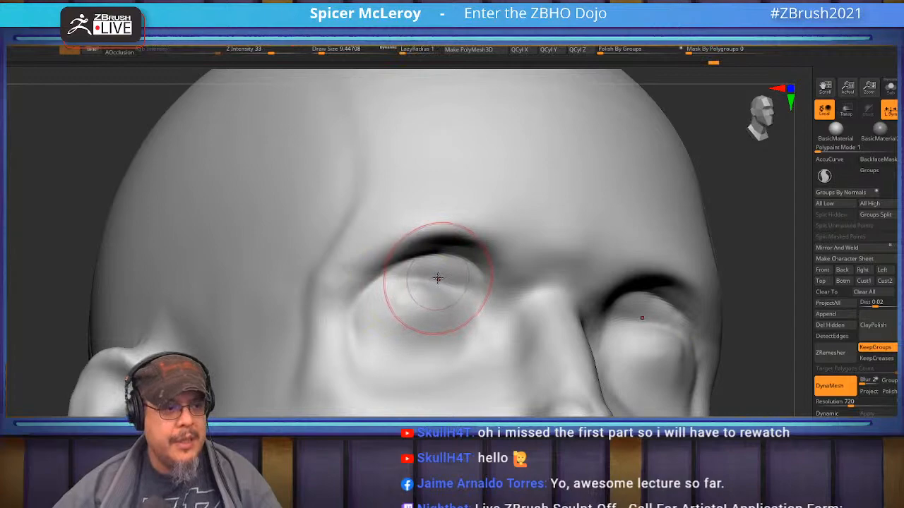
key(ctrl+z)
key(ctrl+z)
right_drag(439, 285, 487, 293)
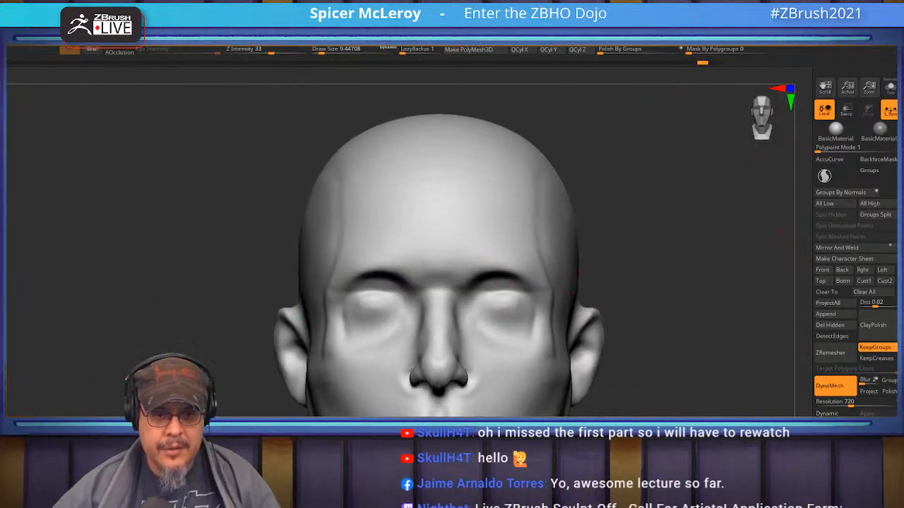
Turn on transparency and select the eyeballs inside the head for transforming.
click(848, 112)
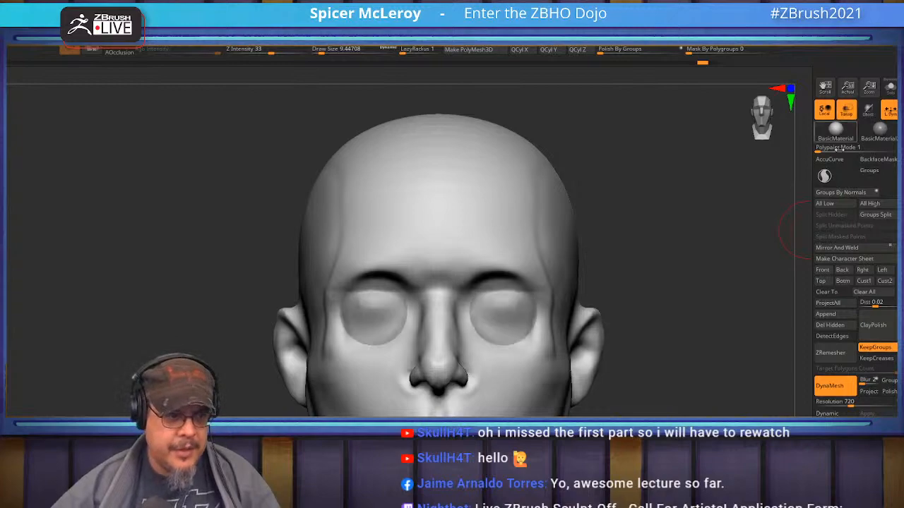
key(w)
alt+click(491, 302)
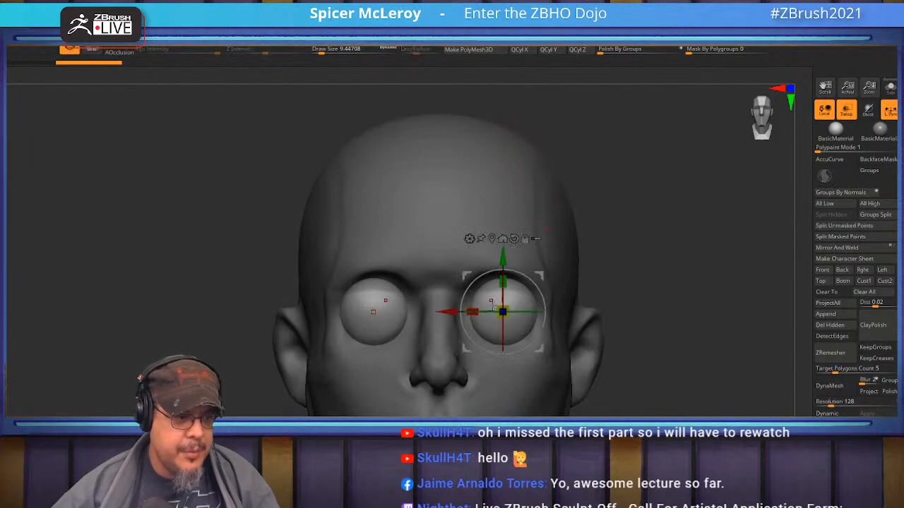
Try scaling the eyeballs down to 0.7 and undo it.
drag(508, 305, 483, 305)
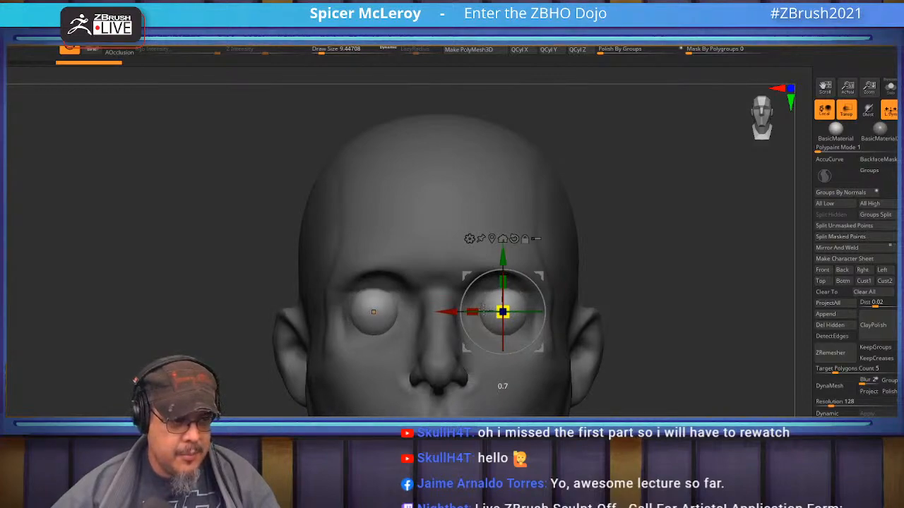
key(ctrl+z)
key(q)
key(w)
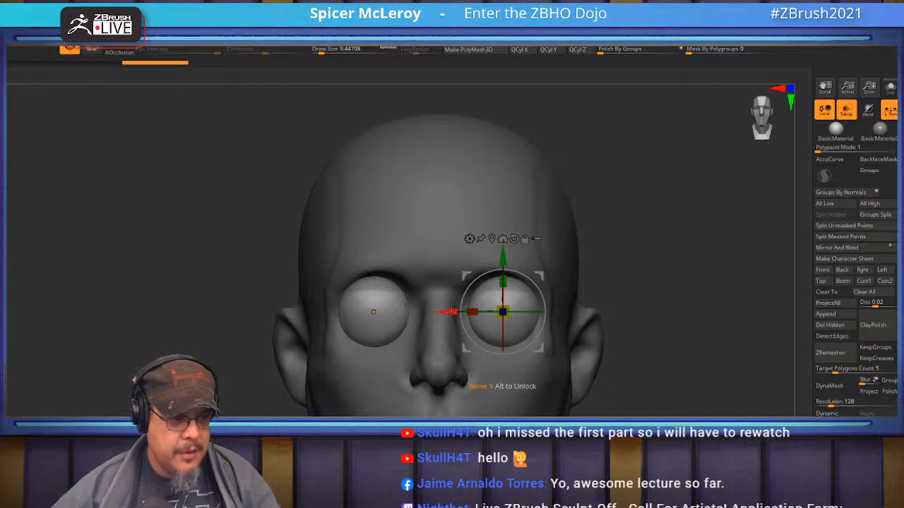
Move the eyeballs slightly toward the nose and scale them down to 0.6.
drag(449, 311, 445, 313)
key(q)
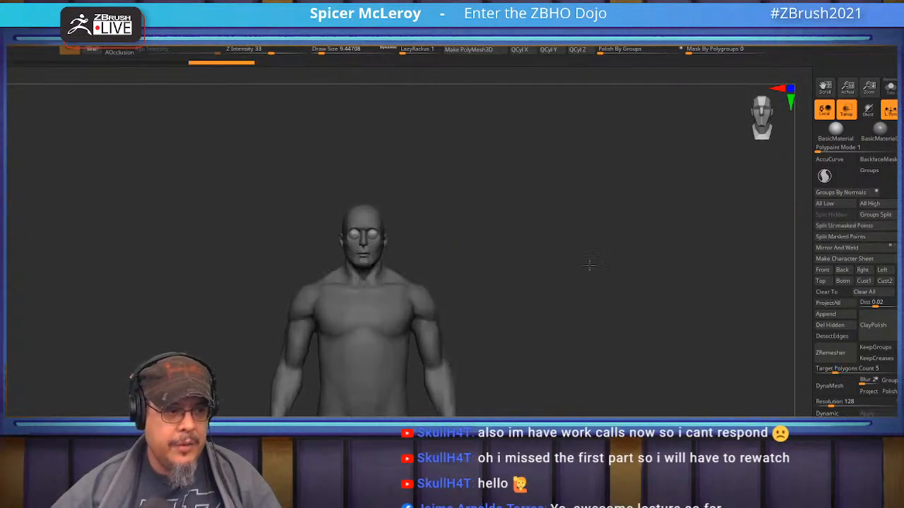
scroll(666, 283, up, 5)
alt+drag(658, 289, 618, 309)
key(w)
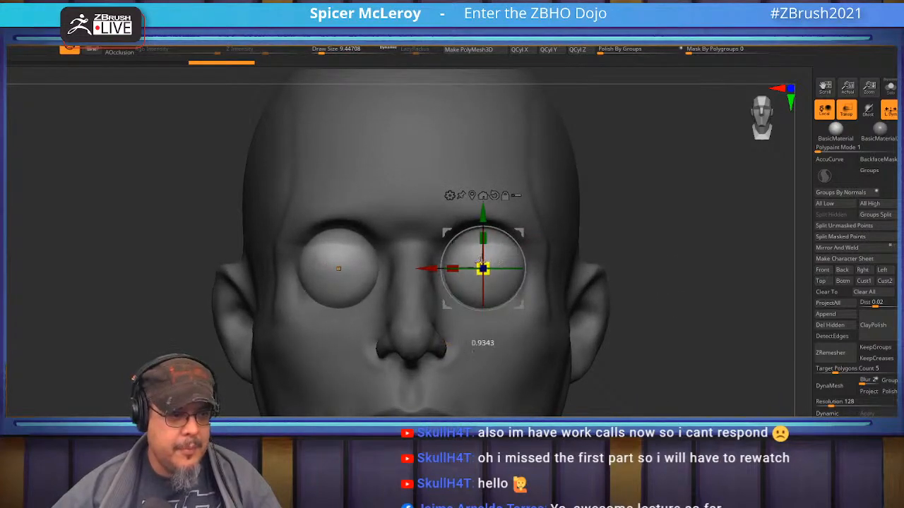
drag(491, 262, 459, 277)
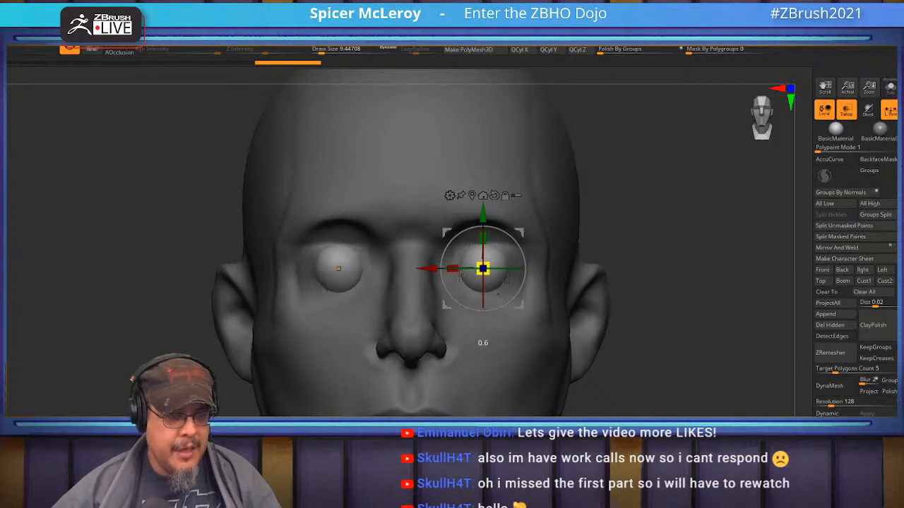
Move the eyeballs forward in the side view and fine-tune their scale within the sockets.
shift+drag(649, 247, 697, 252)
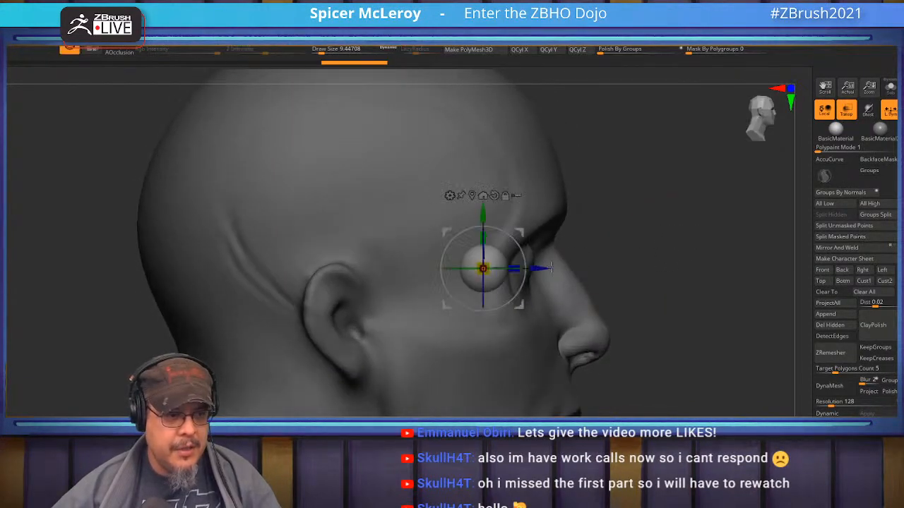
drag(543, 268, 571, 269)
key(q)
mouse_move(674, 255)
mouse_down()
mouse_move(658, 256)
mouse_move(654, 308)
mouse_up()
key(w)
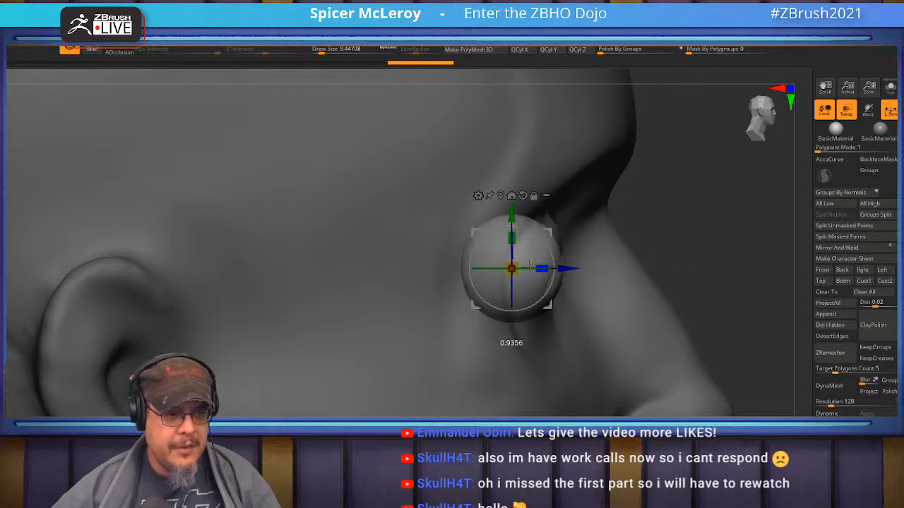
drag(534, 265, 534, 265)
Duplicate the eyeball spheres forward and scale the copies to 0.5 to form protruding corneas.
drag(700, 253, 695, 249)
drag(571, 268, 600, 268)
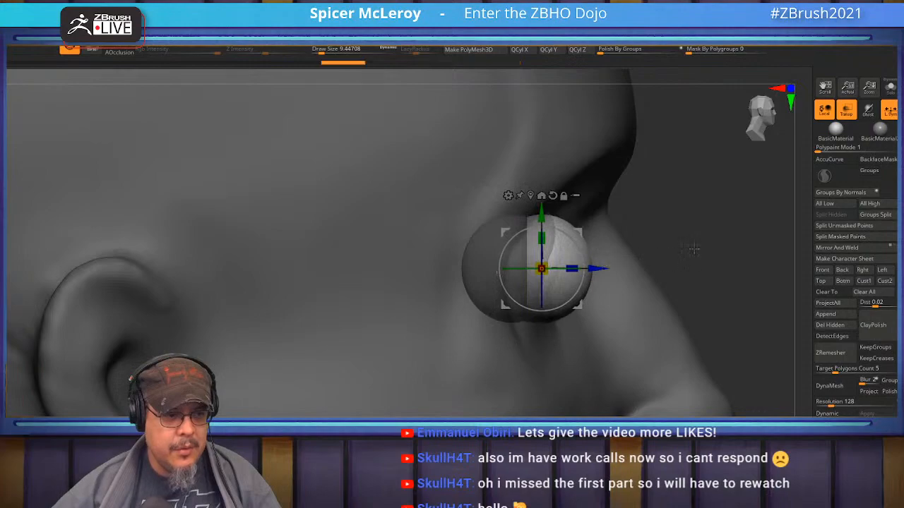
shift+drag(683, 251, 651, 240)
drag(544, 261, 425, 295)
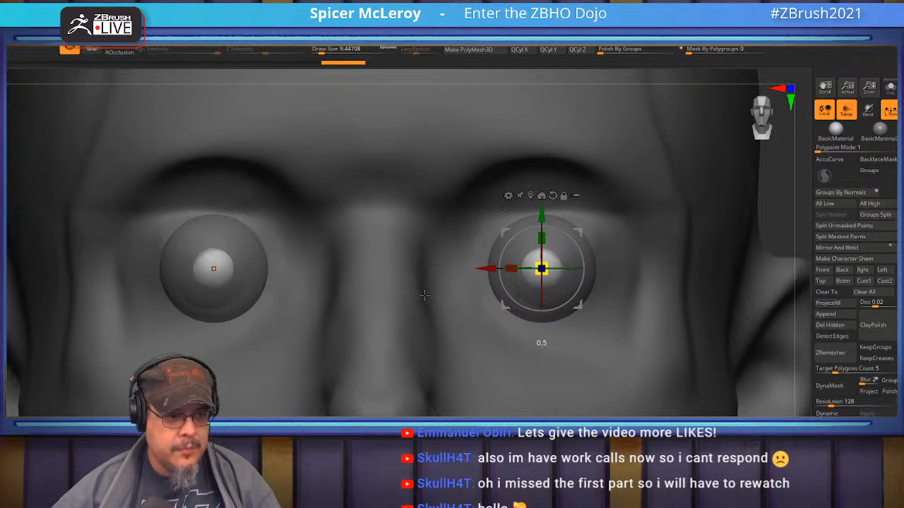
shift+drag(582, 201, 632, 208)
key(q)
mouse_move(717, 233)
mouse_down()
mouse_move(658, 235)
mouse_move(731, 244)
mouse_up()
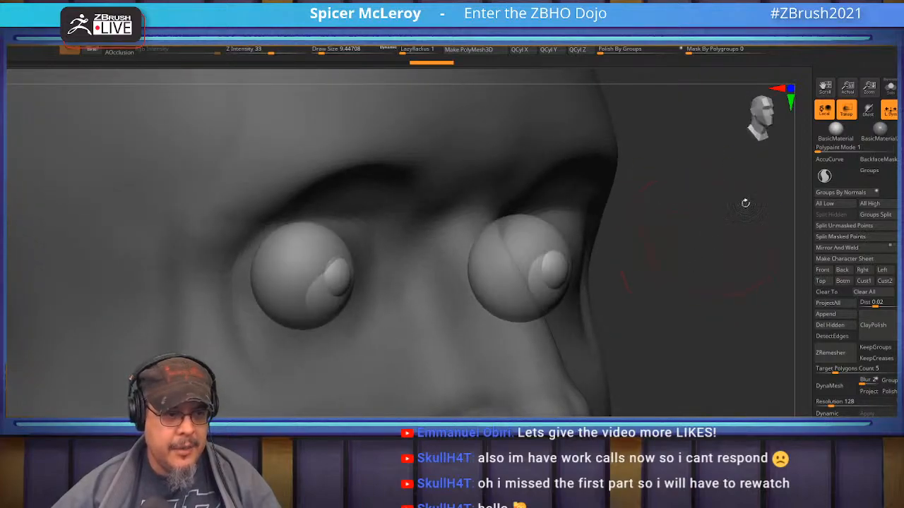
Turn off transparency and make the head the active subtool for sculpting around the eyes.
click(849, 115)
drag(671, 211, 614, 212)
mouse_move(501, 218)
shift+mouse_down()
mouse_move(549, 242)
mouse_move(569, 232)
mouse_move(521, 244)
mouse_move(542, 254)
mouse_move(535, 230)
mouse_move(490, 212)
mouse_move(449, 237)
mouse_move(508, 235)
mouse_move(466, 254)
mouse_move(498, 200)
mouse_move(565, 200)
mouse_move(604, 243)
shift+mouse_up()
alt+click(565, 231)
mouse_move(507, 238)
mouse_down()
mouse_move(516, 277)
mouse_move(600, 244)
mouse_move(537, 244)
mouse_move(609, 254)
mouse_move(536, 279)
mouse_move(484, 244)
mouse_up()
alt+right_drag(558, 224, 784, 248)
Start the eyelid line near the inner corner of the eye with DamStandard.
mouse_move(498, 224)
right_down()
mouse_move(532, 239)
mouse_move(506, 226)
right_up()
key(b)
key(d)
key(s)
mouse_move(539, 266)
mouse_down()
mouse_move(488, 239)
mouse_move(516, 257)
mouse_move(506, 236)
mouse_up()
Carve the upper eyelid line from the inner to the outer corner with DamStandard at draw size about 6.6.
mouse_move(506, 236)
right_down()
mouse_move(516, 225)
mouse_move(503, 267)
mouse_move(517, 259)
right_up()
mouse_move(517, 260)
ctrl+right_down()
mouse_move(501, 243)
mouse_move(529, 228)
ctrl+right_up()
key(s)
mouse_move(529, 229)
mouse_down()
mouse_move(392, 262)
mouse_move(336, 302)
mouse_up()
drag(335, 302, 505, 232)
mouse_move(591, 273)
mouse_down()
mouse_move(532, 228)
mouse_move(316, 318)
mouse_up()
drag(381, 274, 327, 317)
mouse_move(368, 289)
right_down()
mouse_move(397, 270)
mouse_move(527, 241)
mouse_move(528, 233)
right_up()
drag(532, 231, 575, 281)
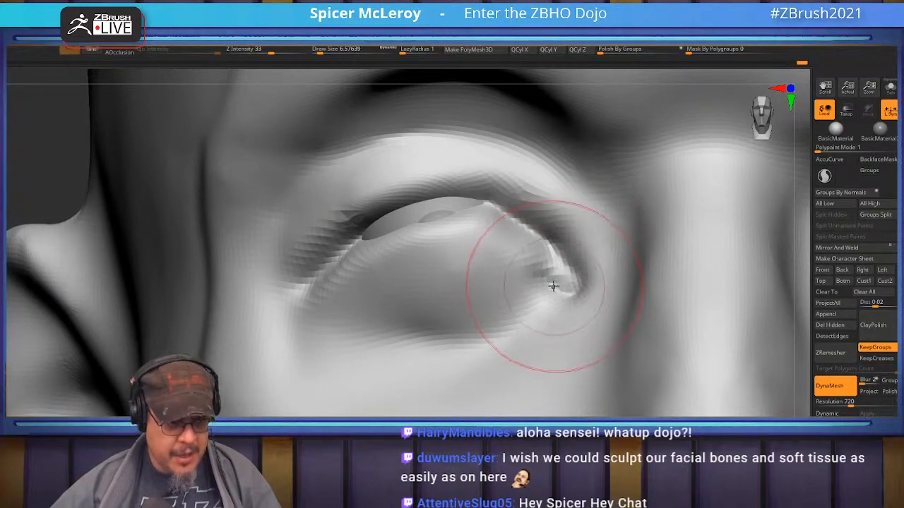
Undo the stray stroke across the lid, carve away the lower eyelid area to expose the eyeball, and smooth the opening.
drag(544, 275, 499, 278)
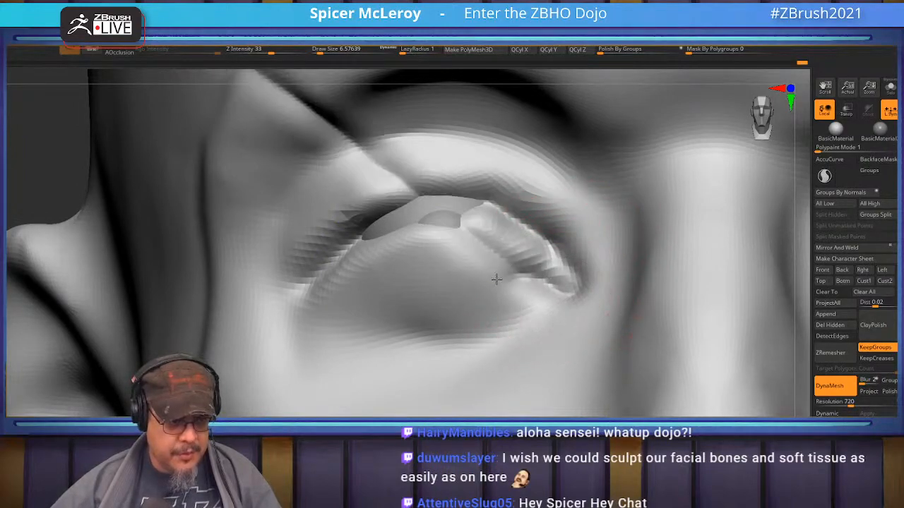
key(ctrl+z)
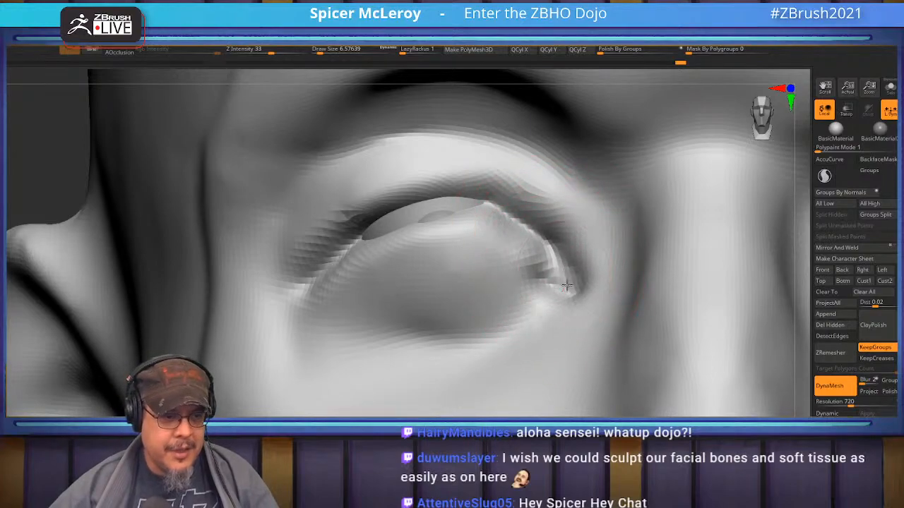
mouse_move(532, 272)
mouse_down()
mouse_move(445, 289)
mouse_move(360, 289)
mouse_move(545, 274)
mouse_move(466, 290)
mouse_move(343, 265)
mouse_move(379, 242)
mouse_up()
mouse_move(437, 233)
mouse_down()
mouse_move(507, 228)
mouse_move(533, 260)
mouse_move(499, 249)
mouse_up()
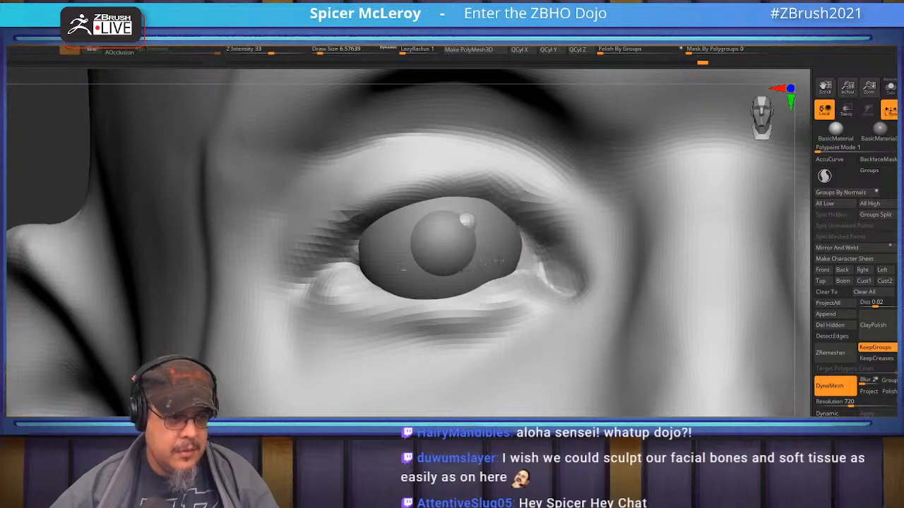
shift+drag(411, 245, 390, 247)
mouse_move(393, 246)
right_down()
mouse_move(452, 220)
mouse_move(500, 237)
right_up()
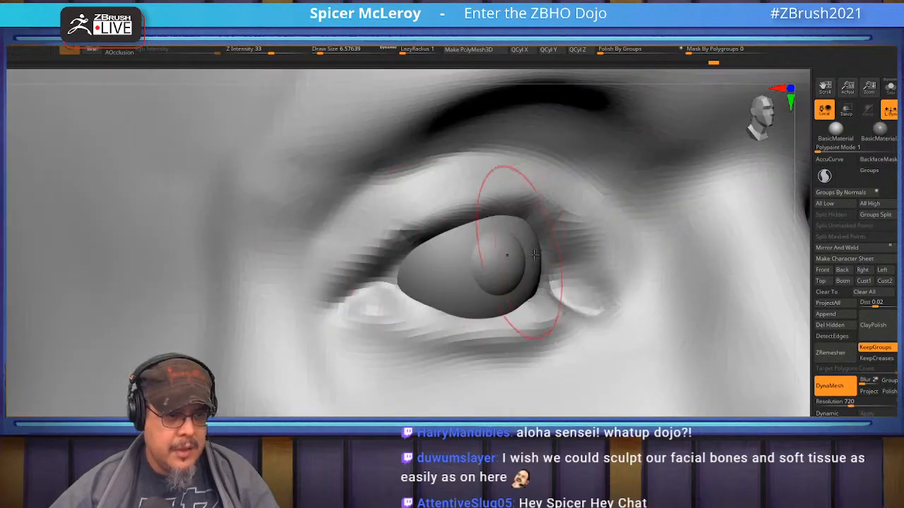
Set the DynaMesh resolution to 1024 and remesh the body.
key(f)
shift+right_drag(685, 276, 651, 311)
alt+right_drag(601, 176, 650, 267)
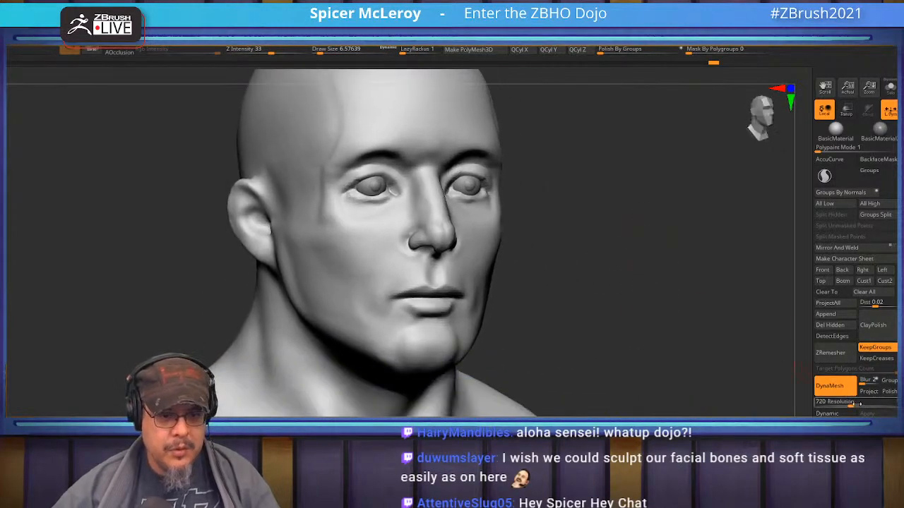
drag(851, 407, 850, 403)
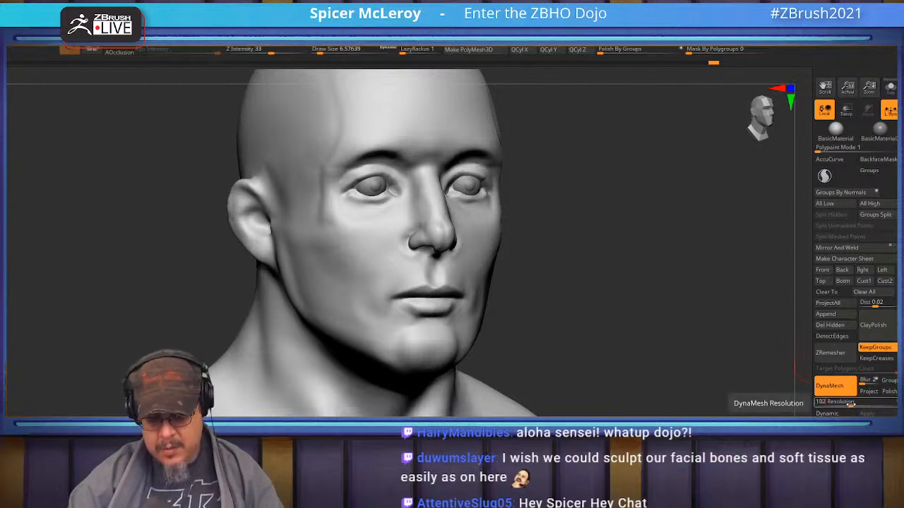
ctrl+drag(580, 290, 606, 329)
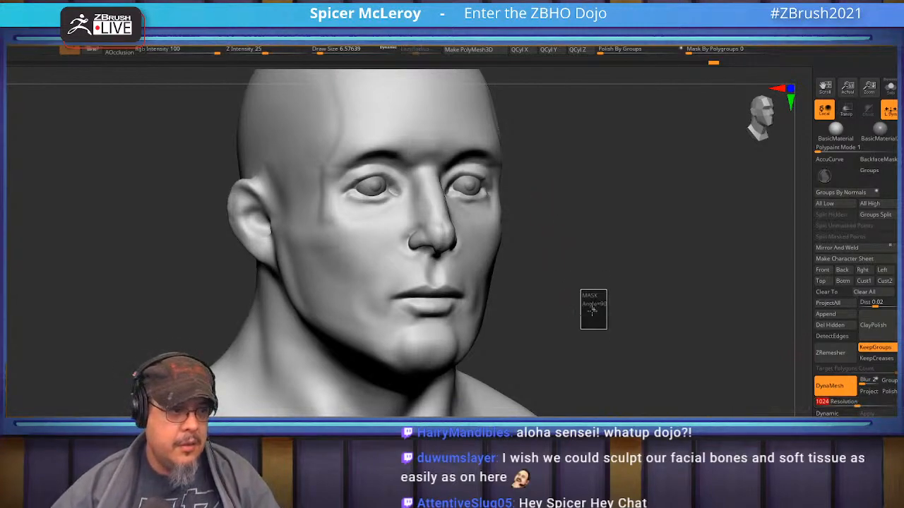
Recarve the upper eyelid line, the outer eye corner and the lower lid crease with DamStandard.
alt+right_drag(585, 307, 657, 409)
alt+right_drag(510, 243, 531, 175)
mouse_move(595, 247)
mouse_down()
mouse_move(554, 212)
mouse_move(455, 239)
mouse_move(432, 256)
mouse_up()
mouse_move(615, 247)
mouse_down()
mouse_move(591, 208)
mouse_move(498, 210)
mouse_move(444, 238)
mouse_move(400, 284)
mouse_up()
right_drag(487, 281, 397, 294)
mouse_move(376, 288)
mouse_down()
mouse_move(474, 303)
mouse_move(386, 299)
mouse_up()
drag(345, 277, 359, 288)
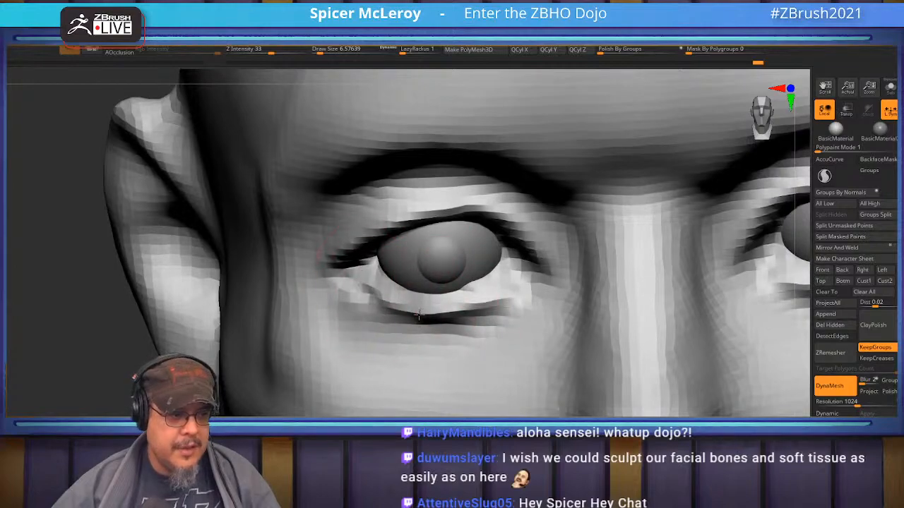
mouse_move(400, 311)
mouse_down()
mouse_move(516, 292)
mouse_move(520, 284)
mouse_move(509, 288)
mouse_up()
Fit the lower eyelid against the eyeball with the Move brush, working from above the face.
mouse_move(505, 283)
right_down()
mouse_move(484, 321)
mouse_move(488, 343)
mouse_move(458, 310)
right_up()
key(b)
key(m)
key(v)
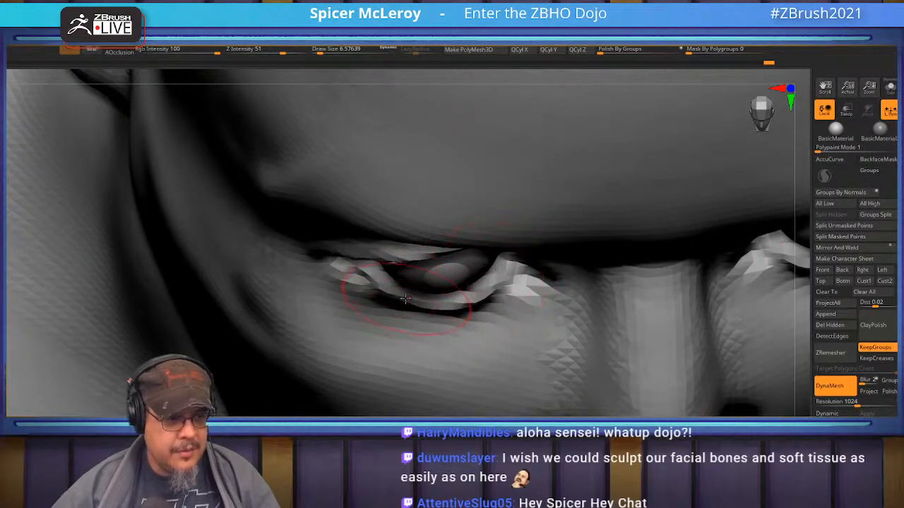
mouse_move(452, 300)
right_down()
mouse_move(450, 230)
mouse_move(436, 210)
mouse_move(458, 308)
mouse_move(483, 299)
right_up()
Isolate the body mesh and fill the surface inside the eye opening using ClayBuildup at draw size about 3.7.
key(b)
key(d)
key(s)
click(888, 93)
mouse_move(529, 277)
right_down()
mouse_move(498, 284)
mouse_move(483, 276)
right_up()
key(b)
key(c)
key(b)
key(s)
mouse_move(474, 275)
mouse_down()
mouse_move(495, 277)
mouse_move(434, 274)
mouse_move(414, 303)
mouse_move(458, 246)
mouse_move(401, 287)
mouse_move(477, 262)
mouse_move(452, 277)
mouse_up()
key(s)
Remesh the isolated body with DynaMesh, work over the surface inside the eye socket, and turn solo mode off.
key(f)
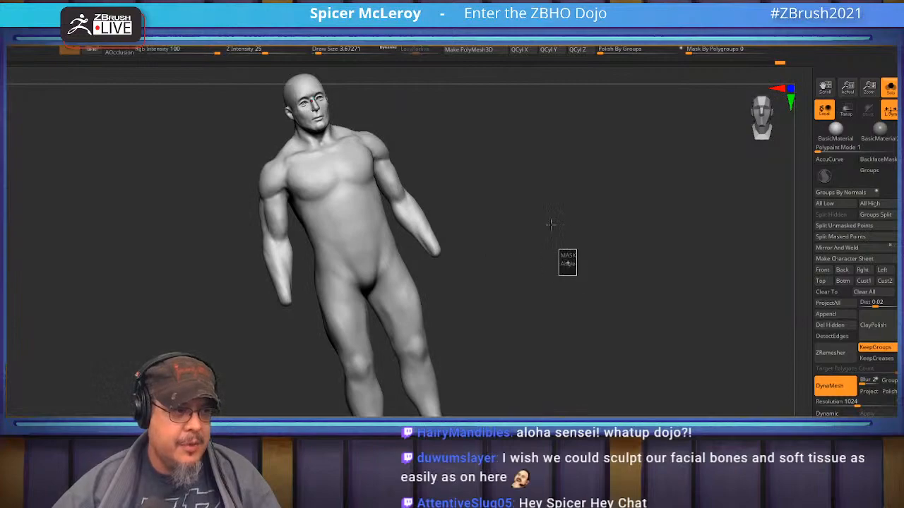
alt+drag(488, 176, 593, 392)
alt+drag(355, 273, 488, 334)
alt+drag(571, 306, 505, 406)
mouse_move(252, 275)
alt+right_down()
mouse_move(255, 321)
mouse_move(300, 414)
alt+right_up()
mouse_move(294, 282)
alt+right_down()
mouse_move(346, 414)
mouse_move(283, 274)
mouse_move(332, 283)
mouse_move(363, 337)
mouse_move(396, 332)
alt+right_up()
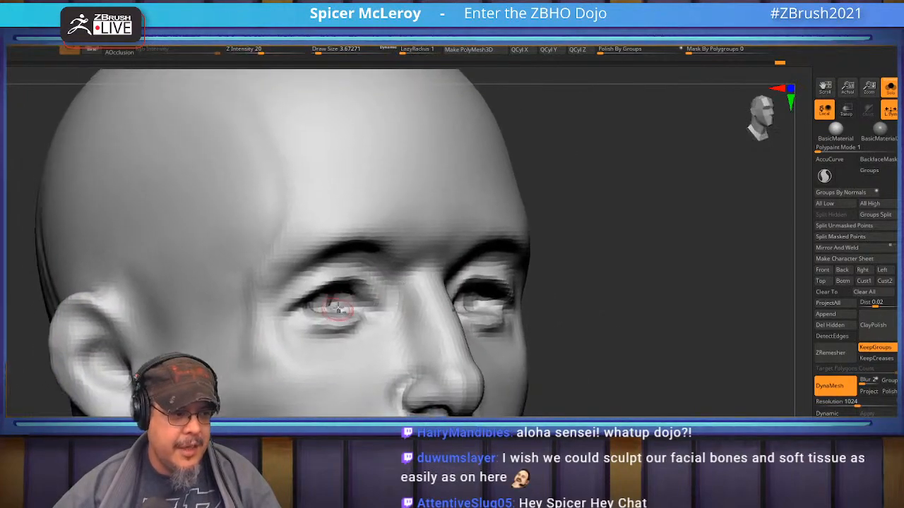
ctrl+right_drag(338, 310, 304, 315)
mouse_move(304, 315)
mouse_down()
mouse_move(314, 305)
mouse_move(379, 298)
mouse_up()
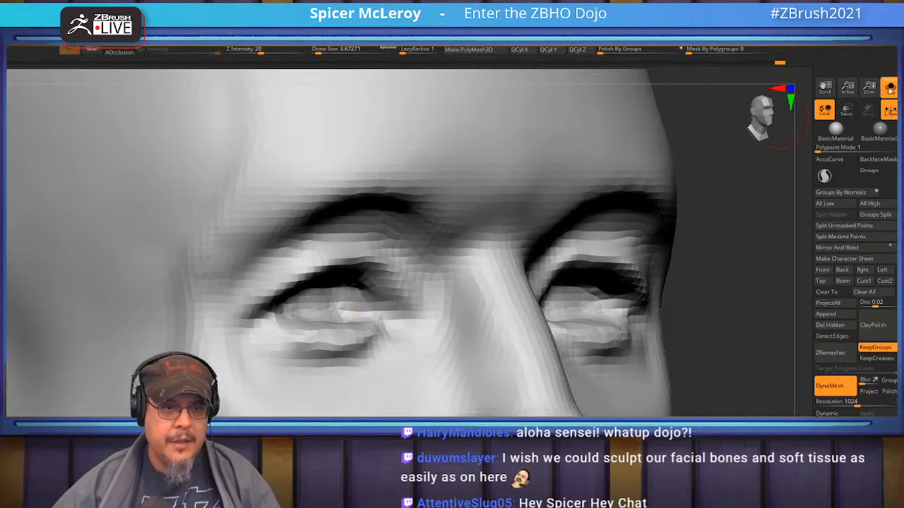
click(761, 128)
Reshape the eyelids around the eyeball with the Move brush at draw size about 6.6.
mouse_move(440, 299)
alt+right_down()
mouse_move(459, 268)
mouse_move(478, 268)
mouse_move(489, 291)
alt+right_up()
alt+right_drag(489, 291, 513, 320)
key(s)
drag(491, 283, 490, 317)
mouse_move(457, 238)
mouse_down()
mouse_move(392, 251)
mouse_move(411, 235)
mouse_up()
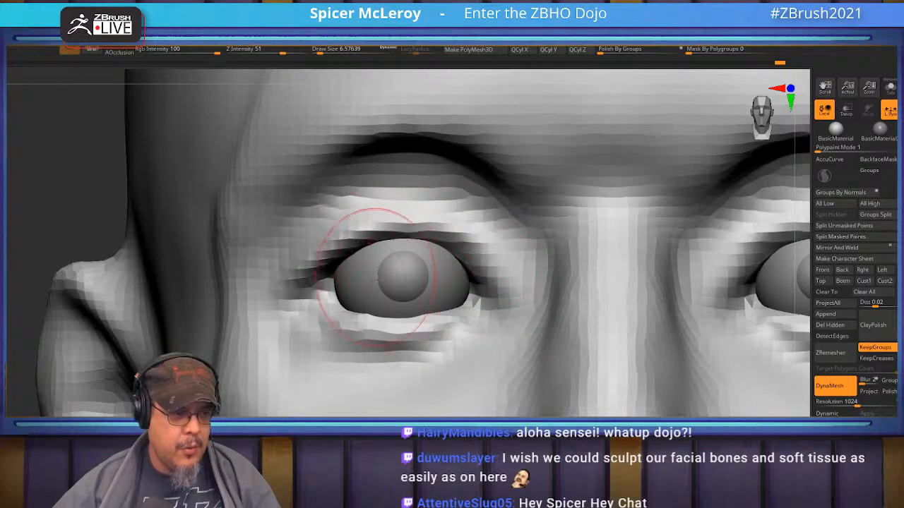
Raise the eyeballs slightly in their sockets and make the head the active subtool again.
alt+click(400, 275)
right_drag(397, 277, 408, 244)
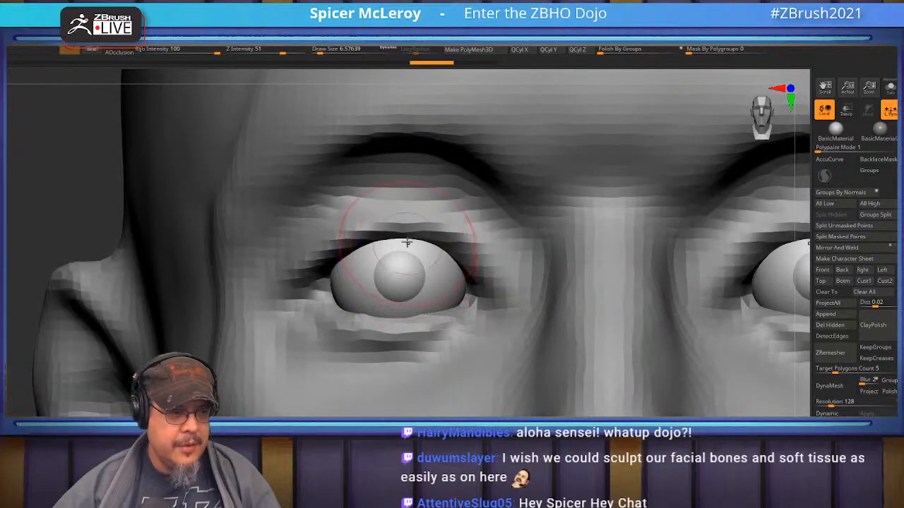
key(f)
key(w)
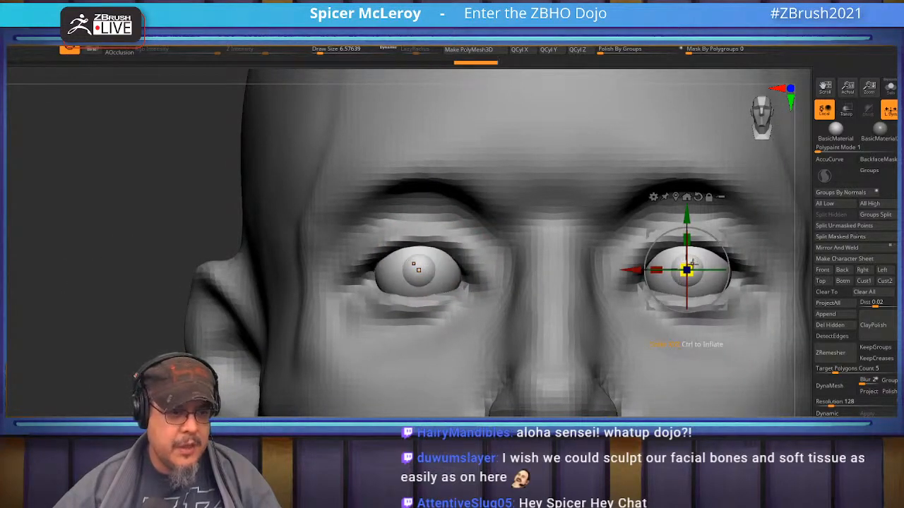
mouse_move(695, 259)
mouse_down()
mouse_move(708, 229)
mouse_move(662, 325)
mouse_move(714, 205)
mouse_move(637, 374)
mouse_move(710, 156)
mouse_move(696, 293)
mouse_move(689, 267)
mouse_move(709, 257)
mouse_up()
key(ctrl+z)
drag(686, 210, 687, 201)
key(q)
right_drag(449, 237, 556, 249)
alt+click(559, 242)
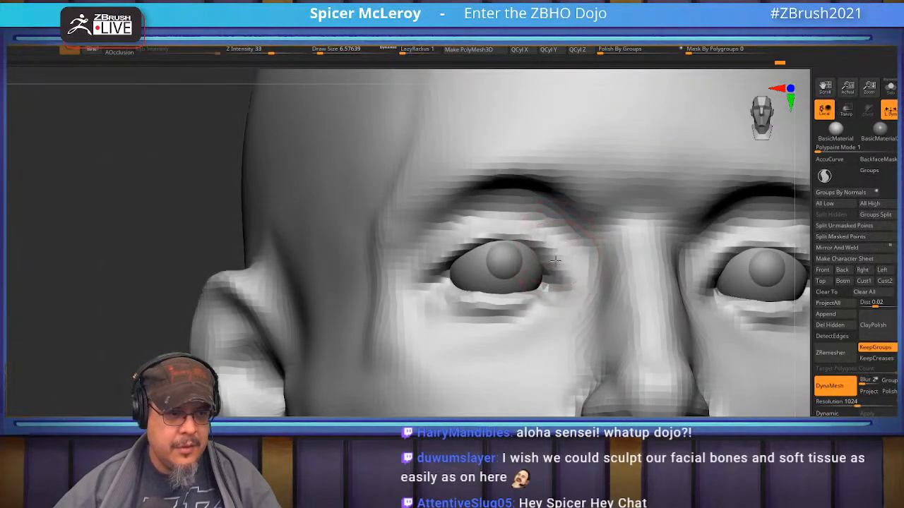
Carve the upper eyelid, the inner eye corner and the diagonal crease below it with DamStandard, smoothing as needed.
mouse_move(545, 228)
mouse_down()
mouse_move(501, 211)
mouse_move(458, 220)
mouse_move(429, 248)
mouse_move(547, 225)
mouse_move(567, 257)
mouse_move(531, 220)
mouse_move(454, 228)
mouse_up()
mouse_move(451, 237)
right_down()
mouse_move(573, 273)
mouse_move(575, 264)
right_up()
mouse_move(577, 266)
mouse_down()
mouse_move(584, 276)
mouse_move(494, 280)
mouse_move(467, 263)
mouse_move(541, 282)
mouse_move(578, 271)
mouse_up()
drag(538, 297, 585, 269)
mouse_move(585, 270)
right_down()
mouse_move(635, 260)
mouse_move(623, 237)
right_up()
mouse_move(622, 236)
mouse_down()
mouse_move(618, 224)
mouse_move(551, 283)
mouse_up()
shift+drag(599, 258, 564, 283)
mouse_move(482, 285)
right_down()
mouse_move(517, 259)
mouse_move(459, 332)
mouse_move(488, 286)
right_up()
mouse_move(540, 309)
mouse_down()
mouse_move(598, 263)
mouse_move(532, 322)
mouse_up()
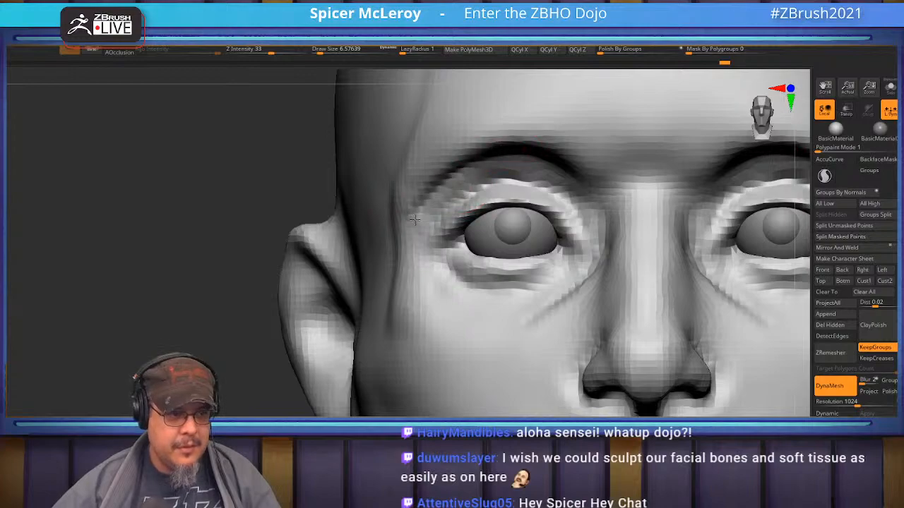
Build up the upper eyelid, lower lid and inner eye corner beside the nose bridge with ClayBuildup.
right_drag(437, 228, 455, 238)
key(b)
key(c)
key(b)
mouse_move(471, 261)
mouse_down()
mouse_move(423, 240)
mouse_move(385, 256)
mouse_move(431, 227)
mouse_move(357, 254)
mouse_move(309, 310)
mouse_up()
right_drag(332, 300, 365, 351)
mouse_move(467, 333)
mouse_down()
mouse_move(418, 373)
mouse_move(343, 374)
mouse_move(327, 364)
mouse_move(416, 389)
mouse_move(485, 313)
mouse_move(433, 252)
mouse_move(463, 285)
mouse_up()
mouse_move(502, 291)
right_down()
mouse_move(494, 223)
mouse_move(507, 230)
right_up()
mouse_move(489, 297)
mouse_down()
mouse_move(452, 288)
mouse_move(466, 273)
mouse_up()
mouse_move(453, 308)
mouse_down()
mouse_move(447, 343)
mouse_move(455, 283)
mouse_move(476, 305)
mouse_up()
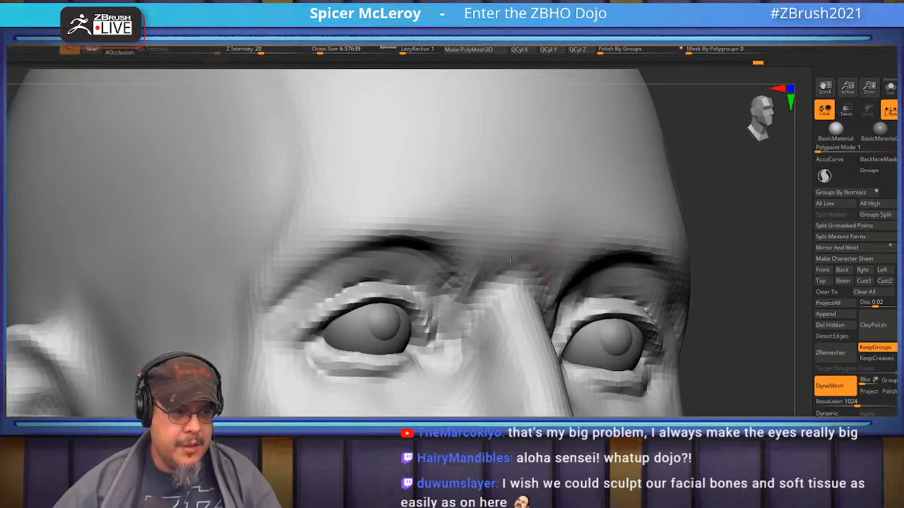
Build up the inner ends of both brow ridges above the nose with ClayBuildup.
drag(549, 242, 528, 219)
mouse_move(452, 204)
mouse_down()
mouse_move(464, 207)
mouse_move(443, 226)
mouse_move(460, 212)
mouse_move(416, 225)
mouse_up()
mouse_move(418, 203)
alt+right_down()
mouse_move(426, 257)
mouse_move(454, 213)
alt+right_up()
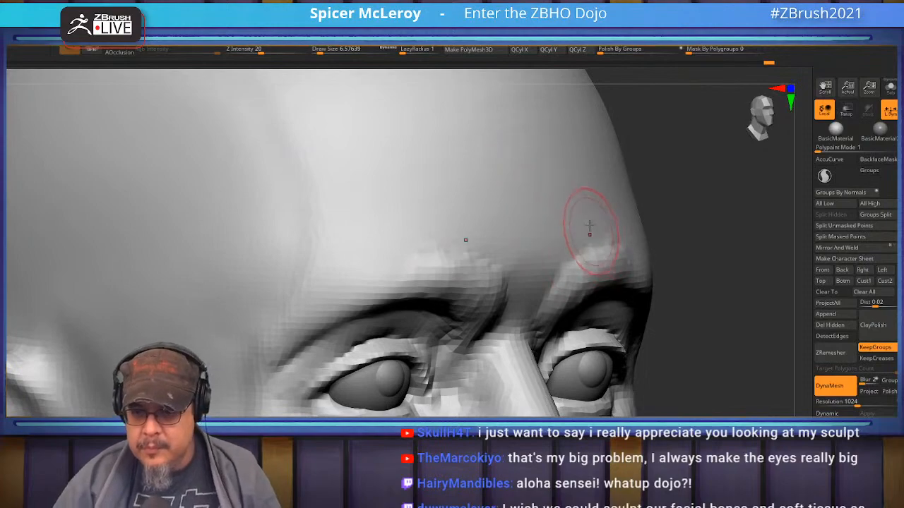
key(f)
mouse_move(486, 199)
ctrl+right_down()
mouse_move(577, 238)
mouse_move(557, 244)
mouse_move(548, 236)
mouse_move(540, 299)
ctrl+right_up()
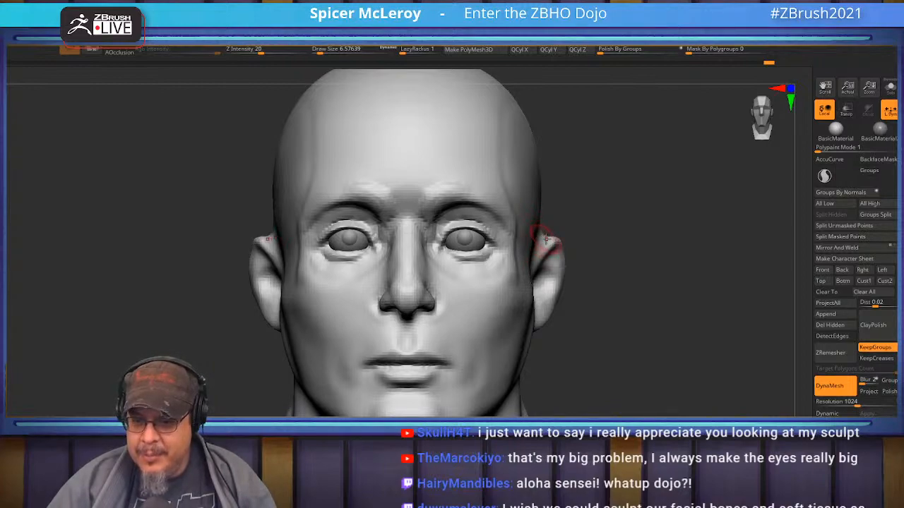
mouse_move(593, 259)
mouse_down()
mouse_move(637, 262)
mouse_move(627, 254)
mouse_up()
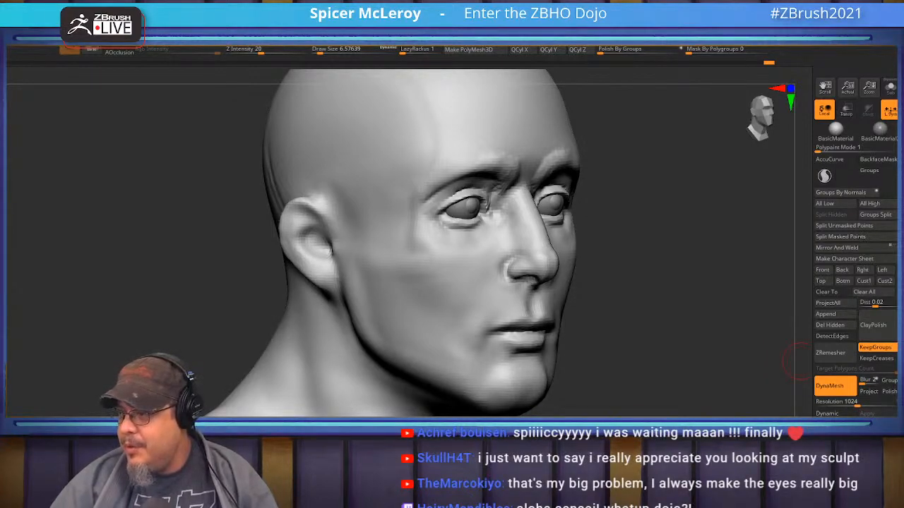
Switch to Discord, open the friend invitation dialog for the ZBHO Dojo server, and close it.
mouse_move(900, 128)
mouse_down()
mouse_move(636, 173)
mouse_move(504, 49)
mouse_up()
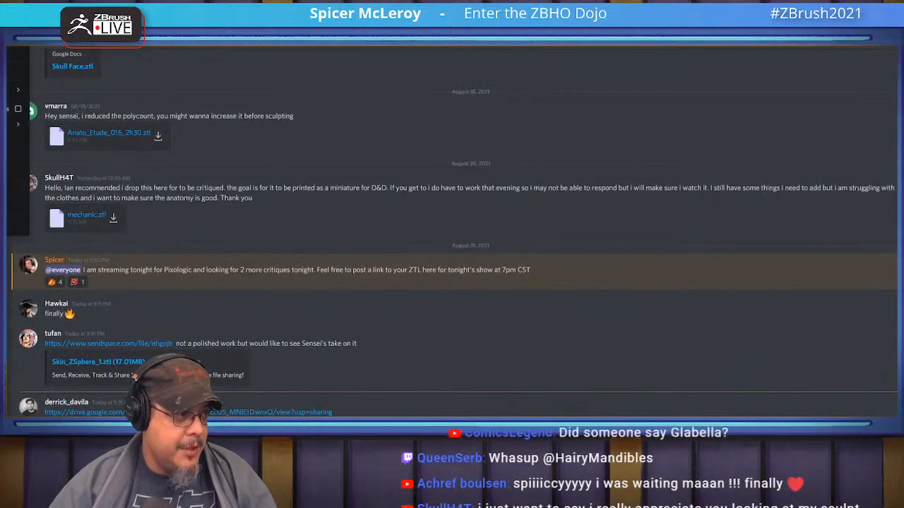
click(15, 71)
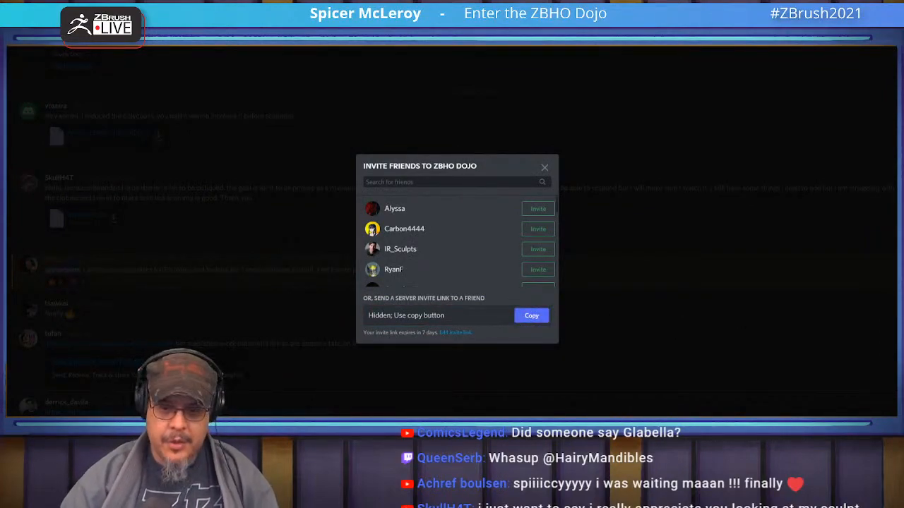
click(559, 151)
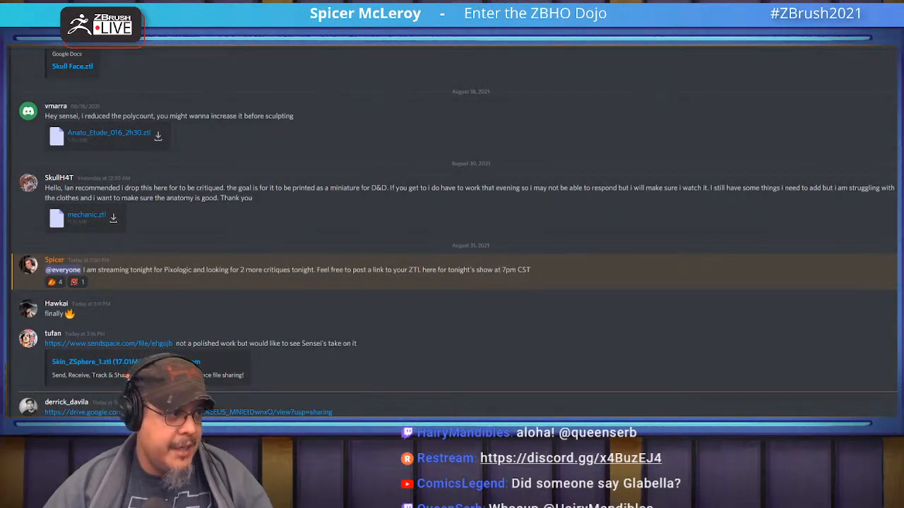
Examine the sculpts posted in the dojo-sculpt-off channel, enlarging the image of the character in the top hat.
scroll(211, 263, up, 3)
click(153, 165)
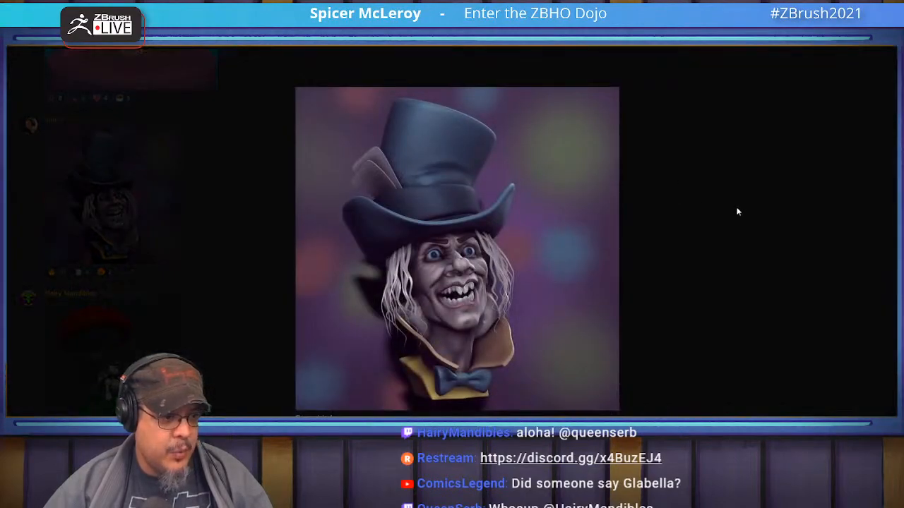
click(737, 212)
scroll(185, 340, down, 5)
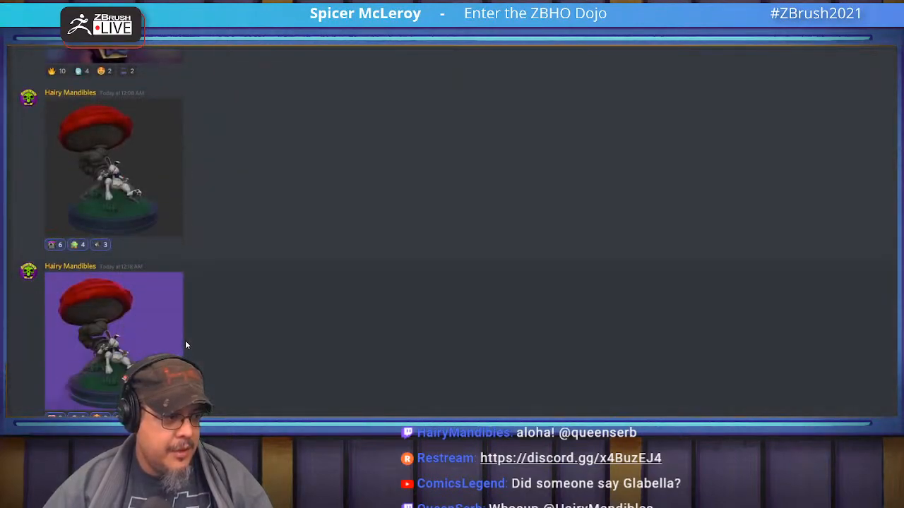
scroll(114, 347, up, 10)
scroll(156, 286, up, 2)
scroll(156, 286, down, 3)
scroll(99, 205, up, 3)
scroll(116, 255, down, 9)
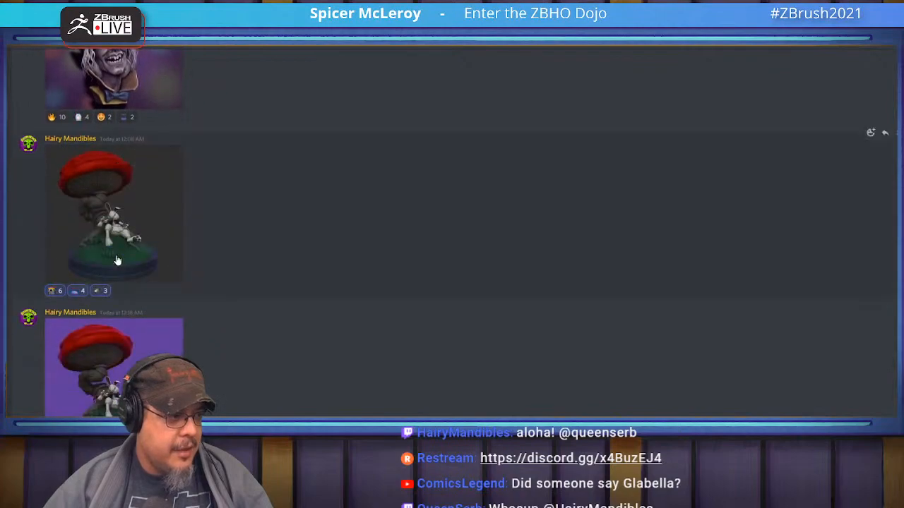
scroll(117, 261, down, 1)
Switch back to ZBrush to resume work on the head.
key(alt+Tab)
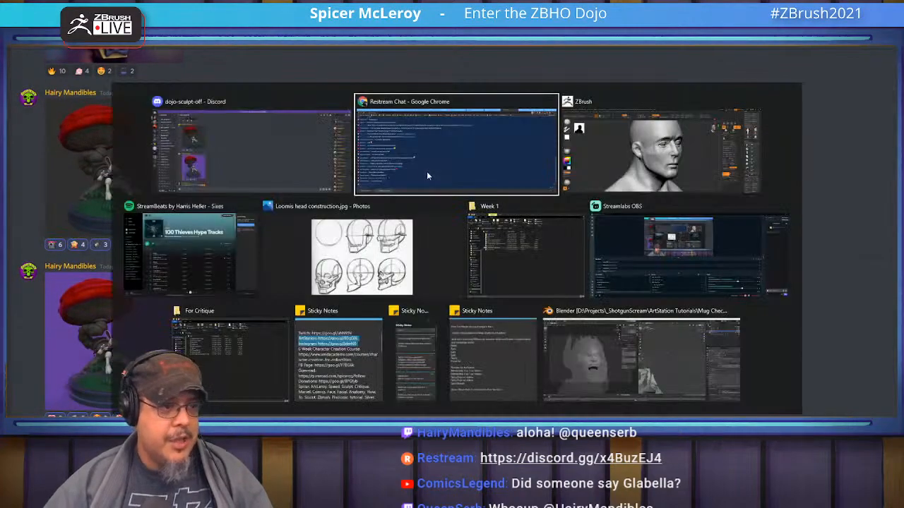
key(alt+Tab)
key(Tab)
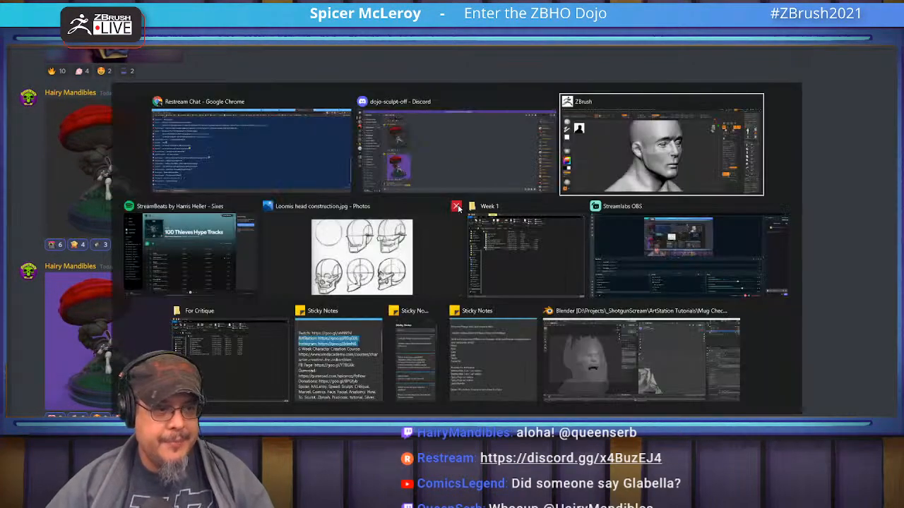
mouse_move(272, 243)
mouse_down()
mouse_move(695, 317)
mouse_move(734, 303)
mouse_move(566, 339)
mouse_up()
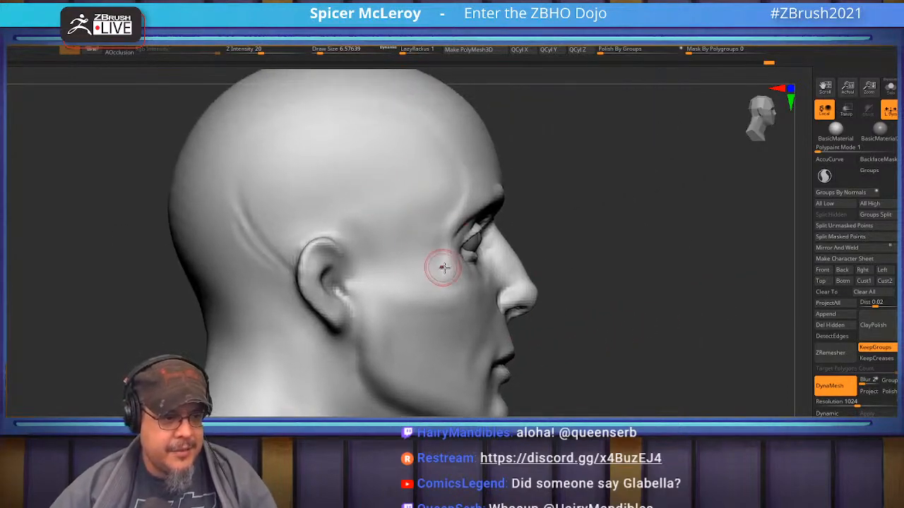
Adjust the head's shape with the Move brush at draw size about 25.
alt+drag(601, 274, 543, 299)
mouse_move(551, 268)
alt+mouse_down()
mouse_move(557, 302)
mouse_move(398, 267)
mouse_move(406, 265)
mouse_move(395, 272)
alt+mouse_up()
key(b)
key(m)
key(v)
key(s)
key(s)
right_drag(394, 279, 422, 296)
Try carving a line across the forehead with DamStandard.
key(b)
key(d)
key(s)
mouse_move(415, 216)
mouse_down()
mouse_move(418, 248)
mouse_move(464, 244)
mouse_up()
key(ctrl+z)
Build up the forehead with ClayBuildup at draw size about 25 and smooth it into a rounded form.
key(b)
key(c)
key(b)
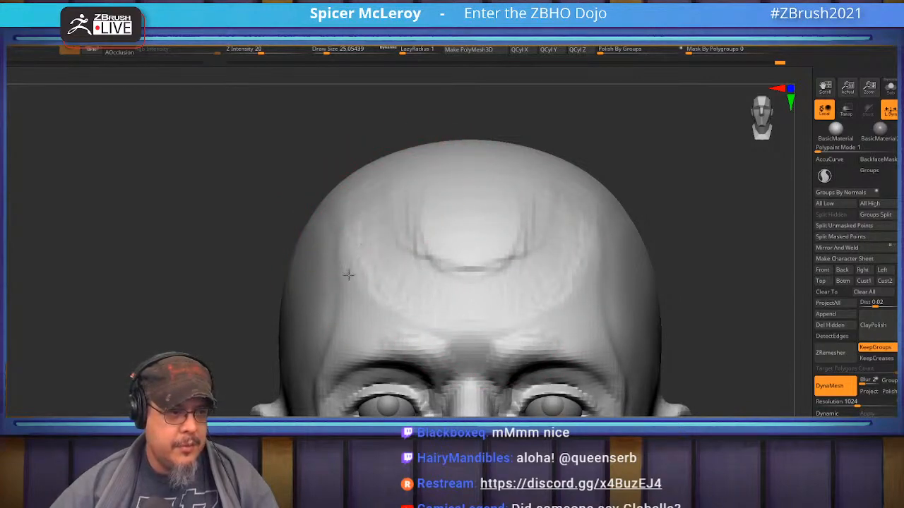
mouse_move(409, 264)
mouse_down()
mouse_move(430, 303)
mouse_move(482, 321)
mouse_up()
drag(535, 283, 575, 285)
mouse_move(602, 170)
mouse_down()
mouse_move(650, 196)
mouse_move(422, 252)
mouse_up()
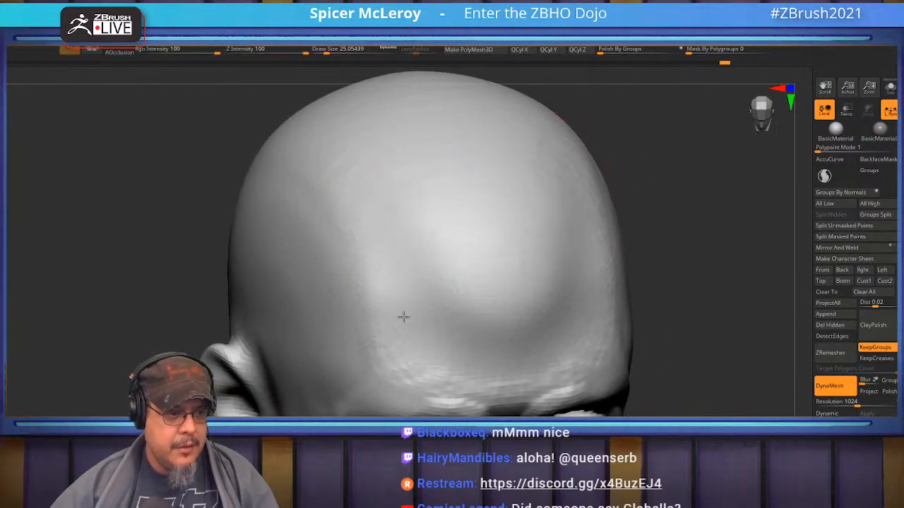
mouse_move(685, 277)
mouse_down()
mouse_move(735, 250)
mouse_move(555, 154)
mouse_up()
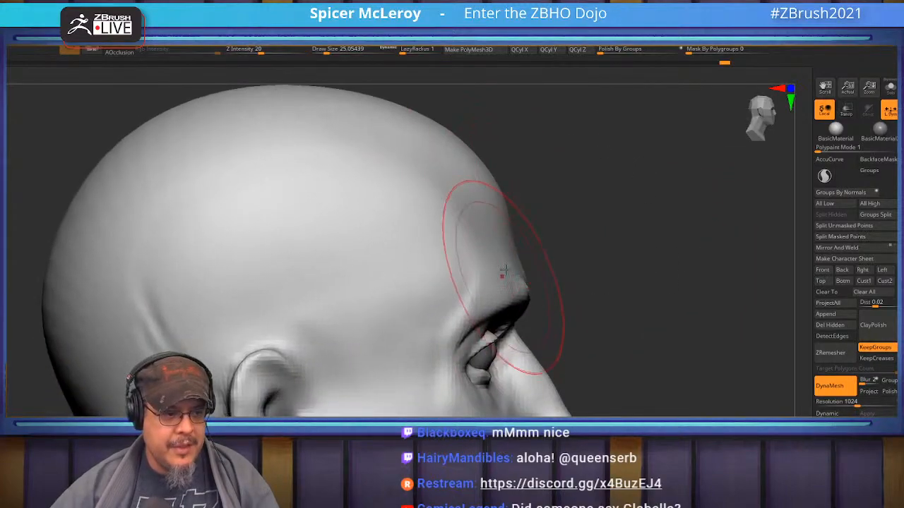
mouse_move(620, 235)
shift+mouse_down()
mouse_move(414, 193)
mouse_move(478, 246)
mouse_move(495, 216)
mouse_move(548, 212)
mouse_move(555, 252)
mouse_move(542, 253)
shift+mouse_up()
Fill the area above the nose bridge between the brows using the Clay brush at draw size about 15.6.
key(s)
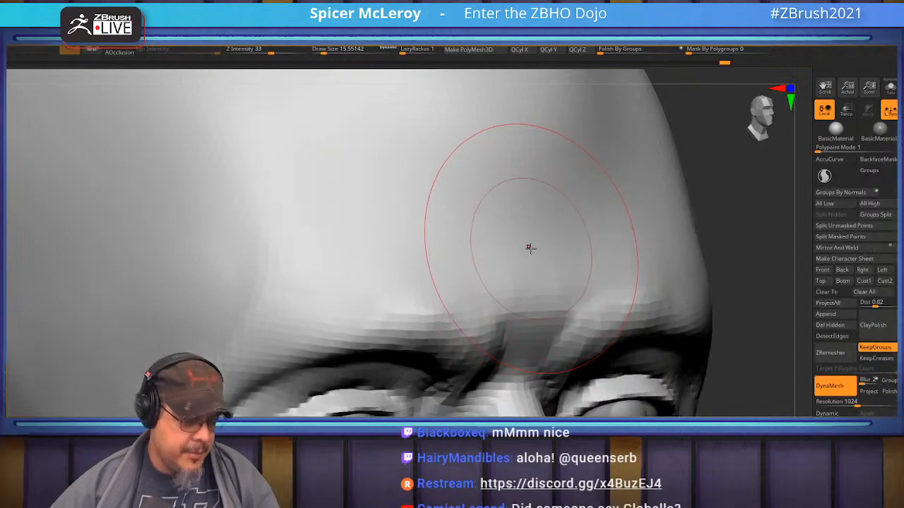
key(b)
key(c)
key(l)
mouse_move(579, 243)
mouse_down()
mouse_move(419, 252)
mouse_move(198, 294)
mouse_move(232, 296)
mouse_move(396, 253)
mouse_up()
shift+drag(653, 230, 685, 194)
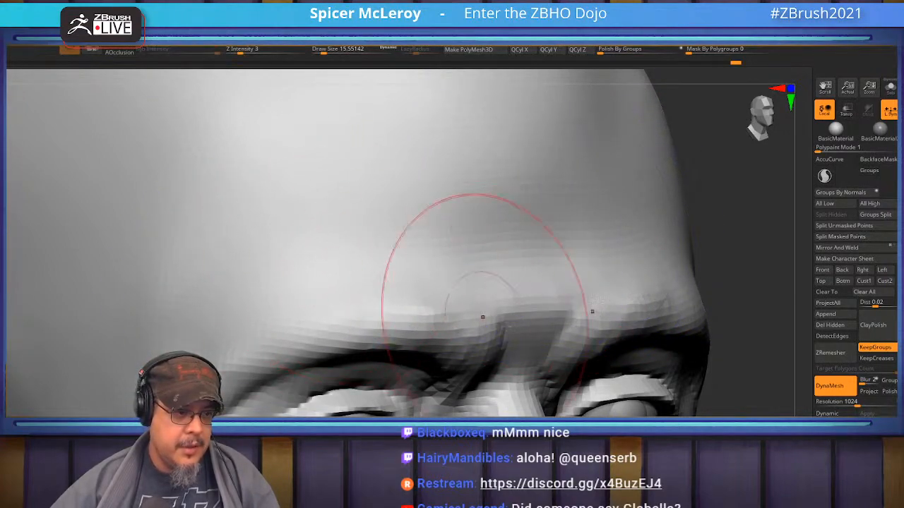
Blend the brow ridge into the forehead and temples with the Clay brush and smoothing.
mouse_move(734, 262)
mouse_down()
mouse_move(784, 258)
mouse_move(651, 280)
mouse_move(579, 214)
mouse_move(619, 268)
mouse_move(625, 260)
mouse_move(484, 216)
mouse_move(619, 264)
mouse_move(512, 270)
mouse_move(599, 264)
mouse_move(534, 262)
mouse_move(424, 313)
mouse_move(472, 279)
mouse_move(459, 268)
mouse_up()
mouse_move(448, 226)
mouse_down()
mouse_move(489, 305)
mouse_move(461, 294)
mouse_move(574, 304)
mouse_up()
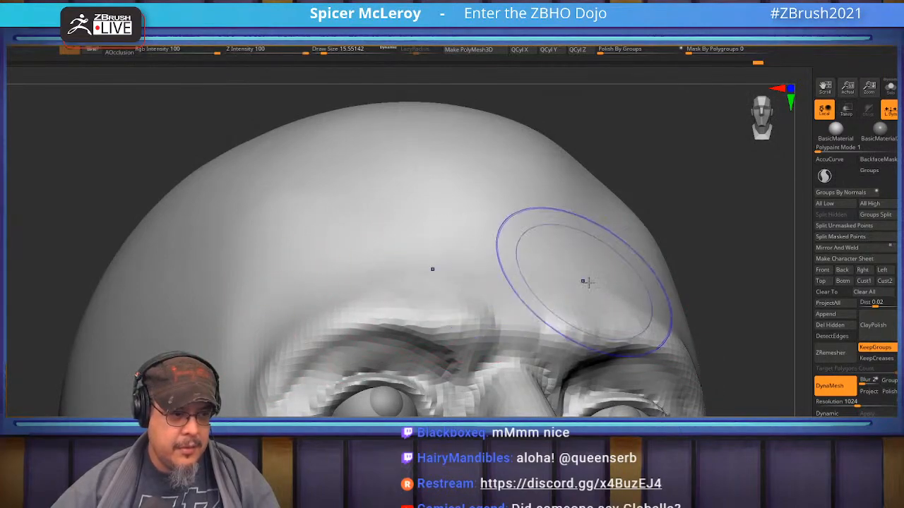
mouse_move(654, 315)
right_down()
mouse_move(572, 272)
mouse_move(543, 283)
mouse_move(580, 280)
mouse_move(601, 255)
mouse_move(628, 254)
mouse_move(571, 232)
mouse_move(656, 282)
right_up()
right_drag(656, 283, 621, 276)
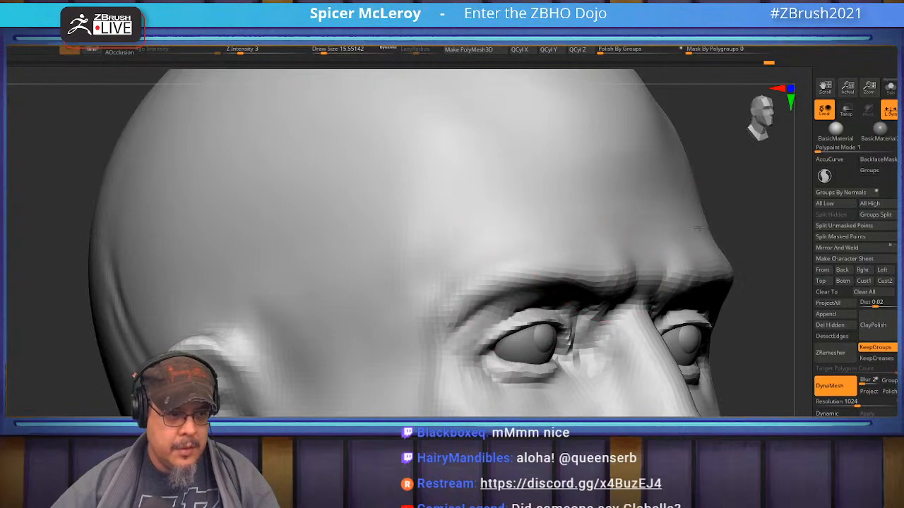
mouse_move(415, 296)
shift+mouse_down()
mouse_move(394, 313)
mouse_move(388, 332)
shift+mouse_up()
Reshape the nose tip and nostril wings with the Move brush at draw size about 15.6.
mouse_move(363, 323)
ctrl+right_down()
mouse_move(328, 290)
mouse_move(518, 283)
mouse_move(521, 181)
ctrl+right_up()
ctrl+right_drag(522, 181, 554, 304)
right_drag(555, 304, 318, 175)
mouse_move(357, 282)
right_down()
mouse_move(367, 298)
mouse_move(480, 284)
mouse_move(503, 315)
mouse_move(385, 304)
right_up()
mouse_move(485, 300)
mouse_down()
mouse_move(480, 314)
mouse_move(446, 307)
mouse_move(477, 337)
mouse_up()
right_drag(357, 341, 418, 337)
drag(512, 313, 510, 341)
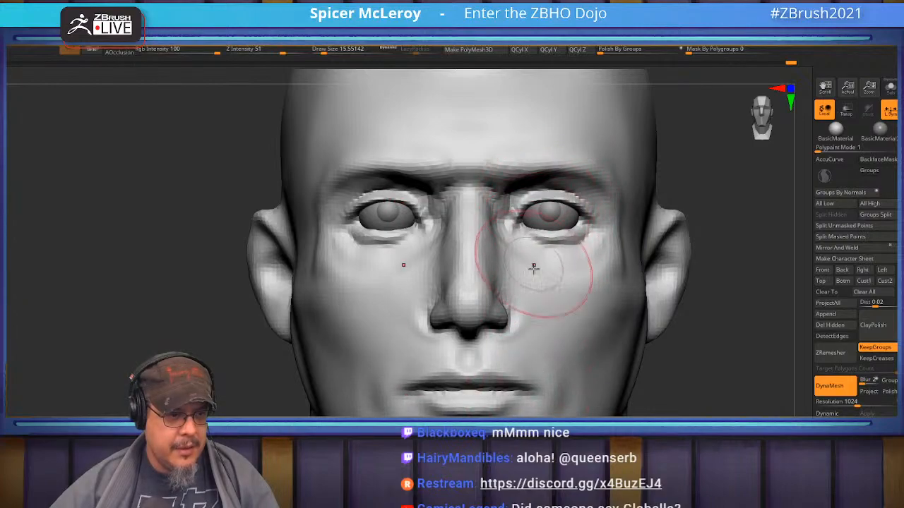
Build up the nasolabial fold from beside the nose down past the mouth corner with ClayBuildup at draw size about 8.4.
mouse_move(554, 402)
right_down()
mouse_move(660, 385)
mouse_move(649, 232)
mouse_move(621, 236)
mouse_move(629, 332)
mouse_move(648, 243)
mouse_move(645, 263)
right_up()
key(b)
key(c)
key(b)
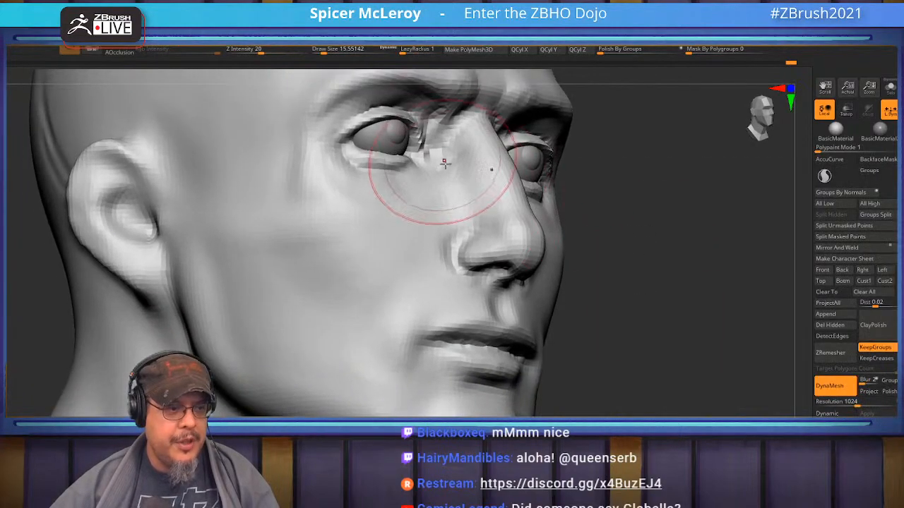
key(s)
drag(436, 185, 428, 177)
key(s)
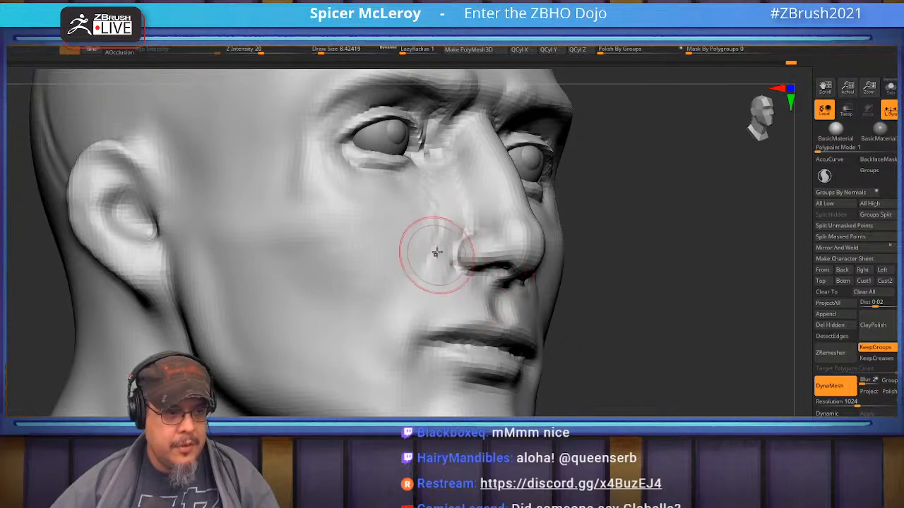
mouse_move(448, 216)
mouse_down()
mouse_move(369, 327)
mouse_move(405, 336)
mouse_move(406, 353)
mouse_up()
mouse_move(427, 270)
mouse_down()
mouse_move(393, 285)
mouse_move(377, 318)
mouse_up()
drag(374, 321, 362, 352)
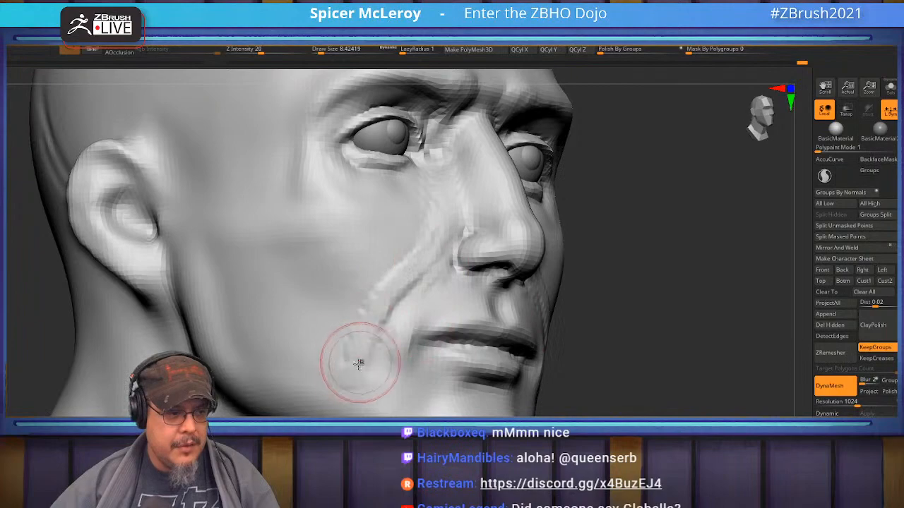
Fill the front of the cheek between the inner eye, nose wing and mouth corner with ClayBuildup strokes.
drag(401, 235, 373, 271)
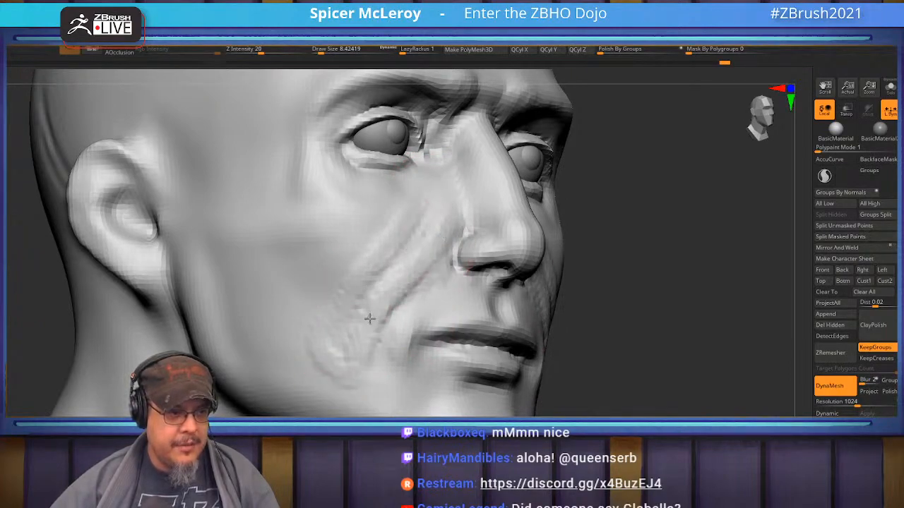
drag(354, 303, 319, 351)
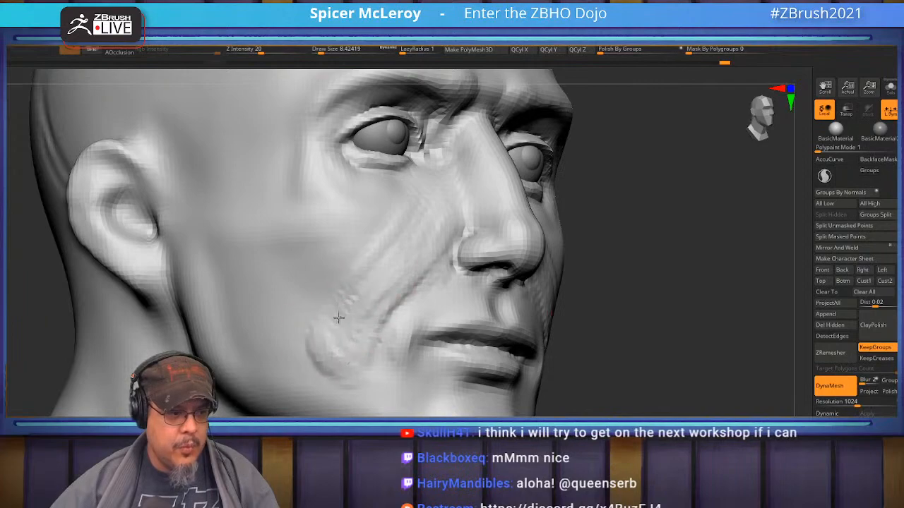
mouse_move(377, 296)
mouse_down()
mouse_move(437, 221)
mouse_move(434, 242)
mouse_up()
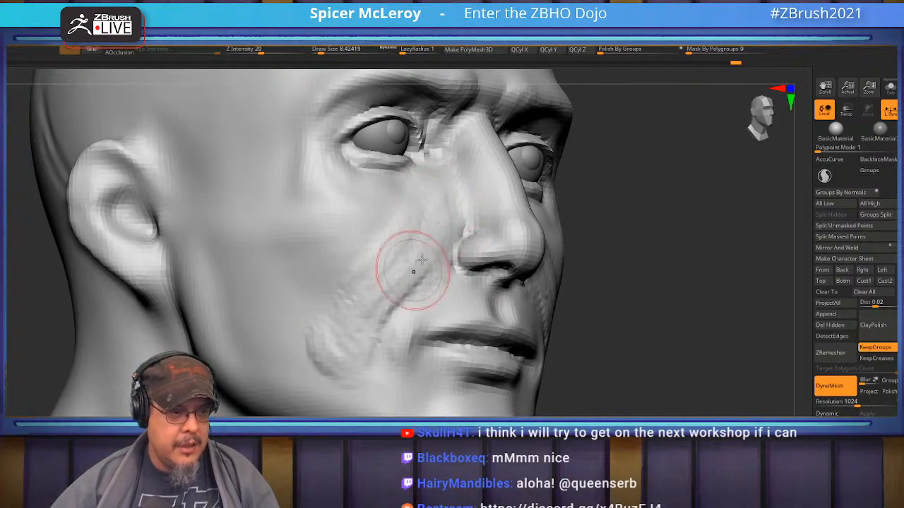
mouse_move(422, 268)
right_down()
mouse_move(318, 264)
mouse_move(374, 260)
right_up()
drag(521, 238, 491, 236)
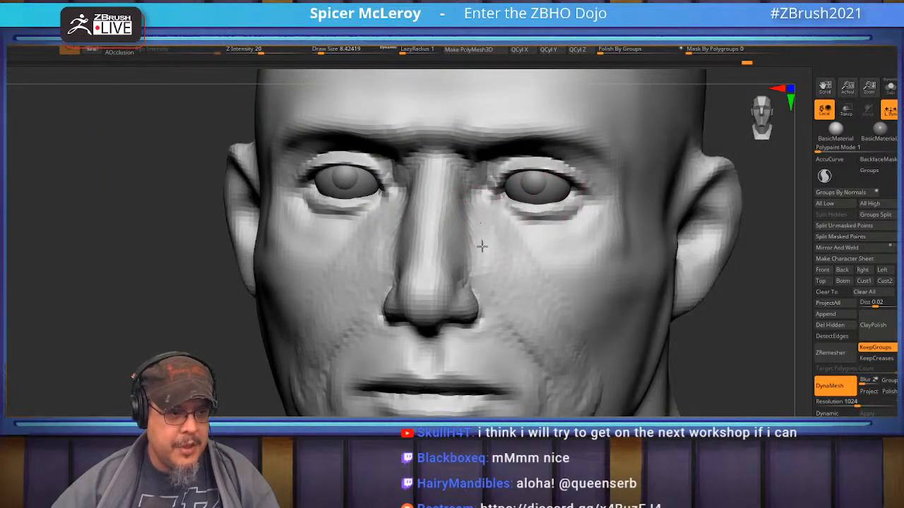
Smooth the rough clay around the nasolabial fold and blend the fill into the upper cheek.
right_drag(501, 289, 472, 202)
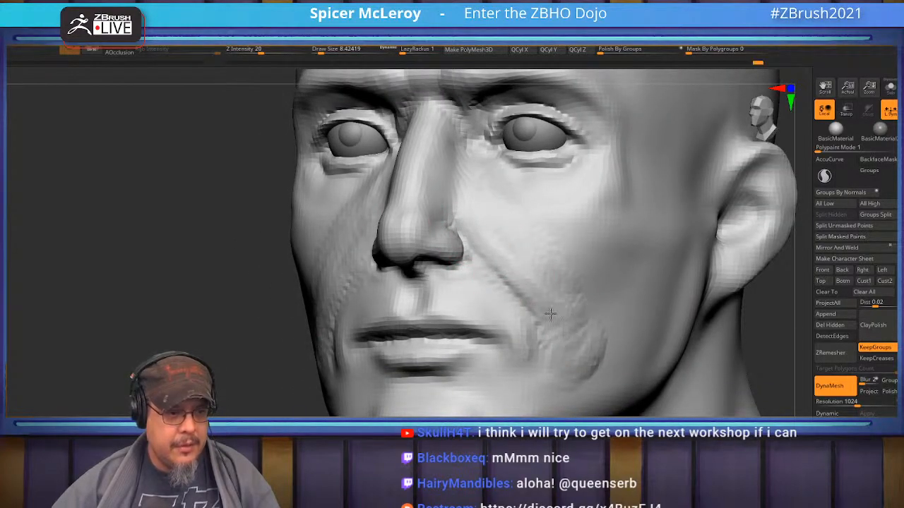
mouse_move(523, 263)
mouse_down()
mouse_move(492, 212)
mouse_move(574, 338)
mouse_up()
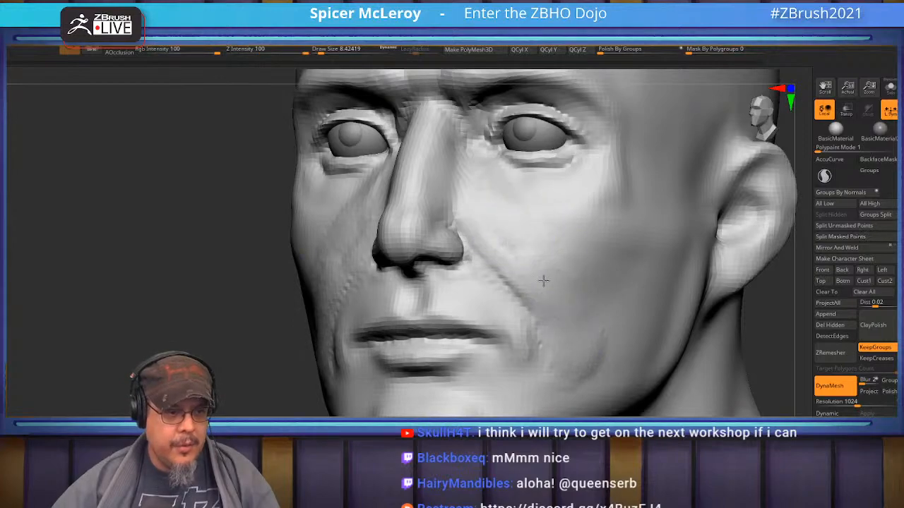
shift+drag(545, 231, 590, 267)
mouse_move(589, 204)
right_down()
mouse_move(555, 283)
mouse_move(529, 237)
right_up()
drag(524, 242, 499, 265)
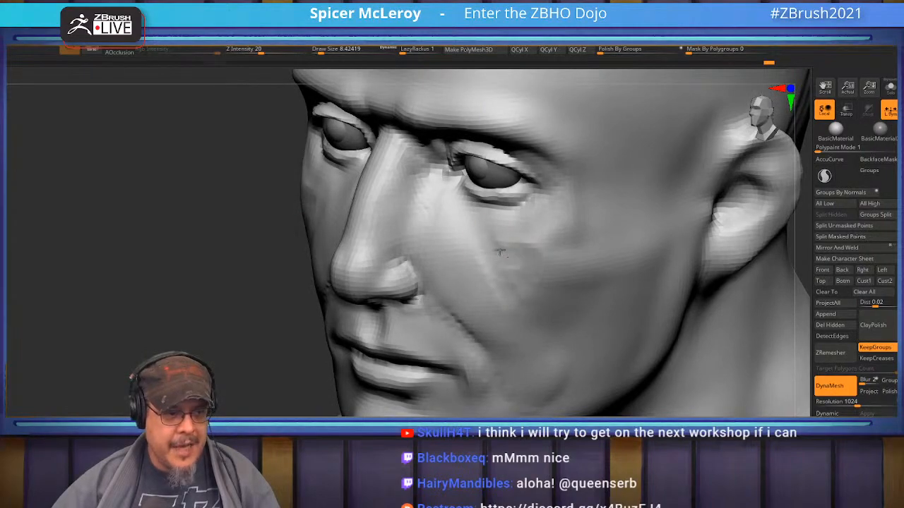
Carve the creases beneath both eyes with the DamStandard brush at draw size about 8.4 and soften their outer ends.
right_drag(538, 290, 541, 155)
key(b)
key(d)
key(s)
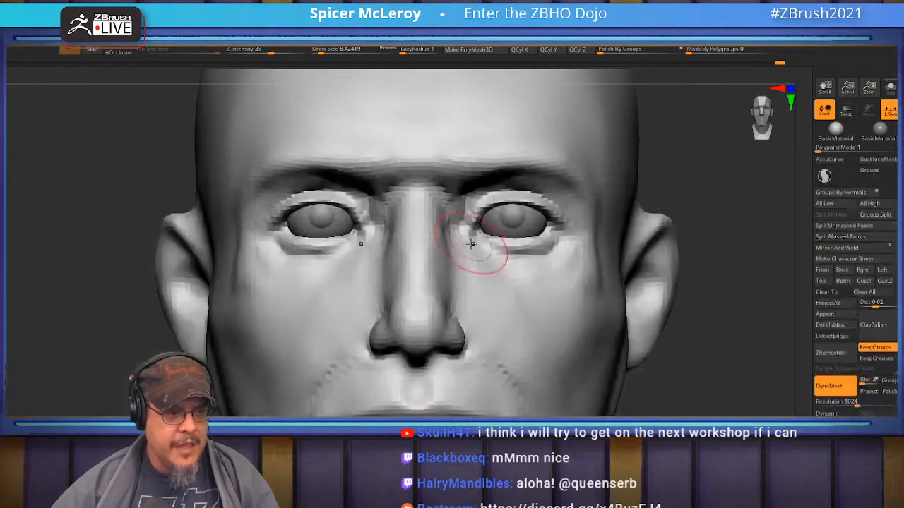
drag(483, 265, 501, 271)
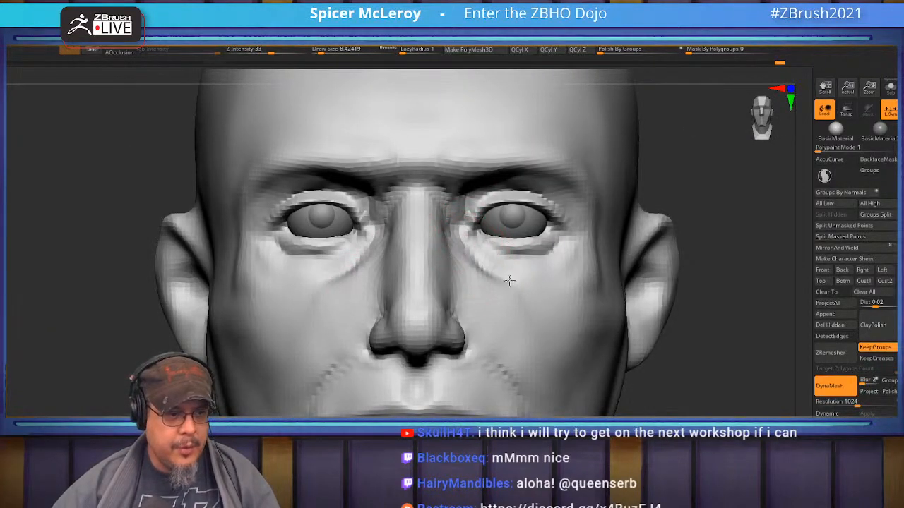
shift+drag(536, 279, 533, 275)
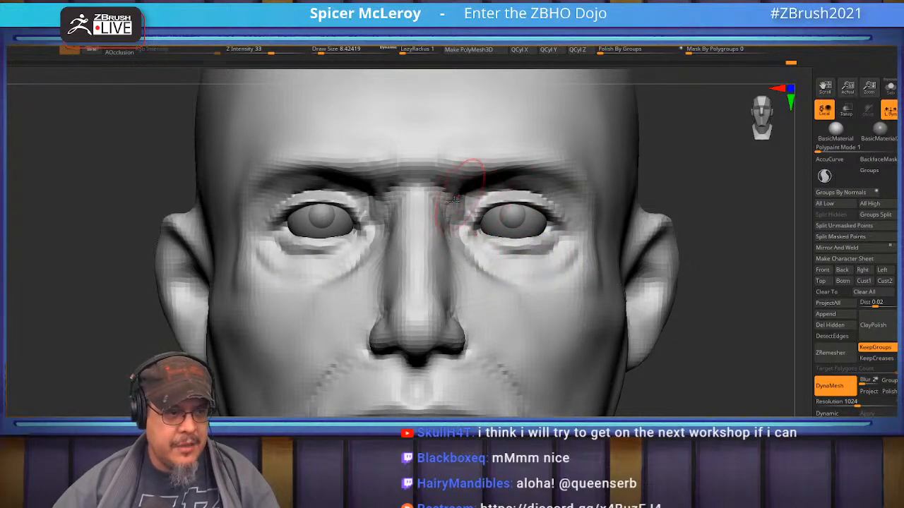
Build up the brow ridges from the inner brow to the outer eye with ClayBuildup at draw size about 8.4.
right_drag(494, 185, 494, 204)
key(b)
key(c)
key(b)
mouse_move(403, 244)
mouse_down()
mouse_move(351, 246)
mouse_move(407, 236)
mouse_move(394, 228)
mouse_up()
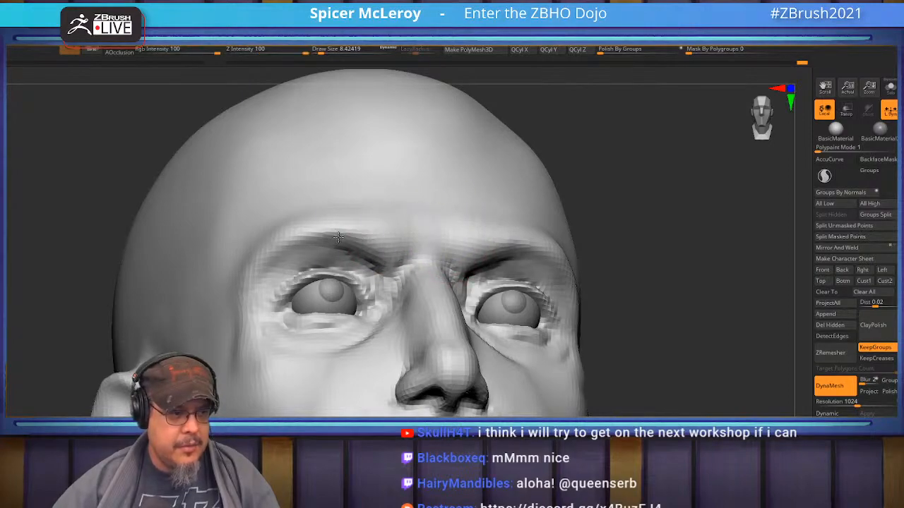
mouse_move(281, 240)
right_down()
mouse_move(369, 253)
mouse_move(380, 272)
right_up()
drag(385, 266, 367, 285)
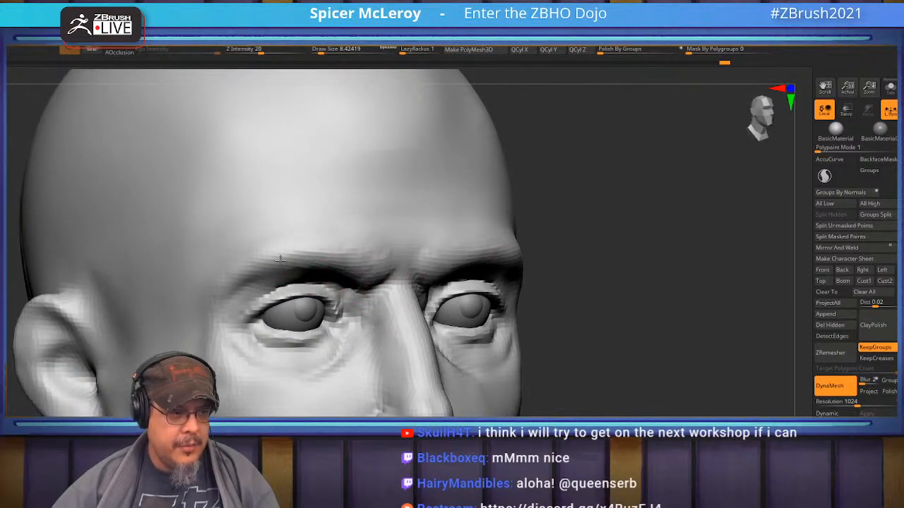
right_drag(234, 290, 274, 227)
mouse_move(410, 276)
mouse_down()
mouse_move(480, 219)
mouse_move(548, 244)
mouse_up()
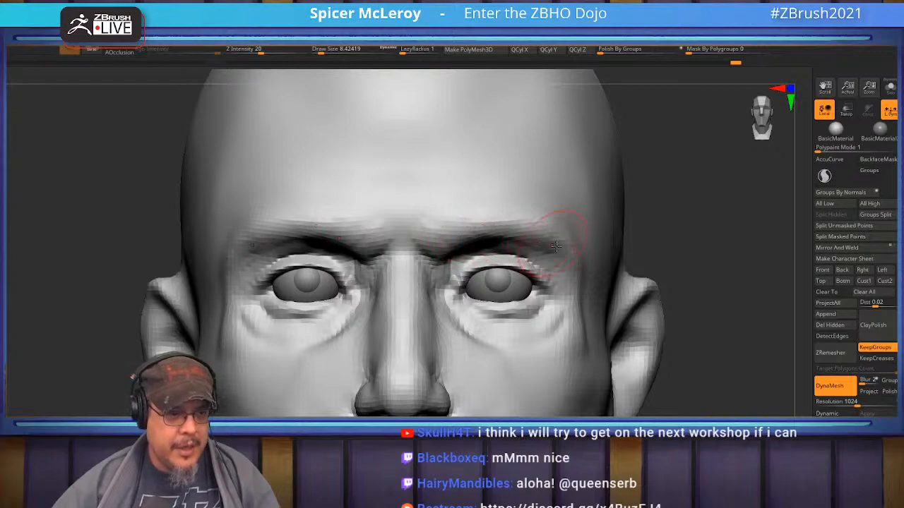
Fill the under-eye pouches, deepen the nasolabial fold and smooth the transitions into the cheek.
drag(558, 325, 498, 333)
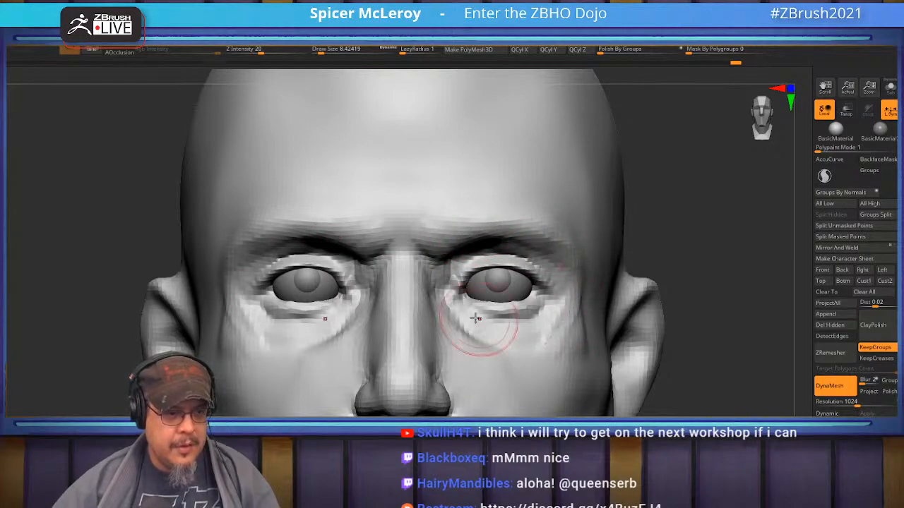
right_drag(453, 236, 464, 202)
shift+drag(480, 252, 483, 250)
mouse_move(479, 224)
right_down()
mouse_move(473, 262)
mouse_move(485, 333)
mouse_move(450, 302)
right_up()
mouse_move(457, 305)
mouse_down()
mouse_move(514, 360)
mouse_move(486, 352)
mouse_move(484, 337)
mouse_move(521, 383)
mouse_up()
mouse_move(496, 319)
shift+mouse_down()
mouse_move(522, 375)
mouse_move(516, 394)
shift+mouse_up()
Reshape the lips and mouth corners from below with the Move brush at draw size about 7.5.
mouse_move(461, 303)
right_down()
mouse_move(498, 297)
mouse_move(579, 201)
right_up()
mouse_move(476, 269)
right_down()
mouse_move(475, 226)
mouse_move(478, 233)
right_up()
key(b)
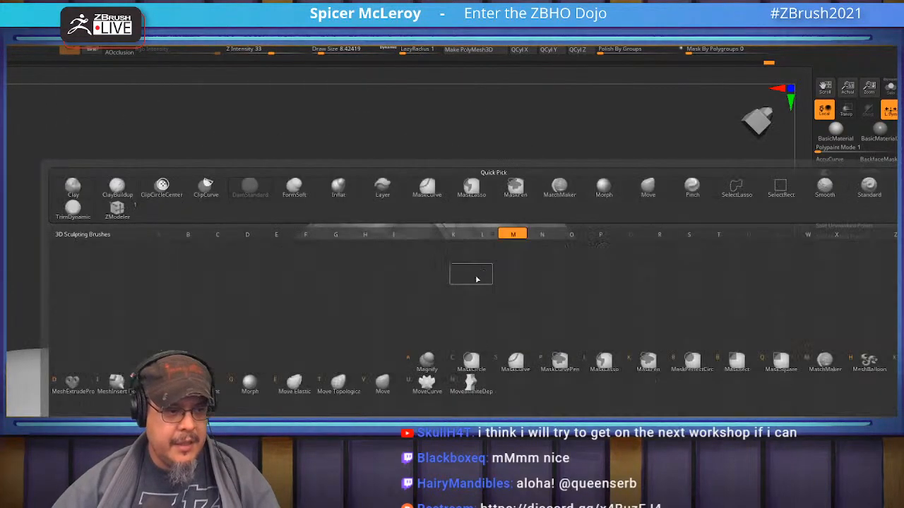
key(v)
key(d)
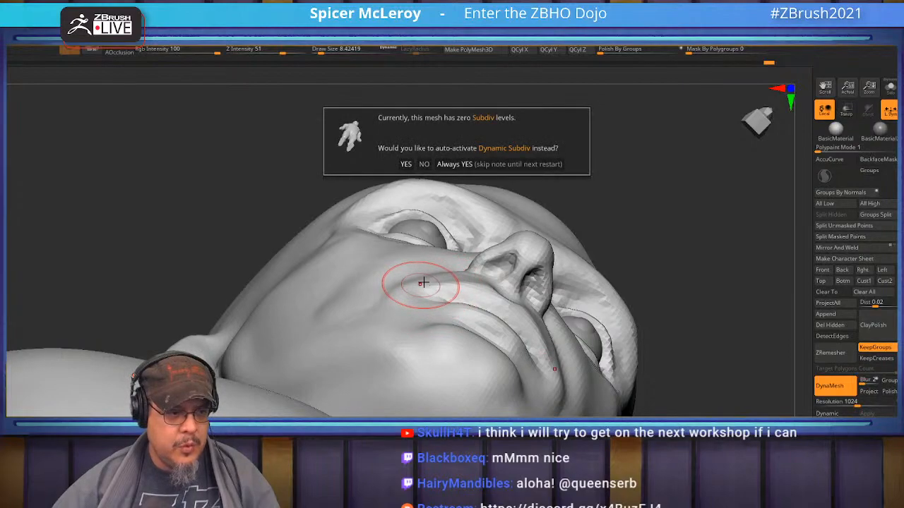
key(Escape)
key(b)
key(Escape)
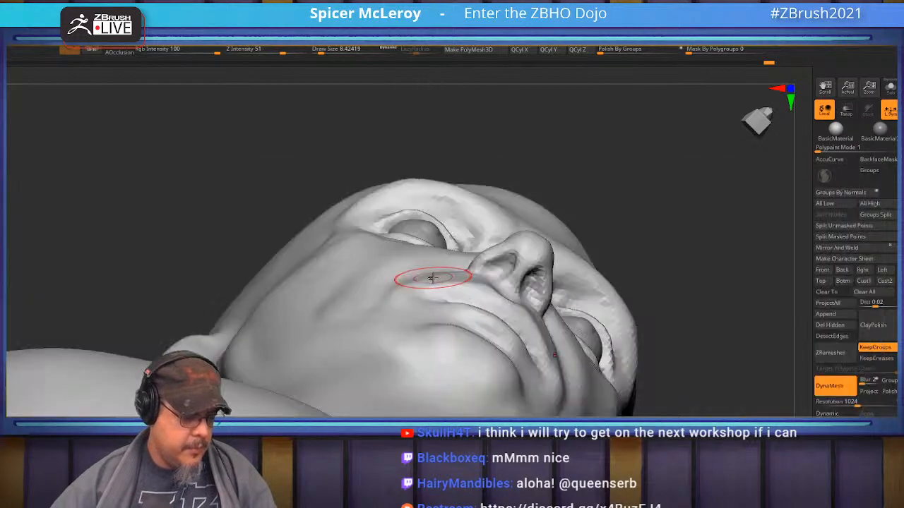
key(s)
mouse_move(426, 284)
mouse_down()
mouse_move(401, 293)
mouse_move(445, 297)
mouse_up()
key(s)
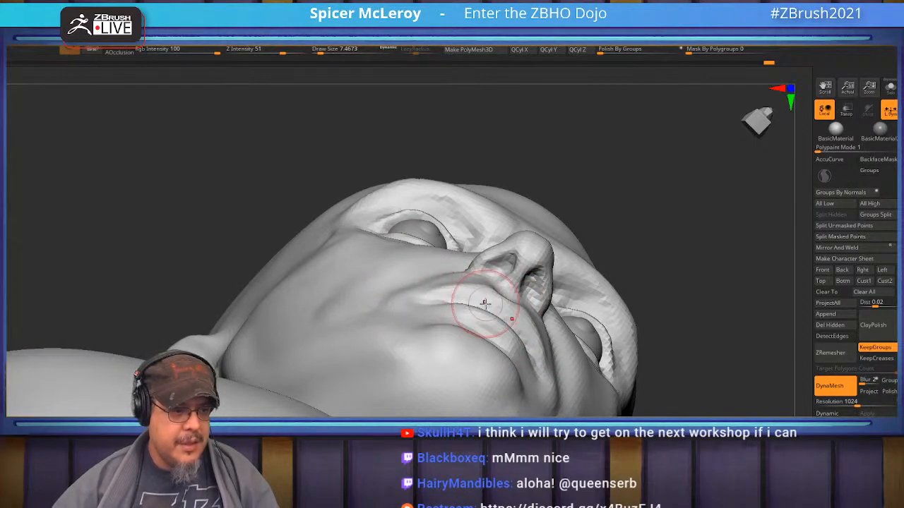
mouse_move(682, 244)
mouse_down()
mouse_move(731, 320)
mouse_move(743, 307)
mouse_up()
Adjust the overall mouth shape with the Move brush at draw size about 14.2.
key(s)
drag(495, 313, 537, 315)
key(s)
alt+drag(719, 317, 617, 319)
drag(657, 286, 509, 283)
mouse_move(623, 263)
right_down()
mouse_move(612, 258)
mouse_move(650, 280)
right_up()
Deepen the line between the lips with the DamStandard brush at draw size about 20.
key(b)
key(d)
key(s)
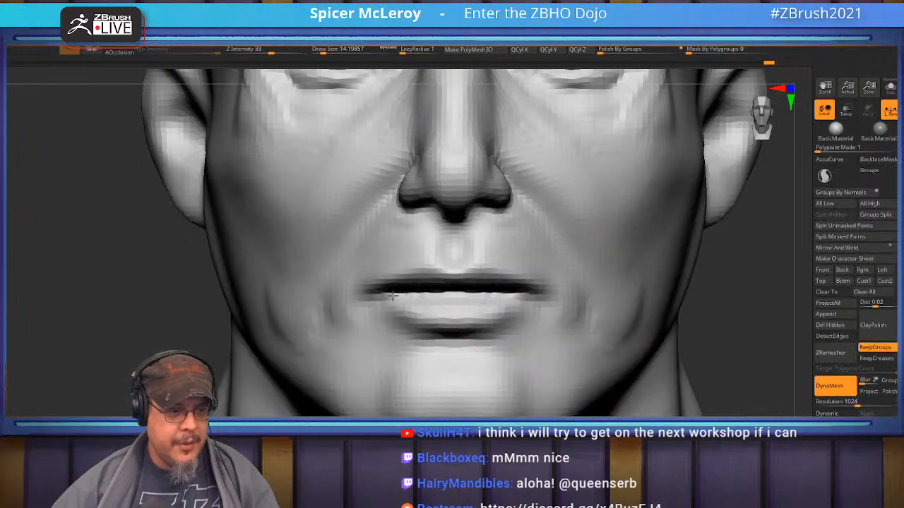
mouse_move(736, 295)
mouse_down()
mouse_move(702, 297)
mouse_move(696, 318)
mouse_up()
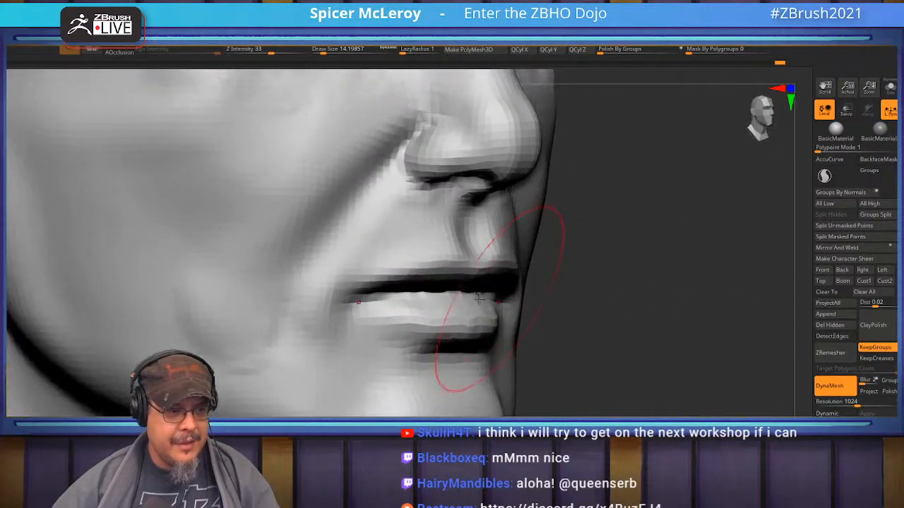
key(s)
drag(457, 294, 454, 294)
drag(339, 302, 488, 284)
drag(663, 291, 601, 290)
Puff up the lips along the mouth line with the Inflat brush at Z Intensity 10 and draw size about 20.
key(b)
key(i)
key(n)
mouse_move(518, 297)
mouse_down()
mouse_move(526, 297)
mouse_move(488, 288)
mouse_up()
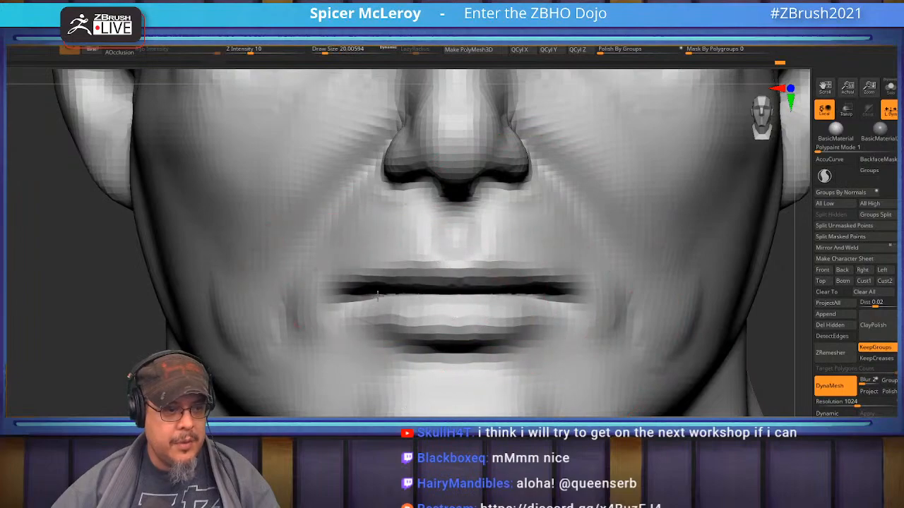
drag(355, 301, 515, 296)
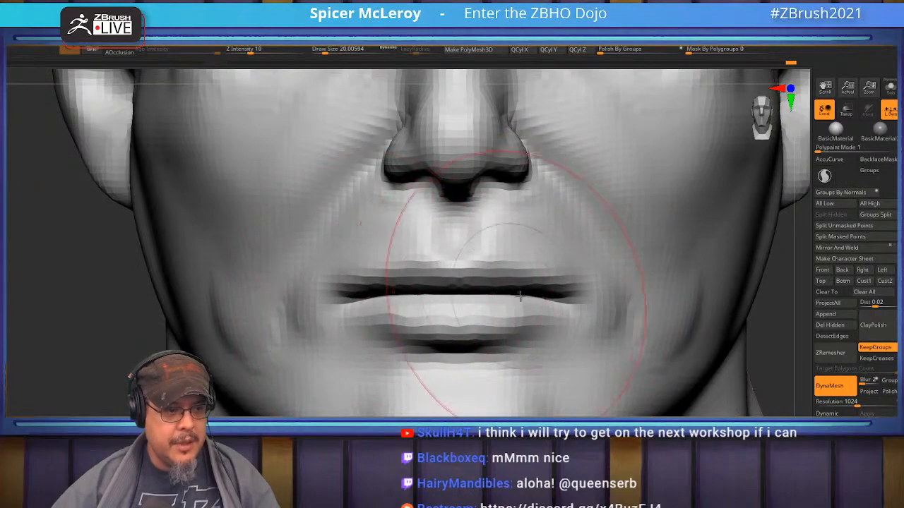
Build up the cheekbone from the eye towards the ear with ClayBuildup at draw size about 20 and smooth it.
right_drag(529, 243, 646, 273)
drag(663, 269, 692, 309)
mouse_move(692, 344)
alt+mouse_down()
mouse_move(691, 287)
mouse_move(636, 285)
alt+mouse_up()
key(b)
key(c)
key(b)
mouse_move(760, 287)
mouse_down()
mouse_move(582, 250)
mouse_move(652, 266)
mouse_up()
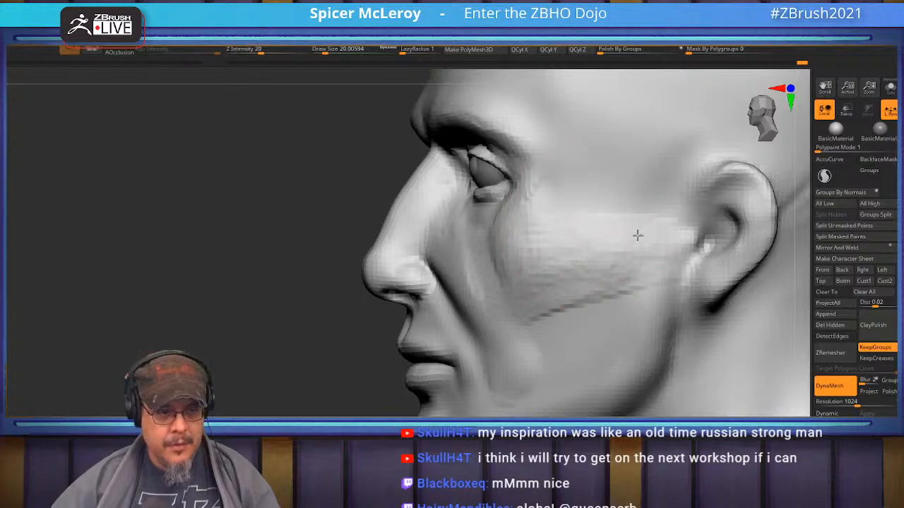
key(shift)
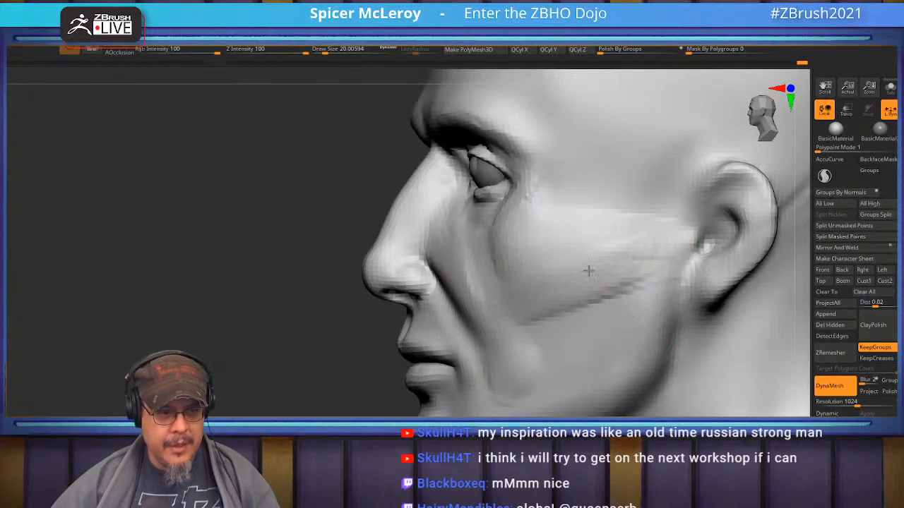
Fill the cheek below the eye and beside the nose with ClayBuildup, then smooth it into the cheekbone.
mouse_move(652, 247)
right_down()
mouse_move(478, 226)
mouse_move(524, 269)
mouse_move(540, 306)
right_up()
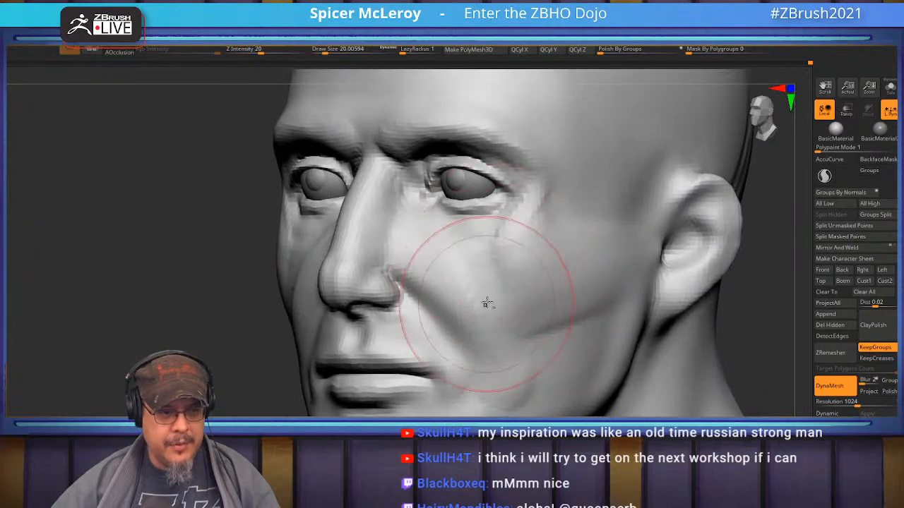
mouse_move(423, 197)
mouse_down()
mouse_move(408, 283)
mouse_move(485, 323)
mouse_up()
drag(432, 212, 432, 286)
right_drag(505, 271, 544, 303)
key(shift)
mouse_move(474, 353)
right_down()
mouse_move(484, 329)
mouse_move(487, 343)
right_up()
drag(519, 318, 484, 327)
mouse_move(586, 296)
mouse_down()
mouse_move(609, 303)
mouse_move(578, 294)
mouse_up()
mouse_move(470, 308)
mouse_down()
mouse_move(531, 315)
mouse_move(548, 291)
mouse_move(505, 303)
mouse_up()
mouse_move(601, 294)
shift+mouse_down()
mouse_move(524, 320)
mouse_move(554, 272)
shift+mouse_up()
Add volume from beside the nose around the mouth corner with ClayBuildup at draw size about 15.6 and smooth it.
right_drag(543, 282, 607, 261)
mouse_move(625, 300)
right_down()
mouse_move(659, 306)
mouse_move(659, 315)
right_up()
mouse_move(660, 315)
alt+right_down()
mouse_move(678, 280)
mouse_move(675, 314)
alt+right_up()
key(s)
drag(440, 287, 438, 289)
mouse_move(467, 256)
mouse_down()
mouse_move(472, 244)
mouse_move(439, 277)
mouse_up()
drag(409, 313, 403, 365)
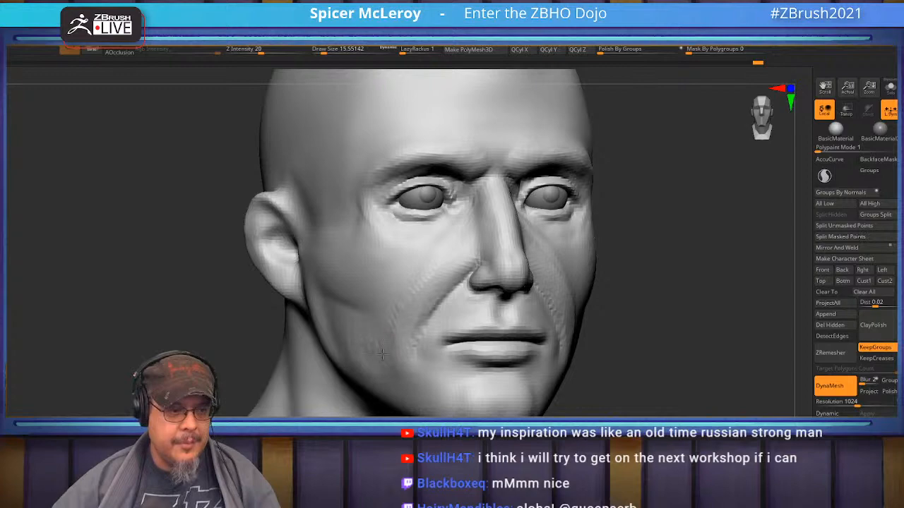
key(shift)
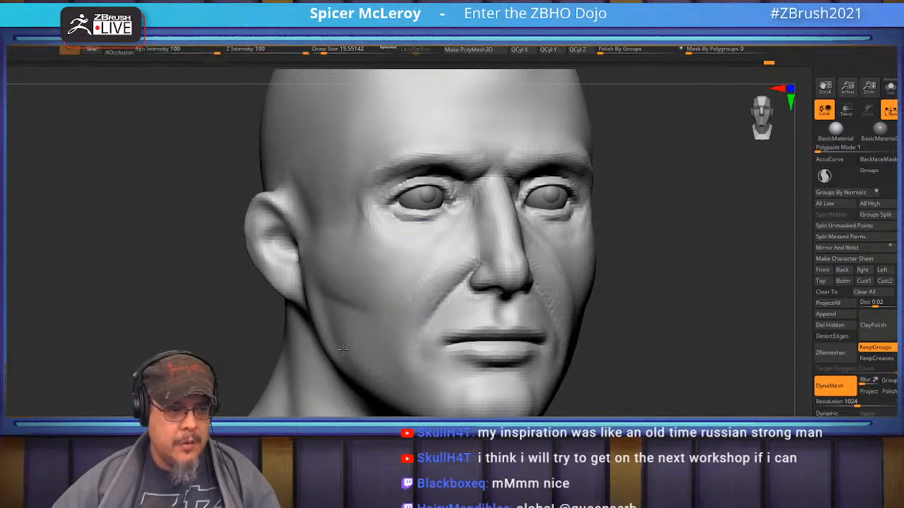
Build up the side of the jaw and lower cheek with ClayBuildup, checking the face from the front.
mouse_move(343, 343)
right_down()
mouse_move(659, 296)
mouse_move(359, 323)
right_up()
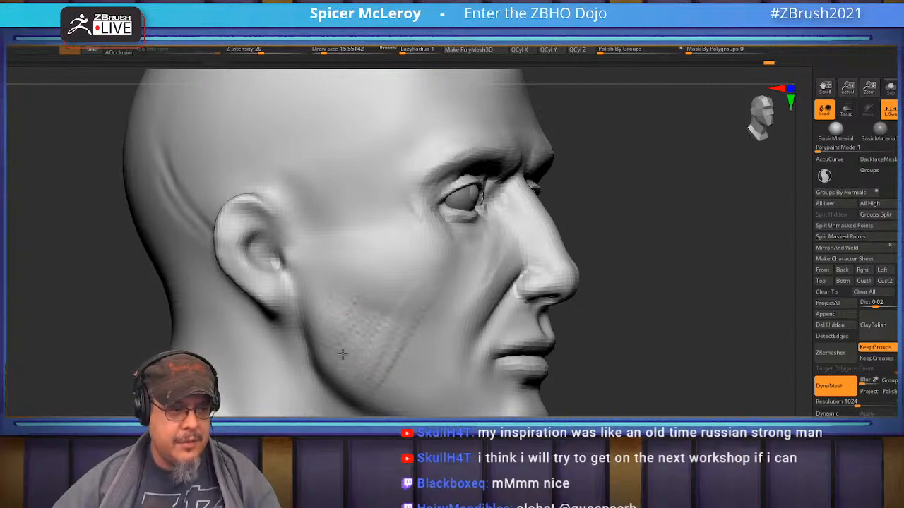
mouse_move(418, 308)
mouse_down()
mouse_move(441, 279)
mouse_move(400, 402)
mouse_move(386, 343)
mouse_move(358, 379)
mouse_up()
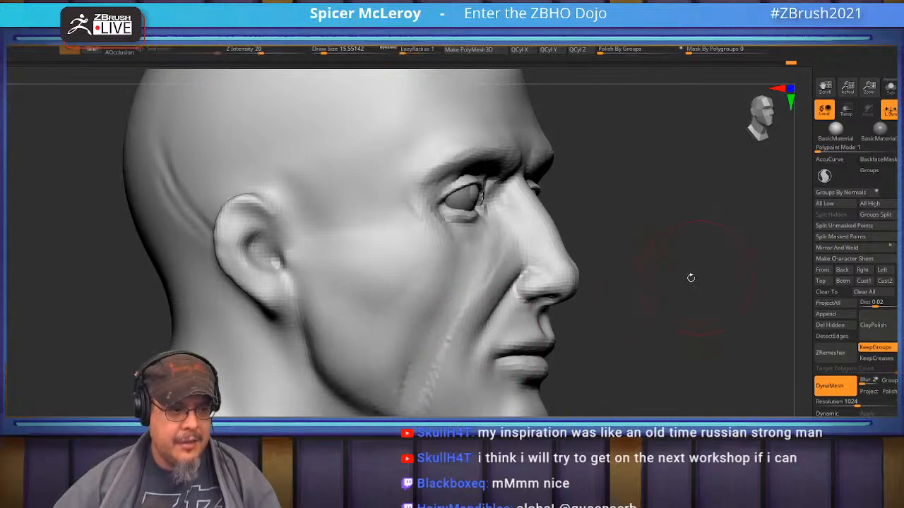
shift+drag(698, 274, 488, 343)
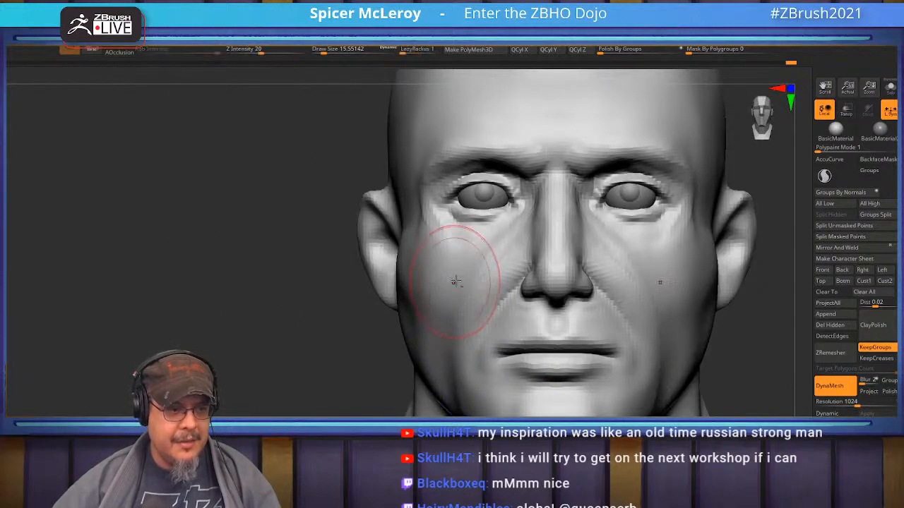
alt+drag(338, 282, 377, 292)
alt+drag(646, 278, 643, 315)
alt+drag(643, 315, 699, 268)
alt+drag(528, 275, 469, 332)
Build up the forehead just above the brows with ClayBuildup and smooth it into the surrounding surface.
drag(601, 272, 507, 297)
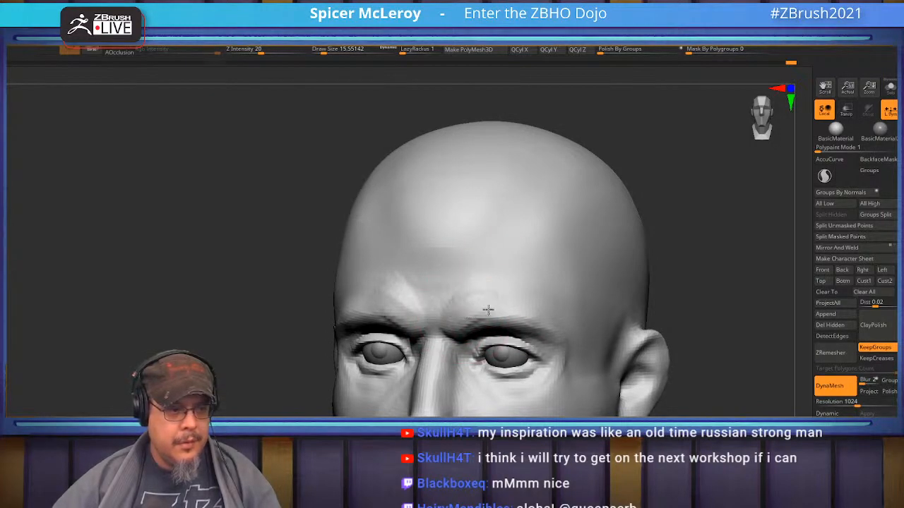
shift+drag(489, 311, 507, 284)
right_drag(559, 299, 513, 239)
shift+drag(481, 263, 482, 266)
mouse_move(514, 308)
right_down()
mouse_move(531, 304)
mouse_move(539, 278)
mouse_move(522, 300)
right_up()
right_drag(466, 267, 514, 280)
Set the draw size to about 12.9 and smooth the temple and outer end of the brow.
key(s)
mouse_move(442, 266)
mouse_down()
mouse_move(361, 260)
mouse_move(304, 292)
mouse_up()
key(ctrl+z)
mouse_move(355, 250)
alt+right_down()
mouse_move(402, 298)
mouse_move(400, 317)
mouse_move(454, 273)
mouse_move(477, 283)
mouse_move(446, 271)
alt+right_up()
drag(477, 322, 412, 346)
key(s)
click(420, 348)
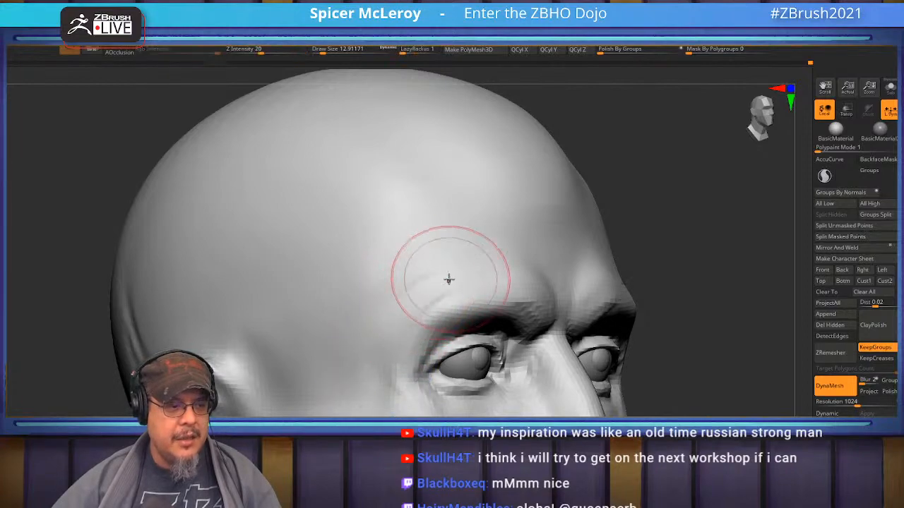
shift+drag(412, 297, 421, 258)
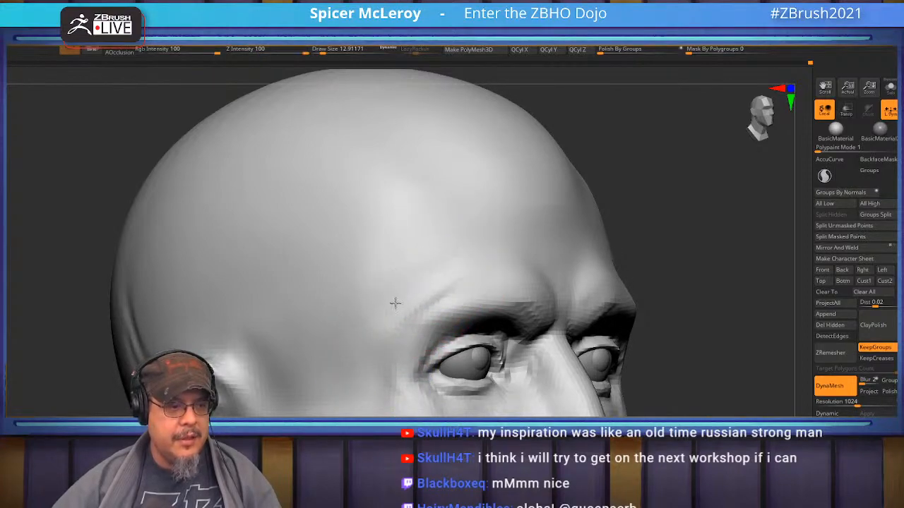
shift+drag(397, 347, 399, 315)
Define the temple ridge running up from the outer brow with DamStandard strokes, working from the side and three-quarter views.
right_drag(399, 310, 407, 364)
key(b)
key(c)
key(b)
mouse_move(442, 331)
mouse_down()
mouse_move(381, 259)
mouse_move(424, 310)
mouse_up()
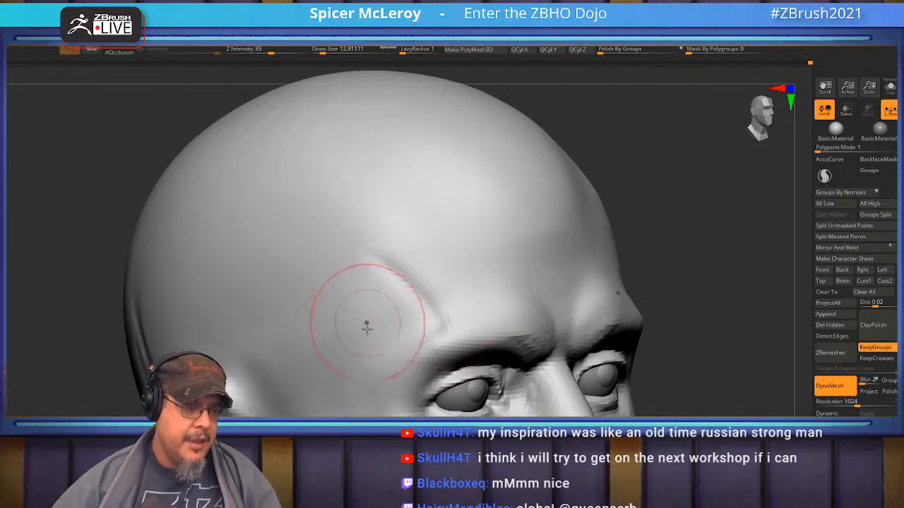
right_drag(367, 318, 363, 332)
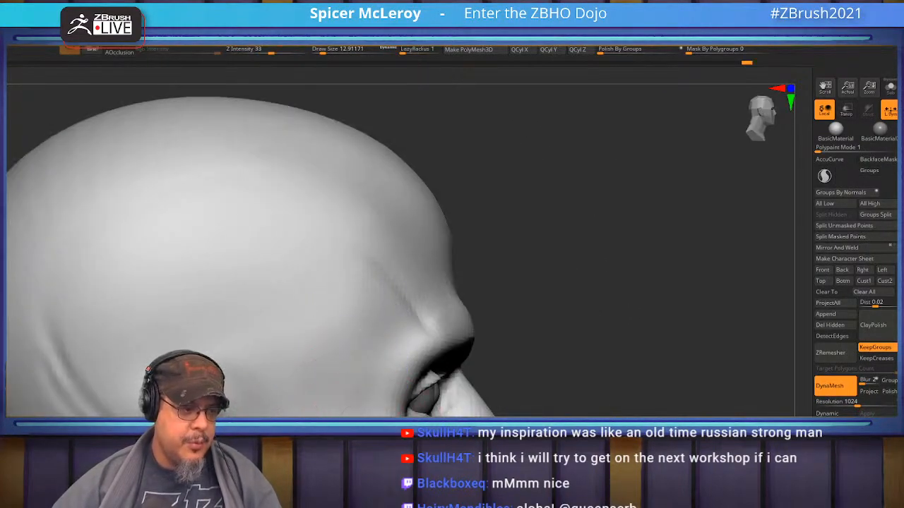
mouse_move(380, 382)
mouse_down()
mouse_move(409, 339)
mouse_move(402, 341)
mouse_move(400, 297)
mouse_up()
drag(561, 268, 491, 271)
mouse_move(379, 275)
mouse_down()
mouse_move(350, 245)
mouse_move(427, 312)
mouse_up()
Mask symmetrical eyebrow shapes along the brow ridge at draw size about 3.1, tapering the outer ends downward.
mouse_move(680, 297)
shift+mouse_down()
mouse_move(471, 294)
mouse_move(466, 264)
mouse_move(487, 272)
shift+mouse_up()
key(ctrl+z)
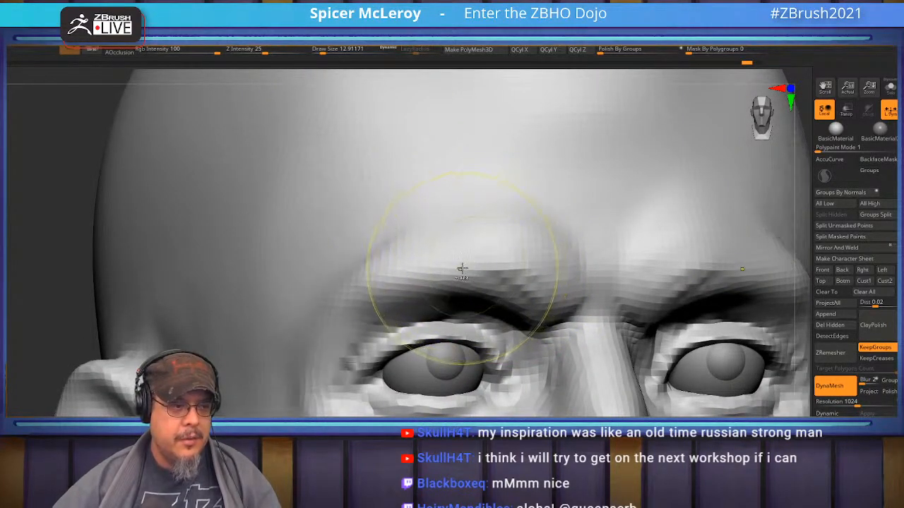
key(s)
drag(471, 270, 467, 270)
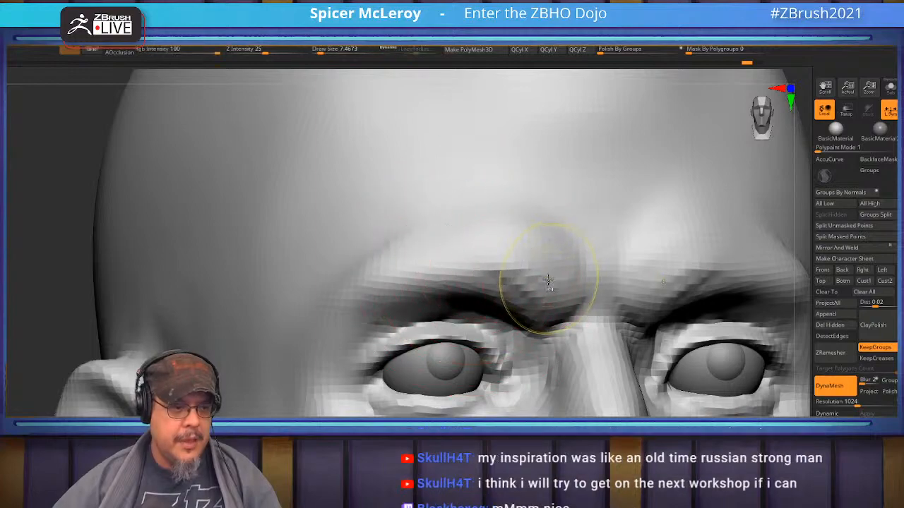
key(s)
mouse_move(549, 281)
mouse_down()
mouse_move(545, 272)
mouse_move(385, 278)
mouse_move(324, 332)
mouse_up()
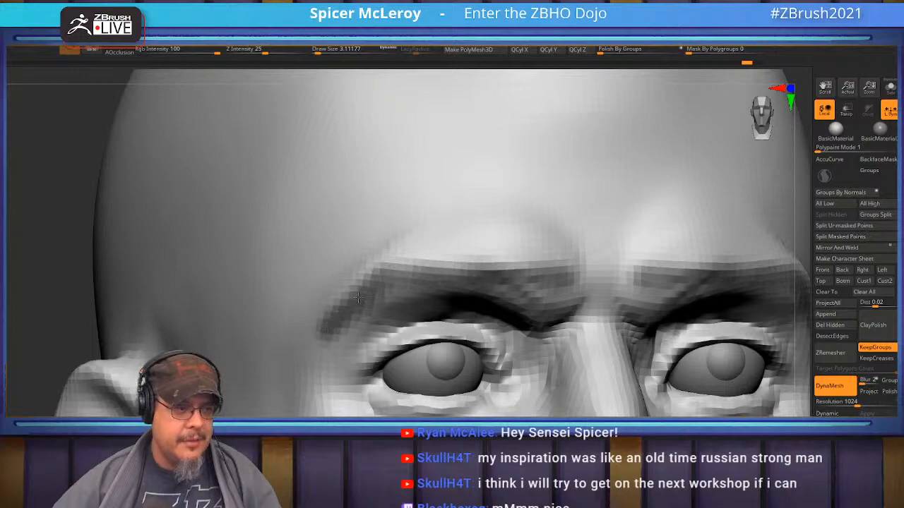
drag(502, 282, 548, 289)
drag(478, 269, 402, 267)
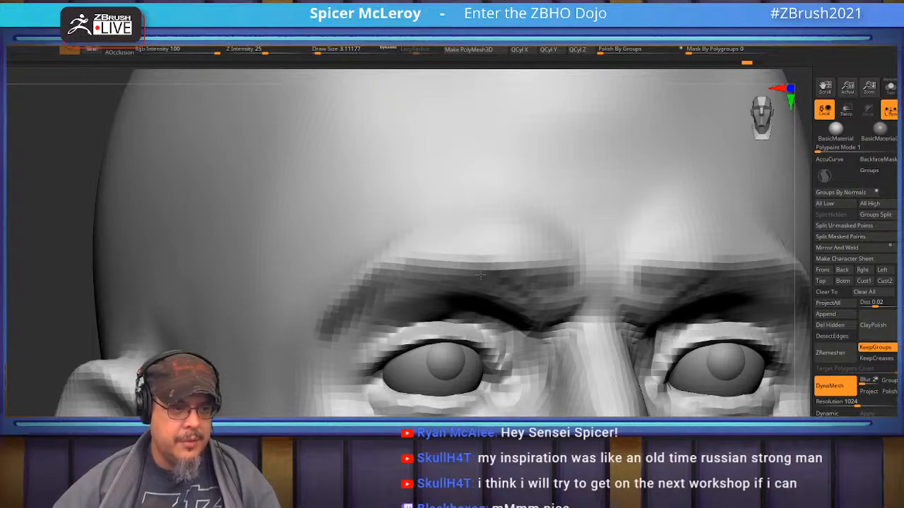
mouse_move(495, 263)
mouse_down()
mouse_move(553, 267)
mouse_move(398, 271)
mouse_up()
shift+drag(338, 310, 392, 270)
Extract the masked eyebrow shapes as a separate mesh and clear the remaining mask.
mouse_move(392, 269)
right_down()
mouse_move(414, 254)
mouse_move(464, 250)
mouse_move(463, 211)
mouse_move(506, 254)
mouse_move(420, 252)
mouse_move(421, 210)
right_up()
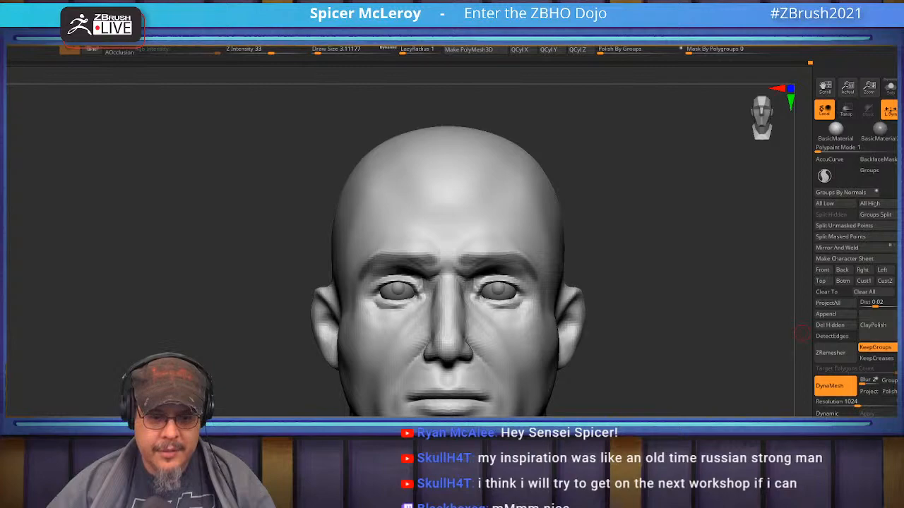
click(897, 274)
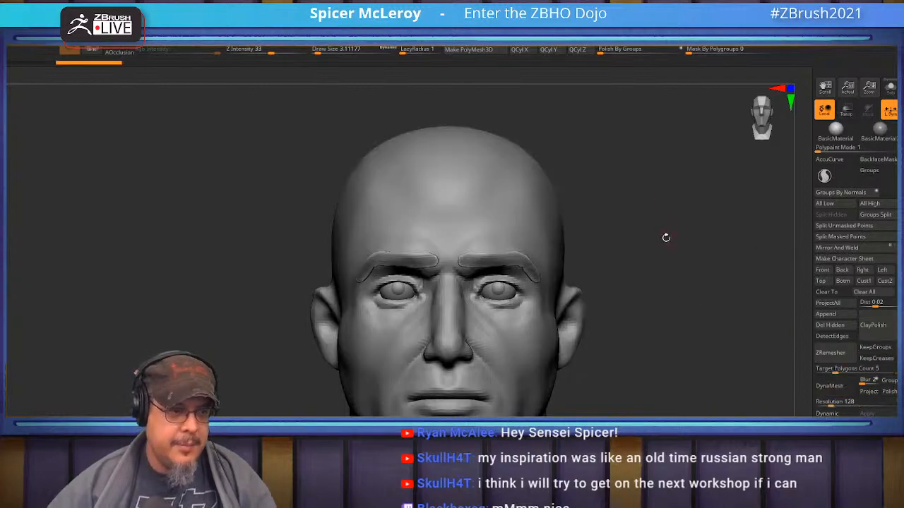
drag(668, 238, 686, 231)
ctrl+right_drag(712, 270, 700, 353)
right_drag(573, 271, 657, 298)
key(shift+f)
key(shift+f)
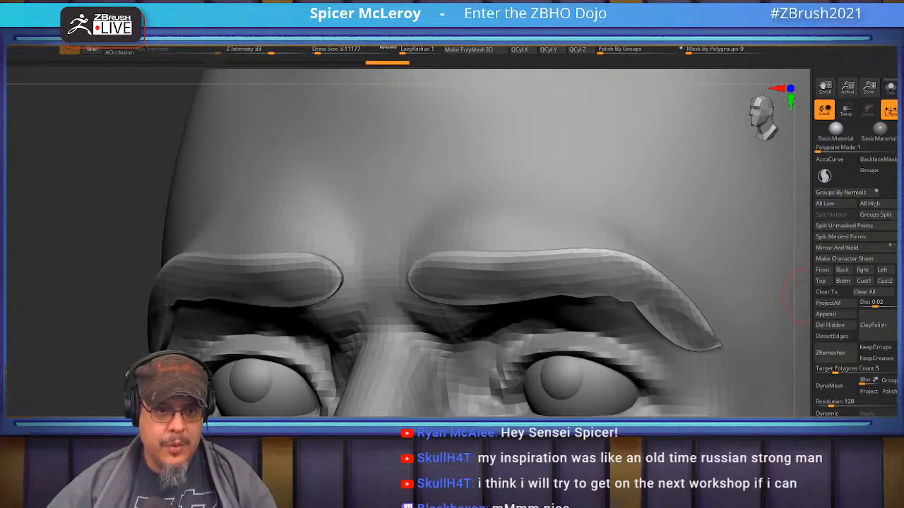
ctrl+drag(54, 324, 78, 349)
Display the eyebrows' polygroups and combine the split front faces and tail pieces into a single polygroup.
drag(60, 324, 144, 300)
right_drag(379, 265, 317, 304)
key(shift+f)
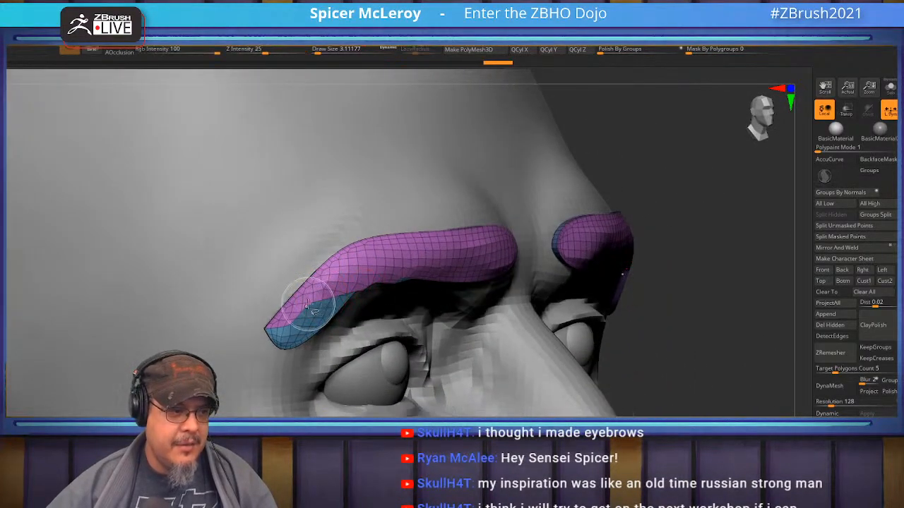
right_drag(404, 269, 444, 339)
right_drag(652, 204, 599, 202)
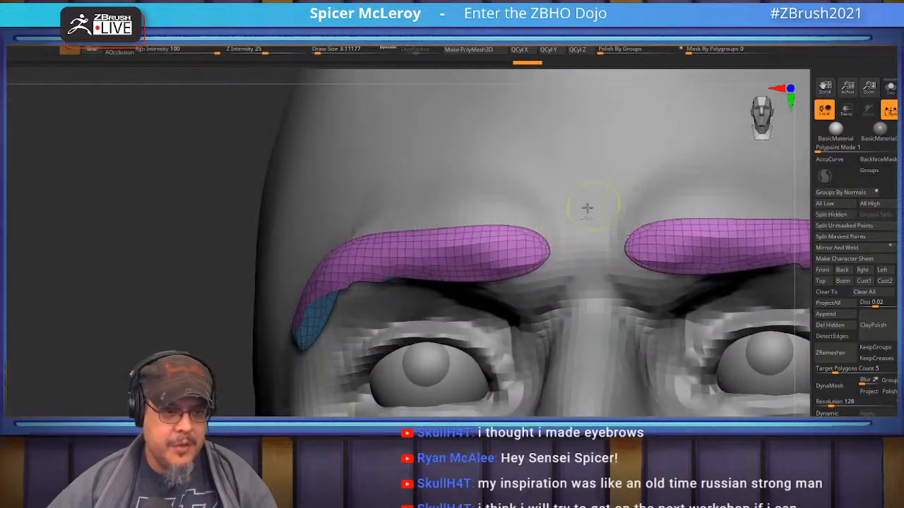
right_drag(468, 245, 370, 255)
right_drag(217, 313, 256, 300)
right_drag(690, 237, 755, 247)
ctrl+shift+click(629, 306)
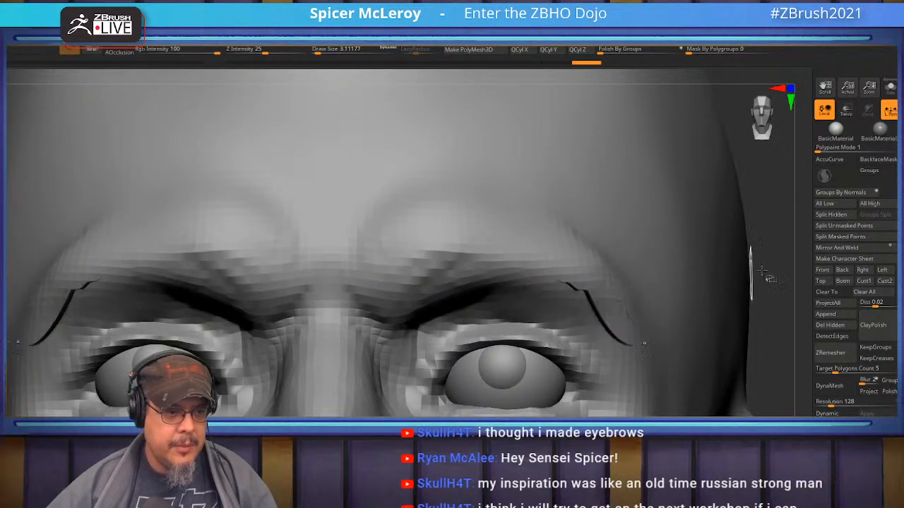
ctrl+shift+click(777, 286)
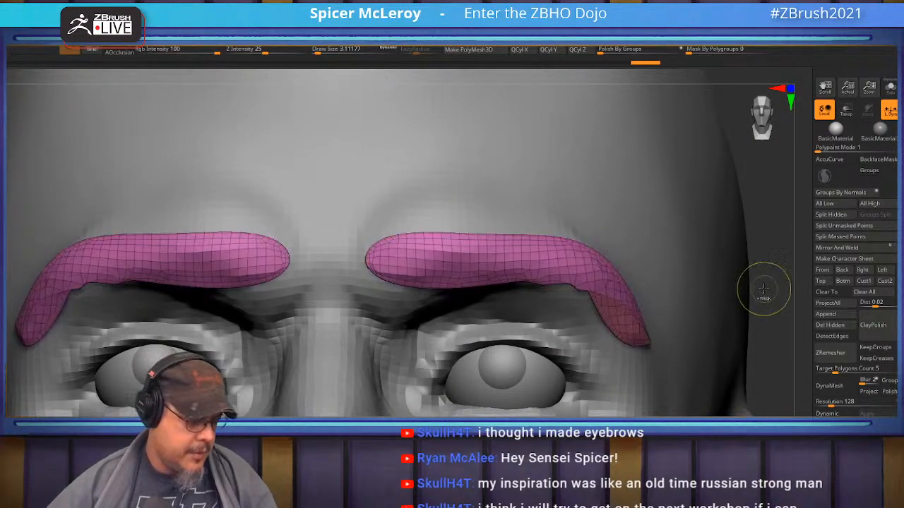
key(ctrl+w)
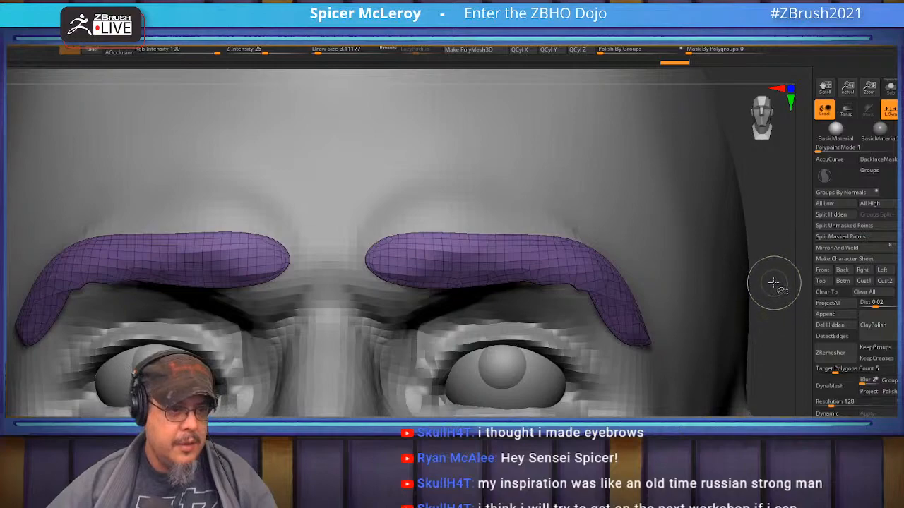
ctrl+shift+click(775, 293)
Solo the eyebrows and assign their thin border strip to one polygroup, hiding the front and back faces while grouping.
click(890, 91)
drag(715, 229, 658, 271)
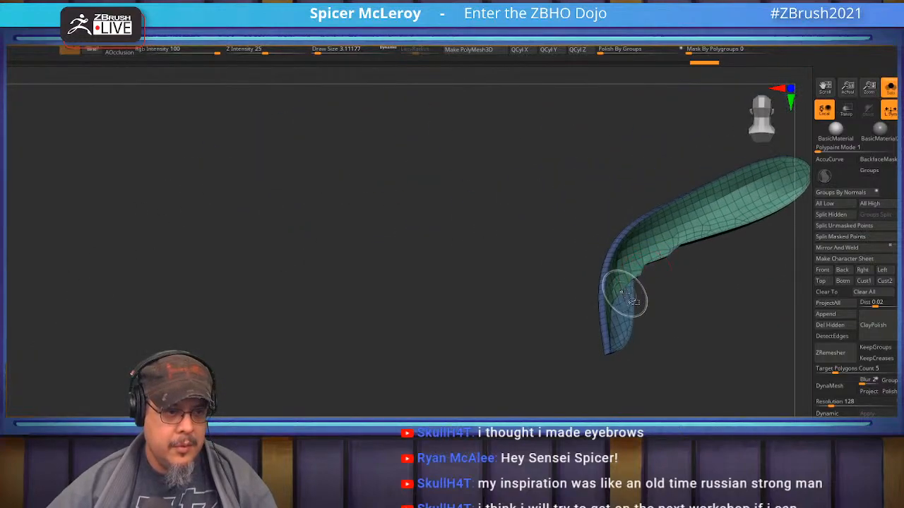
ctrl+shift+click(601, 294)
mouse_move(601, 295)
mouse_down()
mouse_move(522, 308)
mouse_move(779, 204)
mouse_up()
ctrl+shift+click(521, 308)
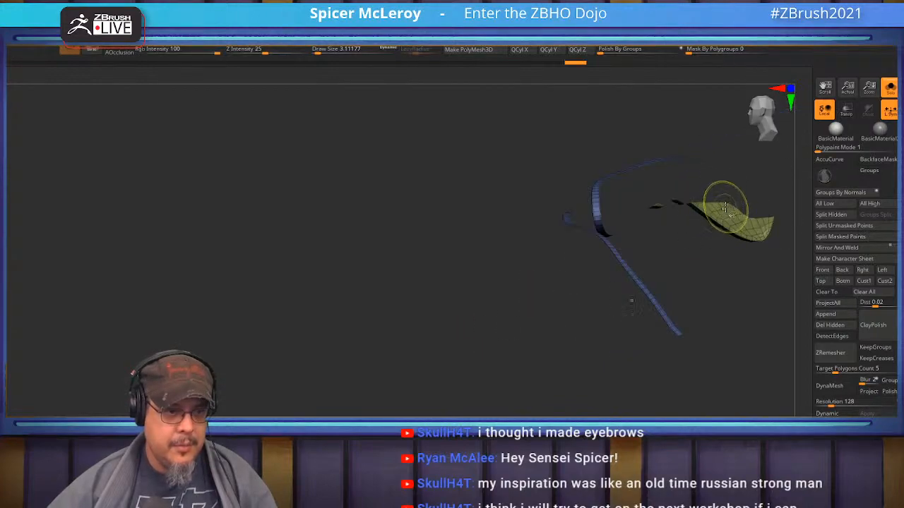
ctrl+shift+click(724, 203)
drag(448, 317, 558, 306)
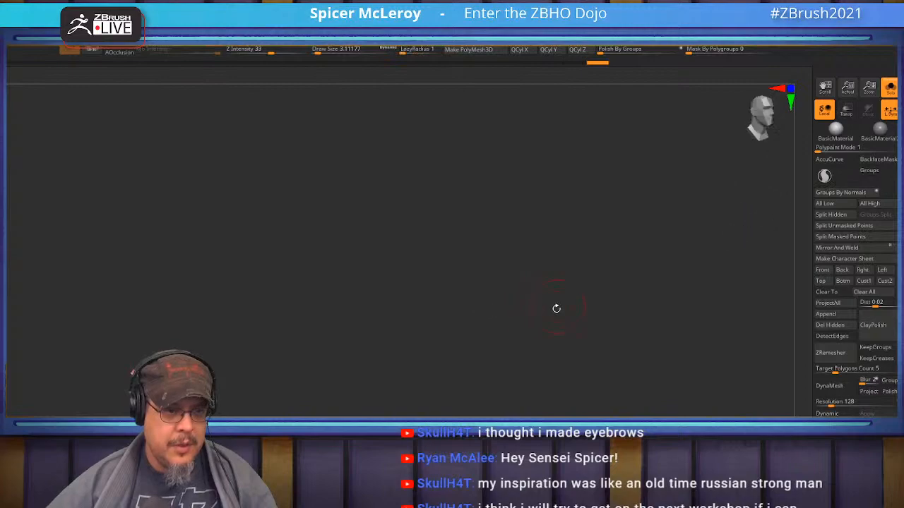
drag(463, 368, 458, 264)
key(ctrl+w)
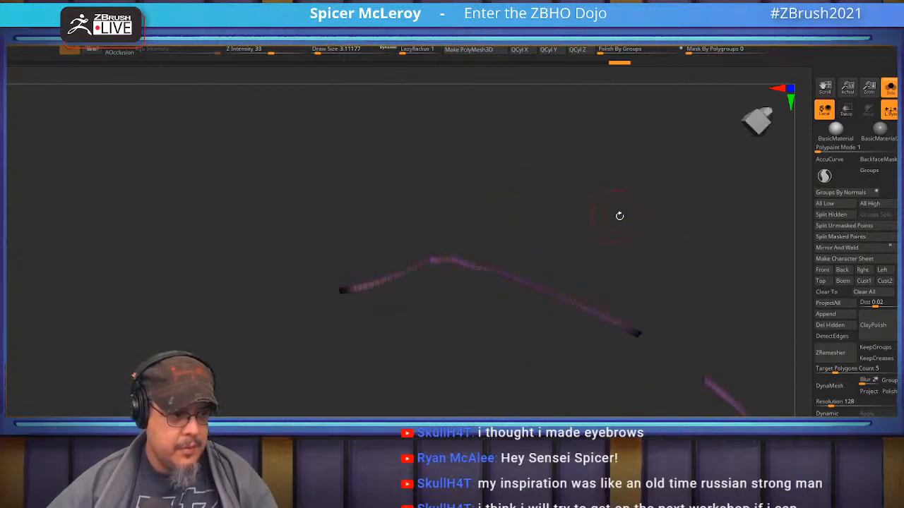
drag(619, 216, 619, 290)
ctrl+shift+click(530, 350)
mouse_move(530, 351)
shift+mouse_down()
mouse_move(541, 371)
mouse_move(746, 68)
shift+mouse_up()
drag(616, 51, 741, 69)
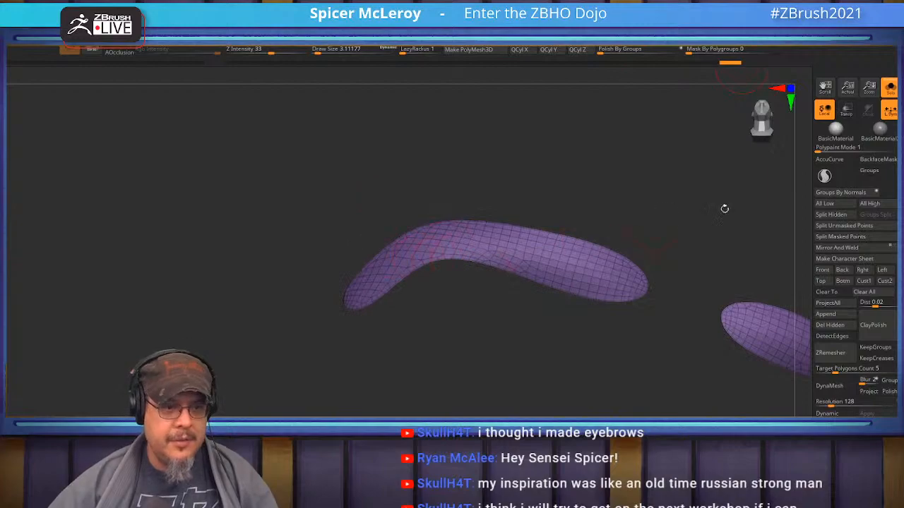
click(889, 88)
Set the draw size to about 12.9 and try smoothing the eyebrows with the polygroup wireframe turned off.
mouse_move(498, 212)
mouse_down()
mouse_move(555, 230)
mouse_move(571, 341)
mouse_move(702, 296)
mouse_up()
key(s)
drag(485, 327, 490, 326)
mouse_move(503, 288)
shift+mouse_down()
mouse_move(508, 307)
mouse_move(470, 326)
mouse_move(487, 317)
mouse_move(481, 328)
shift+mouse_up()
key(ctrl+z)
ctrl+drag(524, 287, 544, 279)
mouse_move(524, 263)
right_down()
mouse_move(556, 251)
mouse_move(738, 259)
right_up()
key(shift+f)
key(ctrl+z)
ctrl+drag(735, 276, 743, 284)
mouse_move(605, 248)
right_down()
mouse_move(569, 260)
mouse_move(559, 285)
right_up()
mouse_move(568, 275)
shift+mouse_down()
mouse_move(622, 276)
mouse_move(566, 274)
shift+mouse_up()
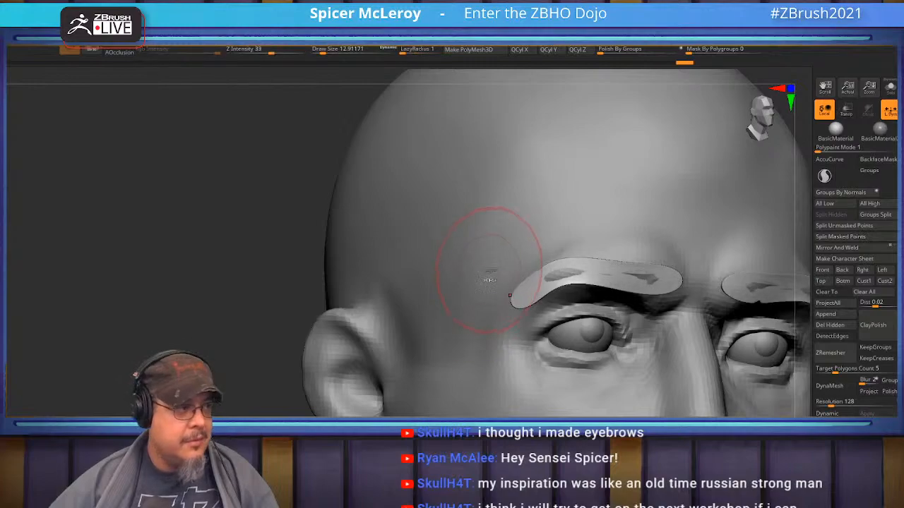
key(n)
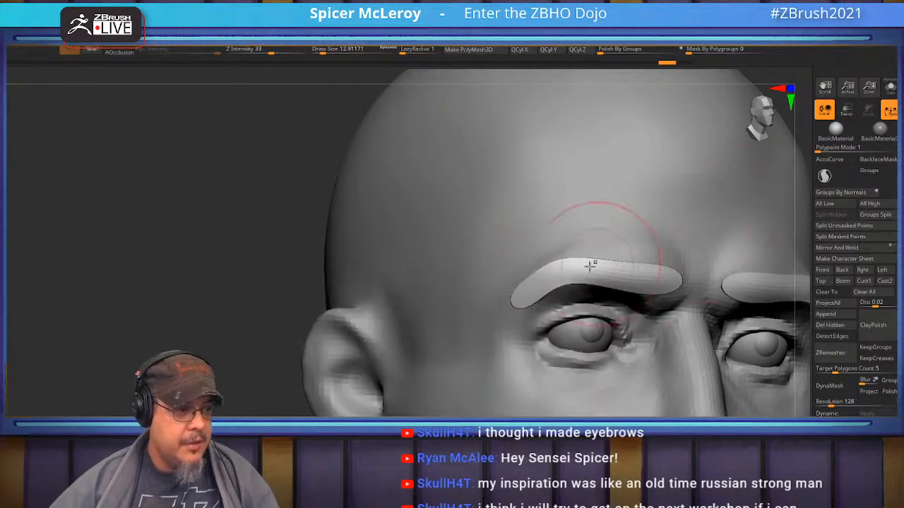
Smooth the outer ends of the eyebrows into thinner, tapered tails.
key(b)
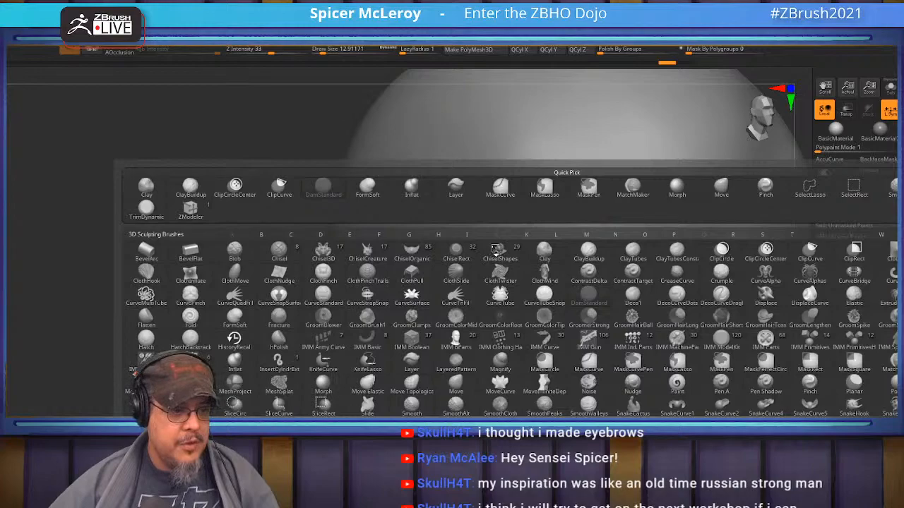
click(496, 249)
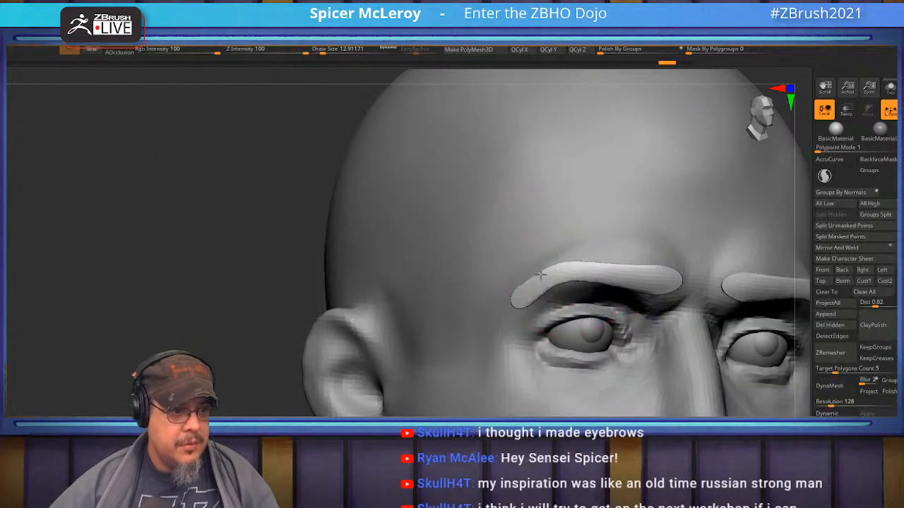
mouse_move(546, 270)
right_down()
mouse_move(563, 264)
mouse_move(505, 308)
right_up()
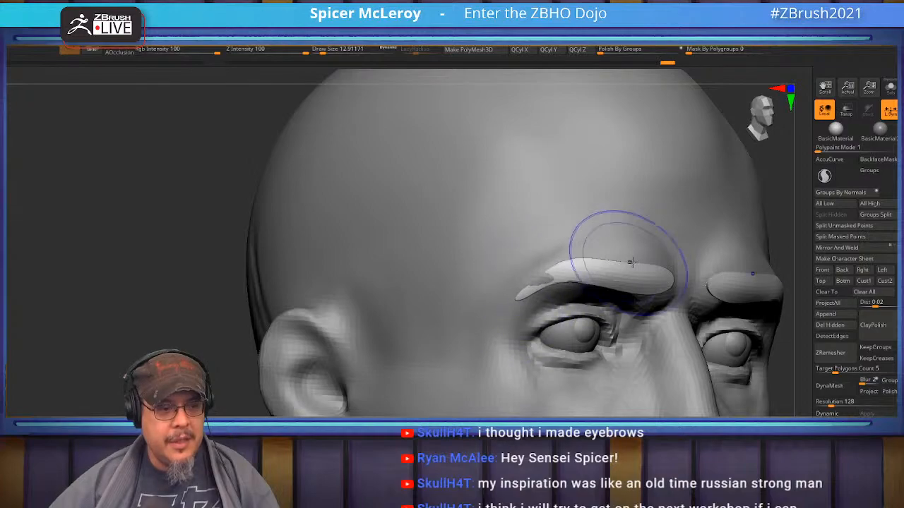
right_drag(535, 262, 545, 258)
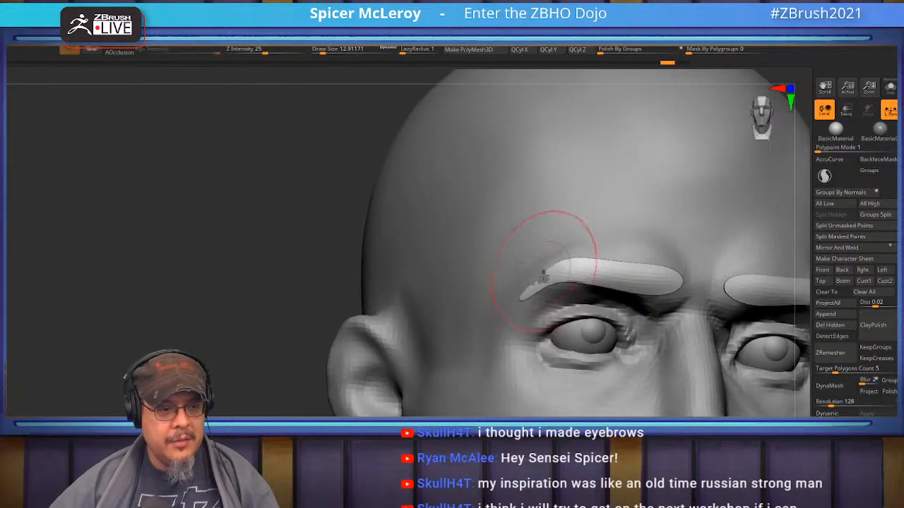
Square off the inner ends of the eyebrows with the Move brush at draw size about 5.
key(b)
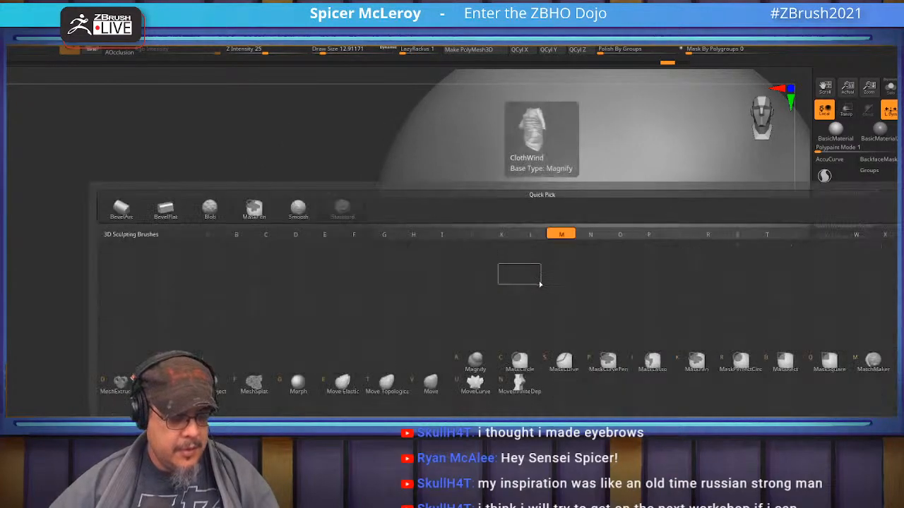
click(520, 272)
mouse_move(565, 273)
right_down()
mouse_move(586, 262)
mouse_move(615, 292)
right_up()
key(s)
drag(600, 288, 567, 286)
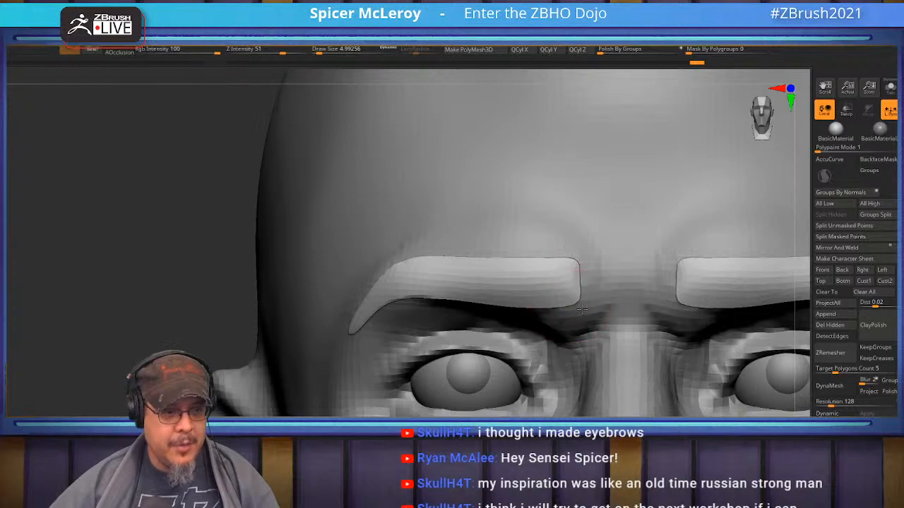
Refine the eyebrows' overall contour against the brow ridge with the Move brush at draw size about 14.2.
key(s)
drag(529, 283, 567, 282)
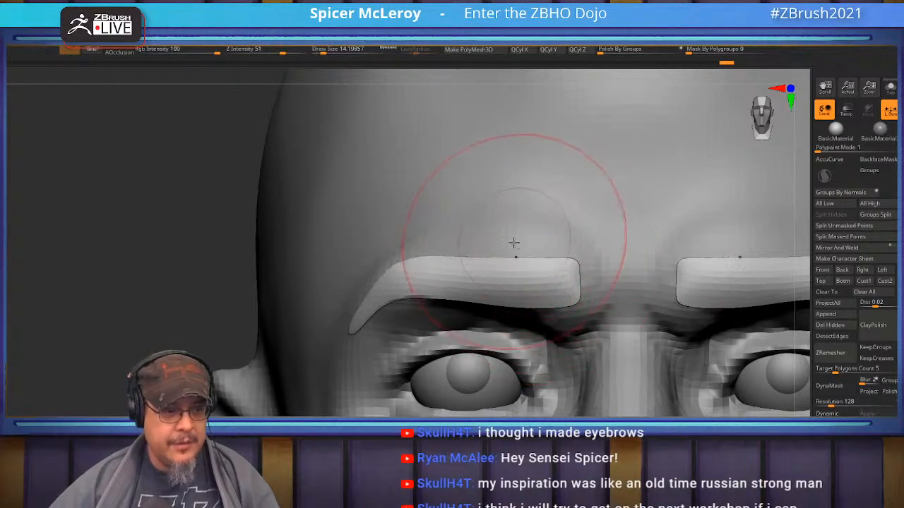
drag(478, 266, 479, 258)
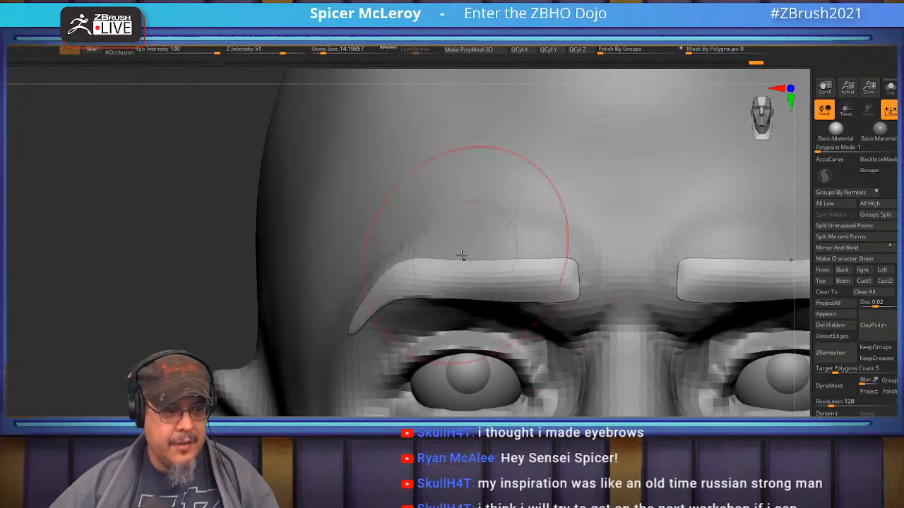
drag(418, 256, 410, 258)
alt+drag(171, 257, 265, 313)
drag(609, 271, 609, 237)
mouse_move(499, 254)
shift+mouse_down()
mouse_move(507, 265)
mouse_move(443, 272)
shift+mouse_up()
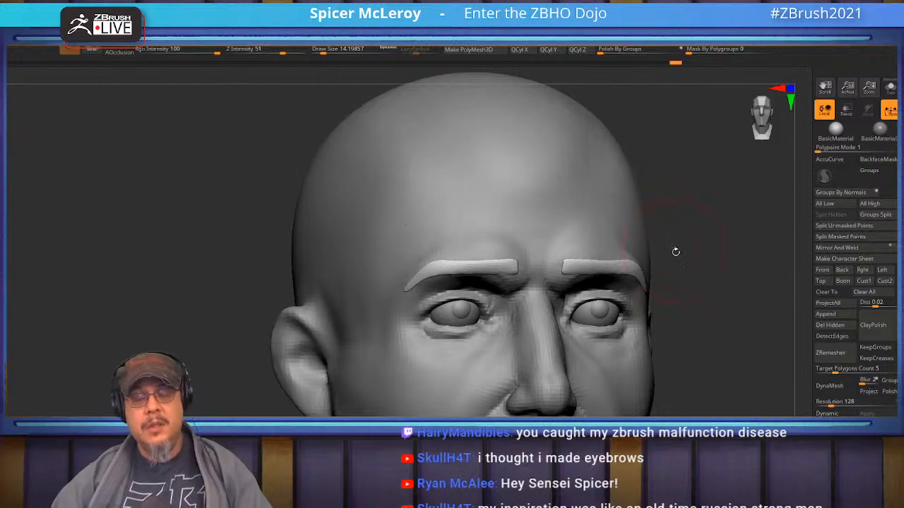
Place a canvas snapshot of the bust beside the live model for comparison and make the head mesh active.
drag(681, 255, 727, 288)
alt+right_drag(508, 296, 582, 272)
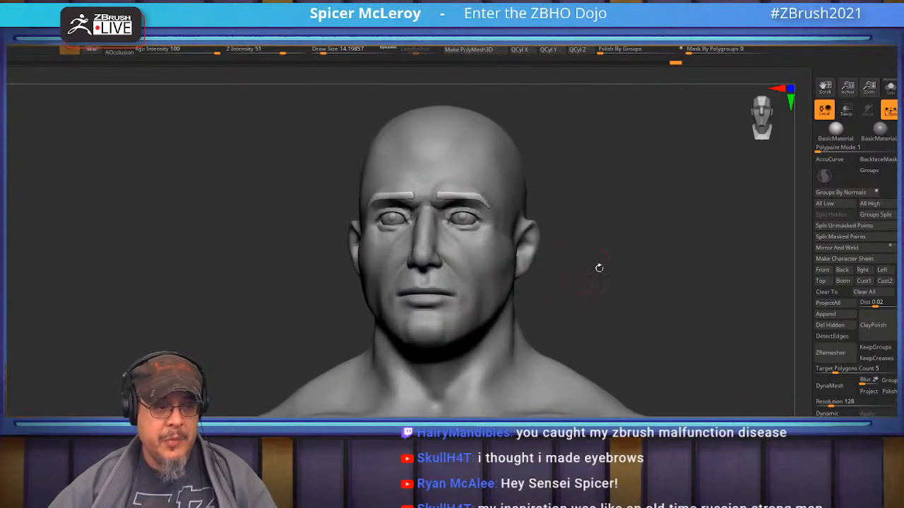
right_drag(665, 272, 763, 323)
key(shift+s)
alt+click(459, 298)
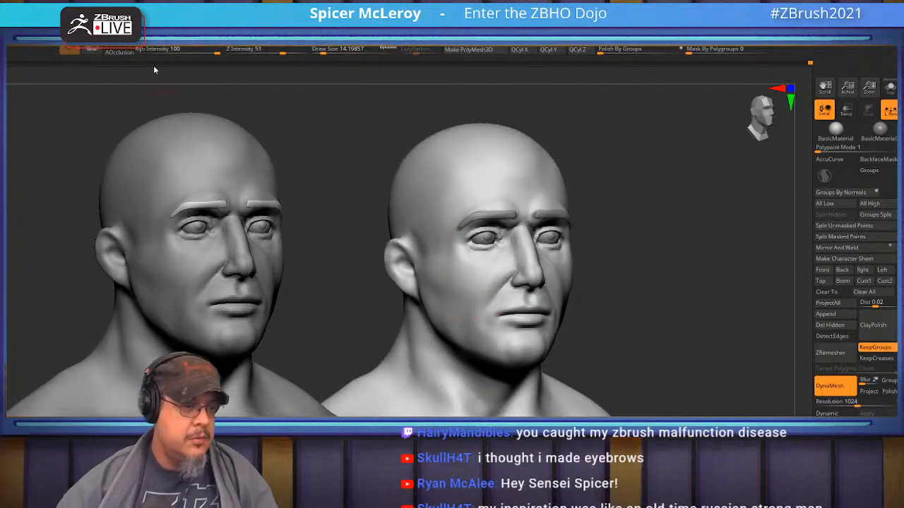
key(ctrl+n)
drag(647, 177, 620, 180)
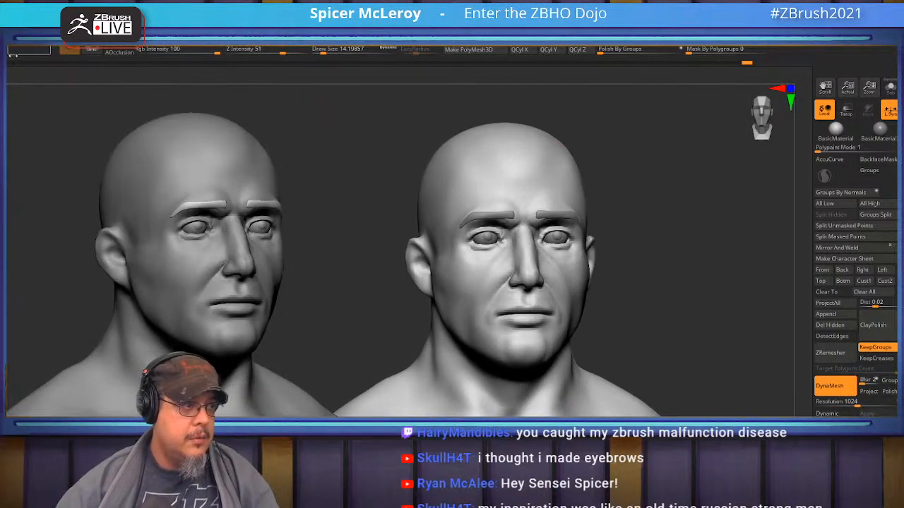
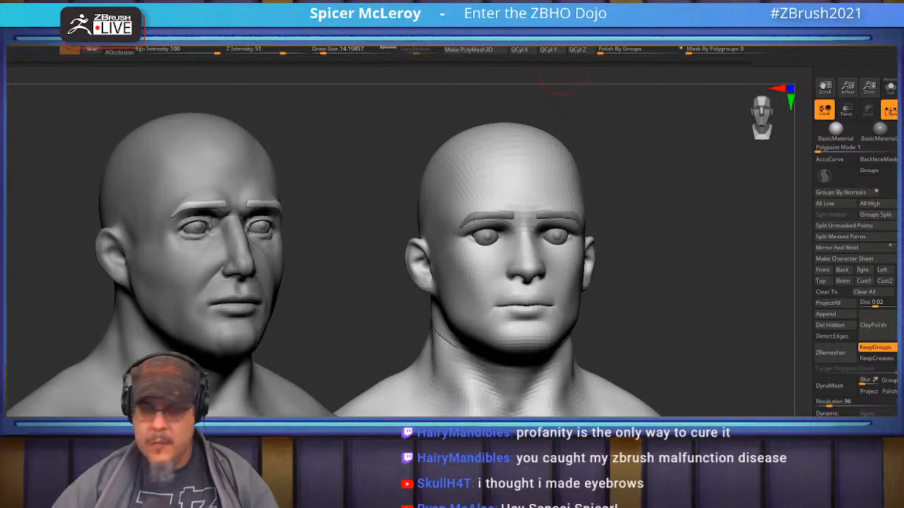
Switch to the browser and look through the sculpting anatomy tutorials in the ArtStation store.
key(alt+Tab)
scroll(574, 241, down, 5)
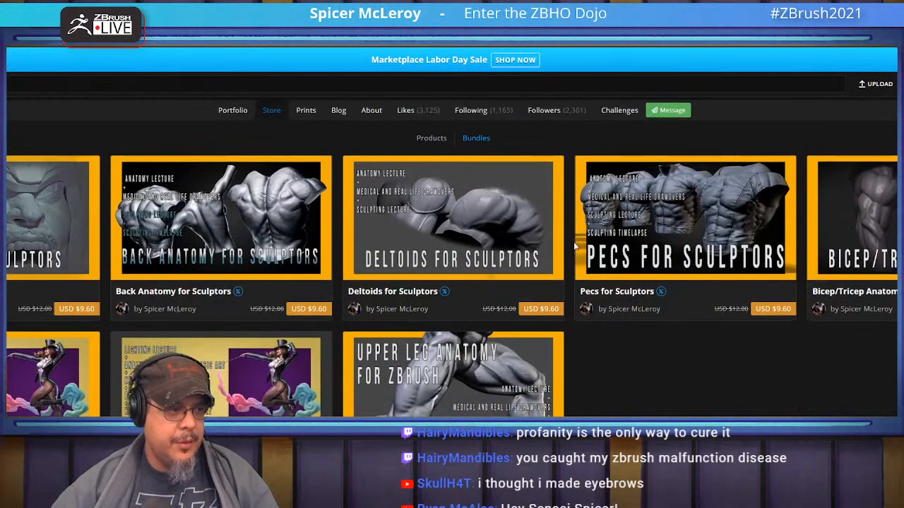
scroll(705, 319, down, 1)
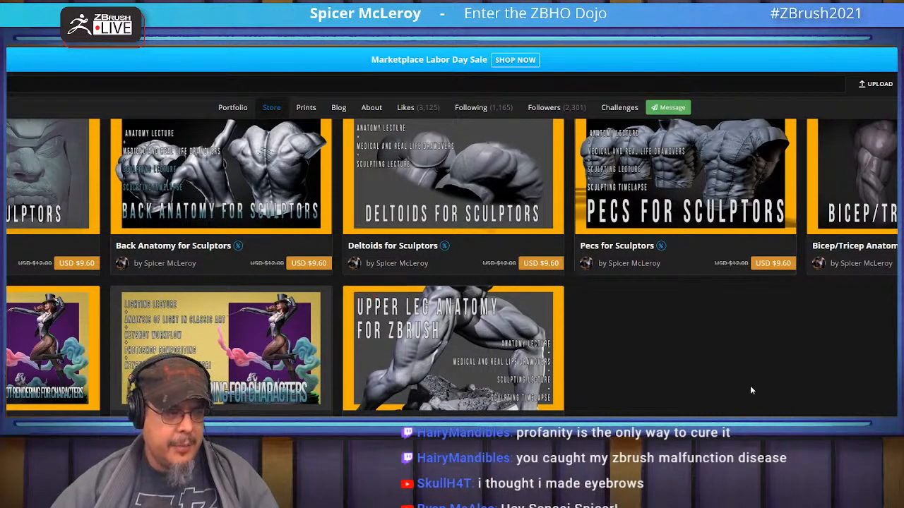
scroll(20, 325, up, 2)
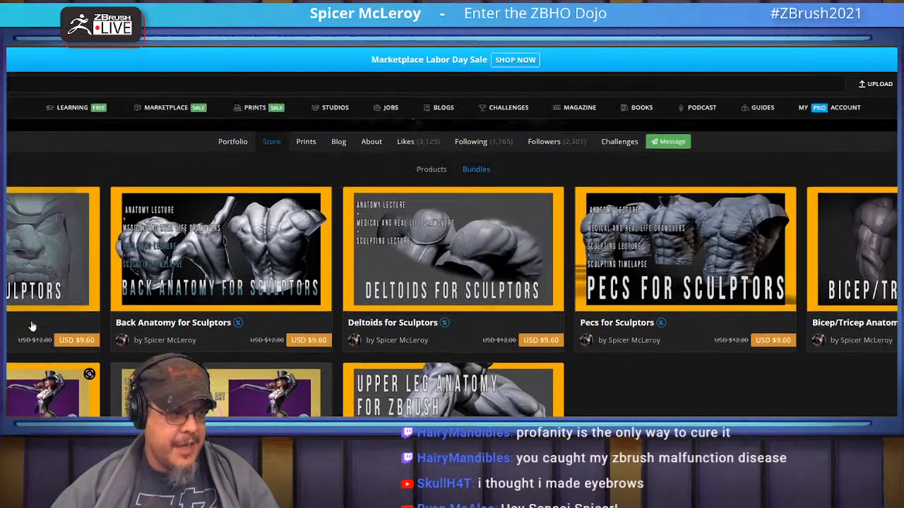
scroll(14, 344, down, 2)
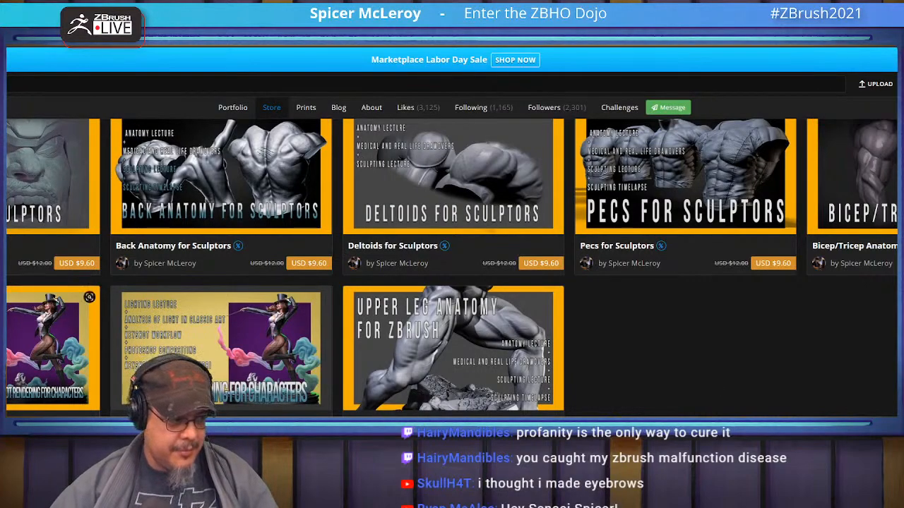
scroll(53, 339, up, 3)
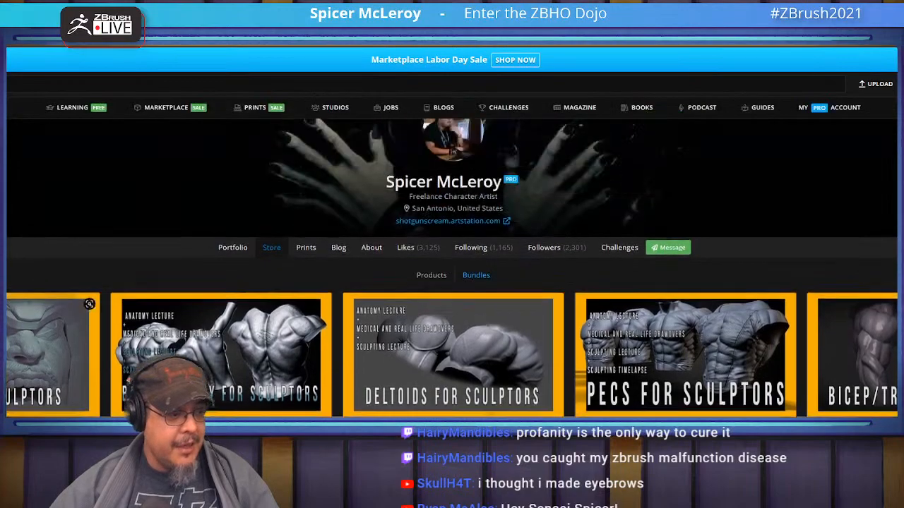
View the Nose for Sculptors product page and return to the store listing.
click(13, 339)
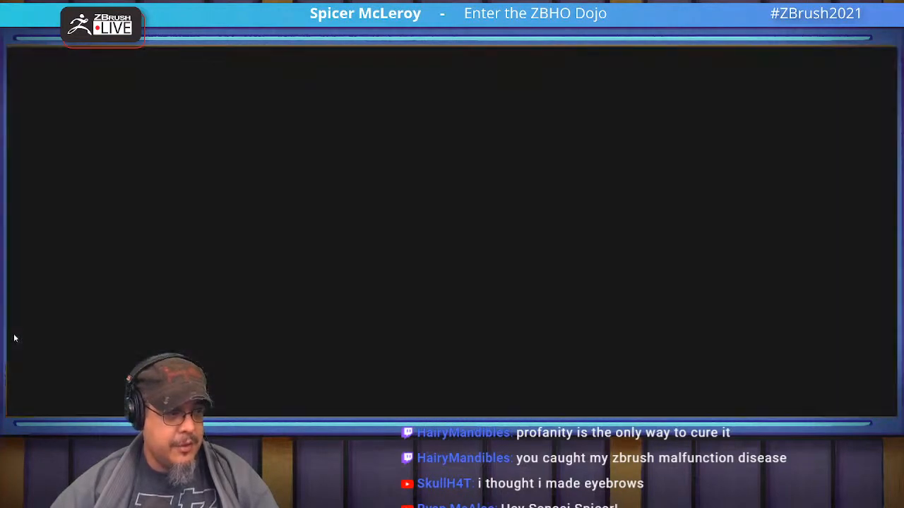
scroll(478, 319, down, 3)
scroll(477, 318, up, 3)
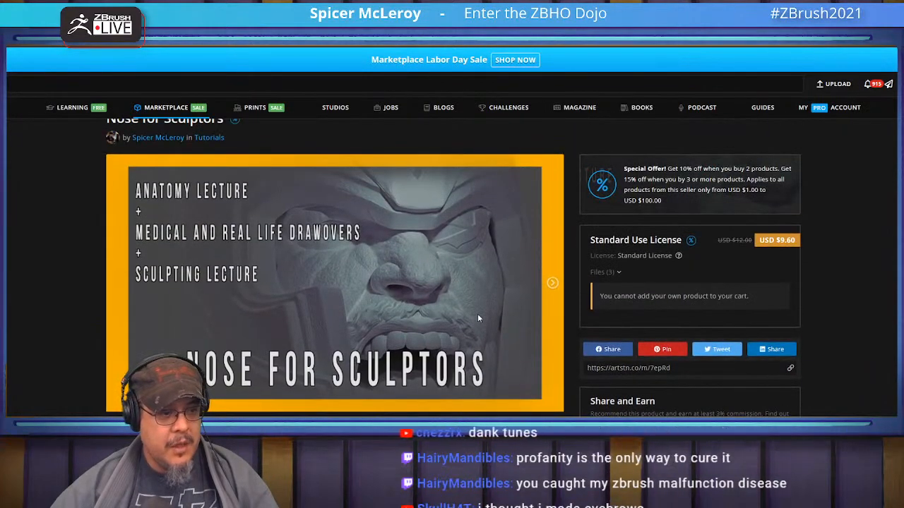
key(alt+Left)
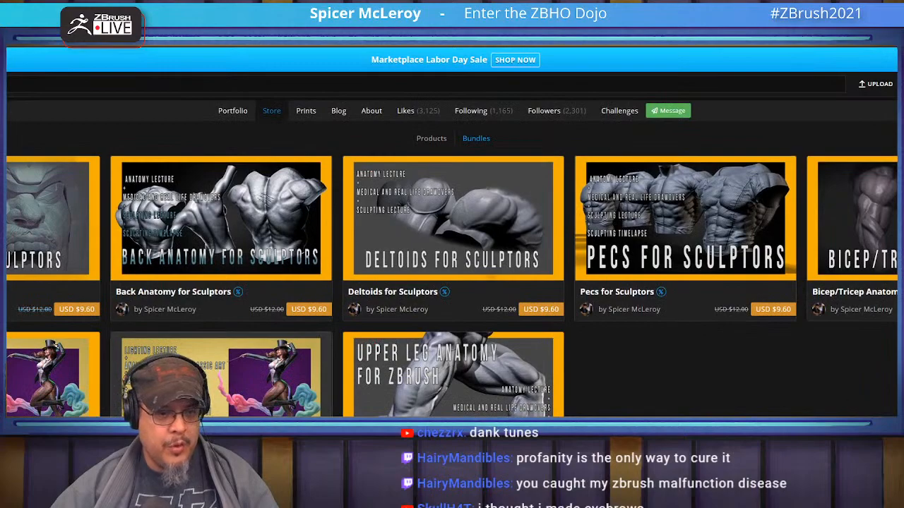
Review the store's remaining anatomy and rendering courses together with the profile header.
scroll(452, 258, down, 1)
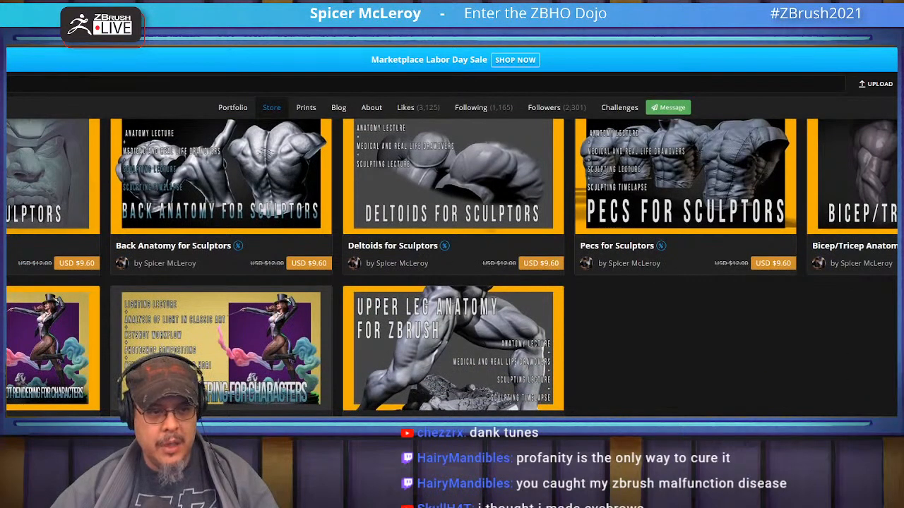
scroll(685, 410, up, 4)
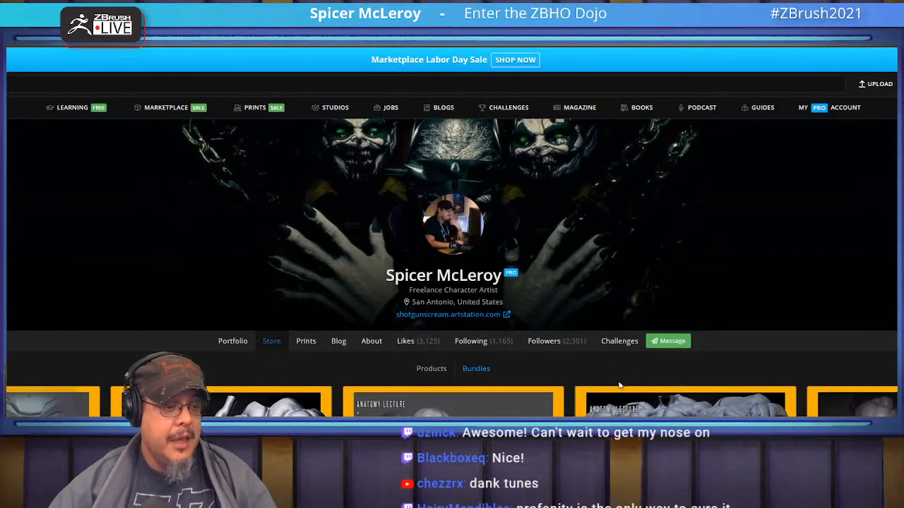
scroll(617, 383, down, 3)
scroll(616, 385, down, 3)
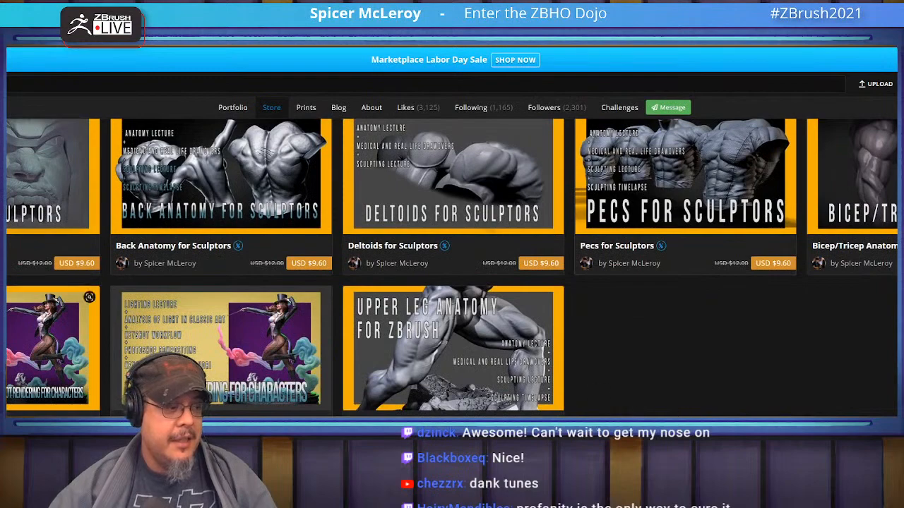
scroll(452, 269, up, 5)
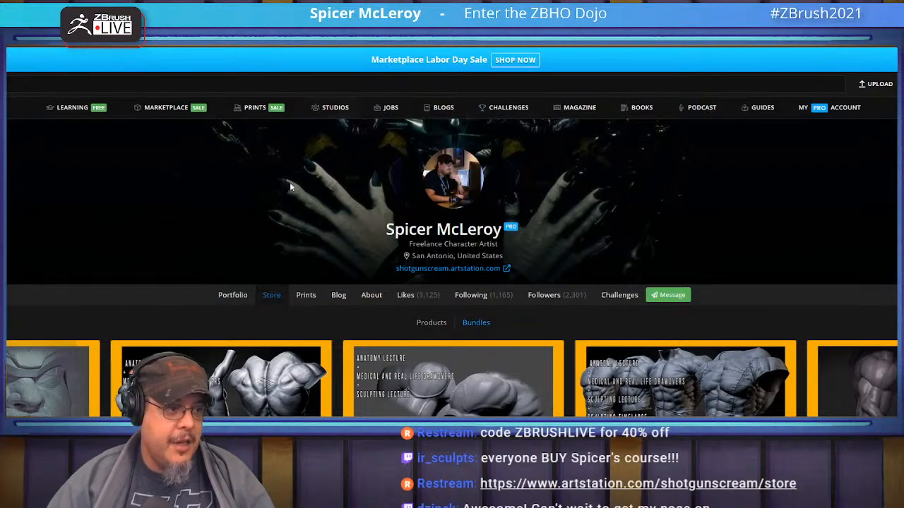
scroll(573, 198, down, 3)
scroll(138, 280, up, 3)
scroll(39, 246, down, 3)
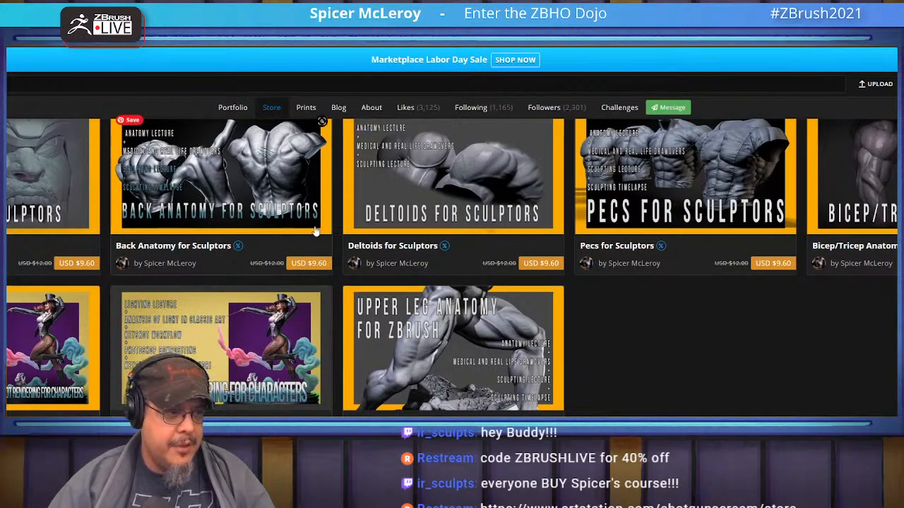
scroll(134, 277, up, 2)
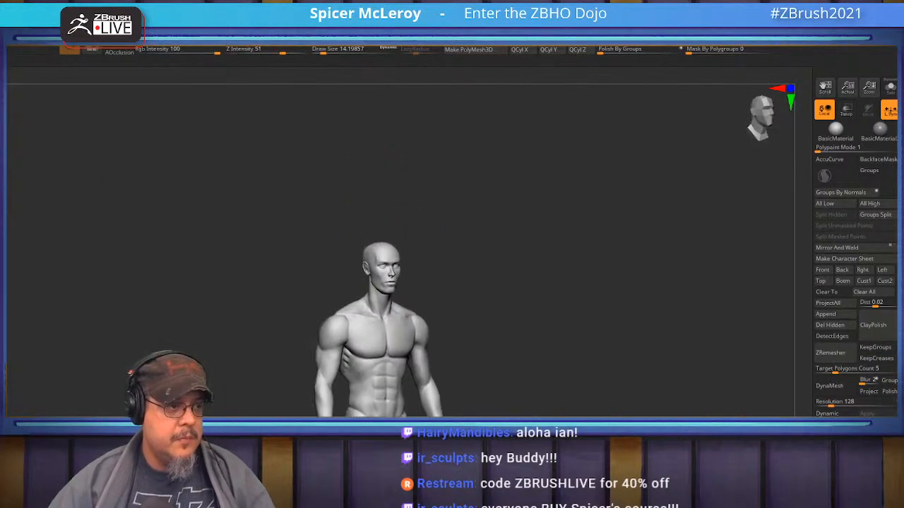
Return to ZBrush and nudge the front base of the male figure's neck in profile with the Move brush at draw size about 460.
alt+drag(501, 333, 558, 393)
alt+drag(514, 415, 656, 365)
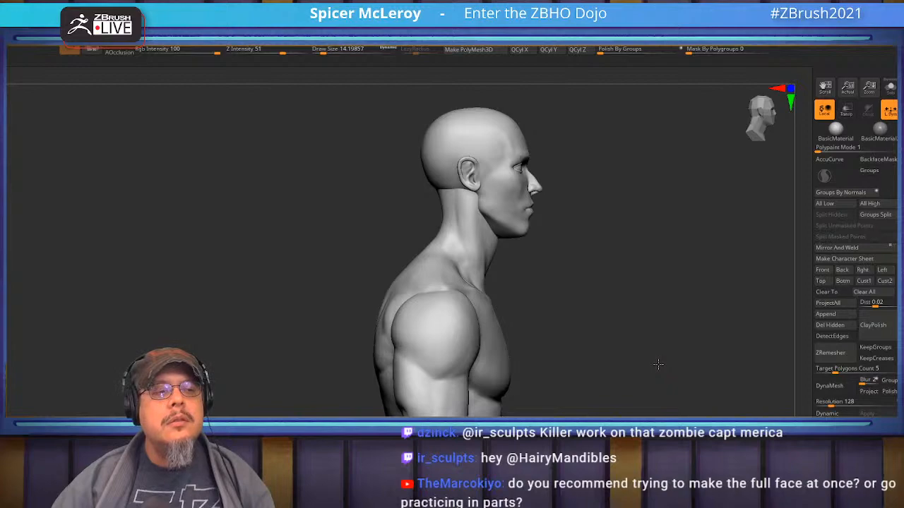
key(b)
key(m)
key(v)
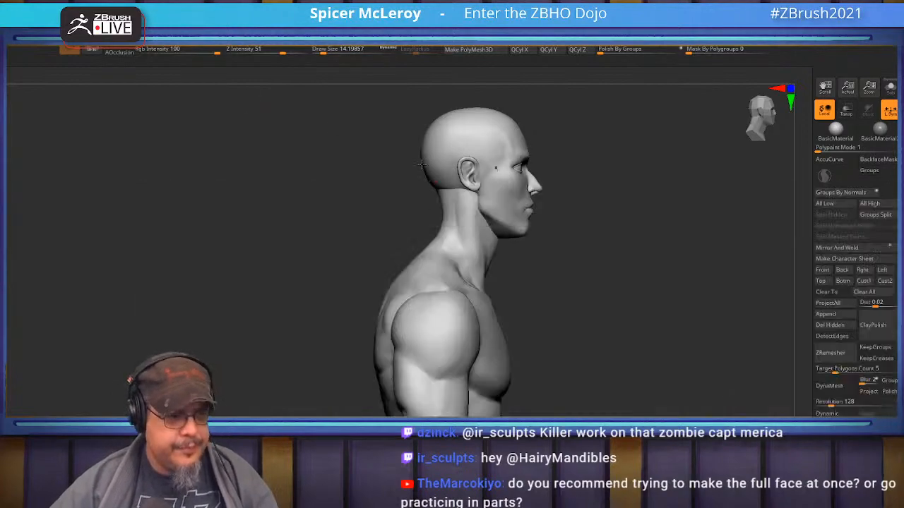
alt+drag(607, 266, 675, 321)
key(s)
drag(426, 301, 469, 302)
key(b)
key(m)
key(v)
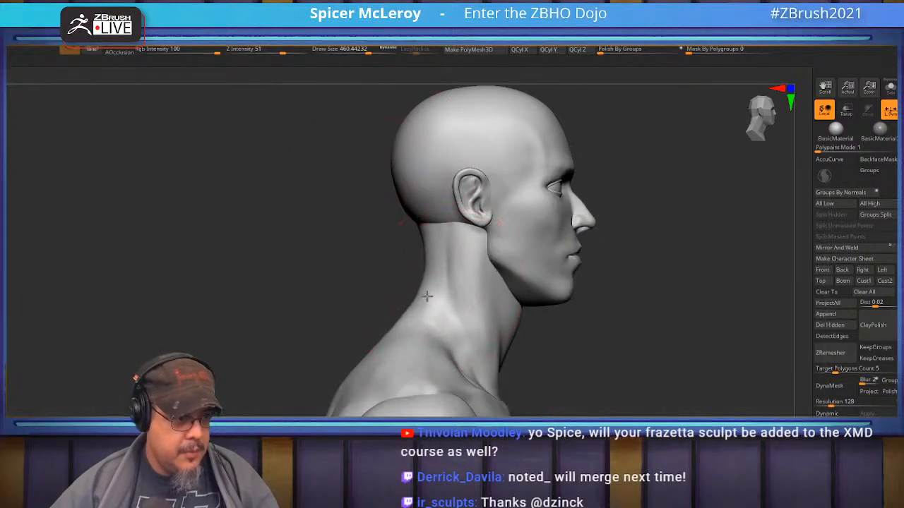
drag(493, 357, 495, 356)
Examine how the deltoid meets the chest and collarbone, with and without the polyframe display.
alt+right_drag(602, 355, 664, 264)
alt+right_drag(374, 256, 471, 256)
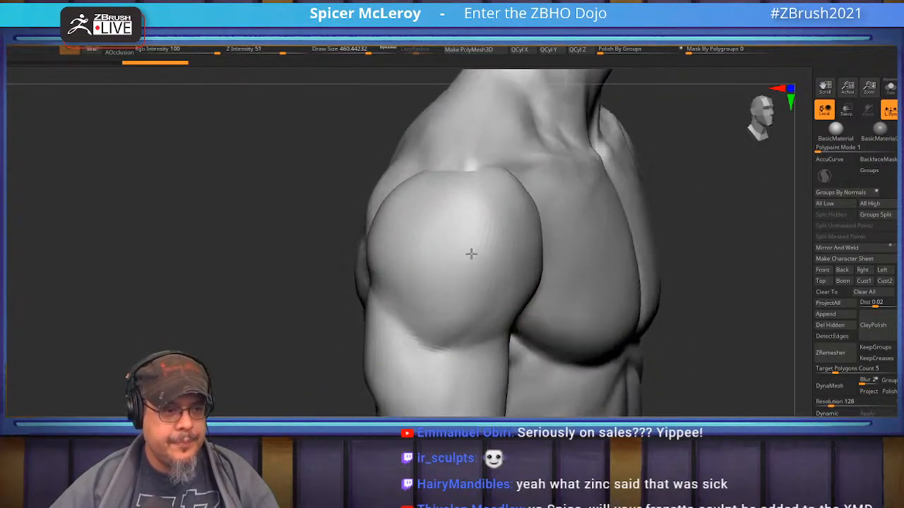
key(shift+f)
key(shift+f)
right_drag(523, 220, 432, 240)
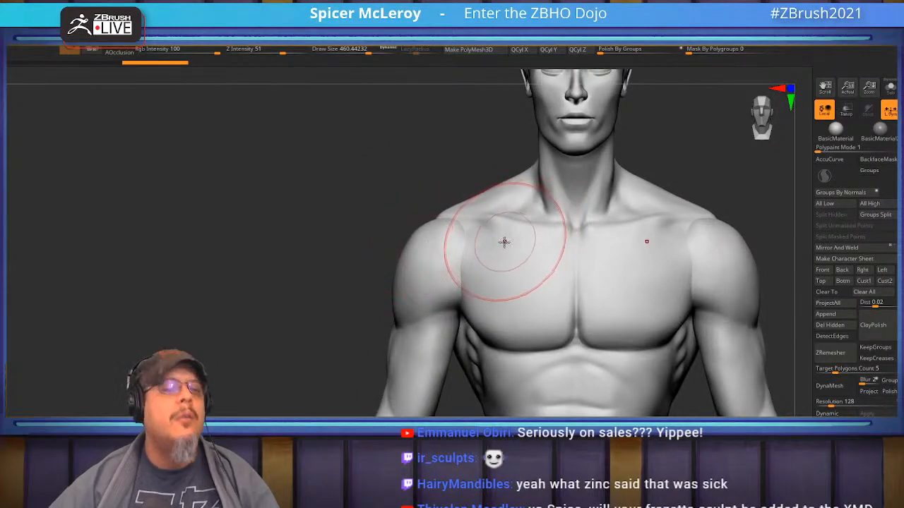
key(shift+f)
right_drag(414, 242, 452, 275)
Make the arms mesh active, raise the gizmo pivot to the top of the shoulder and rotate the arms outward from the torso.
alt+click(435, 258)
alt+right_drag(671, 212, 603, 224)
key(w)
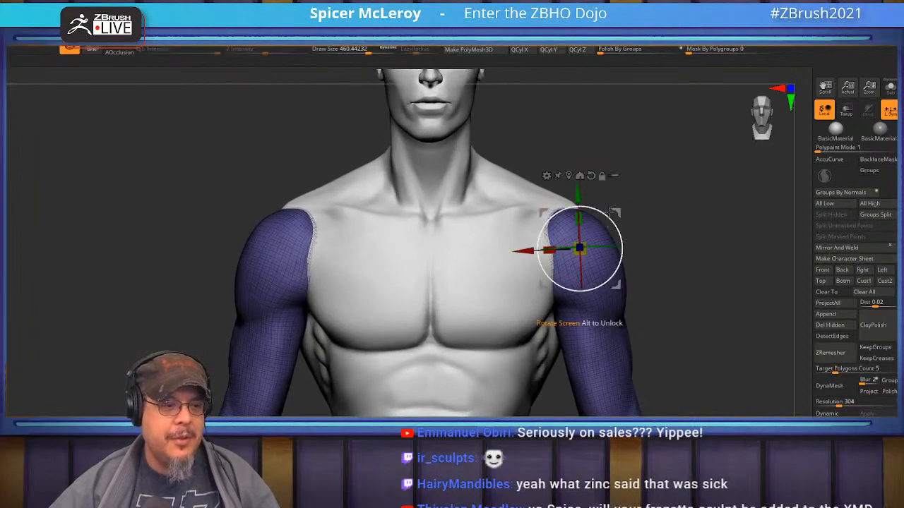
alt+drag(615, 212, 620, 182)
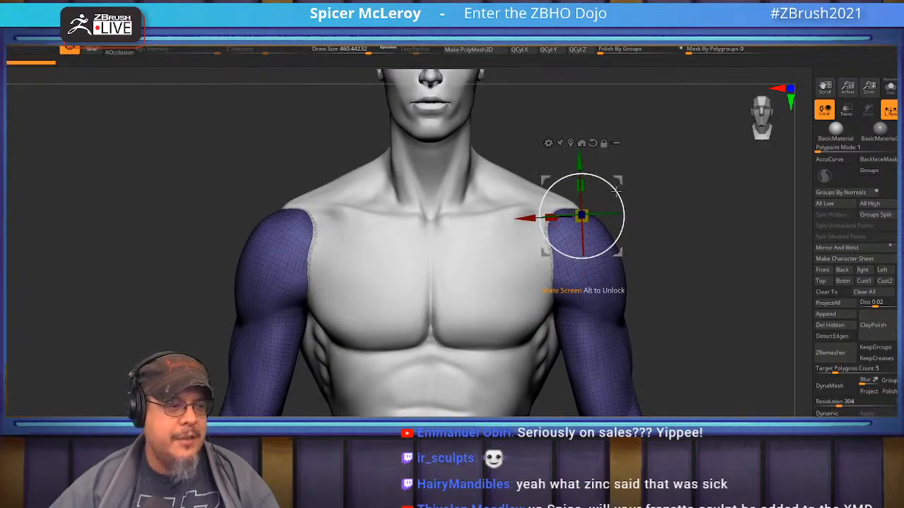
drag(620, 199, 620, 172)
key(q)
mouse_move(686, 205)
mouse_down()
mouse_move(580, 206)
mouse_move(678, 209)
mouse_move(643, 185)
mouse_move(636, 209)
mouse_move(590, 175)
mouse_up()
alt+drag(590, 175, 637, 256)
key(shift+f)
Inspect the rotated arms and shoulders against the torso from three-quarter, raised and front views.
drag(664, 210, 615, 206)
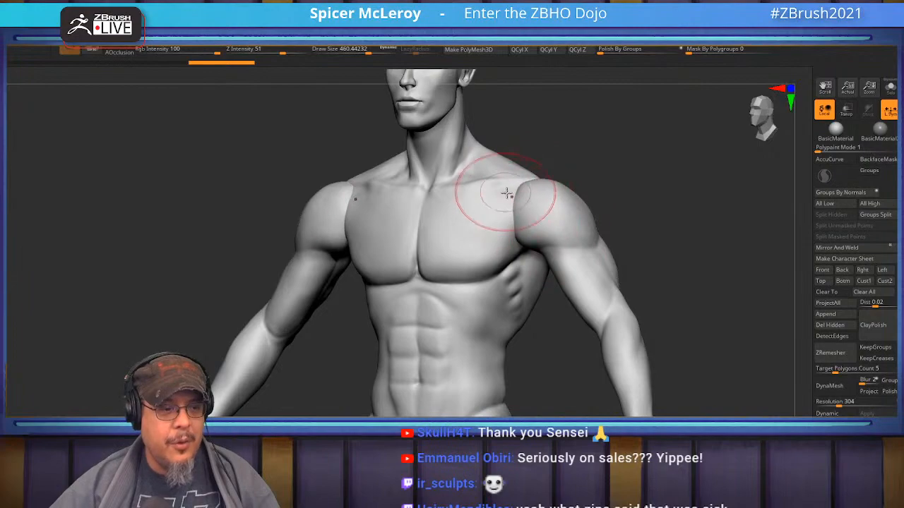
drag(657, 196, 658, 256)
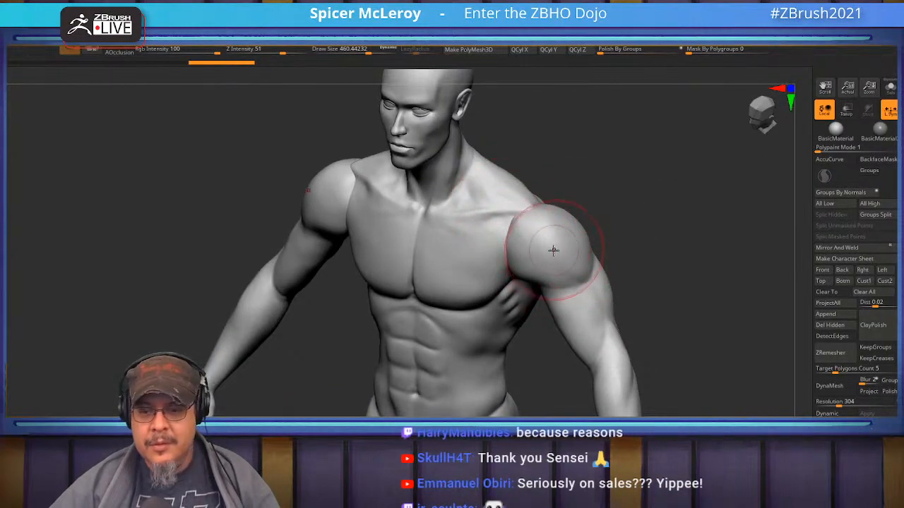
shift+drag(668, 227, 686, 296)
drag(661, 204, 635, 274)
drag(613, 242, 595, 124)
drag(657, 233, 632, 124)
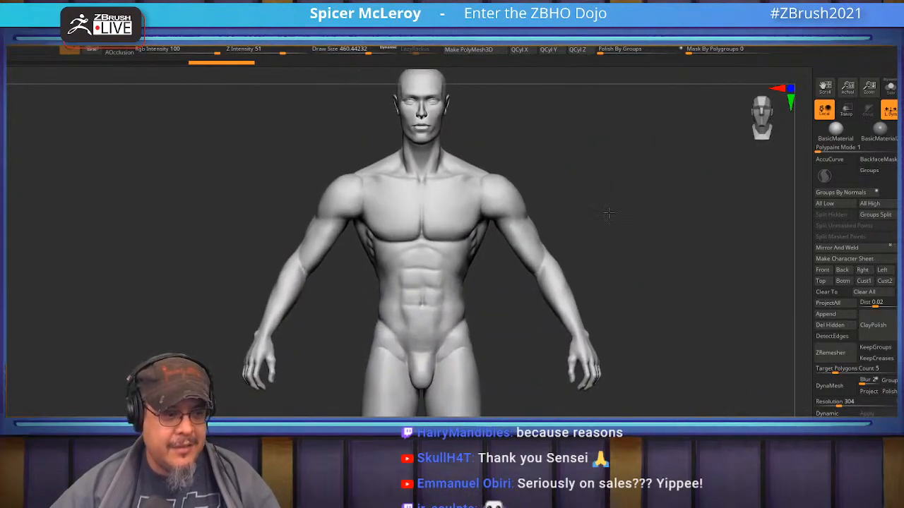
Examine the deltoid's transition into the chest and collarbone up close, checking the mesh with polyframe.
alt+drag(609, 212, 646, 236)
drag(684, 206, 644, 217)
mouse_move(644, 217)
alt+mouse_down()
mouse_move(659, 254)
mouse_move(662, 328)
alt+mouse_up()
mouse_move(636, 233)
alt+mouse_down()
mouse_move(660, 279)
mouse_move(678, 267)
alt+mouse_up()
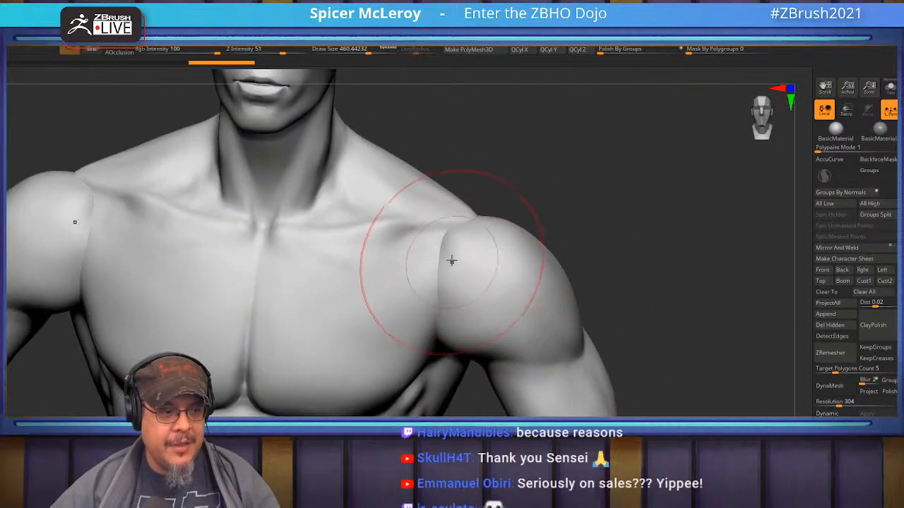
right_drag(454, 271, 442, 261)
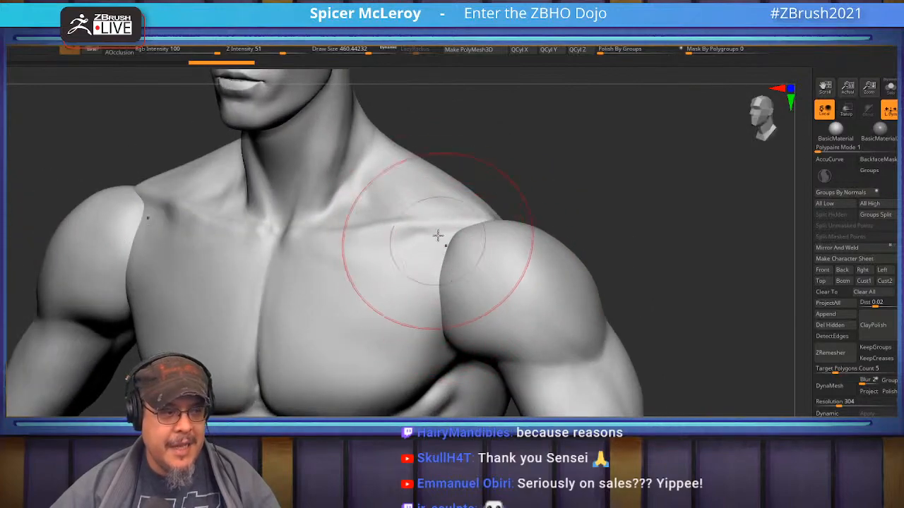
shift+drag(634, 208, 657, 199)
key(shift+f)
key(shift+f)
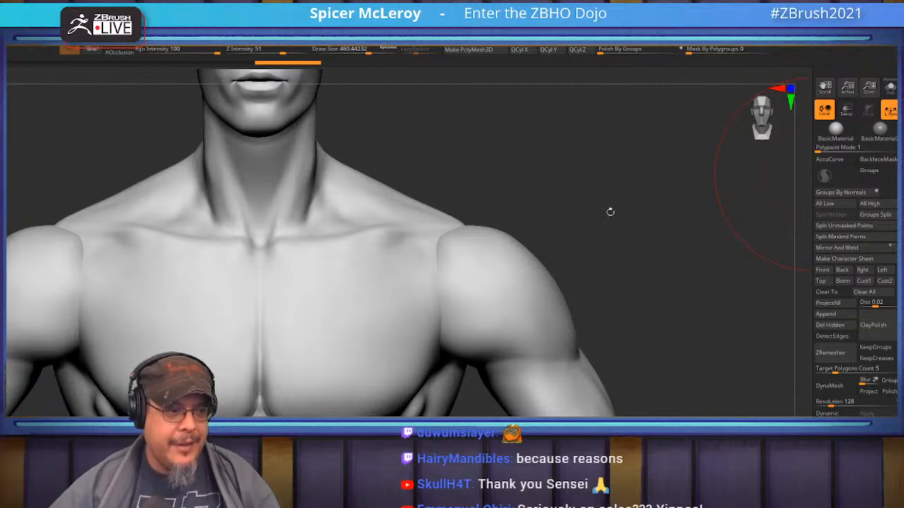
Set the DynaMesh resolution for the merged body to 720.
alt+drag(617, 241, 524, 233)
alt+drag(275, 229, 289, 263)
drag(289, 263, 382, 258)
alt+drag(594, 232, 658, 272)
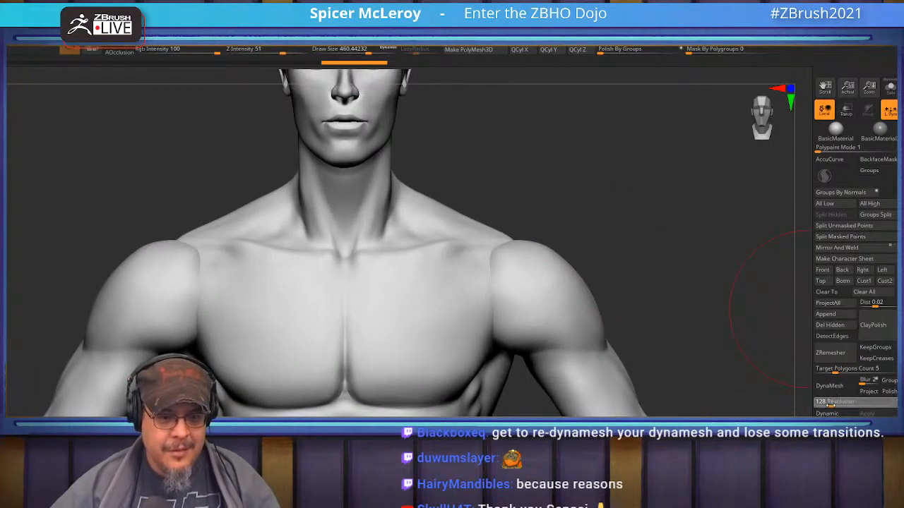
click(836, 395)
text(720)
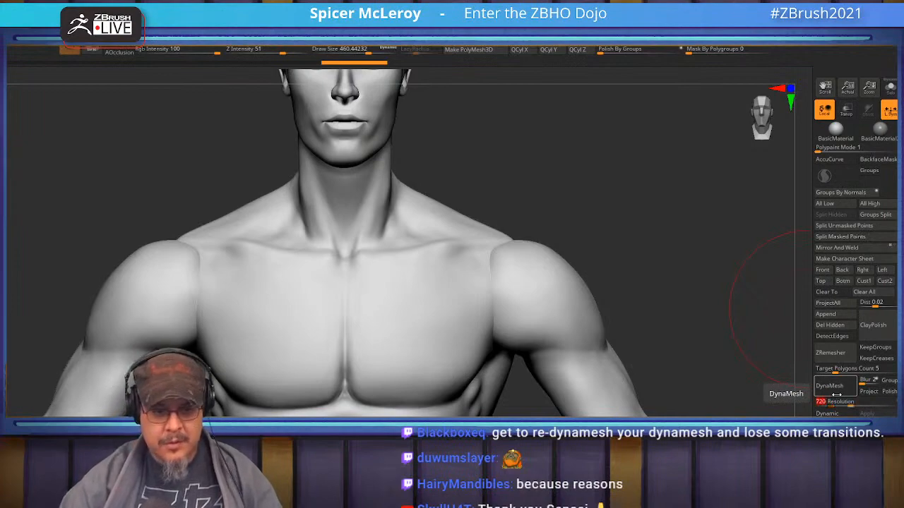
key(Return)
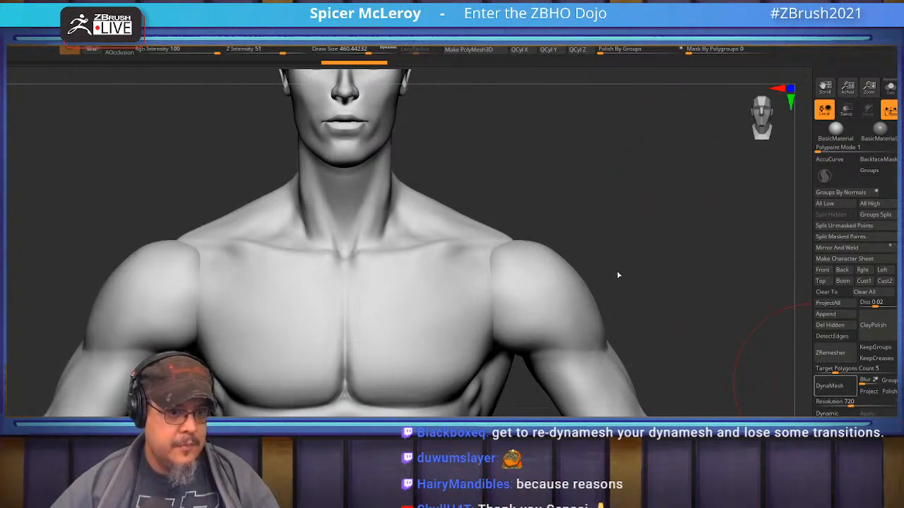
Try DynaMesh on the body at resolution 352, inspect its wireframe, and smooth the seam between the shoulder and chest.
drag(634, 266, 583, 263)
key(shift+f)
key(ctrl+z)
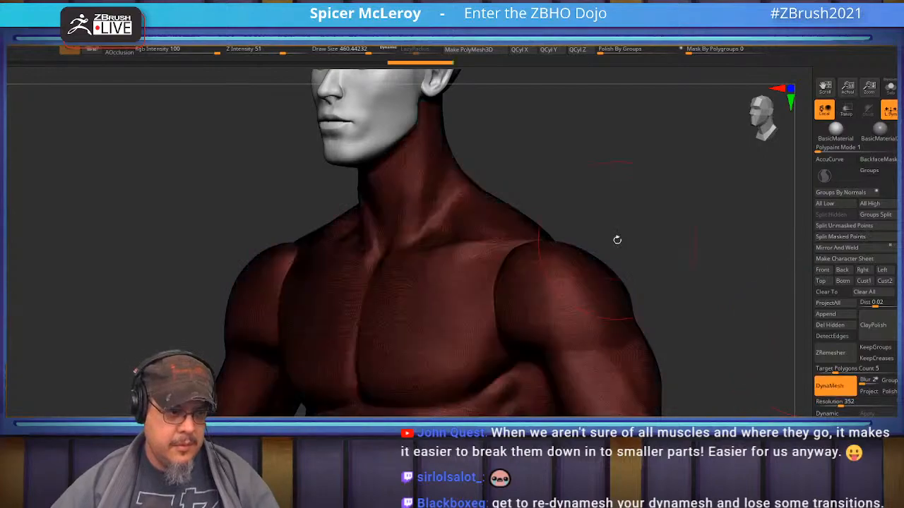
shift+drag(641, 266, 662, 267)
key(shift+f)
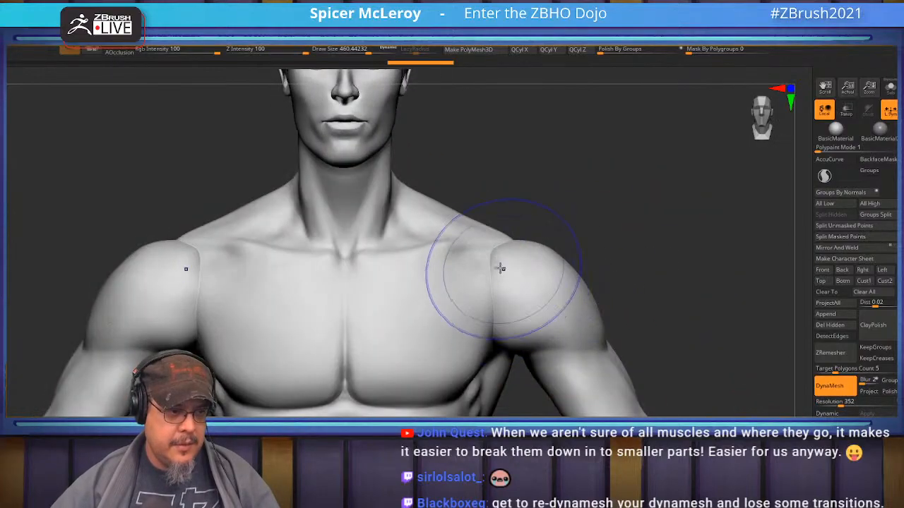
shift+drag(492, 311, 524, 332)
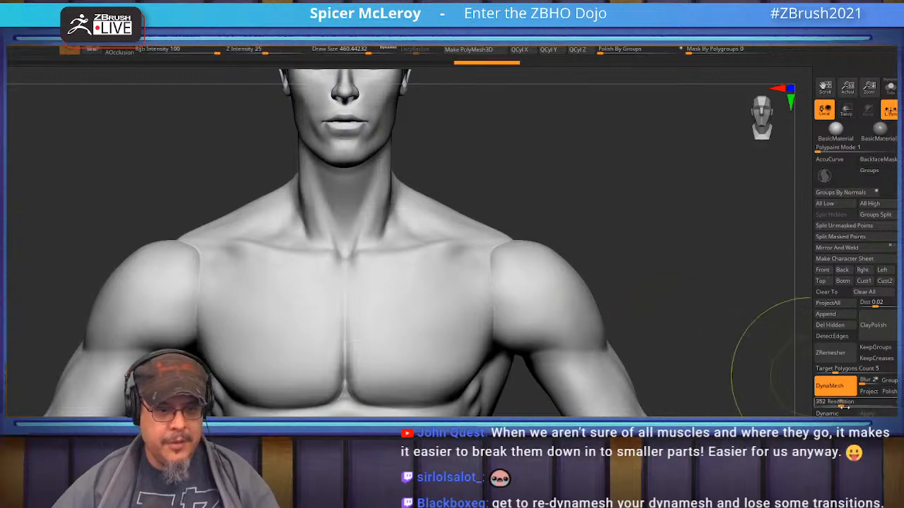
Undo the last smoothing and remesh, and DynaMesh the body at resolution 256 instead, checking its wireframe.
key(ctrl+z)
key(ctrl+z)
key(shift+f)
key(shift+f)
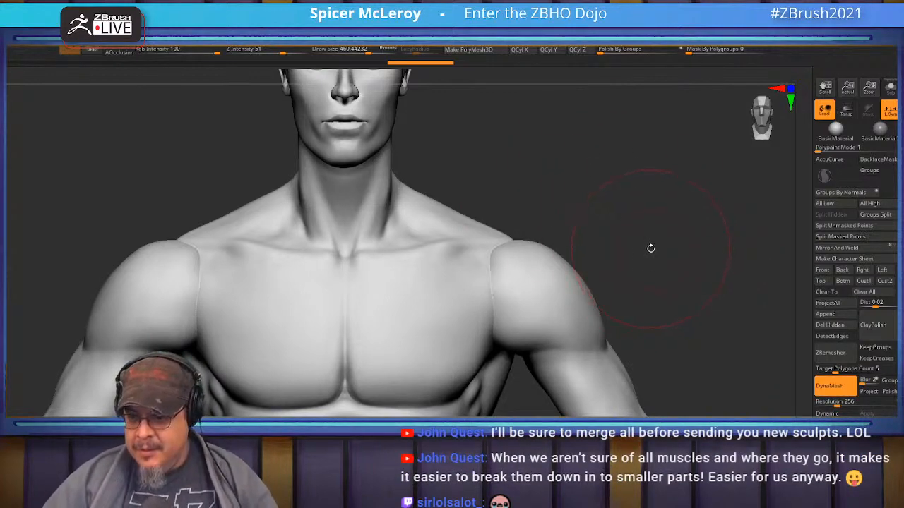
drag(637, 258, 484, 291)
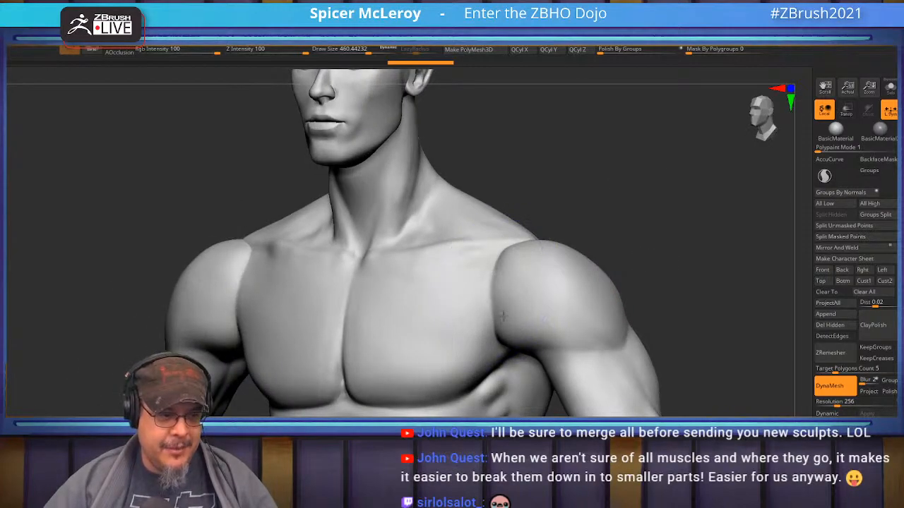
drag(706, 309, 632, 311)
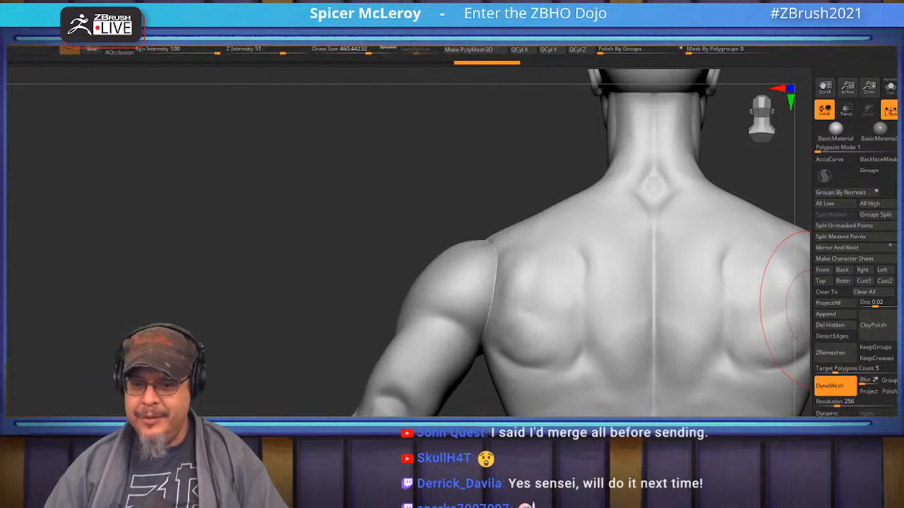
Carve creases along the side of the ribcage and below the shoulder blade with the DamStandard brush.
drag(357, 293, 464, 278)
mouse_move(666, 285)
alt+mouse_down()
mouse_move(698, 284)
mouse_move(710, 304)
mouse_move(688, 289)
mouse_move(702, 289)
mouse_move(714, 255)
mouse_move(629, 210)
mouse_move(686, 282)
mouse_move(591, 277)
mouse_move(654, 238)
mouse_move(664, 251)
mouse_move(559, 254)
mouse_move(459, 238)
alt+mouse_up()
key(b)
key(c)
key(b)
mouse_move(584, 289)
alt+right_down()
mouse_move(563, 301)
mouse_move(545, 287)
mouse_move(535, 317)
mouse_move(570, 226)
mouse_move(659, 268)
alt+right_up()
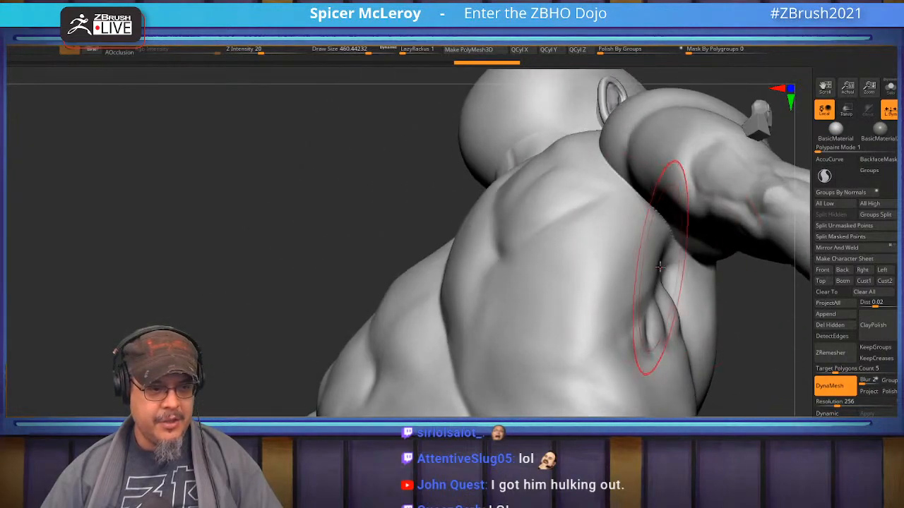
key(b)
key(d)
key(s)
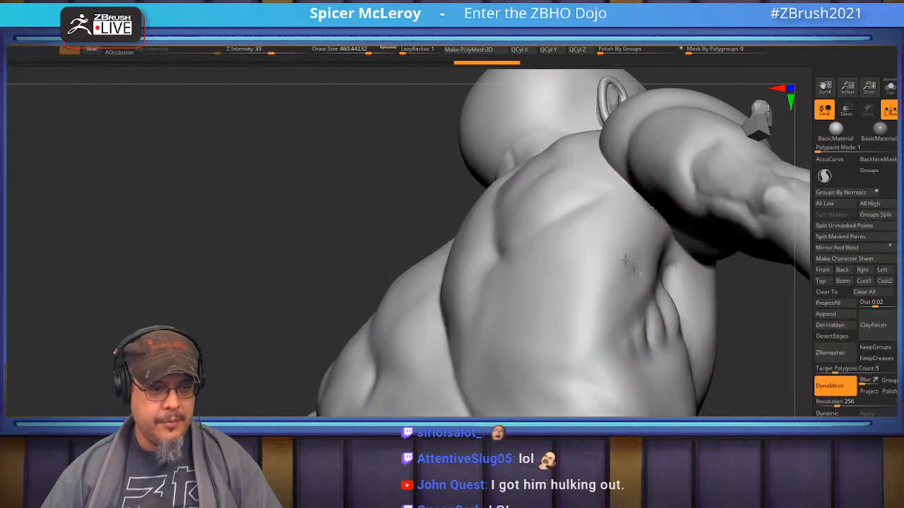
drag(575, 274, 443, 345)
mouse_move(634, 256)
right_down()
mouse_move(569, 282)
mouse_move(623, 217)
right_up()
Shape the muscle mass on the flank below the armpit with a brush size of about 460.
key(b)
key(m)
key(v)
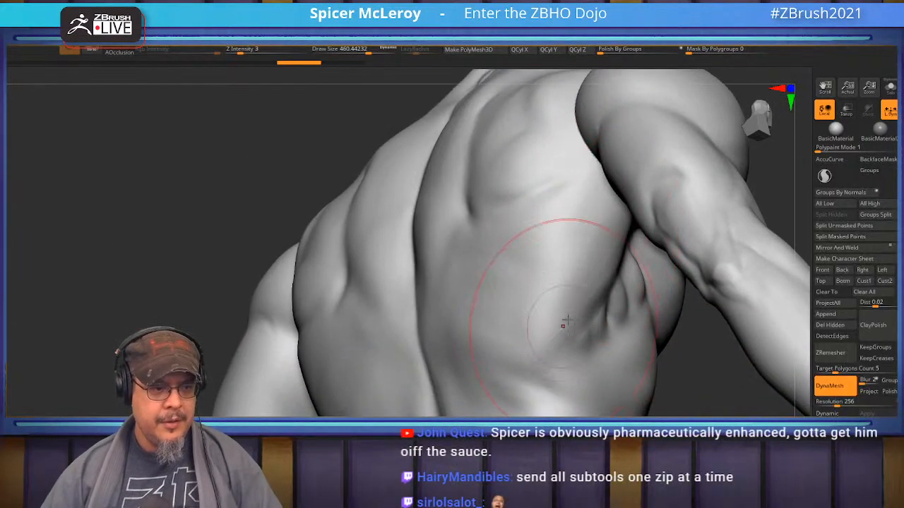
mouse_move(554, 309)
right_down()
mouse_move(579, 304)
mouse_move(550, 275)
right_up()
drag(542, 297, 519, 357)
Block in the outer edge of the lat down the flank with ClayBuildup, reducing the brush size to about 400.
key(b)
key(c)
key(b)
drag(570, 207, 519, 315)
key(s)
drag(543, 260, 541, 262)
drag(562, 189, 518, 341)
Reduce the brush size to about 293 and extend the lat's clay strokes down to the lower back above the hips.
key(s)
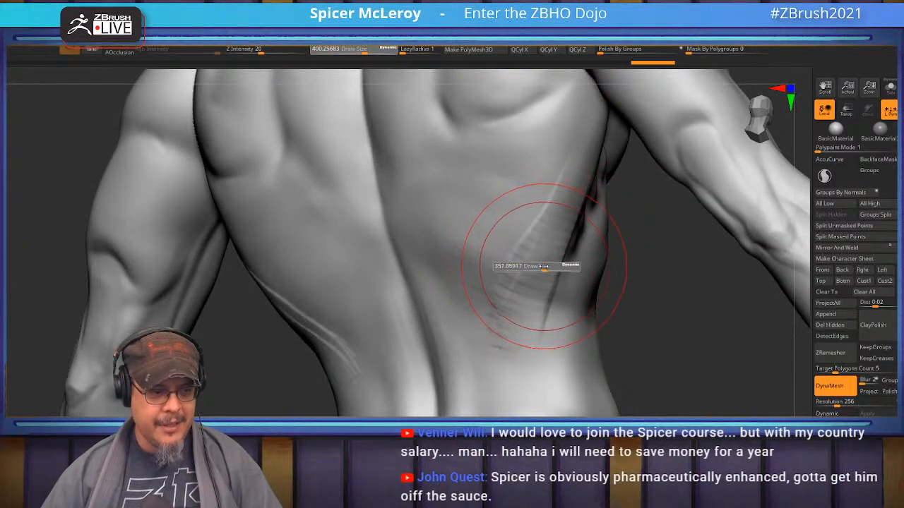
drag(542, 267, 535, 267)
right_drag(585, 262, 615, 238)
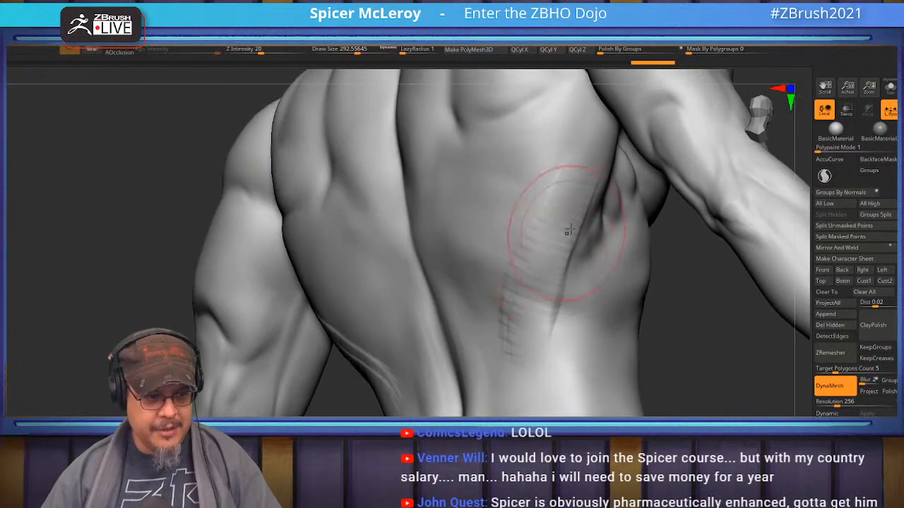
drag(586, 212, 518, 387)
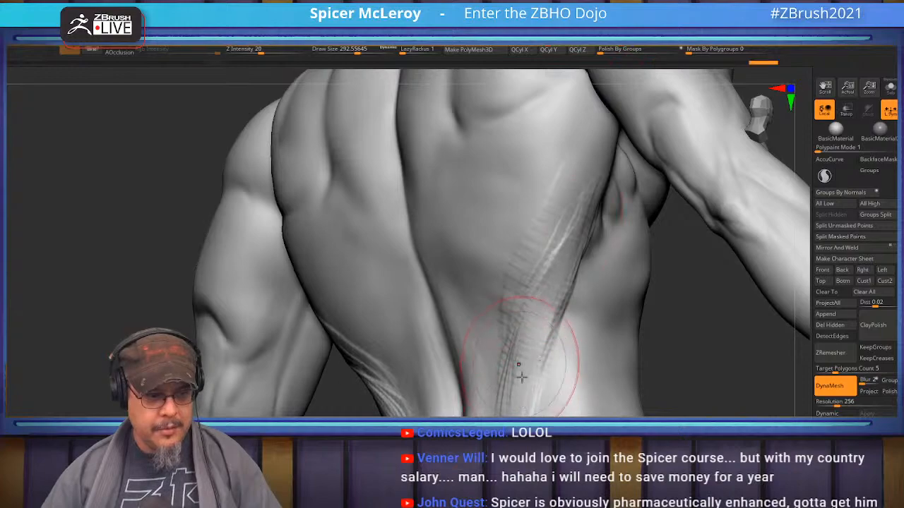
mouse_move(650, 357)
right_down()
mouse_move(640, 389)
mouse_move(520, 343)
right_up()
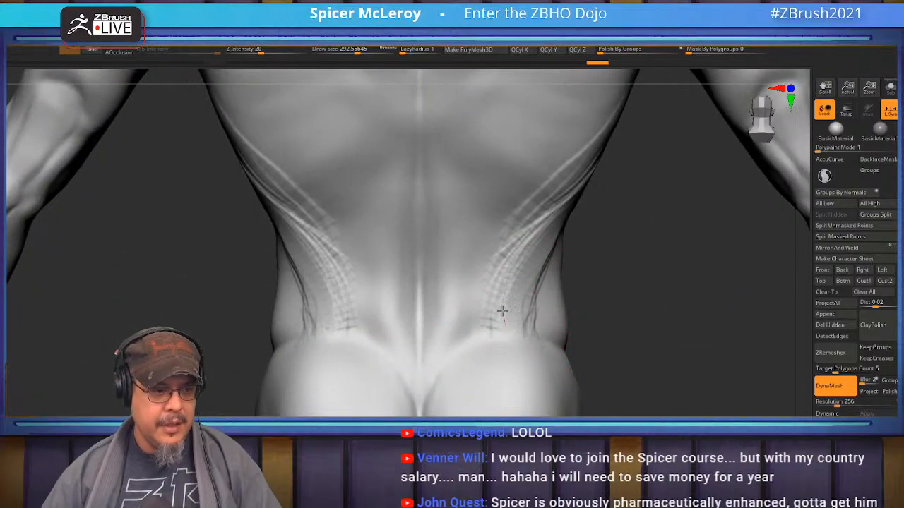
Add clay strokes on top of the shoulders where the shoulder blades meet the deltoids, with a brush size of about 234.
right_drag(620, 232, 537, 169)
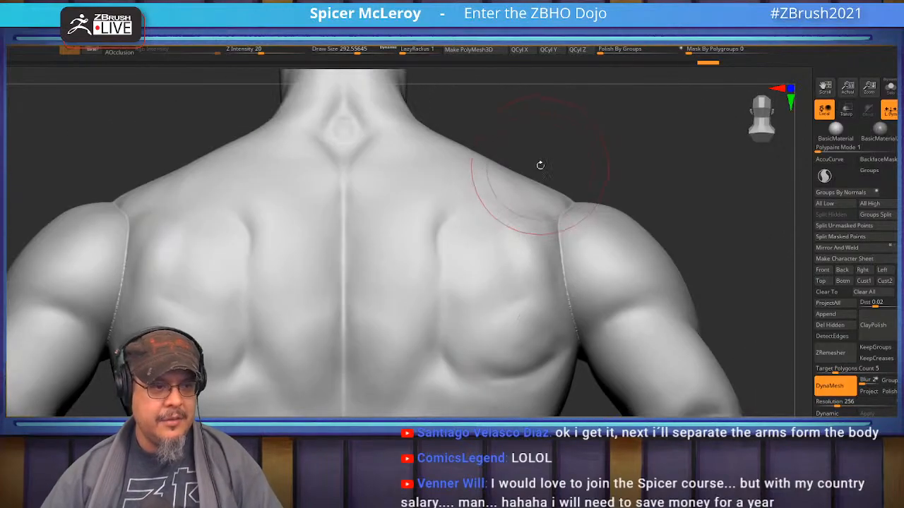
mouse_move(577, 203)
right_down()
mouse_move(561, 285)
mouse_move(525, 293)
right_up()
key(b)
key(c)
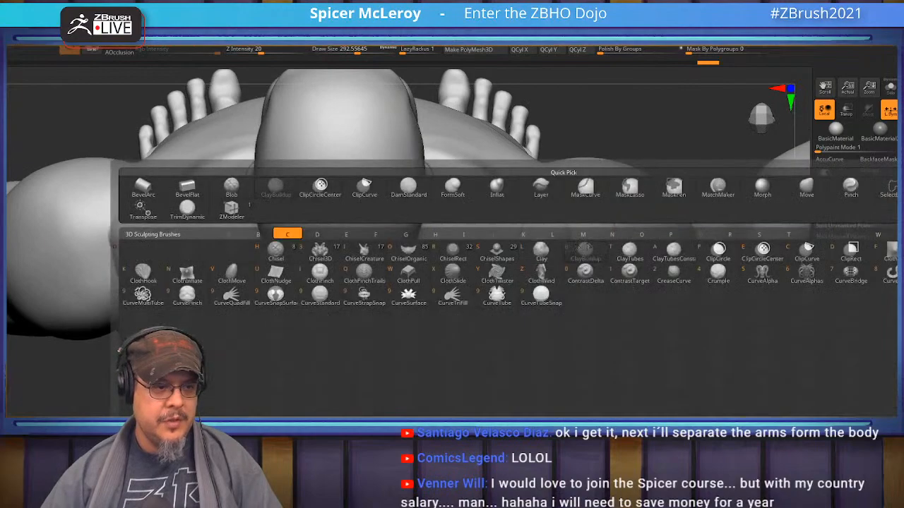
key(t)
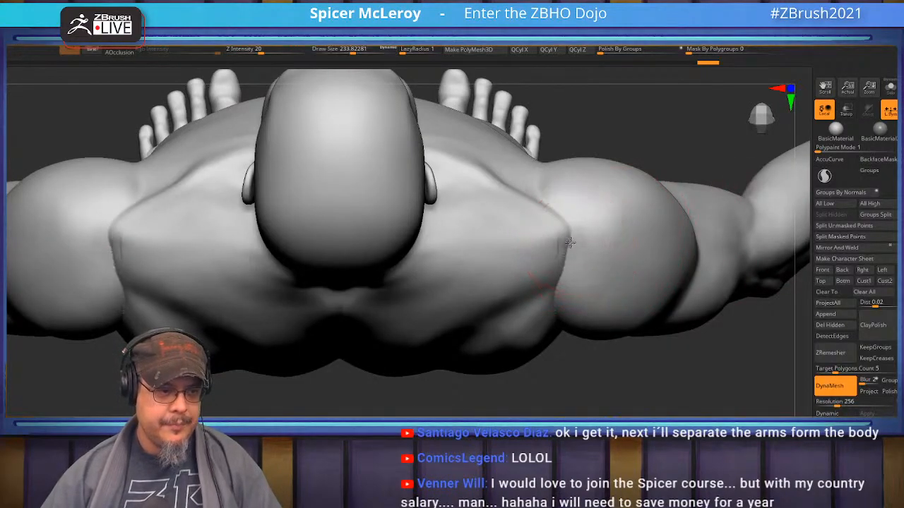
drag(570, 244, 560, 253)
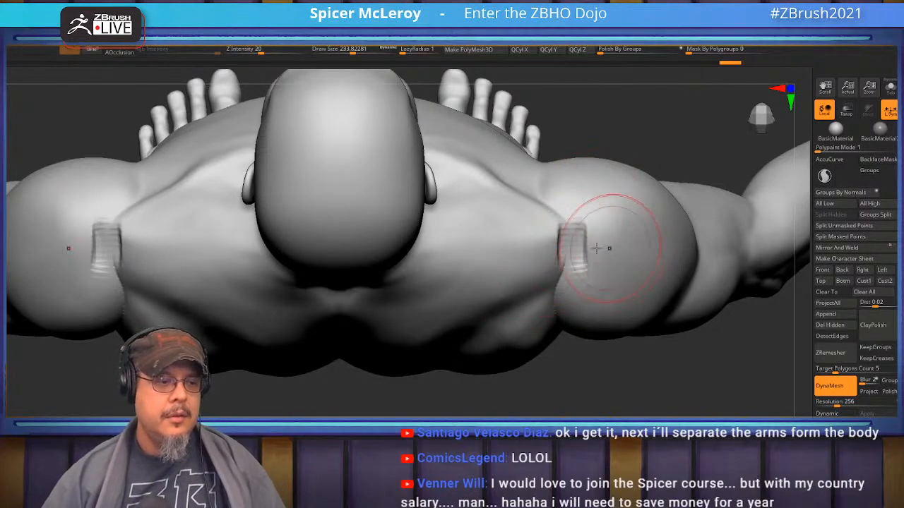
drag(566, 223, 556, 256)
Carve the spine and inner border of the shoulder blades with the DamStandard brush.
mouse_move(557, 255)
right_down()
mouse_move(563, 219)
mouse_move(591, 177)
right_up()
key(b)
key(d)
key(s)
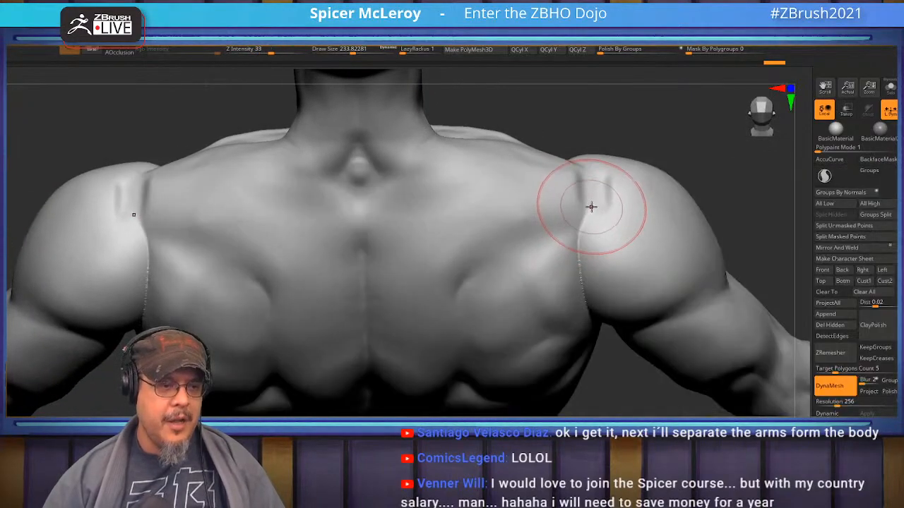
drag(595, 206, 467, 265)
drag(527, 239, 459, 272)
right_drag(465, 251, 473, 188)
mouse_move(471, 234)
mouse_down()
mouse_move(460, 301)
mouse_move(465, 281)
mouse_move(474, 390)
mouse_move(583, 322)
mouse_up()
Try a diagonal crease from the shoulder blade's lower edge across to the deltoid, and undo the last strokes.
drag(517, 374, 598, 315)
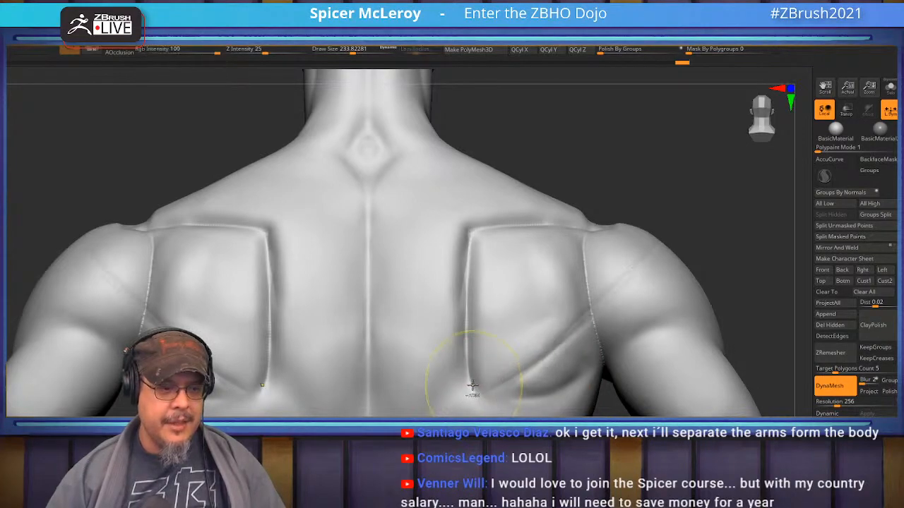
key(ctrl+z)
key(ctrl+z)
key(ctrl+z)
Flatten the surface inside the shoulder blade outlines with a brush size of about 408.
right_drag(478, 365, 485, 315)
key(b)
key(m)
key(v)
right_drag(558, 281, 573, 271)
key(s)
drag(507, 299, 549, 278)
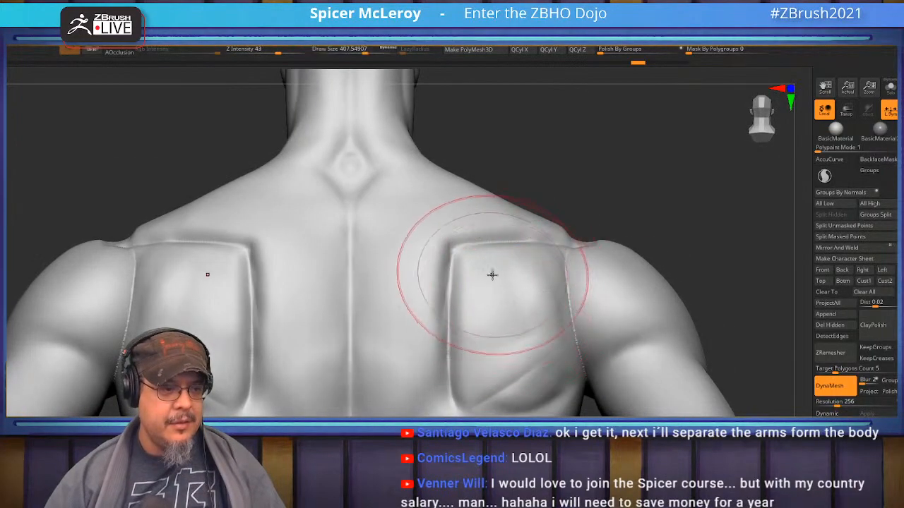
drag(488, 269, 487, 385)
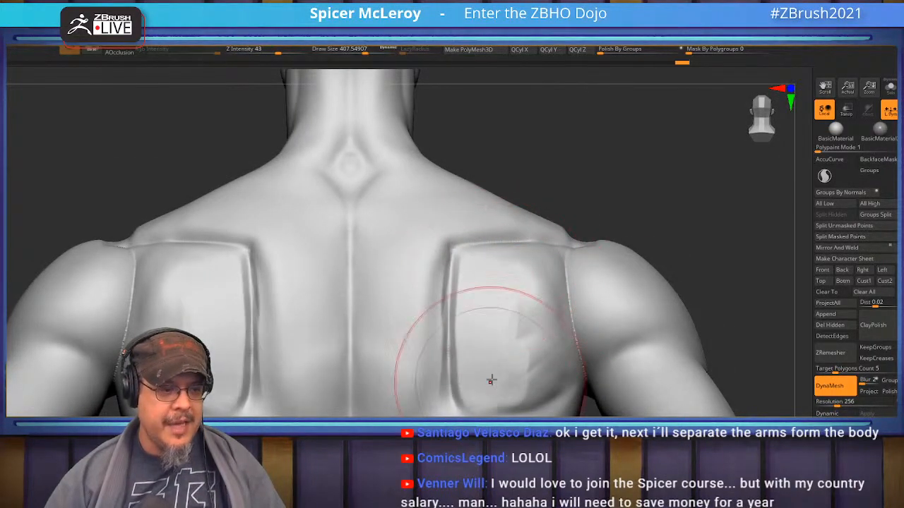
drag(513, 282, 527, 355)
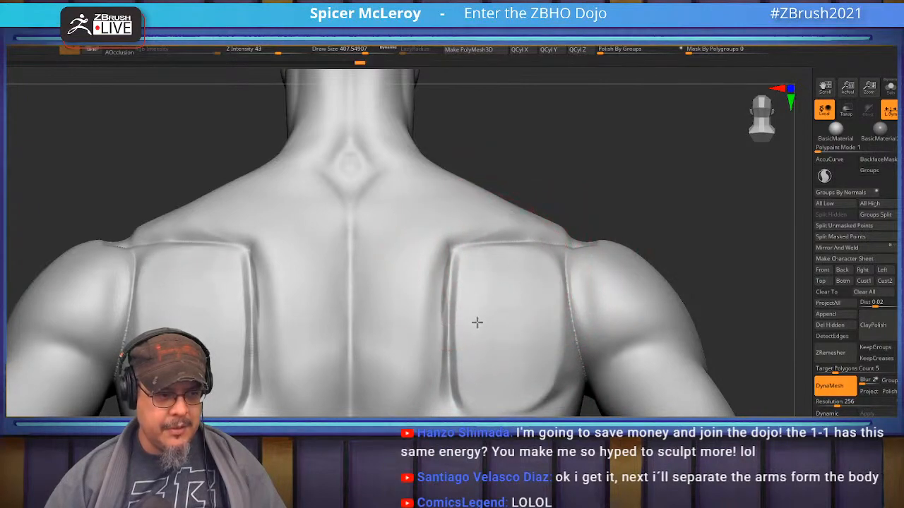
Smooth the flattened shoulder blades and their carved borders.
key(shift)
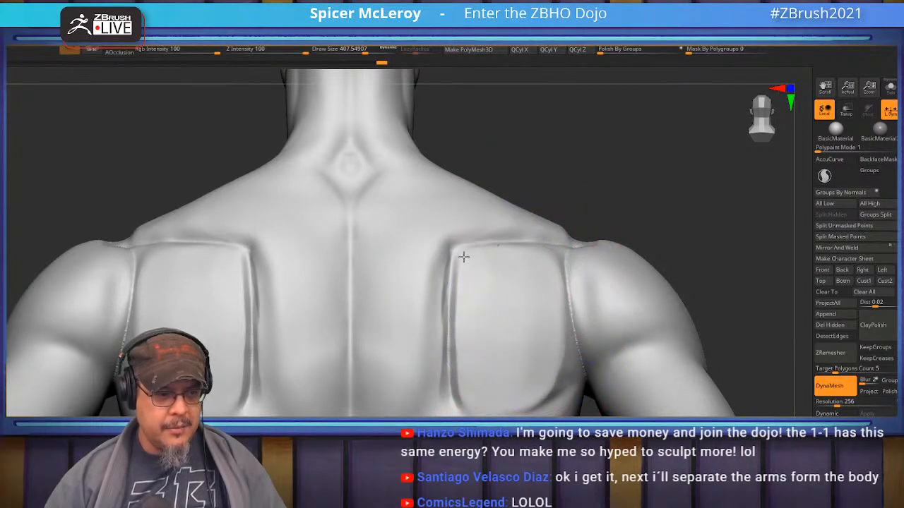
drag(720, 234, 466, 279)
drag(528, 268, 510, 266)
Examine the shoulder blades and upper shoulder shapes from the side and back.
mouse_move(510, 266)
right_down()
mouse_move(464, 274)
mouse_move(479, 273)
mouse_move(469, 305)
right_up()
key(b)
key(m)
key(v)
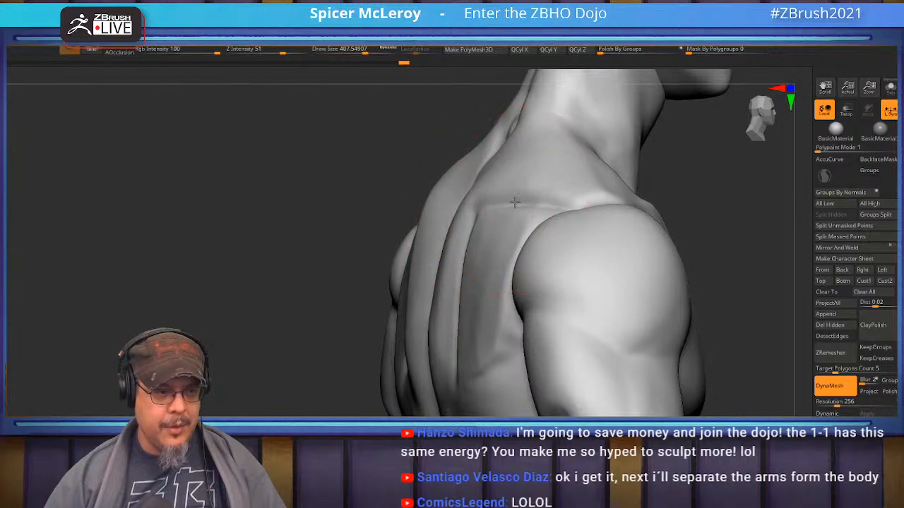
shift+right_drag(507, 225, 486, 264)
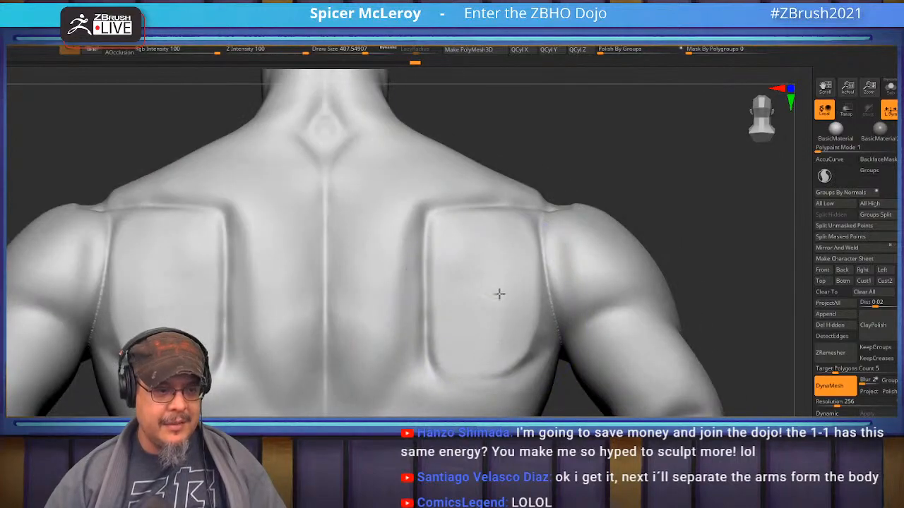
alt+right_drag(584, 232, 484, 288)
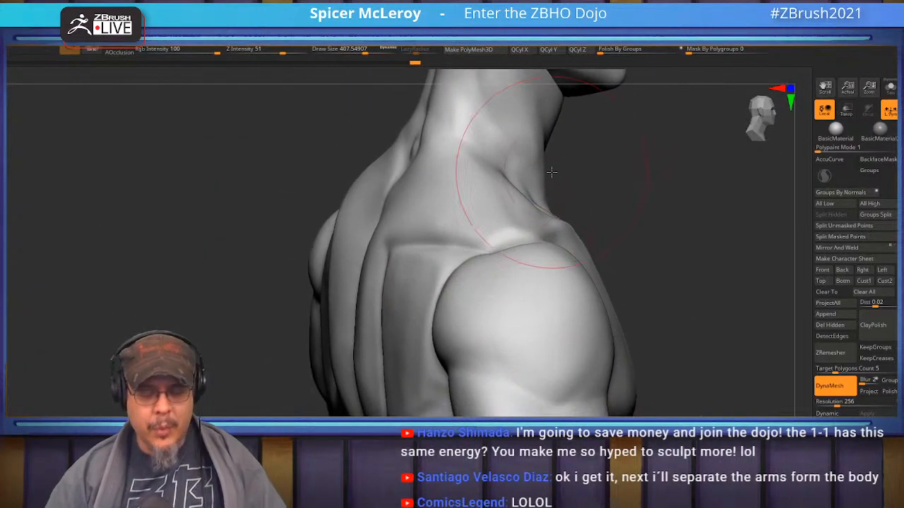
right_drag(541, 285, 567, 275)
key(n)
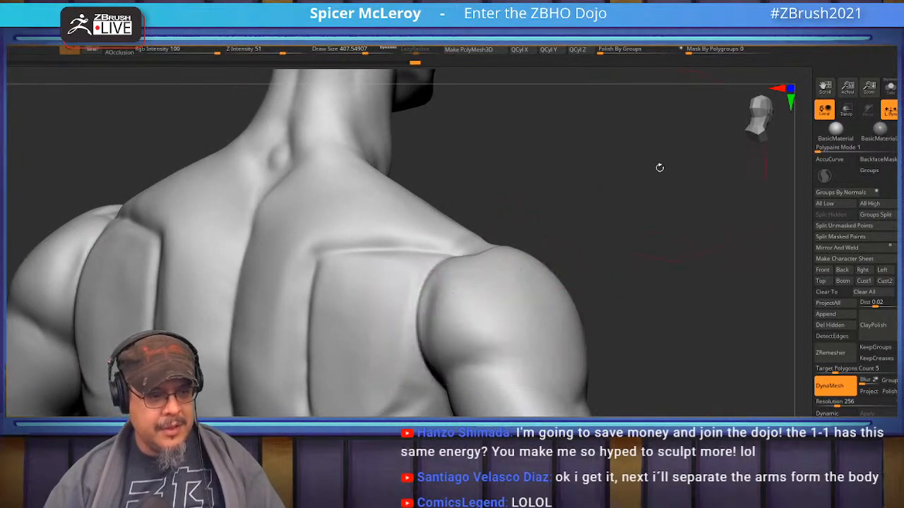
Build up the rear deltoid onto the shoulder blade with ClayBuildup at a brush size of about 280, and smooth the strokes.
key(b)
key(c)
key(b)
alt+right_drag(442, 297, 480, 342)
key(s)
drag(487, 346, 479, 344)
mouse_move(481, 325)
right_down()
mouse_move(514, 309)
mouse_move(495, 313)
right_up()
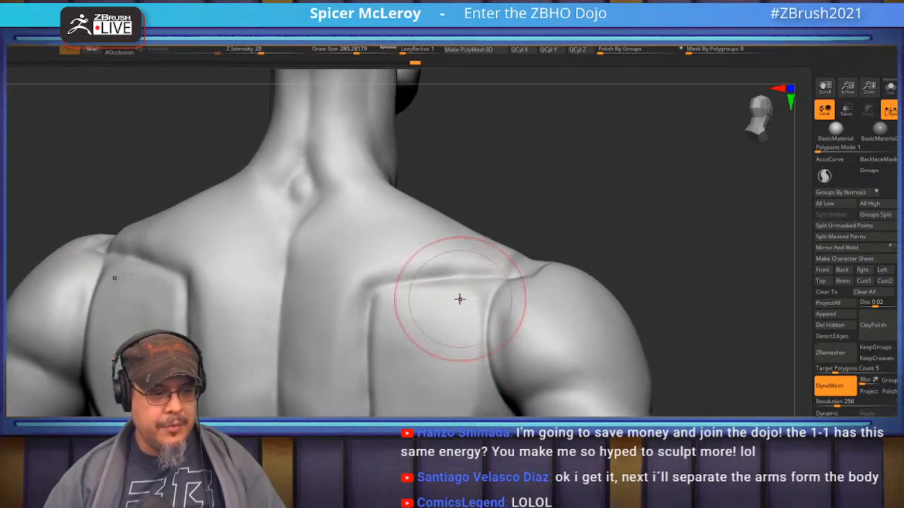
mouse_move(605, 386)
mouse_down()
mouse_move(477, 344)
mouse_move(479, 315)
mouse_move(467, 312)
mouse_move(486, 357)
mouse_move(519, 364)
mouse_up()
mouse_move(470, 317)
mouse_down()
mouse_move(505, 368)
mouse_move(494, 312)
mouse_move(527, 306)
mouse_move(463, 325)
mouse_move(502, 353)
mouse_move(518, 316)
mouse_move(497, 365)
mouse_move(505, 316)
mouse_up()
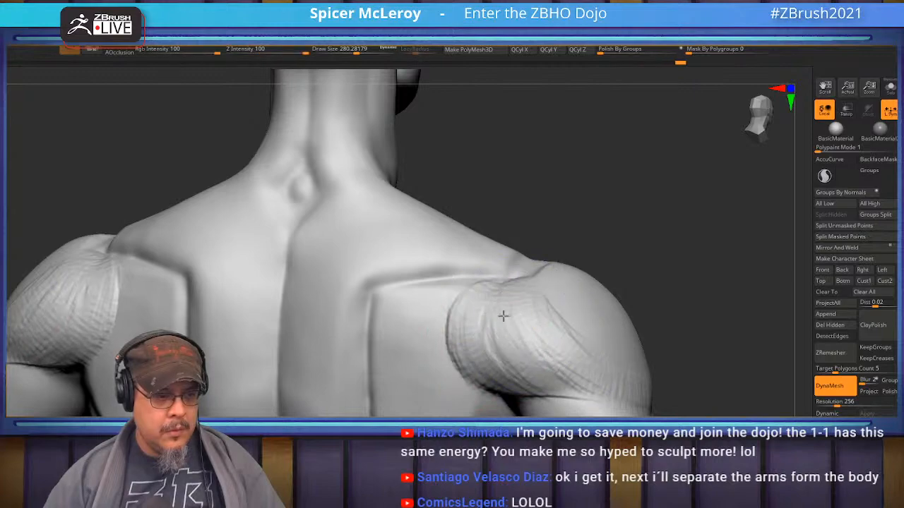
Add clay muscle strokes across the upper shoulder blade toward the rear deltoid, and smooth the deltoid's surface.
drag(397, 327, 444, 353)
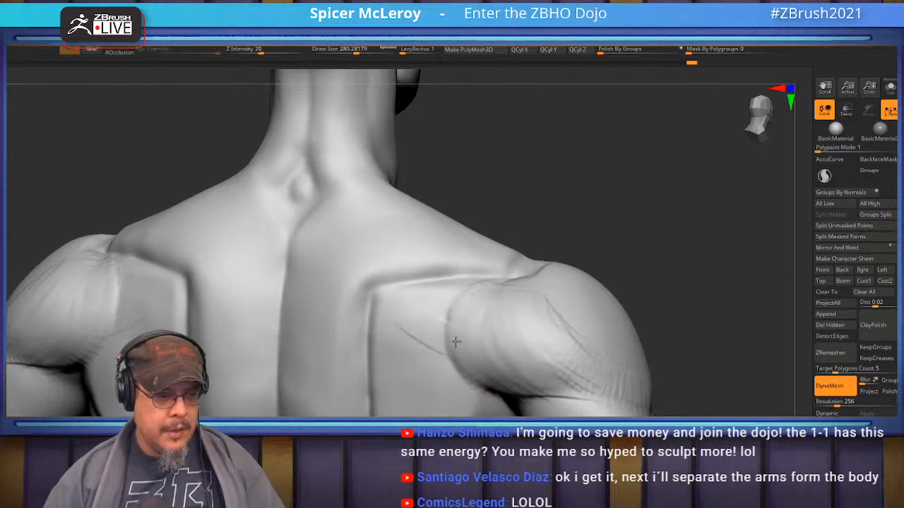
drag(417, 289, 469, 291)
drag(393, 311, 421, 309)
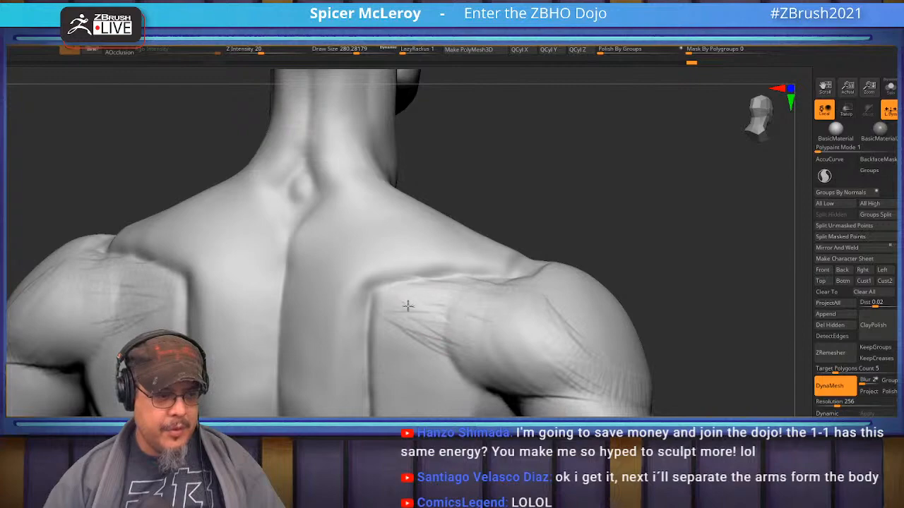
mouse_move(485, 365)
mouse_down()
mouse_move(475, 292)
mouse_move(600, 381)
mouse_up()
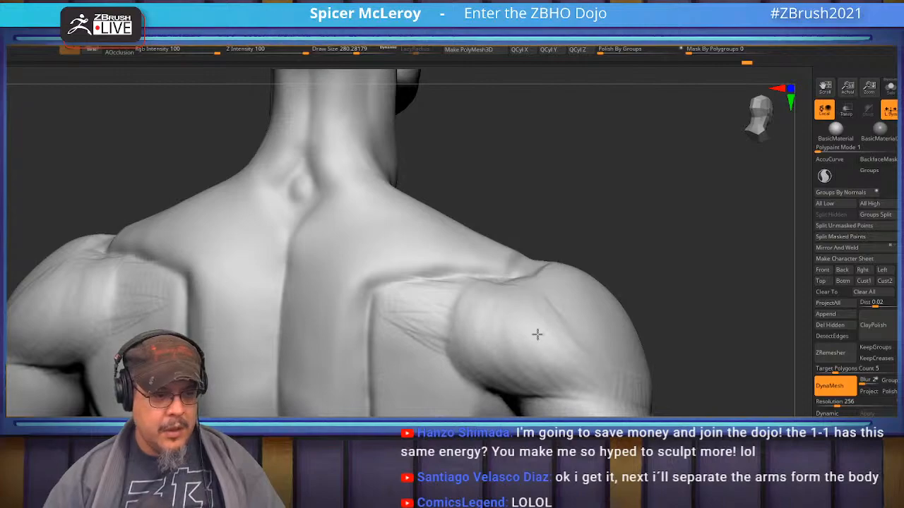
Build up the front deltoid with ClayBuildup strokes running from the collarbone diagonally down toward the outer arm.
mouse_move(626, 380)
mouse_down()
mouse_move(593, 264)
mouse_move(502, 272)
mouse_move(458, 303)
mouse_move(495, 299)
mouse_move(541, 232)
mouse_move(517, 279)
mouse_up()
drag(561, 217, 519, 279)
drag(563, 214, 513, 282)
drag(562, 221, 495, 315)
mouse_move(551, 274)
mouse_down()
mouse_move(488, 335)
mouse_move(500, 345)
mouse_up()
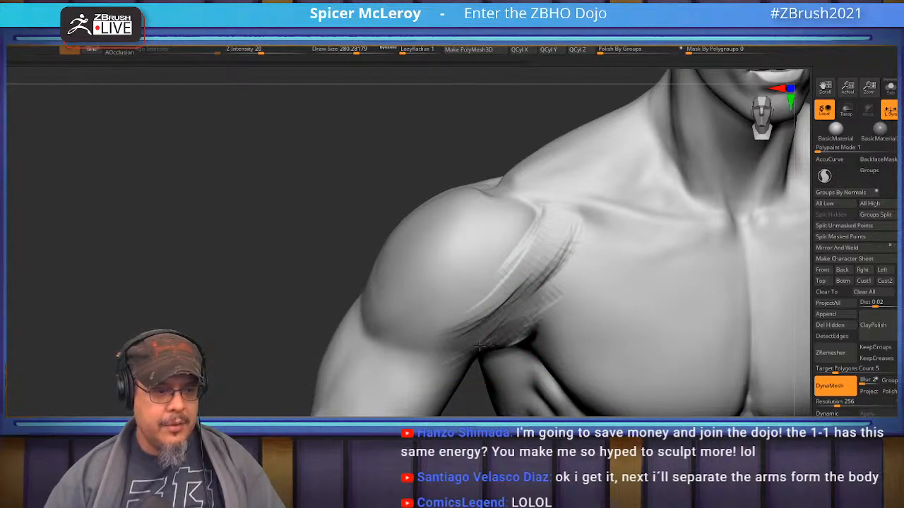
right_drag(485, 247, 519, 277)
mouse_move(550, 246)
mouse_down()
mouse_move(494, 319)
mouse_move(460, 319)
mouse_up()
mouse_move(428, 345)
right_down()
mouse_move(476, 268)
mouse_move(449, 242)
right_up()
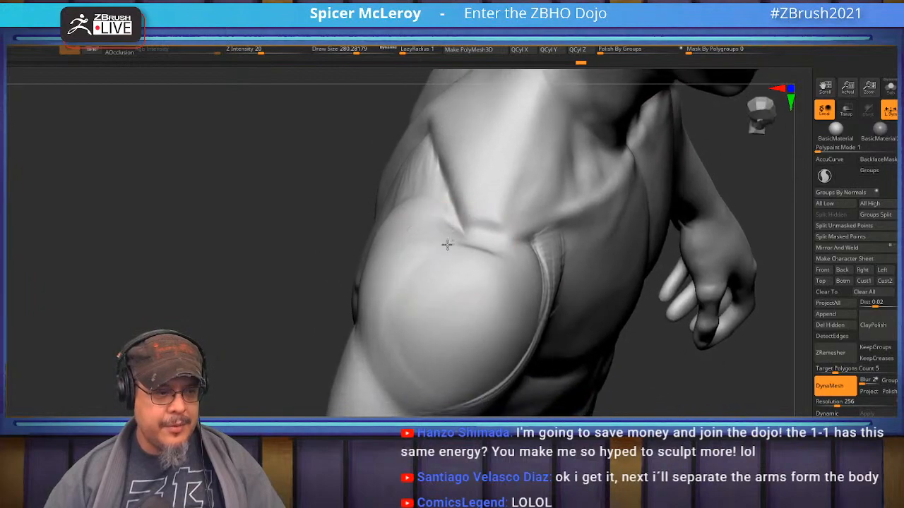
Add clay strokes to the side deltoid, tapering from the top of the shoulder to a point on the upper arm.
mouse_move(393, 308)
right_down()
mouse_move(412, 283)
mouse_move(615, 276)
mouse_move(558, 285)
mouse_move(523, 269)
mouse_move(579, 327)
mouse_move(575, 344)
mouse_move(434, 290)
right_up()
key(f)
right_drag(438, 381, 487, 262)
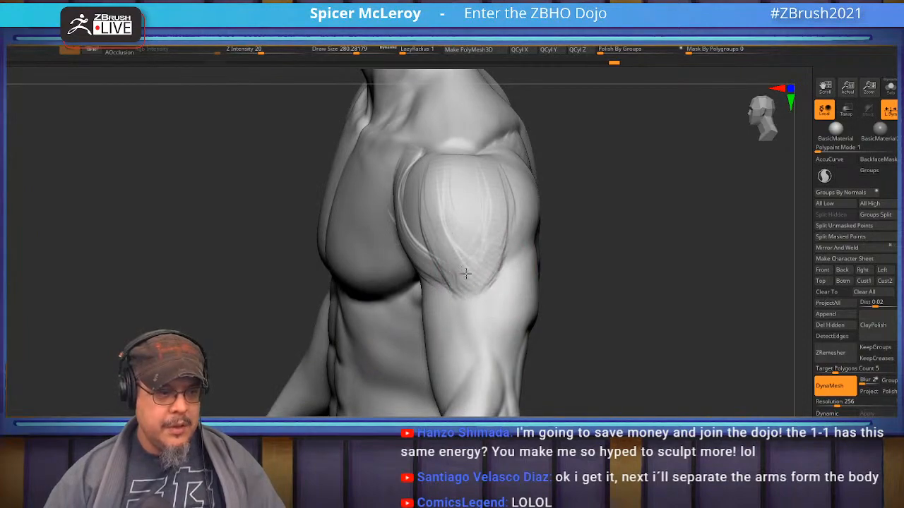
right_drag(618, 228, 424, 232)
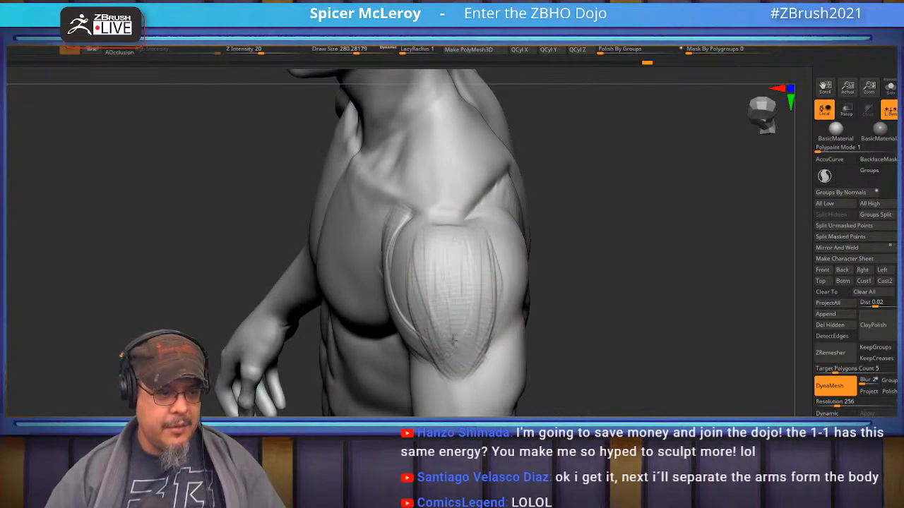
right_drag(611, 313, 532, 300)
Fill in the front armpit beneath the deltoid with clay strokes and carve its crease with DamStandard.
right_drag(625, 247, 524, 233)
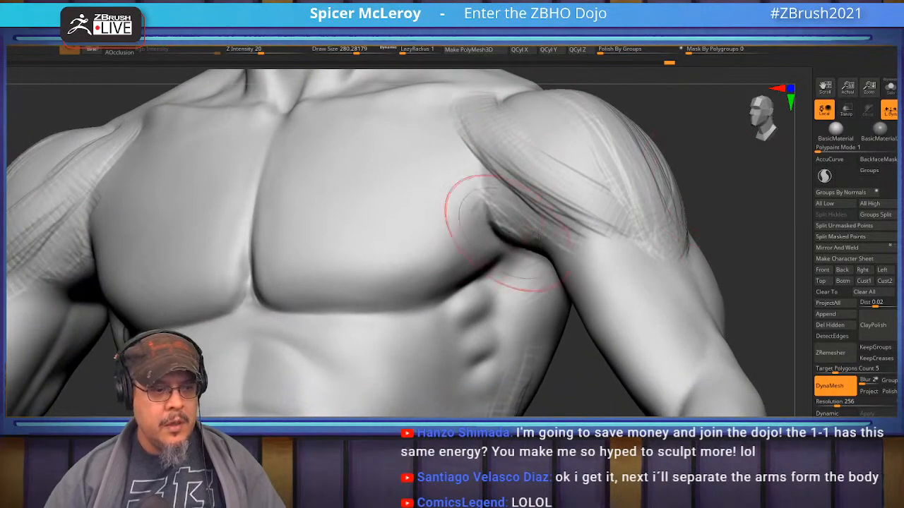
mouse_move(513, 235)
mouse_down()
mouse_move(468, 246)
mouse_move(488, 244)
mouse_up()
drag(554, 230, 487, 240)
key(b)
key(d)
key(s)
mouse_move(550, 246)
mouse_down()
mouse_move(652, 254)
mouse_move(561, 239)
mouse_up()
Lay ClayBuildup strokes across the upper chest from the collarbone and sternum toward the armpit, tucking under the front deltoid.
mouse_move(434, 298)
alt+right_down()
mouse_move(406, 343)
mouse_move(445, 339)
alt+right_up()
key(b)
key(c)
key(b)
drag(452, 220, 454, 274)
alt+right_drag(454, 274, 464, 322)
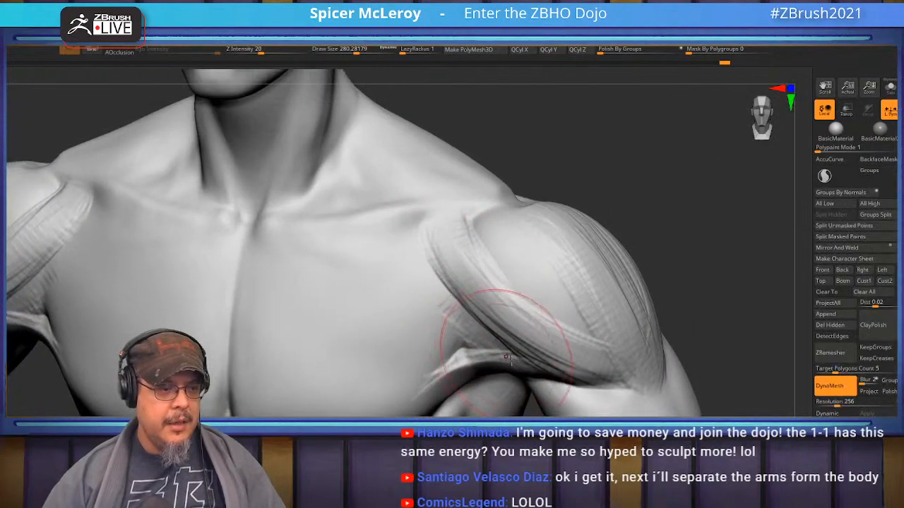
drag(397, 265, 500, 353)
mouse_move(368, 257)
mouse_down()
mouse_move(370, 273)
mouse_move(500, 357)
mouse_up()
mouse_move(274, 238)
mouse_down()
mouse_move(487, 355)
mouse_move(480, 357)
mouse_up()
drag(311, 270, 502, 356)
drag(325, 272, 443, 329)
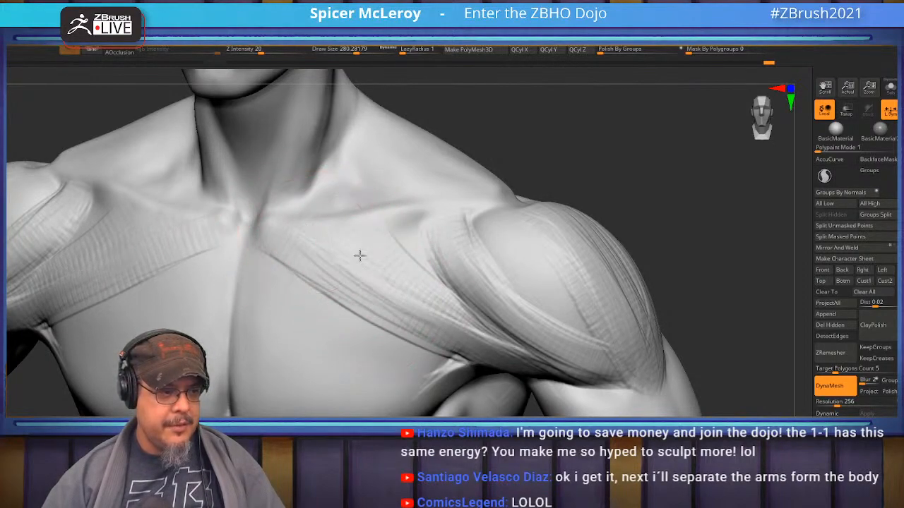
drag(347, 225, 464, 333)
drag(284, 241, 447, 338)
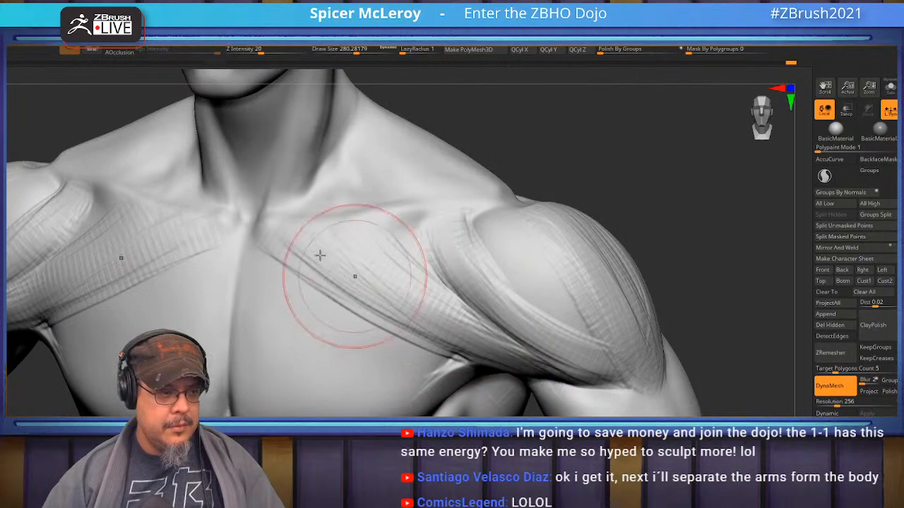
Smooth the clay strokes on the outer chest and front deltoid.
shift+drag(403, 281, 486, 335)
shift+drag(502, 285, 558, 356)
right_drag(430, 336, 666, 282)
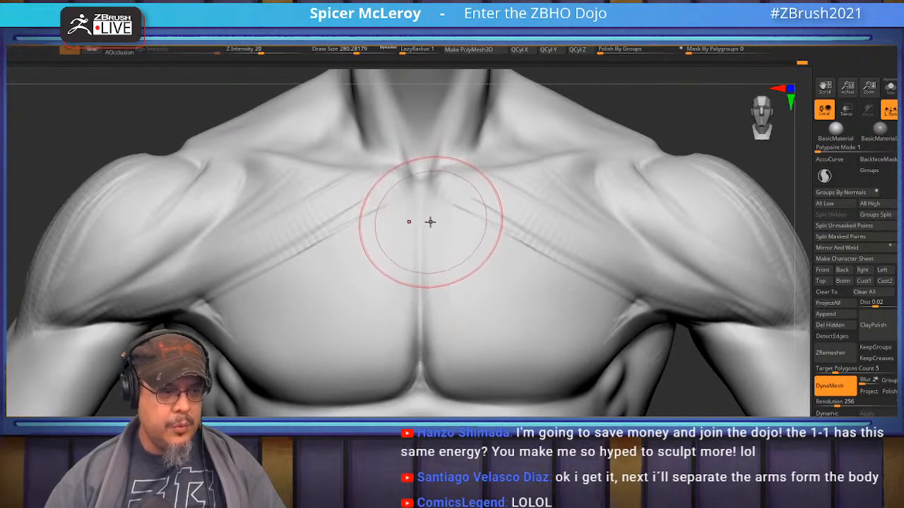
Add clay strokes along both sides of the sternum and, at a brush size of about 172, below the collarbones.
key(s)
drag(423, 203, 420, 193)
drag(420, 247, 419, 356)
drag(416, 205, 425, 344)
key(s)
drag(446, 211, 451, 211)
drag(594, 202, 514, 184)
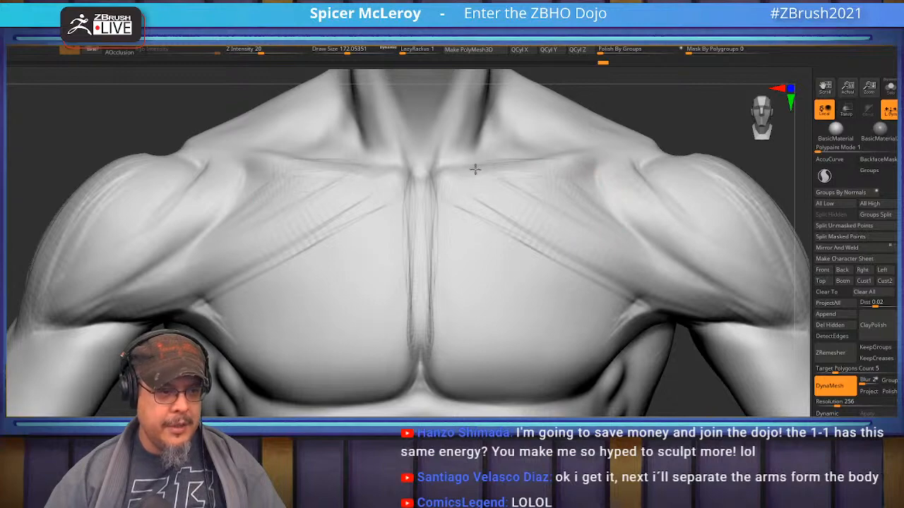
Build up the upper pectorals and their inner edges along the sternum at a brush size of about 251.
key(s)
mouse_move(481, 172)
mouse_down()
mouse_move(487, 170)
mouse_move(478, 171)
mouse_up()
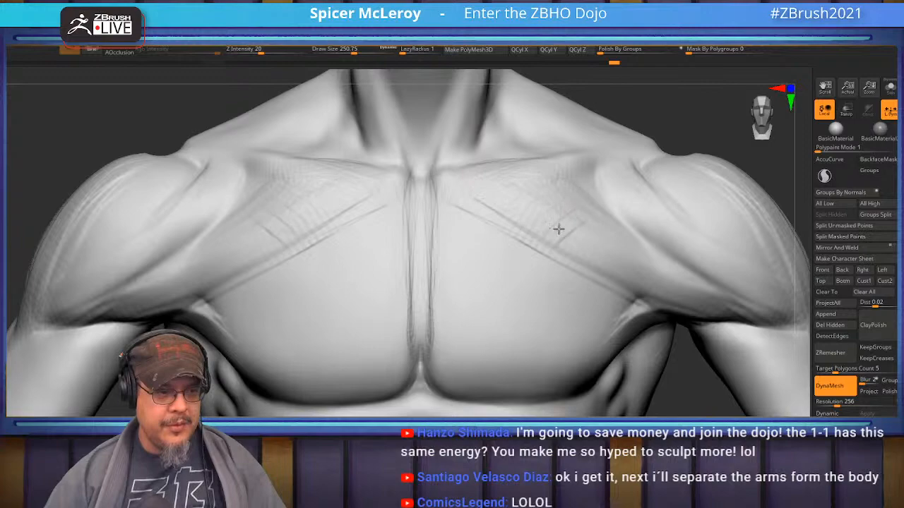
drag(607, 253, 627, 281)
mouse_move(468, 205)
mouse_down()
mouse_move(461, 189)
mouse_move(529, 165)
mouse_move(587, 168)
mouse_up()
mouse_move(436, 228)
mouse_down()
mouse_move(440, 202)
mouse_move(437, 312)
mouse_up()
drag(437, 312, 437, 279)
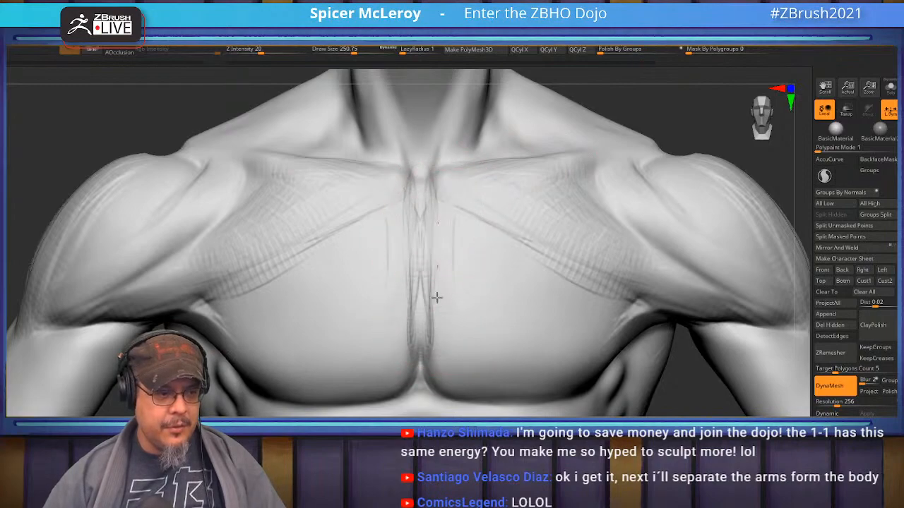
Sculpt fanning muscle fibres across the middle and lower pectorals from the sternum toward the armpits.
mouse_move(455, 359)
mouse_down()
mouse_move(631, 311)
mouse_move(459, 363)
mouse_move(635, 332)
mouse_up()
mouse_move(525, 343)
mouse_down()
mouse_move(557, 319)
mouse_move(529, 315)
mouse_up()
mouse_move(461, 303)
mouse_down()
mouse_move(560, 290)
mouse_move(439, 300)
mouse_up()
mouse_move(469, 156)
mouse_down()
mouse_move(440, 262)
mouse_move(598, 292)
mouse_up()
mouse_move(537, 263)
mouse_down()
mouse_move(457, 313)
mouse_move(478, 200)
mouse_move(493, 206)
mouse_up()
drag(587, 252, 636, 282)
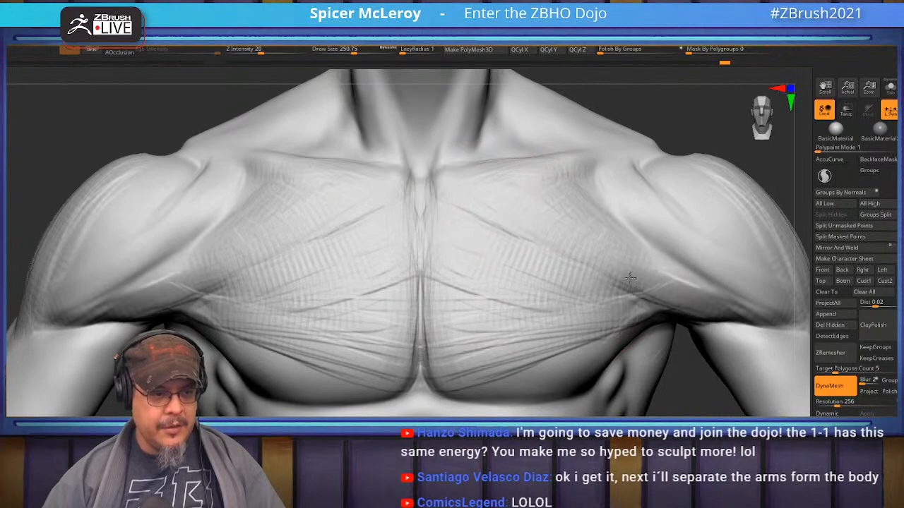
Strengthen the lower pectoral border with clay strokes running from the armpit to the base of the sternum.
mouse_move(676, 273)
right_down()
mouse_move(605, 282)
mouse_move(589, 231)
right_up()
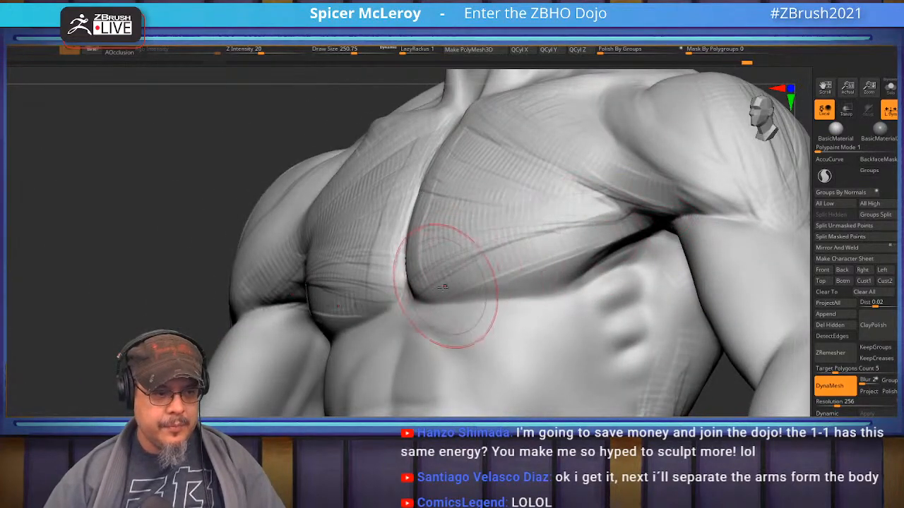
mouse_move(634, 218)
mouse_down()
mouse_move(556, 279)
mouse_move(564, 269)
mouse_up()
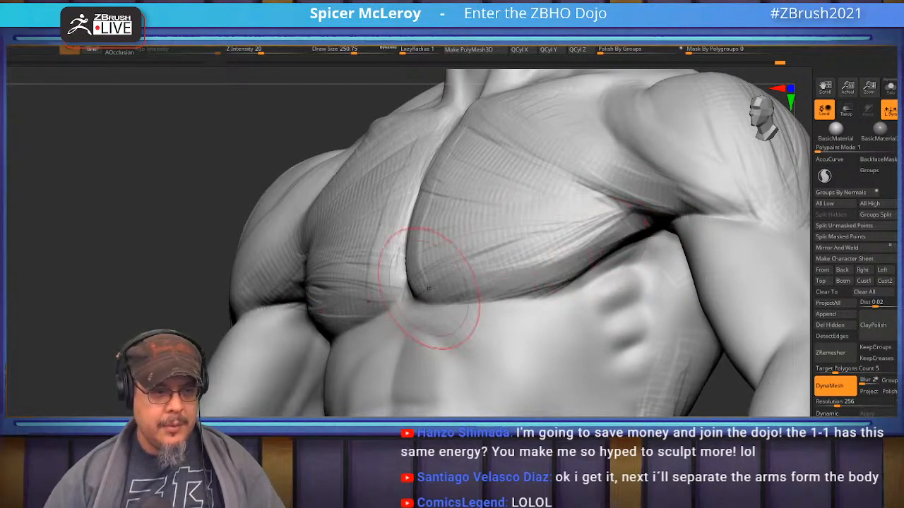
drag(501, 266, 453, 275)
drag(594, 209, 445, 266)
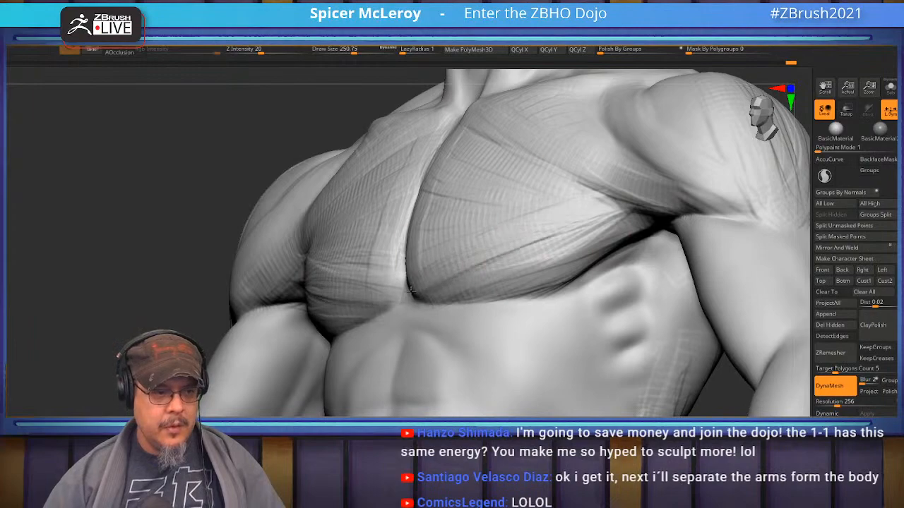
mouse_move(577, 214)
right_down()
mouse_move(625, 205)
mouse_move(608, 230)
right_up()
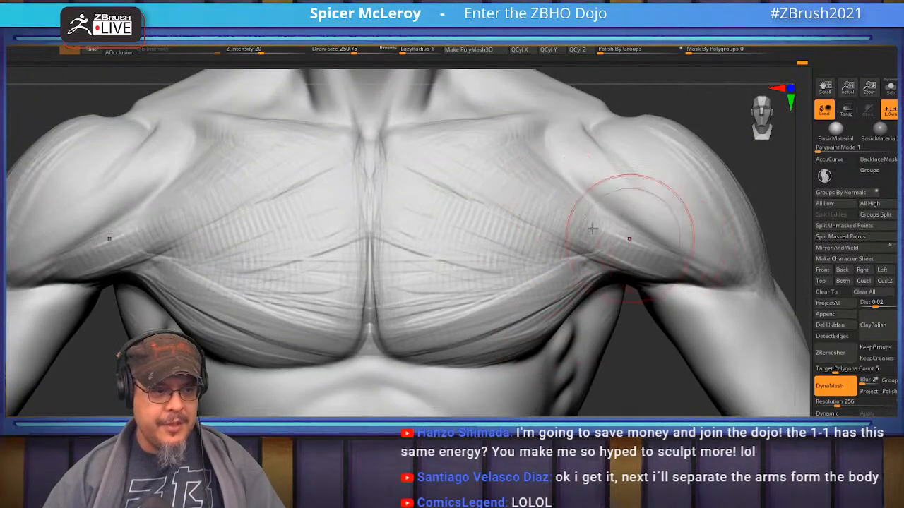
mouse_move(500, 308)
alt+right_down()
mouse_move(518, 234)
mouse_move(535, 254)
alt+right_up()
drag(464, 266, 446, 229)
Reshape the chest's lower contour from below with the Move brush at sizes of about 550 and 415.
mouse_move(446, 241)
right_down()
mouse_move(448, 335)
mouse_move(409, 374)
mouse_move(452, 256)
mouse_move(429, 248)
mouse_move(603, 306)
right_up()
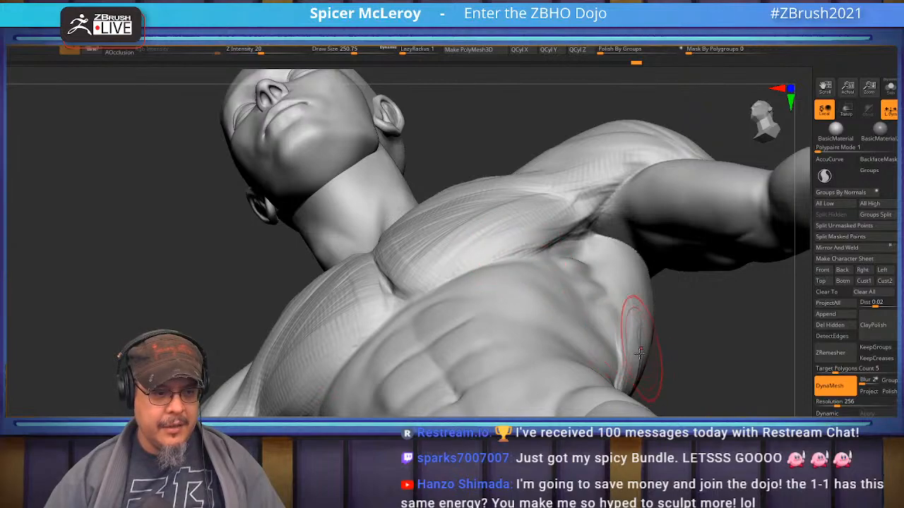
right_drag(665, 406, 678, 341)
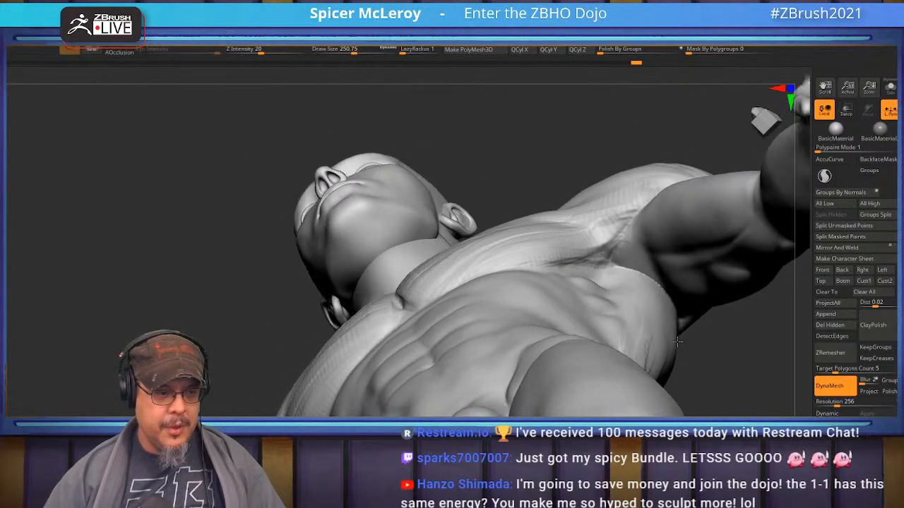
key(b)
key(m)
key(v)
key(s)
drag(499, 280, 537, 279)
drag(410, 304, 401, 295)
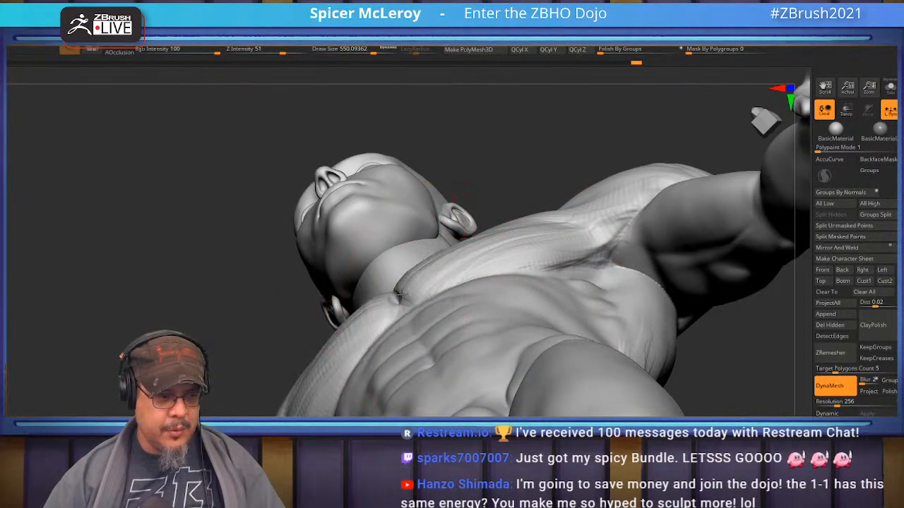
drag(472, 274, 467, 270)
drag(515, 247, 504, 243)
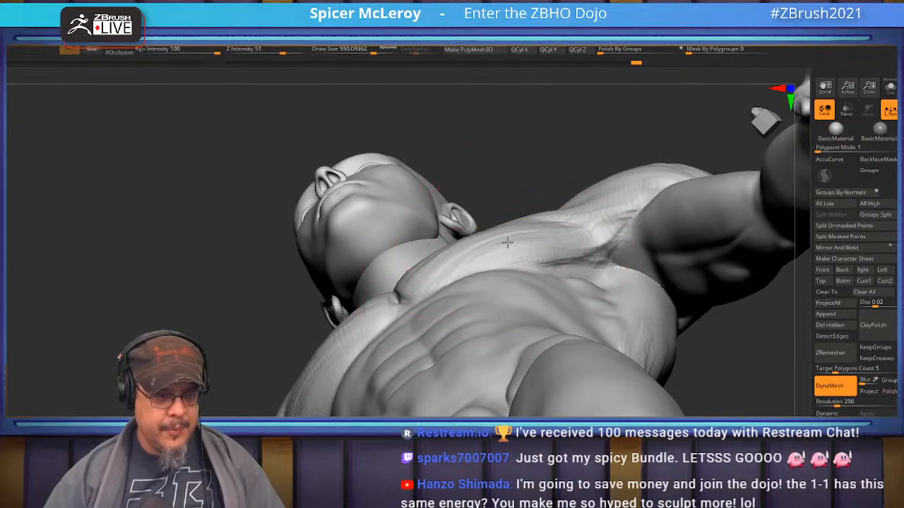
drag(525, 277, 525, 286)
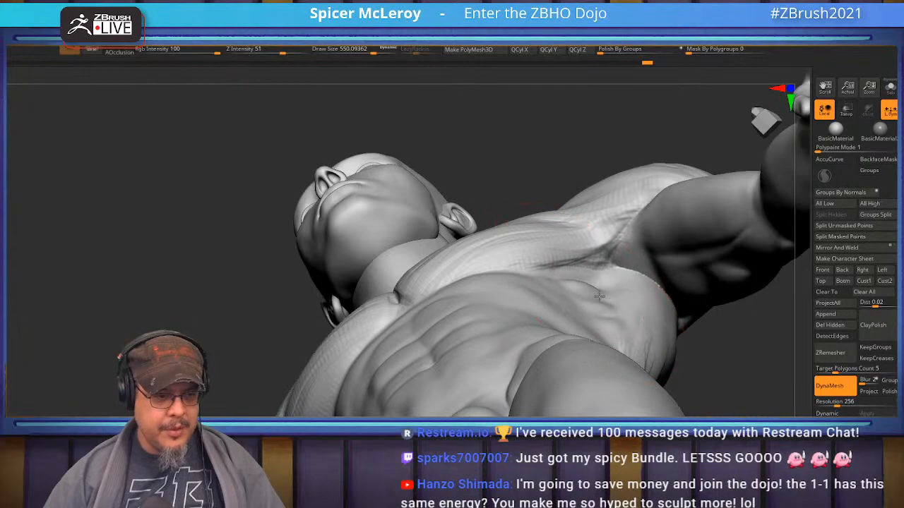
drag(499, 277, 509, 286)
drag(437, 290, 423, 298)
key(s)
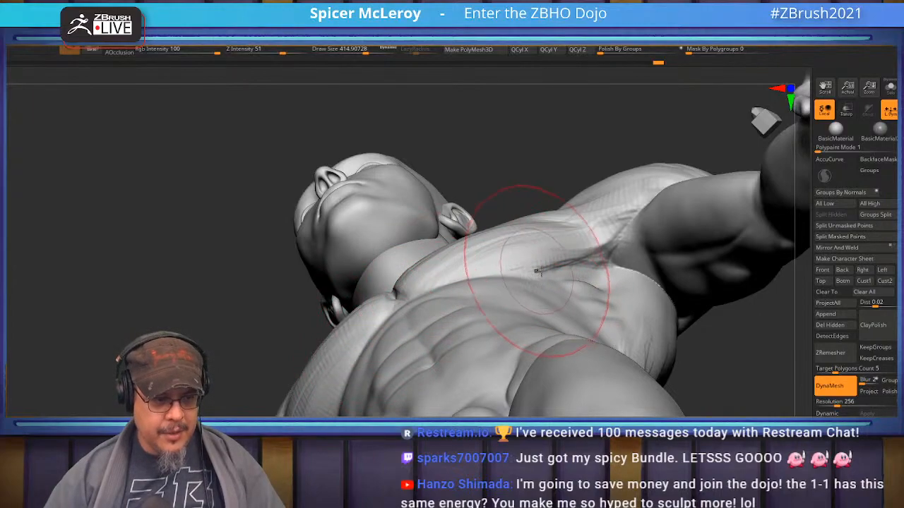
Adjust the lat and rib contour below the armpit from the front with the Move brush at a size of about 245.
mouse_move(755, 378)
mouse_down()
mouse_move(739, 380)
mouse_move(528, 189)
mouse_move(547, 271)
mouse_move(464, 324)
mouse_up()
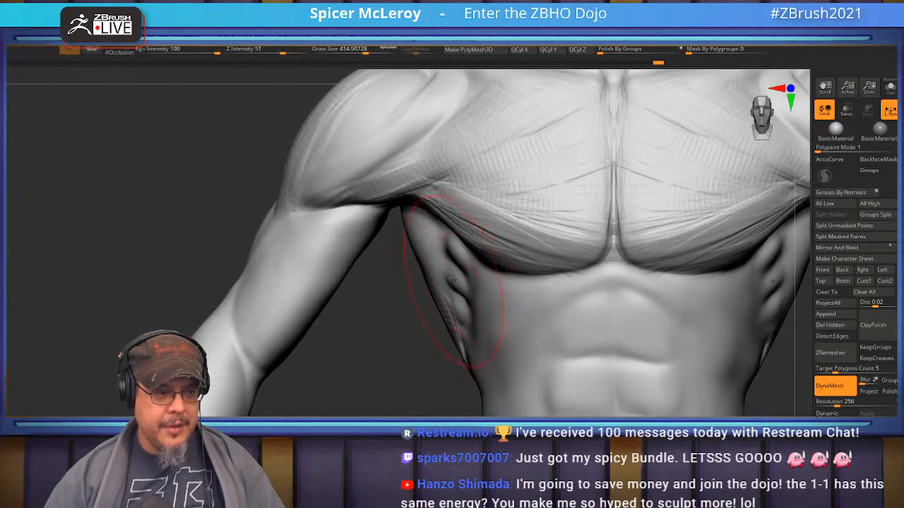
alt+right_drag(447, 250, 450, 303)
key(s)
click(438, 302)
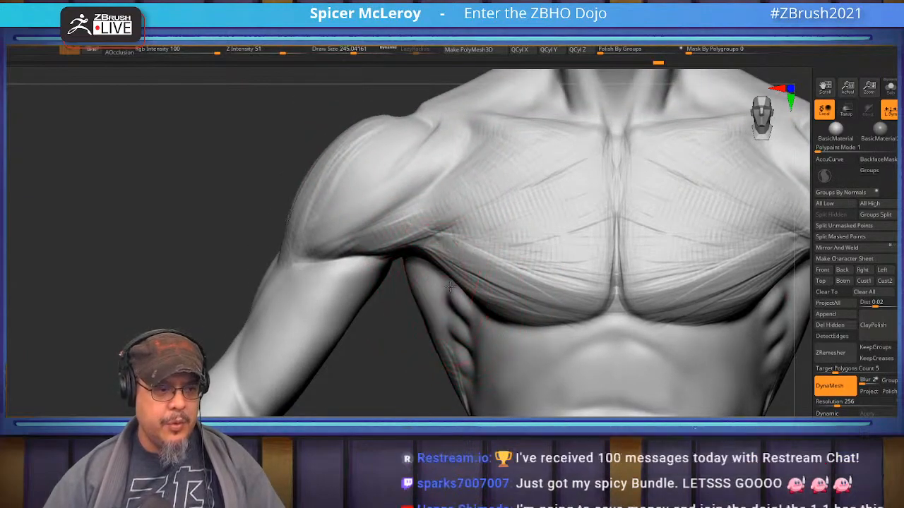
alt+right_drag(443, 369, 452, 416)
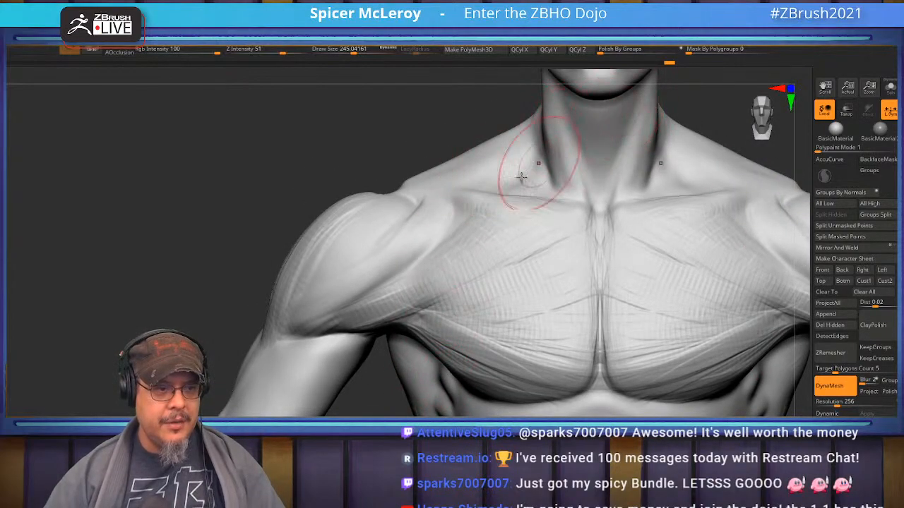
Define the side deltoid's lower end on the upper arm with DamStandard, and smooth the deltoid and shoulder blade surfaces.
mouse_move(423, 290)
ctrl+right_down()
mouse_move(461, 189)
mouse_move(340, 240)
mouse_move(314, 242)
ctrl+right_up()
mouse_move(530, 211)
ctrl+right_down()
mouse_move(533, 277)
mouse_move(466, 286)
mouse_move(492, 291)
mouse_move(500, 258)
mouse_move(567, 259)
mouse_move(551, 299)
mouse_move(595, 292)
mouse_move(506, 286)
mouse_move(492, 311)
mouse_move(464, 305)
mouse_move(487, 311)
mouse_move(504, 274)
mouse_move(475, 277)
mouse_move(490, 267)
mouse_move(521, 277)
ctrl+right_up()
key(b)
key(c)
key(b)
key(b)
key(d)
key(s)
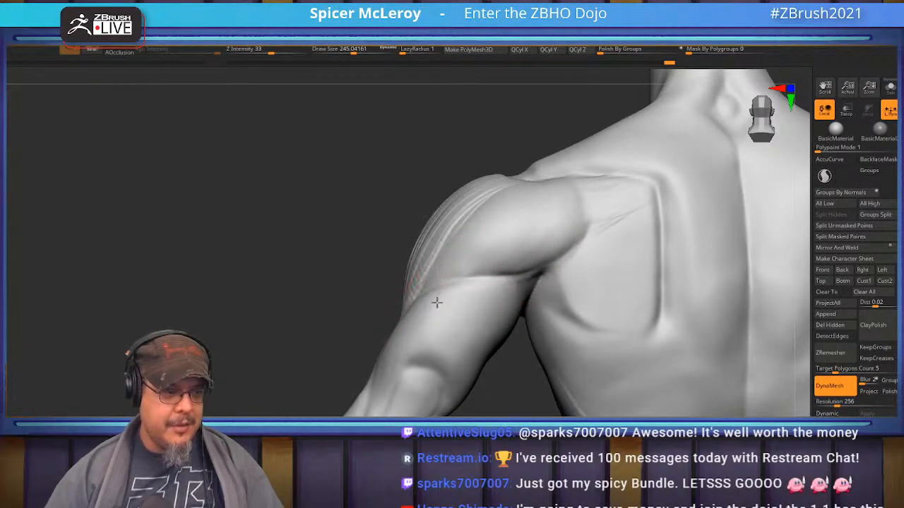
right_drag(428, 301, 498, 262)
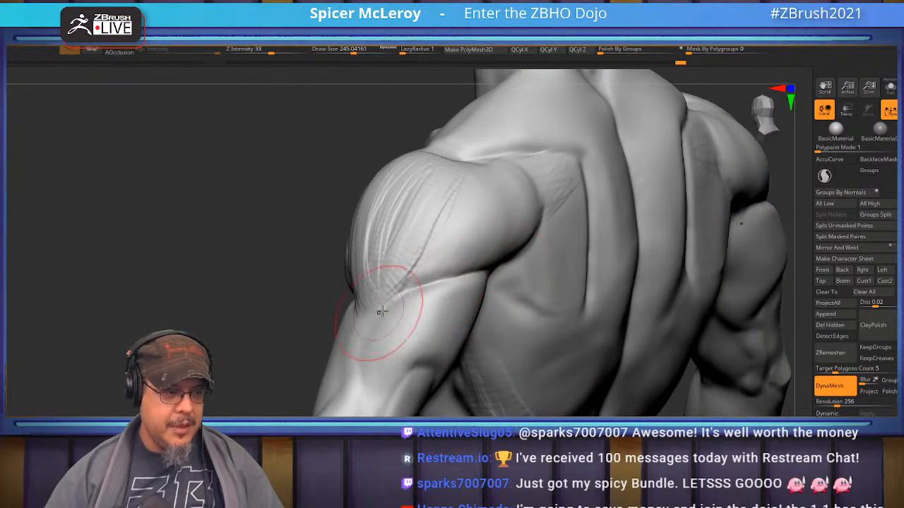
shift+drag(508, 261, 488, 254)
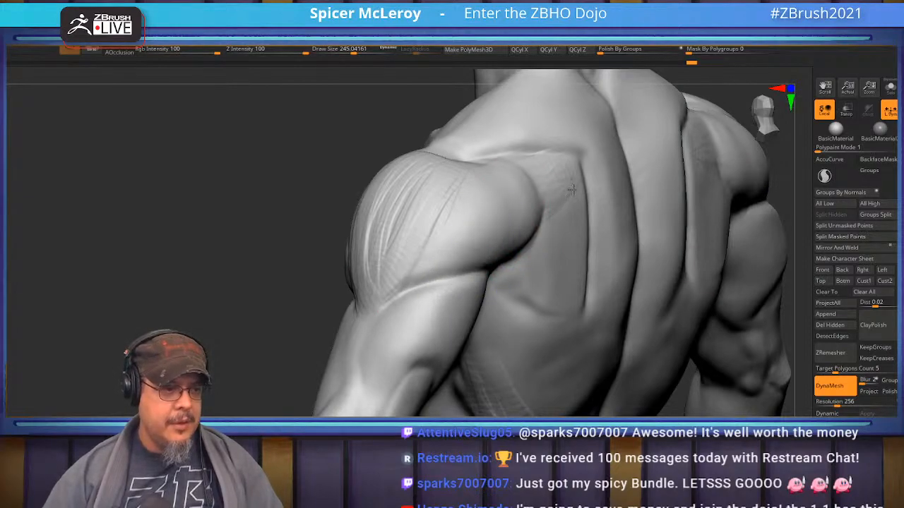
shift+drag(469, 147, 483, 180)
Carve the groove between the triceps heads on the back of the upper arm and outline the lateral head's lower end.
mouse_move(471, 211)
right_down()
mouse_move(484, 228)
mouse_move(478, 257)
mouse_move(511, 240)
mouse_move(528, 259)
mouse_move(547, 229)
right_up()
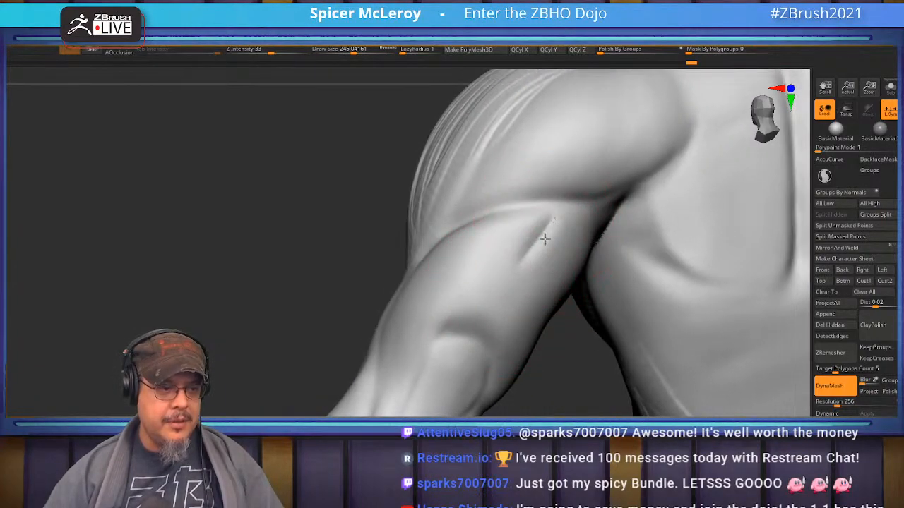
right_drag(508, 281, 549, 254)
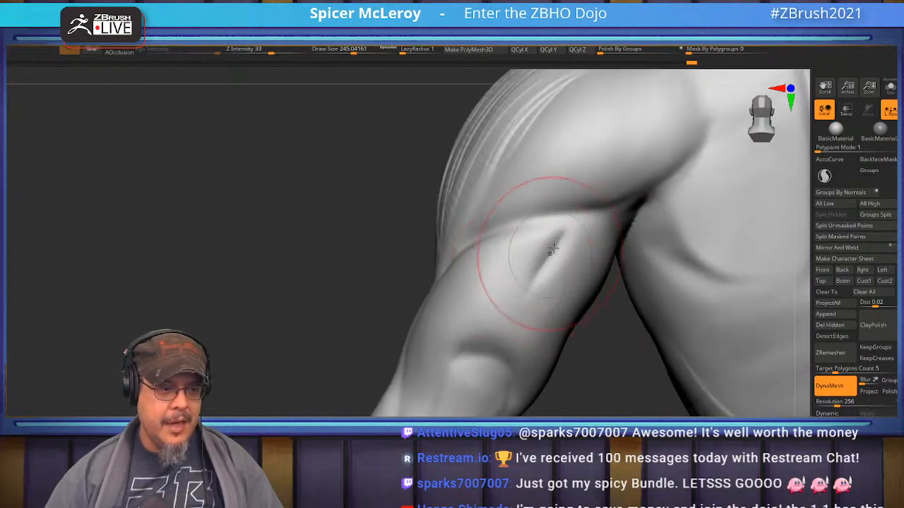
drag(571, 220, 561, 225)
drag(499, 318, 542, 263)
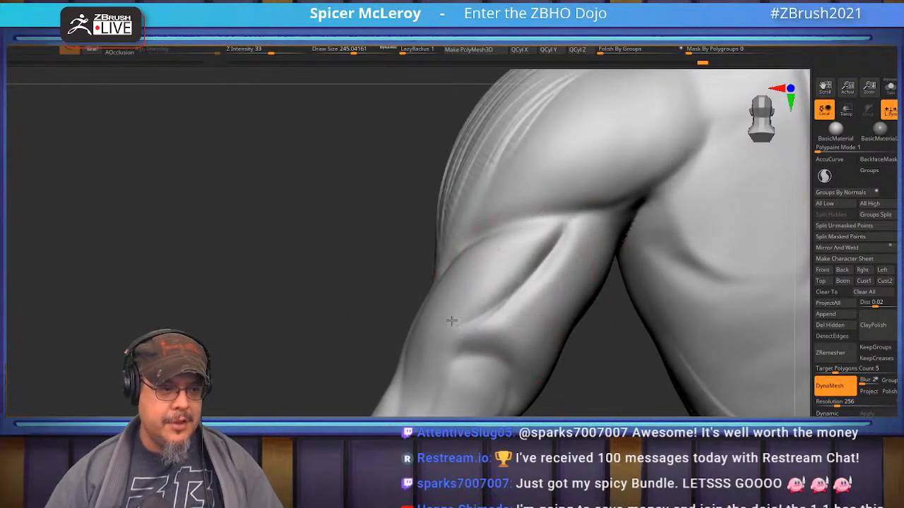
right_drag(452, 324, 507, 284)
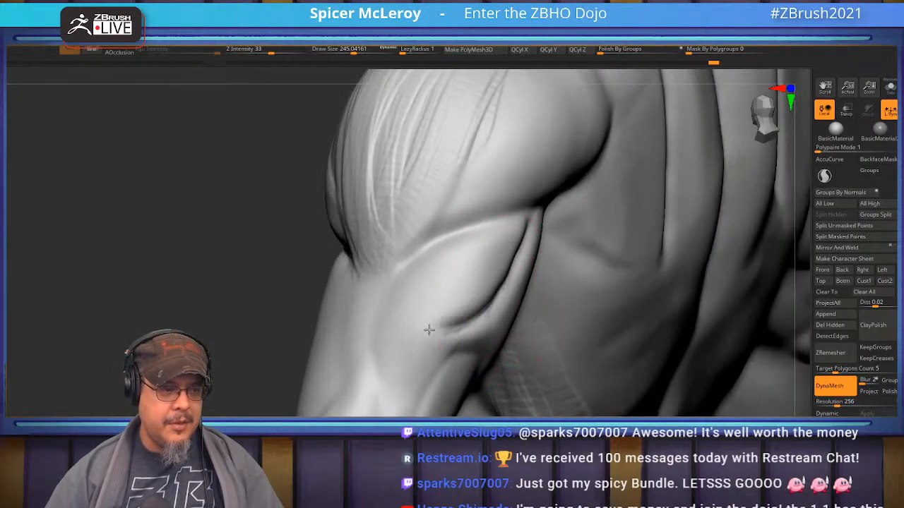
mouse_move(442, 324)
mouse_down()
mouse_move(396, 292)
mouse_move(392, 310)
mouse_move(478, 319)
mouse_up()
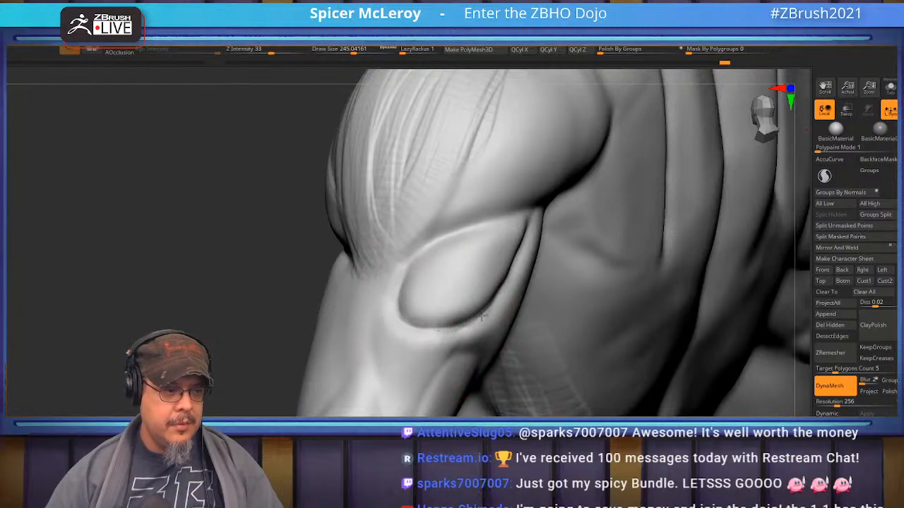
mouse_move(478, 282)
right_down()
mouse_move(511, 266)
mouse_move(448, 268)
mouse_move(456, 265)
right_up()
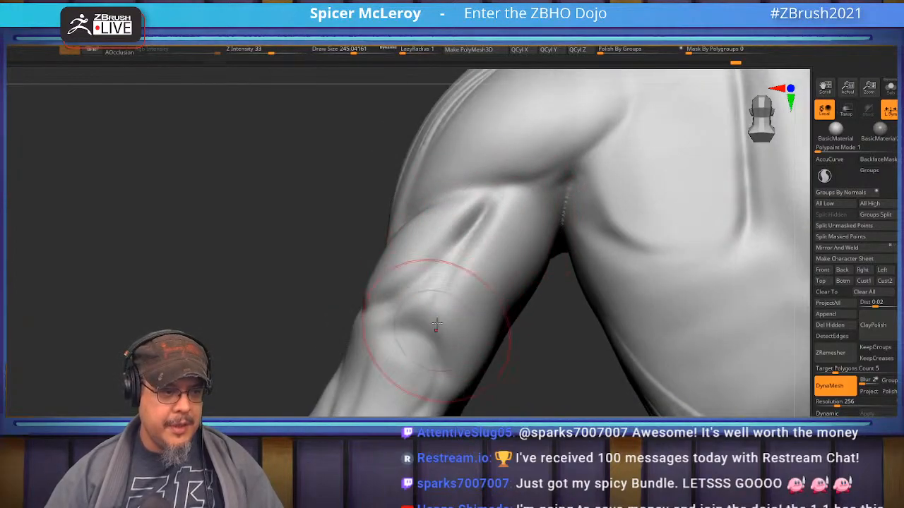
Build up the triceps' lateral head with clay strokes along its length at a brush size of about 223.
mouse_move(445, 273)
right_down()
mouse_move(482, 285)
mouse_move(455, 264)
right_up()
key(s)
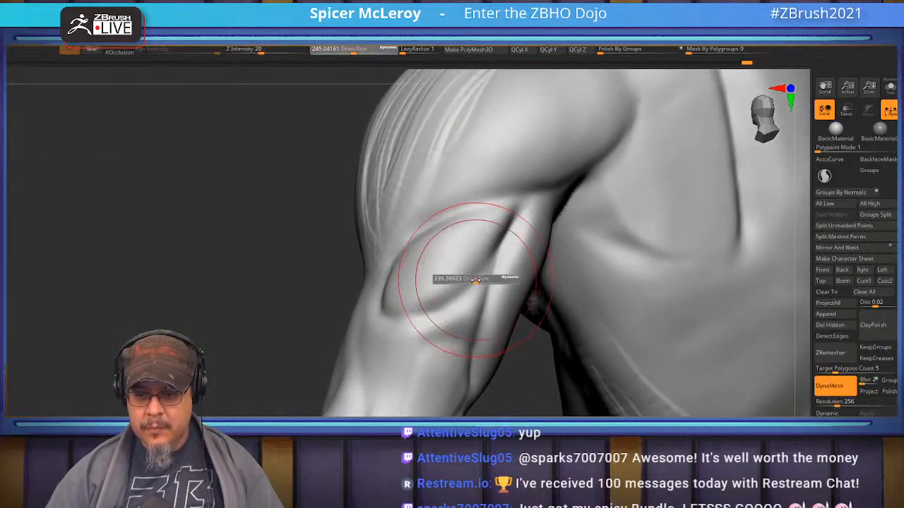
drag(475, 281, 473, 281)
alt+right_drag(487, 274, 520, 278)
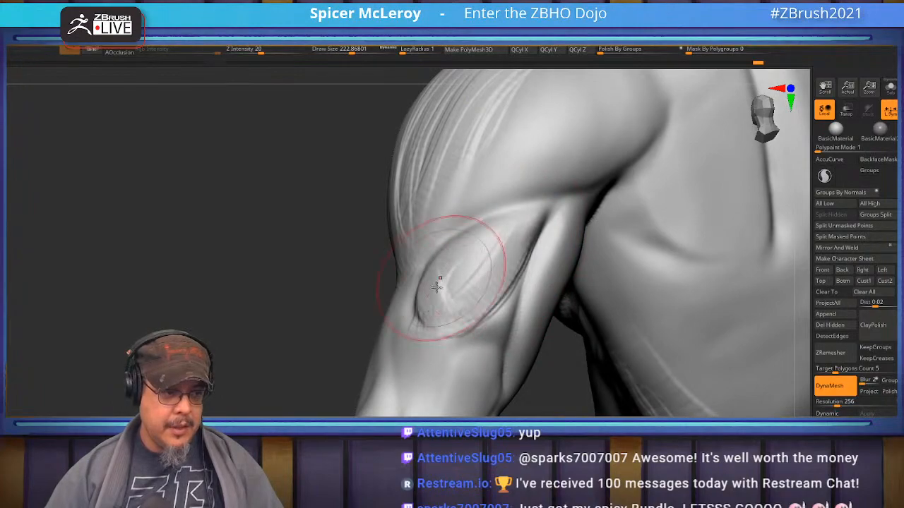
drag(462, 310, 487, 240)
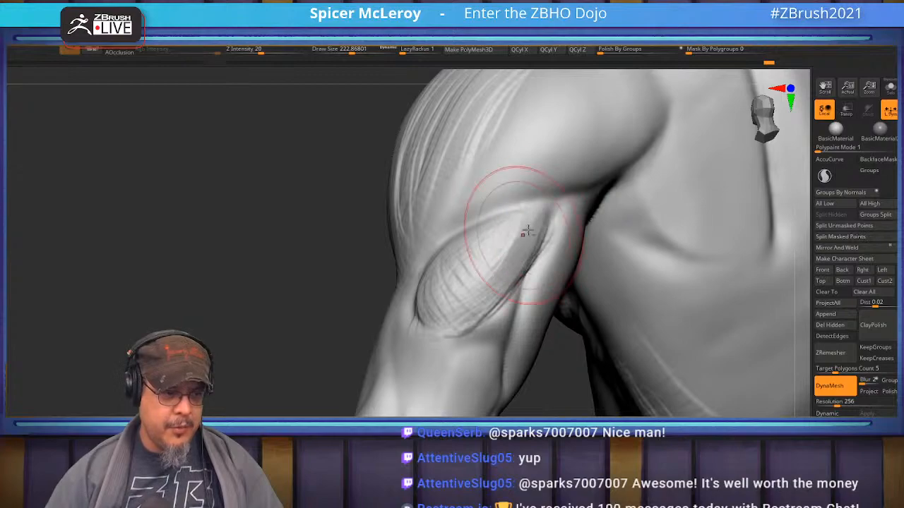
drag(498, 267, 544, 237)
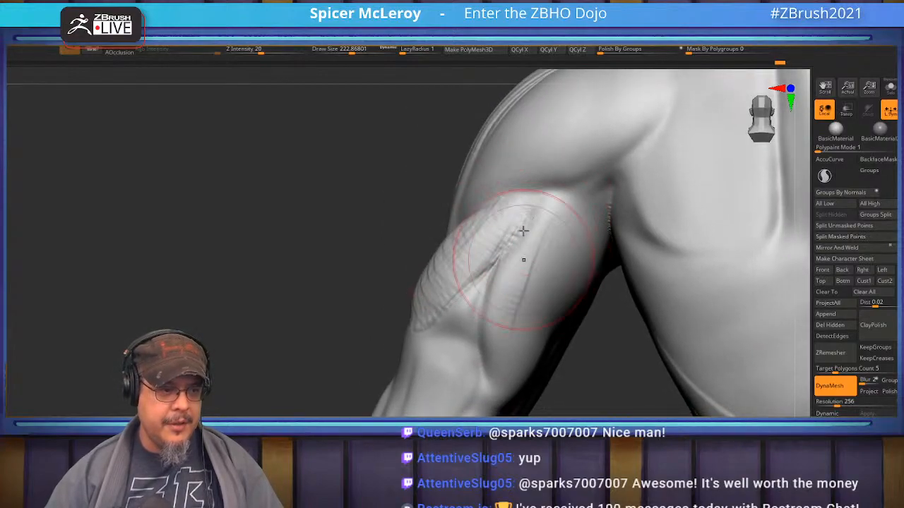
Fill out the triceps' long head on the inner back of the arm with long clay strokes along the muscle fibres.
mouse_move(515, 289)
right_down()
mouse_move(579, 233)
mouse_move(574, 257)
right_up()
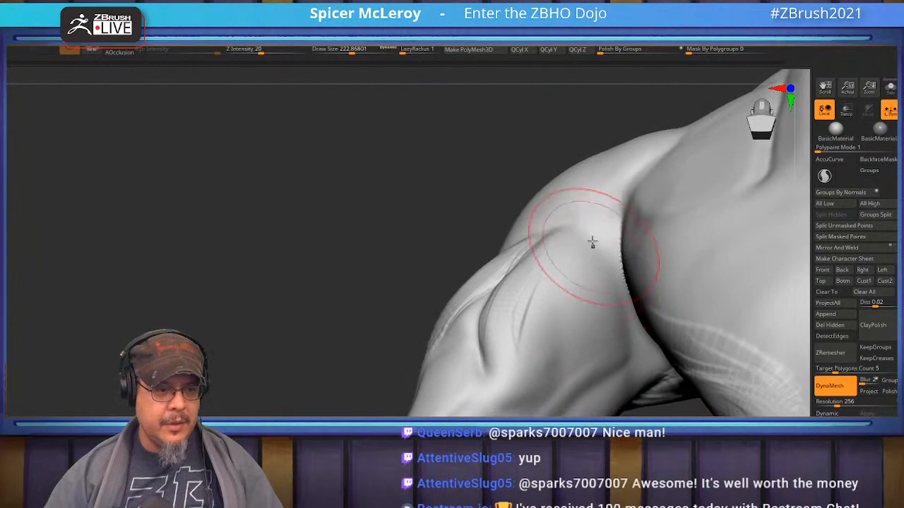
drag(599, 259, 533, 374)
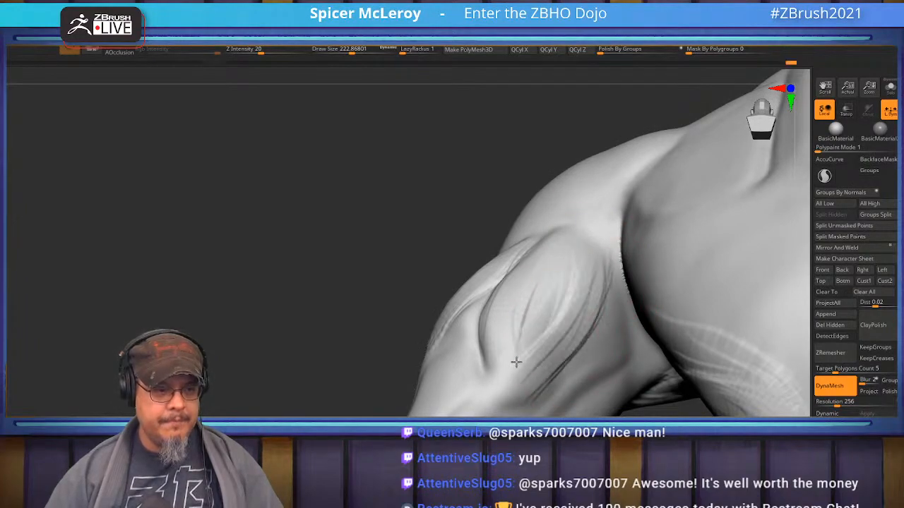
drag(596, 254, 495, 343)
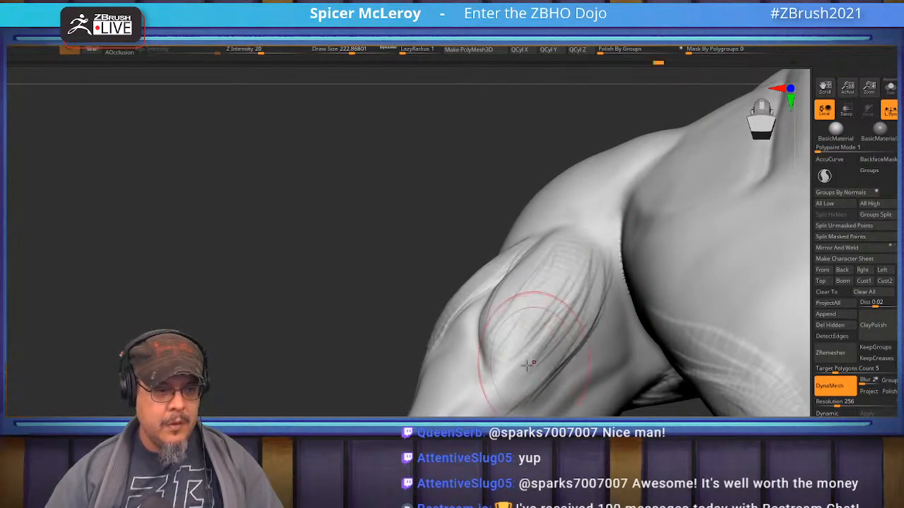
Build the triceps tendon with clay strokes from between the two heads down to the point of the elbow.
right_drag(482, 408, 520, 238)
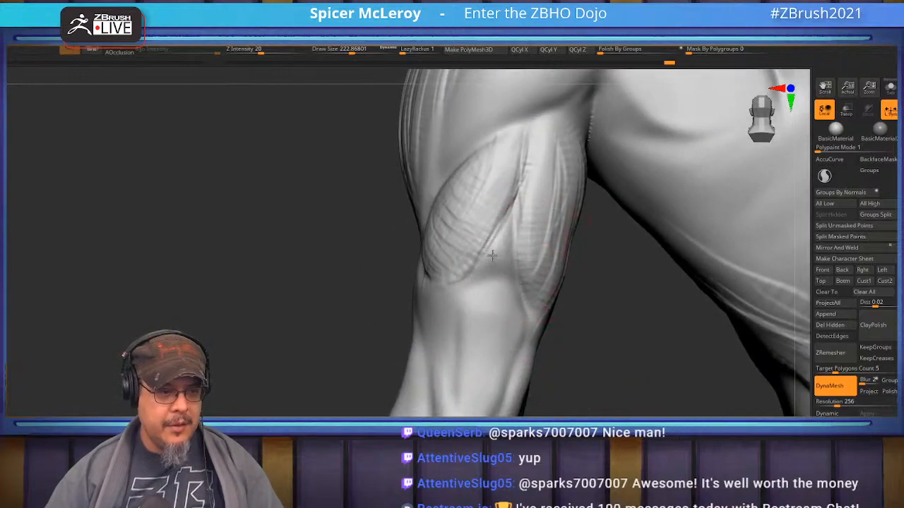
drag(485, 306, 482, 314)
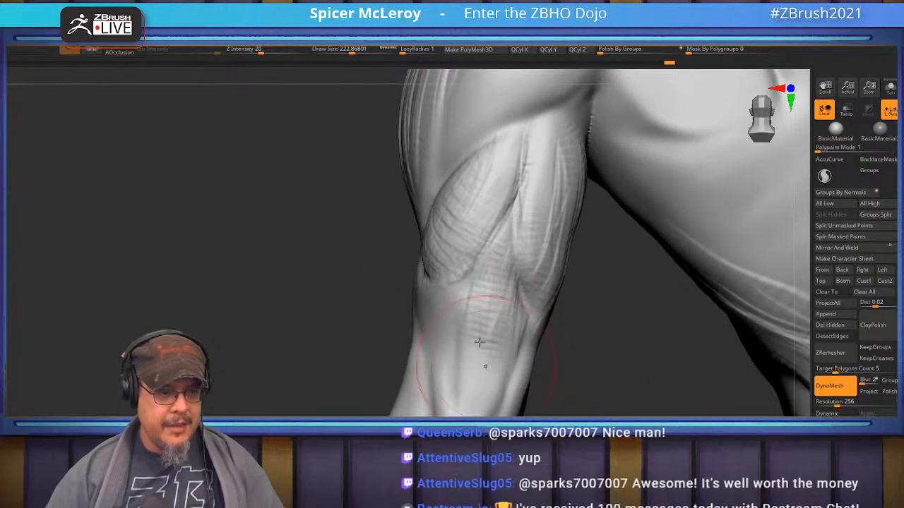
right_drag(461, 399, 481, 292)
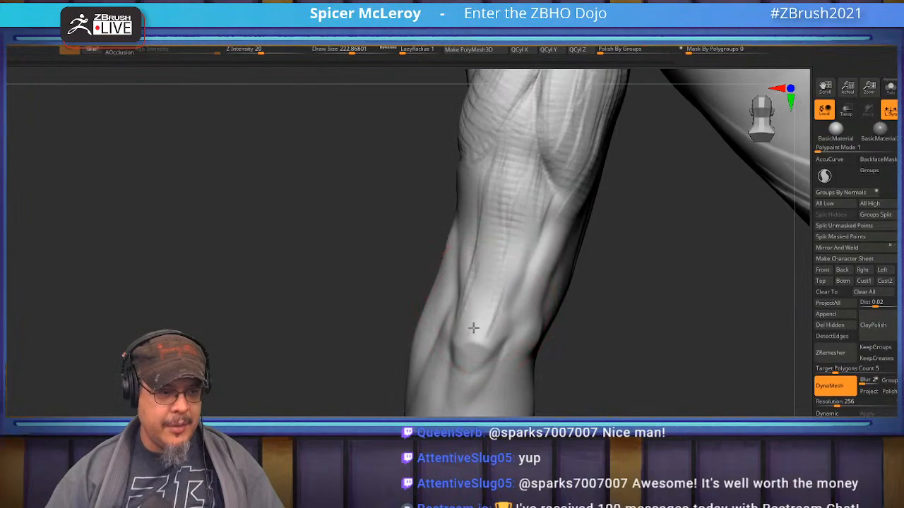
mouse_move(495, 290)
mouse_down()
mouse_move(499, 219)
mouse_move(530, 154)
mouse_up()
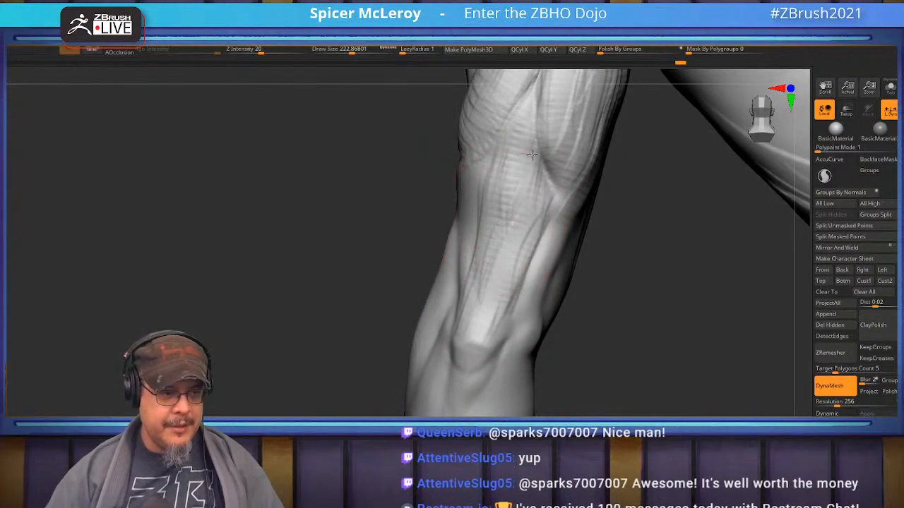
mouse_move(487, 213)
mouse_down()
mouse_move(474, 308)
mouse_move(494, 322)
mouse_up()
Lay clay strokes down the outer arm from beneath the triceps' lateral head to the elbow at a brush size of about 158.
mouse_move(494, 322)
right_down()
mouse_move(528, 287)
mouse_move(484, 261)
mouse_move(452, 222)
mouse_move(458, 243)
right_up()
key(s)
mouse_move(426, 310)
mouse_down()
mouse_move(461, 342)
mouse_move(407, 286)
mouse_up()
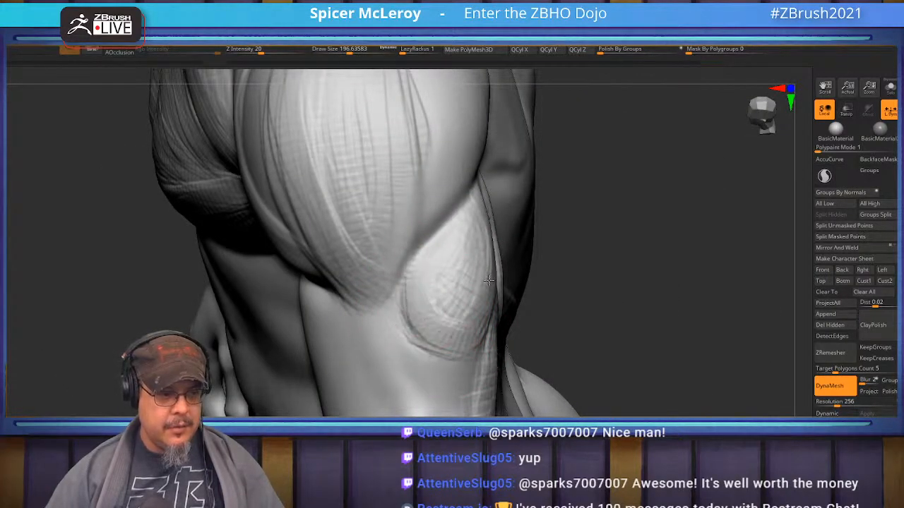
mouse_move(448, 338)
right_down()
mouse_move(439, 271)
mouse_move(460, 204)
right_up()
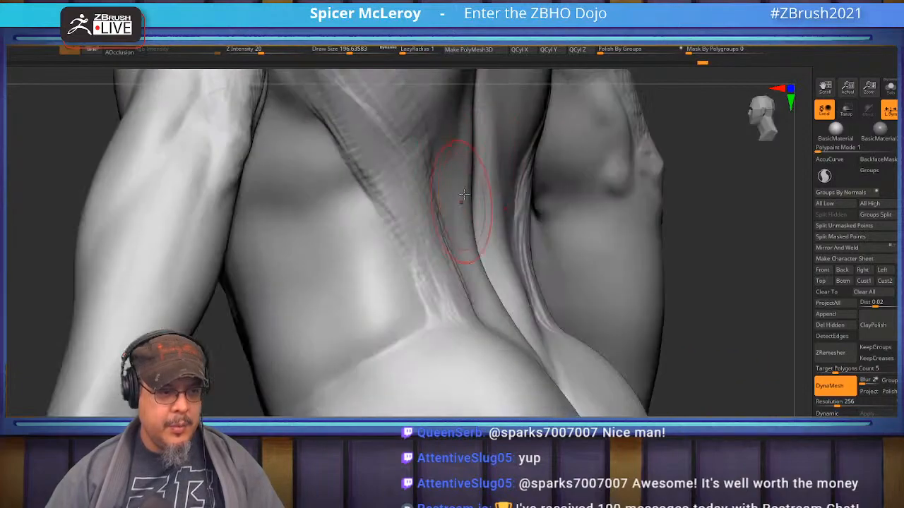
mouse_move(401, 312)
right_down()
mouse_move(347, 280)
mouse_move(340, 236)
right_up()
key(s)
drag(340, 236, 346, 307)
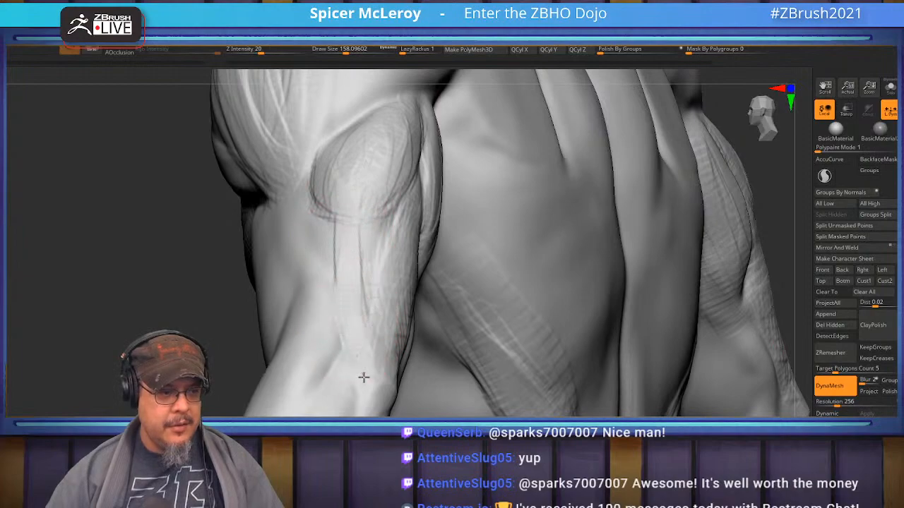
mouse_move(347, 300)
mouse_down()
mouse_move(387, 373)
mouse_move(382, 385)
mouse_up()
drag(334, 244, 346, 332)
drag(351, 274, 368, 375)
drag(345, 258, 365, 377)
Build up the triceps' medial head above the inner elbow with clay strokes and smooth its surface.
mouse_move(343, 346)
right_down()
mouse_move(345, 375)
mouse_move(353, 300)
mouse_move(375, 242)
mouse_move(478, 228)
right_up()
drag(371, 296, 365, 298)
mouse_move(359, 332)
mouse_down()
mouse_move(414, 238)
mouse_move(494, 201)
mouse_up()
shift+drag(495, 239, 487, 226)
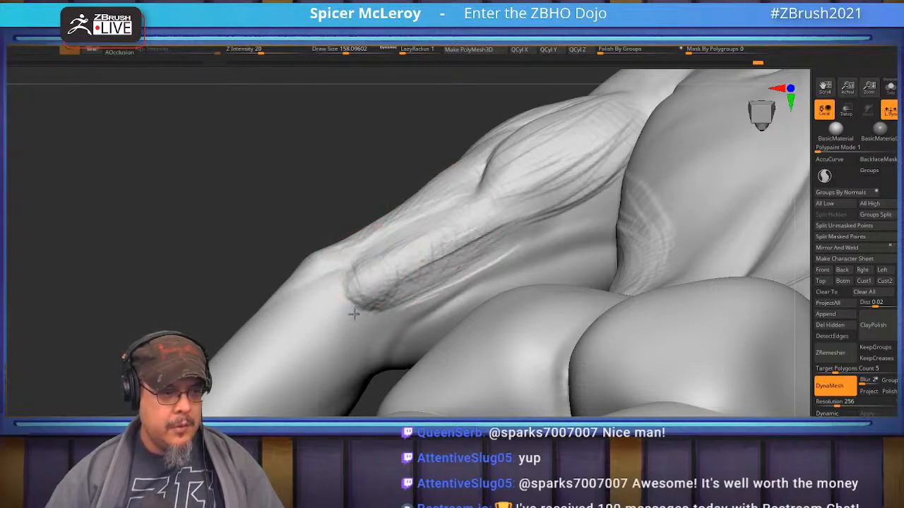
Add volume to the biceps from the front with clay strokes at a brush size of about 351.
right_drag(502, 196, 488, 288)
right_drag(582, 254, 578, 215)
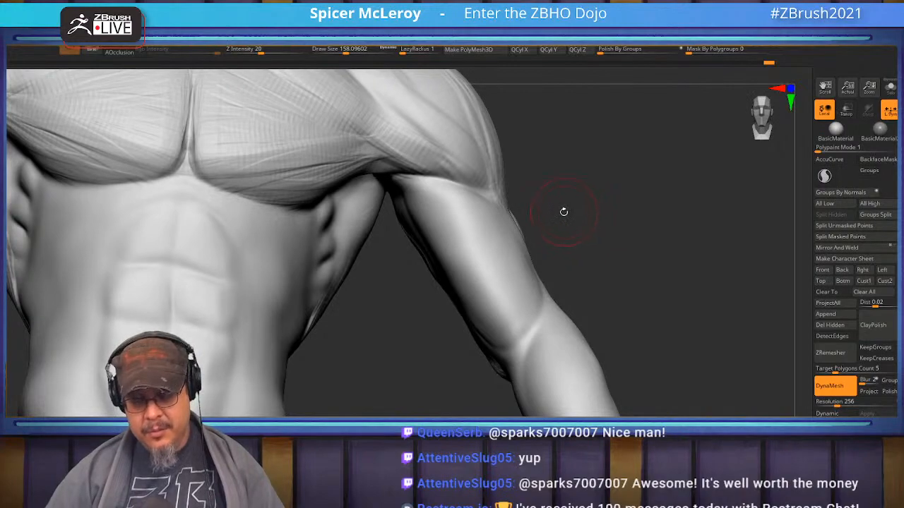
mouse_move(602, 236)
right_down()
mouse_move(629, 301)
mouse_move(623, 228)
mouse_move(638, 244)
mouse_move(656, 240)
mouse_move(647, 249)
right_up()
key(s)
drag(501, 262, 521, 260)
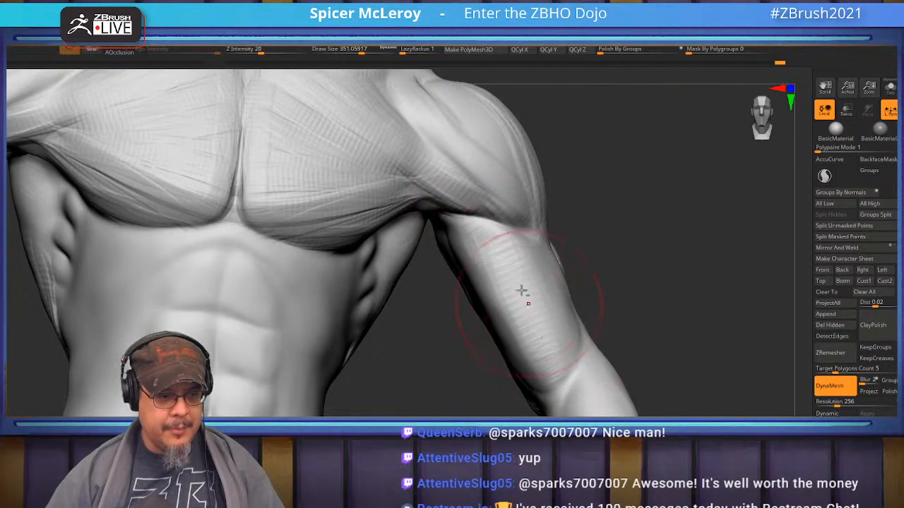
Even out the clay strokes on the front of the biceps with a different brush at sizes of about 228 and 268.
mouse_move(654, 271)
mouse_down()
mouse_move(642, 289)
mouse_move(635, 216)
mouse_move(650, 212)
mouse_move(608, 282)
mouse_move(474, 191)
mouse_move(520, 222)
mouse_up()
key(s)
drag(457, 235, 445, 233)
drag(544, 225, 490, 218)
key(b)
click(431, 277)
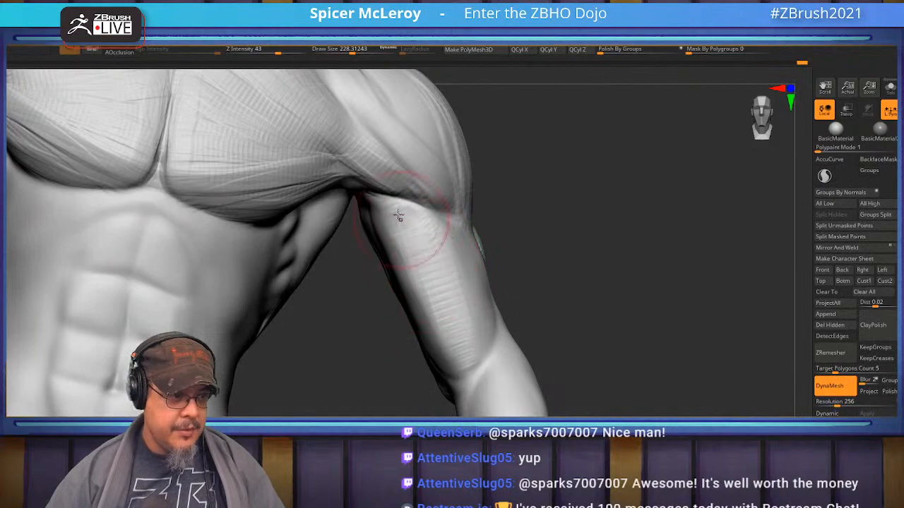
key(s)
drag(417, 251, 419, 253)
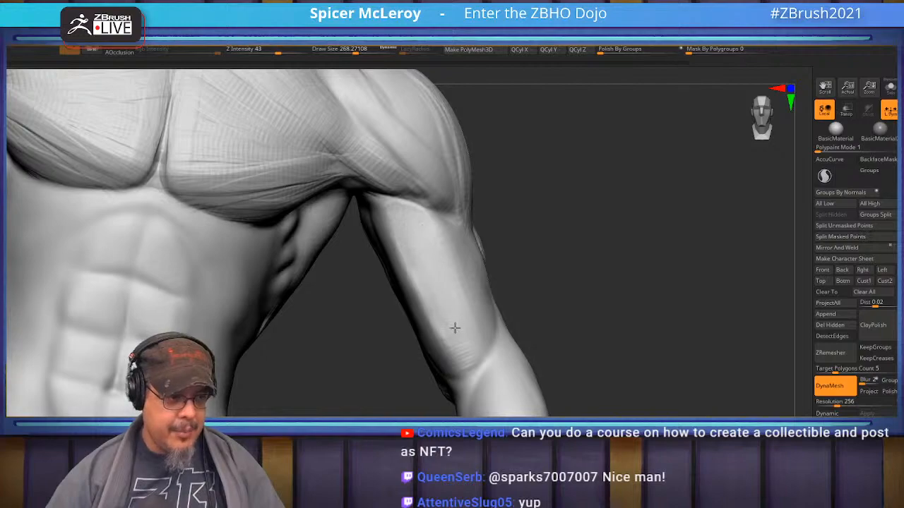
Carve the curved lower end of the biceps just above the elbow crease at a brush size of about 197.
mouse_move(563, 288)
mouse_down()
mouse_move(553, 307)
mouse_move(543, 303)
mouse_move(563, 298)
mouse_move(585, 253)
mouse_move(593, 264)
mouse_move(543, 236)
mouse_up()
key(b)
key(c)
key(b)
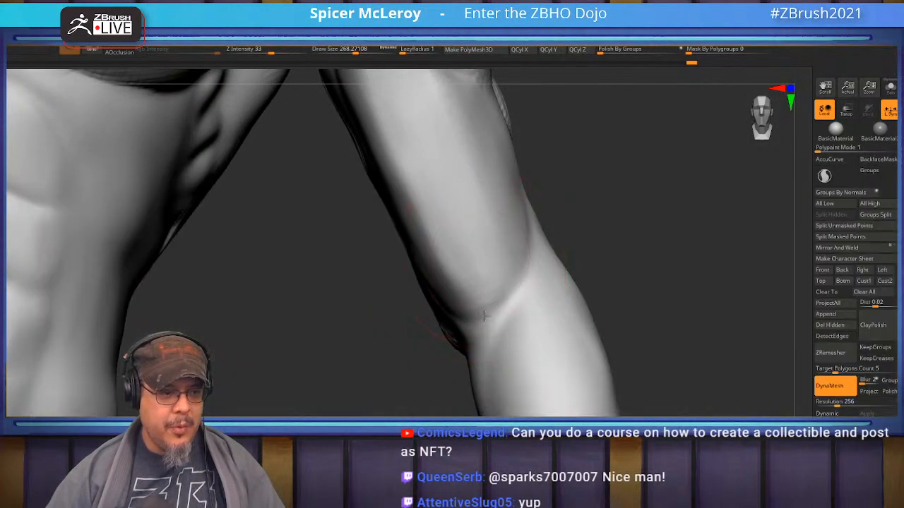
alt+right_drag(484, 304, 482, 340)
key(s)
drag(483, 340, 475, 340)
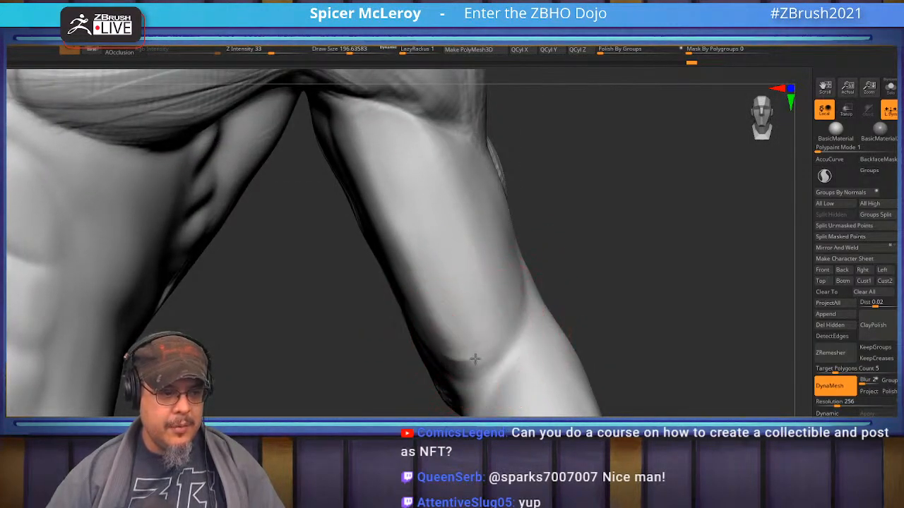
key(b)
key(d)
key(s)
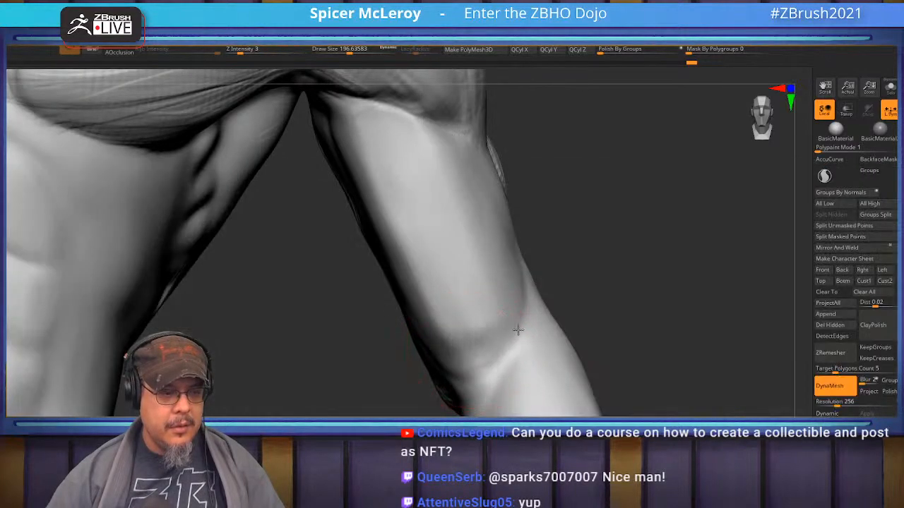
mouse_move(463, 355)
mouse_down()
mouse_move(416, 307)
mouse_move(452, 340)
mouse_move(515, 262)
mouse_up()
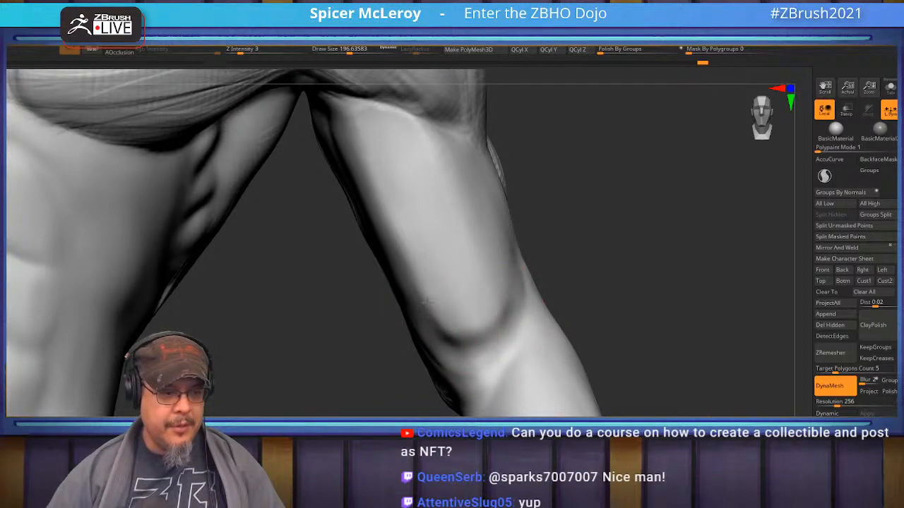
Carve the groove along the outer edge of the biceps from the deltoid's lower tip down to the elbow.
mouse_move(610, 247)
mouse_down()
mouse_move(591, 247)
mouse_move(605, 236)
mouse_move(595, 304)
mouse_up()
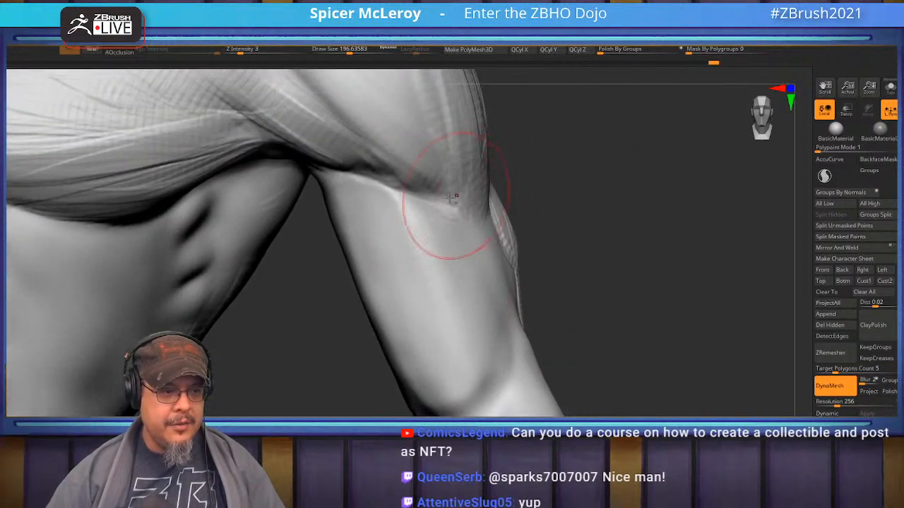
mouse_move(447, 227)
mouse_down()
mouse_move(464, 233)
mouse_move(475, 374)
mouse_up()
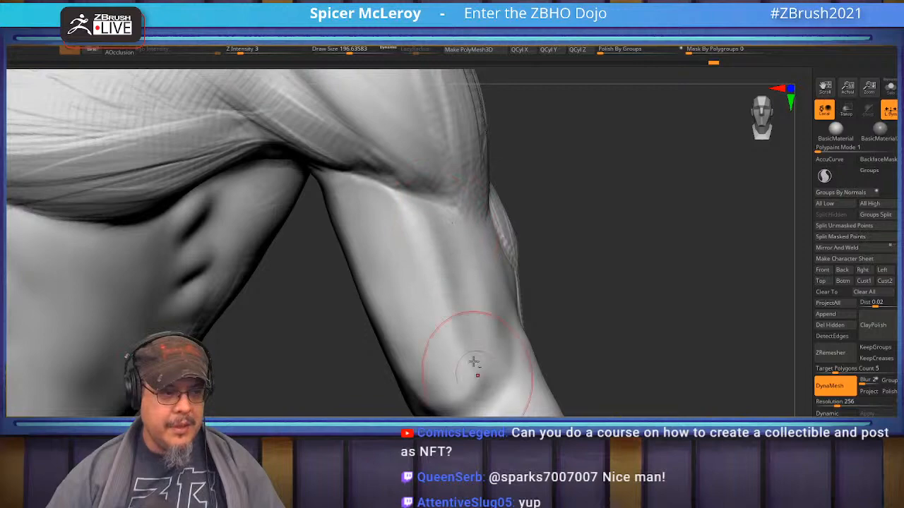
drag(491, 342, 485, 354)
drag(472, 276, 499, 361)
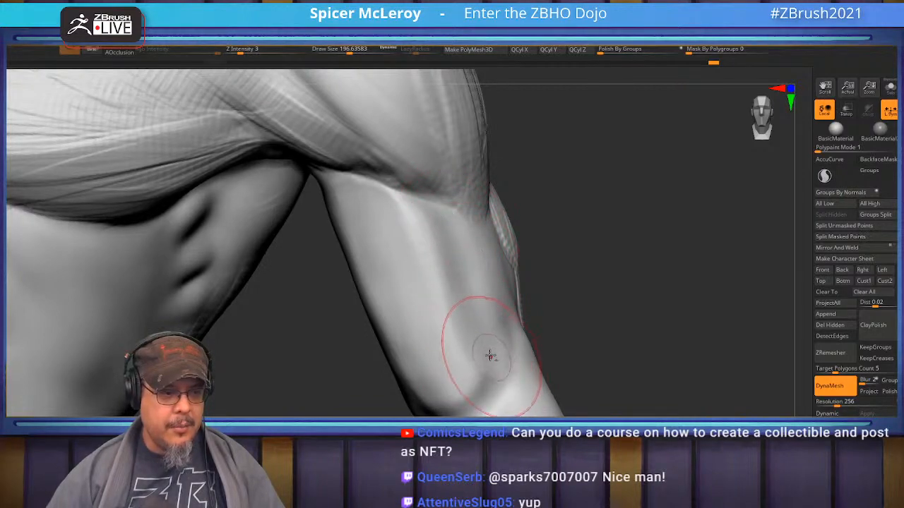
drag(439, 224, 442, 241)
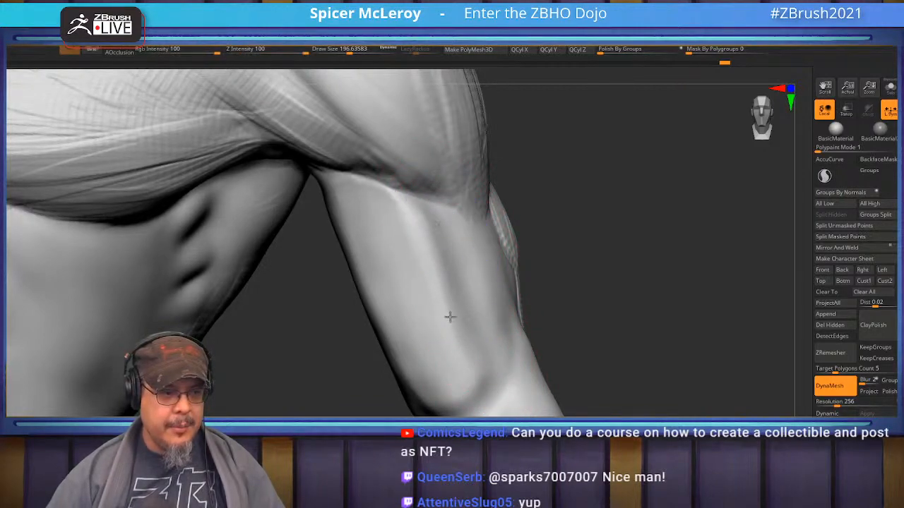
Refine the inner edge of the biceps below the armpit and smooth the front of the upper arm.
mouse_move(600, 243)
mouse_down()
mouse_move(605, 217)
mouse_move(600, 273)
mouse_move(343, 262)
mouse_up()
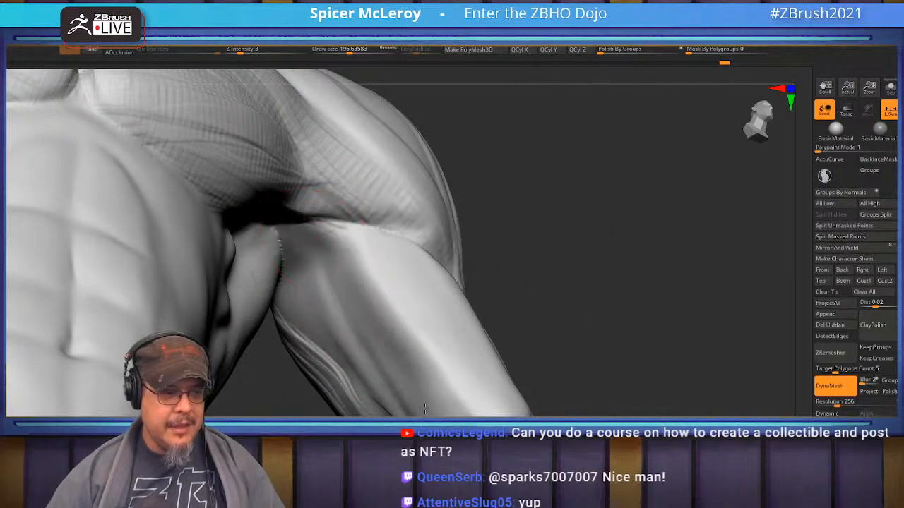
mouse_move(372, 351)
mouse_down()
mouse_move(370, 325)
mouse_move(415, 293)
mouse_up()
shift+drag(424, 364, 468, 376)
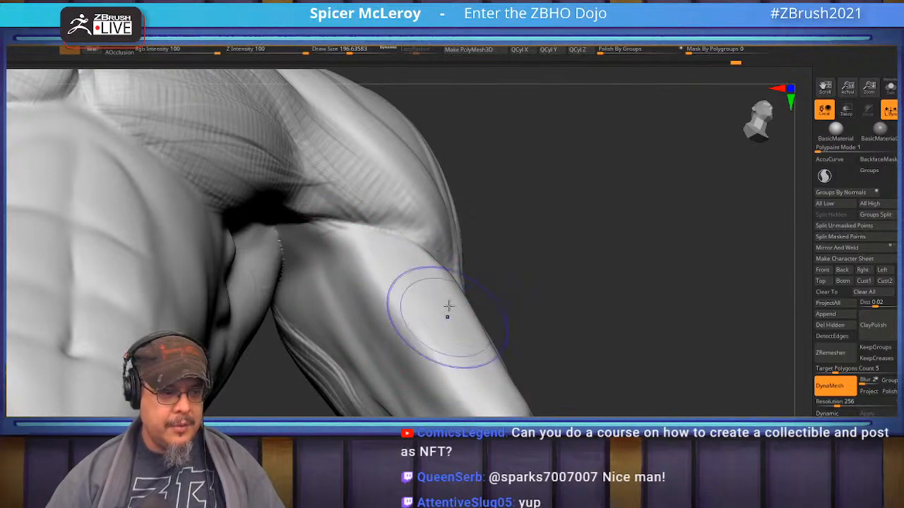
Smooth the front of the biceps and load the Smooth Stronger brush from the Smooth brush library folder.
shift+drag(379, 280, 367, 286)
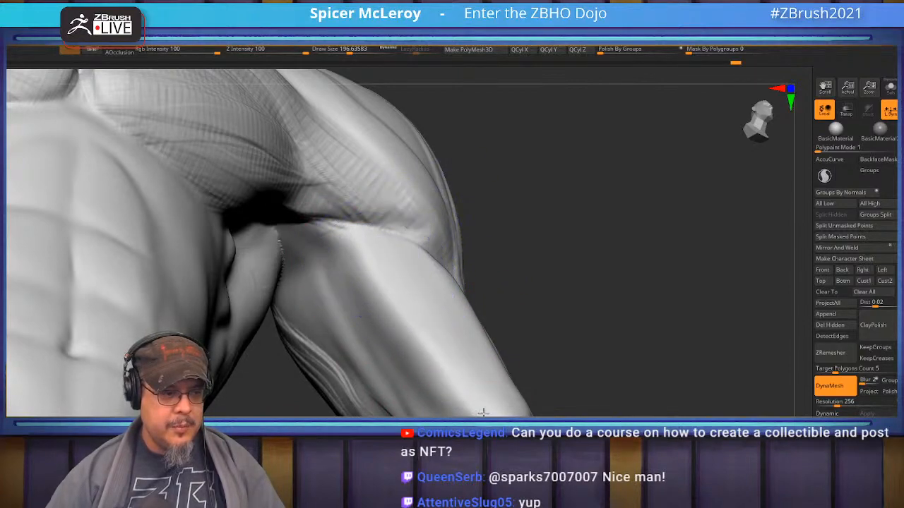
key(comma)
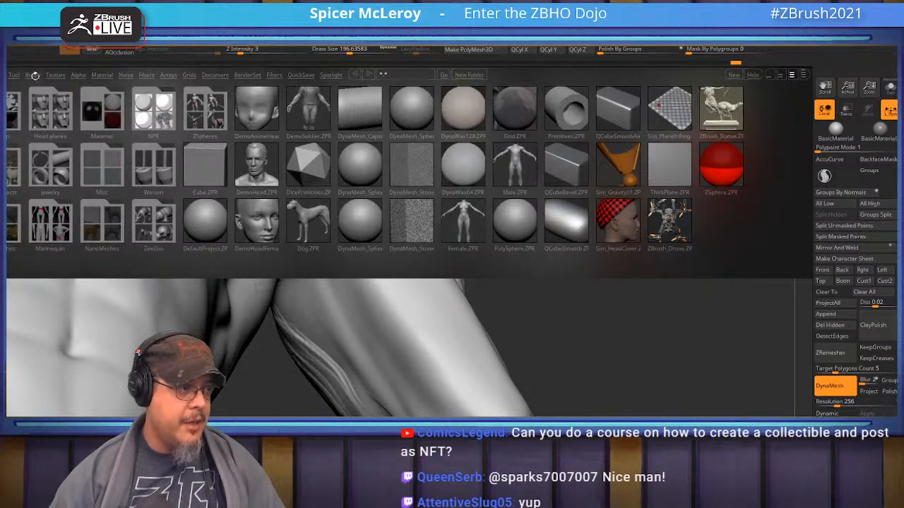
click(32, 74)
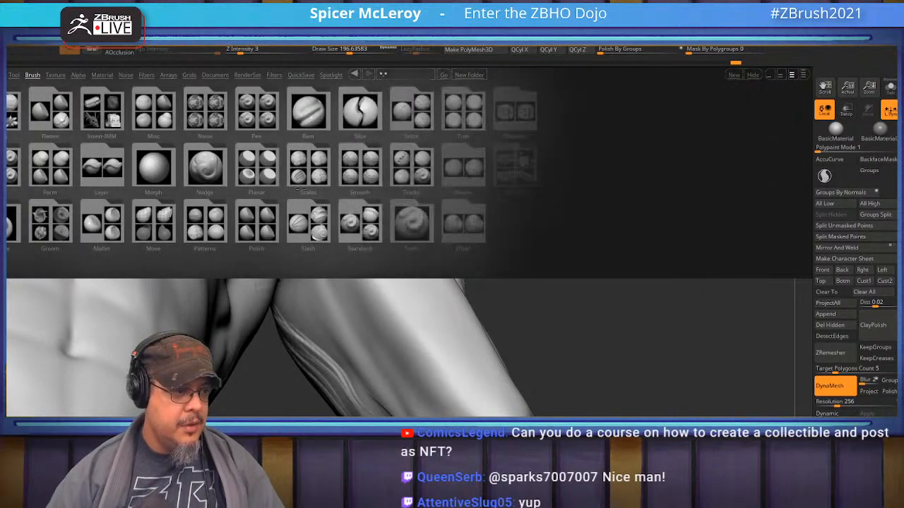
click(360, 168)
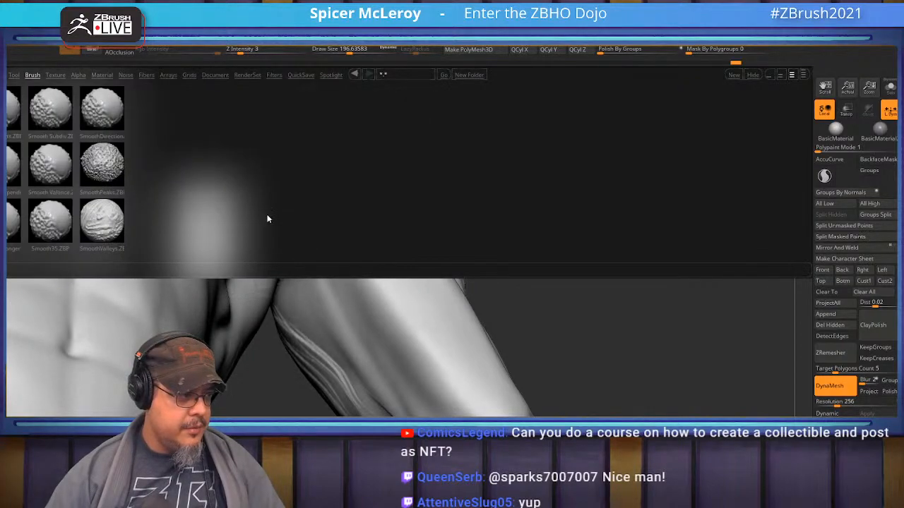
double_click(15, 218)
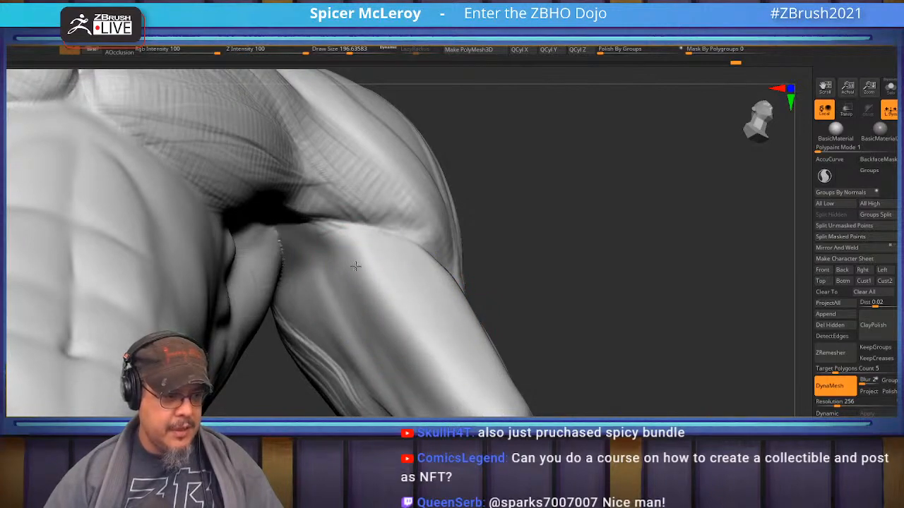
Carve the border around the deltoid's lower tip on the outer upper arm with the DamStandard brush.
mouse_move(534, 295)
mouse_down()
mouse_move(581, 315)
mouse_move(584, 261)
mouse_move(546, 261)
mouse_move(612, 247)
mouse_up()
key(b)
key(c)
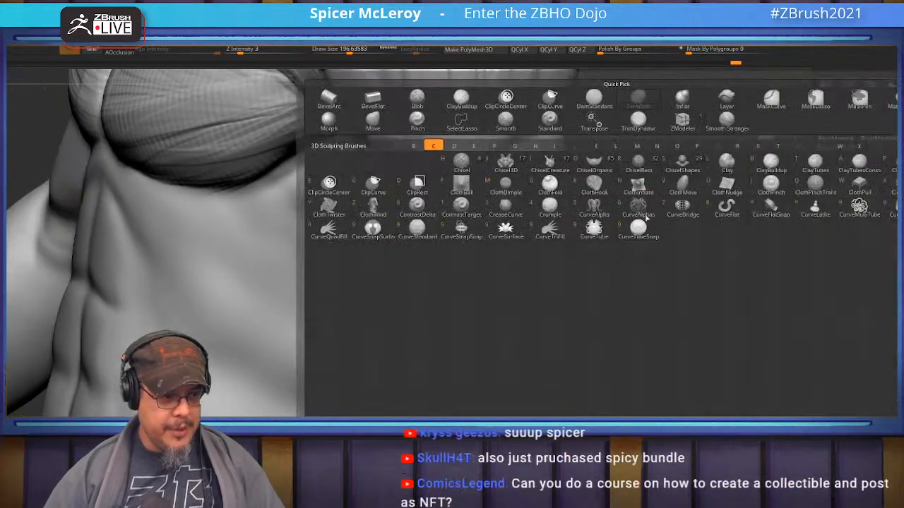
key(b)
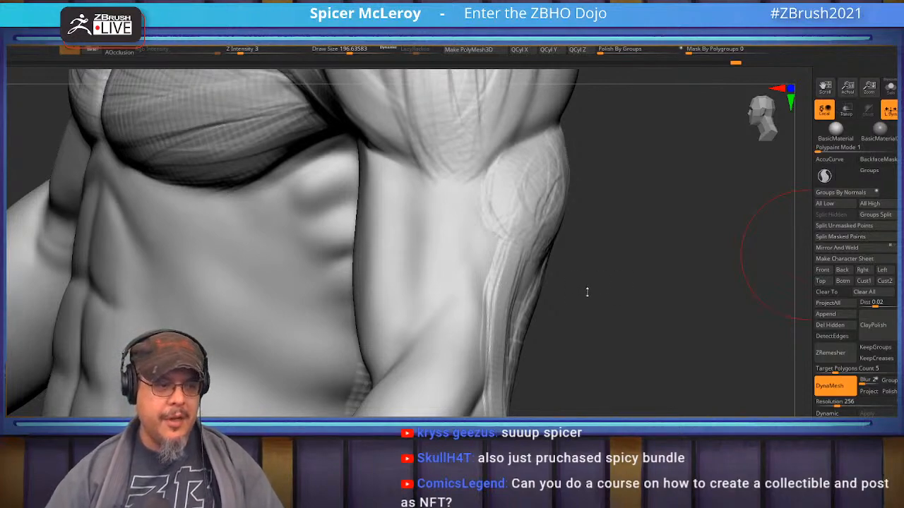
mouse_move(610, 290)
mouse_down()
mouse_move(647, 288)
mouse_move(649, 238)
mouse_move(638, 245)
mouse_move(638, 264)
mouse_move(502, 200)
mouse_up()
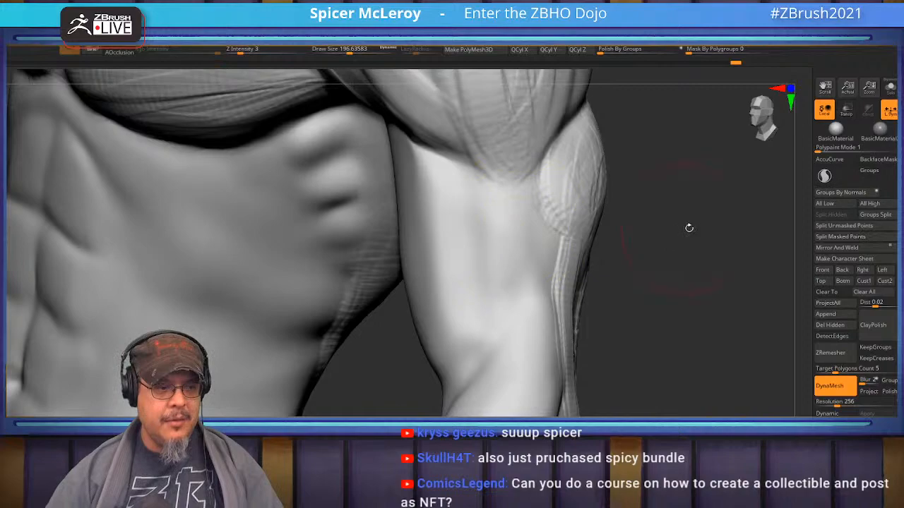
drag(685, 228, 563, 258)
key(b)
key(d)
key(s)
mouse_move(489, 284)
mouse_down()
mouse_move(529, 318)
mouse_move(557, 318)
mouse_move(564, 290)
mouse_move(535, 310)
mouse_move(510, 307)
mouse_up()
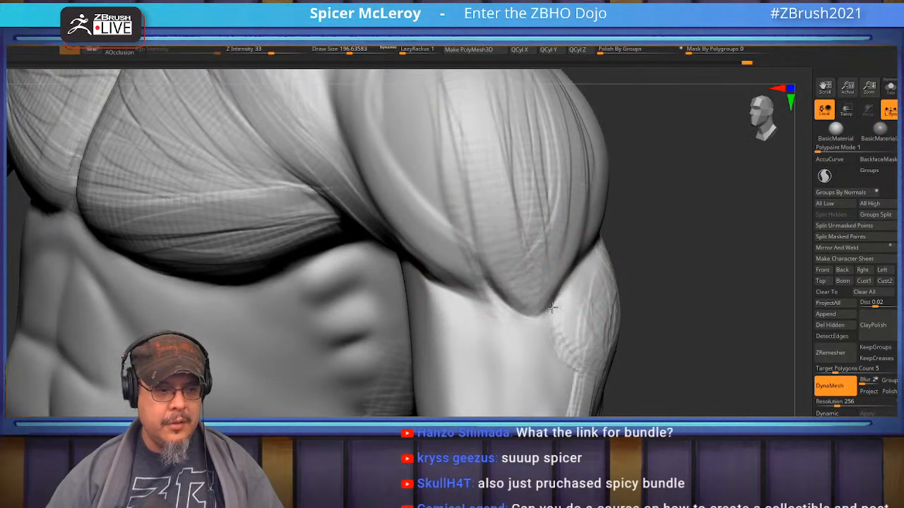
Build up the muscle band running from the deltoid's lower tip down beside the biceps with ClayBuildup, and smooth it.
alt+drag(688, 310, 705, 181)
key(b)
key(c)
key(b)
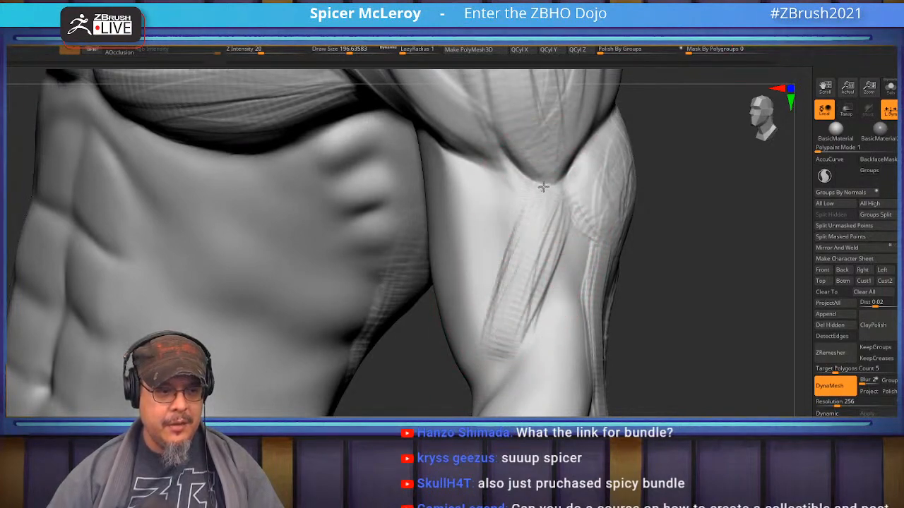
mouse_move(624, 266)
mouse_down()
mouse_move(680, 243)
mouse_move(670, 261)
mouse_move(625, 256)
mouse_move(520, 278)
mouse_up()
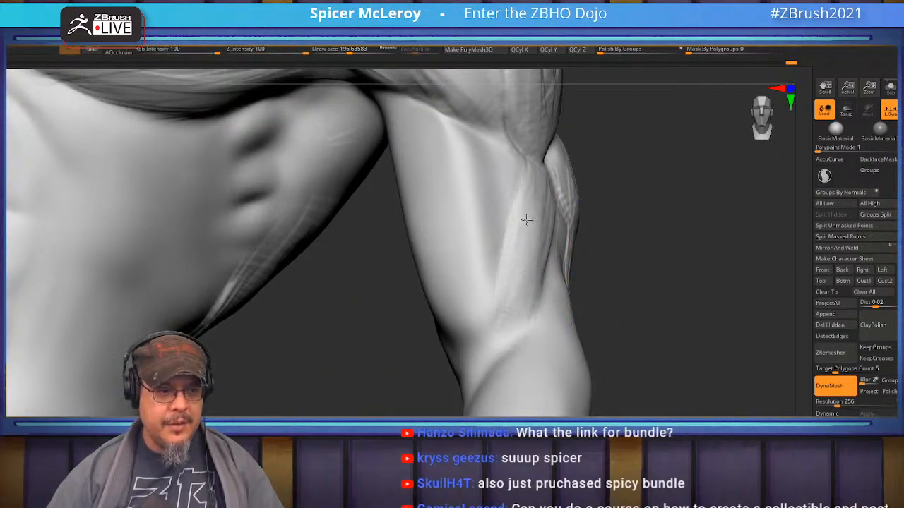
mouse_move(633, 246)
mouse_down()
mouse_move(662, 216)
mouse_move(650, 272)
mouse_move(632, 256)
mouse_move(660, 235)
mouse_move(665, 247)
mouse_move(601, 268)
mouse_move(514, 212)
mouse_move(529, 203)
mouse_up()
mouse_move(530, 203)
right_down()
mouse_move(585, 258)
mouse_move(376, 246)
right_up()
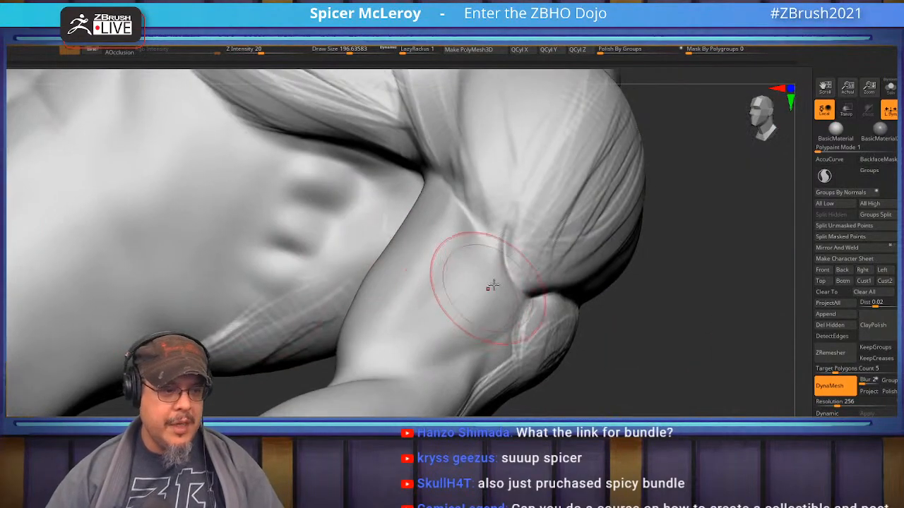
Extend the outer muscle band down to the elbow crease with clay strokes and blend it around the lower biceps.
mouse_move(420, 330)
right_down()
mouse_move(384, 363)
mouse_move(424, 268)
mouse_move(410, 303)
mouse_move(388, 306)
right_up()
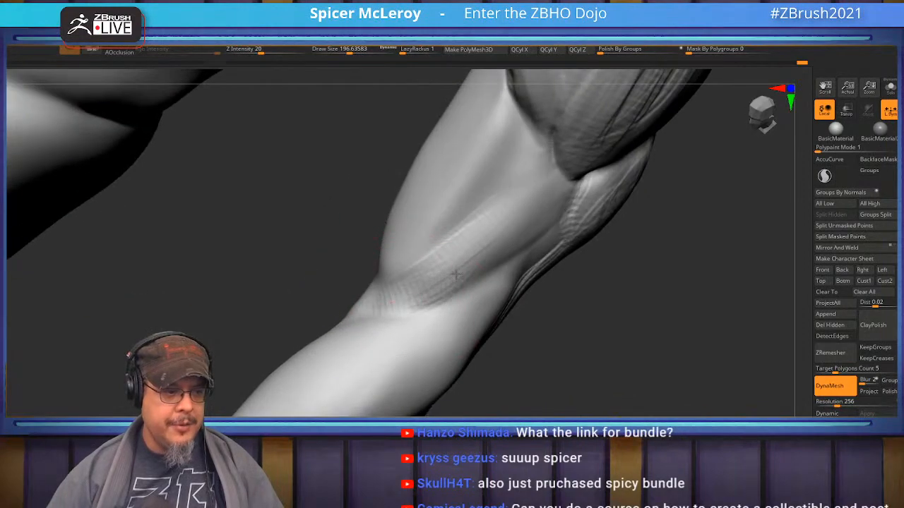
mouse_move(422, 277)
right_down()
mouse_move(379, 280)
mouse_move(394, 268)
mouse_move(386, 264)
right_up()
drag(342, 309, 361, 312)
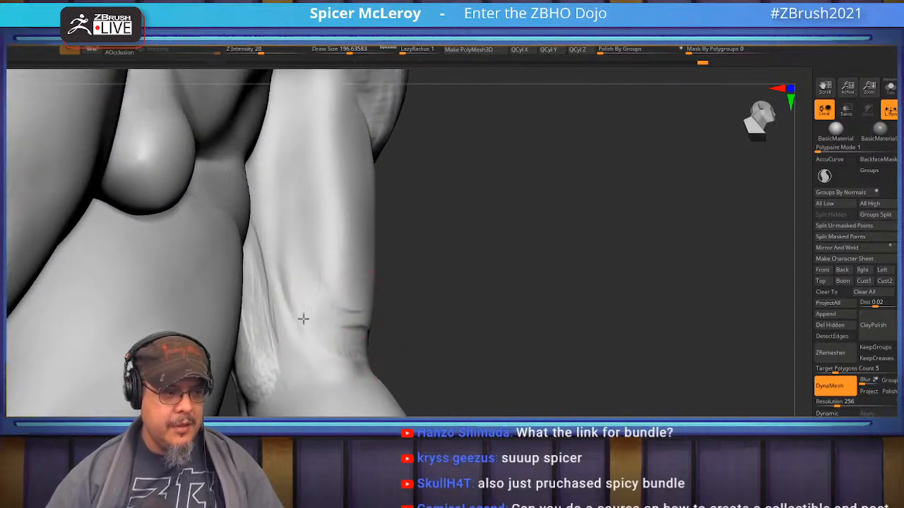
right_drag(328, 358, 353, 324)
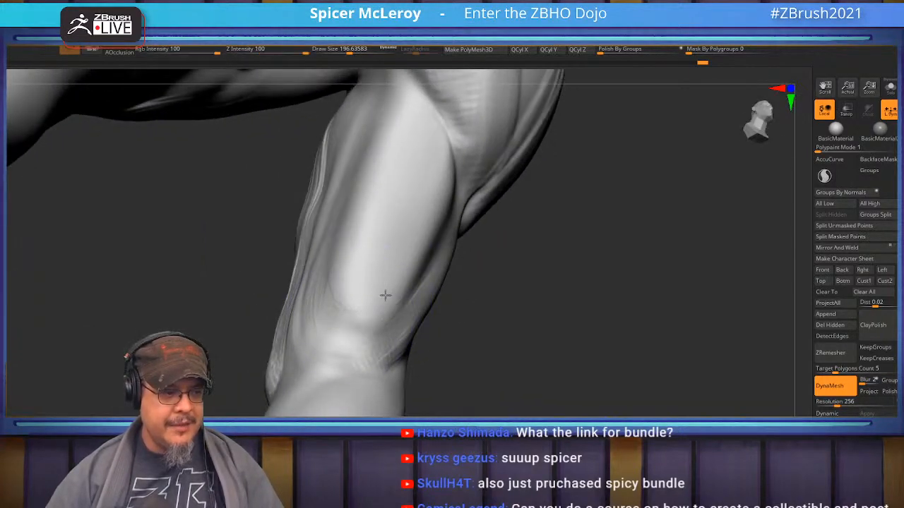
right_drag(508, 259, 496, 306)
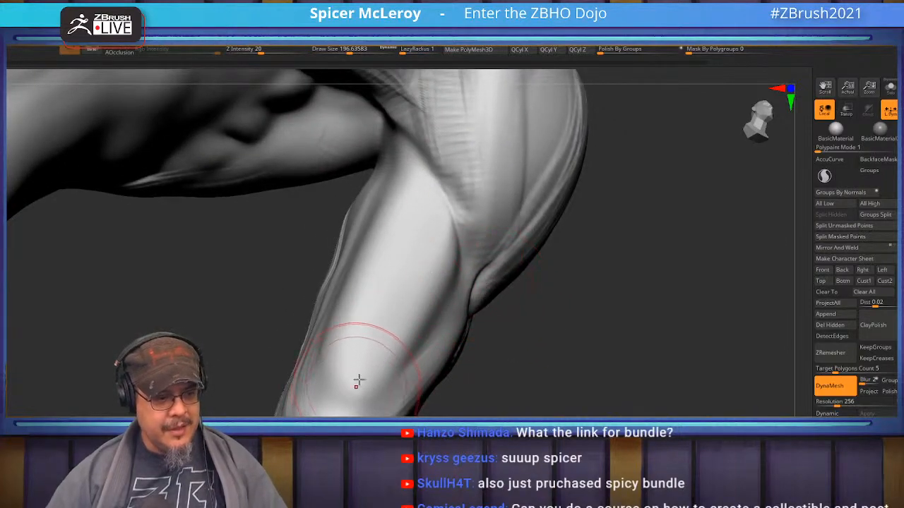
Reshape the biceps and the outer contour of the upper arm with the Move brush at a size of about 239.
key(b)
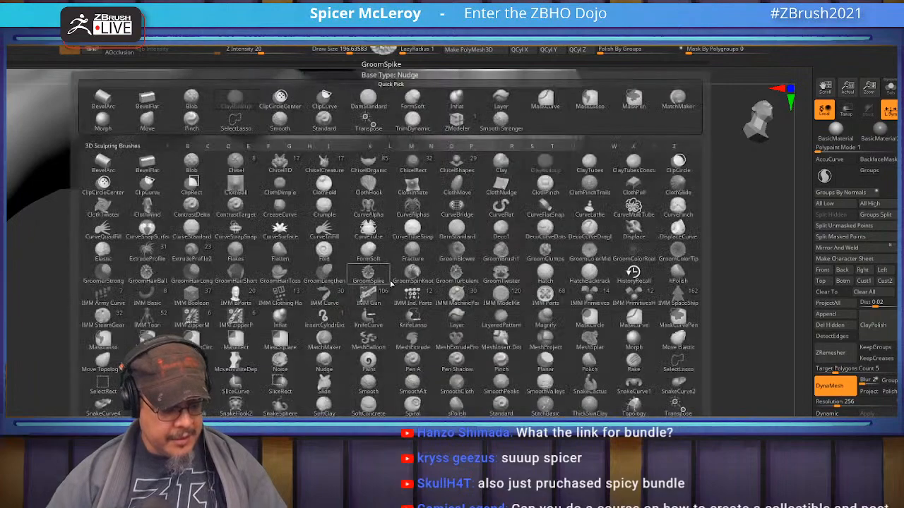
key(m)
key(v)
key(s)
drag(428, 303, 433, 303)
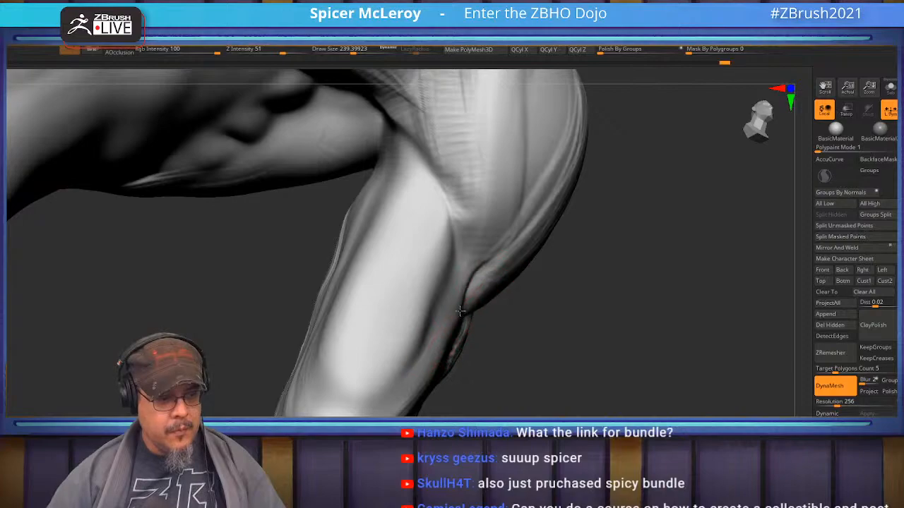
drag(607, 310, 439, 225)
drag(353, 240, 472, 298)
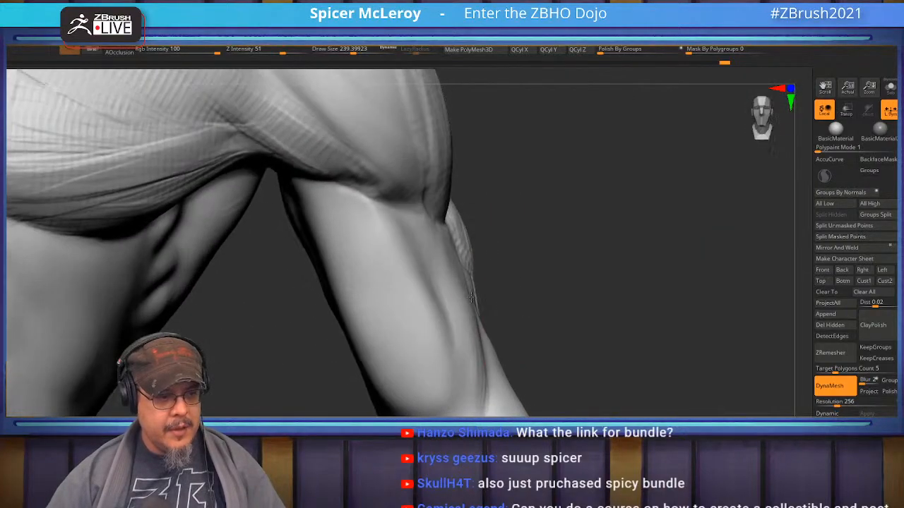
Add ClayBuildup strands along the inner lower edge of the biceps at a brush size of about 154.
drag(559, 286, 482, 270)
mouse_move(542, 270)
mouse_down()
mouse_move(559, 299)
mouse_move(549, 266)
mouse_move(589, 234)
mouse_move(561, 163)
mouse_up()
key(b)
key(c)
key(b)
drag(591, 252, 609, 308)
key(s)
mouse_move(385, 297)
mouse_down()
mouse_move(374, 296)
mouse_move(416, 346)
mouse_up()
drag(375, 295, 418, 353)
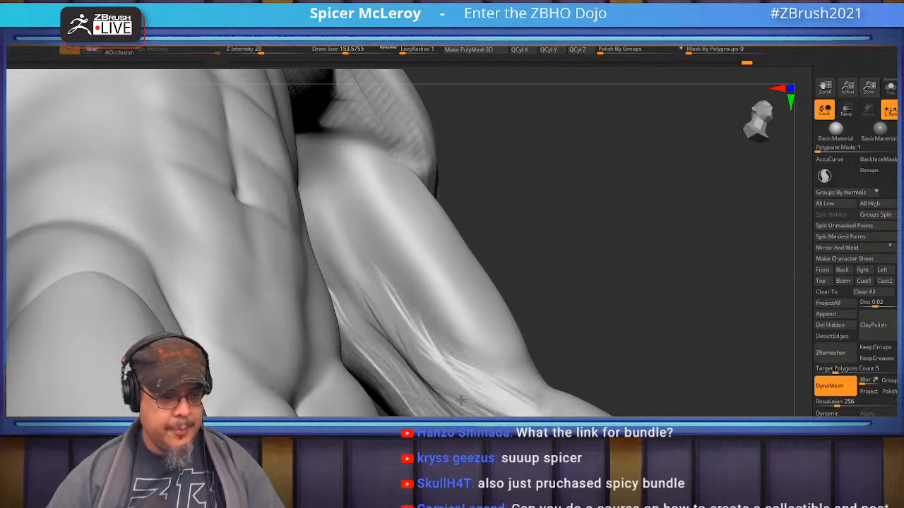
Strengthen the strands on the inner side of the upper arm from mid-biceps down to the elbow.
drag(412, 322, 419, 339)
mouse_move(618, 225)
mouse_down()
mouse_move(589, 236)
mouse_move(590, 289)
mouse_up()
drag(332, 252, 352, 313)
mouse_move(343, 282)
mouse_down()
mouse_move(352, 324)
mouse_move(371, 332)
mouse_move(378, 315)
mouse_move(461, 409)
mouse_up()
mouse_move(543, 350)
mouse_down()
mouse_move(576, 338)
mouse_move(506, 339)
mouse_up()
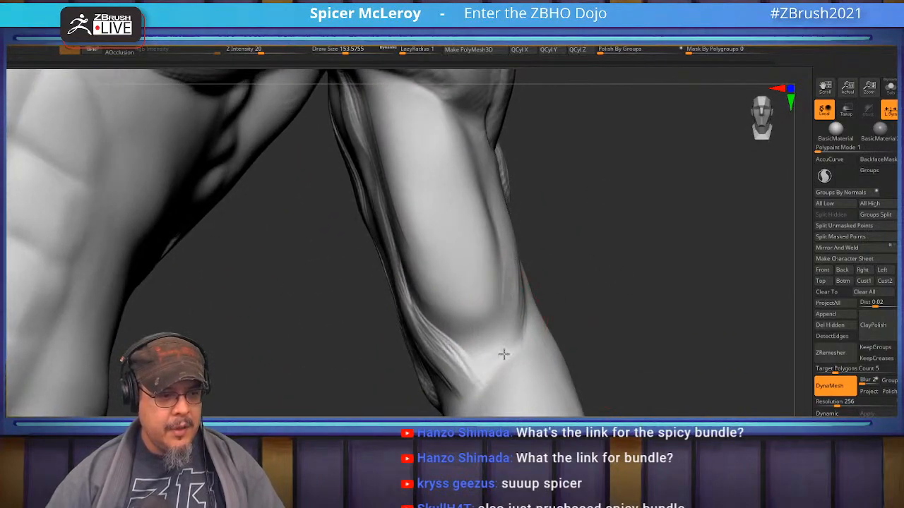
Build the biceps tendon at the elbow crease with short clay strokes below the muscle's rounded end.
mouse_move(472, 373)
mouse_down()
mouse_move(462, 338)
mouse_move(437, 351)
mouse_move(504, 357)
mouse_move(475, 360)
mouse_up()
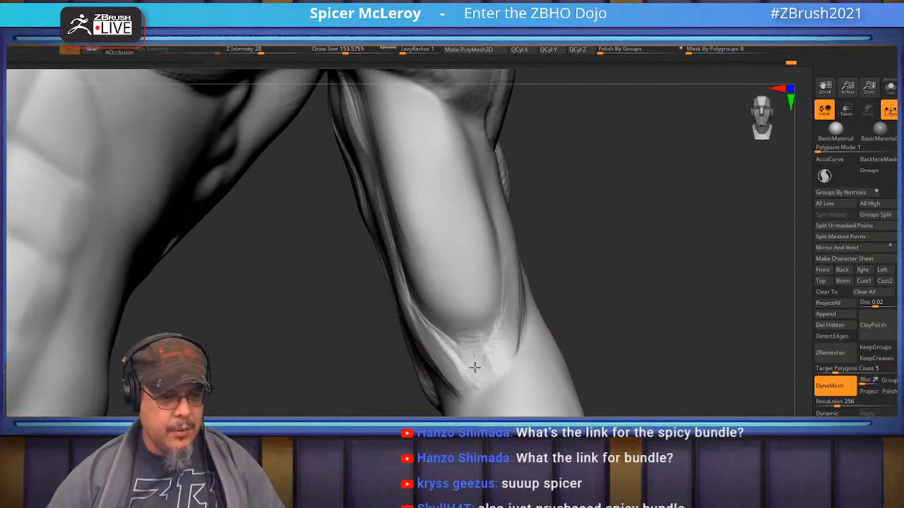
drag(506, 320, 499, 365)
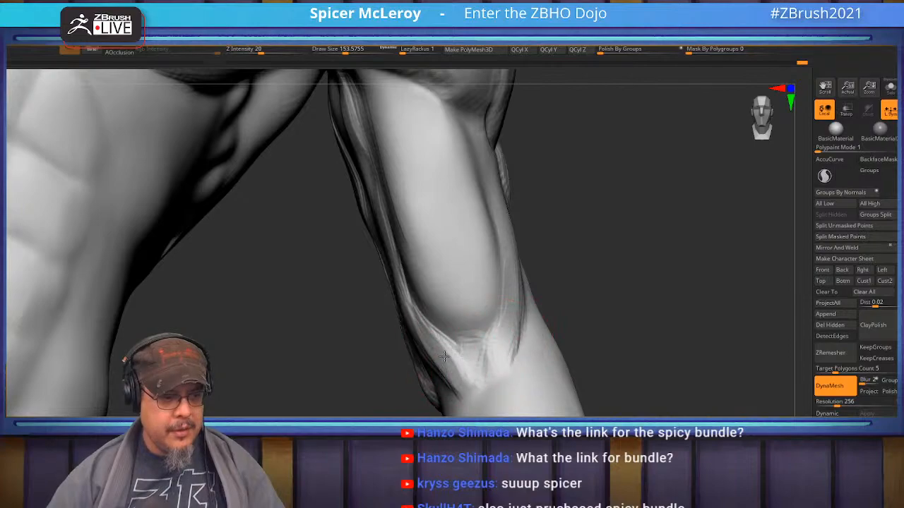
drag(447, 351, 481, 327)
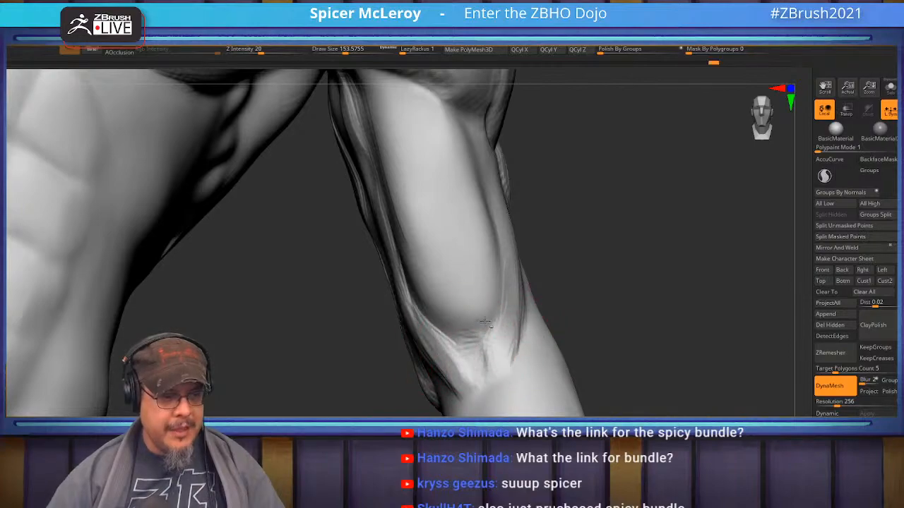
Lay fiber strokes over the outer upper arm from the deltoid's lower tip and triceps edge down to the elbow.
mouse_move(599, 351)
mouse_down()
mouse_move(635, 216)
mouse_move(637, 288)
mouse_move(637, 281)
mouse_move(616, 291)
mouse_up()
drag(452, 233, 393, 299)
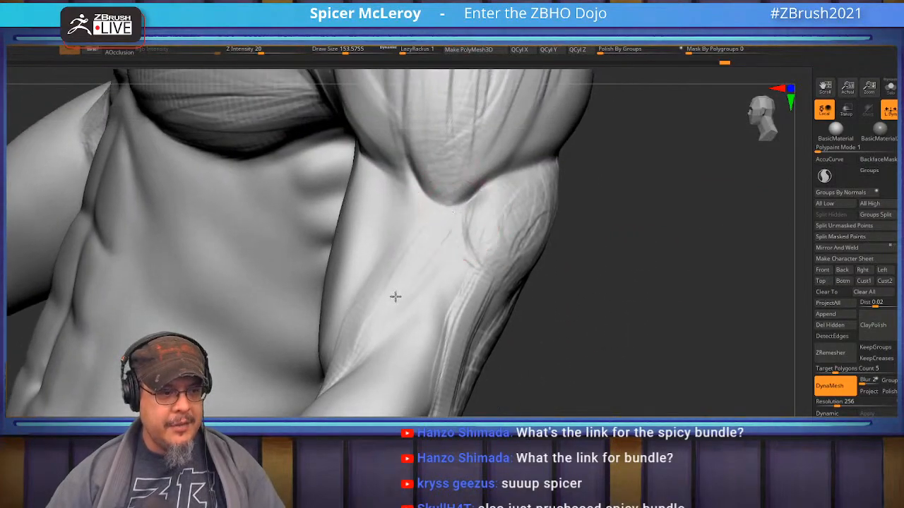
mouse_move(465, 212)
mouse_down()
mouse_move(456, 242)
mouse_move(465, 263)
mouse_up()
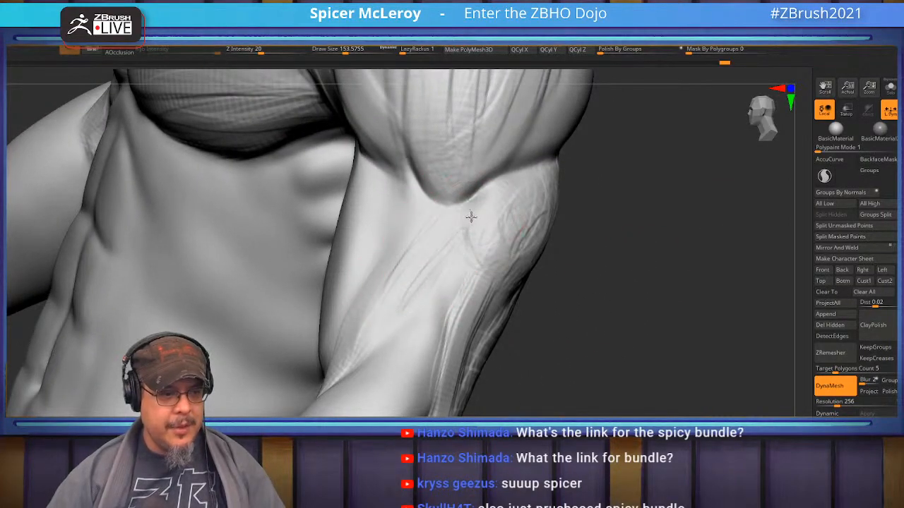
mouse_move(575, 273)
mouse_down()
mouse_move(476, 173)
mouse_move(422, 233)
mouse_up()
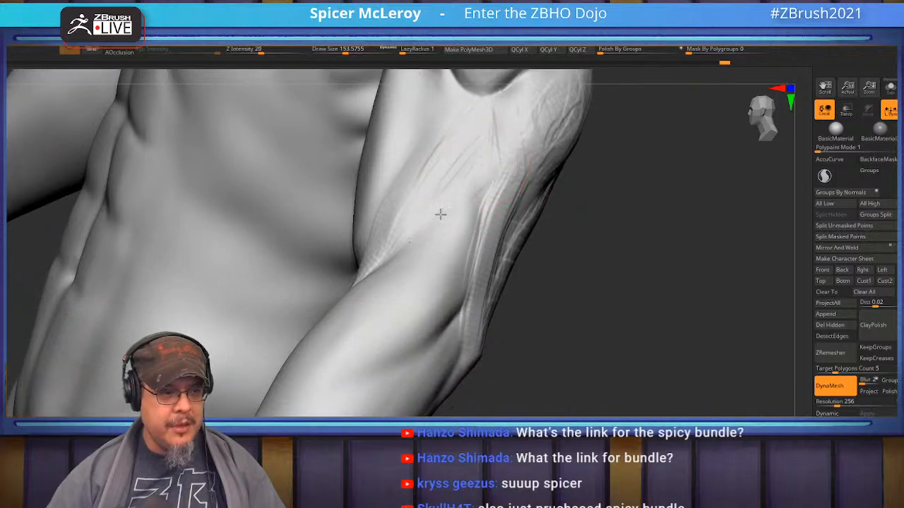
drag(491, 172, 428, 280)
drag(478, 198, 455, 304)
Lay long clay strands from the outer elbow down the forearm and build up clay at the wrist.
alt+drag(511, 303, 575, 184)
drag(538, 155, 503, 200)
mouse_move(579, 283)
mouse_down()
mouse_move(605, 299)
mouse_move(509, 283)
mouse_move(512, 266)
mouse_move(460, 303)
mouse_move(410, 305)
mouse_move(505, 325)
mouse_move(537, 202)
mouse_move(438, 268)
mouse_move(438, 368)
mouse_move(448, 360)
mouse_up()
mouse_move(503, 332)
mouse_down()
mouse_move(529, 312)
mouse_move(545, 267)
mouse_move(529, 311)
mouse_up()
mouse_move(424, 367)
mouse_down()
mouse_move(612, 303)
mouse_move(480, 361)
mouse_move(497, 382)
mouse_move(489, 401)
mouse_up()
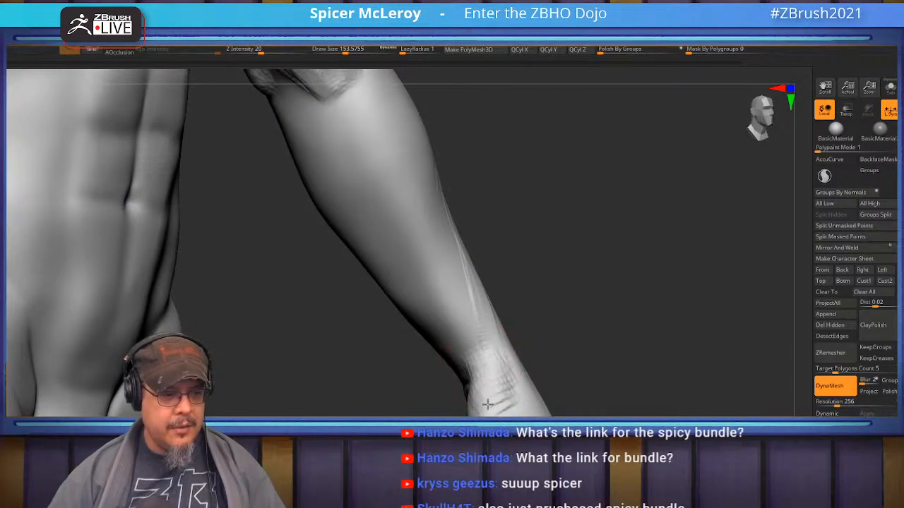
mouse_move(492, 361)
mouse_down()
mouse_move(533, 334)
mouse_move(590, 339)
mouse_move(615, 323)
mouse_move(574, 323)
mouse_move(577, 275)
mouse_move(565, 271)
mouse_up()
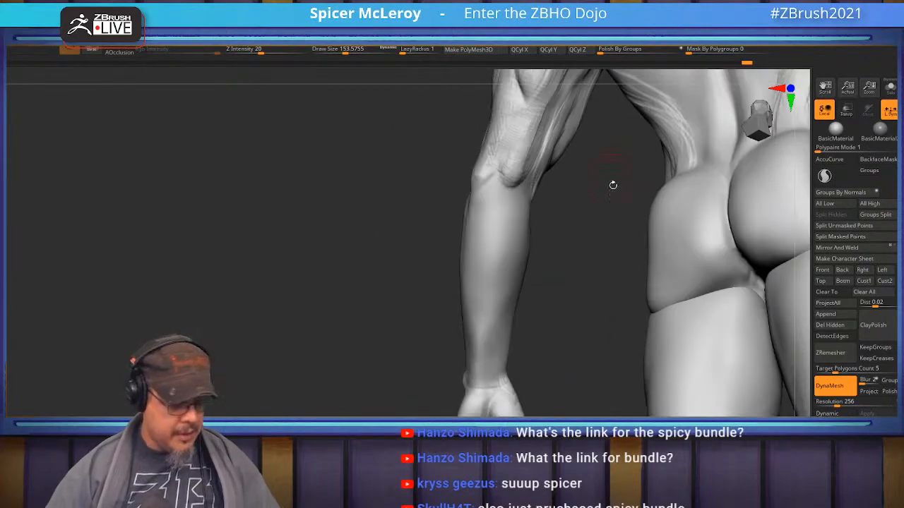
Adjust the shape of the forearm and wrist with the Move brush at a size of about 338.
key(b)
key(m)
key(v)
key(s)
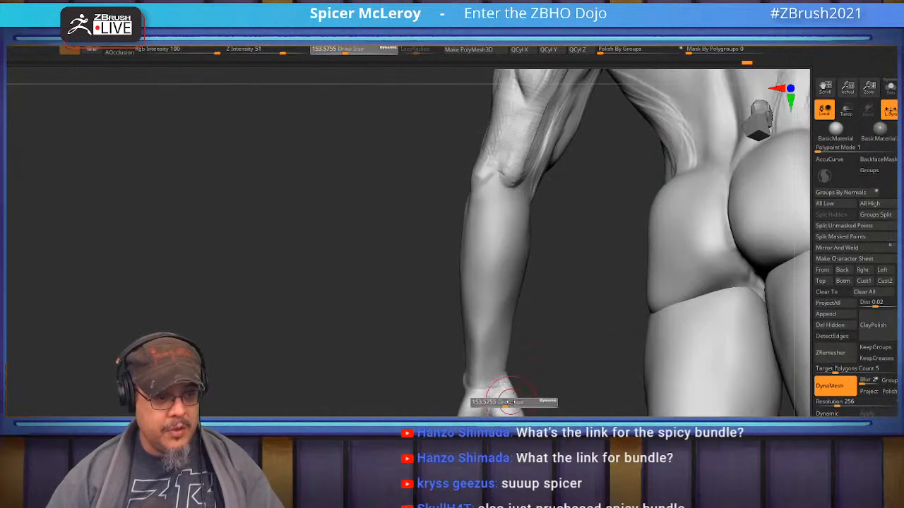
drag(514, 403, 535, 403)
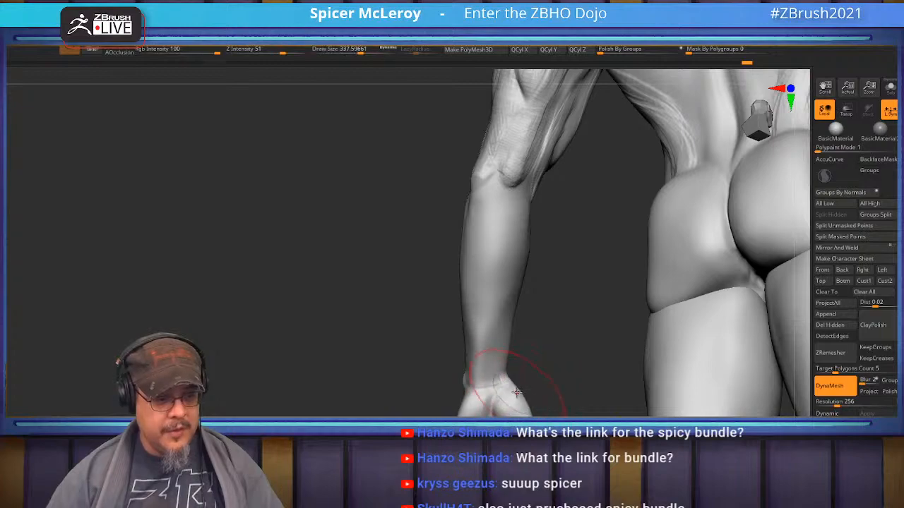
drag(561, 361, 625, 314)
drag(650, 283, 657, 319)
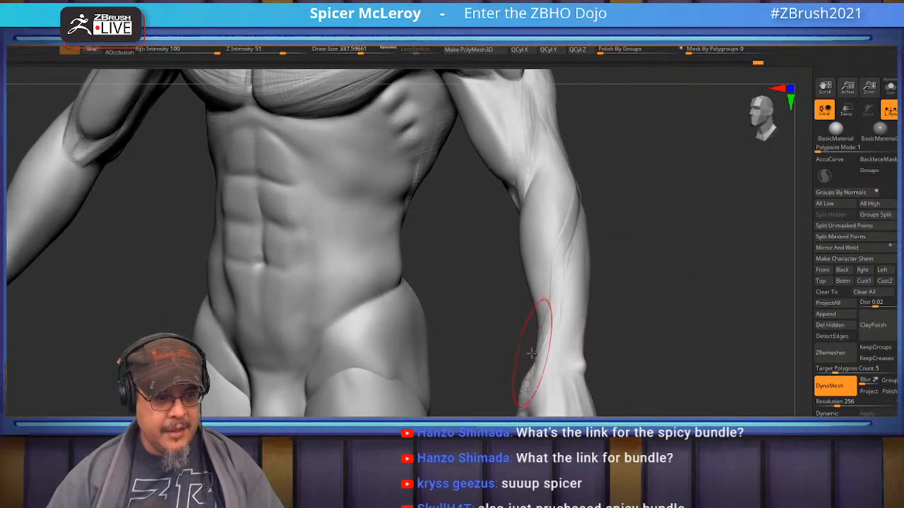
Carve the grooves separating the outer forearm muscles from the elbow toward the wrist with DamStandard at a size of about 268.
drag(633, 348, 710, 272)
drag(311, 353, 323, 401)
key(s)
drag(596, 291, 594, 312)
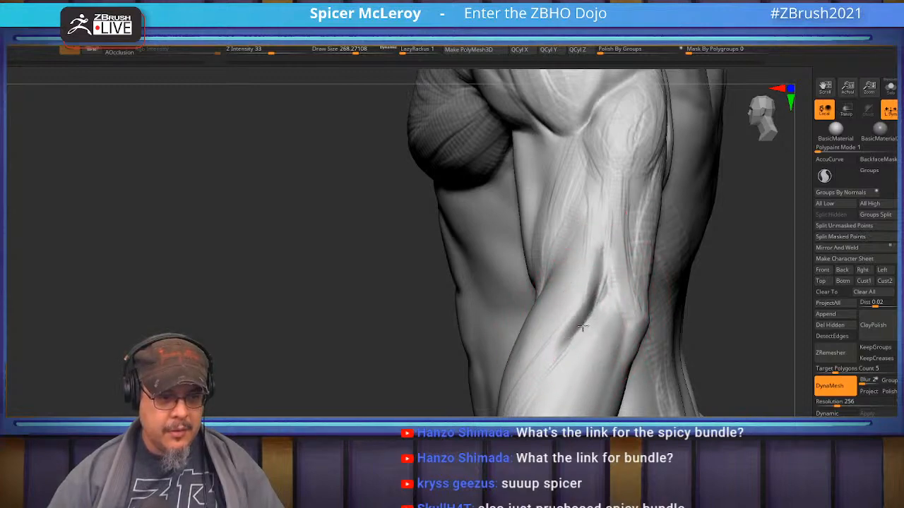
alt+drag(339, 382, 286, 307)
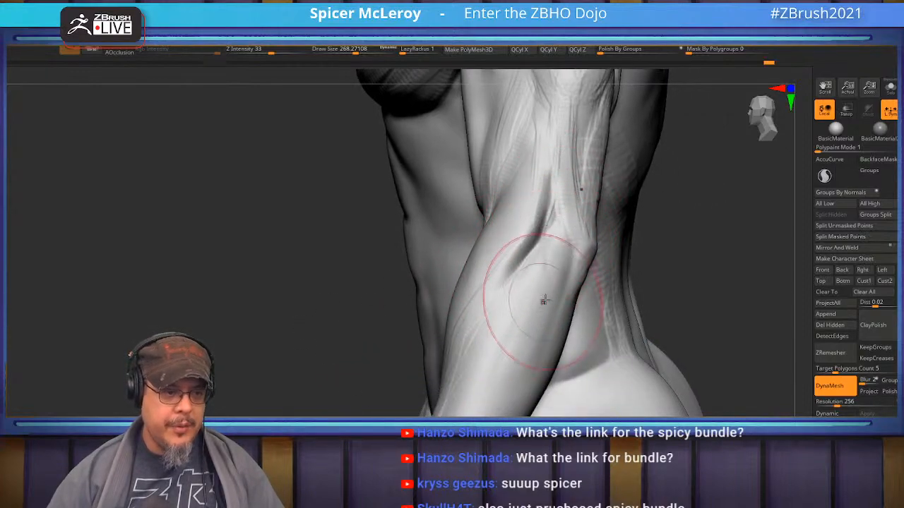
mouse_move(664, 265)
alt+mouse_down()
mouse_move(682, 170)
mouse_move(673, 166)
alt+mouse_up()
drag(549, 190, 530, 264)
drag(543, 224, 501, 319)
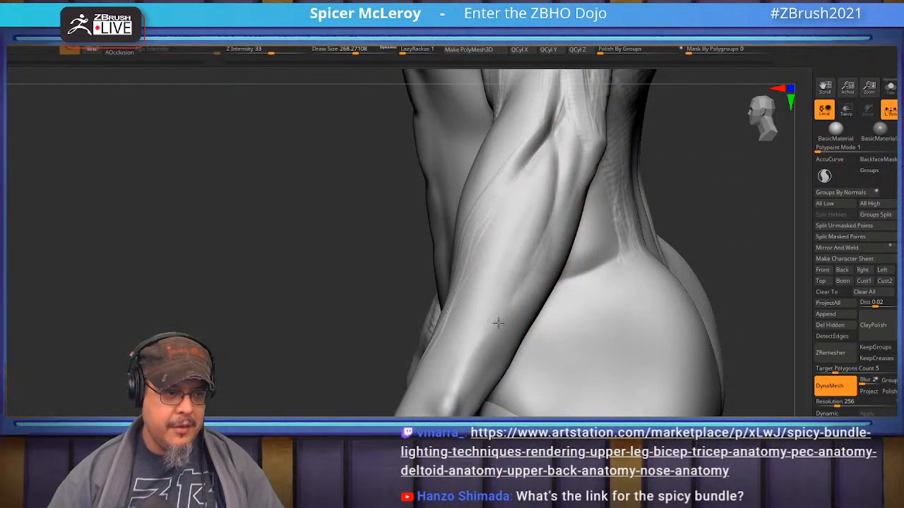
Carve the grooves along the lower outer forearm toward the wrist bone with DamStandard at a size of about 268.
drag(555, 255, 458, 369)
drag(501, 306, 451, 384)
drag(212, 394, 331, 395)
drag(442, 204, 403, 353)
mouse_move(641, 292)
mouse_down()
mouse_move(678, 262)
mouse_move(646, 264)
mouse_move(501, 230)
mouse_move(426, 273)
mouse_up()
mouse_move(462, 271)
right_down()
mouse_move(466, 287)
mouse_move(474, 280)
right_up()
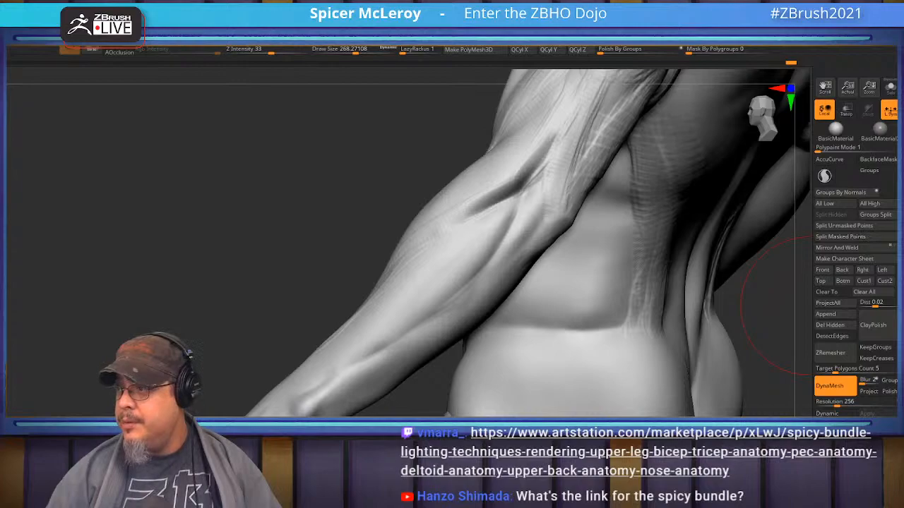
Switch to the ArtStation store page in the browser and return to ZBrush.
key(alt+Tab)
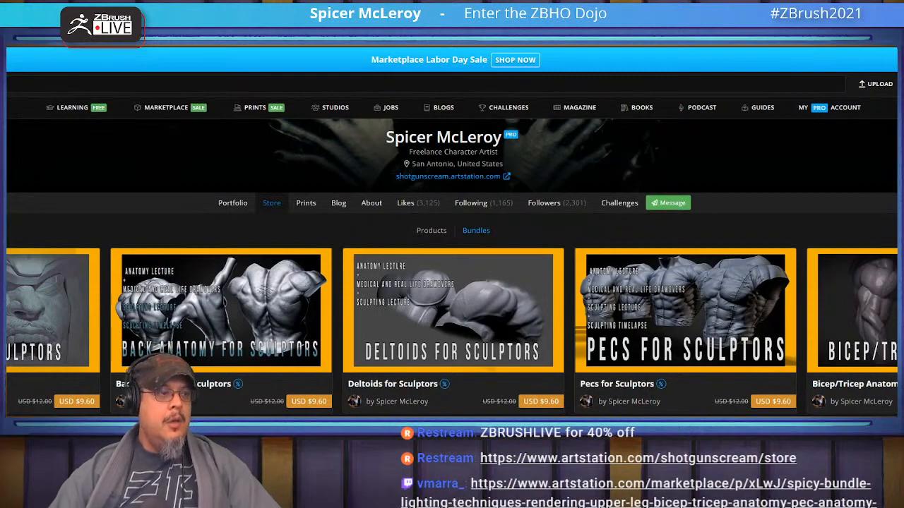
key(alt+Tab)
key(alt+Tab)
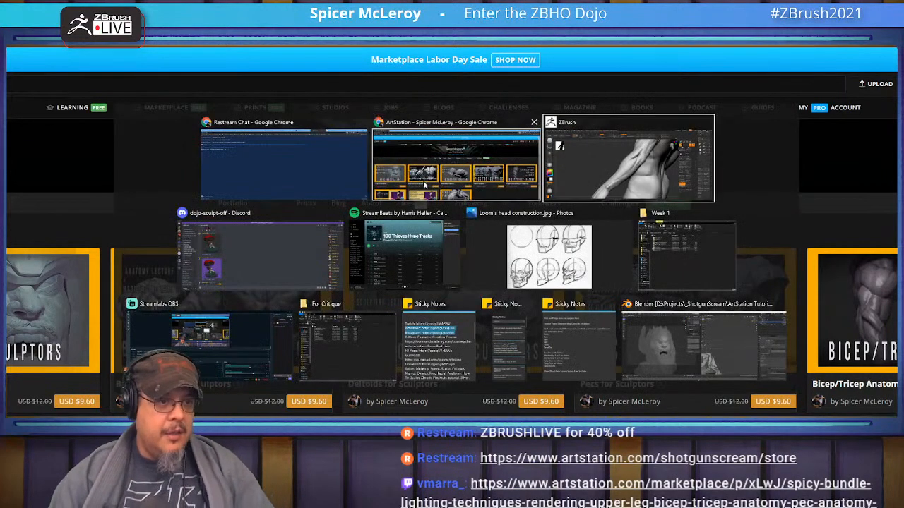
Build up clay strands along the lower forearm toward the wrist with ClayBuildup at a size of about 268.
mouse_move(181, 297)
mouse_down()
mouse_move(620, 260)
mouse_move(631, 276)
mouse_move(598, 285)
mouse_move(534, 230)
mouse_up()
key(b)
click(534, 231)
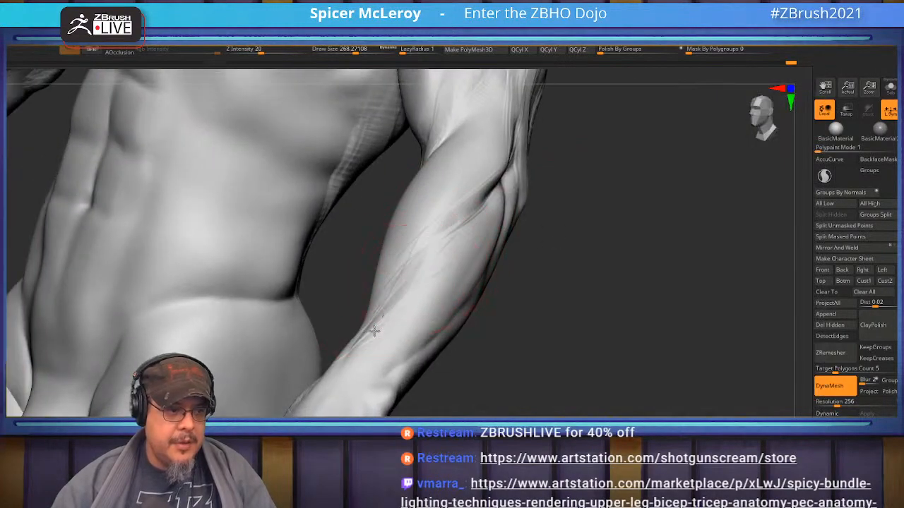
drag(529, 308, 446, 311)
mouse_move(365, 349)
mouse_down()
mouse_move(389, 276)
mouse_move(363, 338)
mouse_up()
drag(382, 320, 364, 360)
drag(384, 304, 372, 378)
drag(459, 332, 386, 303)
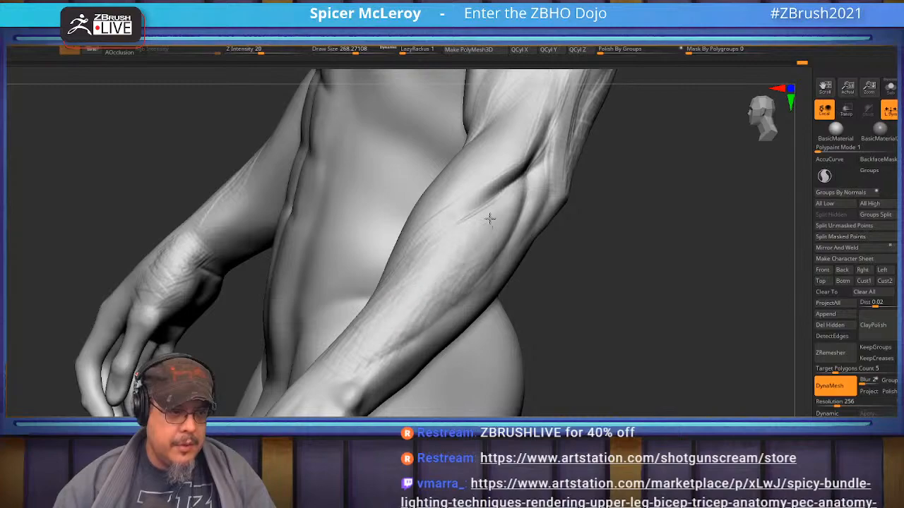
Build up the forearm muscle origins around the outer elbow with clay at a size of 112 and smooth the strokes.
mouse_move(635, 278)
mouse_down()
mouse_move(459, 285)
mouse_move(426, 308)
mouse_move(450, 286)
mouse_move(435, 288)
mouse_up()
key(s)
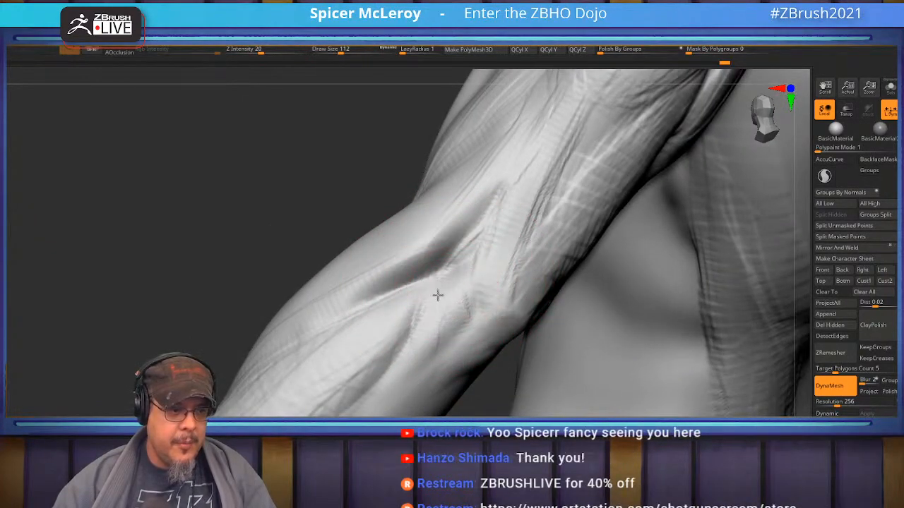
drag(465, 313, 401, 367)
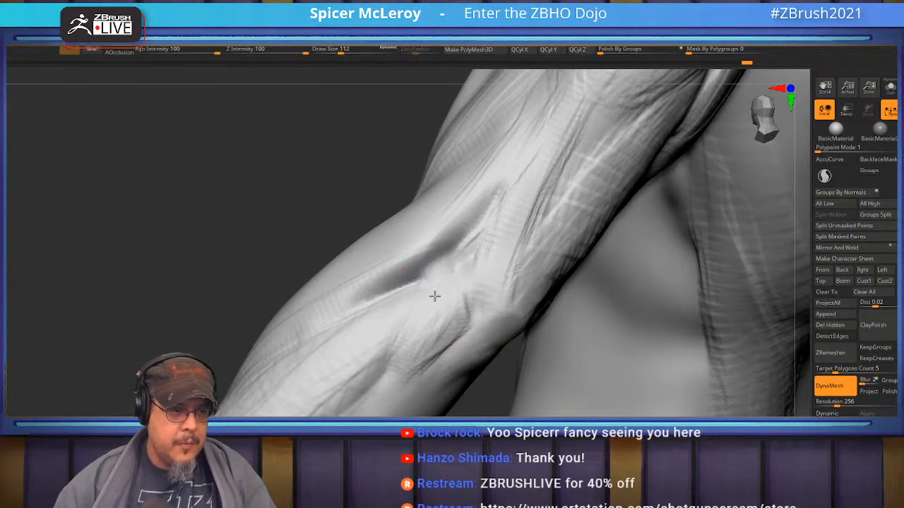
mouse_move(391, 325)
right_down()
mouse_move(448, 262)
mouse_move(318, 237)
mouse_move(520, 254)
mouse_move(551, 283)
mouse_move(542, 274)
mouse_move(559, 250)
mouse_move(552, 288)
mouse_move(561, 292)
mouse_move(542, 274)
right_up()
Lay clay strands down the front of the forearm from the elbow crease to the wrist with ClayBuildup at a size of about 197.
key(b)
key(c)
key(b)
key(s)
drag(387, 285, 397, 285)
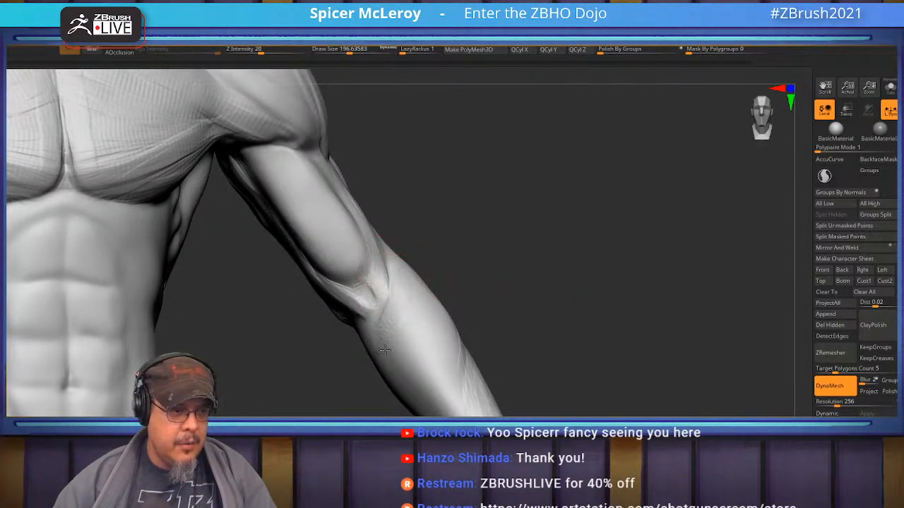
shift+drag(390, 282, 412, 351)
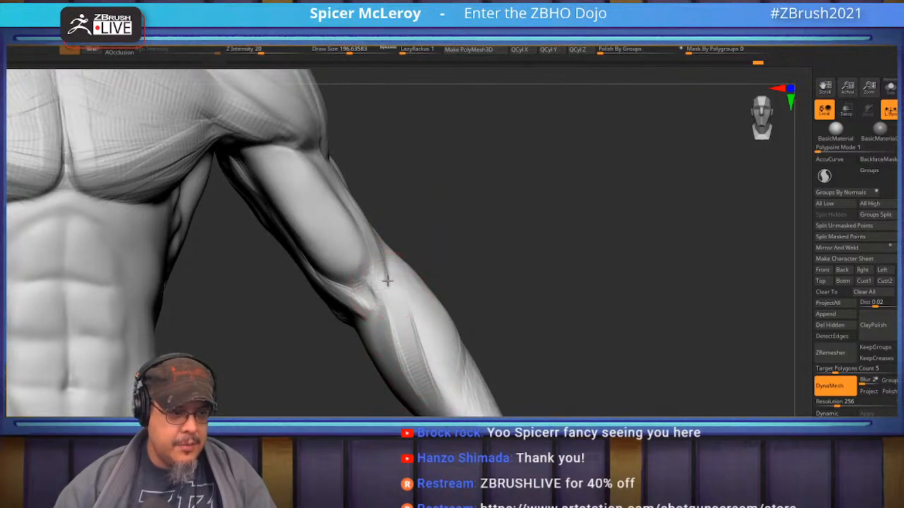
alt+drag(559, 367, 440, 204)
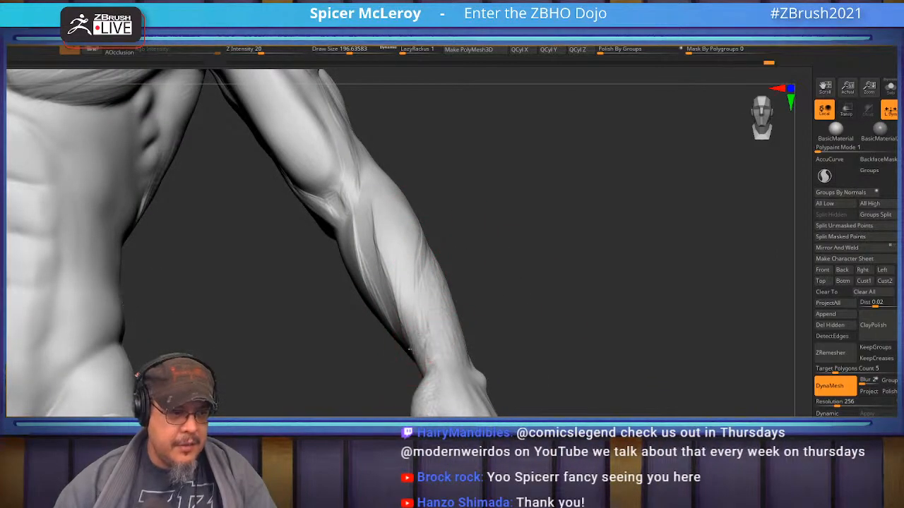
Blend clay around the back of the elbow and lay long strands along the forearm's underside toward the wrist.
mouse_move(523, 301)
mouse_down()
mouse_move(544, 281)
mouse_move(527, 313)
mouse_move(558, 247)
mouse_move(555, 231)
mouse_move(466, 276)
mouse_move(495, 287)
mouse_move(333, 262)
mouse_up()
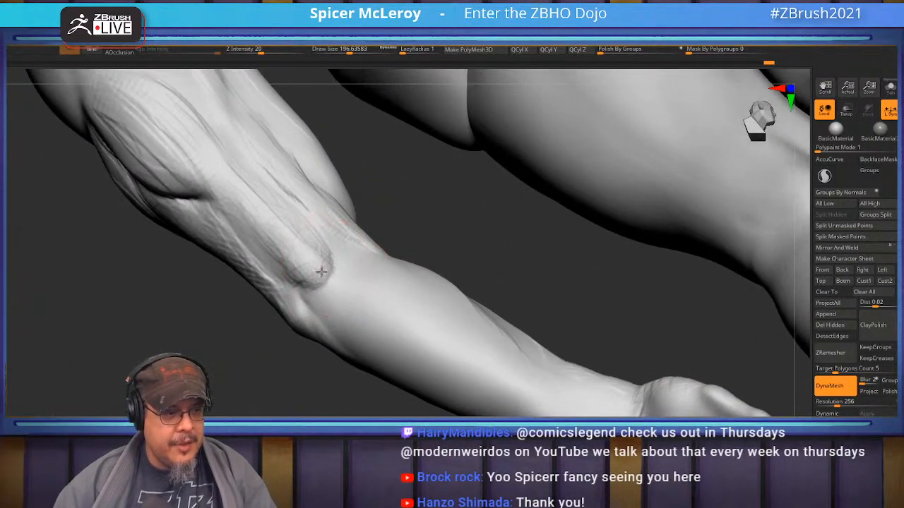
alt+drag(502, 271, 582, 330)
drag(300, 248, 338, 254)
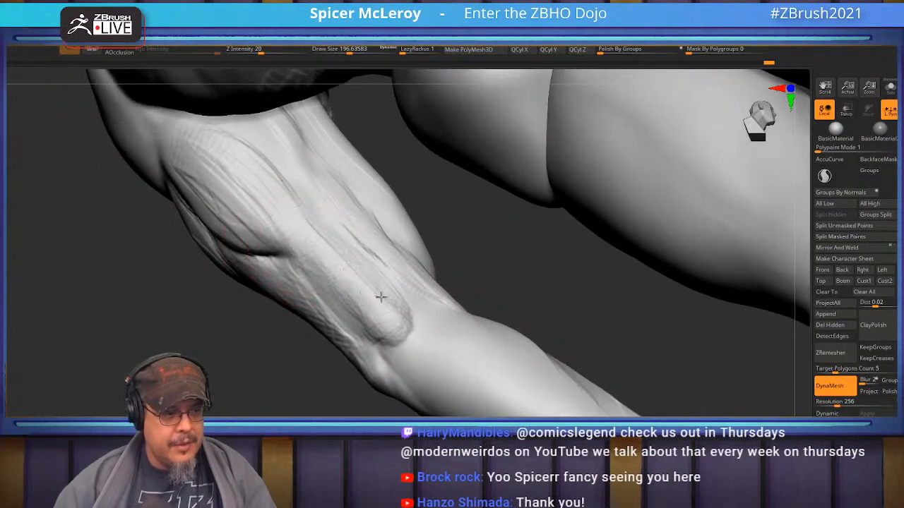
mouse_move(470, 333)
alt+mouse_down()
mouse_move(459, 263)
mouse_move(401, 264)
alt+mouse_up()
mouse_move(414, 320)
mouse_down()
mouse_move(438, 367)
mouse_move(584, 394)
mouse_move(623, 416)
mouse_up()
mouse_move(682, 386)
mouse_down()
mouse_move(591, 341)
mouse_move(513, 276)
mouse_up()
drag(440, 249, 400, 253)
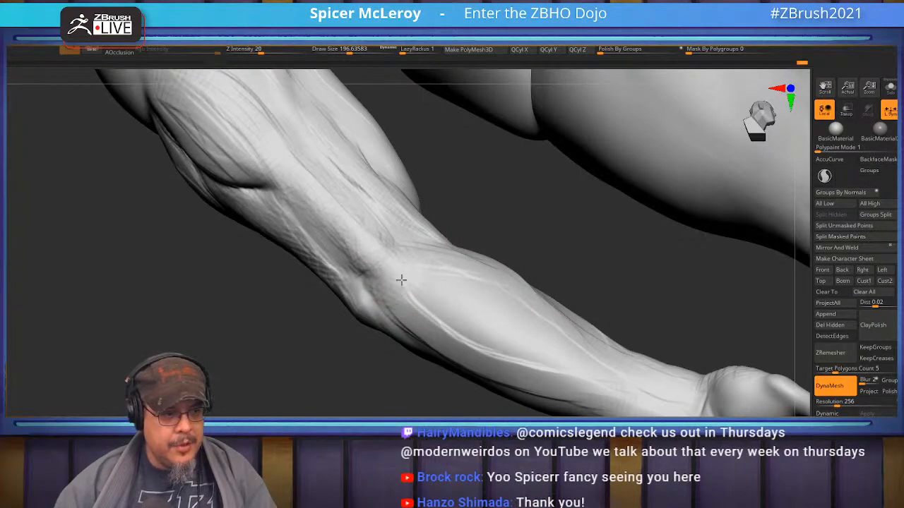
Build up the forearm's underside with cross-contour clay strokes down to the wrist and undo the last stroke.
mouse_move(489, 306)
mouse_down()
mouse_move(470, 346)
mouse_move(497, 353)
mouse_up()
drag(538, 318, 522, 366)
drag(583, 377, 664, 401)
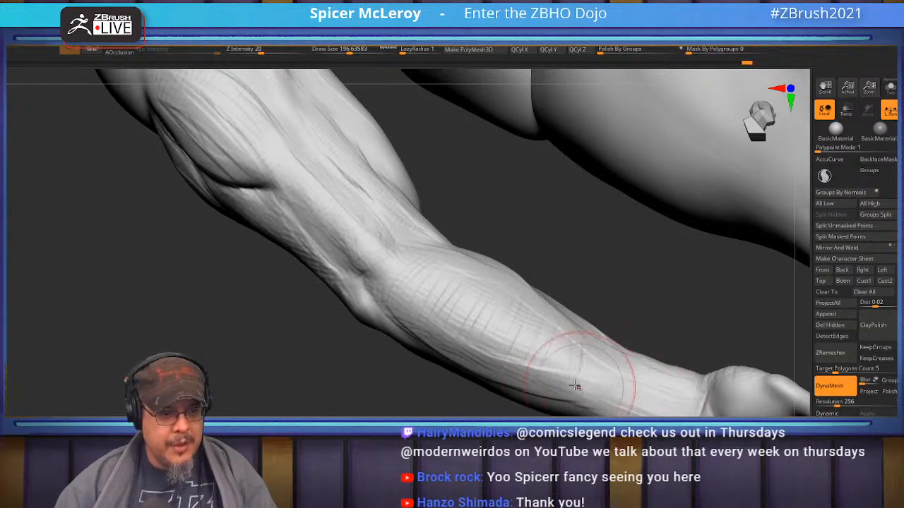
drag(542, 377, 616, 390)
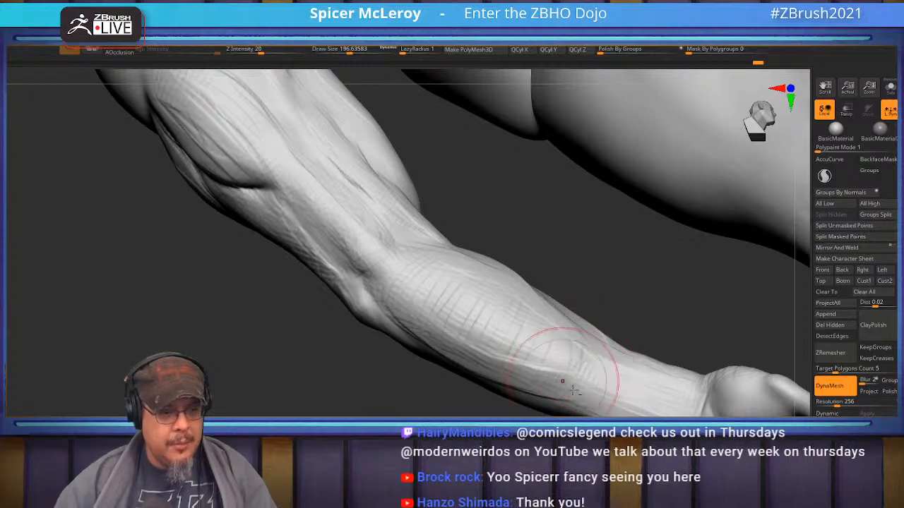
mouse_move(591, 268)
mouse_down()
mouse_move(617, 252)
mouse_move(595, 300)
mouse_move(706, 228)
mouse_move(692, 258)
mouse_move(585, 216)
mouse_up()
key(ctrl+z)
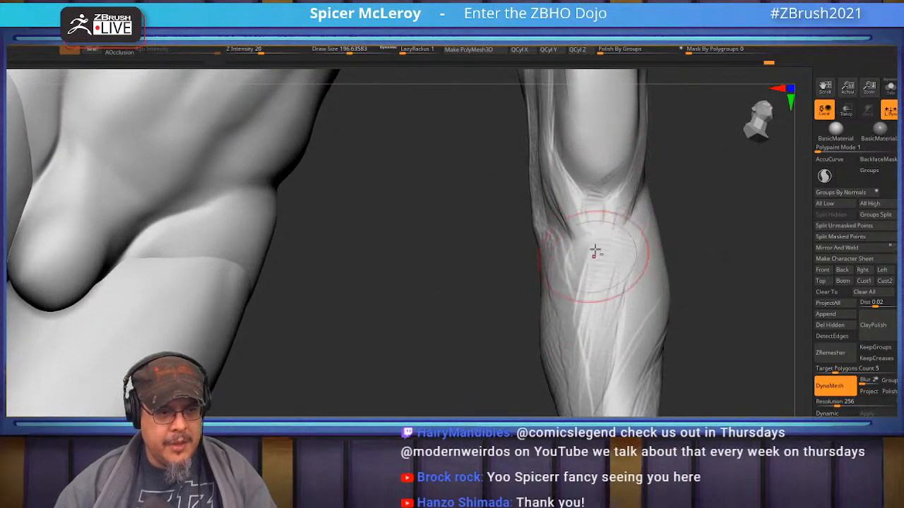
Lay fiber strokes over the outer forearm muscle from the lower upper arm past the elbow and smooth them.
mouse_move(600, 382)
mouse_down()
mouse_move(741, 271)
mouse_move(710, 307)
mouse_move(754, 304)
mouse_up()
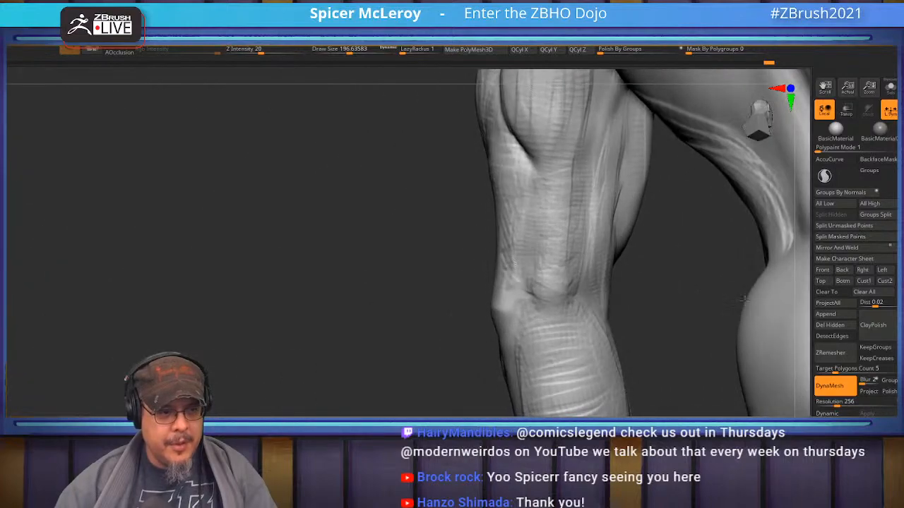
mouse_move(568, 176)
mouse_down()
mouse_move(444, 319)
mouse_move(623, 259)
mouse_move(645, 272)
mouse_move(565, 221)
mouse_move(570, 195)
mouse_up()
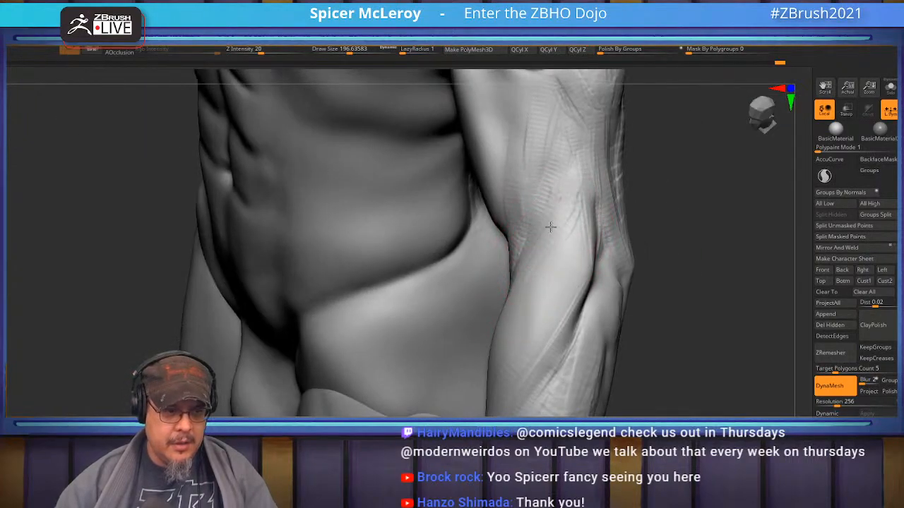
mouse_move(661, 284)
mouse_down()
mouse_move(682, 269)
mouse_move(546, 241)
mouse_up()
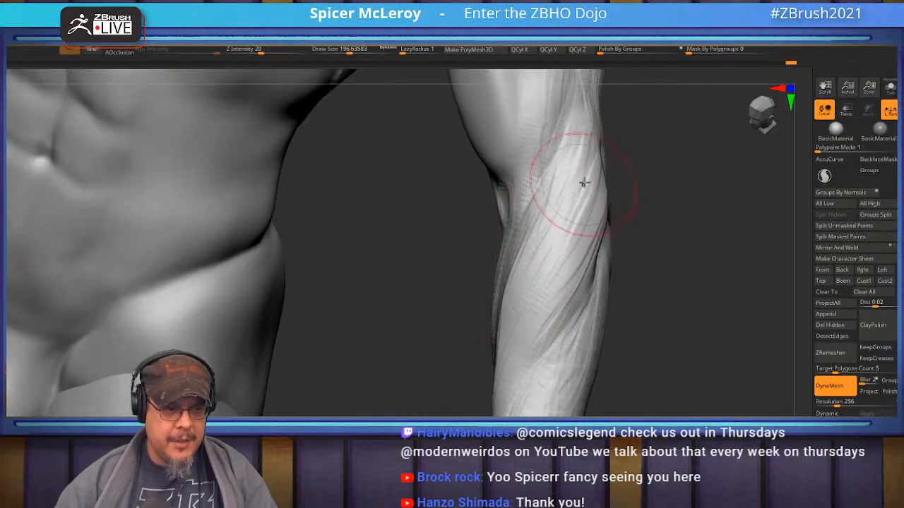
mouse_move(512, 363)
shift+mouse_down()
mouse_move(565, 185)
mouse_move(598, 142)
shift+mouse_up()
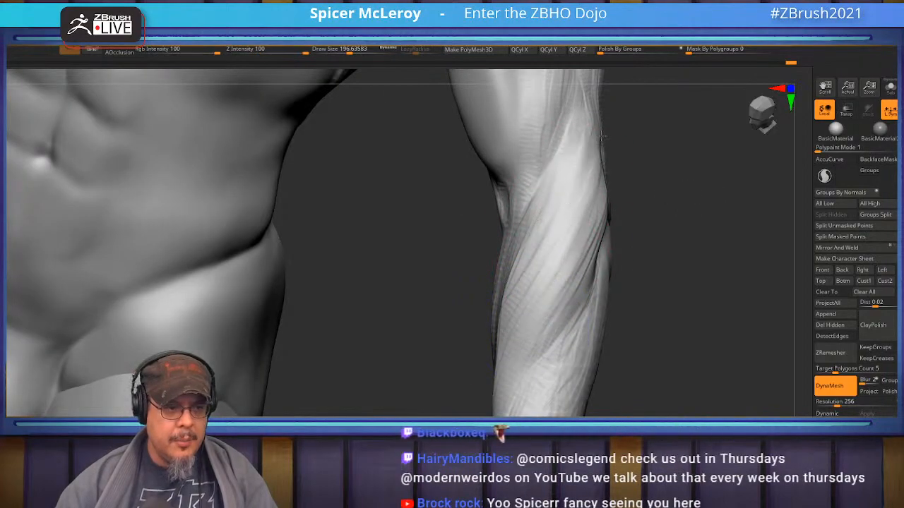
mouse_move(660, 243)
mouse_down()
mouse_move(720, 242)
mouse_move(662, 262)
mouse_move(638, 322)
mouse_move(664, 259)
mouse_up()
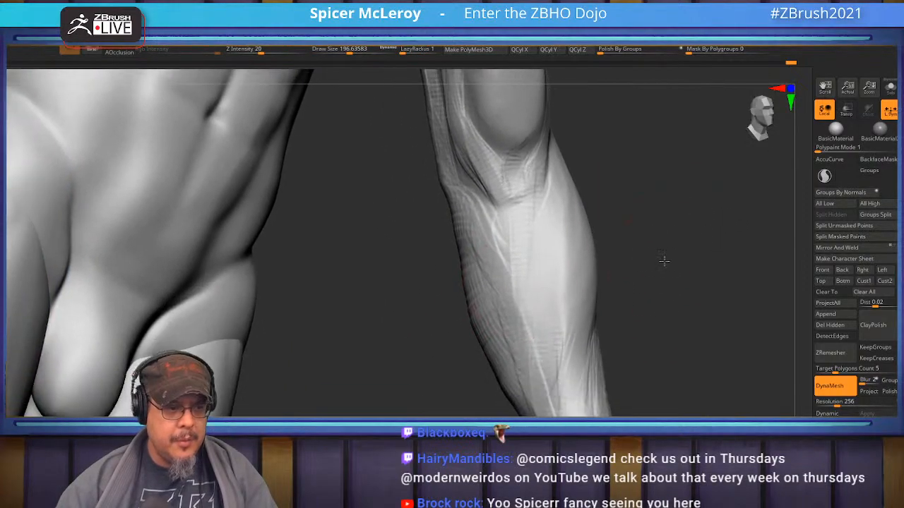
Add clay strands across the inner forearm, running from the inner elbow diagonally below the elbow crease.
drag(671, 226, 720, 241)
mouse_move(347, 341)
mouse_down()
mouse_move(269, 351)
mouse_move(331, 323)
mouse_move(423, 346)
mouse_up()
drag(510, 361, 497, 364)
mouse_move(636, 283)
mouse_down()
mouse_move(652, 236)
mouse_move(662, 264)
mouse_move(654, 247)
mouse_up()
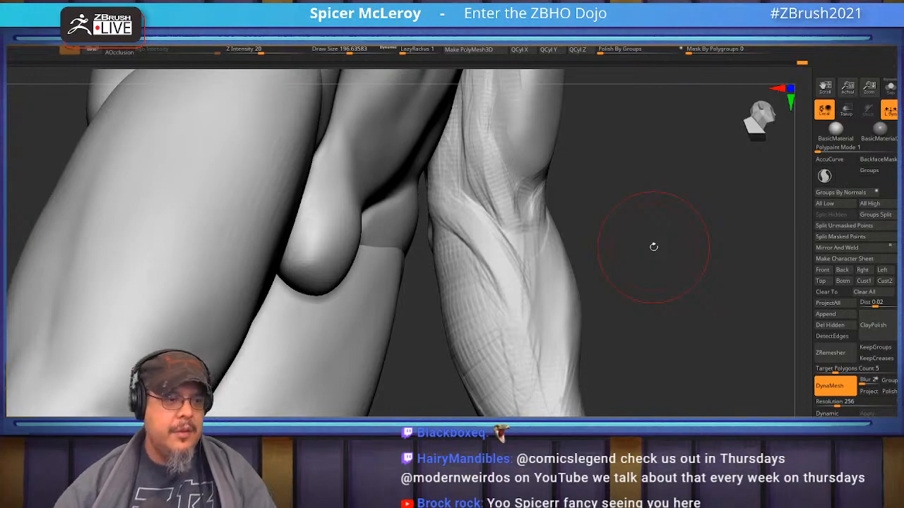
drag(682, 283, 464, 243)
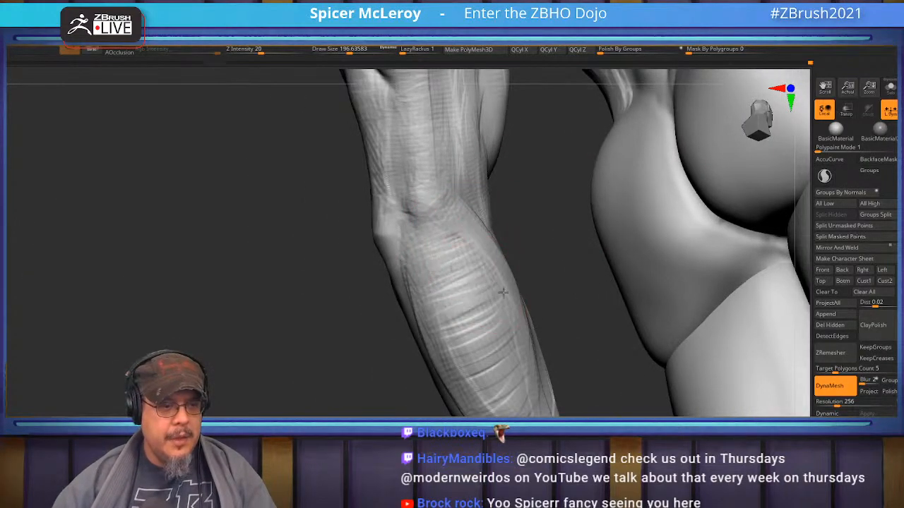
Carve the rib cage arch from the base of the sternum down along the abdomen's side with DamStandard at a size of about 197.
alt+drag(585, 388, 596, 325)
drag(639, 297, 586, 317)
alt+drag(592, 264, 628, 351)
alt+drag(592, 277, 621, 288)
alt+drag(669, 236, 689, 293)
mouse_move(394, 286)
mouse_down()
mouse_move(469, 262)
mouse_move(548, 303)
mouse_move(473, 247)
mouse_move(541, 269)
mouse_move(539, 276)
mouse_move(510, 244)
mouse_move(581, 258)
mouse_move(500, 252)
mouse_move(371, 369)
mouse_move(426, 289)
mouse_move(556, 209)
mouse_up()
key(b)
key(d)
key(s)
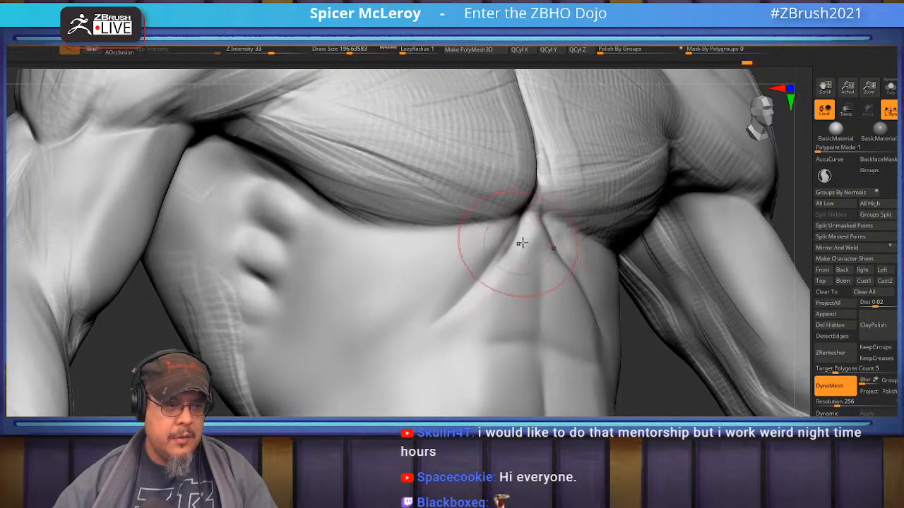
drag(541, 235, 540, 217)
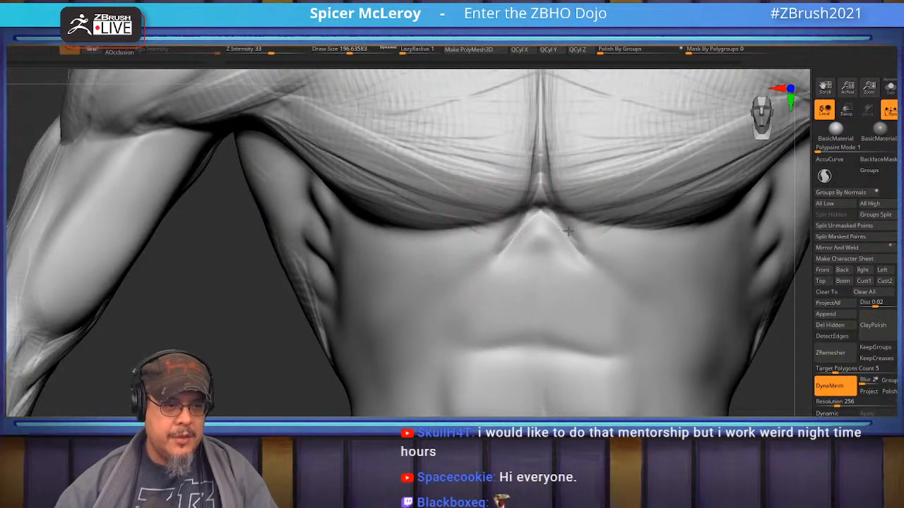
drag(579, 256, 556, 210)
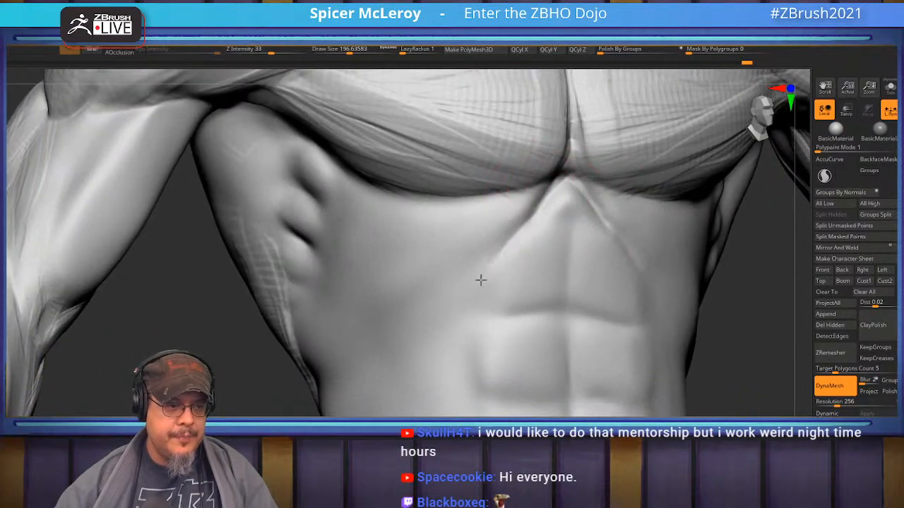
drag(414, 318, 371, 355)
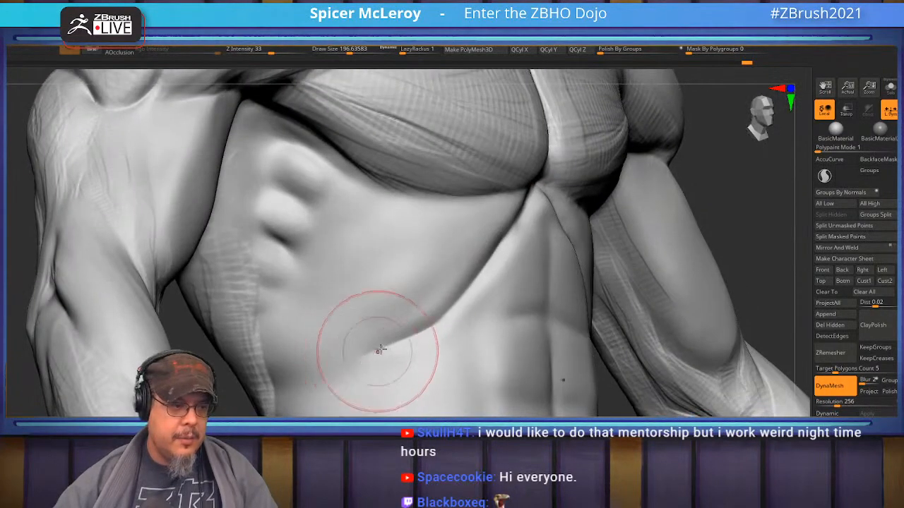
drag(322, 374, 496, 351)
Lay clay strands from the shoulder blade's lower tip diagonally down the side of the back with ClayBuildup.
mouse_move(496, 351)
right_down()
mouse_move(461, 280)
mouse_move(443, 256)
mouse_move(410, 246)
mouse_move(413, 238)
right_up()
key(b)
key(c)
key(b)
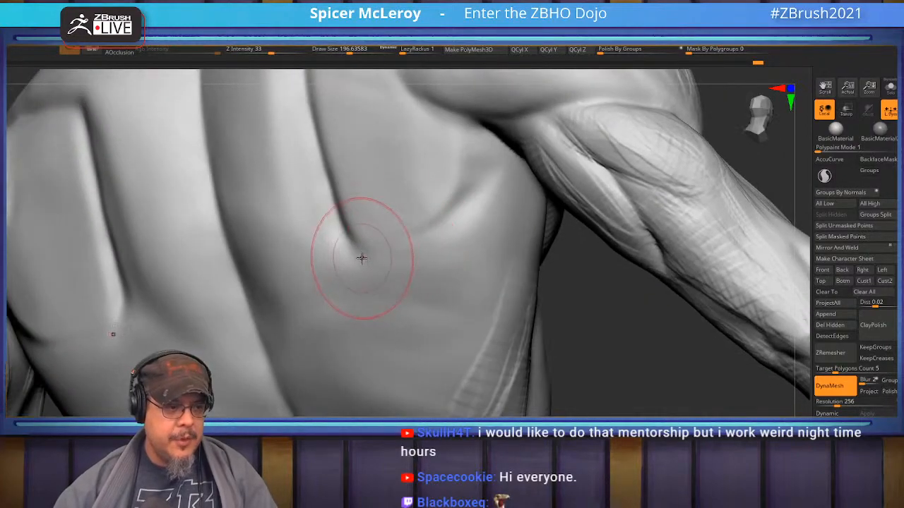
key(b)
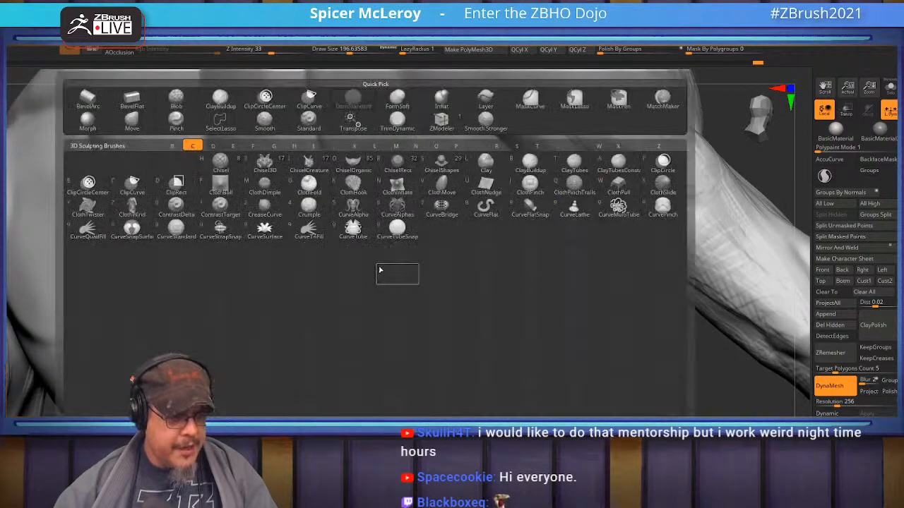
key(c)
key(b)
right_drag(377, 267, 376, 253)
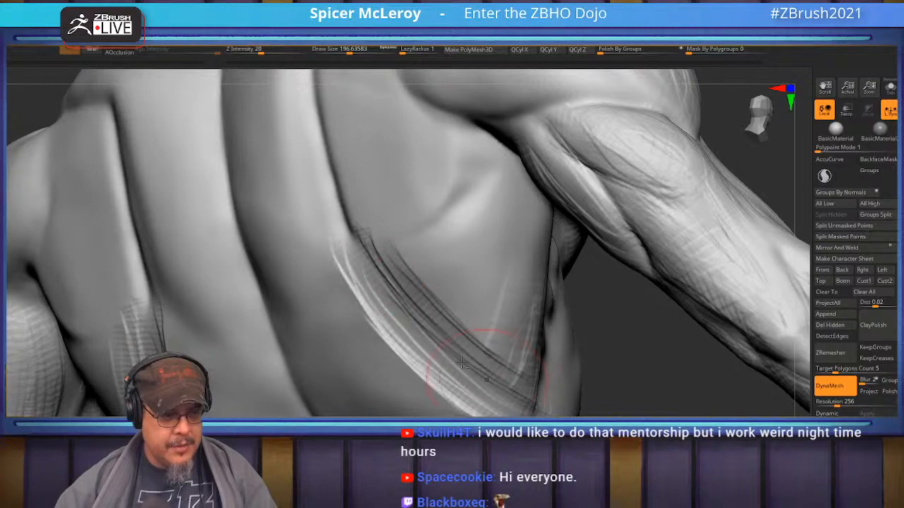
Build up a fibrous clay muscle band from the shoulder blade's lower tip across the back to the armpit.
mouse_move(398, 332)
right_down()
mouse_move(474, 380)
mouse_move(442, 378)
mouse_move(369, 330)
right_up()
mouse_move(365, 275)
right_down()
mouse_move(393, 236)
mouse_move(423, 274)
mouse_move(438, 261)
mouse_move(428, 264)
right_up()
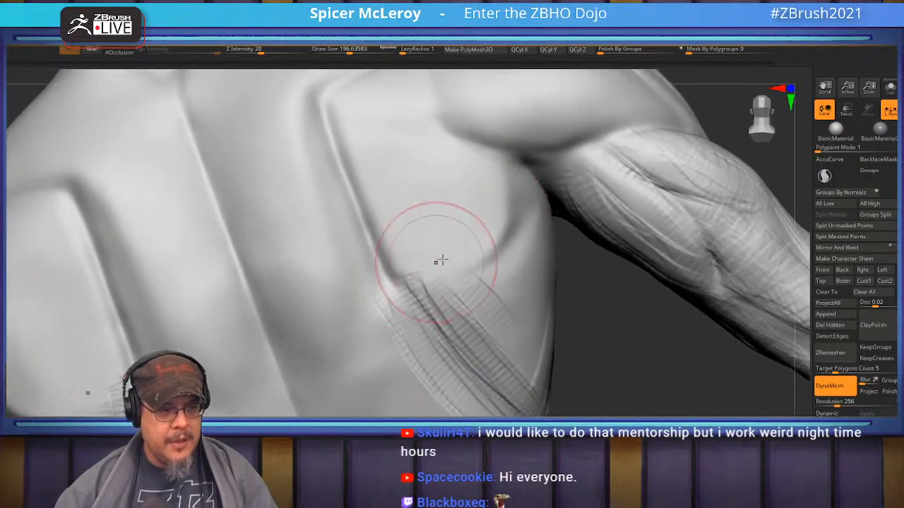
right_drag(537, 197, 457, 252)
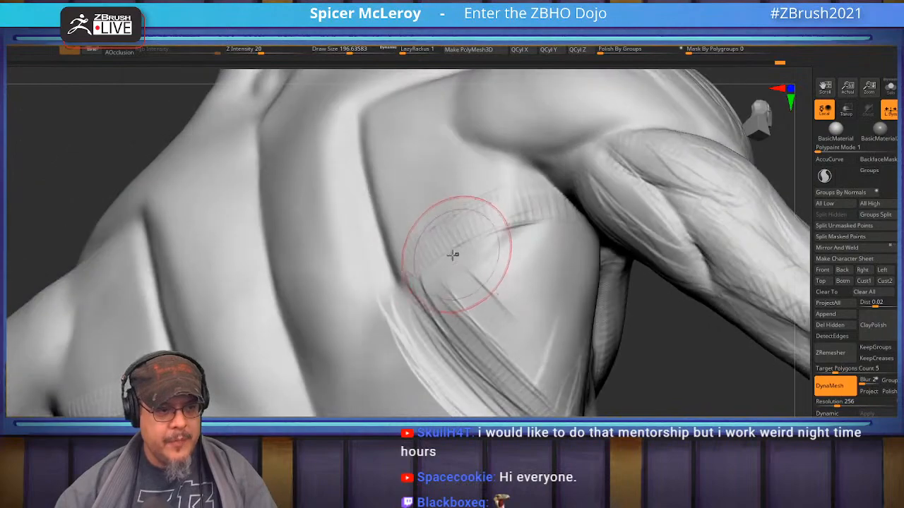
drag(553, 198, 533, 195)
drag(497, 231, 534, 227)
drag(448, 264, 560, 235)
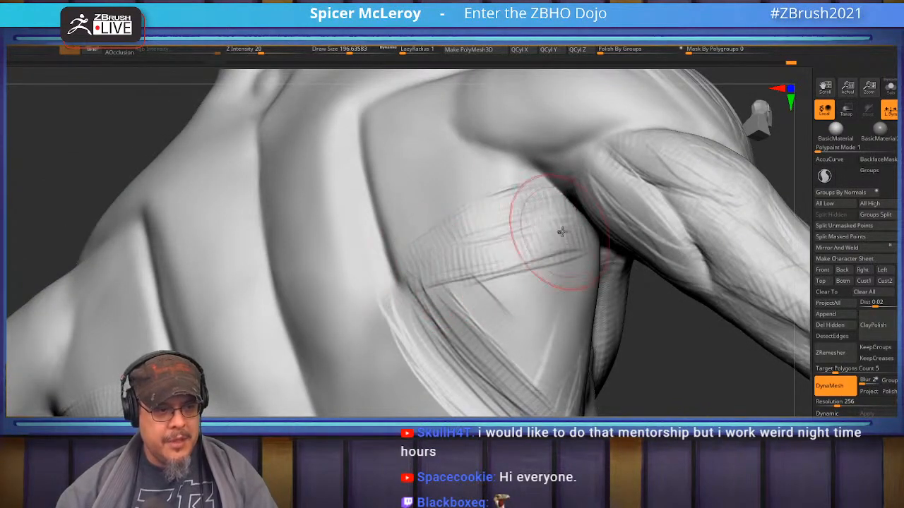
mouse_move(444, 261)
mouse_down()
mouse_move(558, 217)
mouse_move(567, 229)
mouse_up()
mouse_move(524, 252)
mouse_down()
mouse_move(583, 241)
mouse_move(503, 277)
mouse_move(513, 259)
mouse_move(409, 266)
mouse_up()
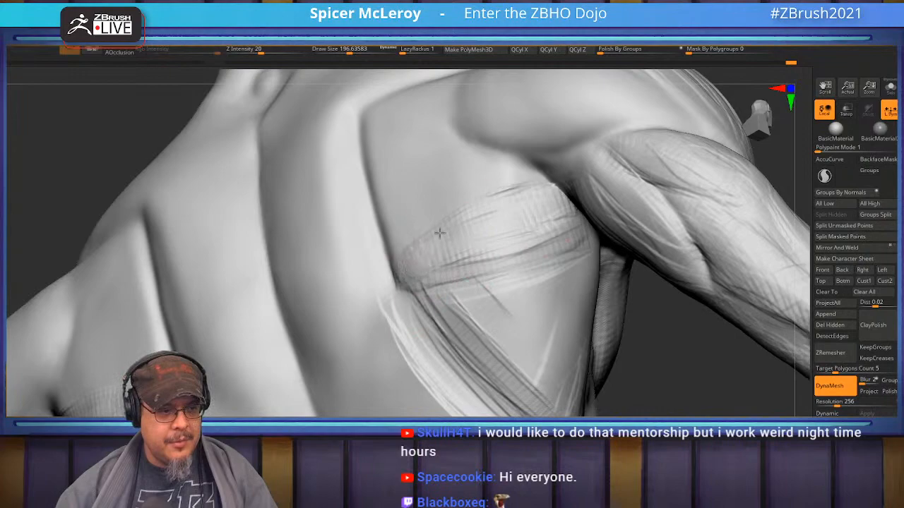
drag(523, 238, 538, 235)
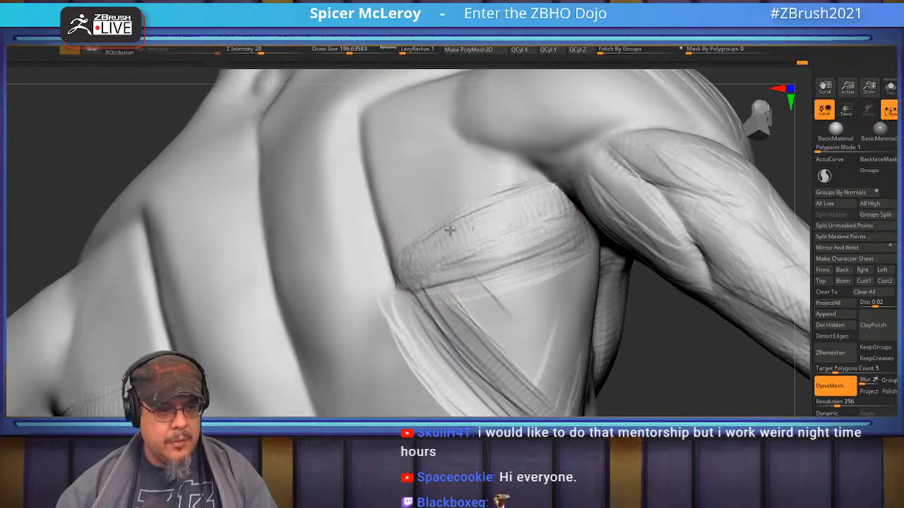
mouse_move(421, 257)
mouse_down()
mouse_move(398, 274)
mouse_move(565, 210)
mouse_up()
drag(418, 269, 449, 274)
Lay parallel diagonal fiber strokes across the side of the back, below the band at the shoulder blade's lower tip.
mouse_move(458, 332)
mouse_down()
mouse_move(462, 288)
mouse_move(543, 265)
mouse_up()
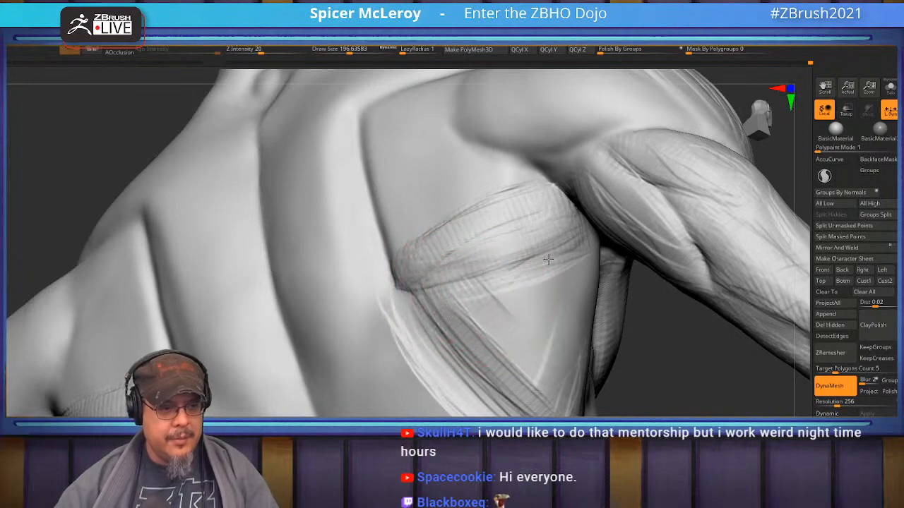
drag(487, 314, 569, 277)
drag(500, 334, 581, 288)
drag(507, 354, 582, 306)
drag(527, 395, 574, 346)
drag(552, 415, 579, 365)
alt+drag(655, 352, 639, 247)
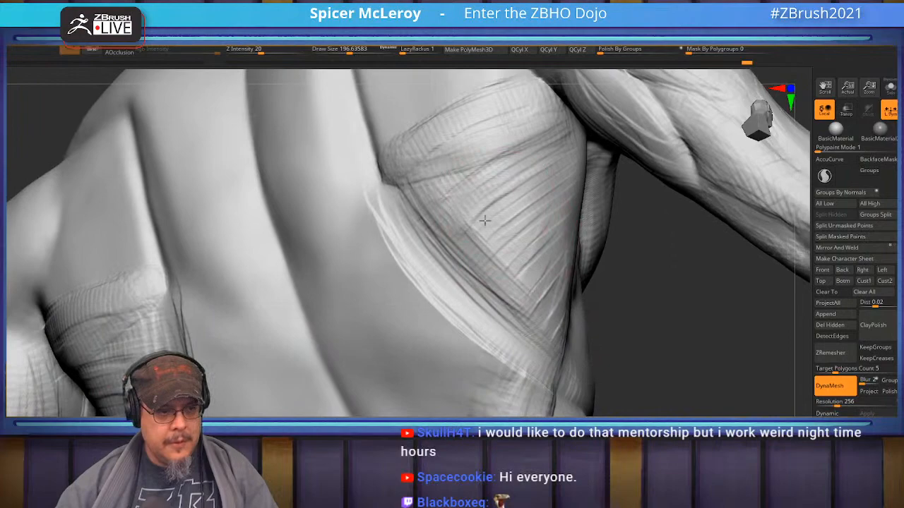
Add clay strokes to the serratus bumps under the armpit and along the outer edge of the back muscle.
mouse_move(648, 322)
mouse_down()
mouse_move(466, 318)
mouse_move(550, 324)
mouse_move(585, 349)
mouse_up()
right_drag(587, 339, 567, 303)
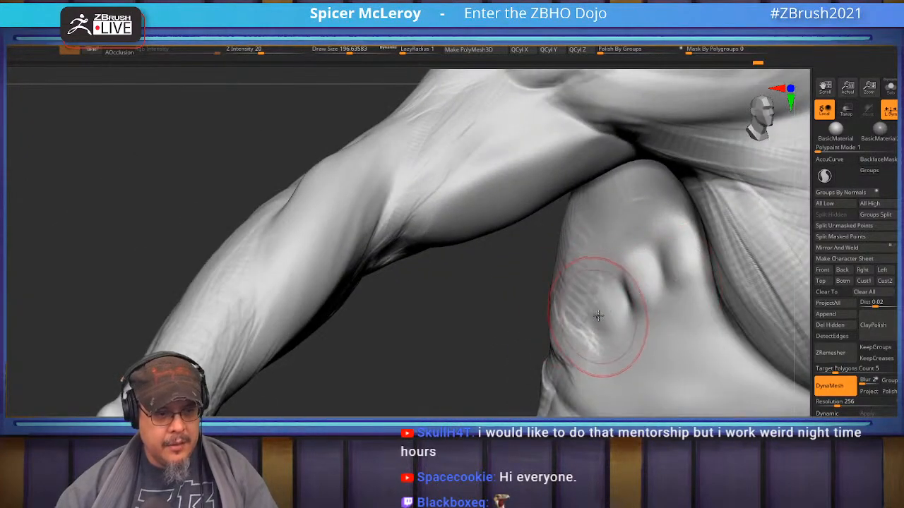
drag(600, 305, 602, 332)
drag(635, 283, 641, 308)
drag(666, 253, 673, 250)
mouse_move(690, 253)
right_down()
mouse_move(702, 237)
mouse_move(664, 220)
right_up()
mouse_move(656, 311)
mouse_down()
mouse_move(623, 259)
mouse_move(654, 304)
mouse_up()
mouse_move(653, 305)
right_down()
mouse_move(638, 218)
mouse_move(586, 273)
right_up()
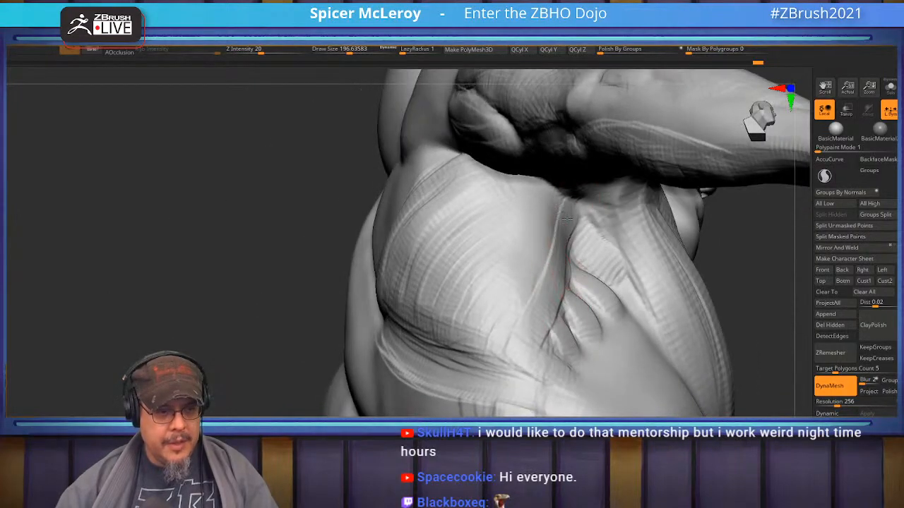
drag(550, 279, 505, 374)
Outline the trapezius's diamond-shaped tendon on the back of the neck, around the vertebra bump and tapering down the spine.
right_drag(516, 361, 711, 214)
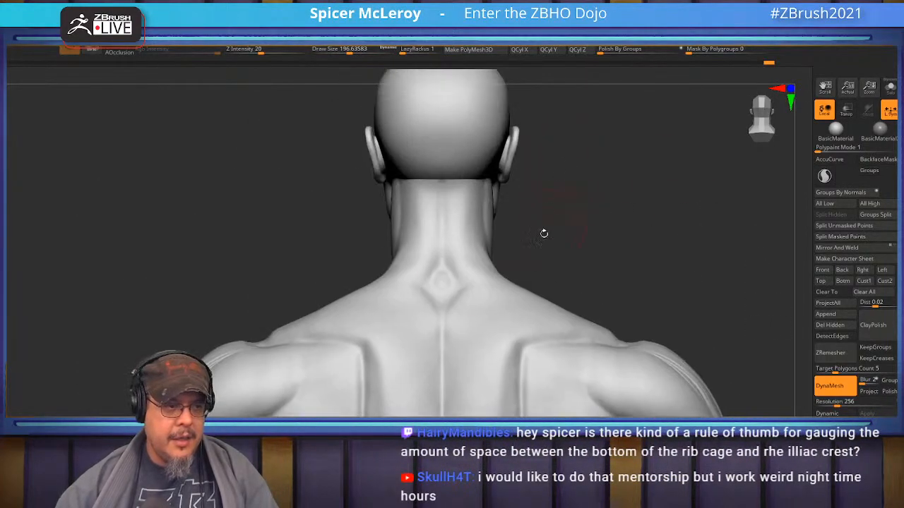
ctrl+right_drag(450, 275, 513, 263)
alt+right_drag(514, 263, 482, 208)
drag(497, 204, 495, 223)
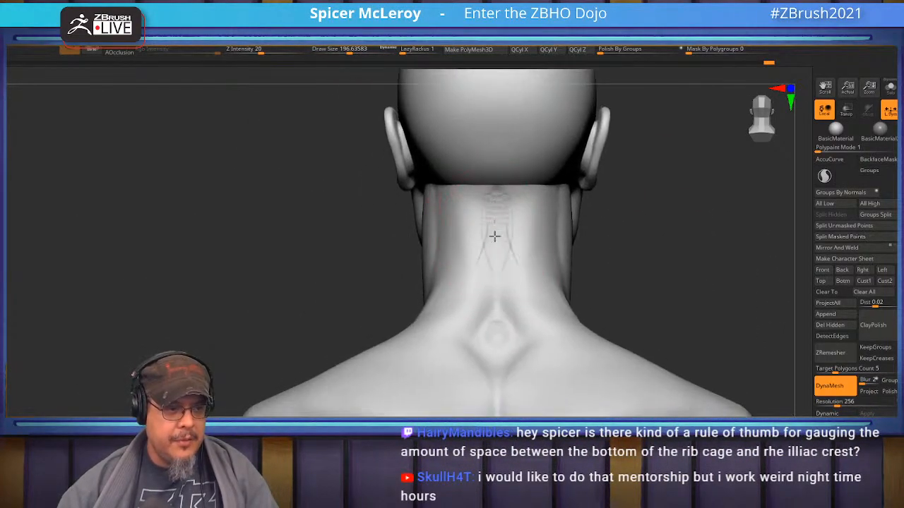
right_drag(474, 337, 463, 174)
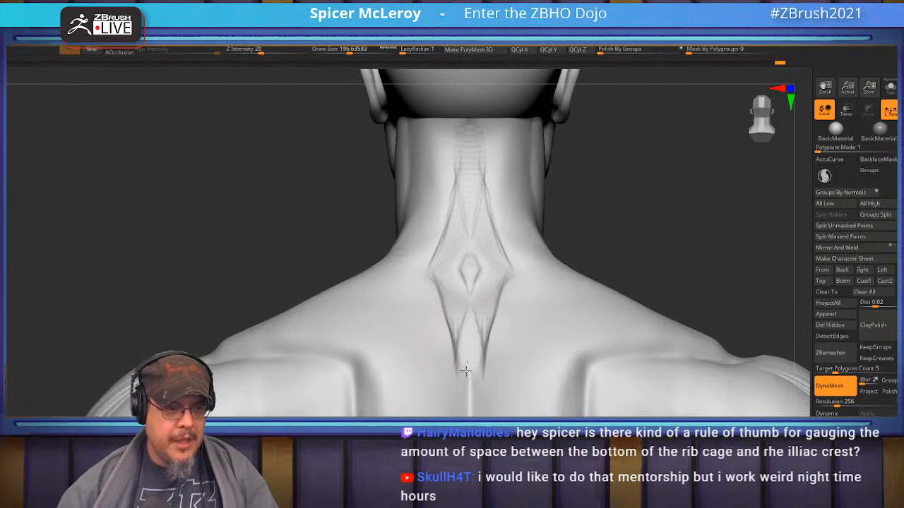
drag(468, 341, 470, 384)
mouse_move(444, 260)
mouse_down()
mouse_move(482, 183)
mouse_move(482, 156)
mouse_up()
Lay long trapezius fibers from the base of the skull down the back of the neck to the shoulder blade's upper corner.
mouse_move(507, 212)
right_down()
mouse_move(514, 218)
mouse_move(486, 274)
mouse_move(474, 252)
right_up()
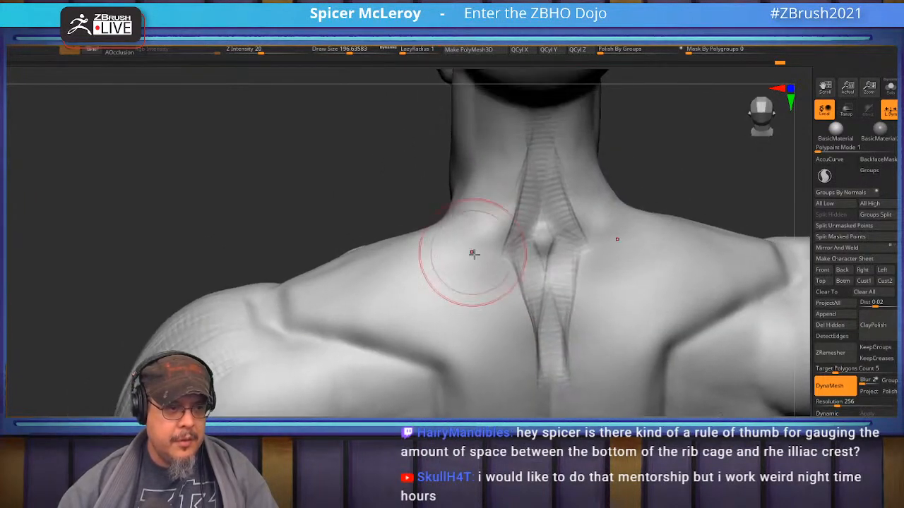
alt+right_drag(498, 107, 481, 230)
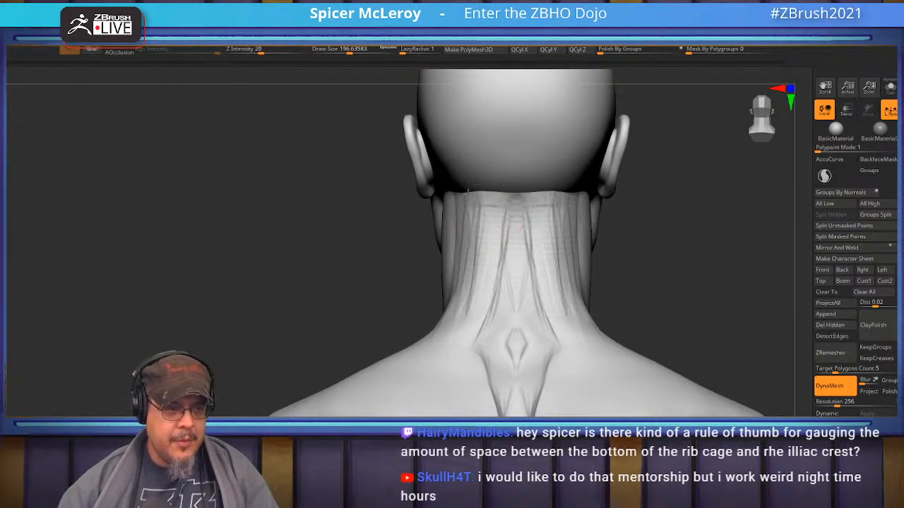
mouse_move(454, 315)
alt+right_down()
mouse_move(476, 250)
mouse_move(486, 249)
alt+right_up()
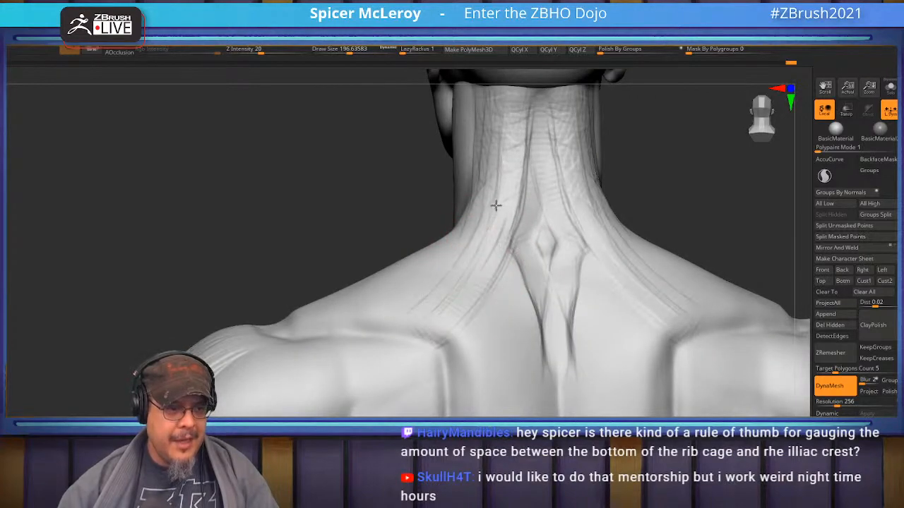
alt+drag(510, 279, 458, 343)
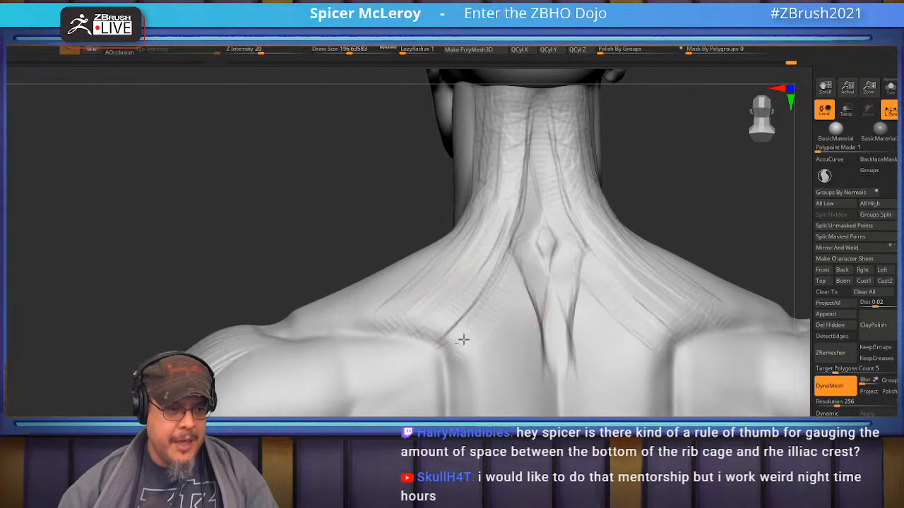
alt+drag(498, 182, 437, 322)
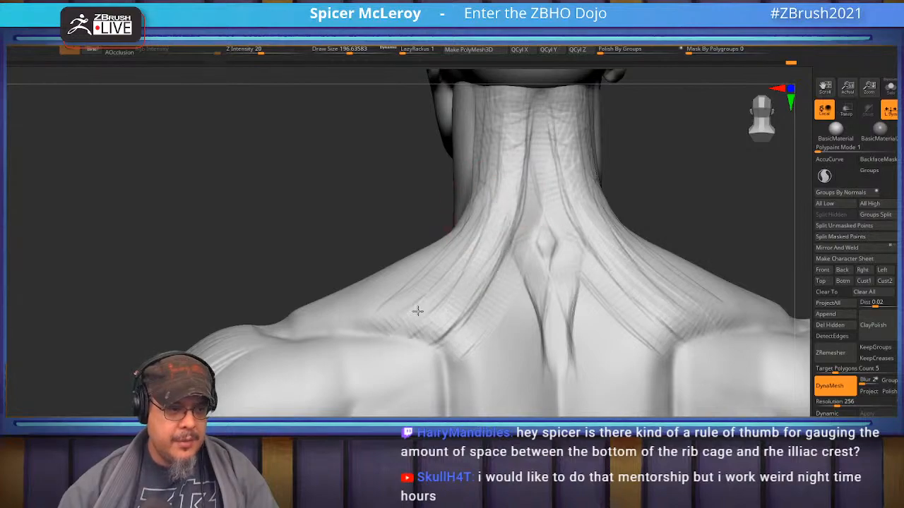
Extend the trapezius fibers over the top of the shoulder and down the side of the neck toward the collarbone.
mouse_move(362, 323)
right_down()
mouse_move(403, 317)
mouse_move(344, 353)
right_up()
drag(344, 353, 323, 380)
drag(425, 272, 318, 363)
drag(384, 305, 313, 357)
drag(361, 318, 279, 359)
drag(400, 291, 320, 342)
mouse_move(428, 323)
right_down()
mouse_move(602, 311)
mouse_move(529, 189)
right_up()
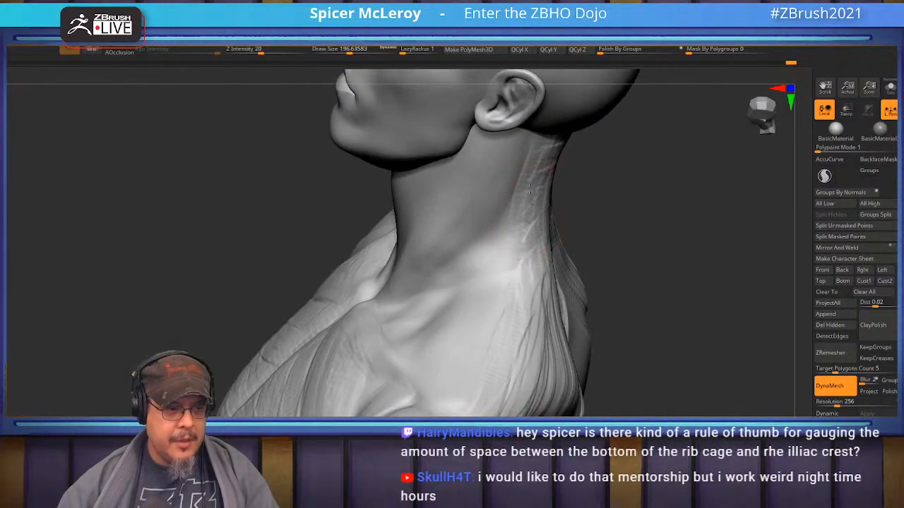
drag(517, 204, 471, 299)
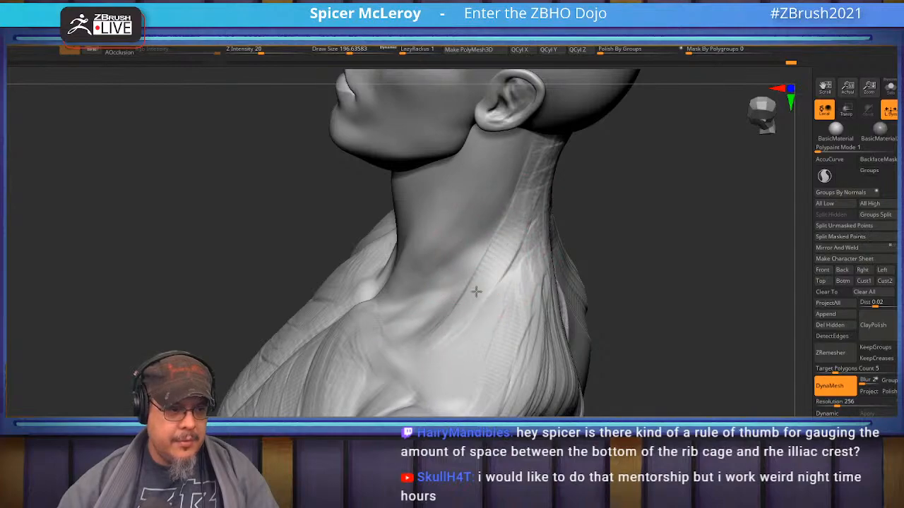
Add clay fiber strokes along the front edge of the deltoid below the collarbone and undo the last stroke.
mouse_move(676, 278)
mouse_down()
mouse_move(659, 313)
mouse_move(635, 232)
mouse_move(635, 181)
mouse_move(474, 298)
mouse_move(454, 323)
mouse_move(495, 357)
mouse_move(512, 338)
mouse_move(510, 353)
mouse_up()
mouse_move(585, 343)
mouse_down()
mouse_move(531, 278)
mouse_move(554, 325)
mouse_move(619, 390)
mouse_up()
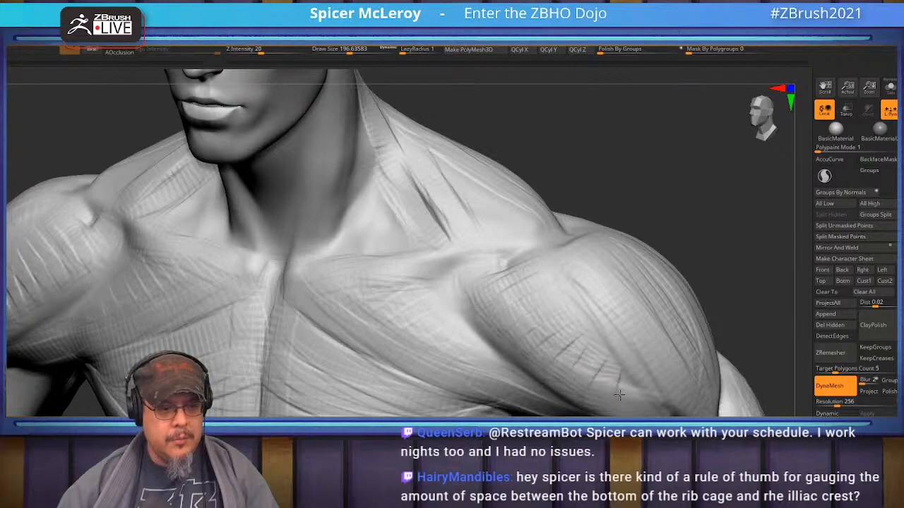
drag(538, 272, 543, 307)
drag(500, 265, 512, 273)
drag(497, 312, 562, 397)
key(ctrl+z)
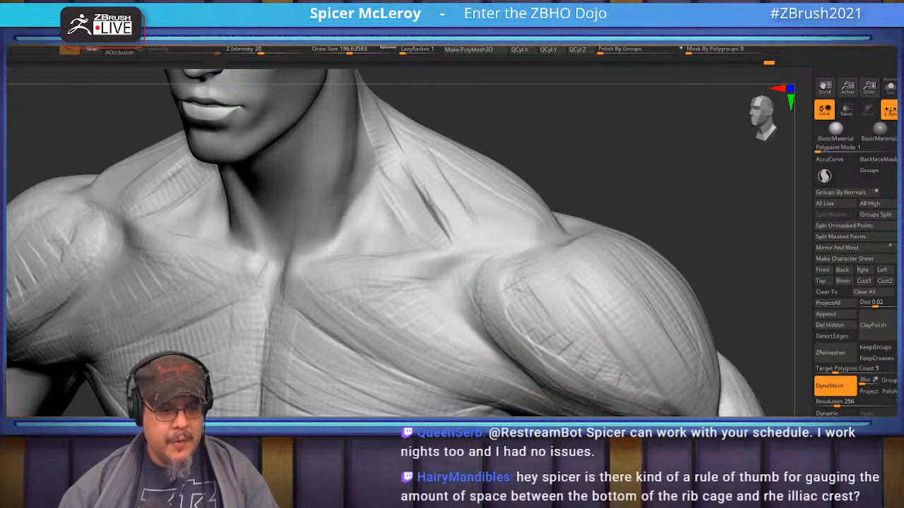
Layer clay strokes over the front of the trapezius and the area between the neck and the collarbone.
alt+drag(713, 162, 703, 240)
drag(481, 289, 497, 298)
drag(462, 238, 519, 293)
drag(500, 256, 526, 295)
drag(399, 237, 438, 303)
mouse_move(550, 201)
mouse_down()
mouse_move(573, 219)
mouse_move(416, 219)
mouse_up()
drag(448, 322, 456, 349)
mouse_move(576, 251)
mouse_down()
mouse_move(577, 271)
mouse_move(573, 259)
mouse_up()
mouse_move(468, 265)
mouse_down()
mouse_move(478, 260)
mouse_move(461, 300)
mouse_move(462, 238)
mouse_up()
mouse_move(492, 286)
mouse_down()
mouse_move(500, 248)
mouse_move(494, 291)
mouse_up()
drag(460, 237, 459, 262)
drag(594, 236, 514, 230)
mouse_move(411, 218)
mouse_down()
mouse_move(399, 248)
mouse_move(419, 353)
mouse_up()
drag(536, 234, 613, 237)
drag(422, 287, 432, 314)
mouse_move(594, 215)
alt+mouse_down()
mouse_move(637, 214)
mouse_move(643, 205)
mouse_move(621, 209)
alt+mouse_up()
drag(393, 323, 392, 312)
mouse_move(620, 250)
mouse_down()
mouse_move(626, 244)
mouse_move(625, 276)
mouse_up()
Build the front neck muscle tendons down to the inner collarbone ends and the sternal notch at a size of about 120.
key(s)
drag(443, 365, 436, 366)
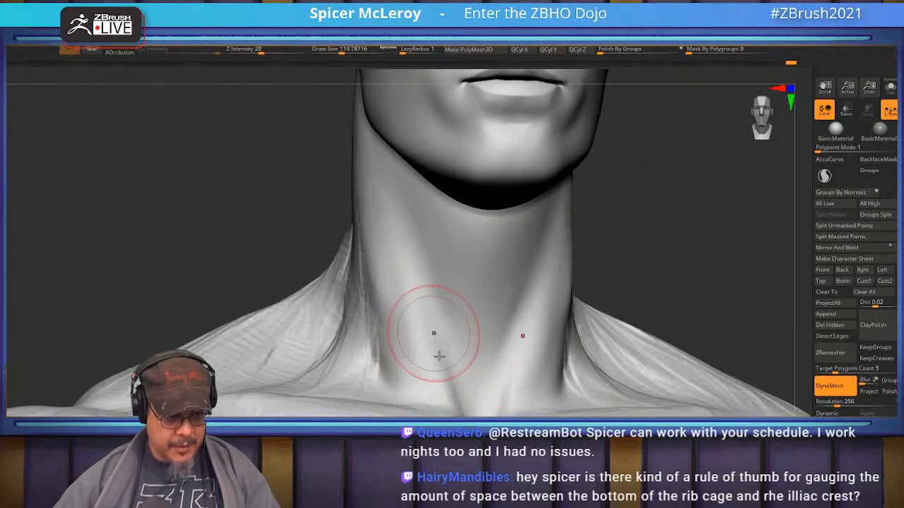
alt+right_drag(440, 408, 437, 332)
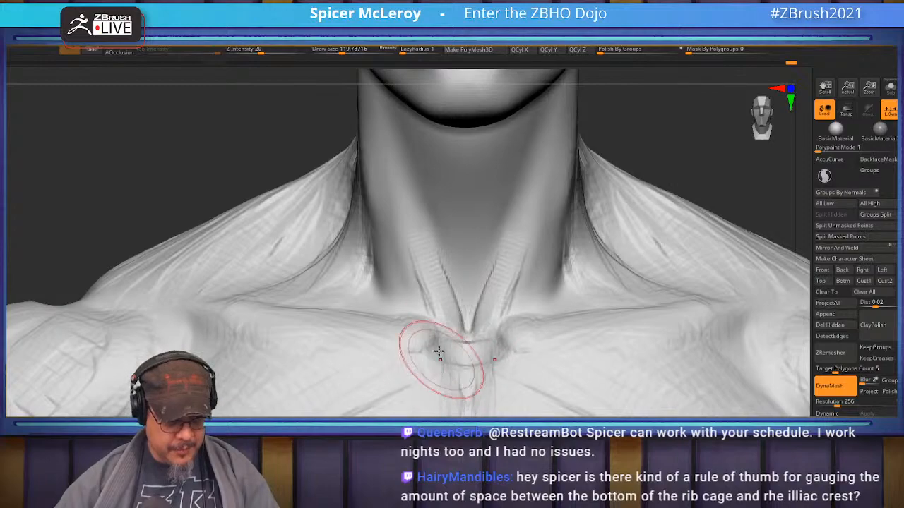
Lay horizontal clay strokes across the throat below the chin and smooth them.
alt+right_drag(455, 320, 450, 409)
mouse_move(445, 284)
alt+right_down()
mouse_move(448, 347)
mouse_move(456, 320)
mouse_move(449, 352)
alt+right_up()
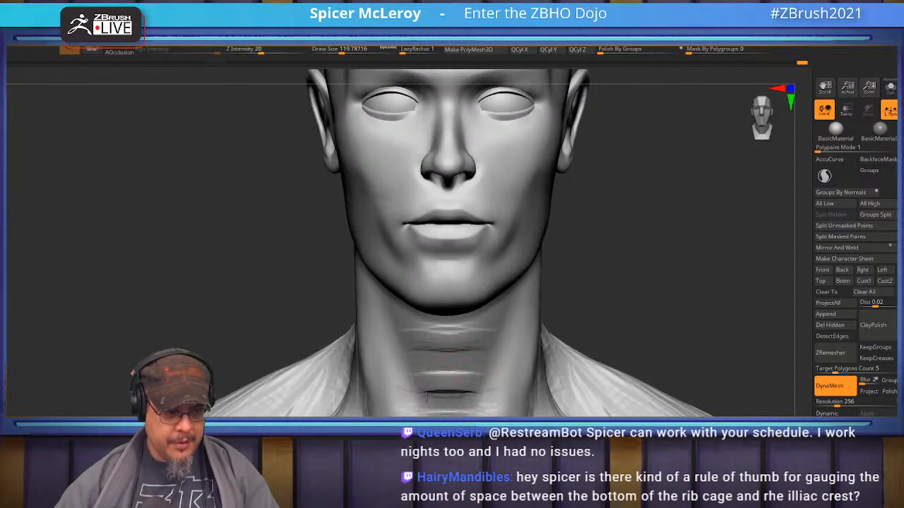
shift+drag(448, 338, 437, 328)
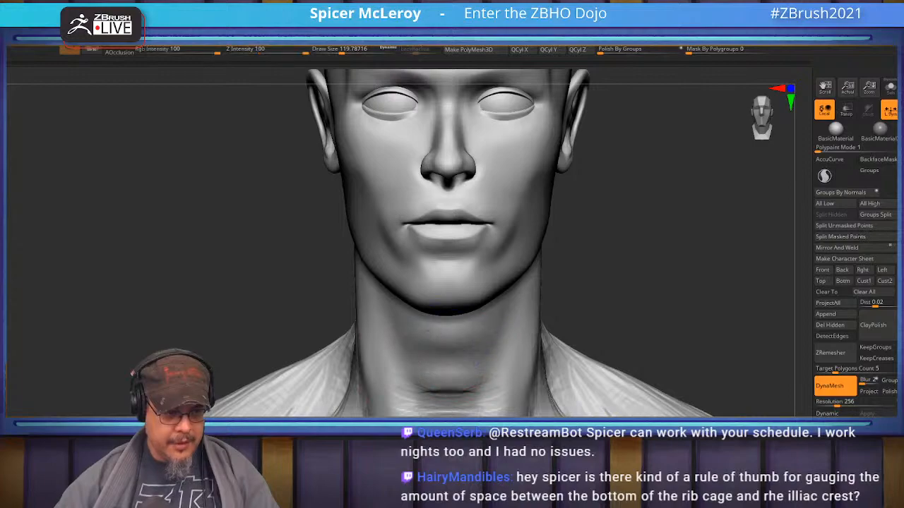
Add vertical muscle strands down the side of the neck behind the ear at a size of about 192.
mouse_move(354, 351)
right_down()
mouse_move(395, 329)
mouse_move(441, 326)
right_up()
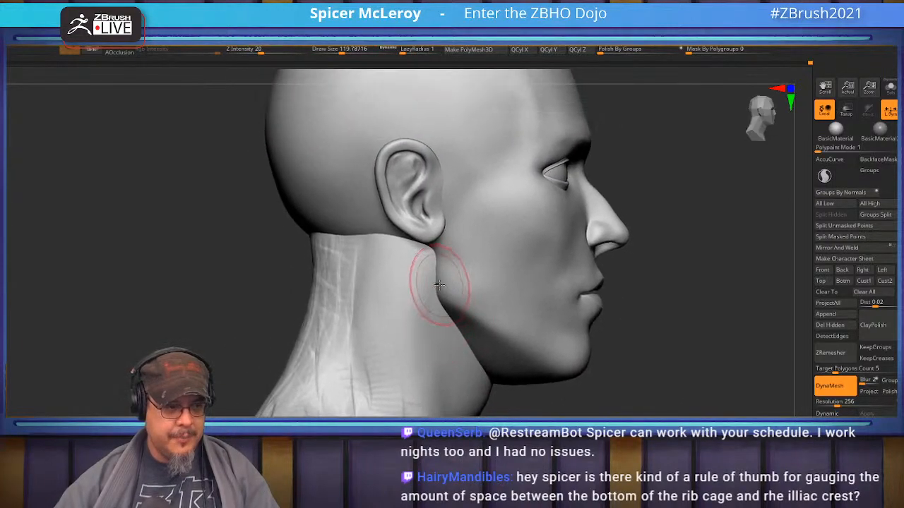
right_drag(438, 284, 430, 264)
key(bracketright)
key(bracketright)
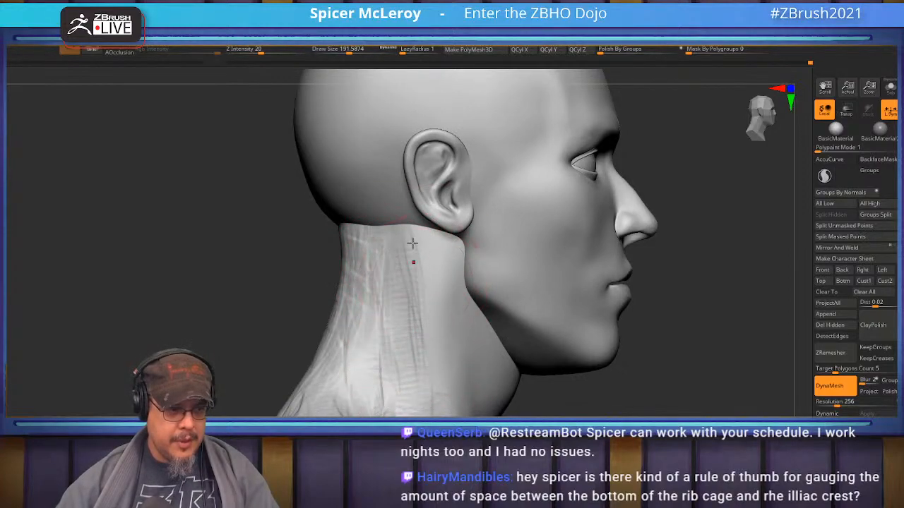
Carve the serratus boundary along the side of the rib cage with DamStandard and build its finger-like bands with ClayBuildup.
mouse_move(557, 397)
shift+right_down()
mouse_move(620, 302)
mouse_move(595, 343)
mouse_move(608, 317)
mouse_move(703, 333)
mouse_move(518, 289)
mouse_move(554, 265)
mouse_move(497, 244)
shift+right_up()
key(b)
key(d)
key(s)
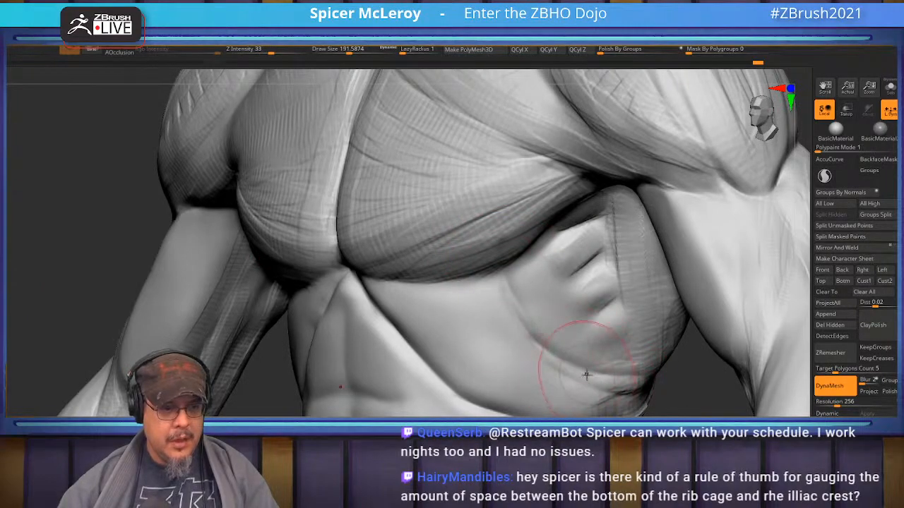
mouse_move(507, 290)
right_down()
mouse_move(530, 275)
mouse_move(555, 282)
mouse_move(515, 284)
right_up()
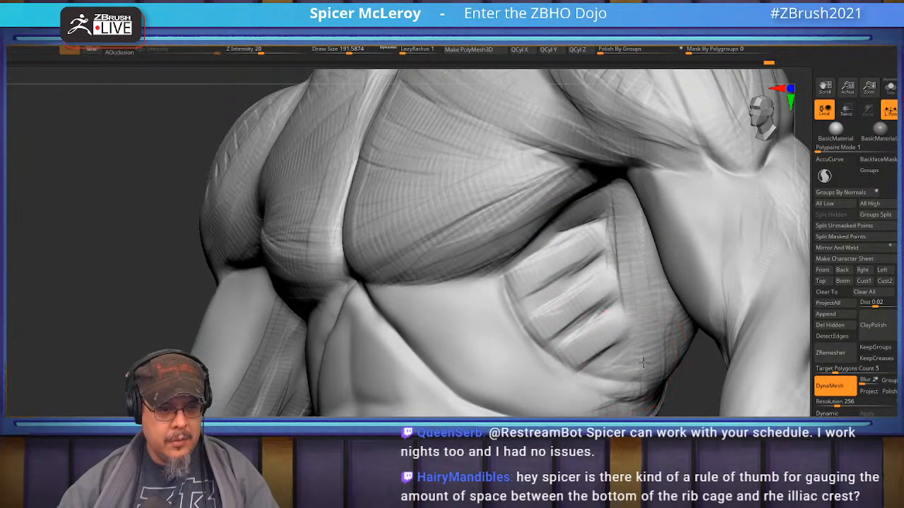
Lay diagonal oblique strips from the serratus bands down to the rib cage arch.
mouse_move(605, 318)
right_down()
mouse_move(521, 275)
mouse_move(478, 329)
mouse_move(468, 374)
mouse_move(494, 296)
mouse_move(527, 243)
mouse_move(468, 266)
right_up()
drag(475, 273, 428, 343)
mouse_move(516, 264)
mouse_down()
mouse_move(459, 336)
mouse_move(493, 302)
mouse_up()
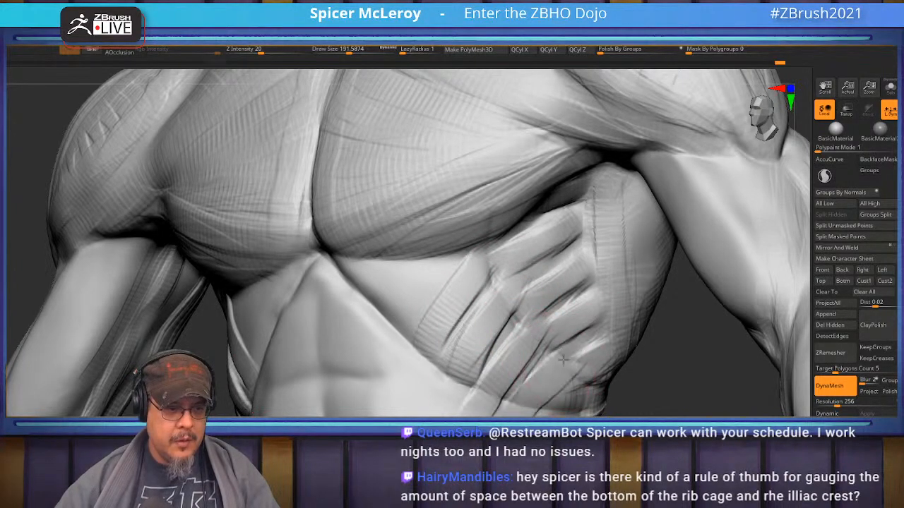
Lay a vertical clay strip beside the abdominals and cover the flank with diagonal oblique fibers at a size of about 311.
right_drag(531, 383, 585, 241)
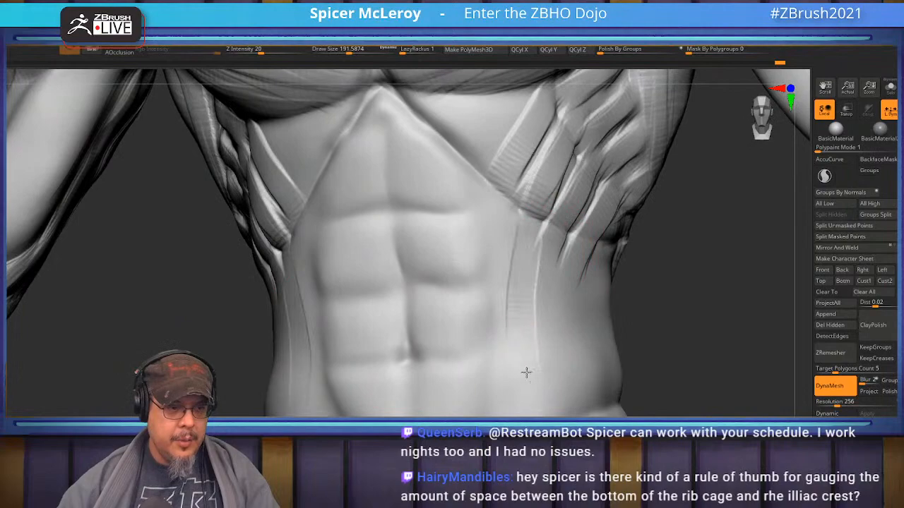
drag(527, 301, 534, 412)
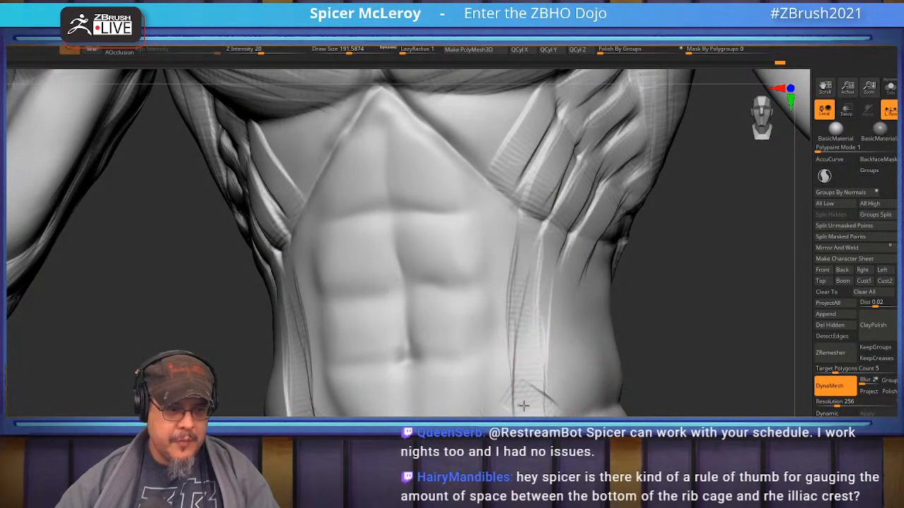
right_drag(558, 395, 669, 276)
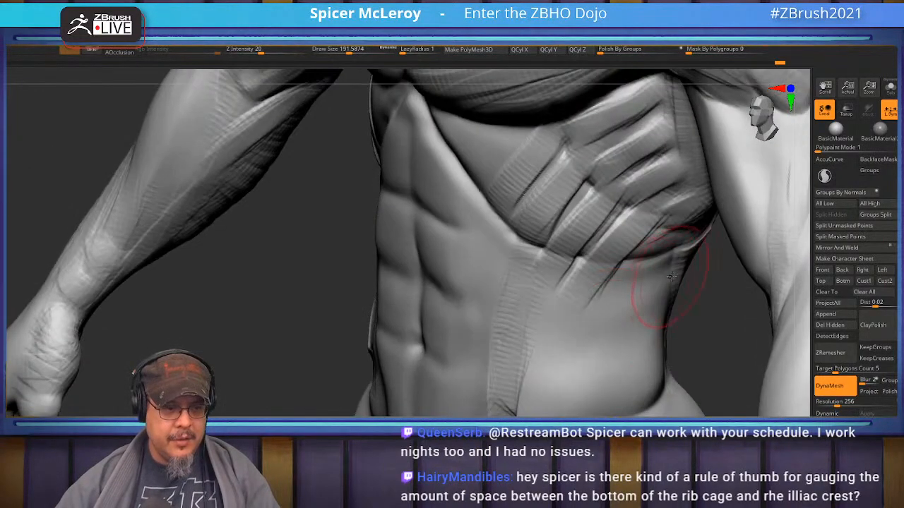
right_drag(513, 306, 626, 345)
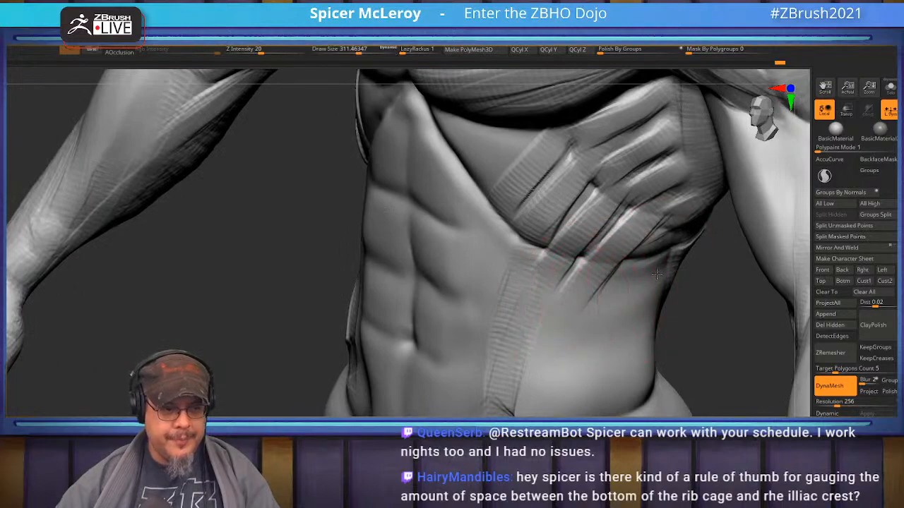
mouse_move(655, 237)
mouse_down()
mouse_move(561, 320)
mouse_move(621, 264)
mouse_move(654, 253)
mouse_move(586, 367)
mouse_move(657, 289)
mouse_move(600, 395)
mouse_move(634, 381)
mouse_move(565, 385)
mouse_move(558, 286)
mouse_move(535, 395)
mouse_move(526, 392)
mouse_move(540, 306)
mouse_move(508, 294)
mouse_up()
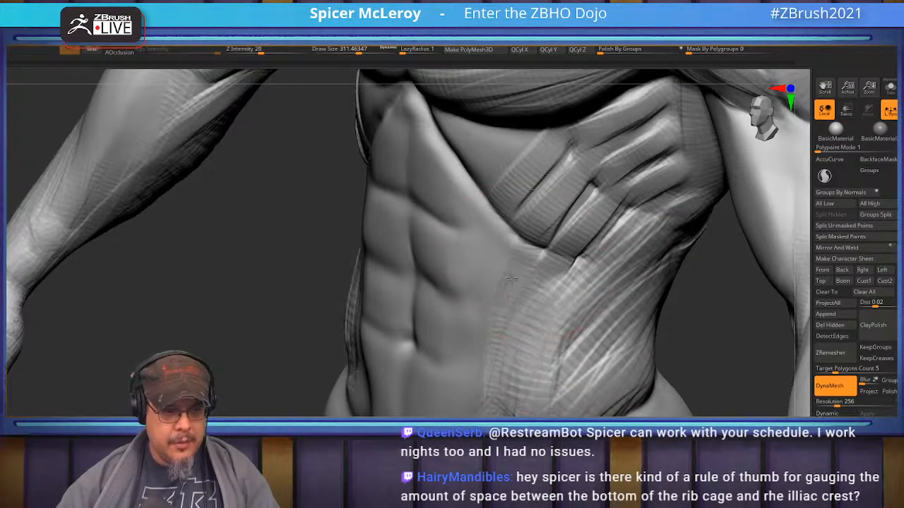
Extend the vertical clay strips between the abdominals and the flank, from the rib cage arch downward, at a size of about 311.
mouse_move(322, 307)
mouse_down()
mouse_move(555, 327)
mouse_move(540, 310)
mouse_up()
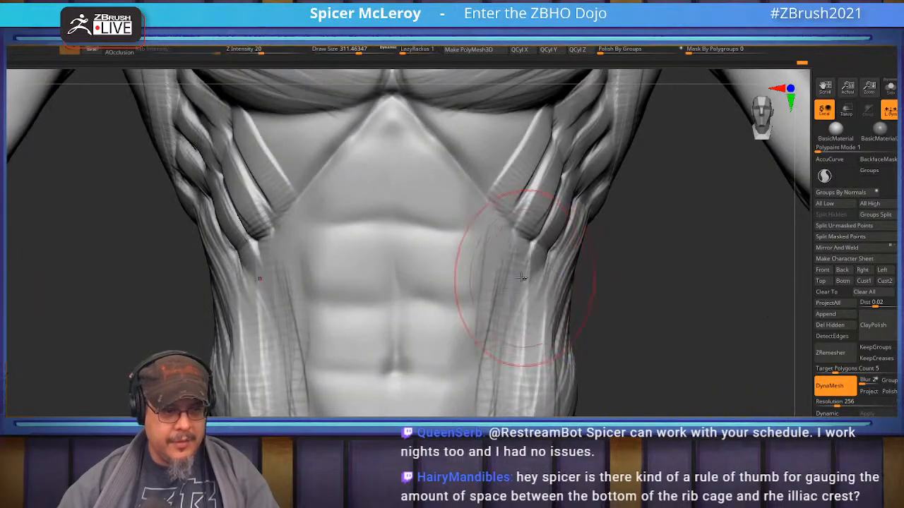
mouse_move(495, 261)
mouse_down()
mouse_move(493, 387)
mouse_move(512, 332)
mouse_move(538, 397)
mouse_up()
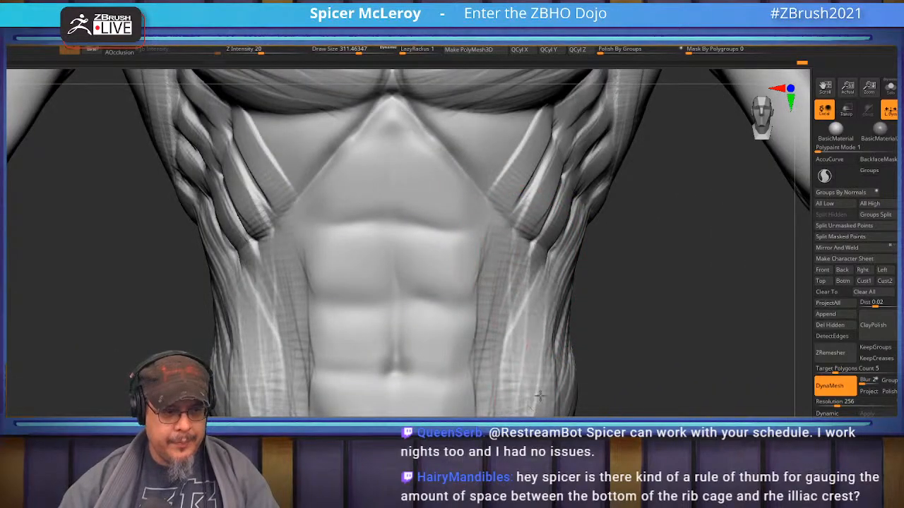
mouse_move(537, 296)
mouse_down()
mouse_move(519, 272)
mouse_move(541, 346)
mouse_move(559, 371)
mouse_up()
Wrap the oblique clay strips around the flank onto the lower back, running down from the latissimus edge.
mouse_move(635, 363)
mouse_down()
mouse_move(571, 365)
mouse_move(579, 365)
mouse_up()
drag(565, 353, 599, 361)
drag(708, 320, 622, 309)
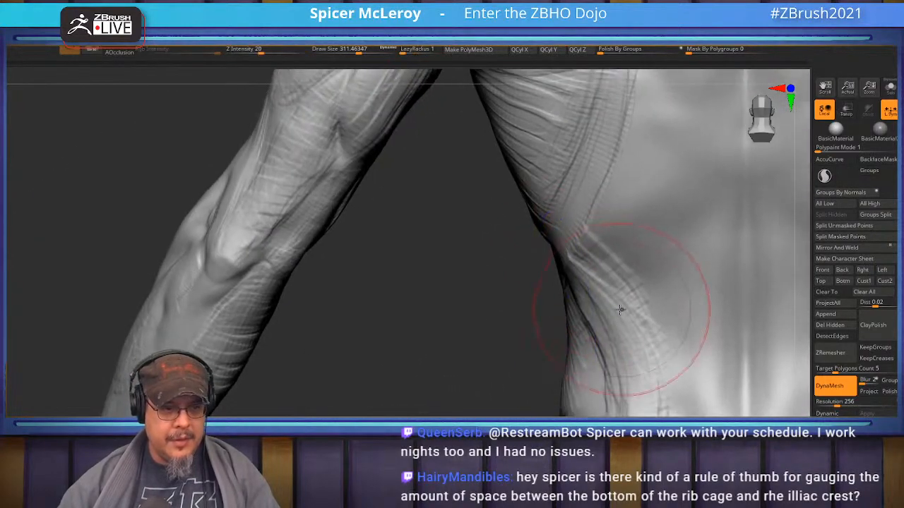
mouse_move(621, 369)
mouse_down()
mouse_move(652, 296)
mouse_move(617, 282)
mouse_move(646, 284)
mouse_move(645, 316)
mouse_up()
Add finer diagonal muscle fibers on the rear flank beneath the latissimus at a size of about 228.
key(s)
drag(655, 263, 582, 342)
alt+right_drag(621, 234, 589, 311)
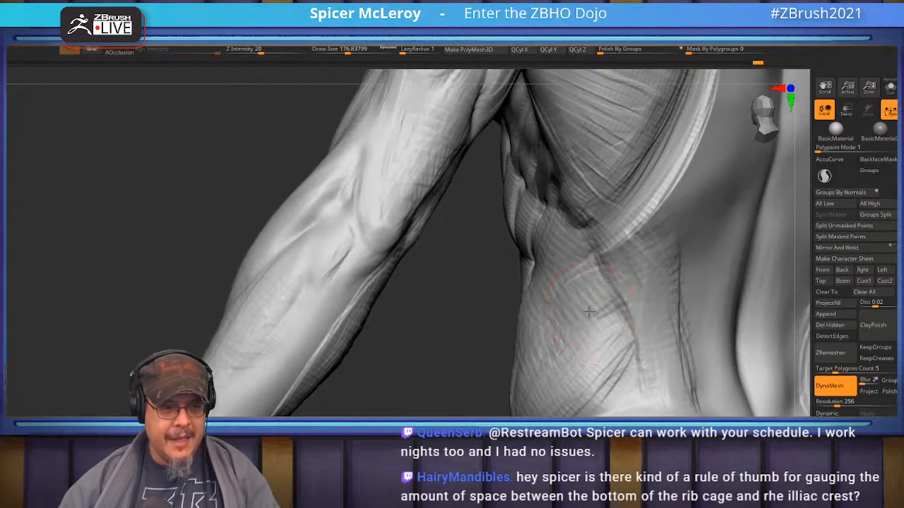
key(bracketright)
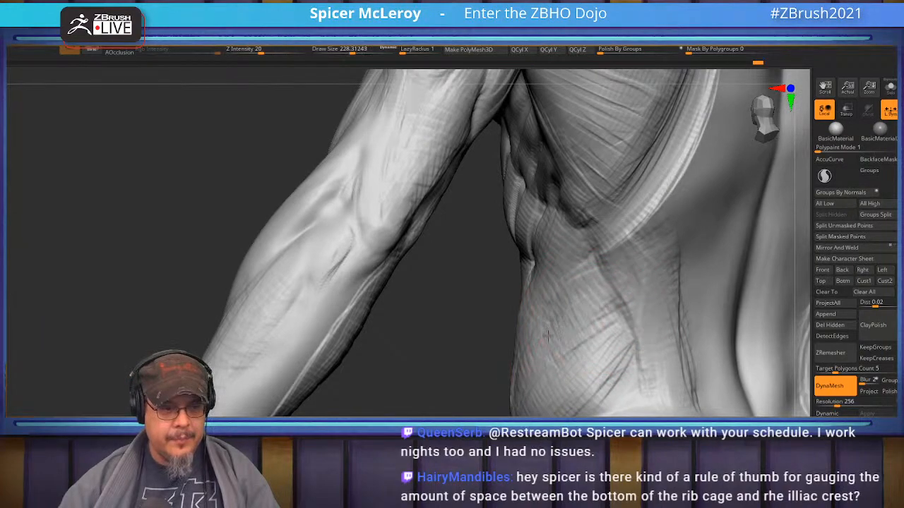
alt+right_drag(604, 224, 599, 311)
Lay clay strips along the inner borders of the shoulder blades at a size of about 305.
right_drag(673, 261, 565, 289)
alt+right_drag(622, 203, 547, 278)
mouse_move(546, 278)
alt+right_down()
mouse_move(529, 311)
mouse_move(581, 252)
mouse_move(568, 305)
alt+right_up()
drag(553, 263, 558, 262)
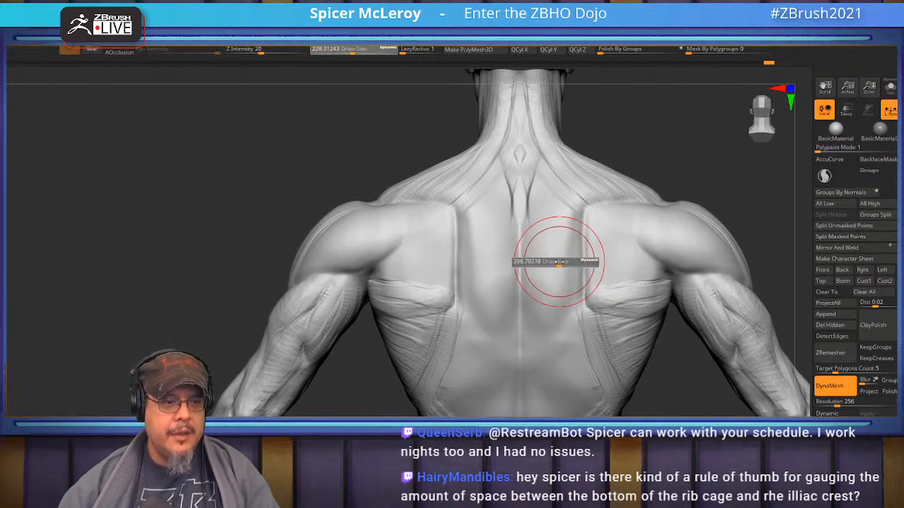
drag(577, 203, 558, 316)
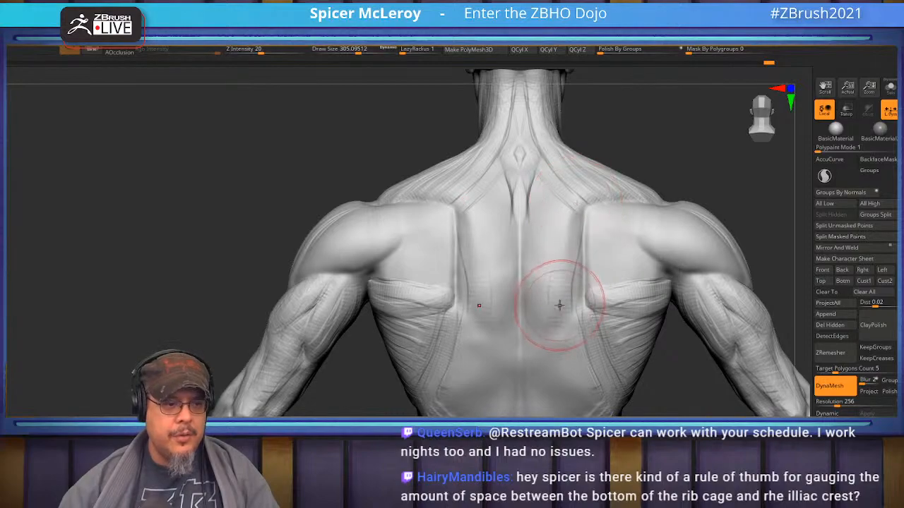
Outline the lower trapezius edges from the shoulder blades toward the spine with strips at a size of about 192.
mouse_move(511, 300)
right_down()
mouse_move(525, 264)
mouse_move(601, 262)
mouse_move(547, 264)
mouse_move(558, 300)
mouse_move(560, 288)
right_up()
key(s)
drag(541, 315, 534, 315)
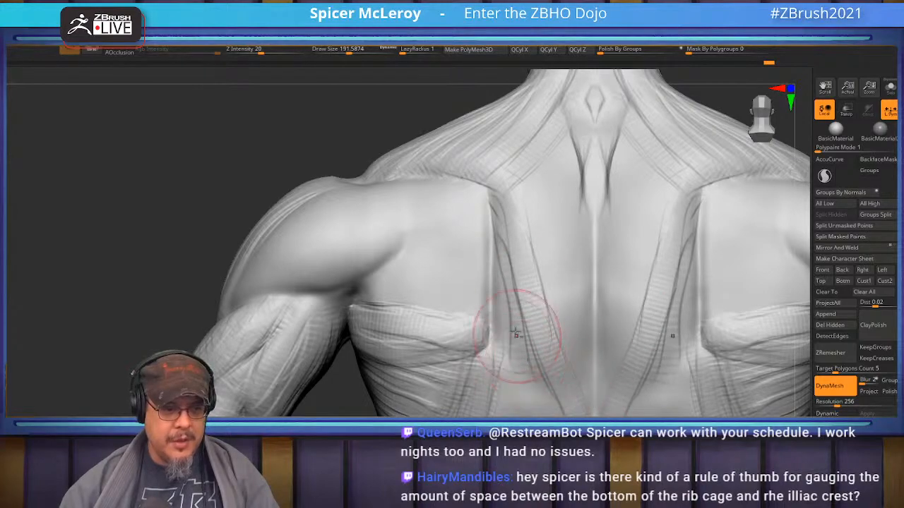
Fill the trapezius between the shoulder blades with diagonal fibers running to the spine.
mouse_move(482, 316)
alt+right_down()
mouse_move(455, 255)
mouse_move(433, 327)
alt+right_up()
alt+right_drag(549, 208, 531, 219)
mouse_move(511, 178)
mouse_down()
mouse_move(463, 205)
mouse_move(462, 250)
mouse_move(508, 403)
mouse_up()
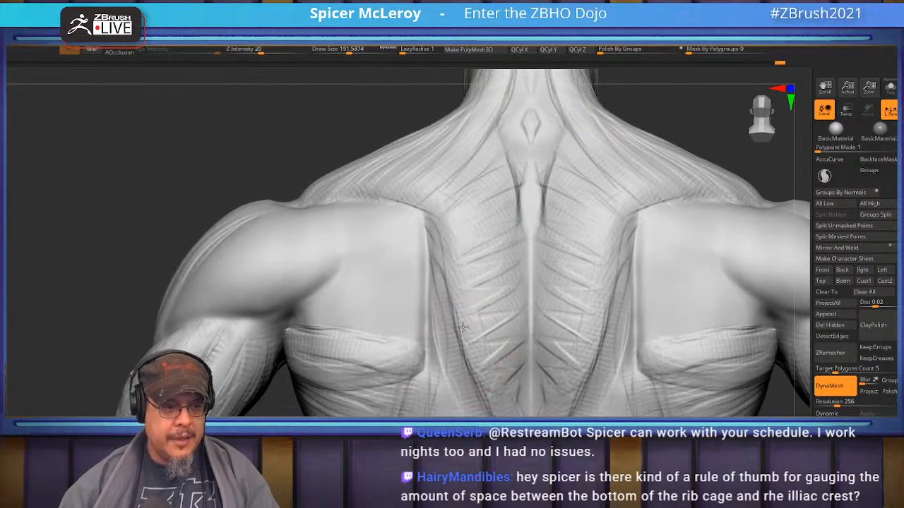
Cover the latissimus muscles of the mid back with curved diagonal fibers at a size of about 268.
ctrl+right_drag(465, 333, 487, 226)
mouse_move(735, 250)
right_down()
mouse_move(709, 256)
mouse_move(674, 220)
mouse_move(649, 232)
right_up()
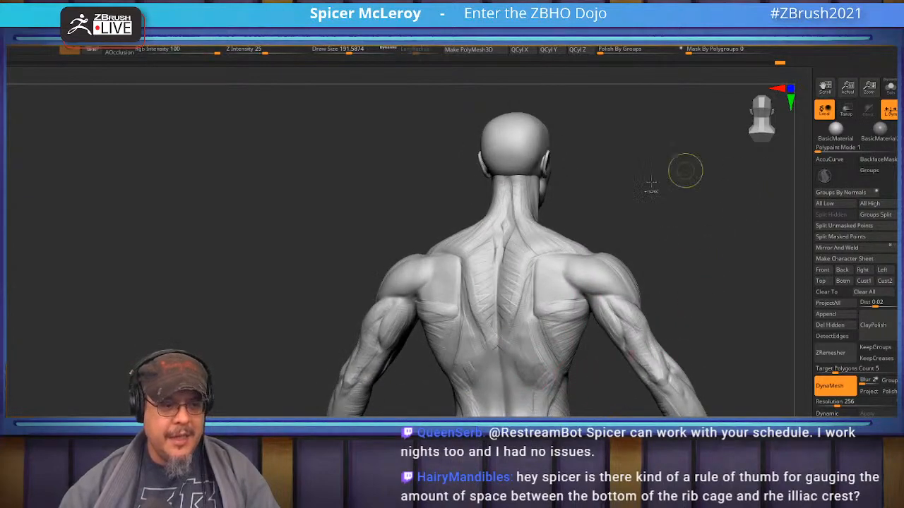
ctrl+right_drag(678, 279, 676, 315)
key(s)
drag(516, 208, 519, 208)
mouse_move(682, 174)
alt+right_down()
mouse_move(675, 223)
mouse_move(683, 233)
mouse_move(671, 165)
alt+right_up()
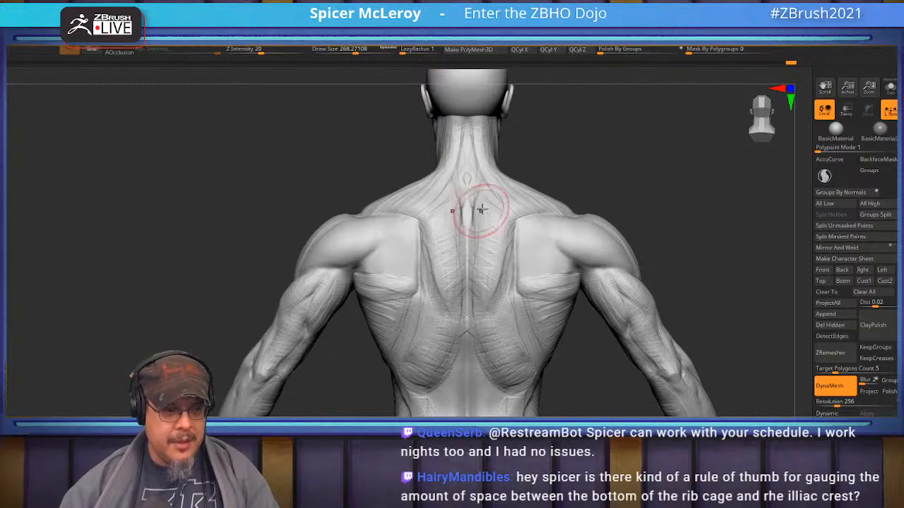
Build vertical erector muscle columns on both sides of the lower spine, from mid back to the pelvis.
drag(523, 125, 724, 227)
alt+drag(707, 332, 727, 247)
drag(664, 328, 470, 341)
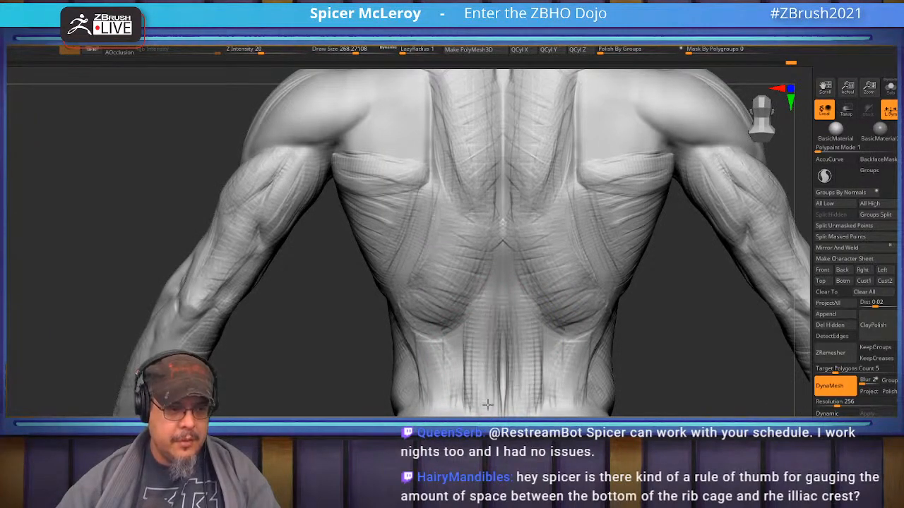
alt+right_drag(487, 376, 489, 294)
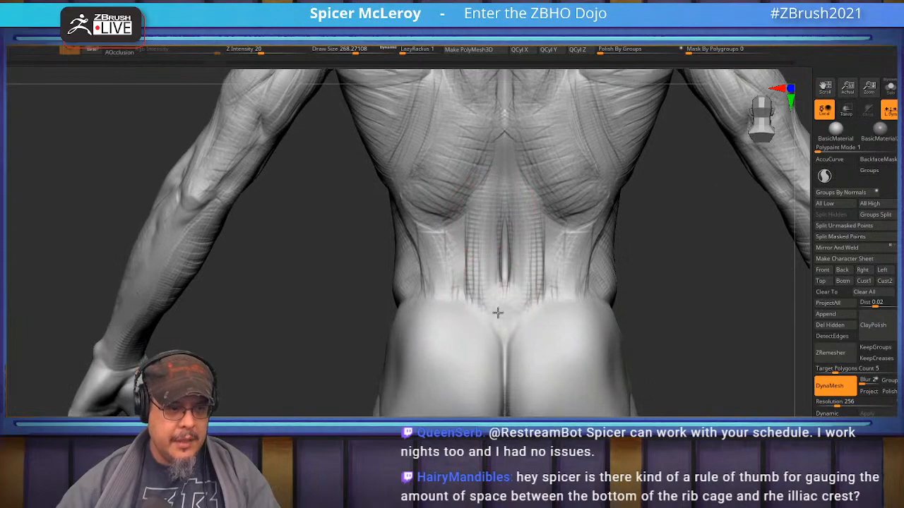
Examine the figure from several angles, from the lower back and hips up to the head.
right_drag(505, 353, 621, 353)
alt+right_drag(496, 384, 497, 466)
right_drag(504, 347, 590, 283)
alt+right_drag(576, 176, 601, 301)
alt+right_drag(643, 219, 673, 373)
ctrl+right_drag(650, 333, 541, 346)
mouse_move(524, 276)
ctrl+right_down()
mouse_move(529, 303)
mouse_move(611, 413)
ctrl+right_up()
alt+right_drag(498, 260, 544, 337)
mouse_move(572, 325)
right_down()
mouse_move(527, 324)
mouse_move(723, 323)
mouse_move(705, 281)
mouse_move(735, 356)
right_up()
Make the head the active subtool and adjust the top of the skull with the Move brush at a size of about 365.
key(b)
key(m)
key(v)
key(s)
drag(501, 207, 524, 207)
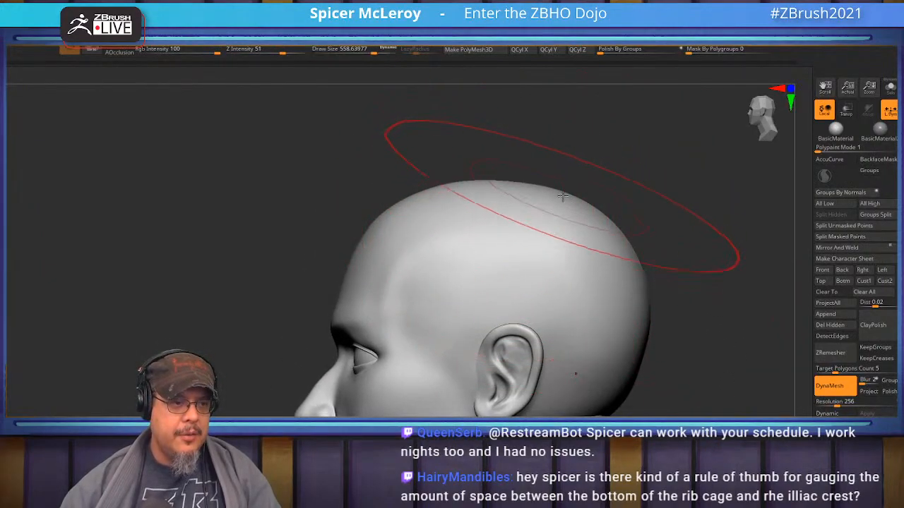
alt+click(567, 204)
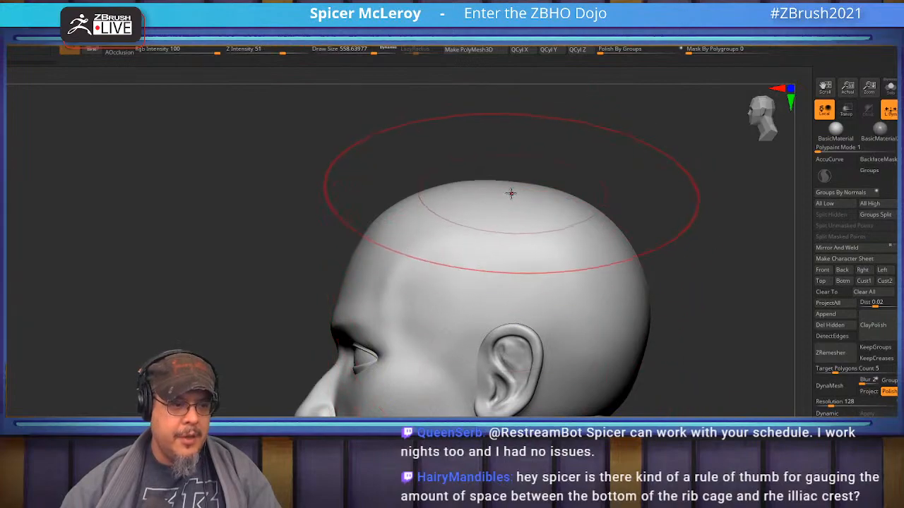
key(s)
drag(523, 190, 449, 187)
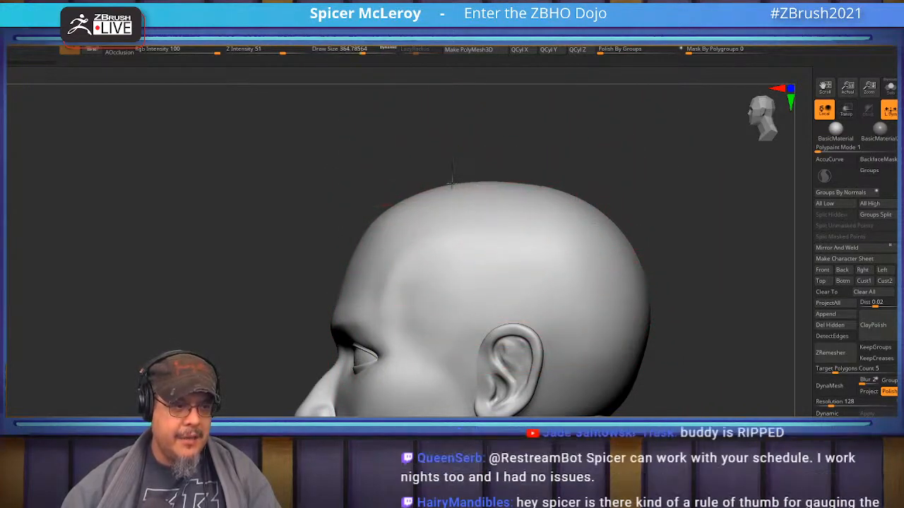
Reshape the jaw corners and chin profile with the Move brush at a size of about 223.
alt+drag(665, 218, 649, 135)
mouse_move(671, 284)
alt+mouse_down()
mouse_move(623, 297)
mouse_move(657, 290)
mouse_move(452, 304)
mouse_move(452, 353)
mouse_move(468, 384)
mouse_move(468, 311)
mouse_move(439, 330)
alt+mouse_up()
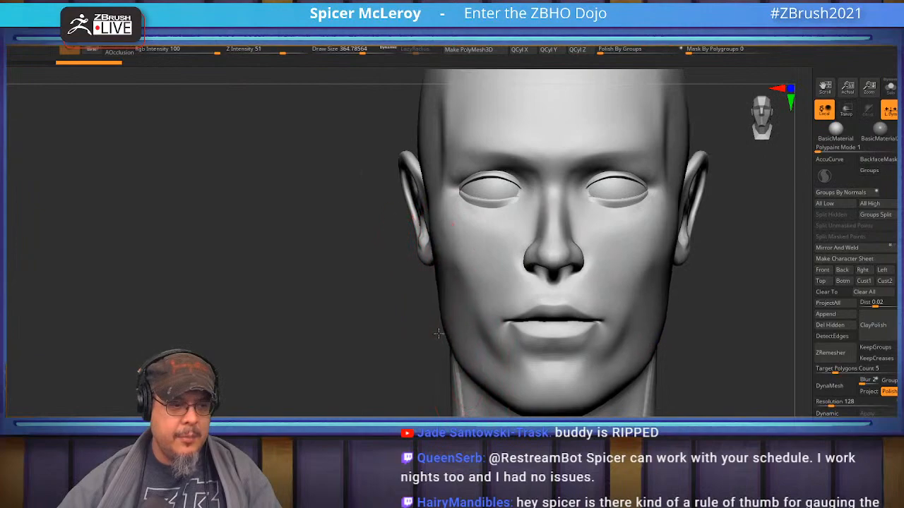
right_drag(453, 342, 471, 348)
key(s)
drag(469, 372, 458, 372)
shift+drag(668, 346, 602, 364)
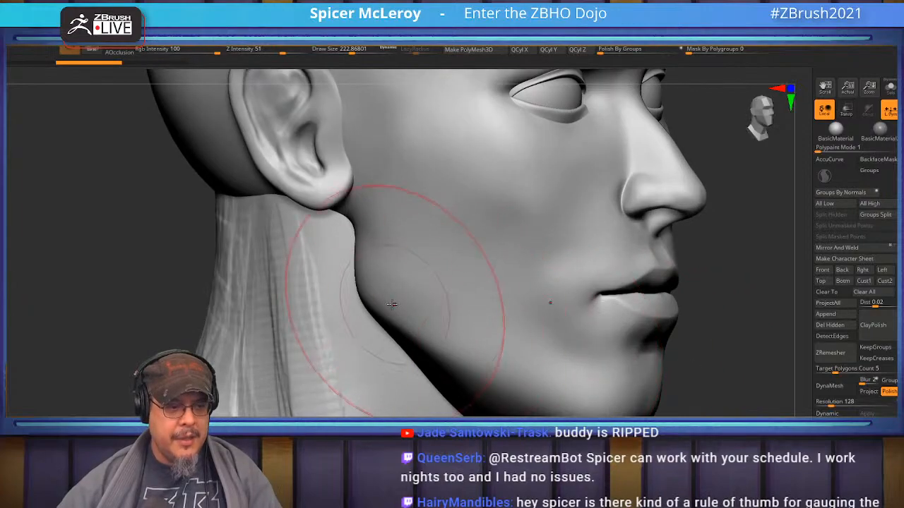
alt+right_drag(452, 334, 358, 275)
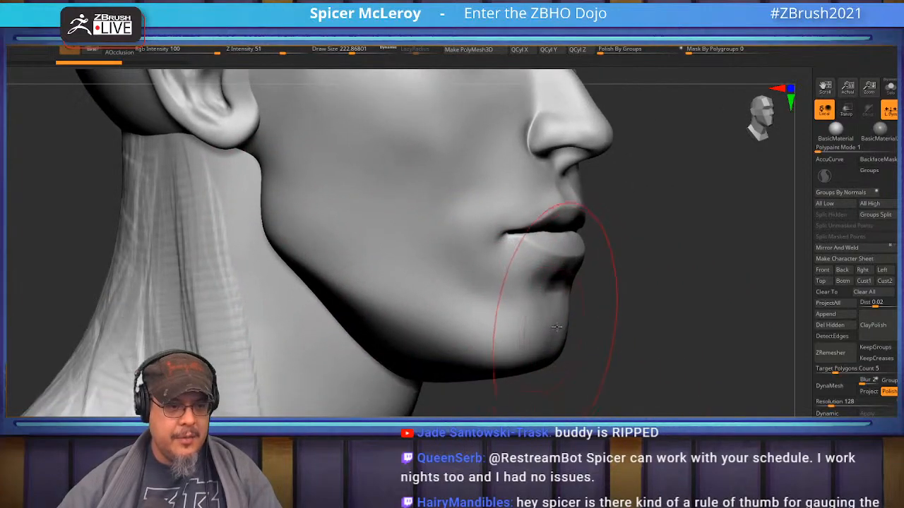
Form a rounded chin pad below the lower lip at a draw size of 112 and smooth its edges.
drag(693, 324, 613, 318)
key(b)
key(h)
key(p)
key(p)
key(s)
click(520, 298)
drag(520, 298, 510, 298)
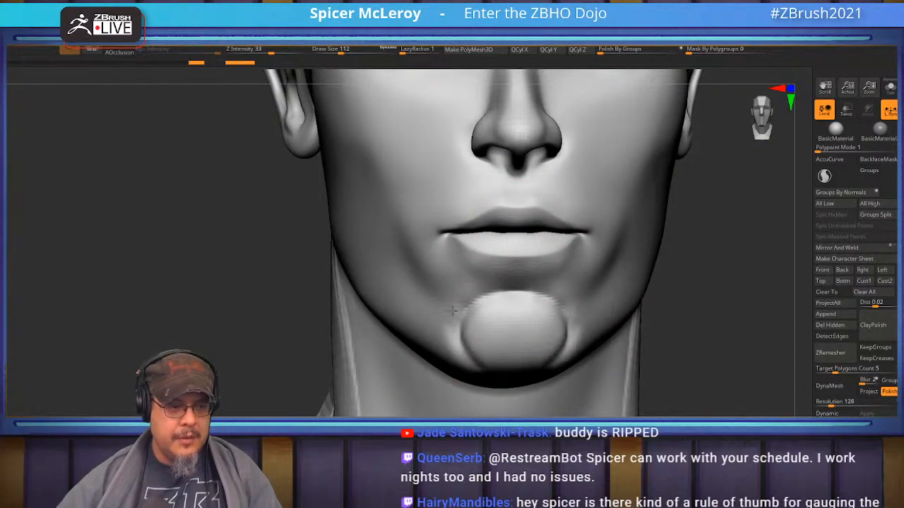
shift+drag(448, 315, 459, 329)
Define the lower edge of the jawline from the chin to the jaw corner and smooth the underside.
mouse_move(432, 313)
right_down()
mouse_move(470, 313)
mouse_move(478, 343)
mouse_move(456, 339)
right_up()
right_drag(298, 259, 473, 391)
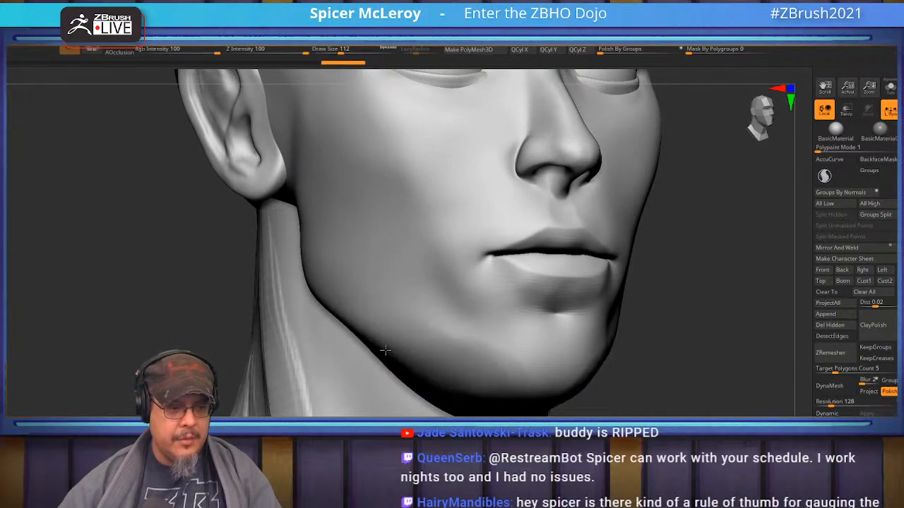
mouse_move(605, 355)
right_down()
mouse_move(565, 342)
mouse_move(560, 294)
right_up()
right_drag(552, 339, 568, 267)
mouse_move(565, 265)
mouse_down()
mouse_move(516, 261)
mouse_move(452, 299)
mouse_move(393, 359)
mouse_up()
shift+drag(548, 281, 484, 297)
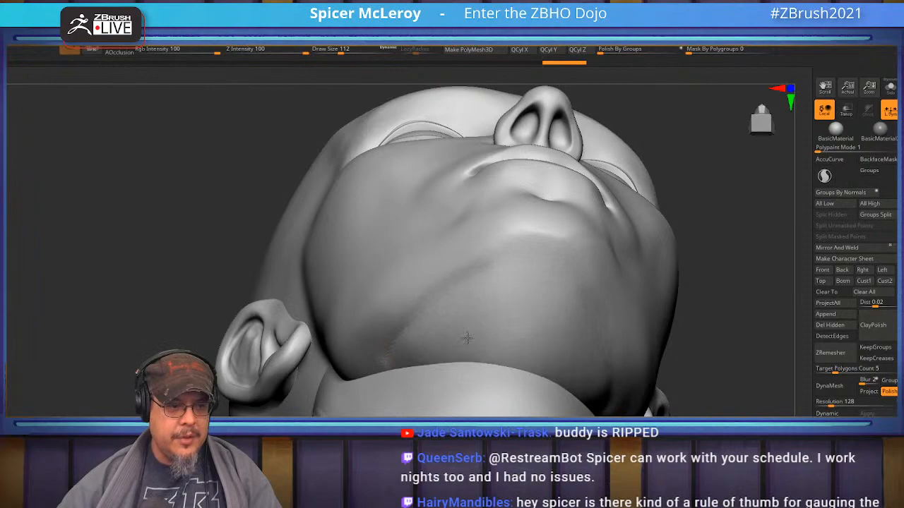
Select DamStandard and refine and smooth the front of the chin at a size of about 87.
right_drag(568, 316, 473, 322)
key(b)
key(d)
key(s)
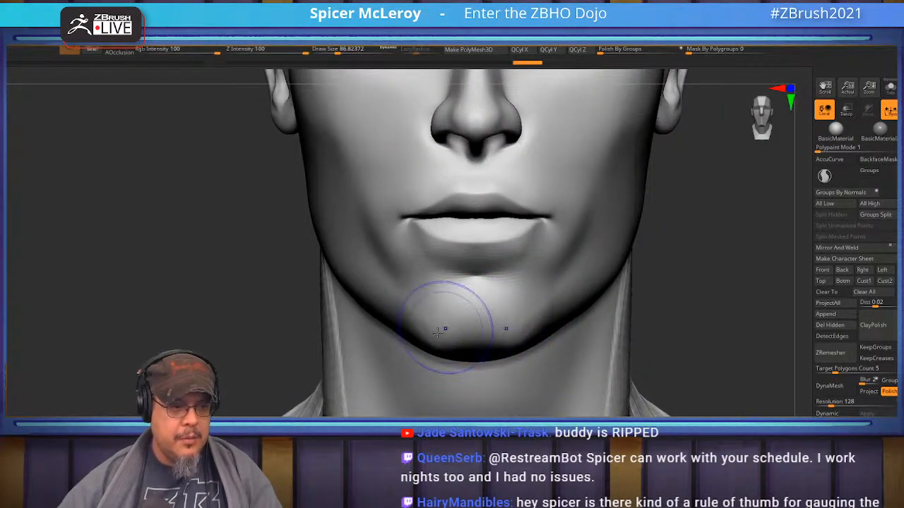
Carve the inner corners of the eyes toward the nose with DamStandard.
right_drag(501, 334, 572, 266)
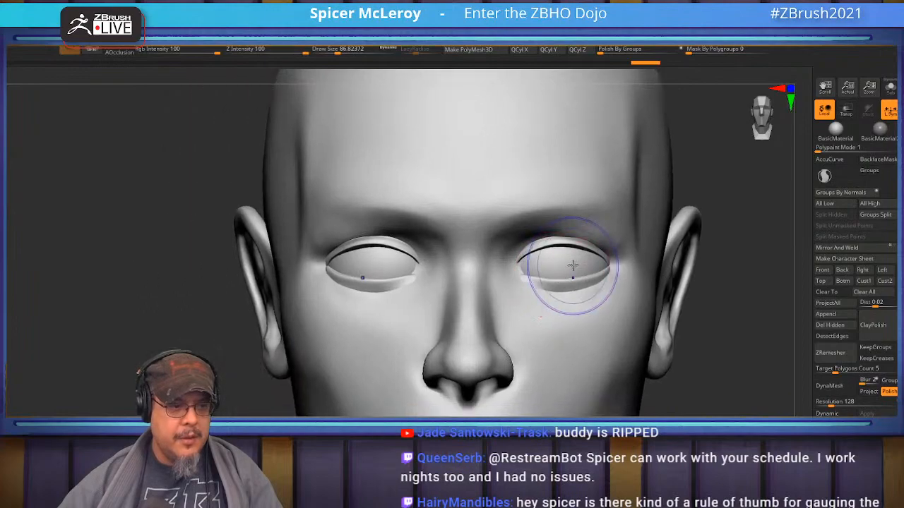
key(shift+f)
right_drag(520, 257, 597, 271)
key(shift+f)
mouse_move(433, 285)
right_down()
mouse_move(450, 294)
mouse_move(573, 285)
mouse_move(603, 264)
right_up()
key(b)
key(d)
key(s)
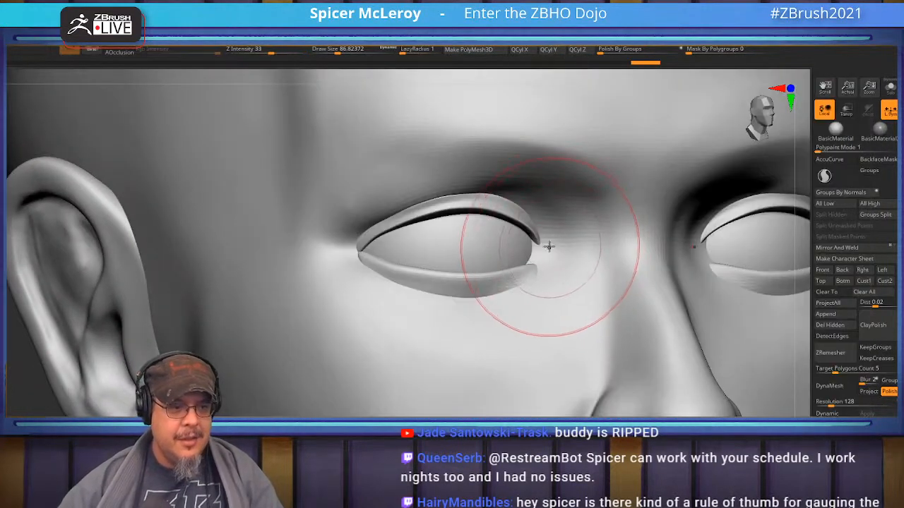
alt+right_drag(556, 283, 534, 242)
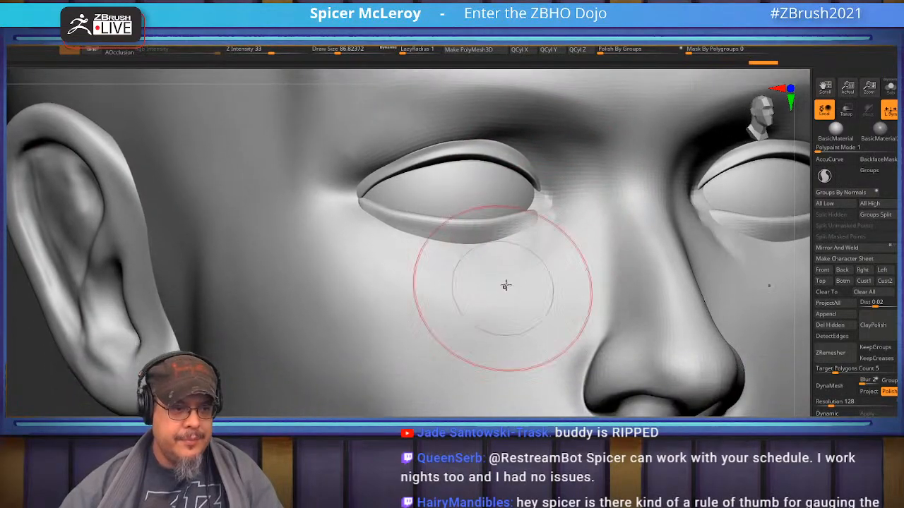
mouse_move(551, 230)
mouse_down()
mouse_move(470, 300)
mouse_move(490, 296)
mouse_move(542, 256)
mouse_up()
Build clay strips down the side of the nose from the inner eye corner to the nostril and smooth them into the cheek.
mouse_move(520, 229)
alt+right_down()
mouse_move(504, 269)
mouse_move(389, 256)
alt+right_up()
mouse_move(471, 297)
alt+right_down()
mouse_move(493, 231)
mouse_move(549, 246)
mouse_move(524, 264)
mouse_move(504, 257)
mouse_move(508, 306)
mouse_move(498, 286)
mouse_move(508, 252)
mouse_move(501, 191)
alt+right_up()
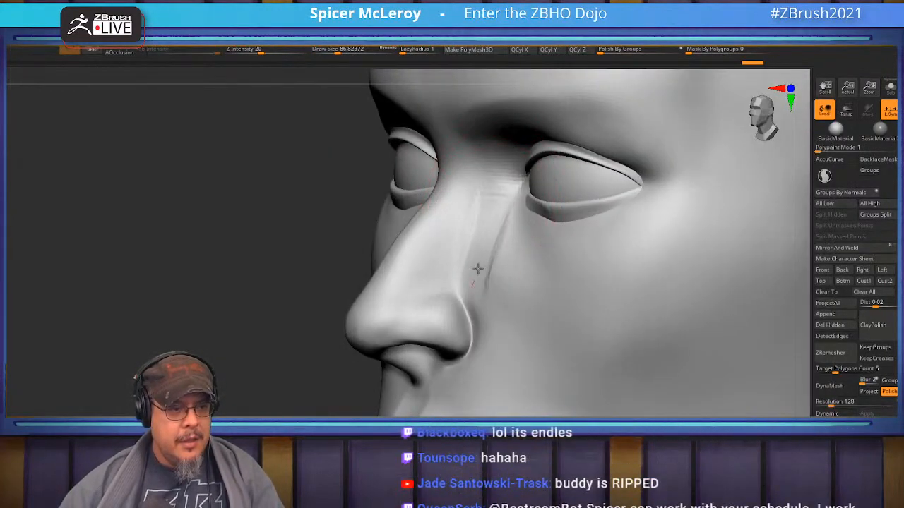
drag(512, 241, 484, 295)
mouse_move(515, 321)
shift+mouse_down()
mouse_move(494, 236)
mouse_move(508, 235)
mouse_move(500, 311)
shift+mouse_up()
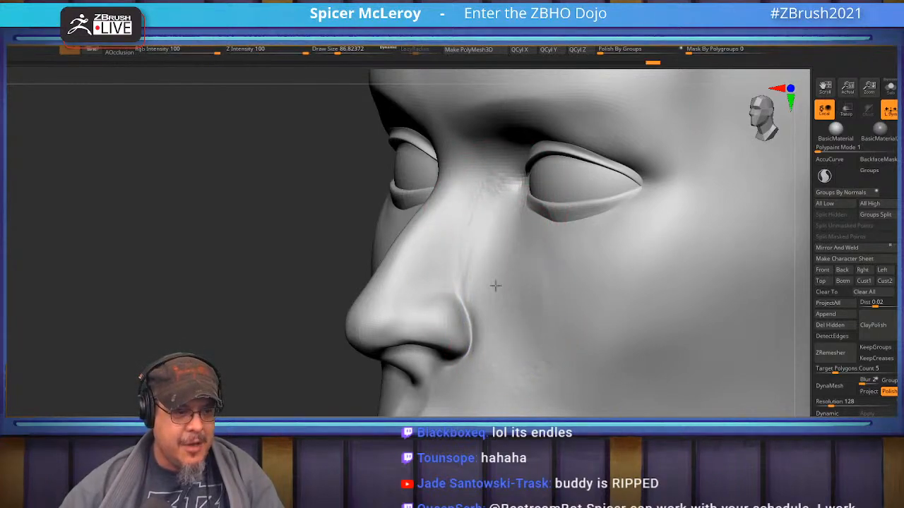
right_drag(485, 282, 523, 248)
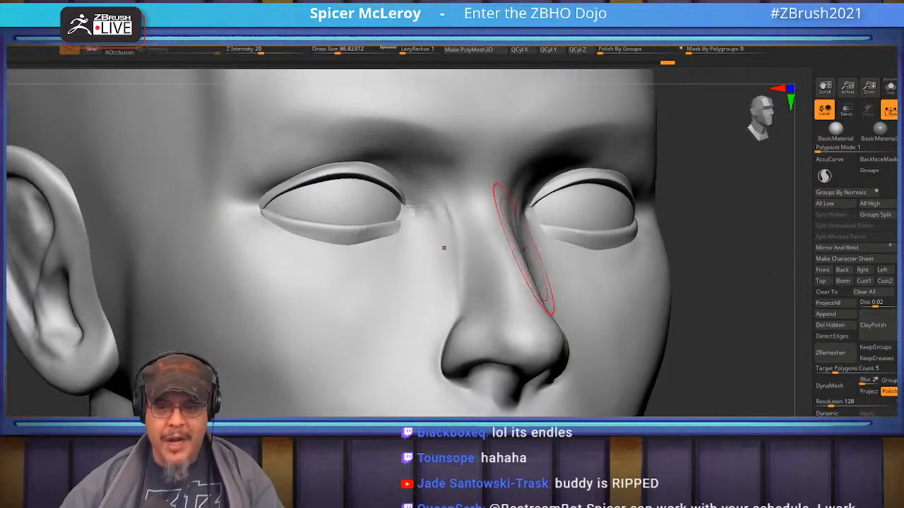
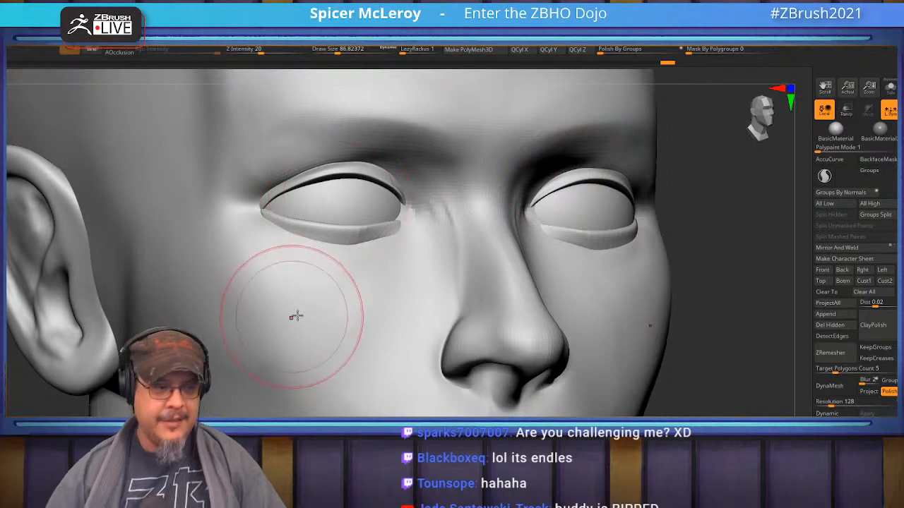
Carve the nasolabial fold from the nostril wing down past the corner of the mouth.
mouse_move(474, 262)
shift+right_down()
mouse_move(456, 252)
mouse_move(441, 313)
mouse_move(487, 304)
mouse_move(456, 314)
mouse_move(427, 257)
mouse_move(442, 271)
mouse_move(475, 185)
mouse_move(495, 242)
mouse_move(521, 234)
mouse_move(468, 202)
mouse_move(470, 262)
mouse_move(502, 244)
mouse_move(593, 240)
mouse_move(561, 257)
mouse_move(367, 247)
shift+right_up()
key(b)
key(s)
key(t)
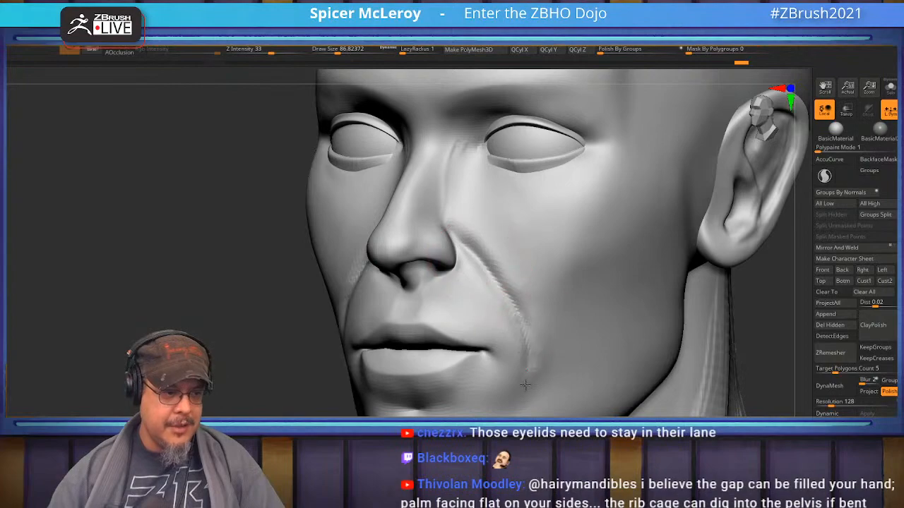
right_drag(488, 256, 615, 261)
Soften the nasolabial fold beside the nostril and down the cheek at a size of about 56.
mouse_move(448, 262)
ctrl+right_down()
mouse_move(475, 265)
mouse_move(485, 247)
ctrl+right_up()
key(s)
mouse_move(484, 246)
mouse_down()
mouse_move(474, 246)
mouse_move(450, 303)
mouse_up()
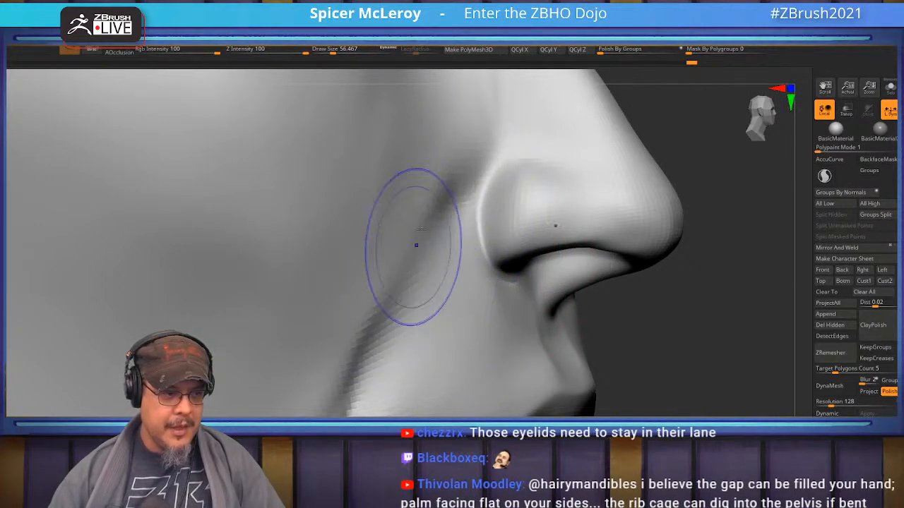
shift+drag(411, 258, 357, 357)
alt+right_drag(424, 161, 347, 214)
key(space)
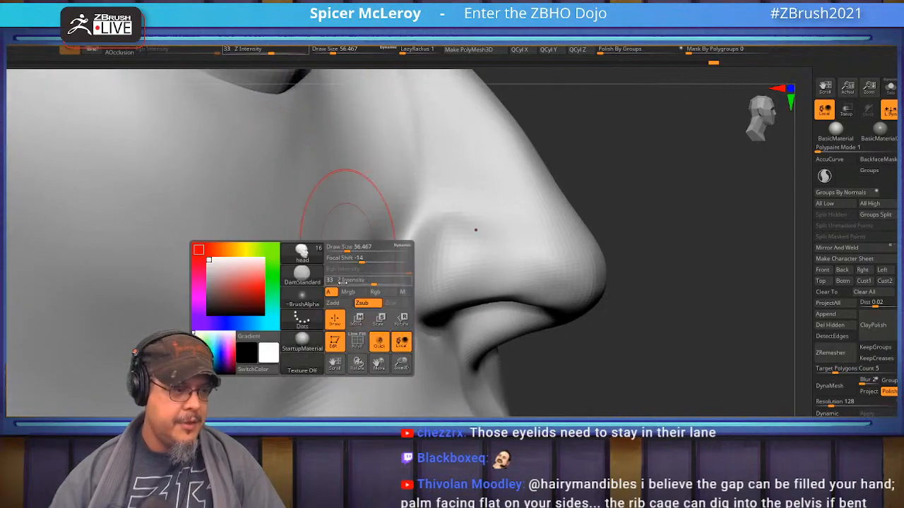
key(b)
key(s)
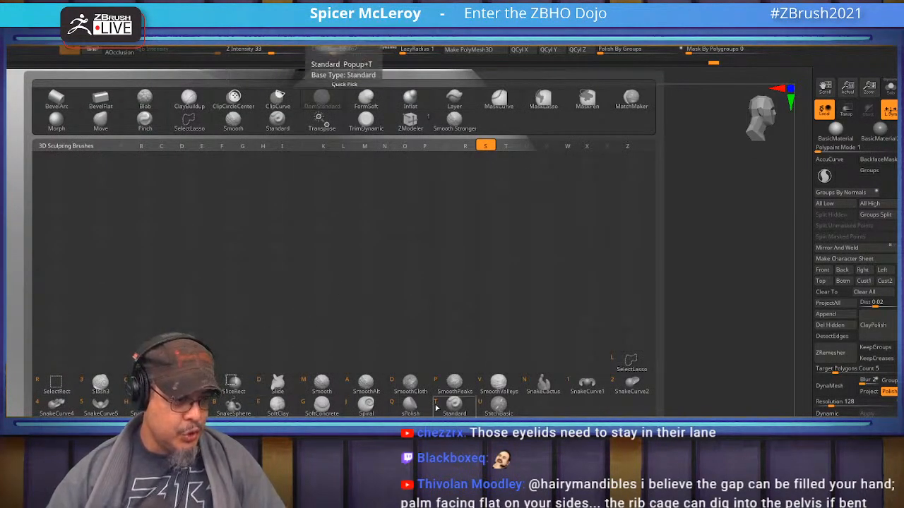
click(330, 382)
Build clay strips with ClayBuildup from the inner eye corner down beside the nose and past the nostril into the cheek.
drag(720, 282, 600, 272)
mouse_move(595, 267)
ctrl+right_down()
mouse_move(500, 268)
mouse_move(511, 286)
mouse_move(479, 272)
mouse_move(500, 233)
ctrl+right_up()
key(b)
key(c)
key(b)
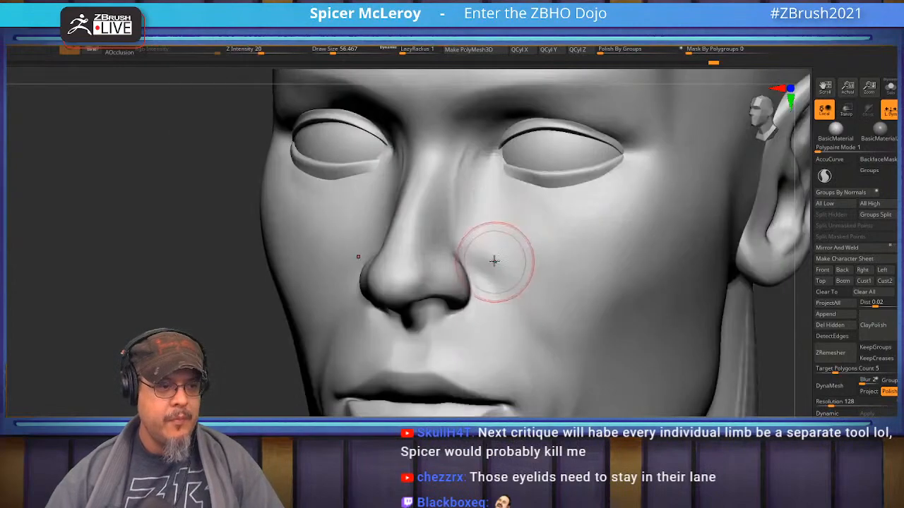
mouse_move(481, 198)
mouse_down()
mouse_move(483, 175)
mouse_move(486, 274)
mouse_move(486, 216)
mouse_move(500, 294)
mouse_move(526, 328)
mouse_up()
Layer clay from below the eye across the cheek toward the mouth corner at a size of about 74 and smooth it.
key(s)
drag(554, 389, 557, 397)
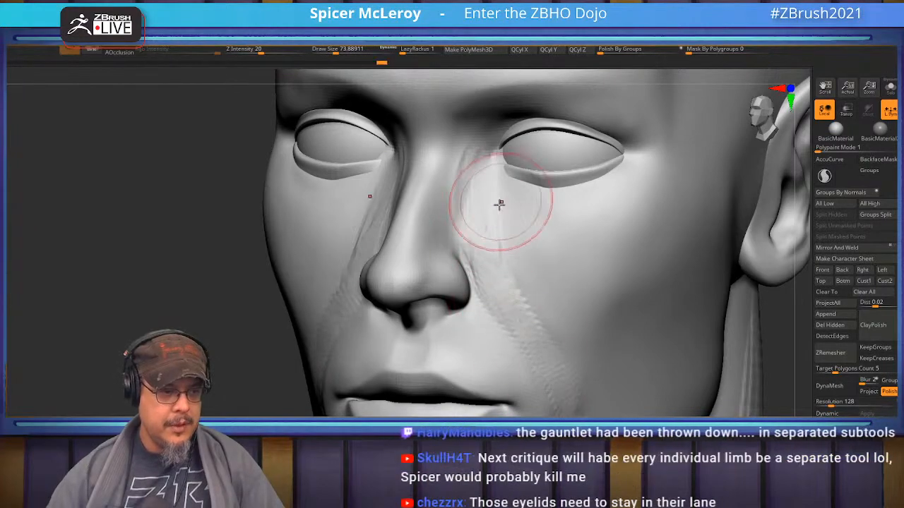
drag(500, 203, 519, 225)
drag(497, 175, 582, 312)
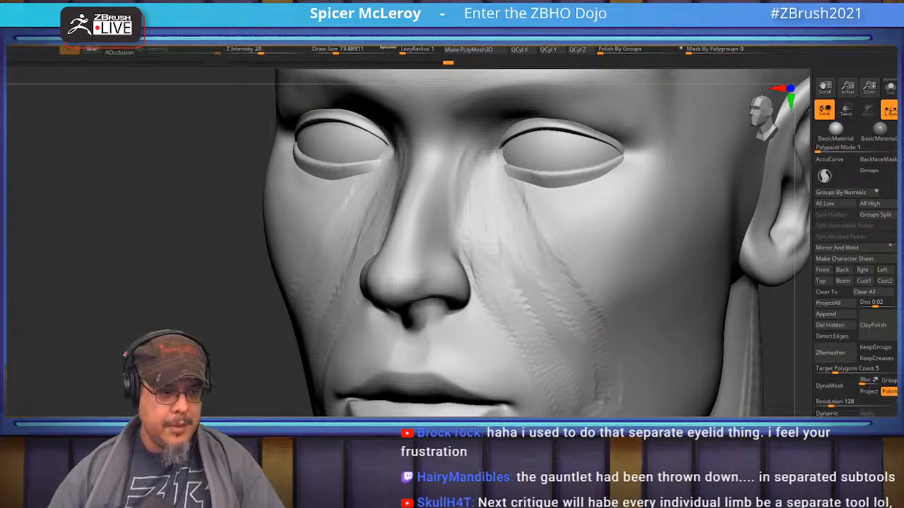
drag(572, 358, 525, 310)
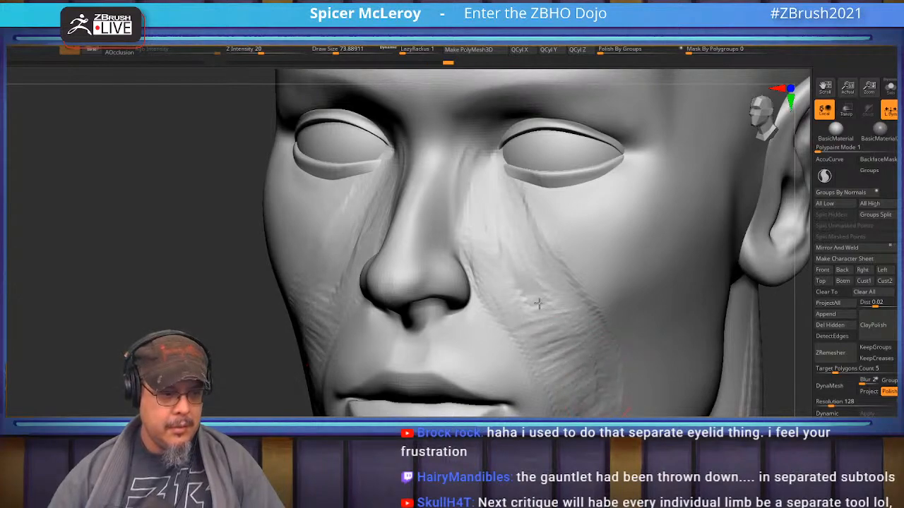
drag(513, 252, 500, 190)
mouse_move(507, 238)
mouse_down()
mouse_move(512, 290)
mouse_move(596, 368)
mouse_move(540, 318)
mouse_move(500, 218)
mouse_move(536, 328)
mouse_up()
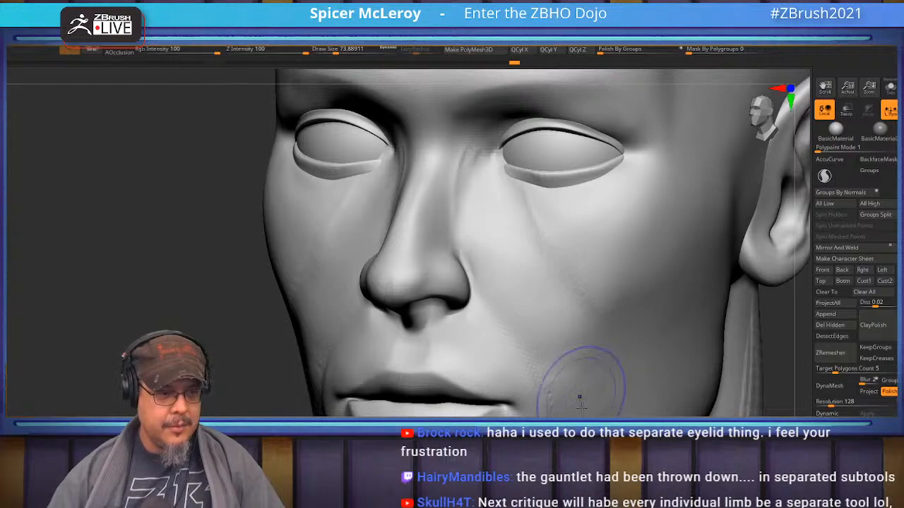
Adjust the area between the nostril wing and the upper lip from below with the Move brush.
right_drag(509, 309, 565, 308)
alt+right_drag(413, 378, 544, 304)
mouse_move(470, 304)
right_down()
mouse_move(529, 304)
mouse_move(549, 282)
mouse_move(575, 278)
mouse_move(576, 291)
mouse_move(581, 200)
right_up()
alt+right_drag(695, 265, 579, 258)
key(b)
key(m)
key(v)
drag(613, 298, 609, 304)
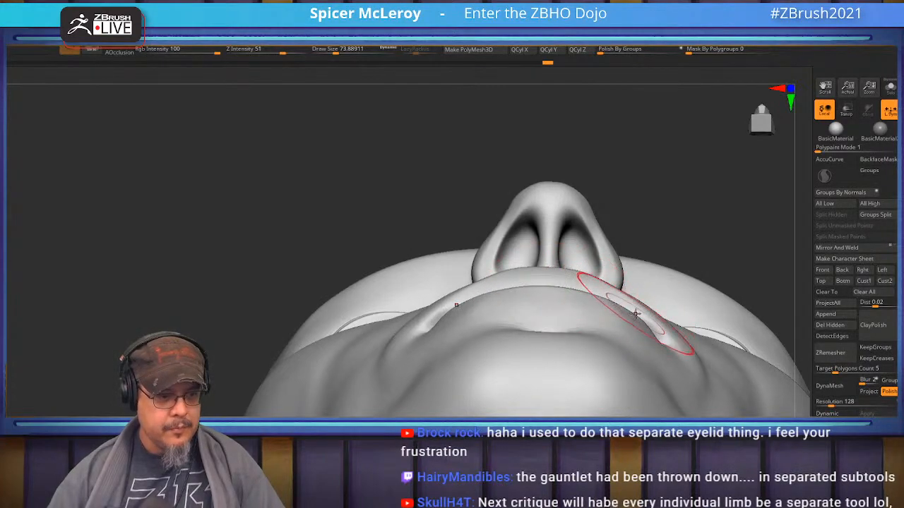
Examine the skull's nasal opening from below and compare it with the head's nose.
mouse_move(643, 263)
right_down()
mouse_move(634, 303)
mouse_move(575, 293)
mouse_move(500, 386)
right_up()
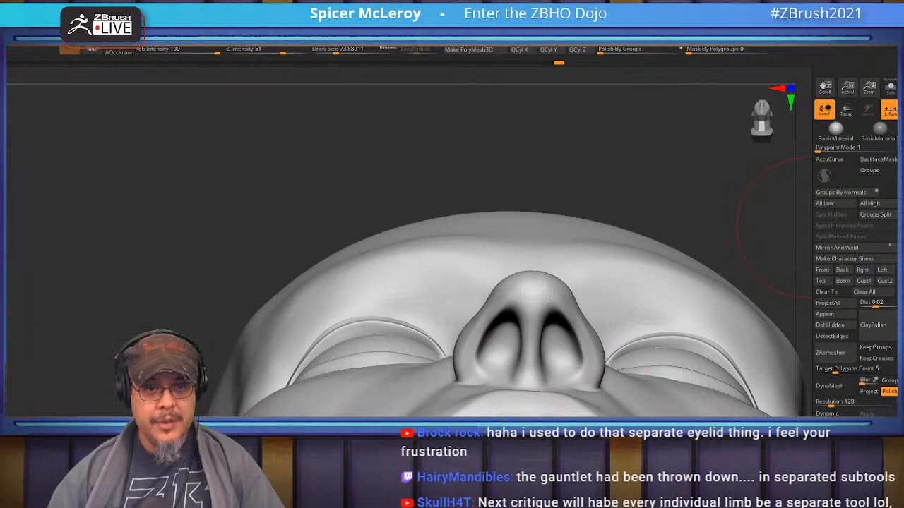
key(f)
drag(579, 297, 685, 400)
alt+right_drag(432, 310, 560, 345)
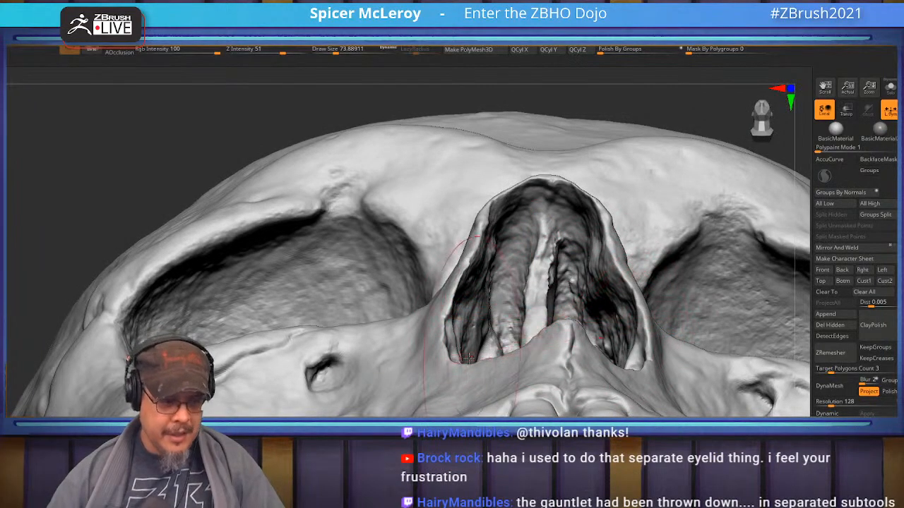
mouse_move(551, 297)
right_down()
mouse_move(554, 317)
mouse_move(555, 307)
right_up()
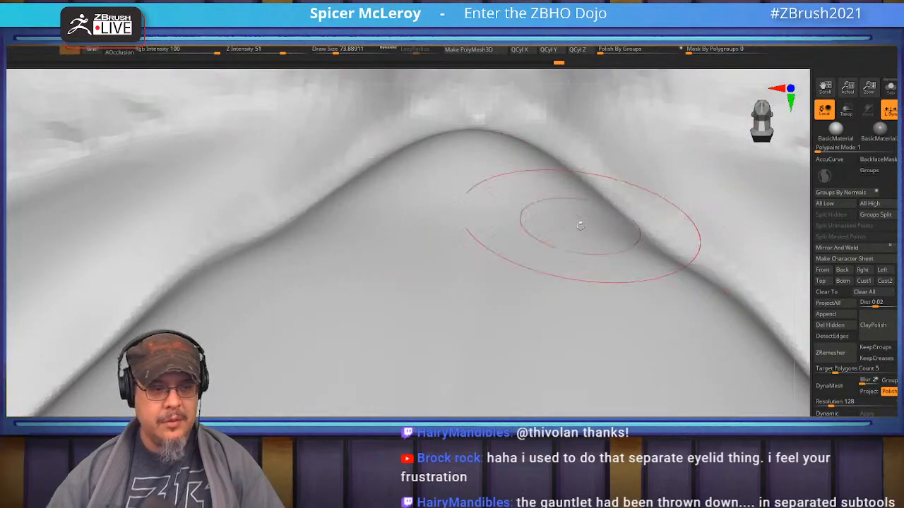
key(f)
alt+drag(508, 266, 566, 398)
alt+drag(464, 159, 595, 395)
alt+drag(415, 151, 474, 210)
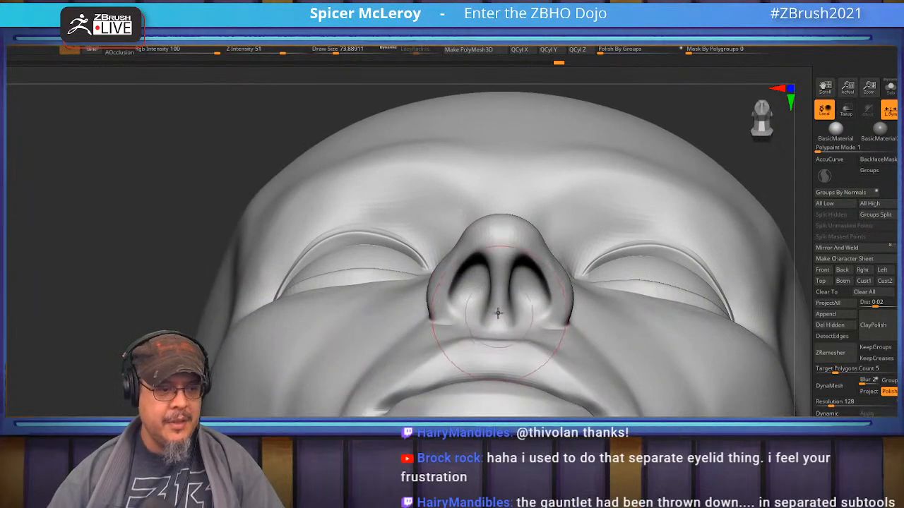
drag(555, 323, 553, 315)
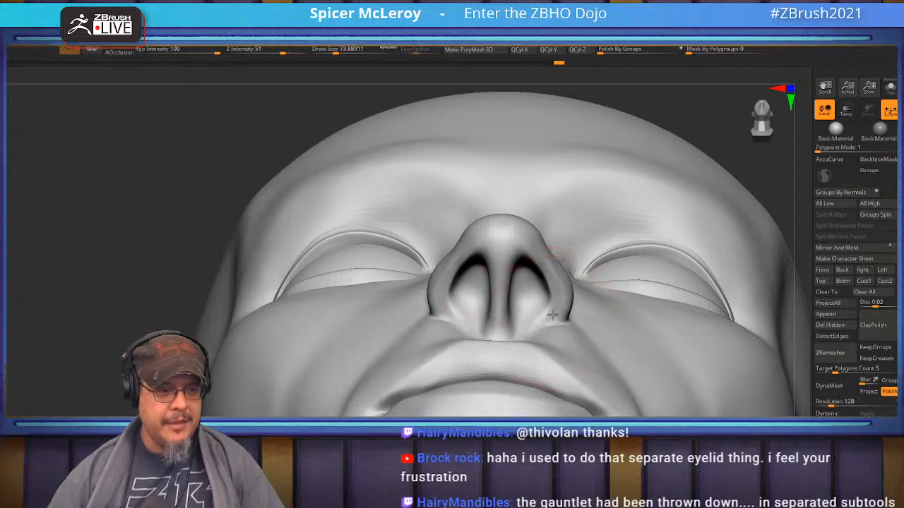
key(ctrl+z)
key(ctrl+z)
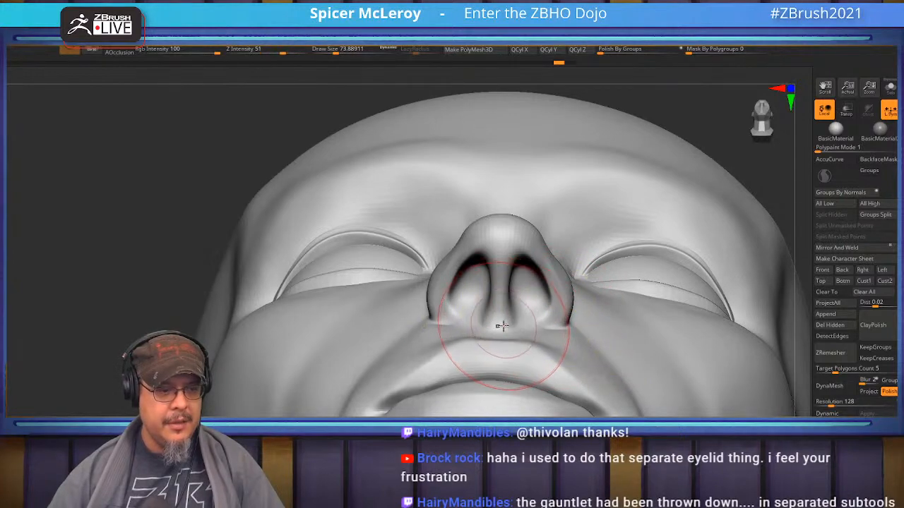
Reshape the base of the nostril wings from below with the Move brush.
drag(561, 308, 562, 313)
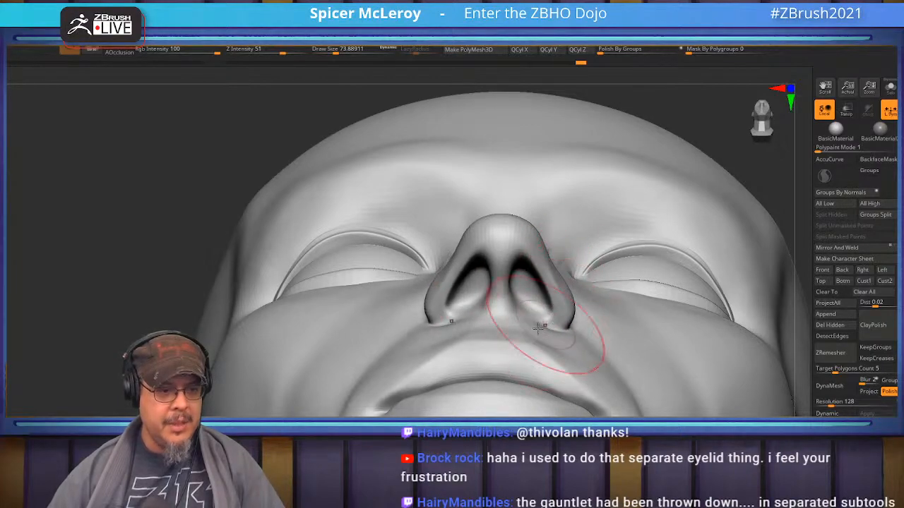
right_drag(555, 317, 534, 342)
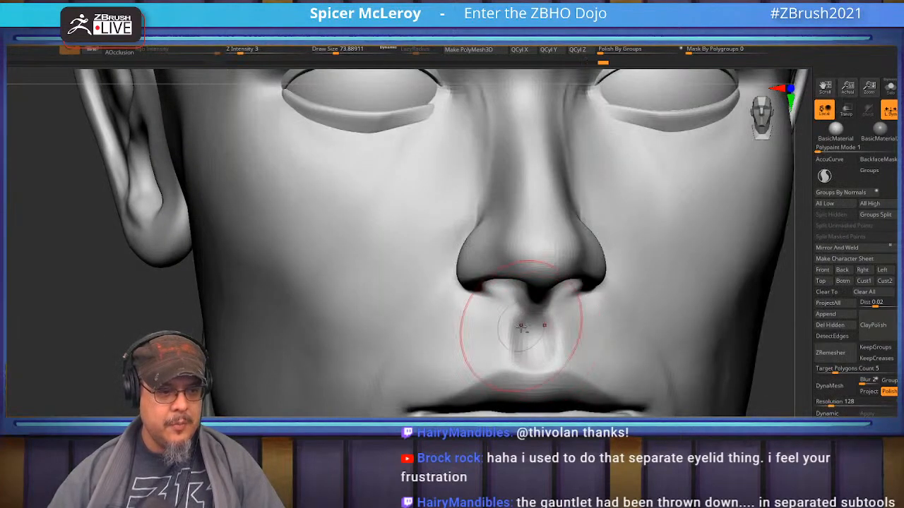
Inflate the corners of the mouth with the Inflate brush at a size of about 140.
alt+right_drag(500, 356, 500, 281)
key(b)
key(i)
key(n)
key(s)
drag(509, 332, 521, 331)
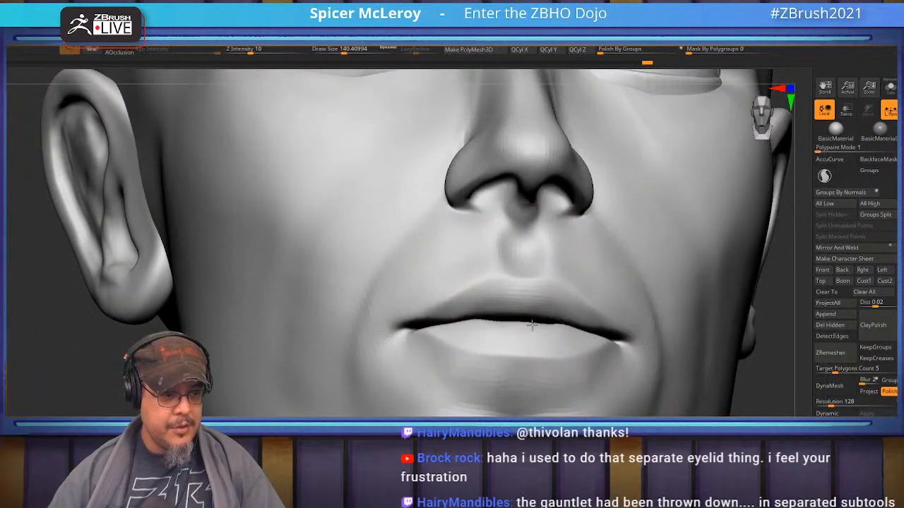
drag(404, 331, 389, 341)
mouse_move(392, 341)
right_down()
mouse_move(466, 341)
mouse_move(369, 304)
mouse_move(367, 272)
right_up()
Raise the brow ridge and pull its outer end down toward the temple with the Move brush.
right_drag(667, 297, 526, 262)
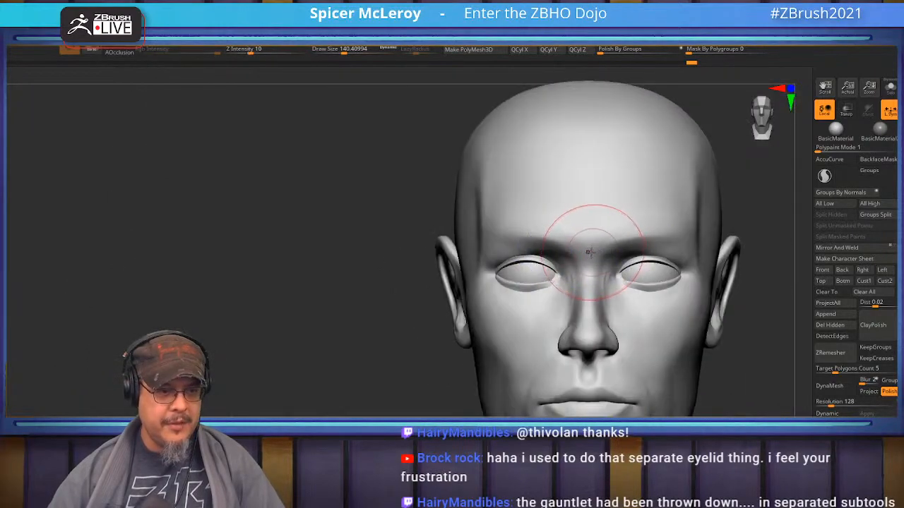
key(b)
key(d)
key(s)
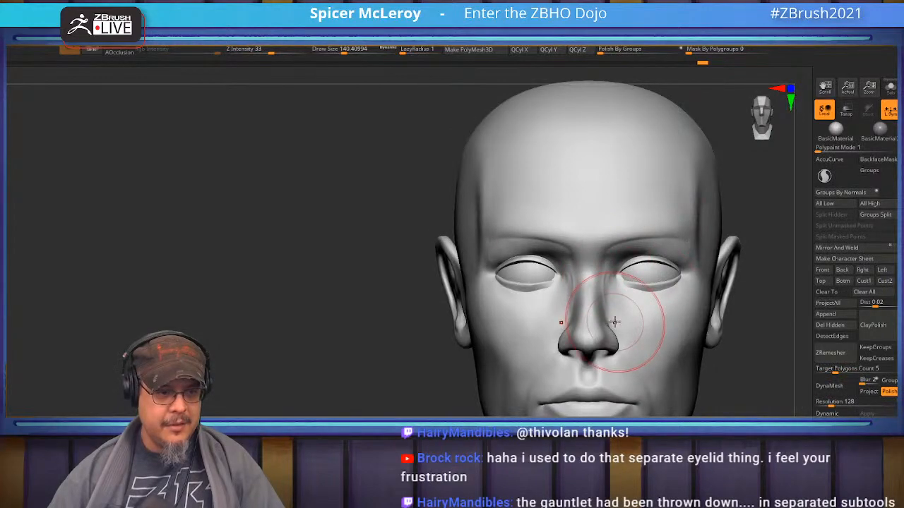
ctrl+right_drag(555, 266, 559, 281)
key(b)
key(m)
key(v)
drag(558, 223, 558, 210)
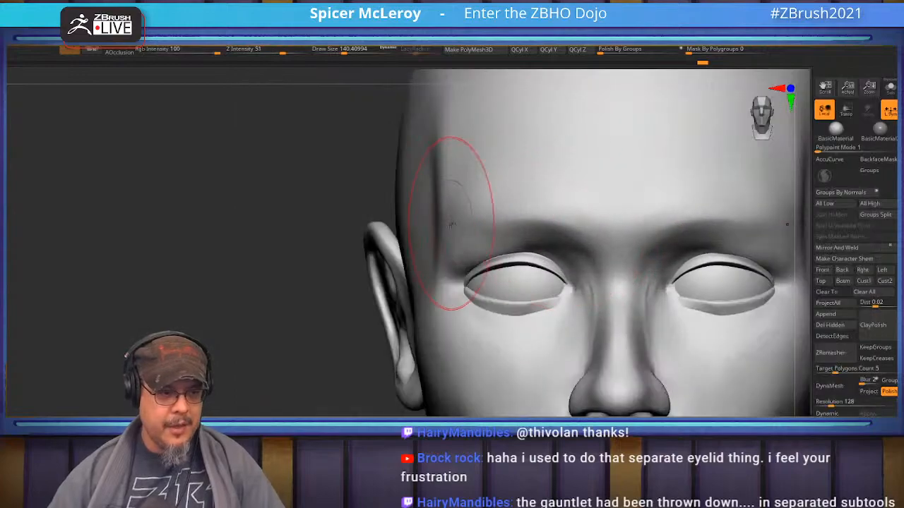
drag(471, 207, 440, 239)
drag(504, 216, 486, 219)
drag(444, 241, 445, 241)
Nudge the lower eyelid into shape with the Move brush at a size of about 108.
right_drag(449, 240, 474, 299)
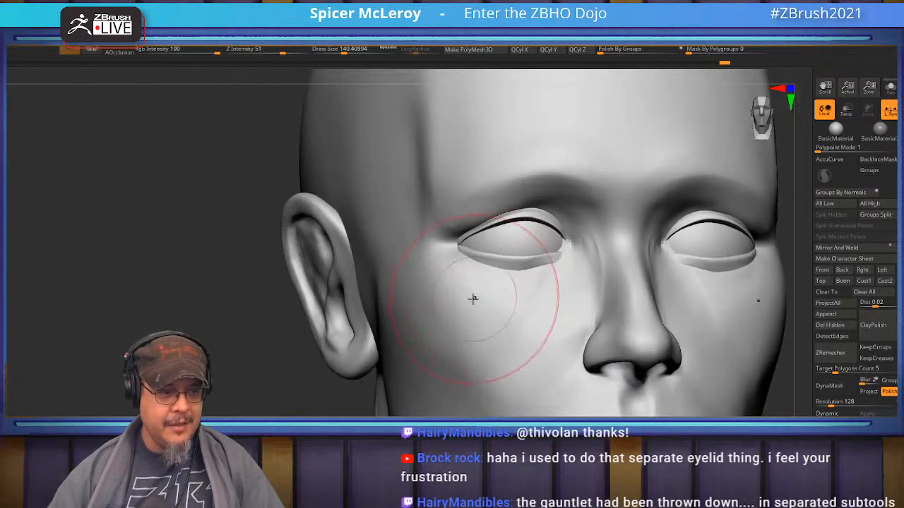
key(s)
mouse_move(476, 283)
mouse_down()
mouse_move(456, 281)
mouse_move(470, 286)
mouse_up()
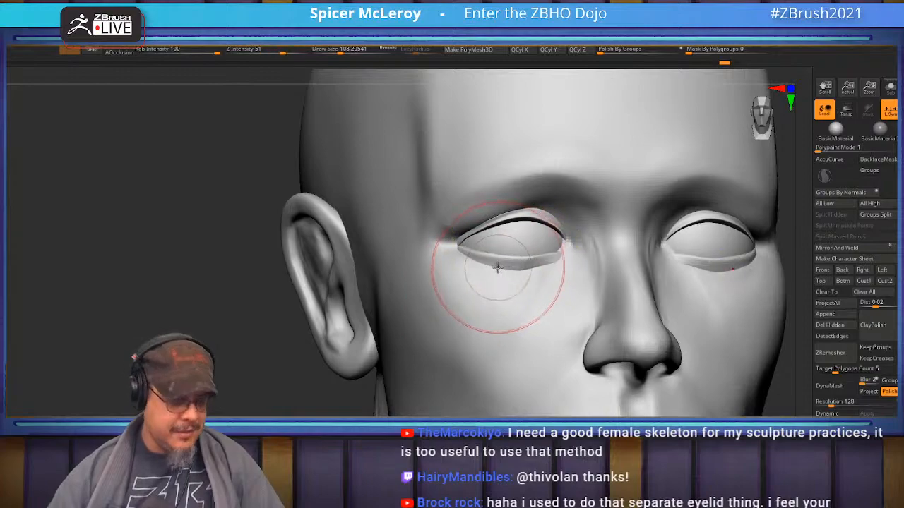
key(b)
click(484, 272)
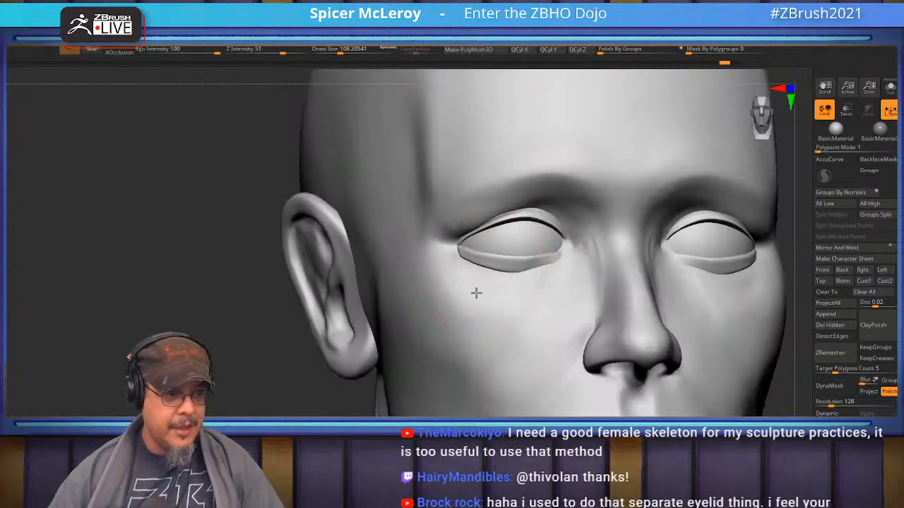
mouse_move(526, 274)
right_down()
mouse_move(538, 278)
mouse_move(459, 267)
mouse_move(484, 271)
mouse_move(443, 284)
right_up()
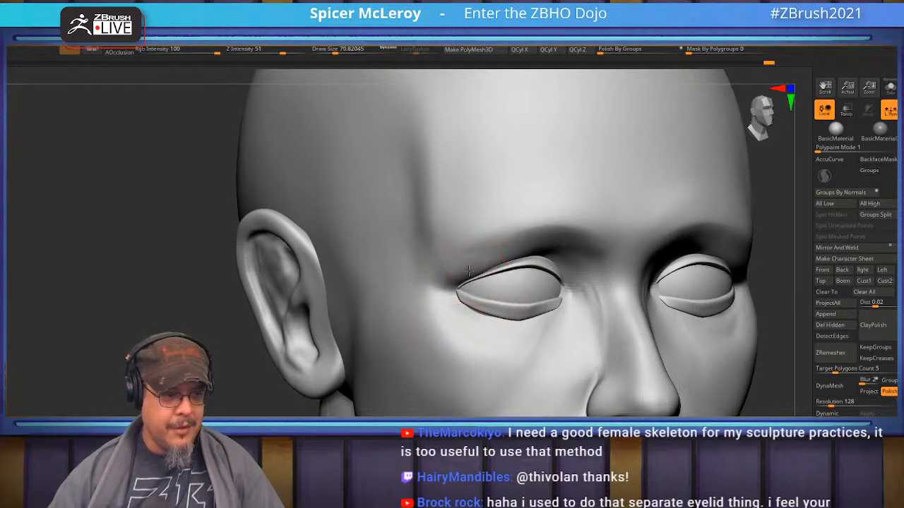
Enlarge the brush to a size of about 149 for sculpting the forehead.
mouse_move(469, 263)
right_down()
mouse_move(532, 250)
mouse_move(396, 256)
mouse_move(524, 264)
mouse_move(510, 255)
mouse_move(543, 264)
mouse_move(533, 276)
right_up()
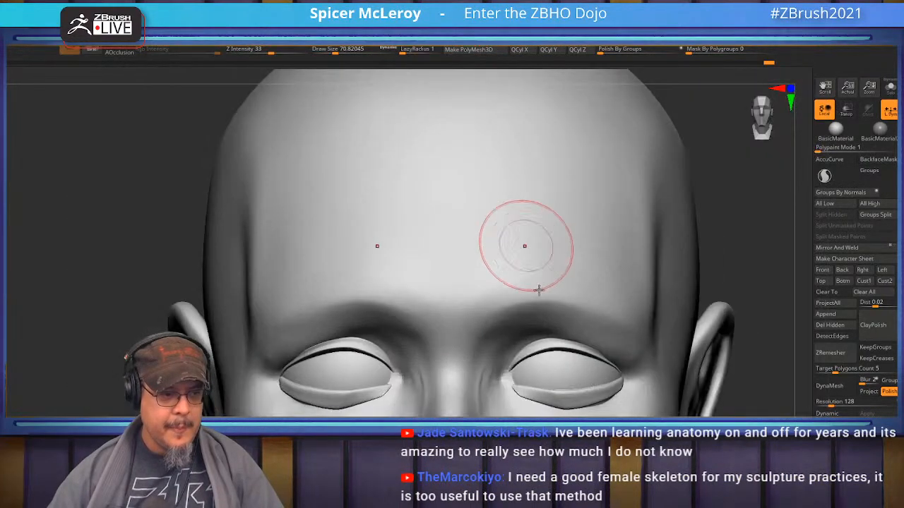
key(b)
key(m)
key(v)
right_drag(432, 212, 474, 219)
key(s)
drag(380, 188, 389, 190)
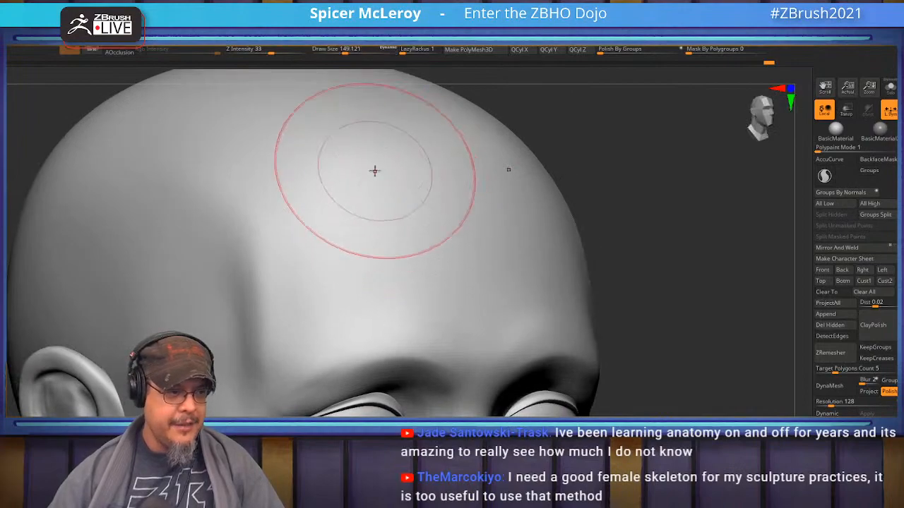
drag(346, 127, 439, 272)
drag(327, 162, 389, 260)
key(ctrl+z)
key(ctrl+z)
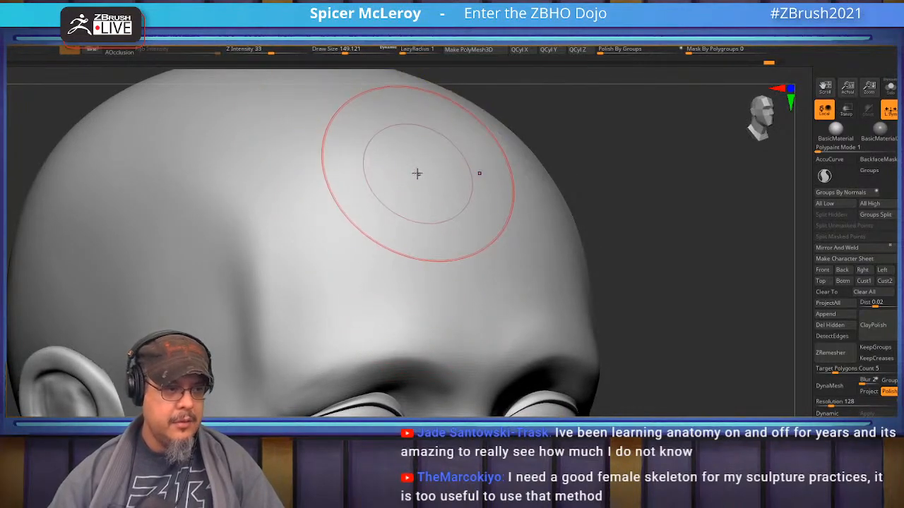
Carve a U-shaped band around the center of the forehead with ClayBuildup and smooth it into a soft bulge.
mouse_move(323, 145)
mouse_down()
mouse_move(387, 258)
mouse_move(403, 248)
mouse_move(394, 264)
mouse_up()
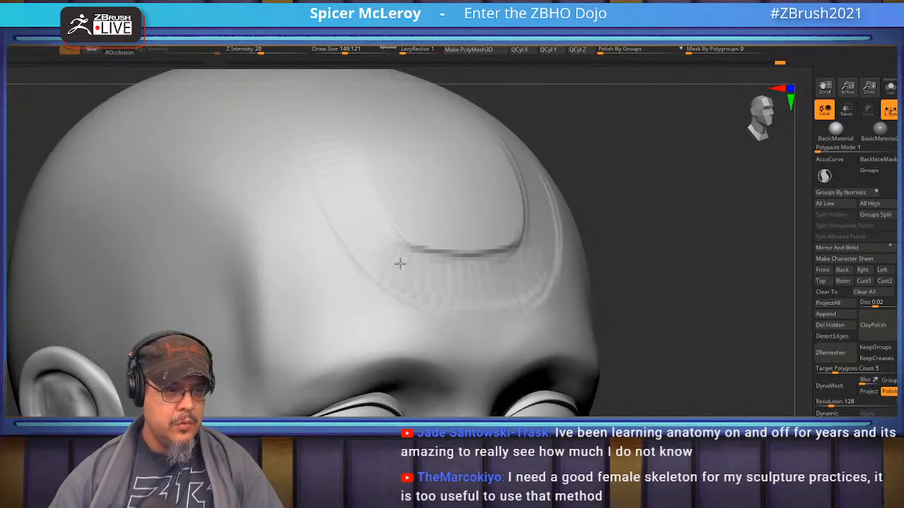
mouse_move(349, 212)
mouse_down()
mouse_move(337, 185)
mouse_move(391, 233)
mouse_up()
right_drag(574, 174, 682, 203)
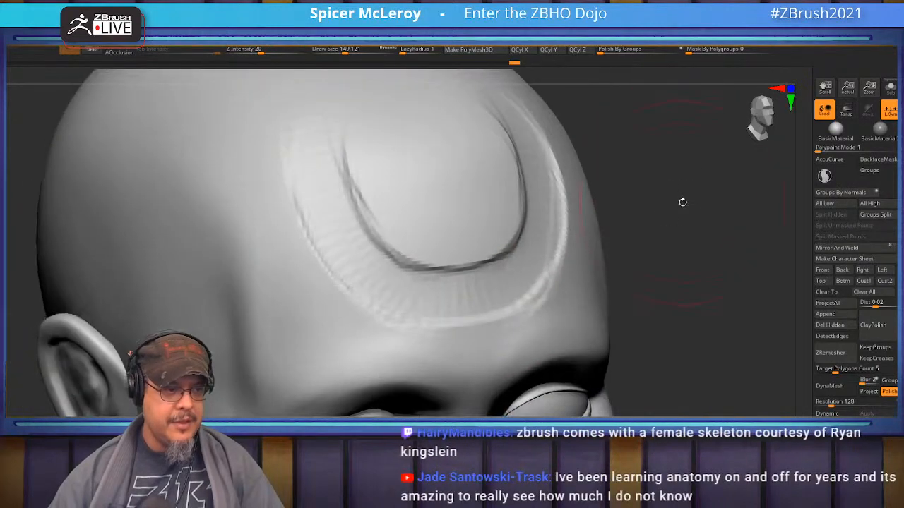
drag(682, 202, 690, 224)
mouse_move(248, 183)
mouse_down()
mouse_move(278, 196)
mouse_move(265, 247)
mouse_move(298, 265)
mouse_up()
mouse_move(369, 242)
mouse_down()
mouse_move(333, 313)
mouse_move(375, 357)
mouse_move(469, 343)
mouse_move(513, 288)
mouse_move(334, 183)
mouse_up()
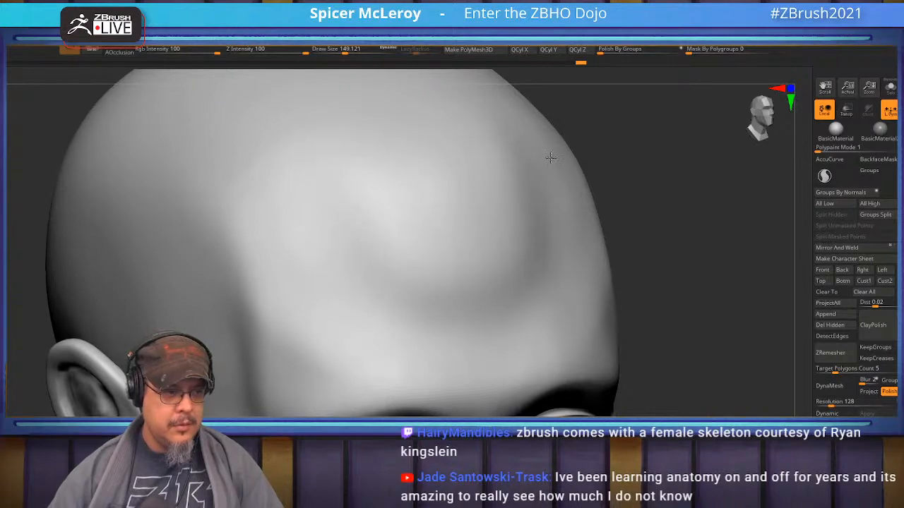
drag(588, 212, 606, 225)
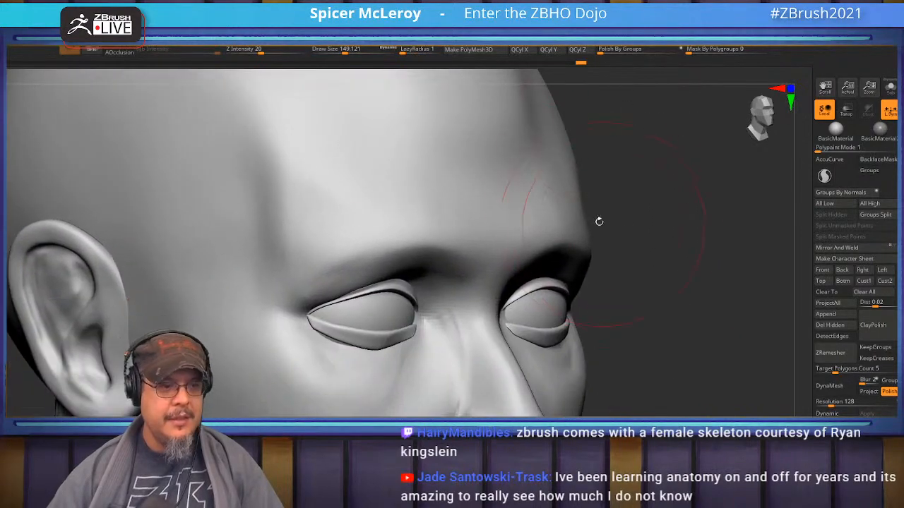
Trim the plane between the outer brow and the temple with TrimDynamic.
key(b)
key(t)
key(d)
drag(713, 194, 635, 192)
mouse_move(389, 205)
ctrl+right_down()
mouse_move(353, 202)
mouse_move(397, 222)
mouse_move(416, 250)
mouse_move(408, 240)
mouse_move(370, 240)
mouse_move(347, 278)
ctrl+right_up()
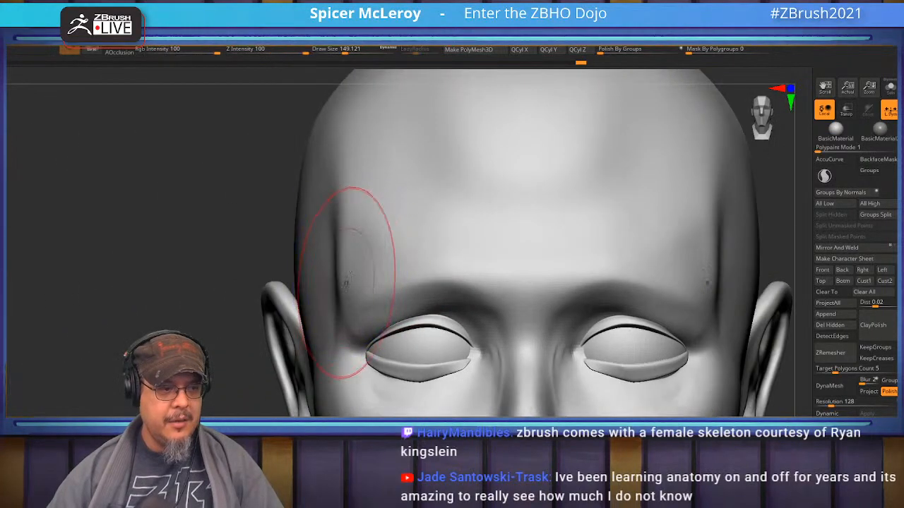
right_drag(349, 207, 374, 206)
key(n)
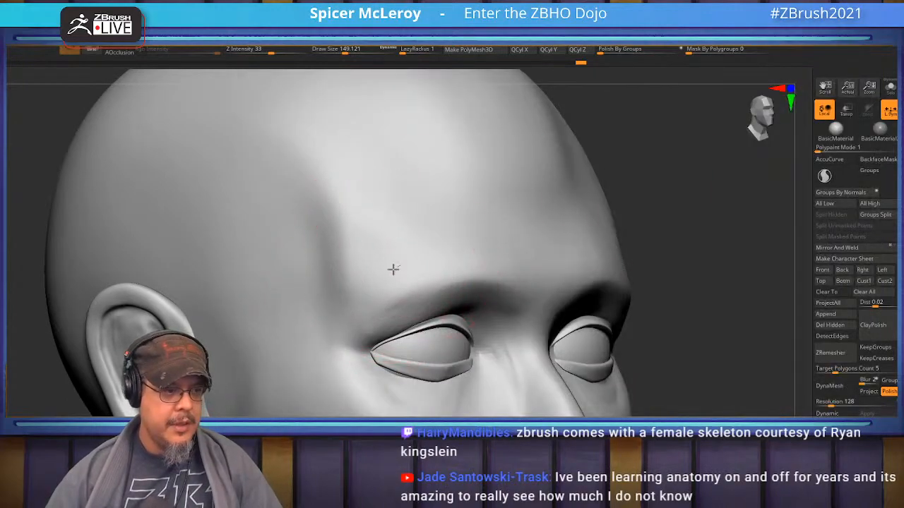
mouse_move(393, 269)
mouse_down()
mouse_move(417, 262)
mouse_move(362, 289)
mouse_move(325, 346)
mouse_move(332, 323)
mouse_up()
Sculpt the temple groove from the outer brow up the side of the forehead with ClayBuildup and smooth it.
alt+right_drag(376, 252, 376, 309)
key(b)
key(c)
key(b)
mouse_move(337, 280)
mouse_down()
mouse_move(341, 315)
mouse_move(380, 305)
mouse_move(333, 320)
mouse_move(252, 214)
mouse_up()
shift+drag(381, 323, 346, 312)
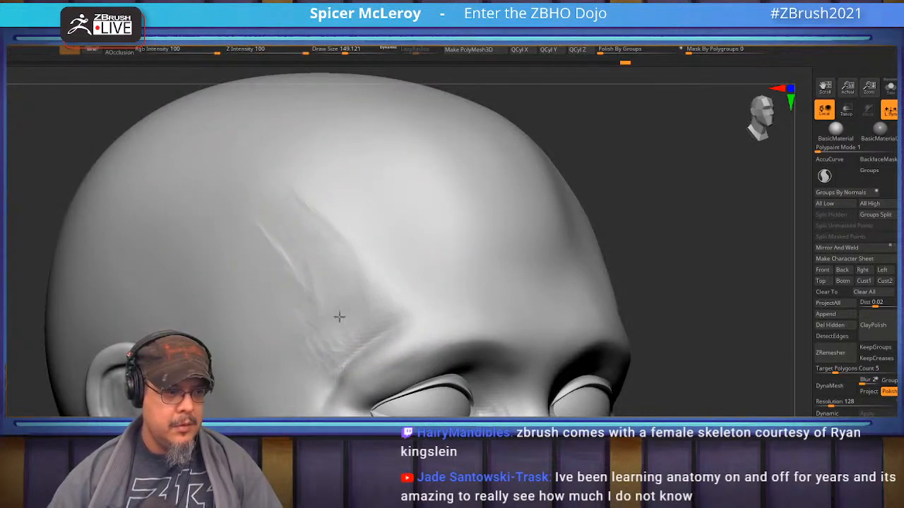
mouse_move(659, 274)
right_down()
mouse_move(682, 226)
mouse_move(657, 257)
right_up()
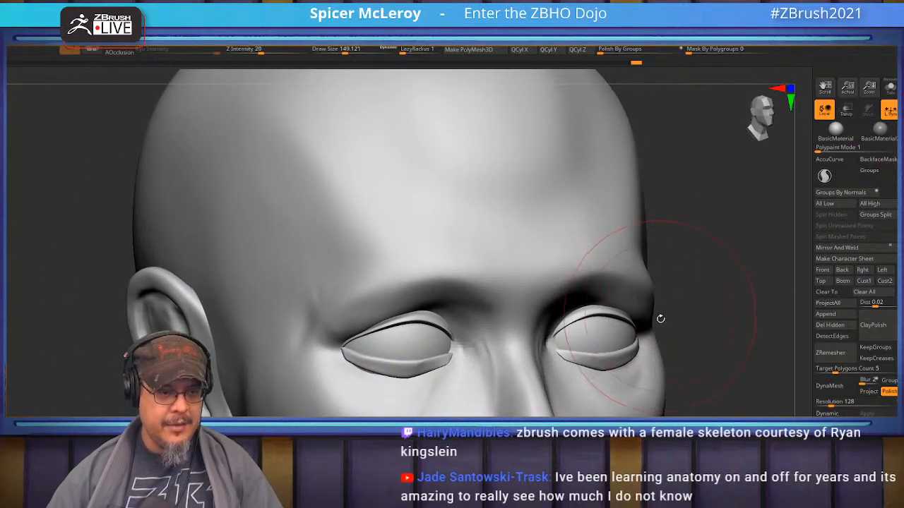
Build clay strips beneath the lower eyelid at a size of about 65.
right_drag(695, 321, 481, 303)
key(s)
drag(456, 304, 440, 296)
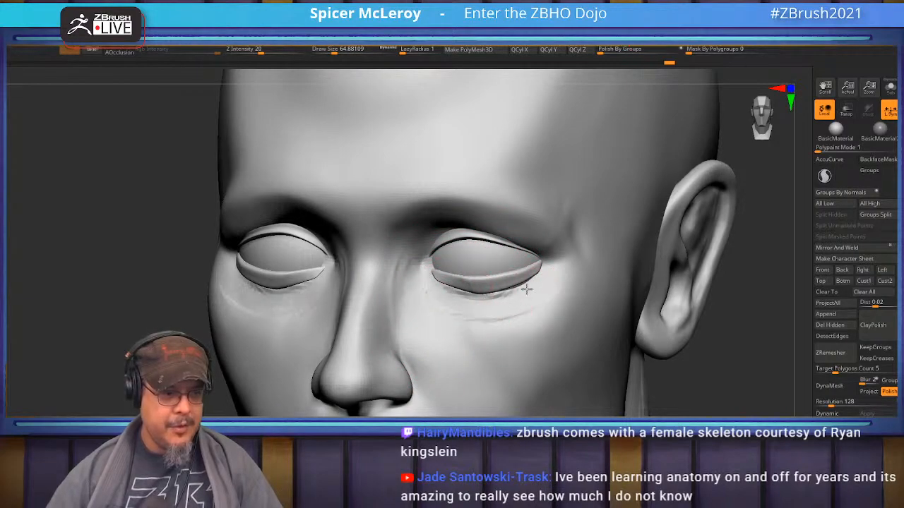
Build up and smooth the soft forms below the eyes and along the outer cheekbones at draw size about 65.
mouse_move(508, 304)
shift+mouse_down()
mouse_move(474, 306)
mouse_move(548, 291)
shift+mouse_up()
shift+right_drag(547, 281, 594, 282)
alt+right_drag(516, 284, 613, 268)
right_drag(388, 254, 455, 264)
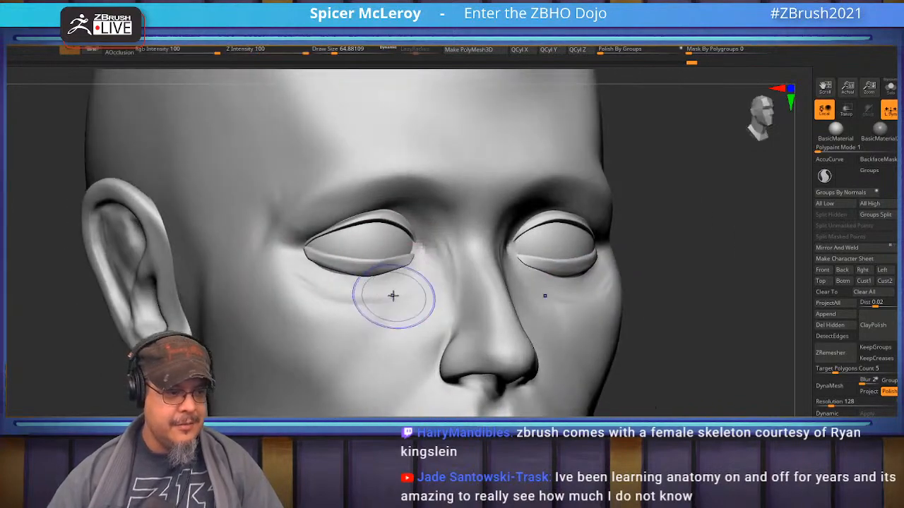
alt+right_drag(313, 240, 312, 290)
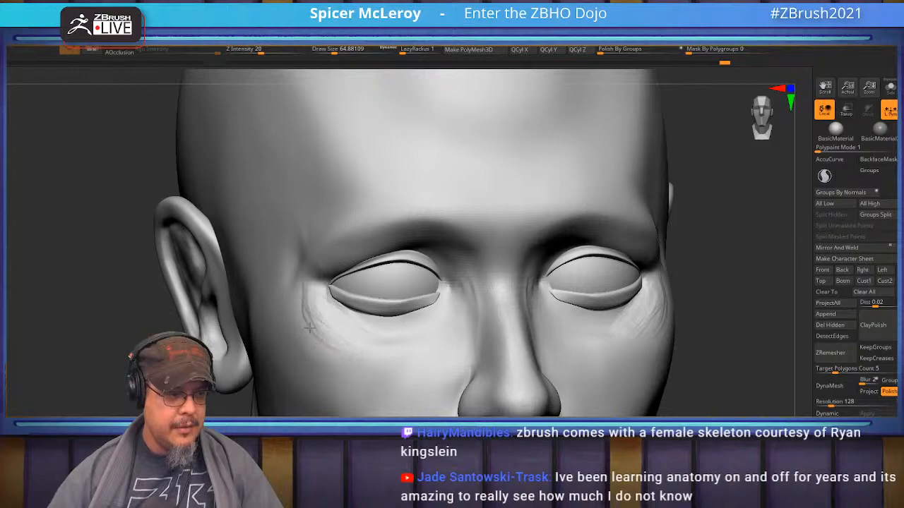
Set the draw size to about 41 and carve the crease along the upper edge of the nostril wing.
right_drag(343, 327, 332, 173)
mouse_move(514, 295)
ctrl+right_down()
mouse_move(344, 271)
mouse_move(318, 233)
mouse_move(446, 279)
mouse_move(373, 292)
ctrl+right_up()
key(b)
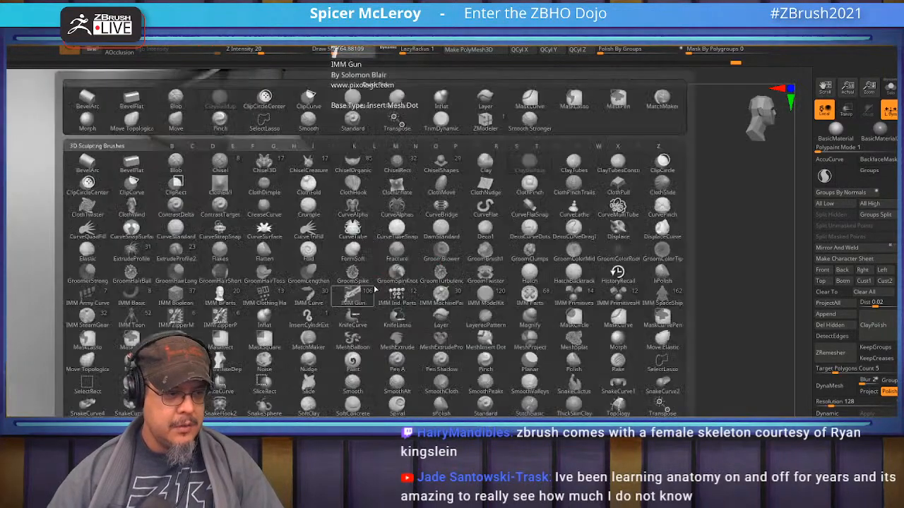
key(m)
key(v)
key(s)
drag(319, 291, 316, 291)
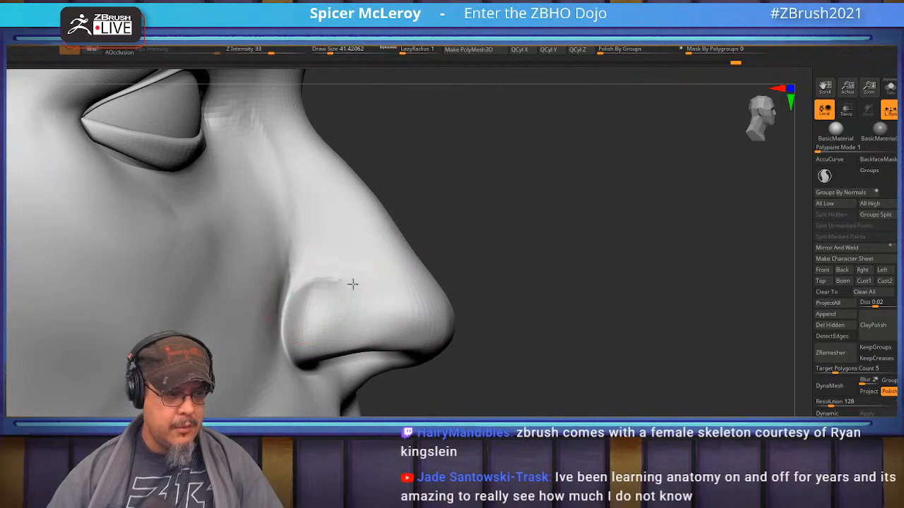
Carve creases that define the nose tip and its transition into the nostril wing.
mouse_move(354, 288)
right_down()
mouse_move(341, 271)
mouse_move(335, 288)
mouse_move(358, 303)
mouse_move(331, 311)
mouse_move(351, 276)
mouse_move(420, 268)
mouse_move(384, 286)
mouse_move(394, 268)
right_up()
key(b)
key(c)
key(b)
key(b)
key(m)
key(v)
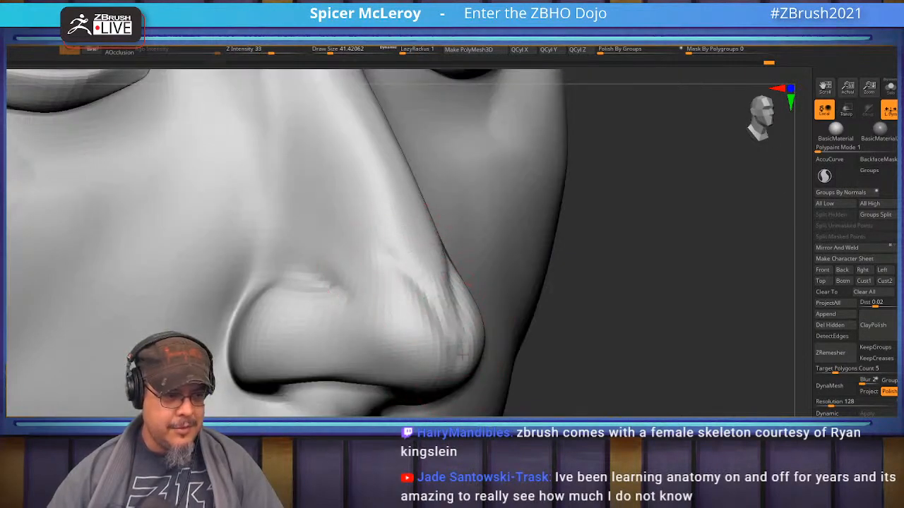
drag(639, 283, 696, 281)
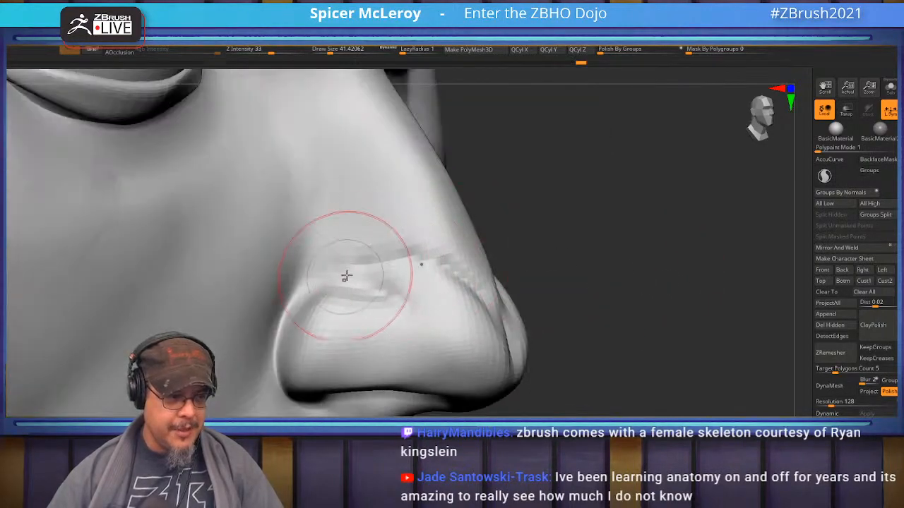
mouse_move(635, 339)
mouse_down()
mouse_move(610, 289)
mouse_move(410, 218)
mouse_move(440, 268)
mouse_move(474, 281)
mouse_move(407, 284)
mouse_up()
Reshape the nostril rim and underside of the nose with the Move brush and soften the wing.
key(b)
key(m)
key(v)
drag(480, 283, 400, 284)
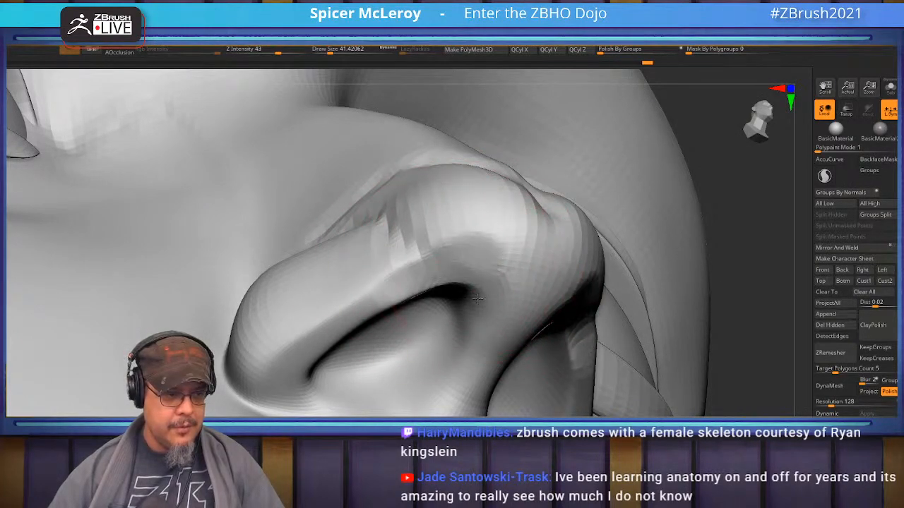
drag(463, 261, 369, 301)
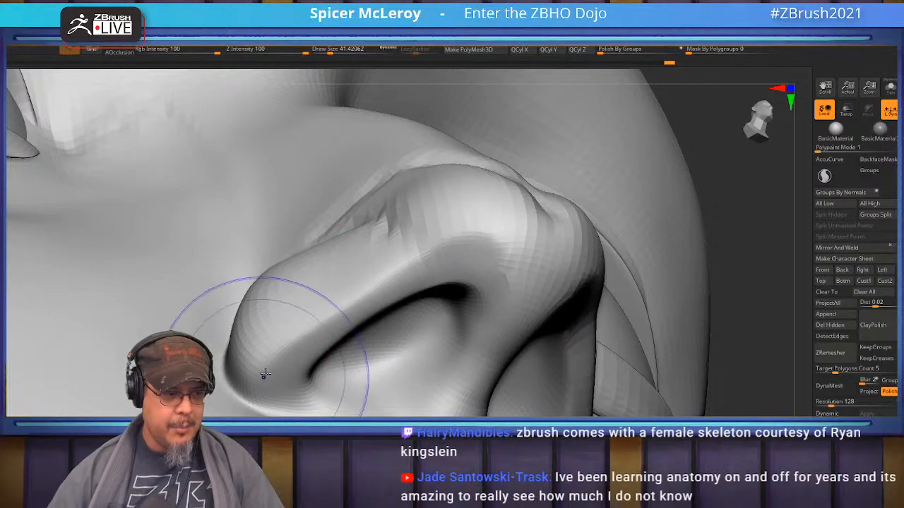
Smooth the rough strokes above the nostril wing and over the nose tip.
right_drag(479, 246, 467, 165)
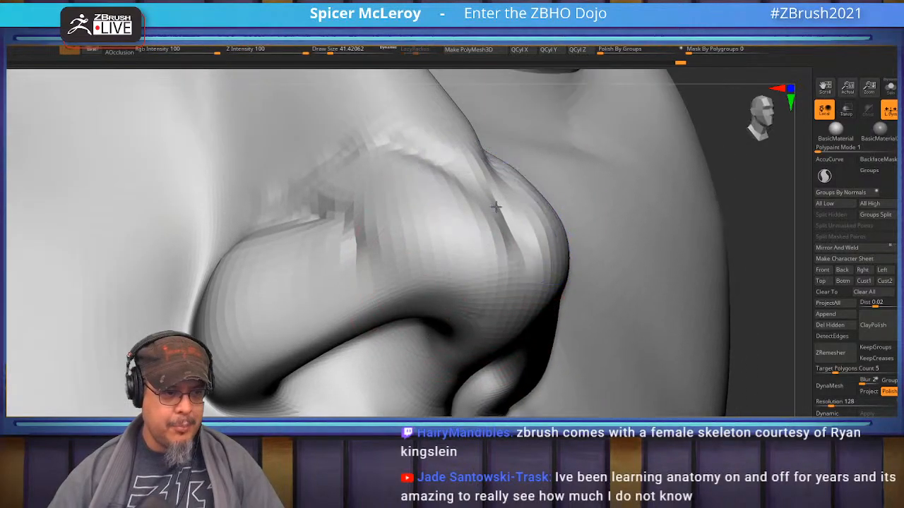
mouse_move(463, 156)
shift+mouse_down()
mouse_move(428, 117)
mouse_move(395, 135)
shift+mouse_up()
alt+right_drag(372, 291, 371, 353)
mouse_move(328, 272)
shift+mouse_down()
mouse_move(259, 309)
mouse_move(339, 214)
shift+mouse_up()
Examine the nose and eye area from several angles, including with the wireframe displayed.
key(f)
right_drag(454, 266, 421, 273)
alt+right_drag(495, 273, 452, 321)
mouse_move(452, 258)
right_down()
mouse_move(419, 253)
mouse_move(428, 299)
mouse_move(428, 258)
mouse_move(381, 248)
right_up()
mouse_move(382, 249)
alt+right_down()
mouse_move(434, 268)
mouse_move(434, 247)
mouse_move(396, 296)
alt+right_up()
mouse_move(395, 297)
right_down()
mouse_move(418, 288)
mouse_move(426, 301)
mouse_move(457, 264)
right_up()
key(shift+f)
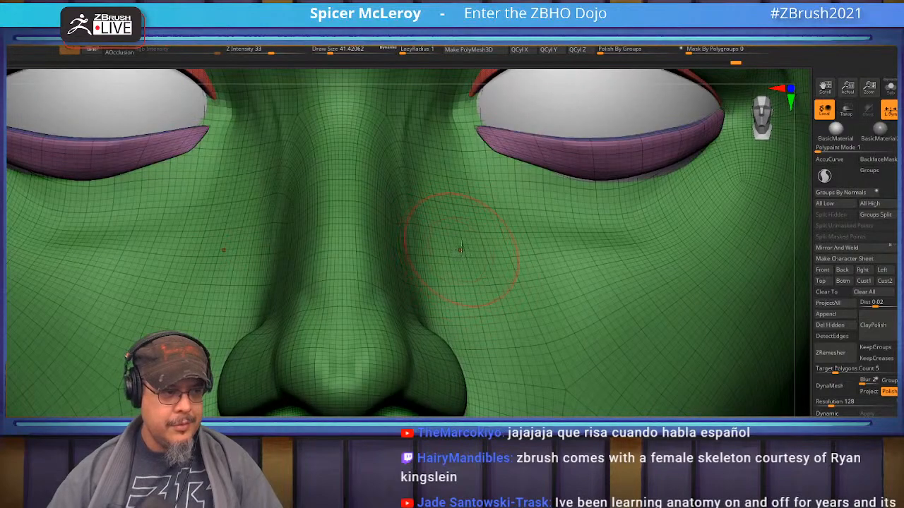
key(shift+f)
Adjust the area between the inner eye corners and the brows with the Move brush at draw size about 62.
mouse_move(403, 242)
alt+right_down()
mouse_move(433, 254)
mouse_move(437, 243)
mouse_move(450, 290)
alt+right_up()
key(b)
key(m)
key(v)
key(s)
drag(392, 275, 401, 276)
key(s)
drag(407, 298, 394, 299)
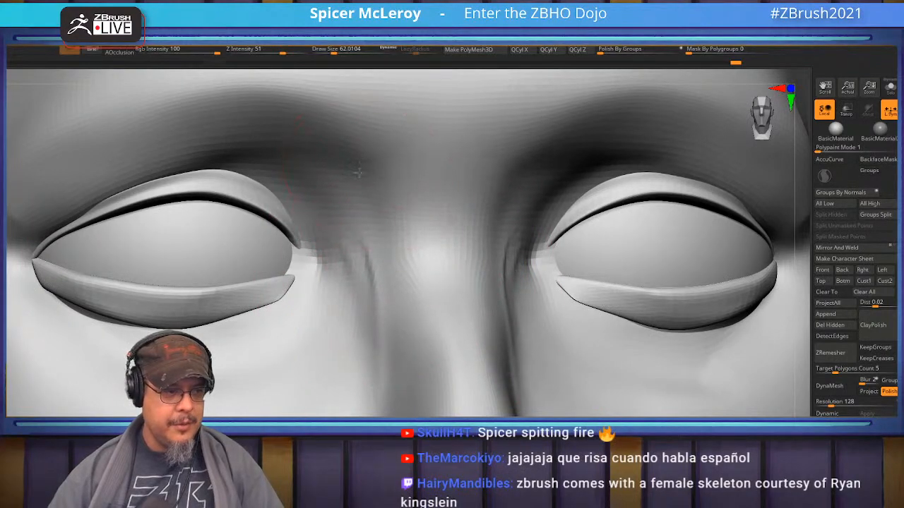
Reshape the brow ridge above the nose bridge with the Move brush at draw size about 104.
mouse_move(420, 214)
right_down()
mouse_move(539, 307)
mouse_move(485, 303)
right_up()
key(s)
drag(434, 308, 450, 313)
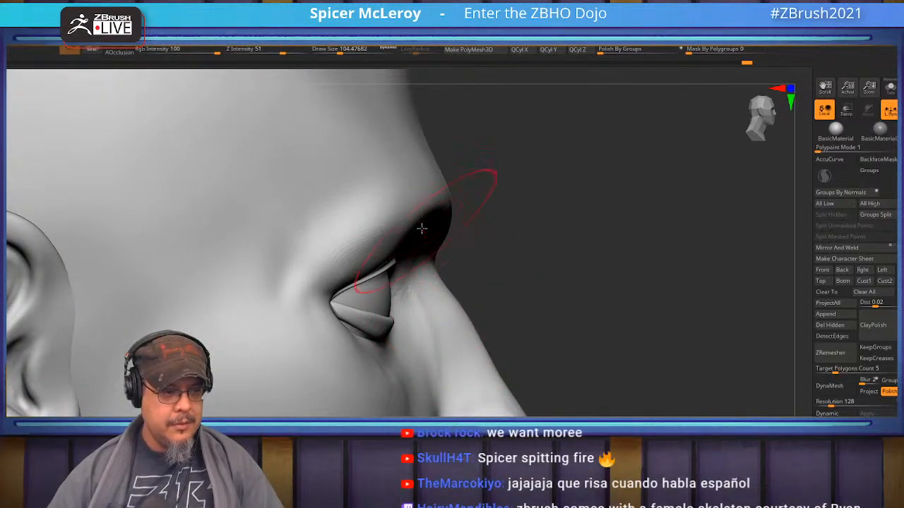
shift+right_drag(573, 234, 466, 176)
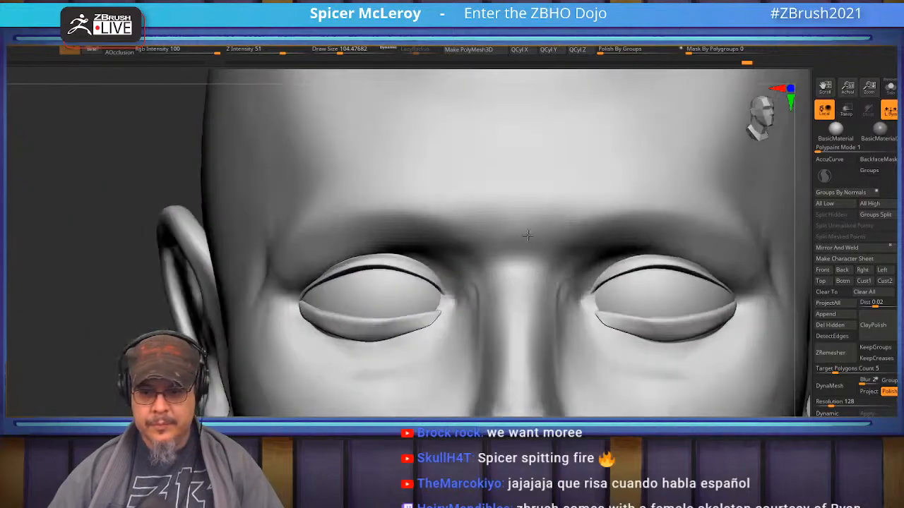
Set the Move brush's draw size to about 41 and refine the nostril wing and the nose's lower profile.
mouse_move(487, 262)
ctrl+right_down()
mouse_move(379, 274)
mouse_move(470, 263)
ctrl+right_up()
right_drag(470, 262, 439, 165)
alt+right_drag(385, 290, 492, 330)
key(s)
mouse_move(504, 287)
mouse_down()
mouse_move(492, 285)
mouse_move(497, 264)
mouse_up()
drag(548, 291, 559, 300)
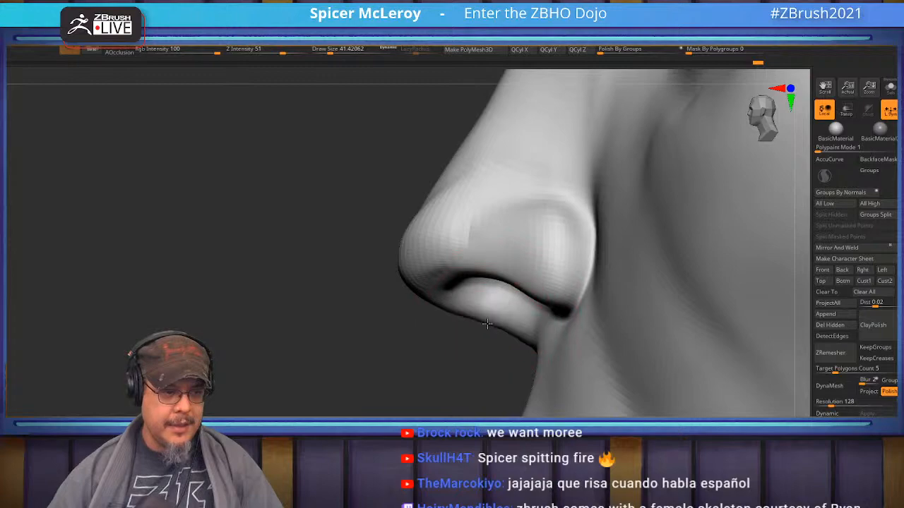
right_drag(420, 298, 423, 272)
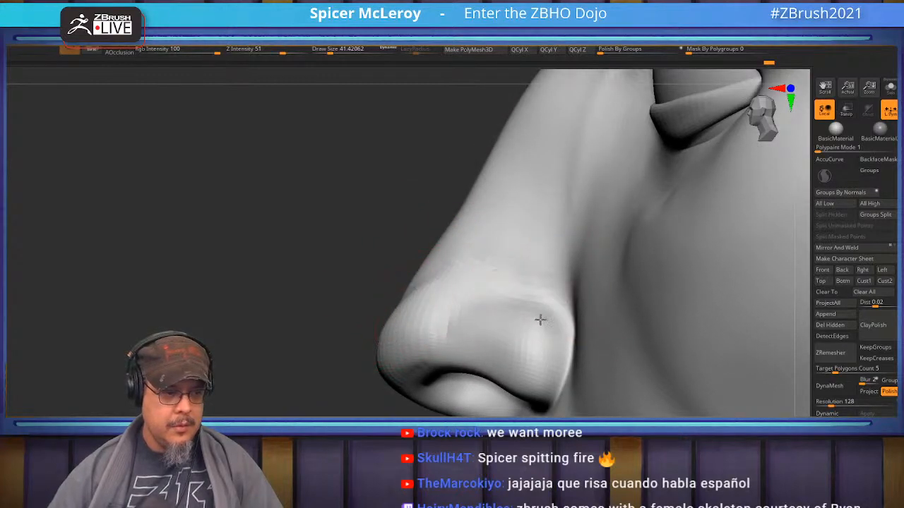
Carve the fold running from the nostril wing down the cheek with the DamStandard brush and smooth it.
mouse_move(555, 359)
right_down()
mouse_move(508, 343)
mouse_move(480, 267)
right_up()
key(b)
key(c)
key(b)
key(b)
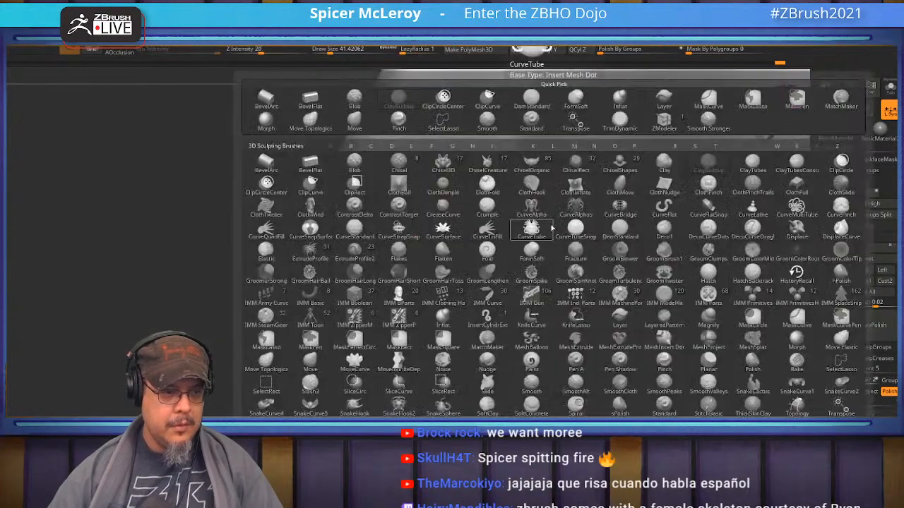
key(d)
key(s)
drag(539, 237, 582, 325)
drag(547, 248, 609, 344)
drag(547, 249, 627, 375)
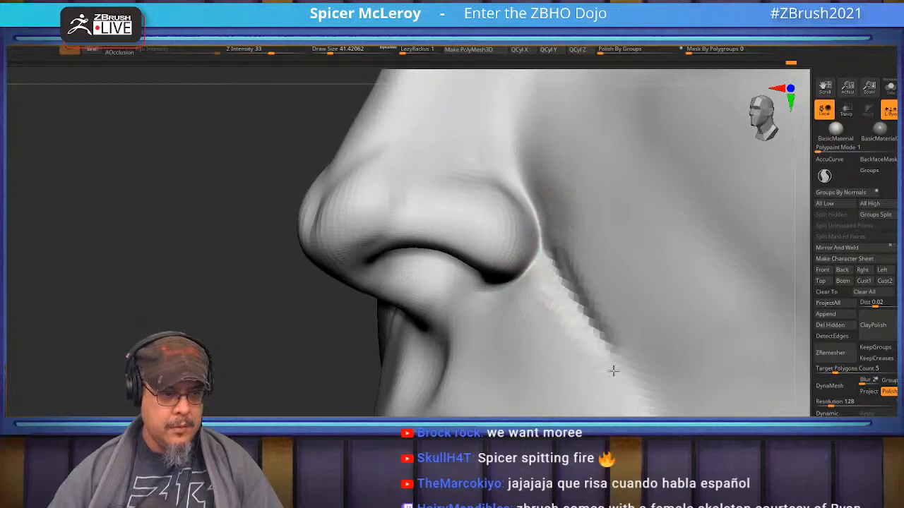
mouse_move(543, 289)
shift+mouse_down()
mouse_move(530, 313)
mouse_move(574, 335)
mouse_move(553, 222)
mouse_move(572, 323)
shift+mouse_up()
shift+right_drag(581, 245, 565, 276)
Reshape the sides of the skull from above with the Move brush at draw size about 344.
key(f)
alt+right_drag(415, 136, 510, 327)
alt+right_drag(346, 185, 509, 318)
right_drag(551, 142, 567, 269)
mouse_move(472, 89)
alt+right_down()
mouse_move(462, 260)
mouse_move(393, 265)
alt+right_up()
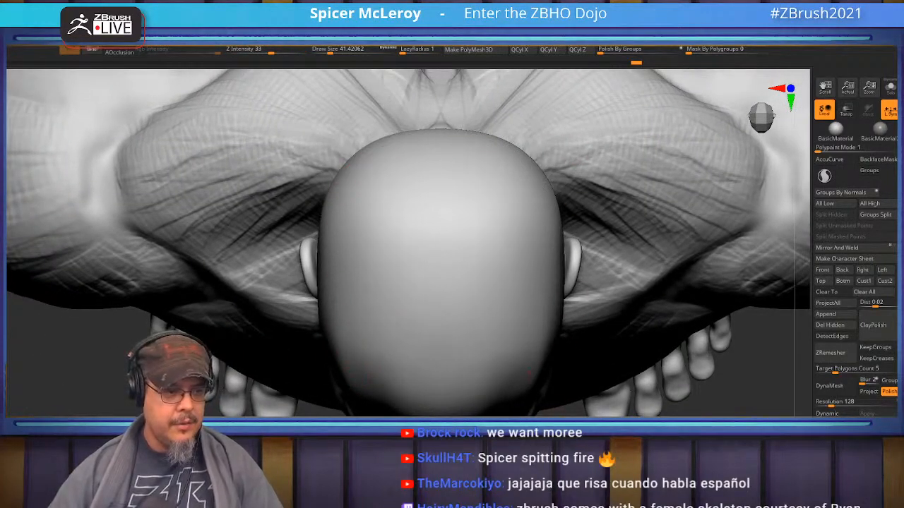
key(b)
key(m)
key(v)
mouse_move(472, 271)
right_down()
mouse_move(456, 255)
mouse_move(525, 229)
right_up()
key(s)
drag(401, 305, 422, 305)
drag(406, 257, 432, 262)
key(s)
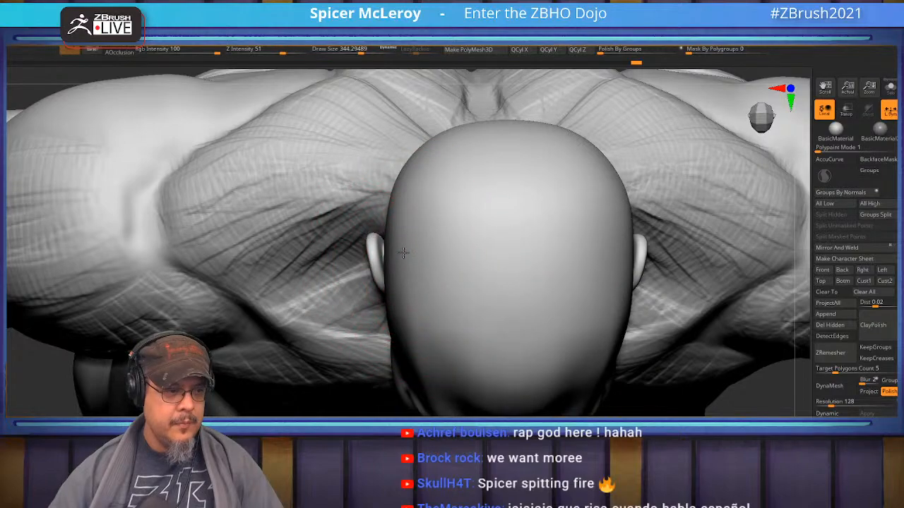
drag(407, 339, 407, 332)
Adjust the skull's silhouette at the temples and forehead from the front.
right_drag(403, 332, 436, 249)
drag(437, 248, 427, 240)
mouse_move(427, 240)
right_down()
mouse_move(424, 276)
mouse_move(393, 212)
right_up()
right_drag(387, 245, 553, 196)
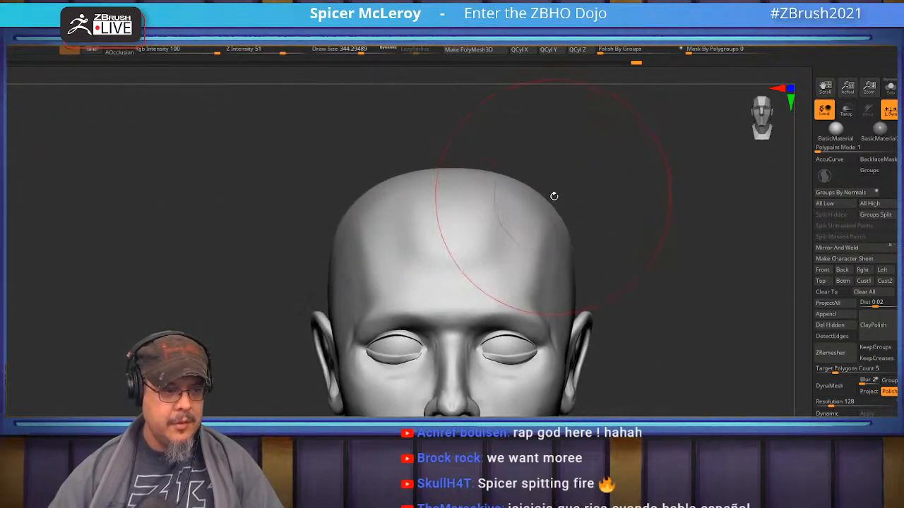
mouse_move(550, 234)
mouse_down()
mouse_move(564, 239)
mouse_move(562, 194)
mouse_move(560, 227)
mouse_up()
Select the eyeballs, show their wireframe, and recenter and reorient the transform gizmo on them.
alt+drag(638, 268, 638, 205)
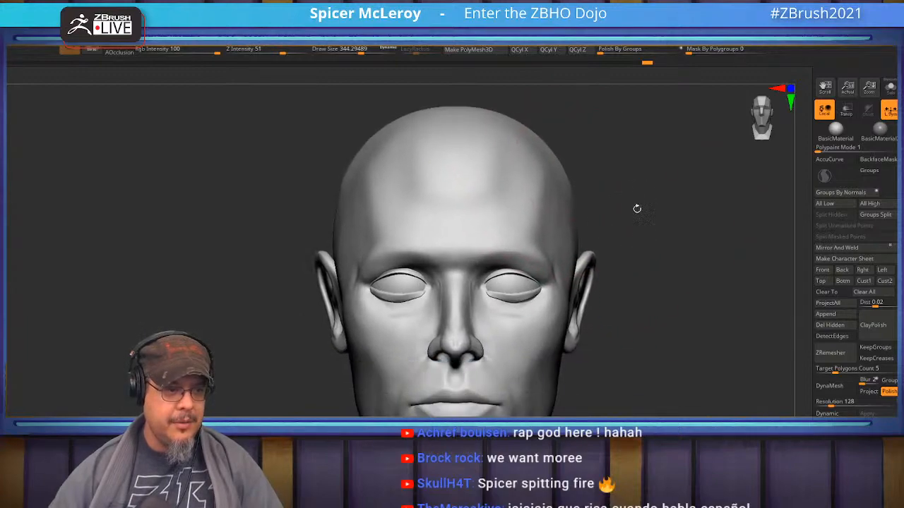
alt+drag(655, 254, 683, 220)
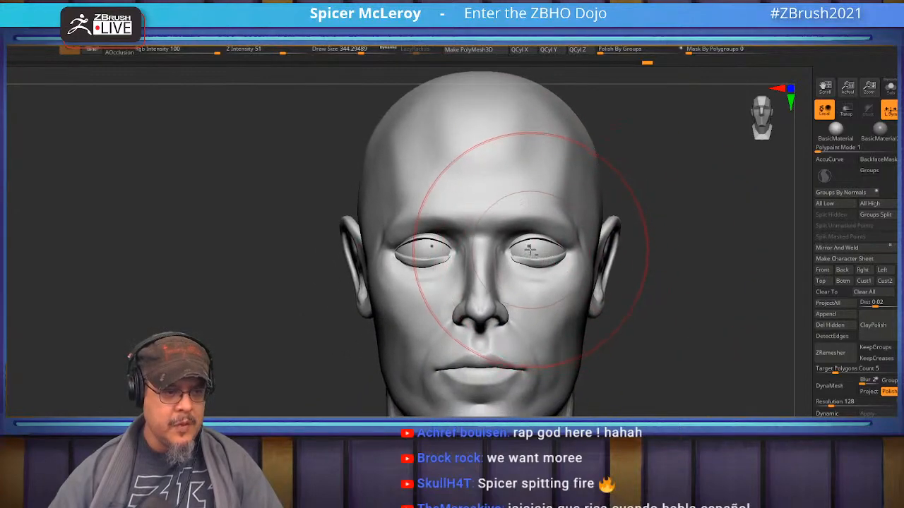
alt+click(531, 247)
key(shift+f)
alt+drag(672, 265, 698, 303)
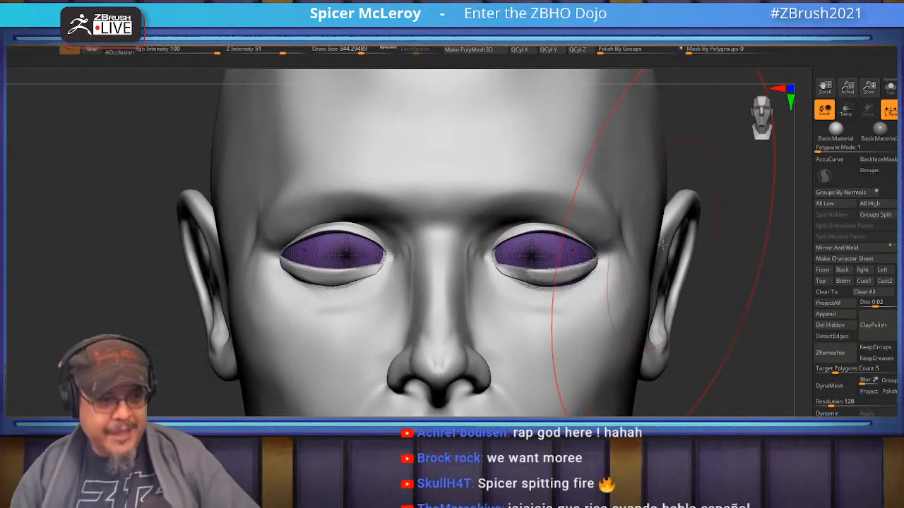
key(w)
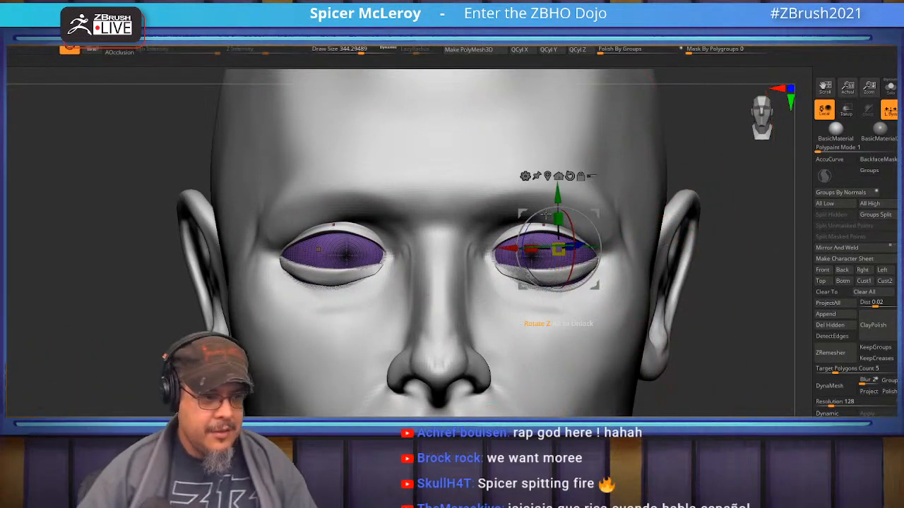
click(558, 176)
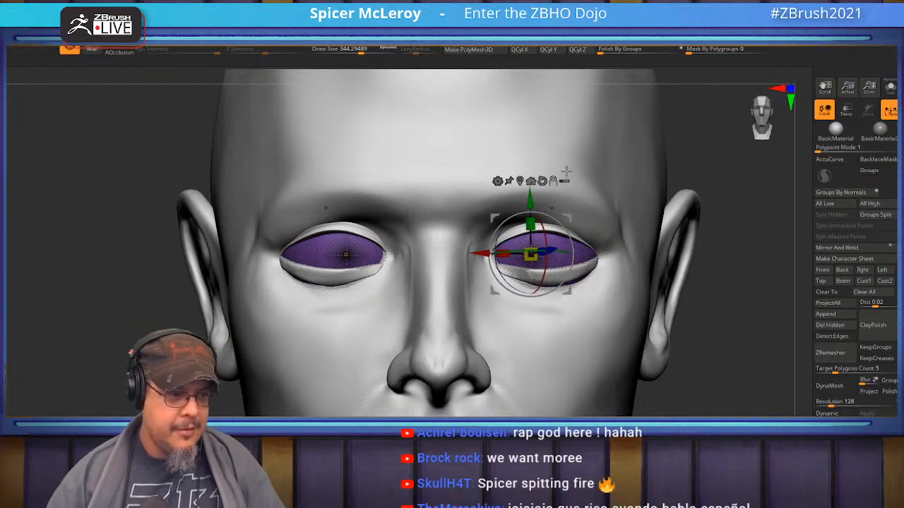
click(542, 181)
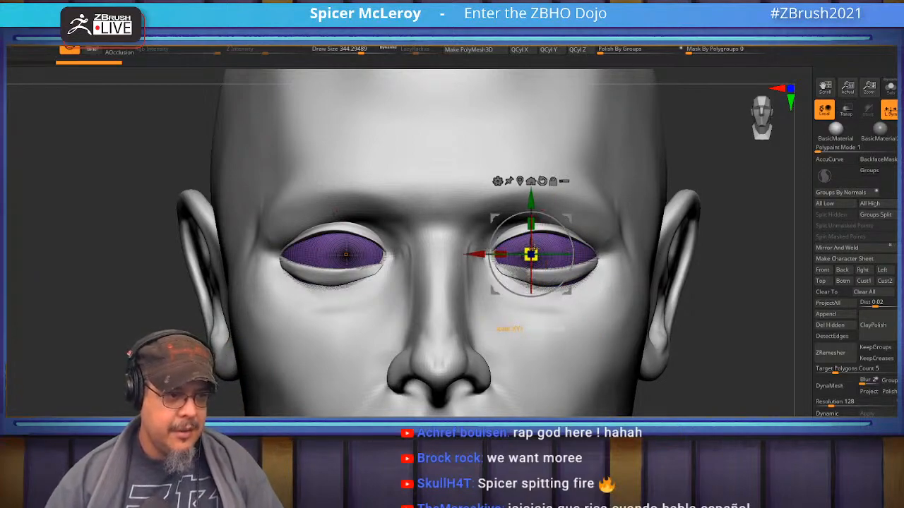
Scale the eyeballs down uniformly with transparency on, and check them against the face's wireframe.
click(846, 111)
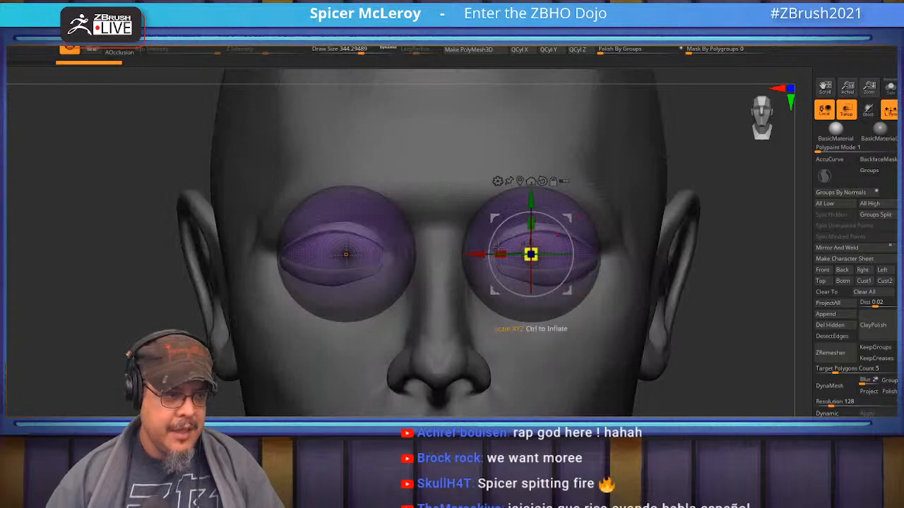
drag(533, 253, 489, 258)
key(q)
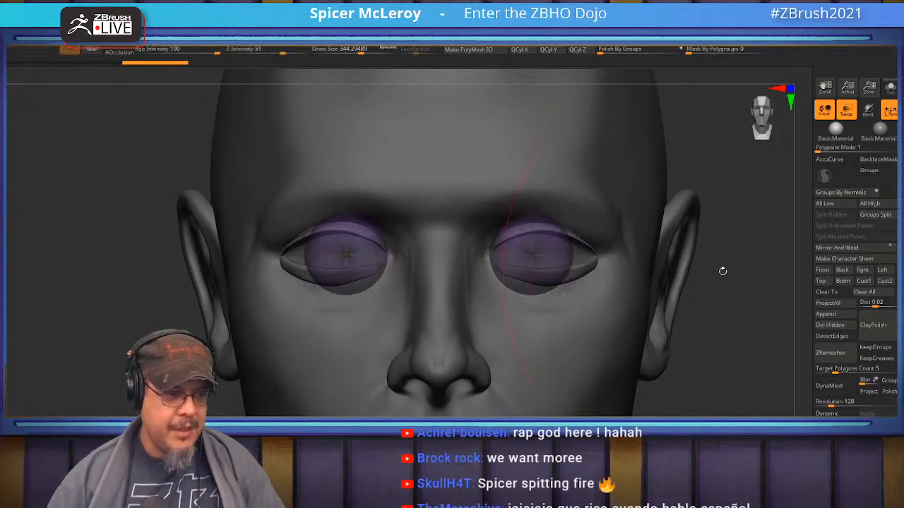
key(shift+f)
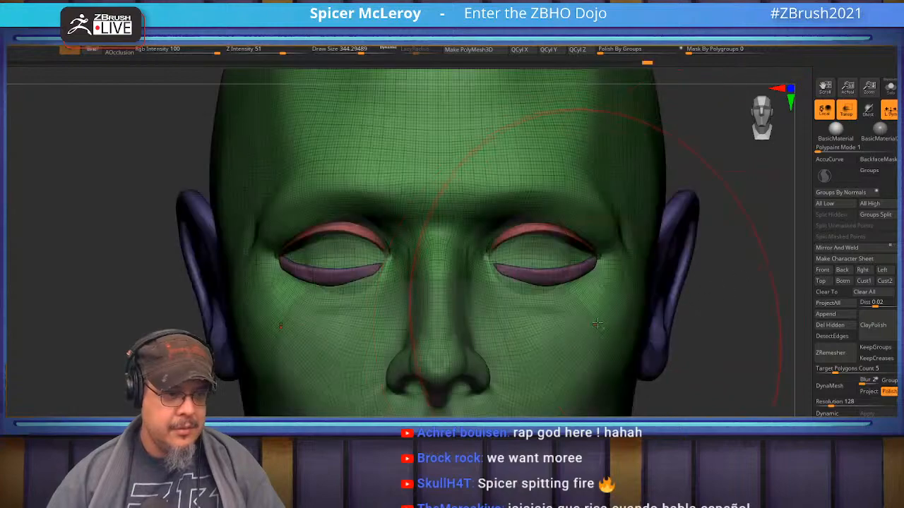
click(846, 109)
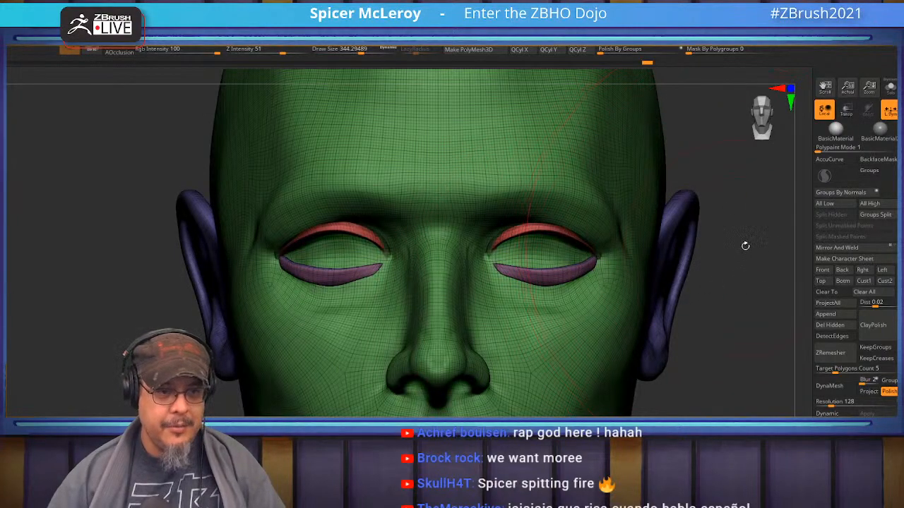
key(shift+f)
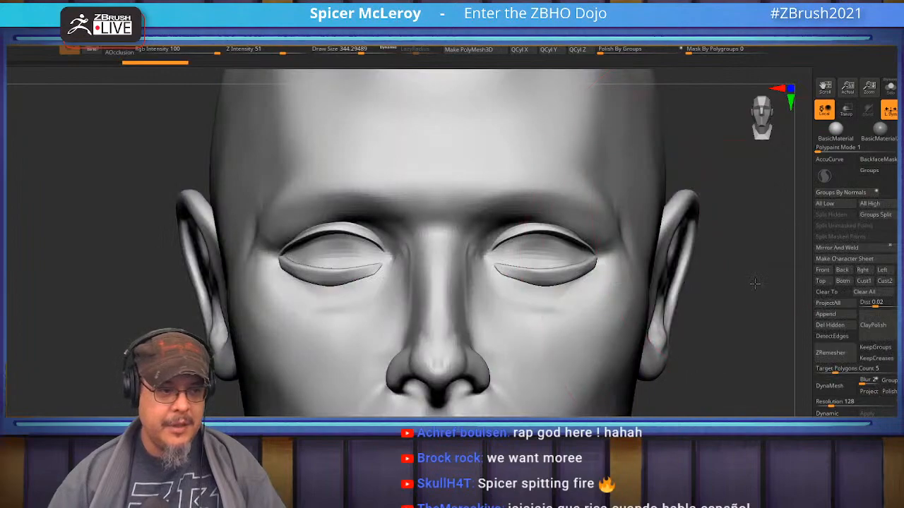
Reposition the eyeballs within the eye sockets using the transform gizmo.
drag(757, 282, 713, 286)
key(w)
drag(475, 253, 443, 254)
key(q)
shift+drag(276, 280, 291, 281)
key(shift+f)
alt+drag(711, 302, 725, 316)
key(w)
drag(512, 272, 519, 271)
key(q)
drag(727, 272, 725, 259)
Examine the whole figure from the front and the head from its side profile.
key(f)
key(f)
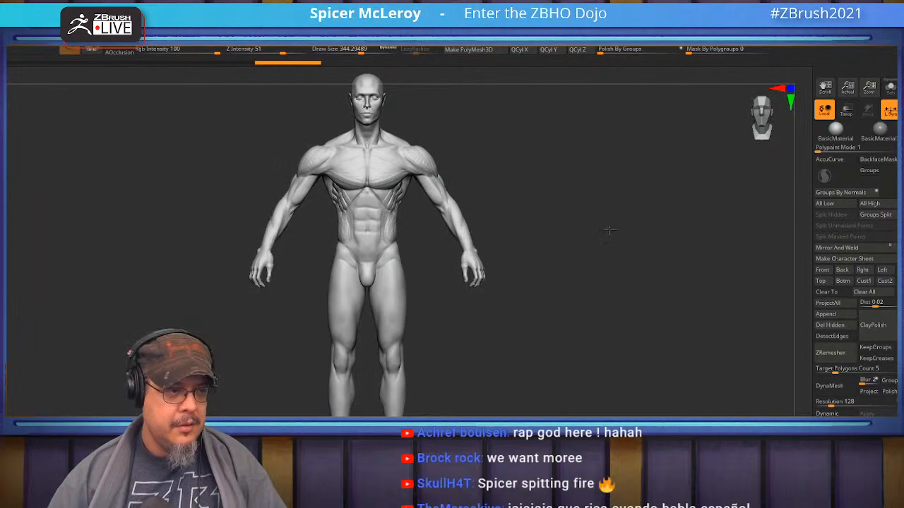
drag(607, 229, 621, 227)
alt+drag(557, 194, 595, 276)
drag(556, 224, 374, 239)
alt+drag(438, 240, 503, 260)
drag(406, 244, 445, 243)
ctrl+right_drag(445, 243, 442, 260)
key(b)
key(d)
key(s)
key(s)
drag(415, 247, 402, 250)
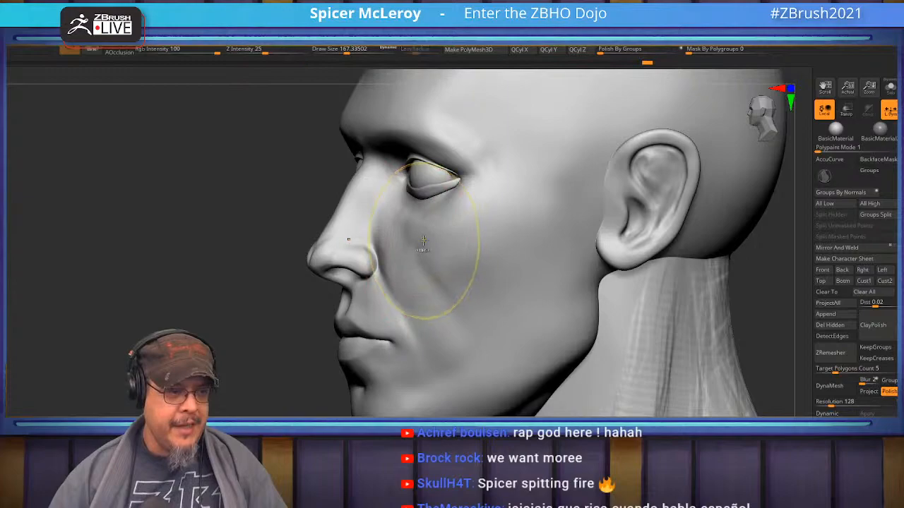
Reshape the cheek between the eye and mouth using the Move brush at draw size 112, and smooth it.
key(b)
key(b)
key(m)
key(v)
key(s)
drag(418, 251, 410, 251)
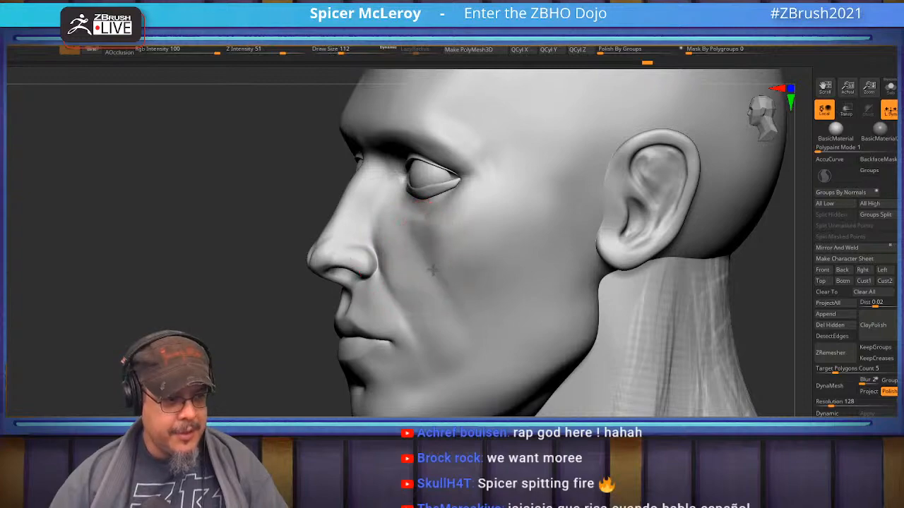
key(shift)
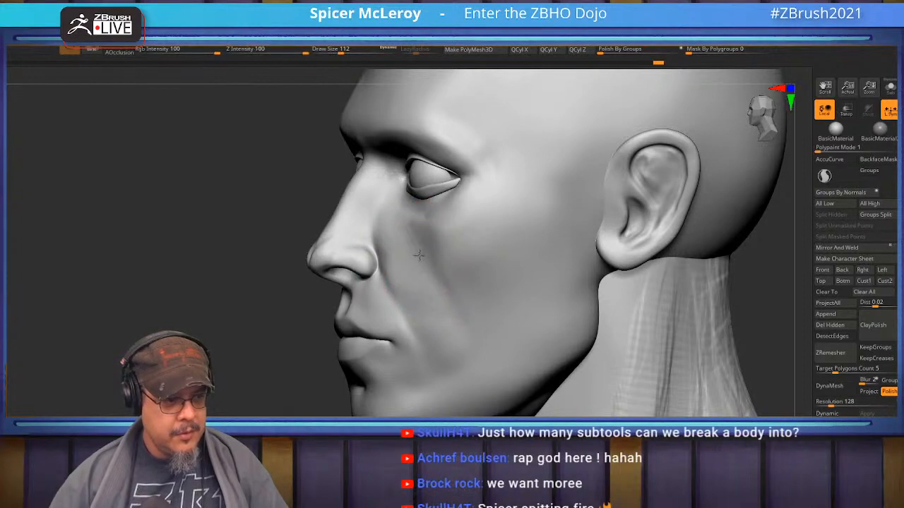
mouse_move(400, 269)
shift+mouse_down()
mouse_move(392, 281)
mouse_move(385, 273)
mouse_move(400, 297)
shift+mouse_up()
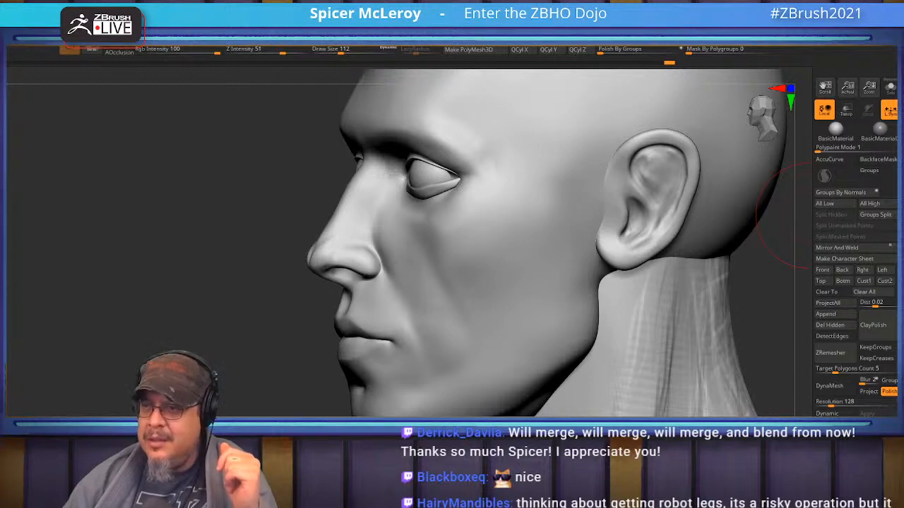
Switch to Discord, view the posted mushroom sculpture images, and return to ZBrush.
key(alt+Tab)
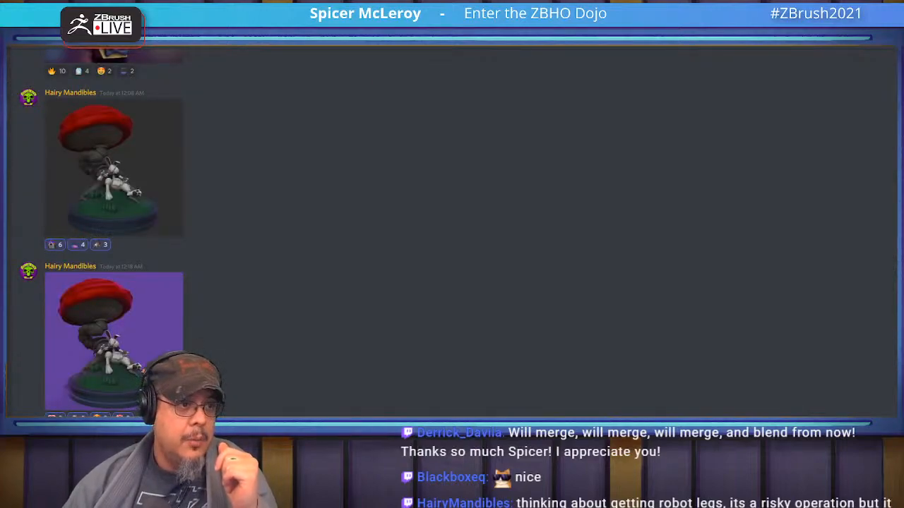
key(alt+Tab)
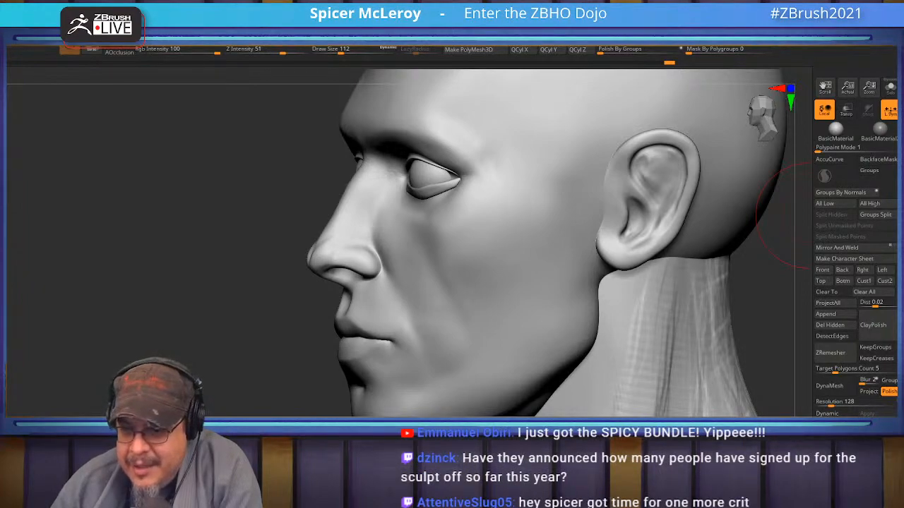
Load the anatomy model from the tool library, split off its parts, and frame the skeleton from the front.
click(14, 76)
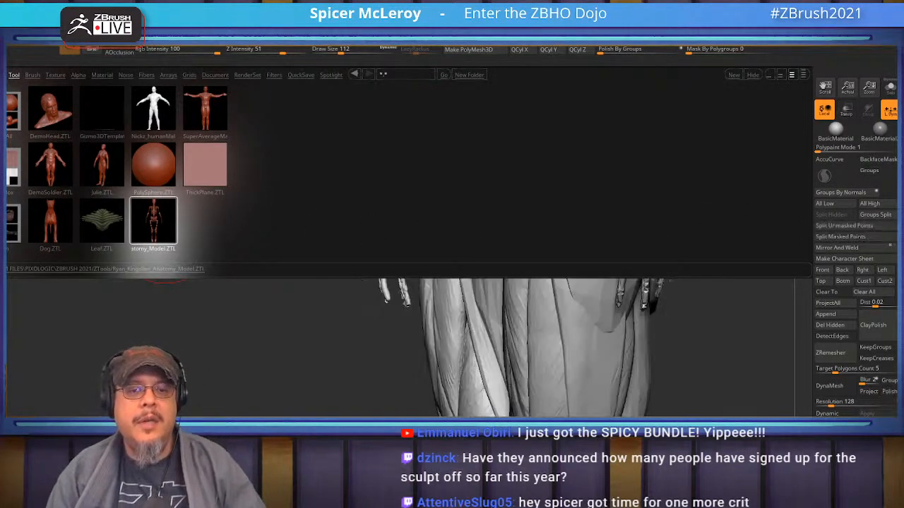
click(855, 235)
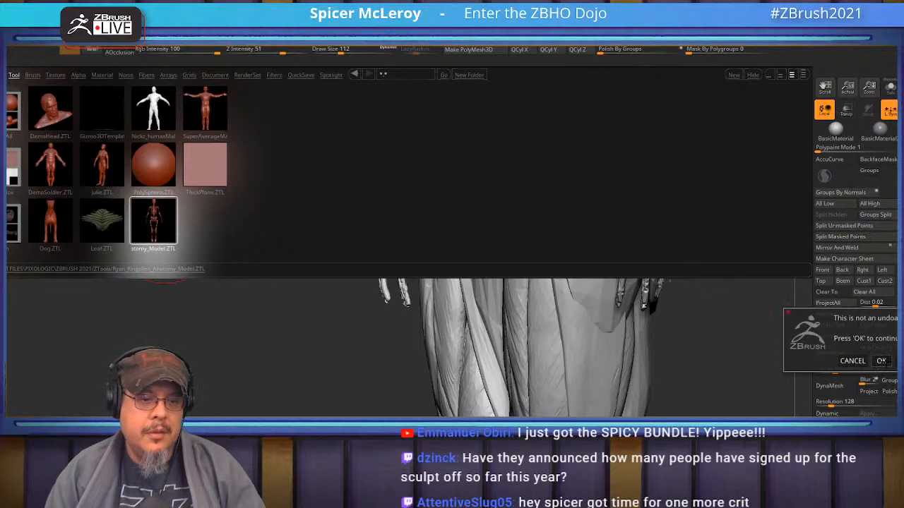
click(881, 361)
key(f)
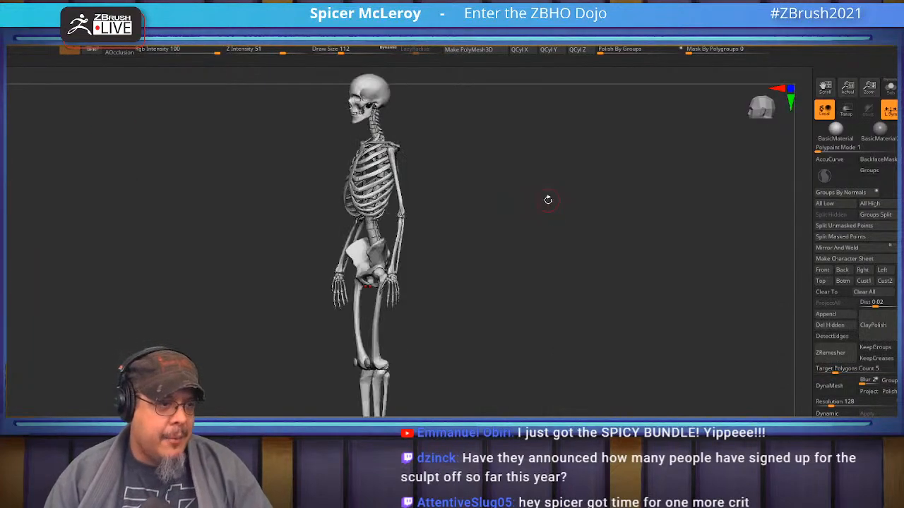
drag(549, 198, 575, 198)
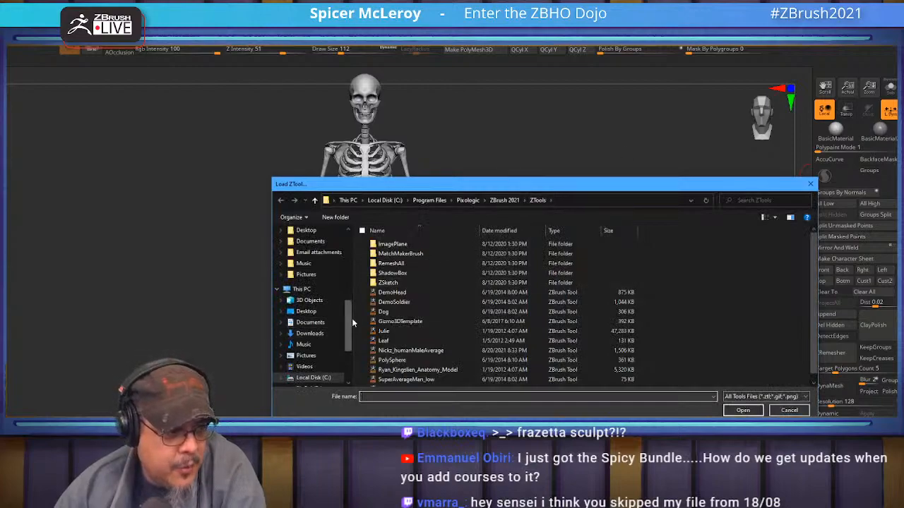
Load the Frazetta-style figure group from the _ShotgunScream project folder and view its figures up close.
drag(348, 321, 344, 260)
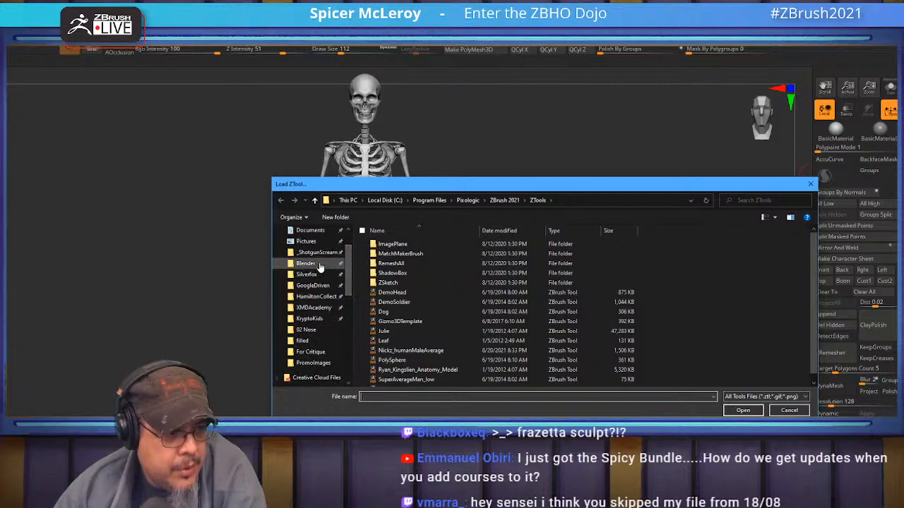
click(321, 263)
click(317, 252)
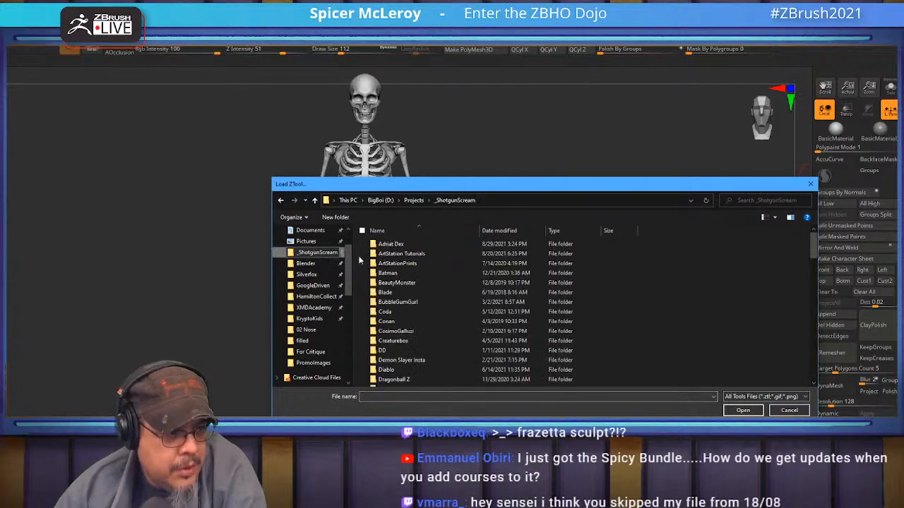
scroll(430, 319, down, 2)
scroll(430, 319, down, 3)
double_click(421, 304)
double_click(697, 254)
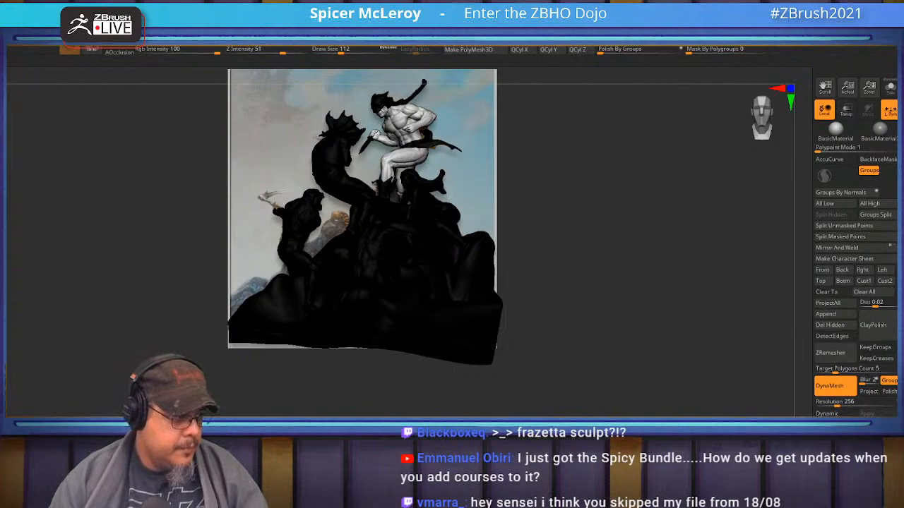
mouse_move(576, 229)
alt+mouse_down()
mouse_move(586, 264)
mouse_move(579, 298)
mouse_move(719, 248)
mouse_move(714, 309)
mouse_move(707, 294)
alt+mouse_up()
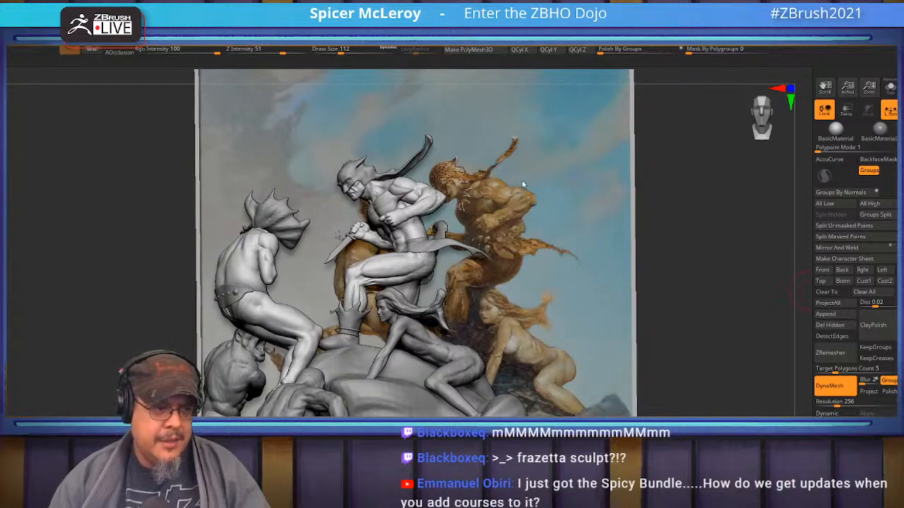
Load the pirate bust from the desktop's For Critique folder and inspect its face from several sides.
drag(350, 312, 348, 254)
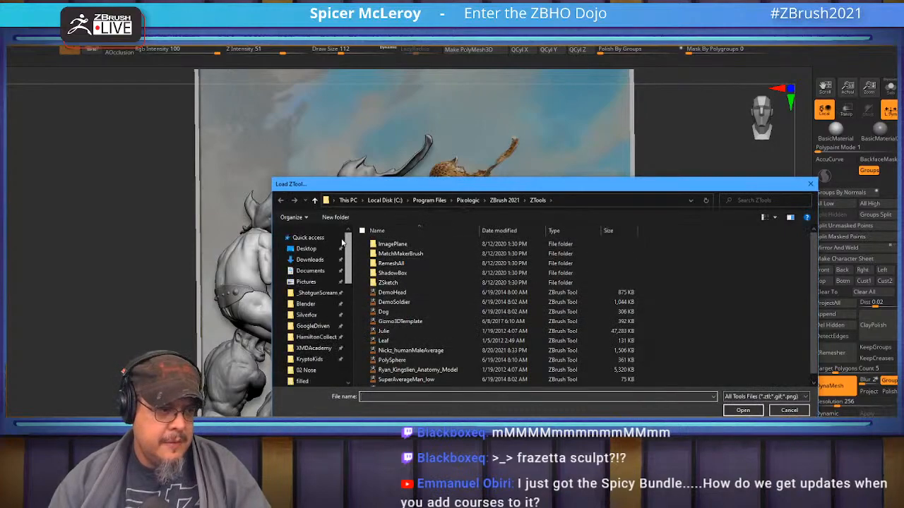
click(304, 238)
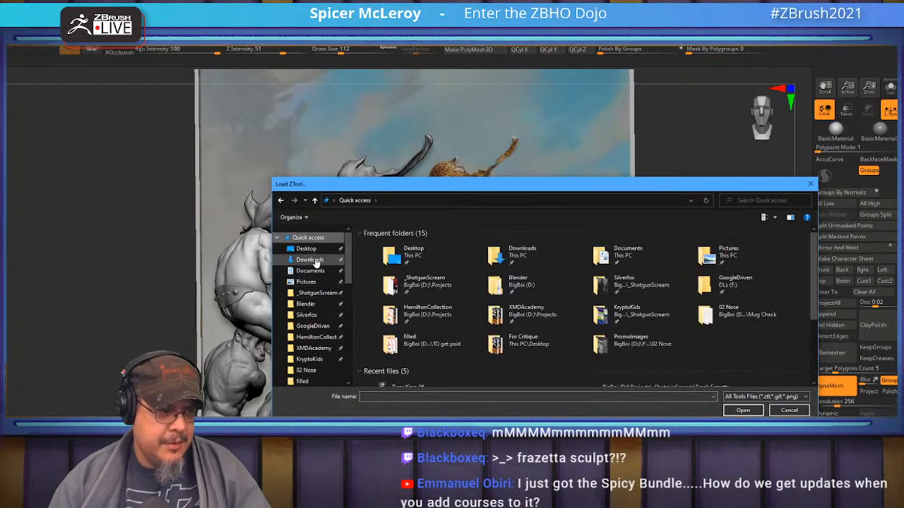
click(305, 250)
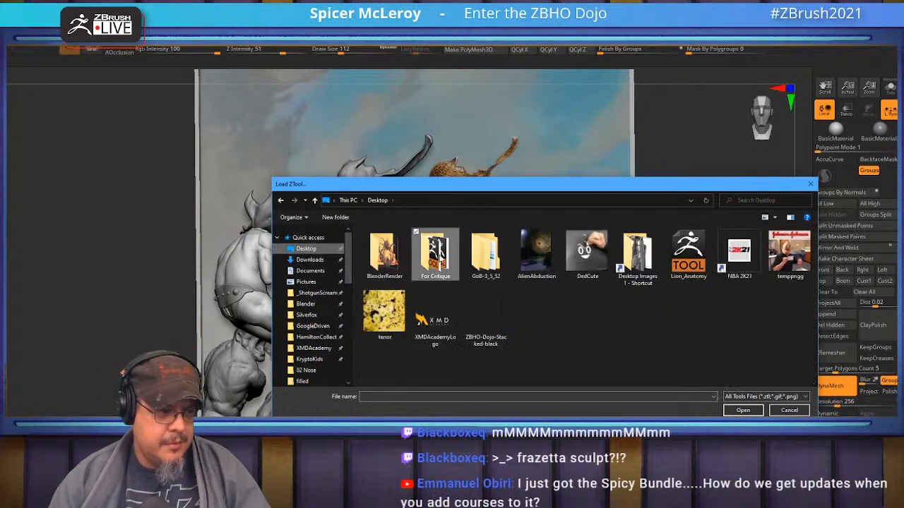
double_click(437, 256)
double_click(406, 302)
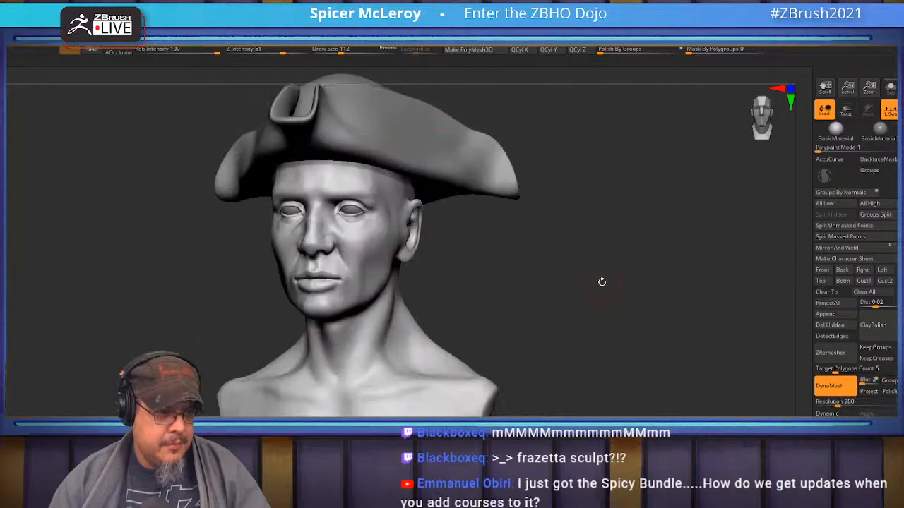
drag(533, 276, 592, 262)
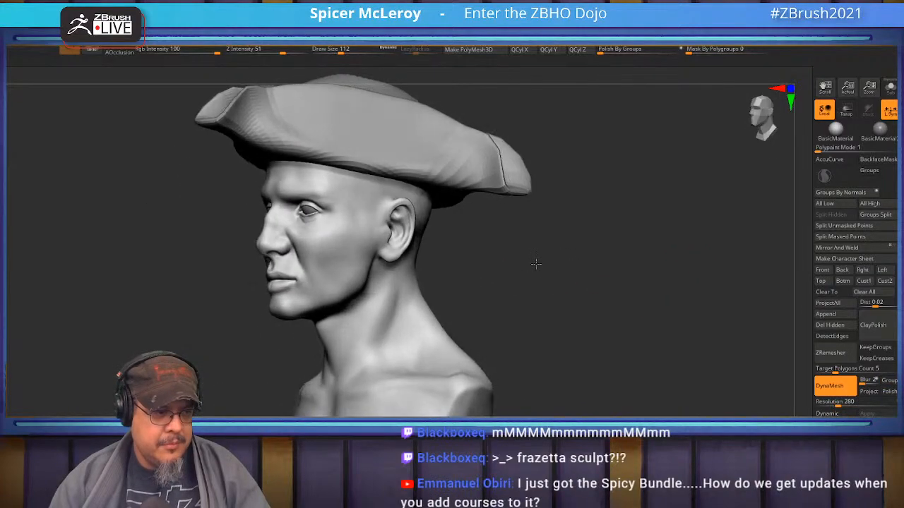
mouse_move(515, 262)
mouse_down()
mouse_move(547, 264)
mouse_move(506, 262)
mouse_move(603, 284)
mouse_move(584, 286)
mouse_move(615, 280)
mouse_move(592, 283)
mouse_move(601, 291)
mouse_move(615, 282)
mouse_up()
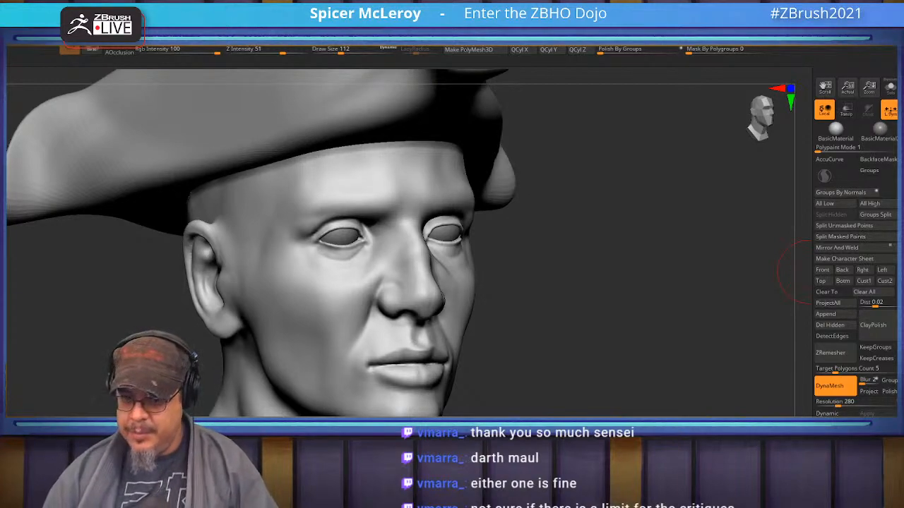
drag(570, 267, 634, 346)
Examine the lunging male figure's pose and legs from above and from the side.
drag(653, 305, 445, 385)
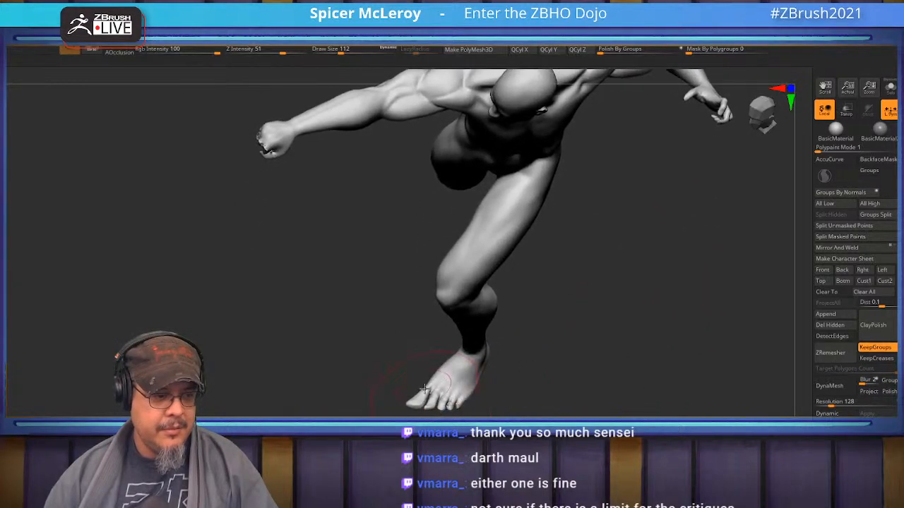
drag(586, 412, 600, 375)
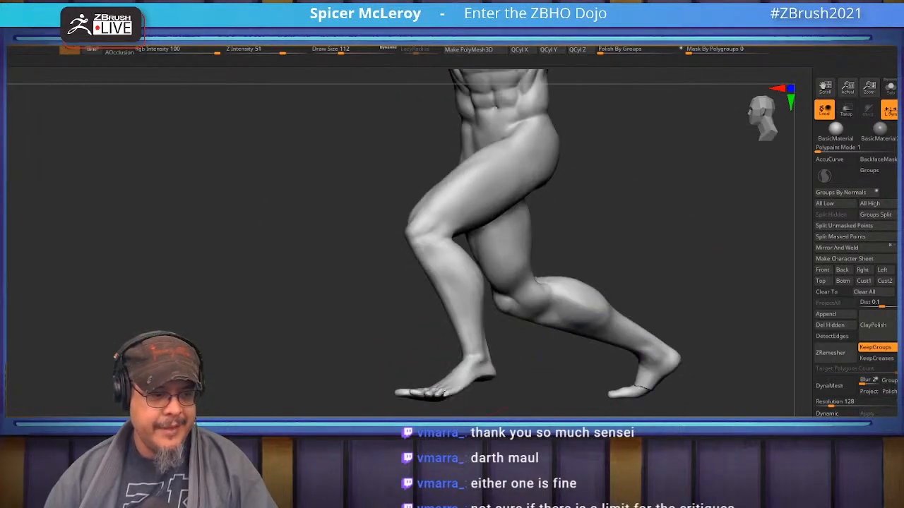
alt+drag(536, 396, 517, 432)
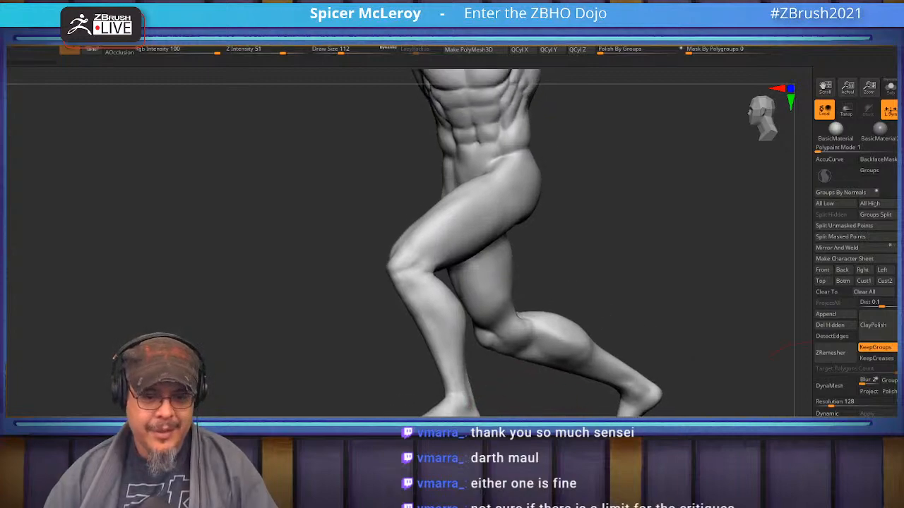
Append a Cylinder3D and fit it as a thin base beneath the lunging figure with the transform gizmo.
key(F1)
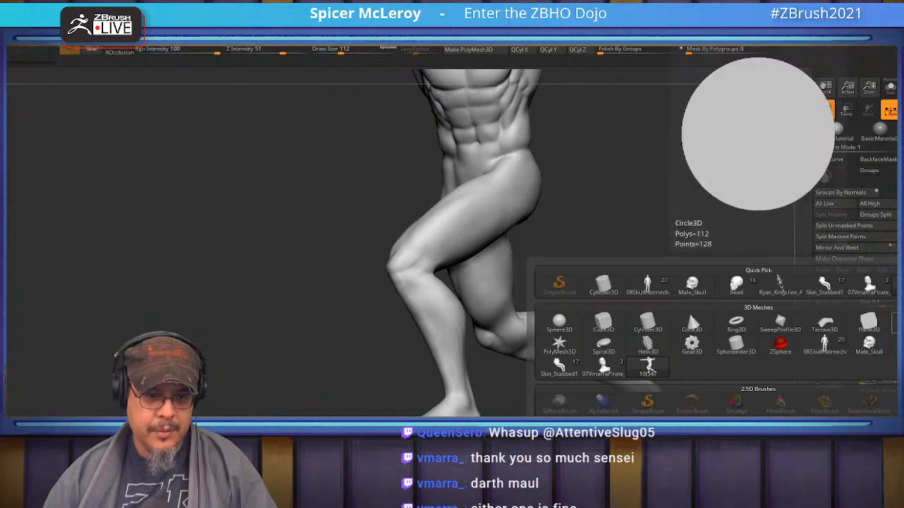
click(649, 324)
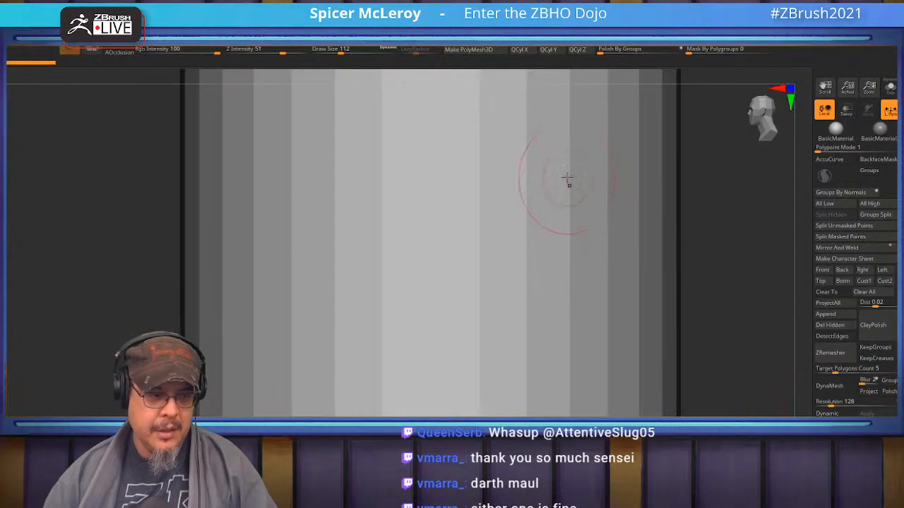
key(w)
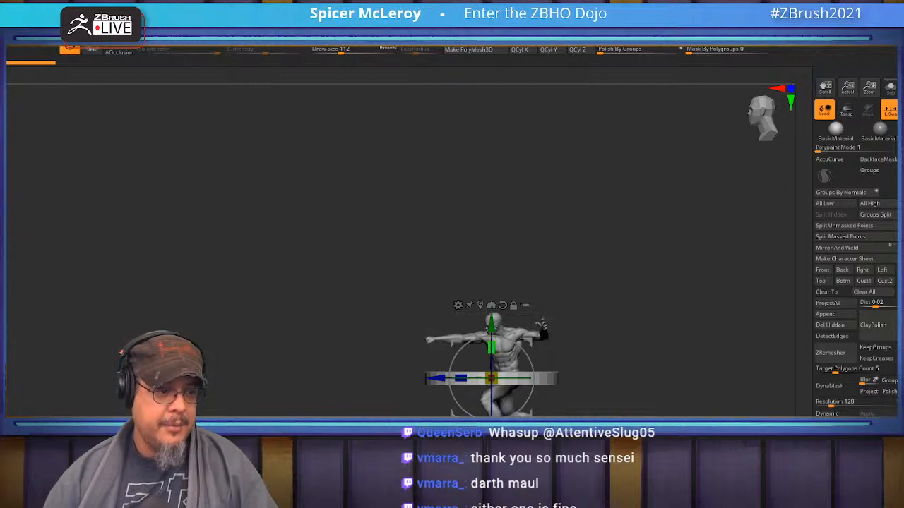
alt+drag(657, 339, 670, 229)
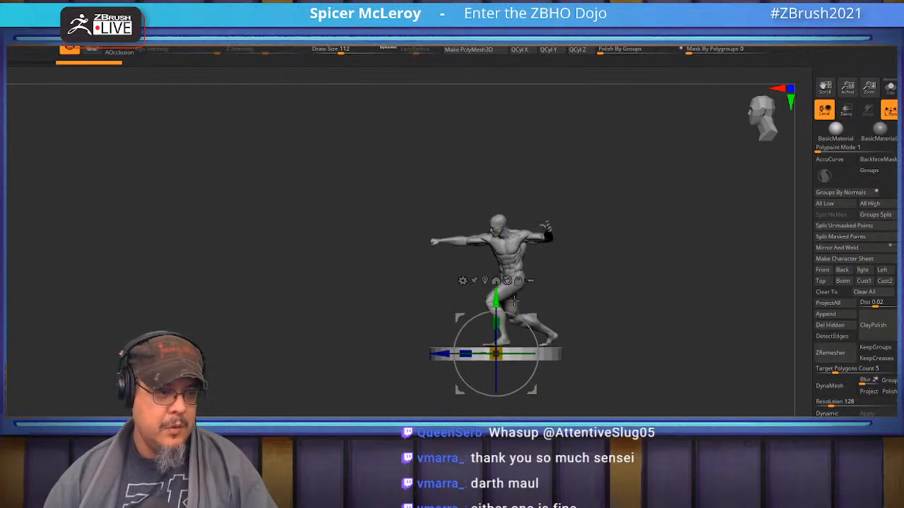
alt+drag(627, 286, 718, 302)
drag(558, 353, 504, 354)
Examine the lunging figure's torso, hips, legs and balance from all sides.
key(q)
mouse_move(656, 254)
mouse_down()
mouse_move(593, 246)
mouse_move(605, 262)
mouse_move(595, 262)
mouse_move(625, 268)
mouse_move(574, 238)
mouse_move(593, 374)
mouse_move(560, 306)
mouse_move(483, 330)
mouse_move(492, 325)
mouse_move(436, 323)
mouse_move(454, 353)
mouse_move(526, 340)
mouse_move(561, 295)
mouse_move(526, 375)
mouse_move(492, 188)
mouse_up()
mouse_move(635, 180)
mouse_down()
mouse_move(680, 174)
mouse_move(681, 183)
mouse_move(646, 183)
mouse_up()
alt+drag(635, 147, 621, 339)
alt+drag(636, 304, 565, 230)
alt+drag(515, 214, 558, 340)
alt+drag(557, 382, 569, 164)
drag(588, 344, 613, 343)
alt+drag(570, 381, 570, 306)
drag(510, 378, 666, 279)
mouse_move(644, 325)
mouse_down()
mouse_move(692, 323)
mouse_move(606, 298)
mouse_move(636, 310)
mouse_move(666, 303)
mouse_move(678, 327)
mouse_move(644, 290)
mouse_up()
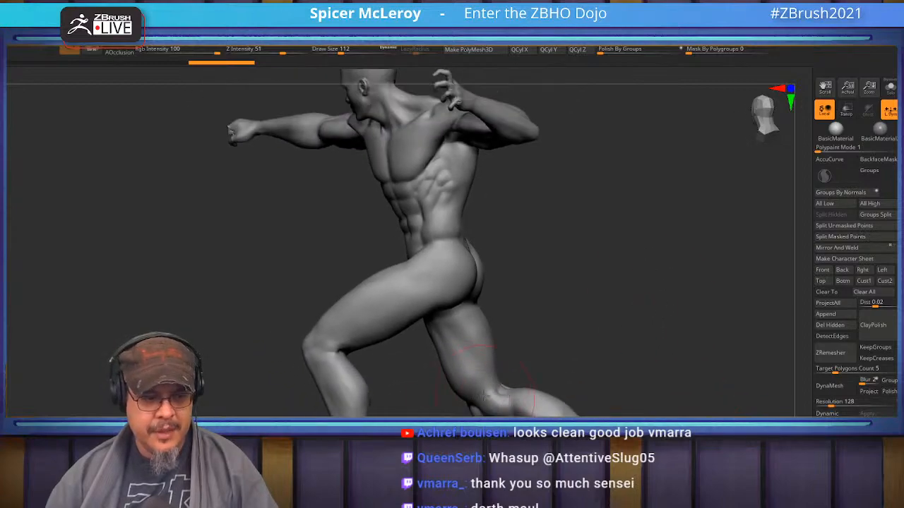
drag(568, 315, 637, 311)
drag(617, 255, 548, 268)
drag(479, 274, 519, 263)
drag(601, 202, 563, 190)
key(f)
key(f)
drag(661, 315, 716, 312)
alt+drag(619, 327, 692, 240)
alt+drag(692, 240, 665, 334)
Select the figure's body and carve fine grooves from the front hip point across the rear leg's upper thigh.
alt+click(546, 267)
key(space)
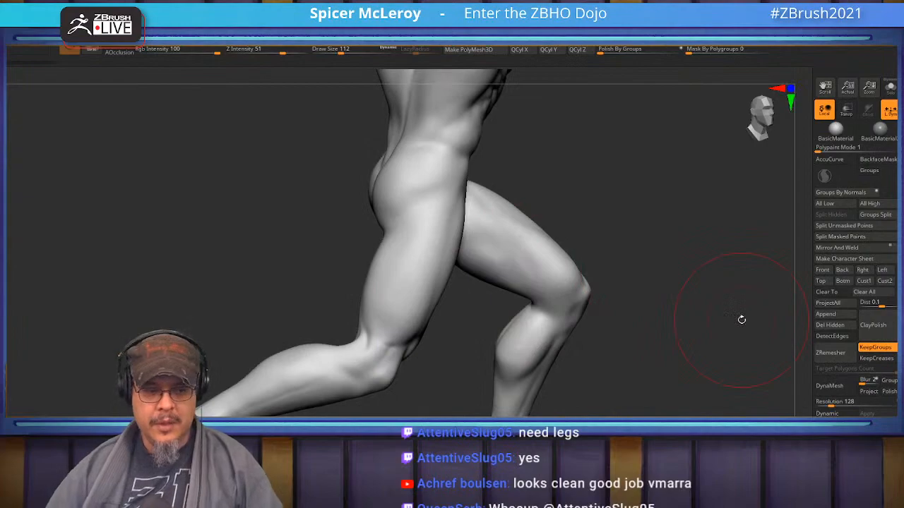
drag(670, 279, 625, 300)
mouse_move(485, 206)
alt+mouse_down()
mouse_move(500, 240)
mouse_move(558, 287)
mouse_move(521, 262)
mouse_move(418, 309)
alt+mouse_up()
key(b)
key(c)
key(b)
key(s)
drag(479, 318, 526, 335)
mouse_move(606, 334)
alt+mouse_down()
mouse_move(619, 212)
mouse_move(569, 226)
mouse_move(540, 252)
mouse_move(542, 270)
mouse_move(576, 224)
alt+mouse_up()
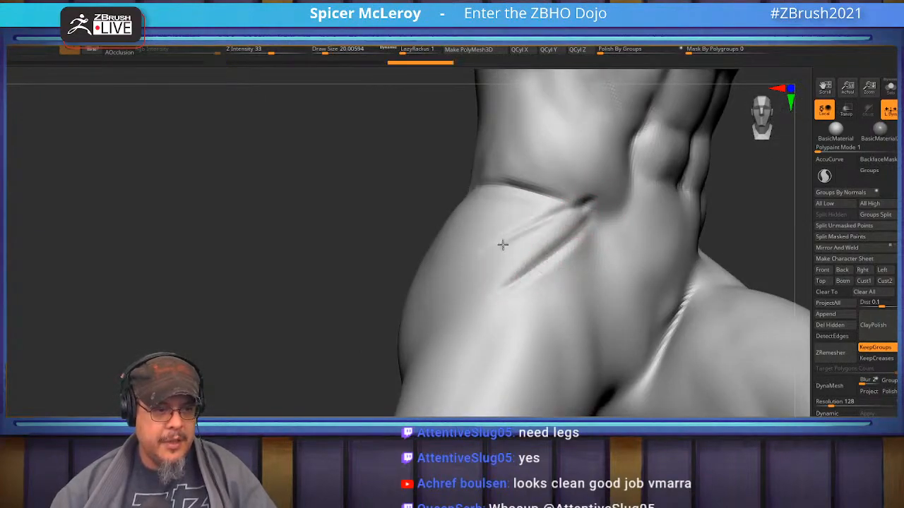
Carve a muscle separation line from the hip down the outside of the rear thigh at draw size about 41.
mouse_move(450, 304)
mouse_down()
mouse_move(540, 244)
mouse_move(541, 234)
mouse_move(530, 280)
mouse_move(522, 228)
mouse_move(535, 232)
mouse_up()
right_drag(528, 226, 544, 215)
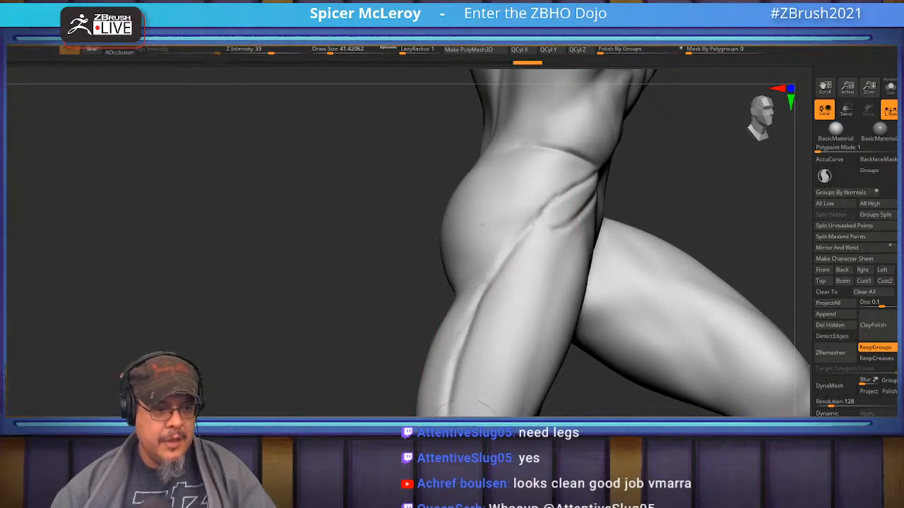
right_drag(467, 411, 498, 255)
Build up the muscle bands on the front of the rear leg's upper thigh with the ClayBuildup brush.
key(b)
key(c)
key(b)
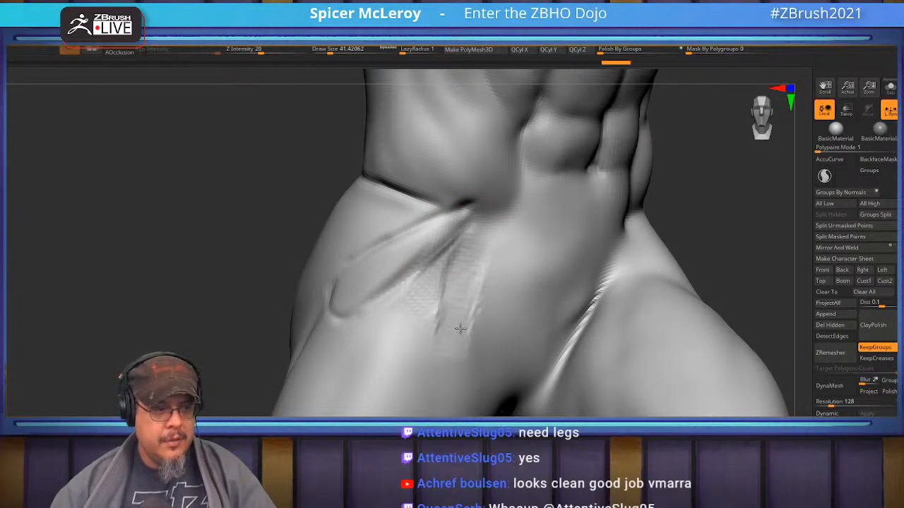
right_drag(460, 310, 450, 266)
right_drag(485, 407, 318, 296)
Solo the body and isolate the rear leg's hip and thigh by hiding the rest of the mesh.
click(890, 89)
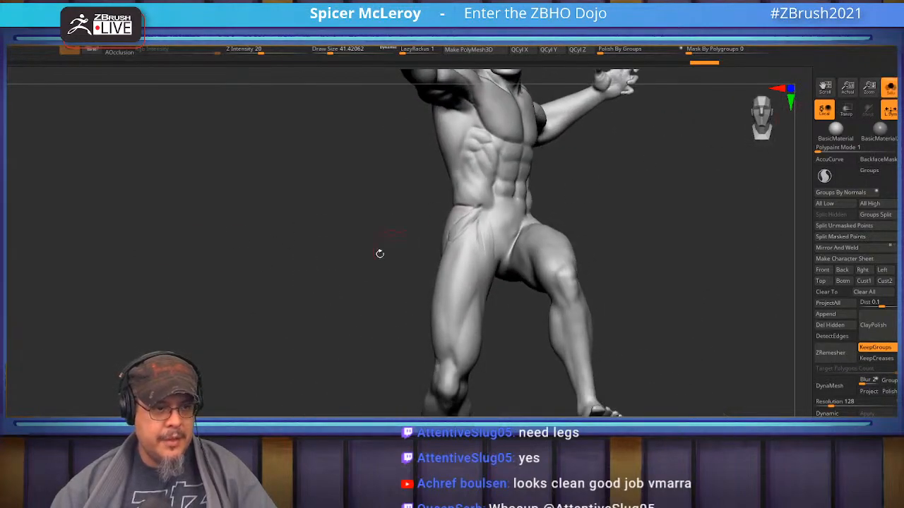
ctrl+shift+drag(365, 174, 501, 497)
right_drag(657, 246, 670, 344)
alt+right_drag(670, 344, 666, 275)
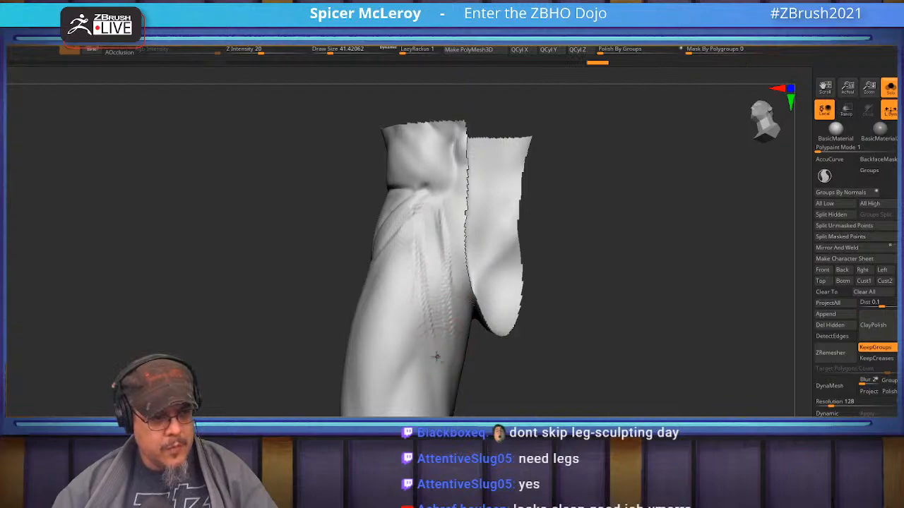
Add clay to the inner front of the isolated thigh below the groin at draw size about 62.
mouse_move(510, 380)
right_down()
mouse_move(541, 372)
mouse_move(500, 370)
right_up()
alt+right_drag(500, 371, 571, 342)
key(bracketright)
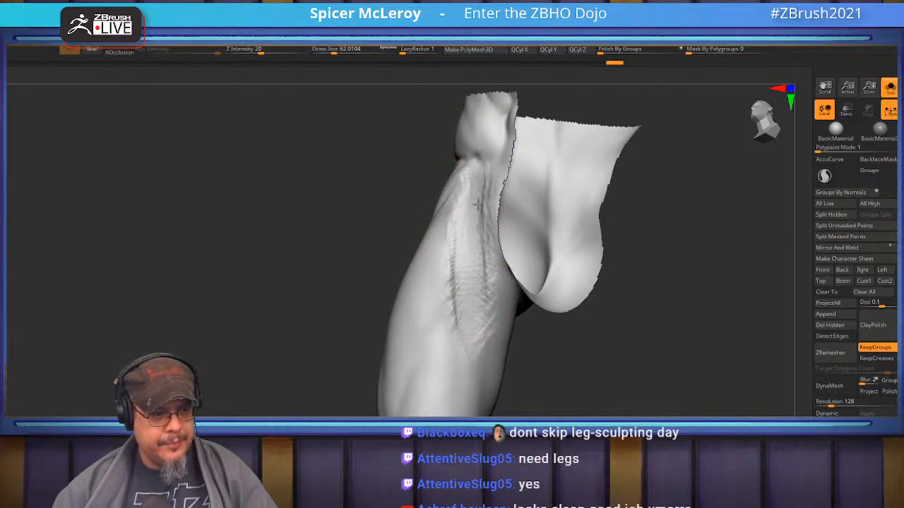
mouse_move(486, 389)
right_down()
mouse_move(571, 393)
mouse_move(574, 360)
mouse_move(546, 347)
mouse_move(597, 331)
mouse_move(492, 217)
mouse_move(544, 236)
mouse_move(648, 231)
mouse_move(636, 289)
mouse_move(623, 295)
right_up()
Reshape the front of the hip and upper thigh with the Move brush at draw size about 62.
key(b)
key(m)
key(v)
mouse_move(468, 289)
right_down()
mouse_move(565, 224)
mouse_move(539, 258)
mouse_move(465, 303)
right_up()
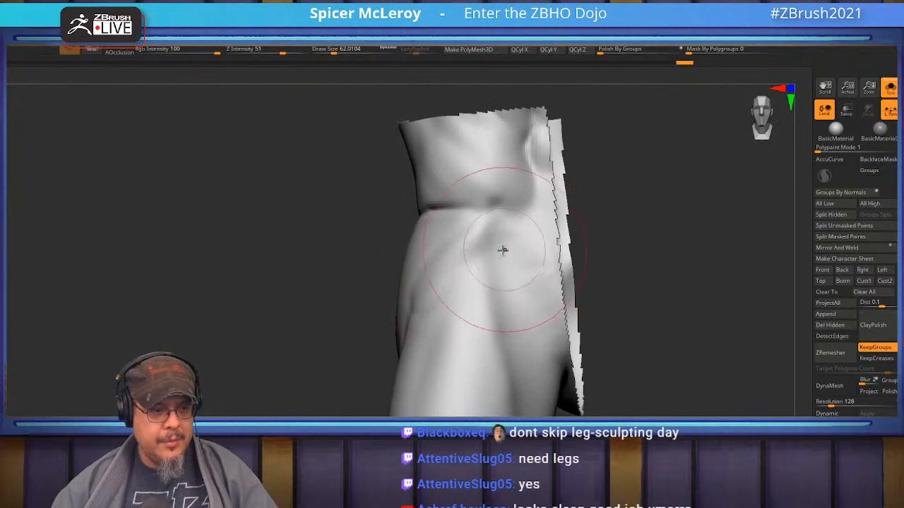
ctrl+right_drag(476, 238, 469, 262)
key(d)
click(528, 207)
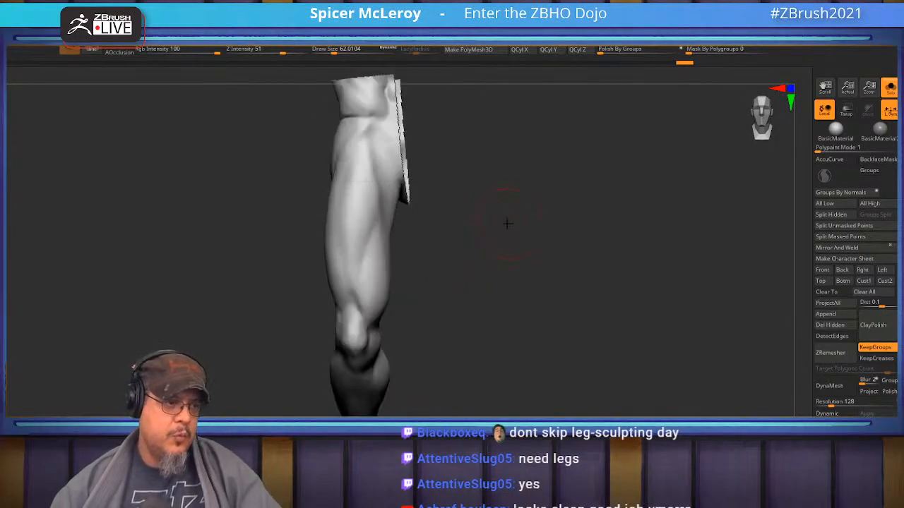
Carve a muscle separation line down the front of the upper thigh from the hip with the DamStandard brush.
key(b)
key(d)
key(s)
mouse_move(562, 254)
alt+right_down()
mouse_move(672, 369)
mouse_move(637, 335)
alt+right_up()
alt+right_drag(607, 275, 676, 371)
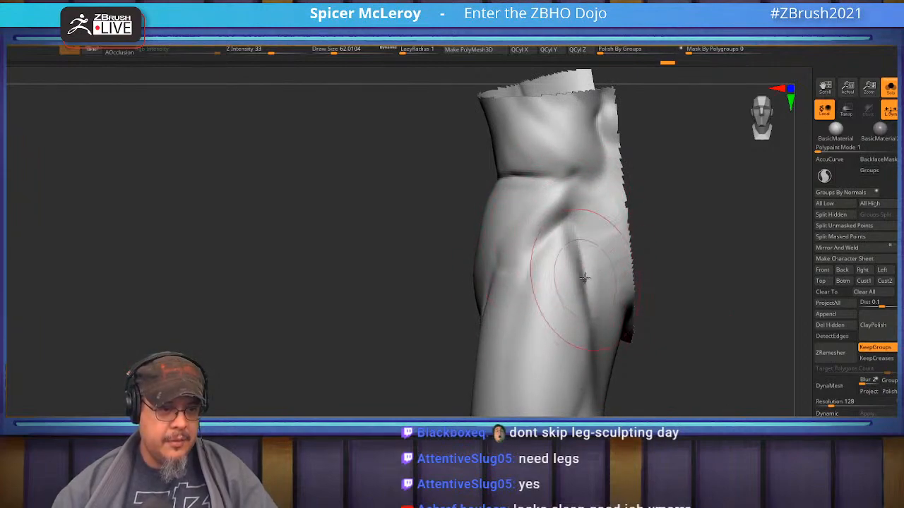
drag(364, 339, 402, 339)
Build up hamstring bands down the back and inner side of the thigh with ClayBuildup at draw size about 62.
mouse_move(564, 222)
right_down()
mouse_move(642, 221)
mouse_move(657, 178)
mouse_move(661, 221)
mouse_move(670, 214)
mouse_move(664, 236)
mouse_move(678, 252)
mouse_move(713, 256)
mouse_move(668, 276)
mouse_move(669, 240)
right_up()
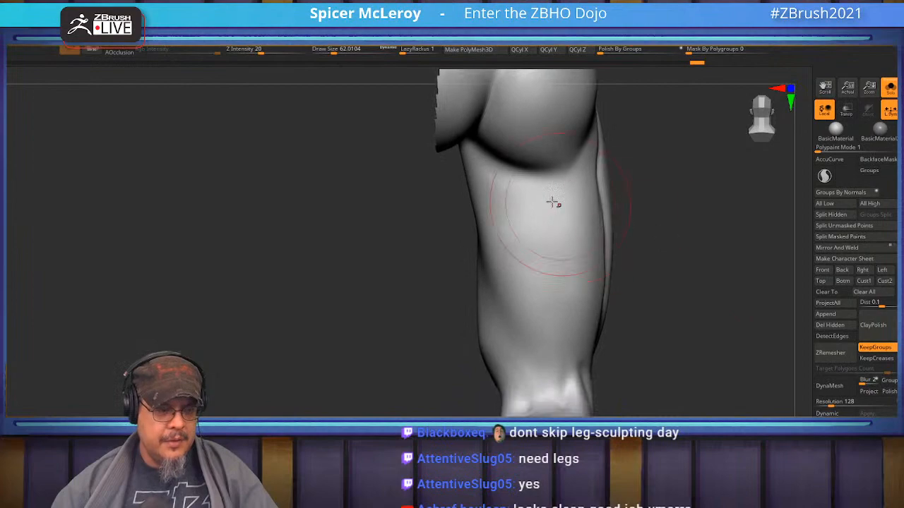
drag(503, 297, 591, 414)
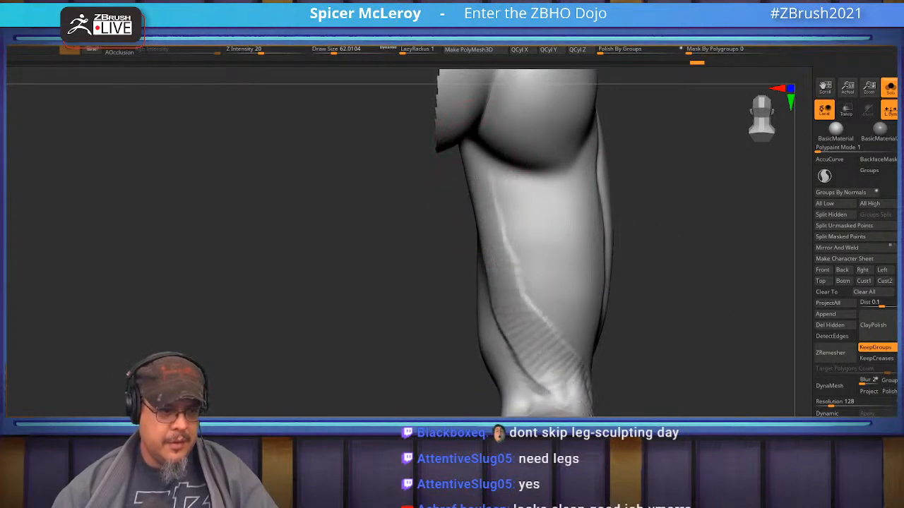
key(ctrl+z)
alt+right_drag(678, 289, 694, 330)
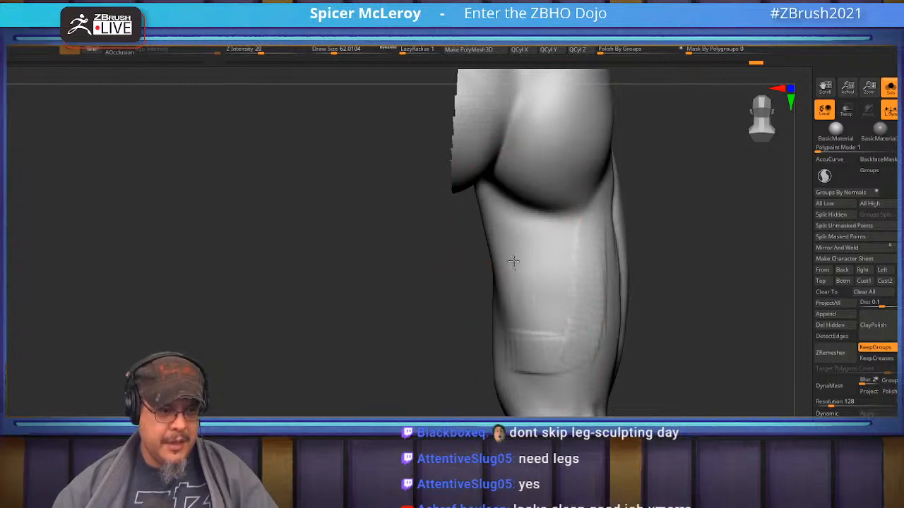
drag(523, 213, 515, 293)
right_drag(353, 297, 455, 309)
drag(503, 222, 495, 318)
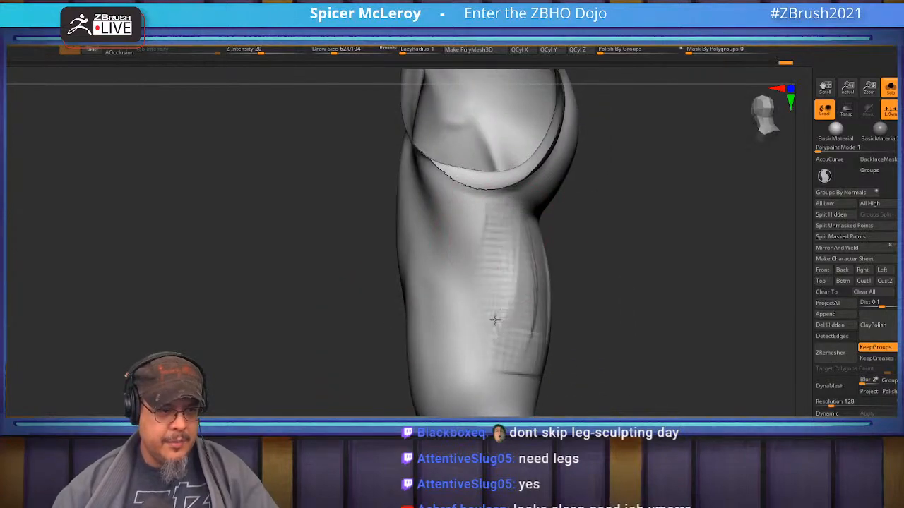
drag(495, 262, 490, 316)
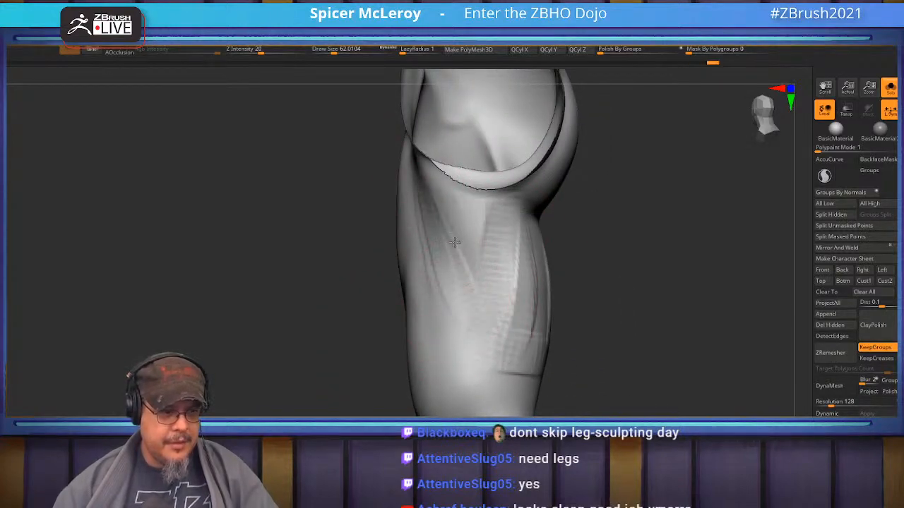
drag(507, 346, 513, 353)
Fill out the middle and outer hamstrings below the buttock with clay strokes.
right_drag(636, 304, 543, 283)
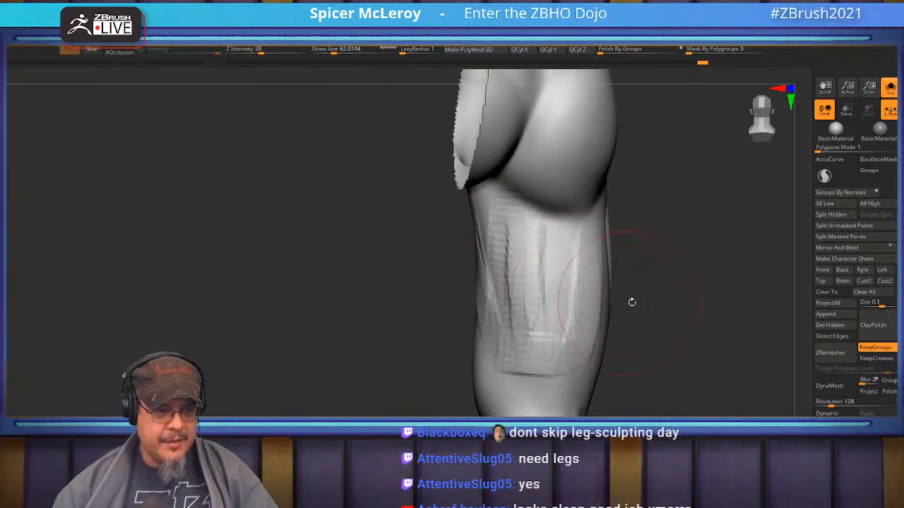
right_drag(622, 303, 581, 255)
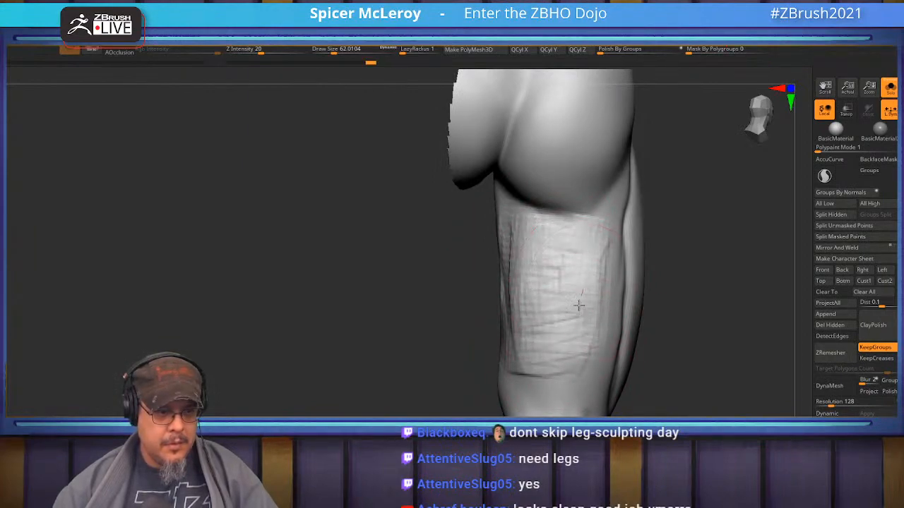
right_drag(593, 284, 680, 261)
mouse_move(651, 310)
mouse_down()
mouse_move(634, 210)
mouse_move(615, 334)
mouse_move(605, 349)
mouse_up()
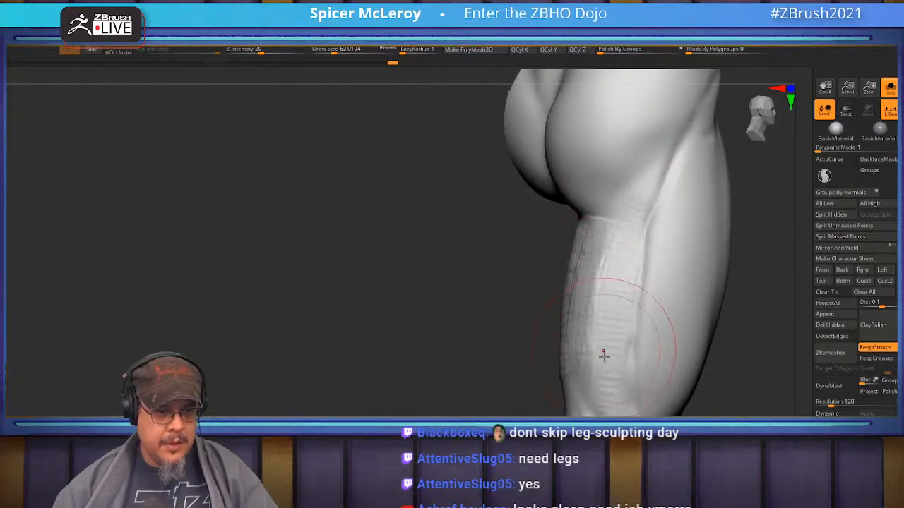
Add the hamstring tendons running down to both sides of the knee hollow at draw size about 41.
right_drag(452, 353, 595, 302)
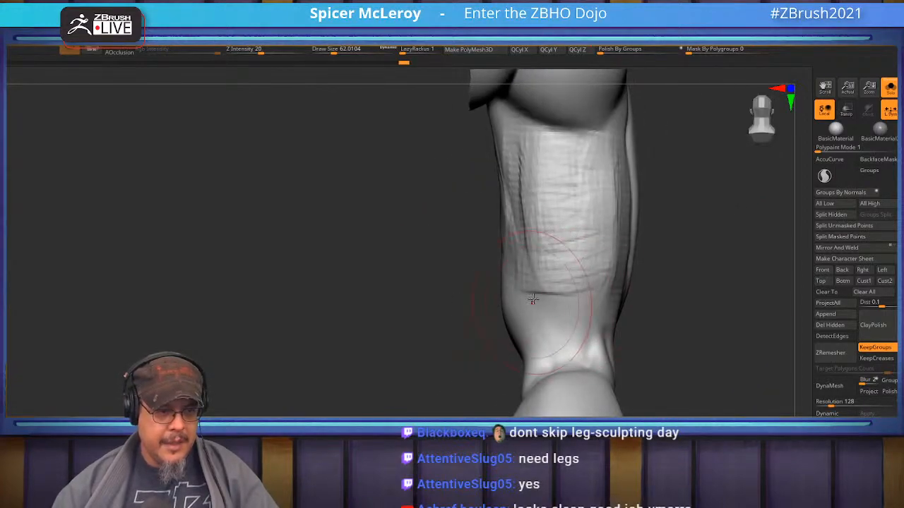
drag(531, 346, 529, 366)
right_drag(469, 357, 502, 332)
key(s)
drag(555, 290, 535, 287)
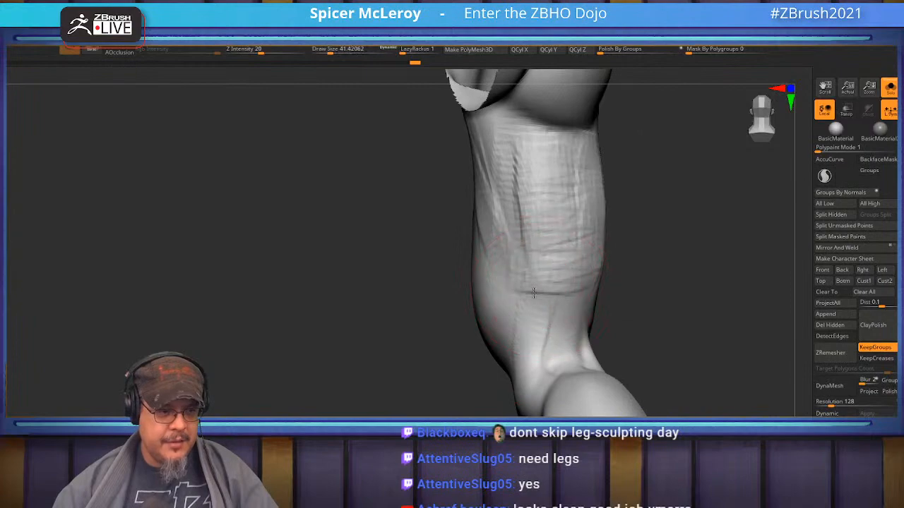
right_drag(523, 380, 603, 283)
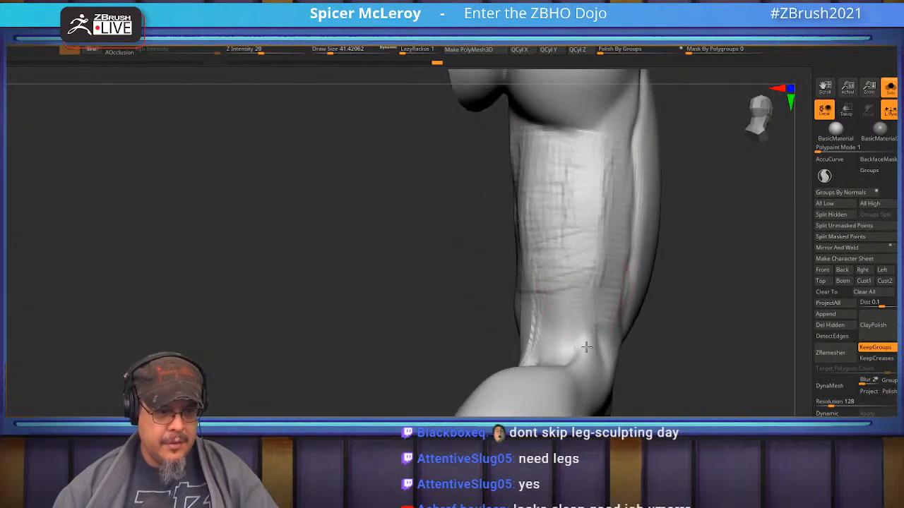
Build up the back of the calf with clay at draw size about 65.
mouse_move(582, 302)
right_down()
mouse_move(575, 274)
mouse_move(660, 329)
mouse_move(660, 268)
mouse_move(548, 239)
right_up()
mouse_move(558, 285)
right_down()
mouse_move(682, 236)
mouse_move(612, 227)
right_up()
right_drag(563, 192, 539, 240)
key(s)
drag(529, 233, 499, 316)
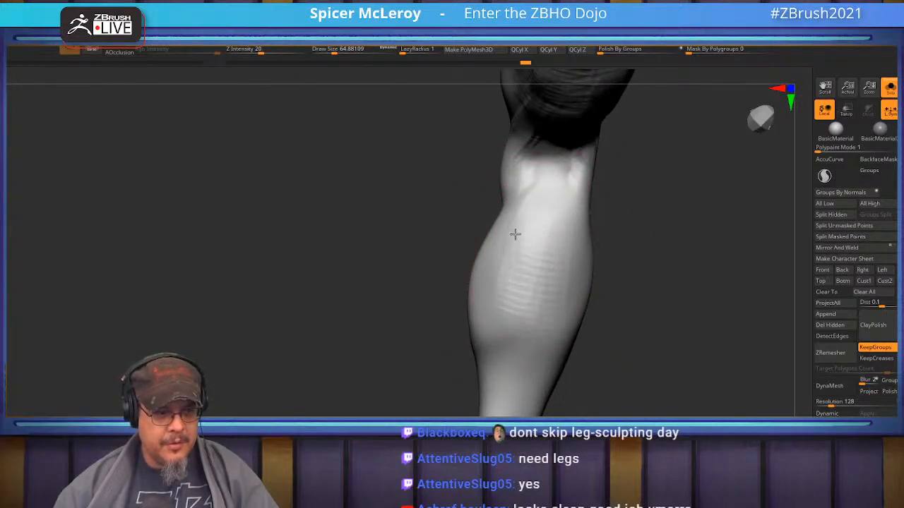
drag(529, 230, 531, 261)
Add clay along the outer hamstring beside the outer quadriceps at draw size about 35.
right_drag(672, 248, 417, 286)
key(s)
drag(415, 281, 424, 260)
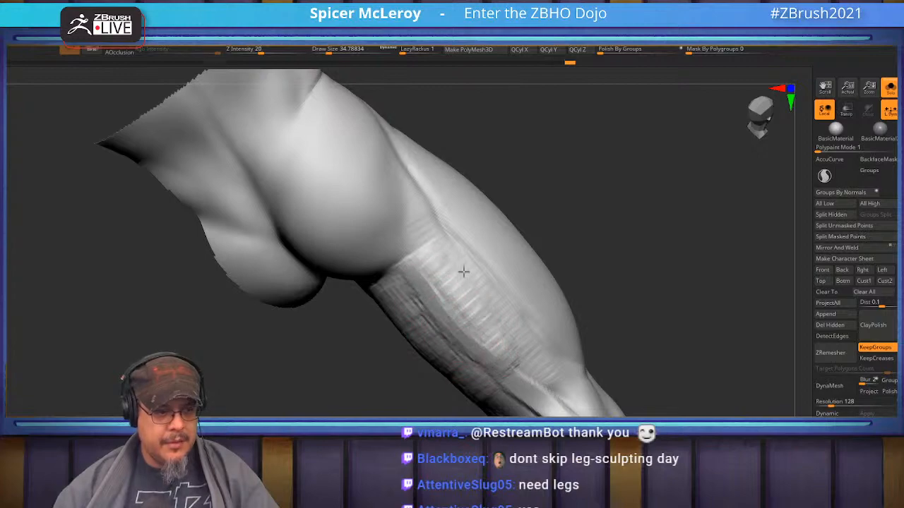
mouse_move(601, 325)
mouse_down()
mouse_move(655, 309)
mouse_move(660, 180)
mouse_up()
Sculpt the outer hamstring tendon and the bony head of the fibula on the outside of the knee.
mouse_move(693, 281)
mouse_down()
mouse_move(678, 258)
mouse_move(548, 295)
mouse_up()
drag(571, 375, 600, 409)
mouse_move(682, 367)
alt+mouse_down()
mouse_move(682, 256)
mouse_move(690, 280)
alt+mouse_up()
drag(519, 253, 548, 293)
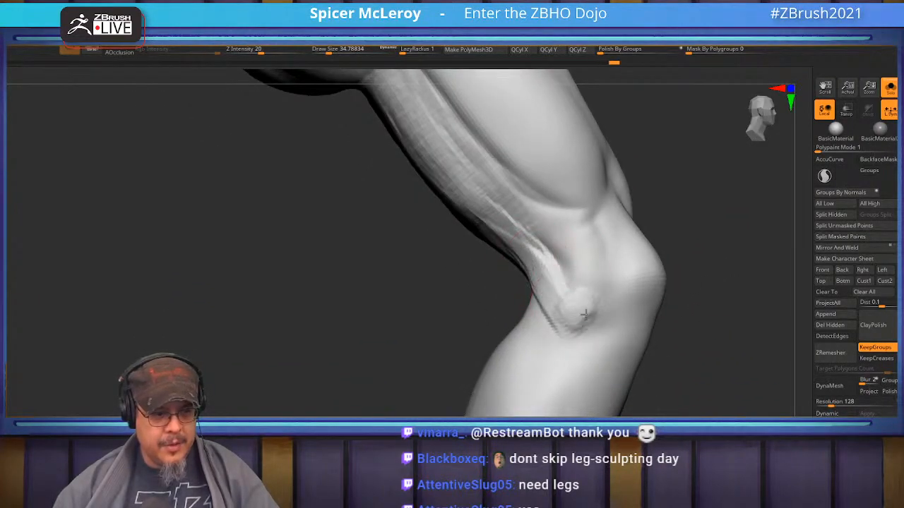
mouse_move(676, 304)
mouse_down()
mouse_move(753, 269)
mouse_move(727, 304)
mouse_move(671, 302)
mouse_up()
Define the lower edge of the outer quadriceps and the band running down from it to the outer knee.
drag(696, 271, 774, 293)
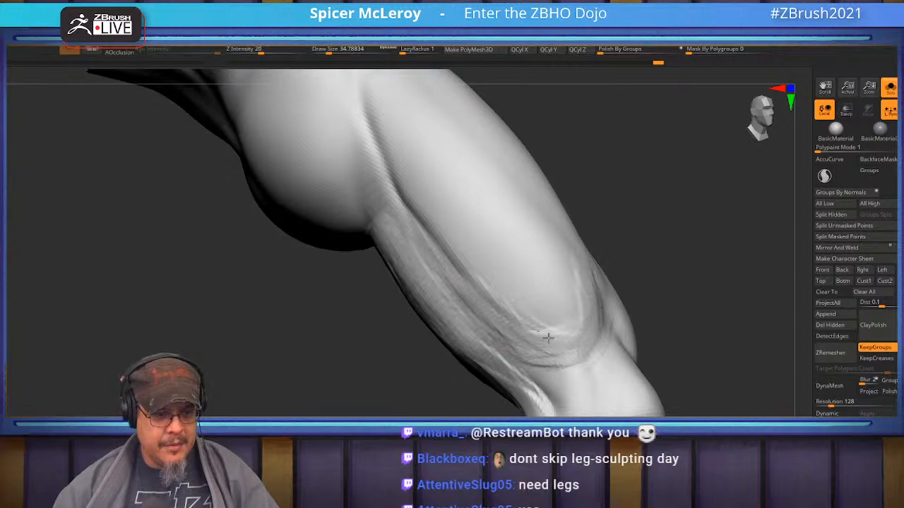
drag(665, 323, 642, 247)
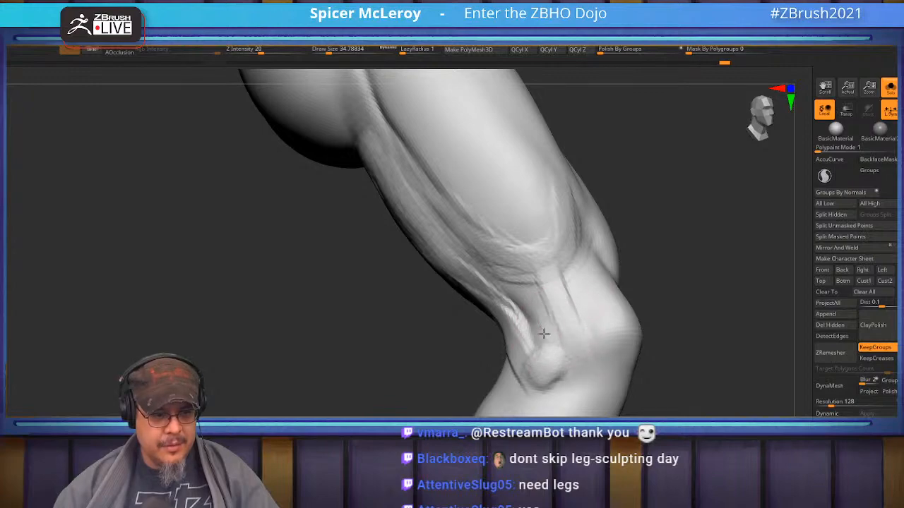
drag(699, 289, 568, 359)
Sculpt the quadriceps edges above the kneecap and the teardrop muscle's lower edge on the inner thigh.
drag(698, 288, 553, 233)
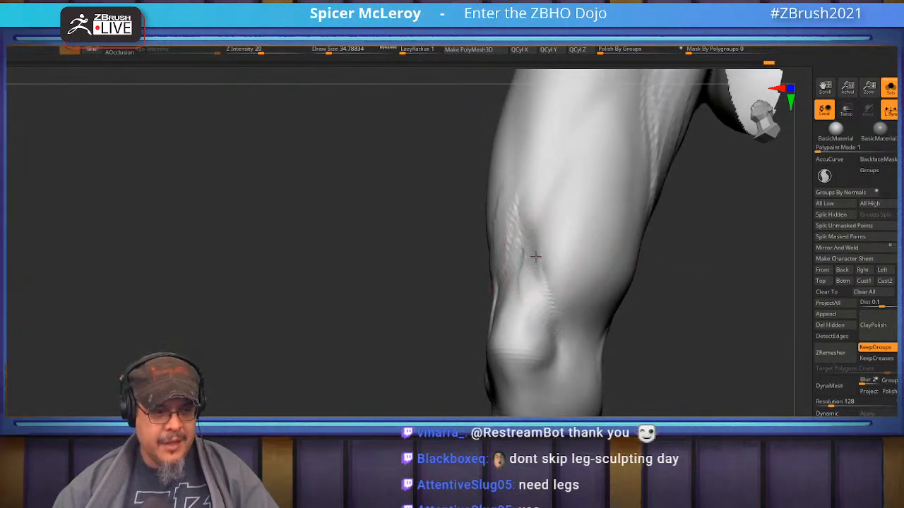
mouse_move(567, 324)
mouse_down()
mouse_move(549, 311)
mouse_move(569, 330)
mouse_up()
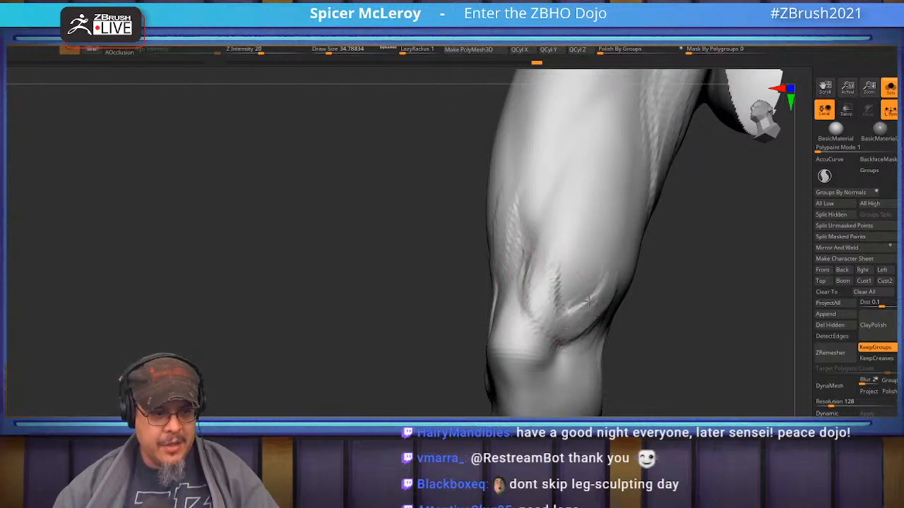
drag(561, 303, 571, 311)
Bulk up the teardrop muscle on the inner lower thigh above the knee with a larger brush.
drag(681, 283, 646, 307)
key(s)
drag(560, 309, 567, 309)
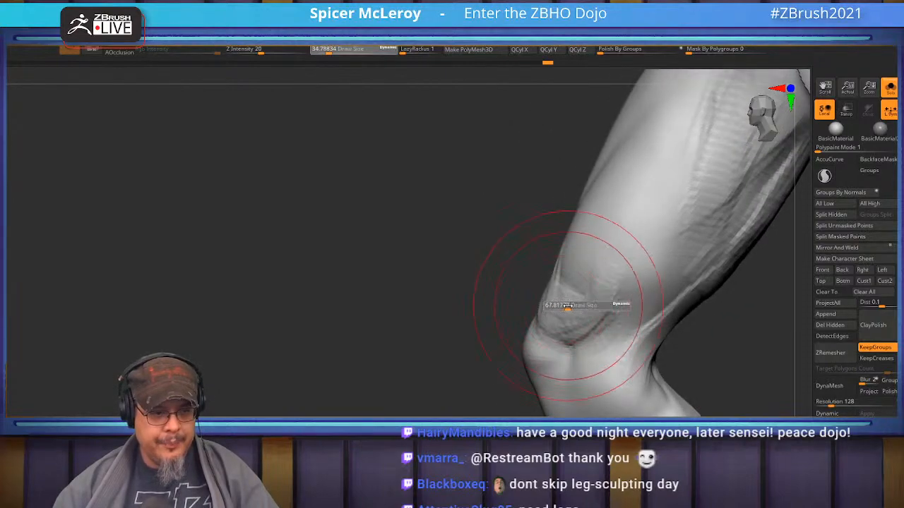
drag(599, 278, 636, 205)
drag(519, 293, 565, 279)
mouse_move(608, 187)
mouse_down()
mouse_move(541, 282)
mouse_move(563, 243)
mouse_up()
drag(583, 302, 631, 186)
mouse_move(712, 273)
mouse_down()
mouse_move(641, 274)
mouse_move(640, 301)
mouse_move(567, 171)
mouse_move(510, 326)
mouse_move(479, 341)
mouse_move(507, 323)
mouse_move(503, 333)
mouse_up()
Build up the tendons wrapping the inner side of the knee onto the shin at draw size about 51.
key(s)
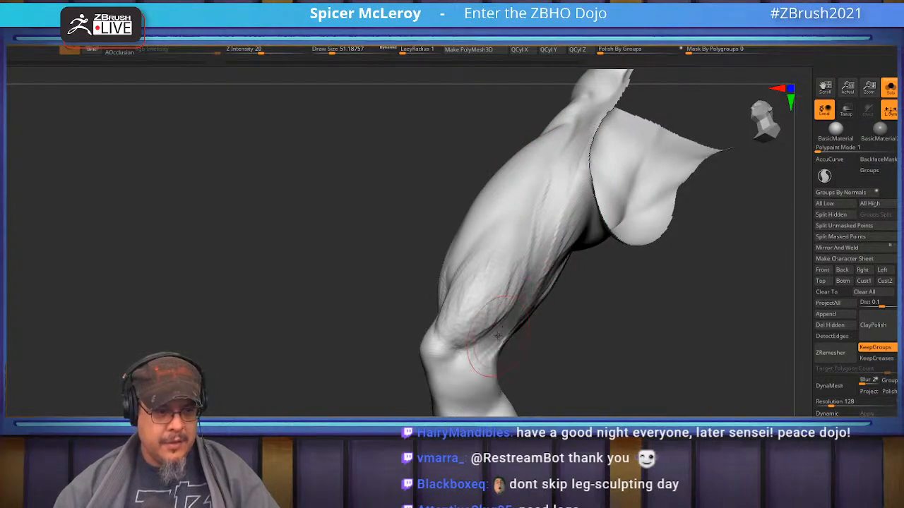
drag(422, 378, 367, 354)
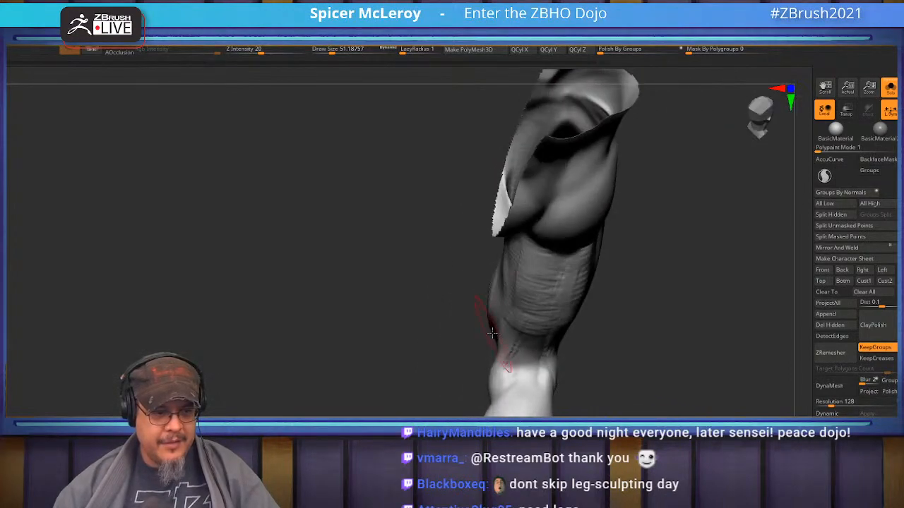
drag(436, 350, 477, 369)
alt+drag(592, 364, 558, 290)
drag(622, 285, 664, 285)
alt+drag(665, 286, 543, 384)
drag(570, 167, 491, 239)
mouse_move(579, 234)
mouse_down()
mouse_move(529, 274)
mouse_move(516, 260)
mouse_up()
mouse_move(577, 188)
mouse_down()
mouse_move(586, 242)
mouse_move(445, 296)
mouse_move(385, 346)
mouse_move(619, 322)
mouse_move(487, 311)
mouse_up()
mouse_move(578, 289)
mouse_down()
mouse_move(474, 242)
mouse_move(690, 131)
mouse_move(636, 169)
mouse_move(587, 177)
mouse_move(706, 177)
mouse_move(614, 202)
mouse_move(519, 209)
mouse_up()
drag(423, 229, 397, 260)
drag(502, 216, 481, 245)
mouse_move(555, 232)
mouse_down()
mouse_move(595, 224)
mouse_move(536, 234)
mouse_move(507, 271)
mouse_move(652, 226)
mouse_up()
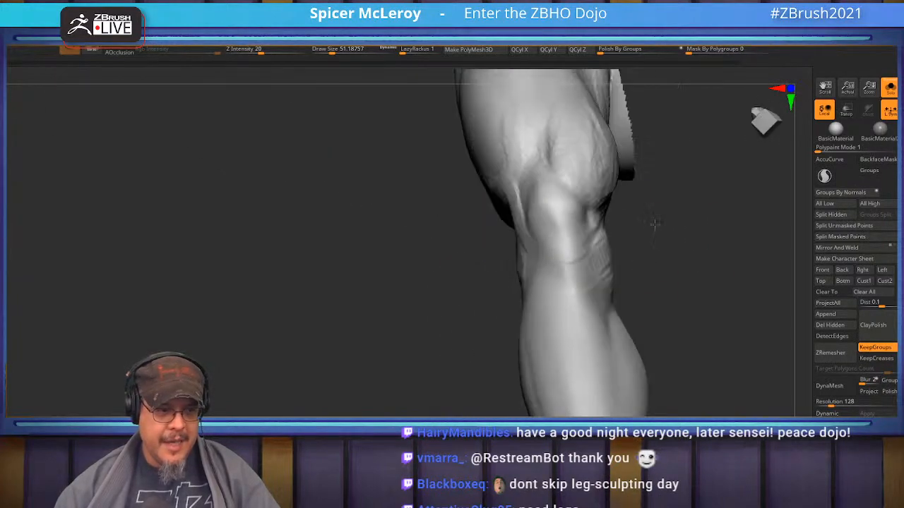
Shape the quadriceps tendon area above the kneecap and smooth the hollow beside it.
drag(561, 257, 518, 248)
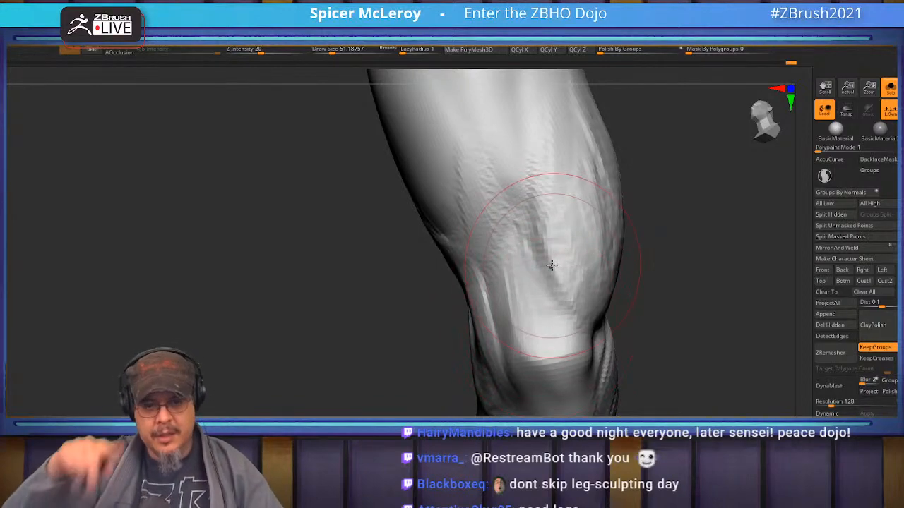
shift+drag(531, 205, 558, 266)
mouse_move(672, 260)
mouse_down()
mouse_move(716, 246)
mouse_move(702, 236)
mouse_move(732, 308)
mouse_move(742, 305)
mouse_up()
Define the kneecap's outline with fine clay strokes at draw size about 13.
key(s)
mouse_move(573, 272)
mouse_down()
mouse_move(551, 278)
mouse_move(577, 311)
mouse_up()
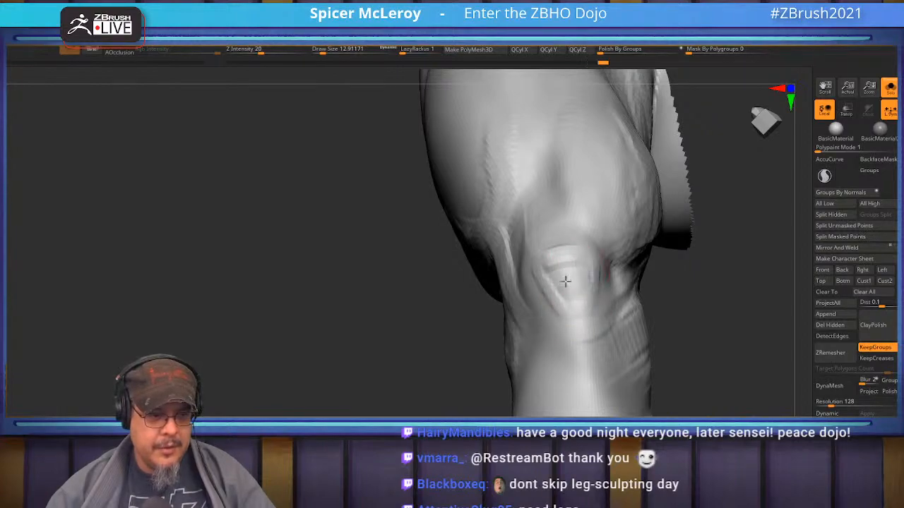
drag(712, 298, 716, 328)
Sculpt the patellar tendon from below the kneecap to the shin at draw size about 16 and smooth it.
key(s)
mouse_move(542, 266)
mouse_down()
mouse_move(584, 289)
mouse_move(597, 388)
mouse_up()
mouse_move(614, 326)
mouse_down()
mouse_move(606, 396)
mouse_move(595, 397)
mouse_up()
drag(531, 251, 555, 320)
drag(608, 329, 599, 409)
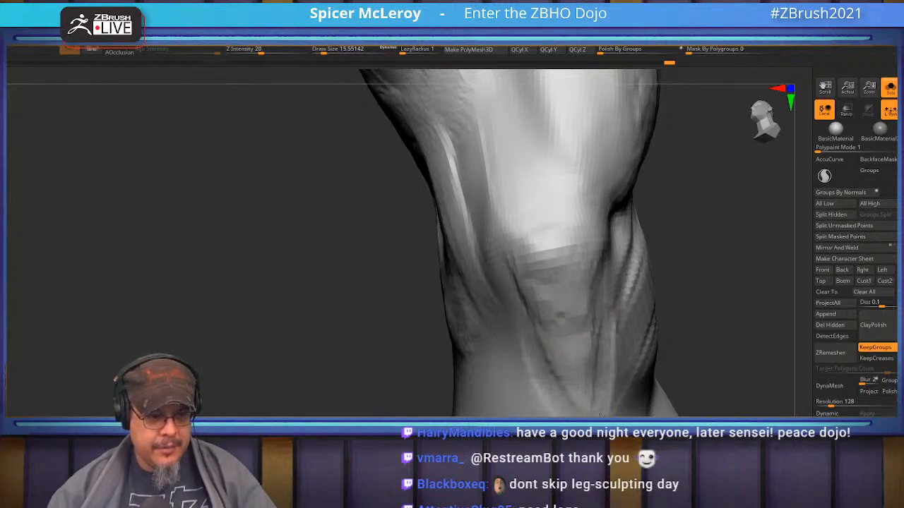
mouse_move(533, 349)
mouse_down()
mouse_move(550, 411)
mouse_move(557, 383)
mouse_up()
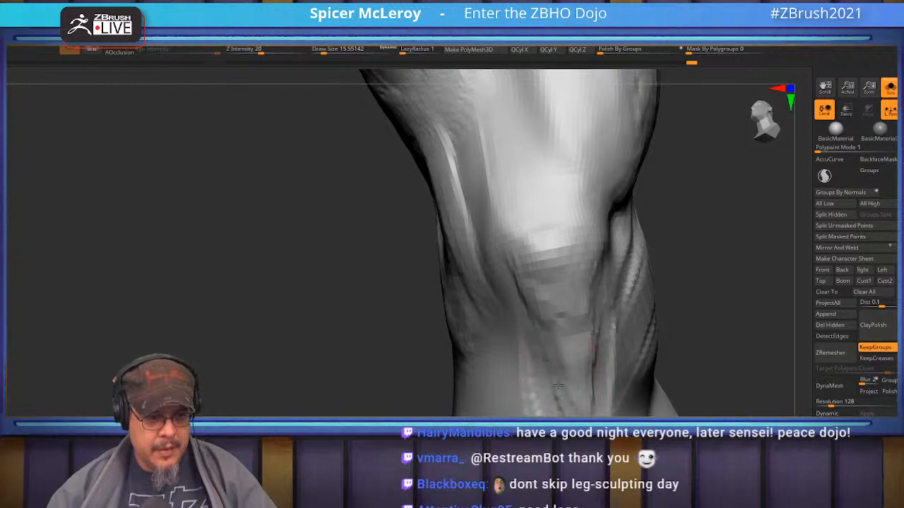
mouse_move(606, 413)
shift+mouse_down()
mouse_move(569, 306)
mouse_move(528, 250)
shift+mouse_up()
Adjust the calf's silhouette with the Move brush at draw size about 116.
mouse_move(672, 240)
mouse_down()
mouse_move(741, 264)
mouse_move(705, 300)
mouse_move(618, 301)
mouse_move(688, 292)
mouse_move(642, 290)
mouse_move(672, 281)
mouse_move(676, 266)
mouse_move(645, 264)
mouse_move(673, 245)
mouse_move(683, 301)
mouse_move(718, 237)
mouse_up()
key(s)
key(b)
key(m)
key(v)
key(s)
mouse_move(523, 291)
mouse_down()
mouse_move(541, 291)
mouse_move(526, 293)
mouse_up()
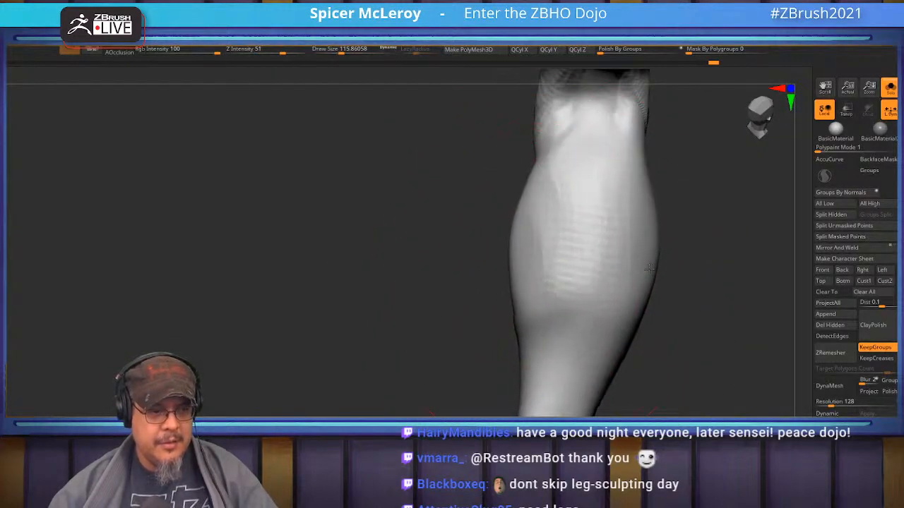
mouse_move(708, 268)
mouse_down()
mouse_move(434, 379)
mouse_move(728, 281)
mouse_move(617, 285)
mouse_move(571, 265)
mouse_up()
Build up the tendon band across the inner knee and the top of the inner calf with ClayBuildup at draw size about 39.
key(b)
key(c)
key(b)
key(s)
drag(671, 274, 460, 268)
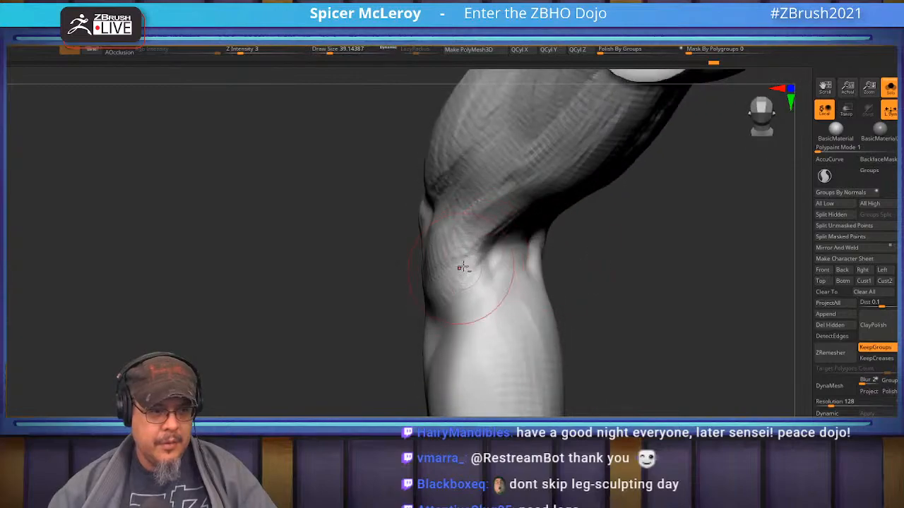
drag(604, 304, 728, 247)
key(b)
key(c)
key(b)
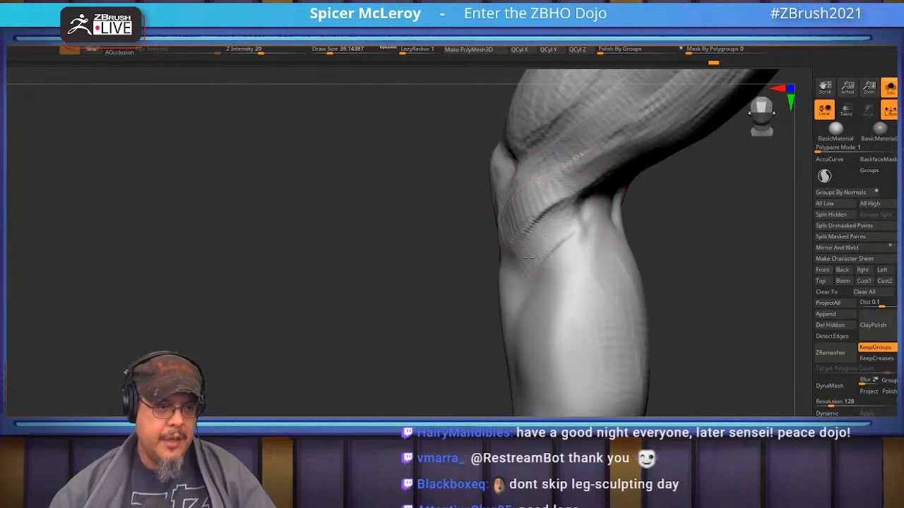
drag(448, 302, 558, 232)
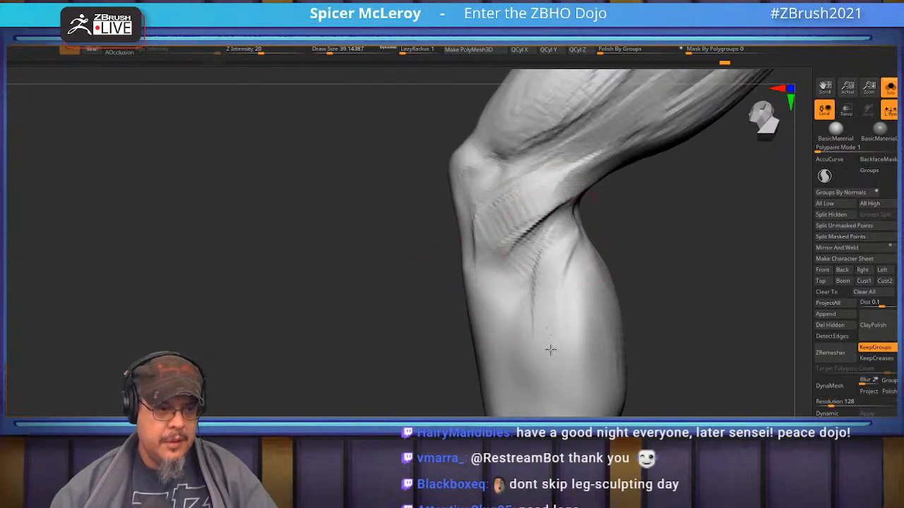
Sculpt the tendon lines down the inner lower leg and shape the inner and outer ankle bones at draw size about 39.
drag(664, 302, 512, 261)
mouse_move(612, 357)
mouse_down()
mouse_move(605, 262)
mouse_move(523, 217)
mouse_up()
mouse_move(550, 404)
mouse_down()
mouse_move(597, 365)
mouse_move(539, 283)
mouse_move(598, 355)
mouse_move(639, 380)
mouse_move(523, 214)
mouse_up()
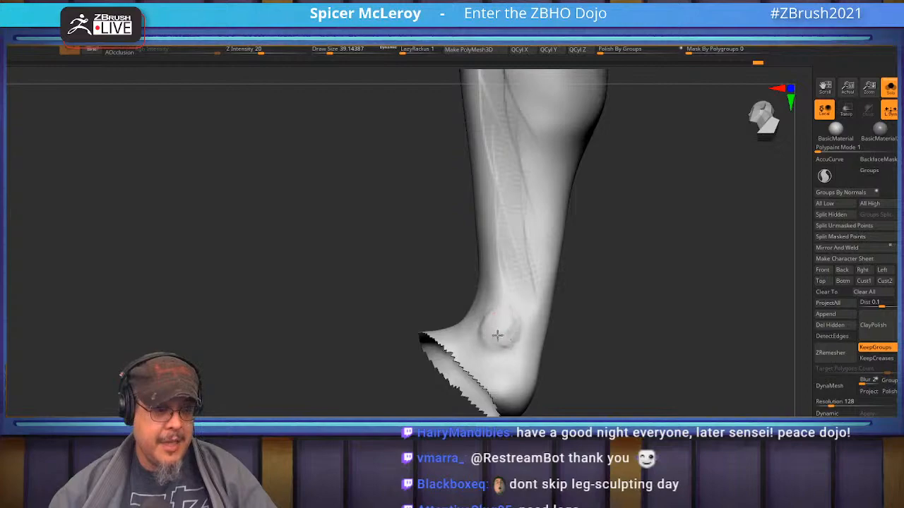
shift+drag(503, 280, 505, 323)
mouse_move(565, 325)
mouse_down()
mouse_move(624, 319)
mouse_move(528, 350)
mouse_up()
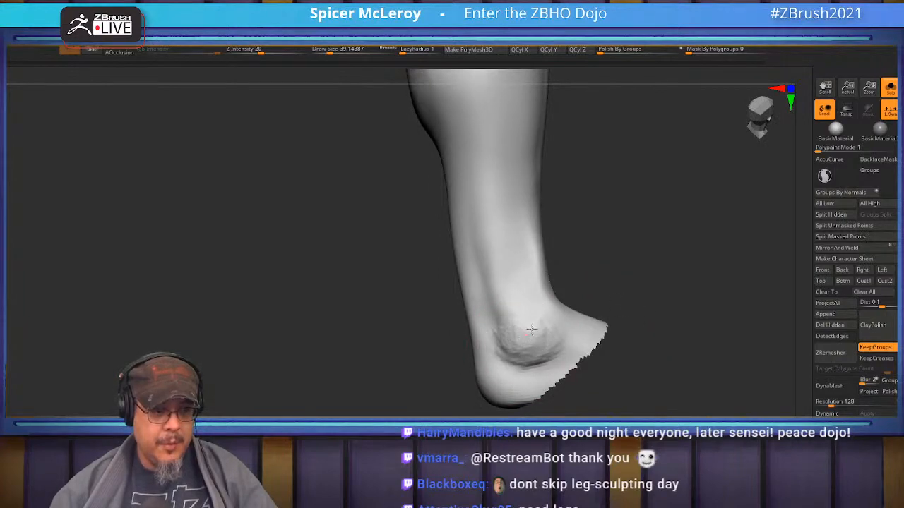
mouse_move(586, 329)
mouse_down()
mouse_move(606, 302)
mouse_move(648, 301)
mouse_move(629, 318)
mouse_move(629, 309)
mouse_move(661, 380)
mouse_move(657, 334)
mouse_move(628, 335)
mouse_up()
drag(508, 256, 512, 260)
Build up the shin muscle from below the knee down the front of the lower leg with clay strokes.
drag(618, 291, 410, 311)
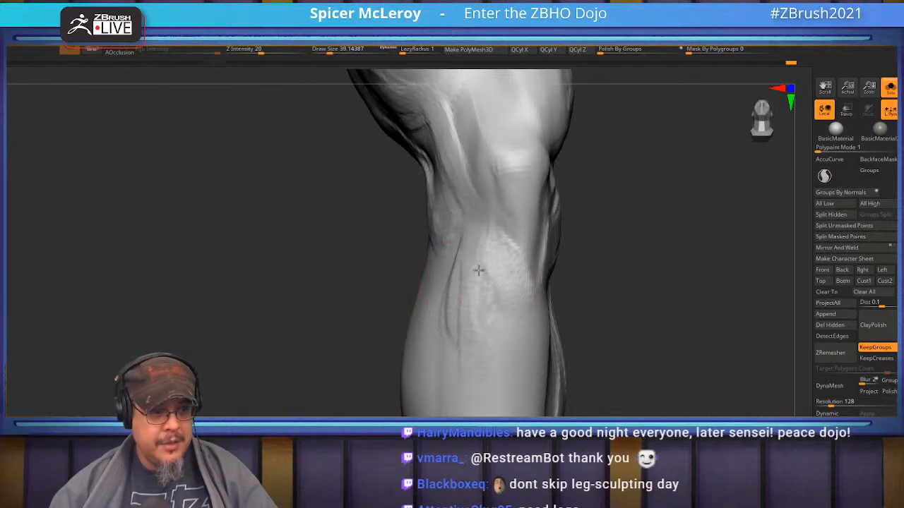
drag(638, 356, 456, 215)
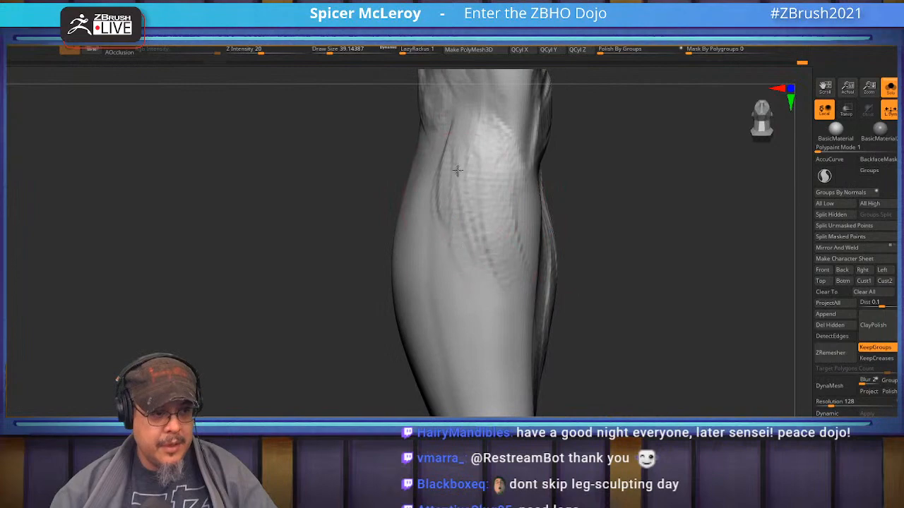
drag(599, 269, 484, 257)
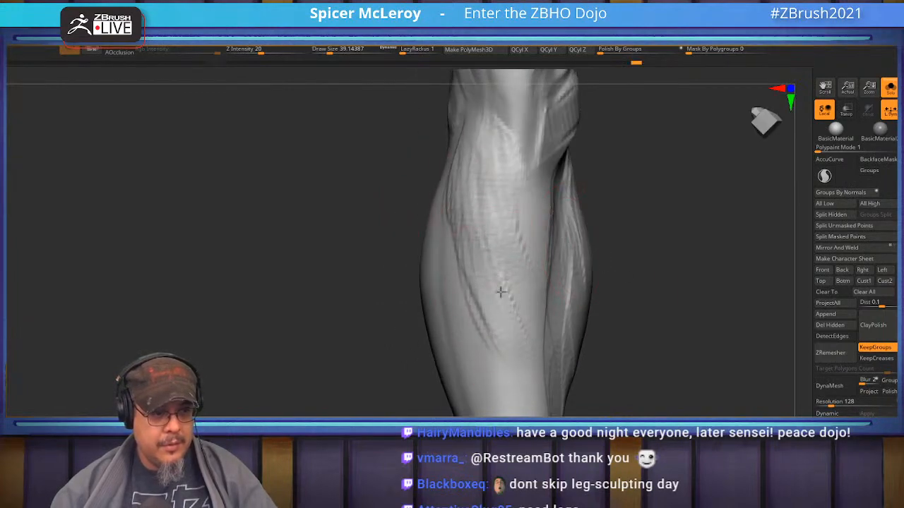
mouse_move(639, 402)
mouse_down()
mouse_move(561, 247)
mouse_move(492, 297)
mouse_up()
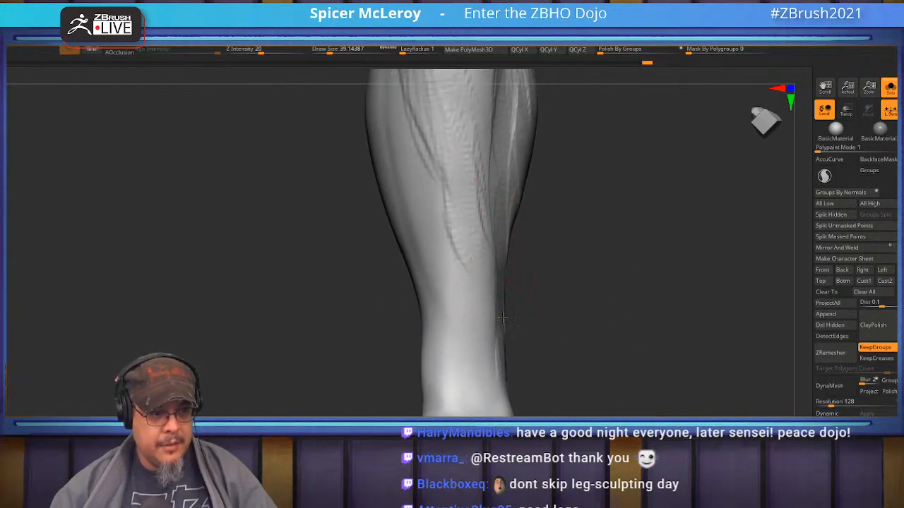
drag(569, 319, 466, 258)
mouse_move(573, 358)
mouse_down()
mouse_move(557, 273)
mouse_move(461, 200)
mouse_up()
Extend the shin tendon across the inner ankle, unhide the foot, and smooth the tendon's transition onto it.
drag(449, 293, 436, 324)
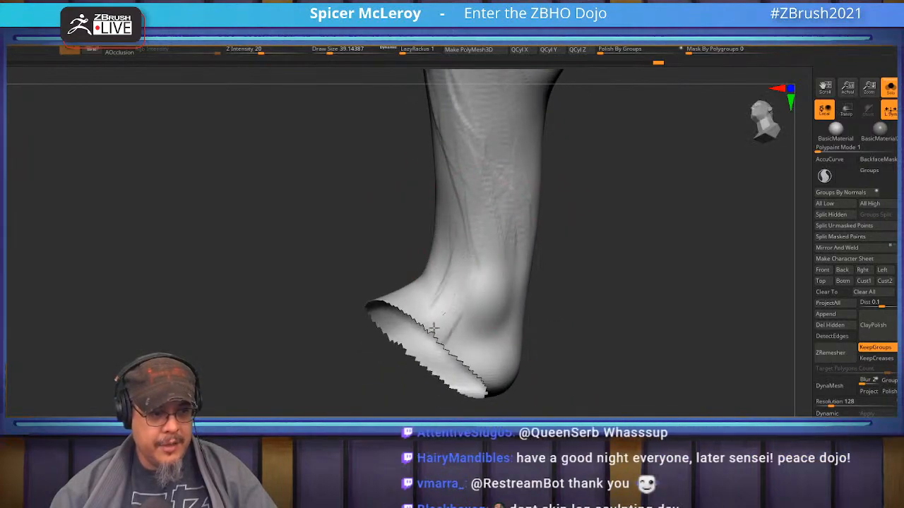
alt+drag(583, 216, 571, 319)
drag(582, 357, 558, 272)
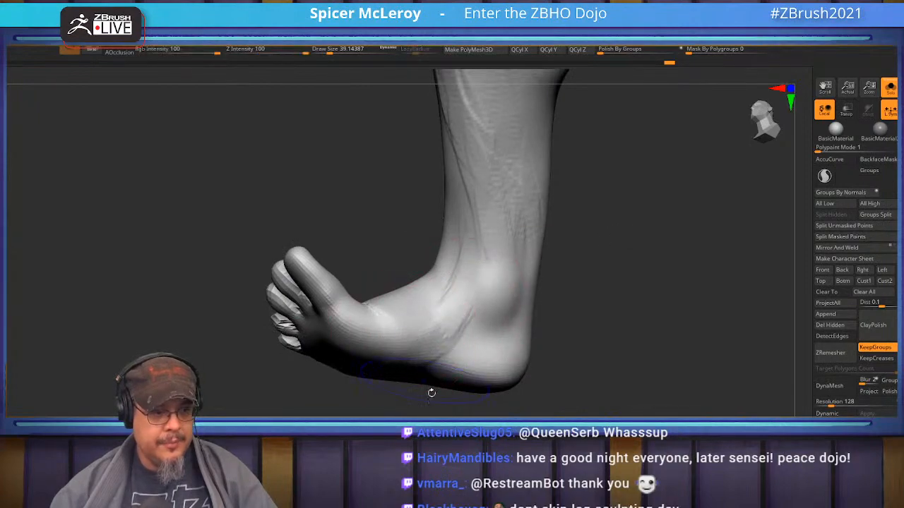
right_drag(428, 385, 441, 298)
Build up the inner calf muscle below the knee and the back of the calf at draw size about 39.
alt+drag(572, 249, 565, 348)
drag(567, 258, 558, 282)
drag(450, 292, 484, 395)
mouse_move(610, 346)
mouse_down()
mouse_move(582, 343)
mouse_move(625, 338)
mouse_up()
drag(442, 282, 428, 360)
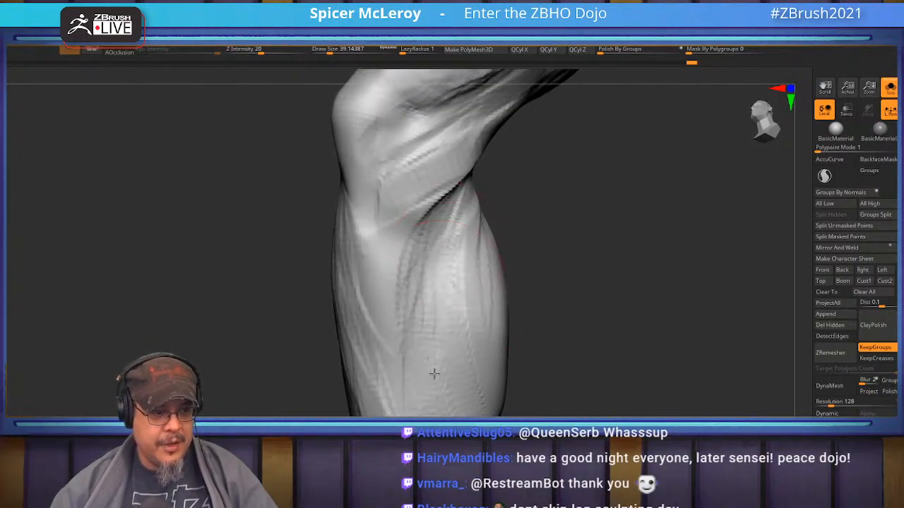
drag(573, 323, 483, 202)
drag(526, 413, 652, 175)
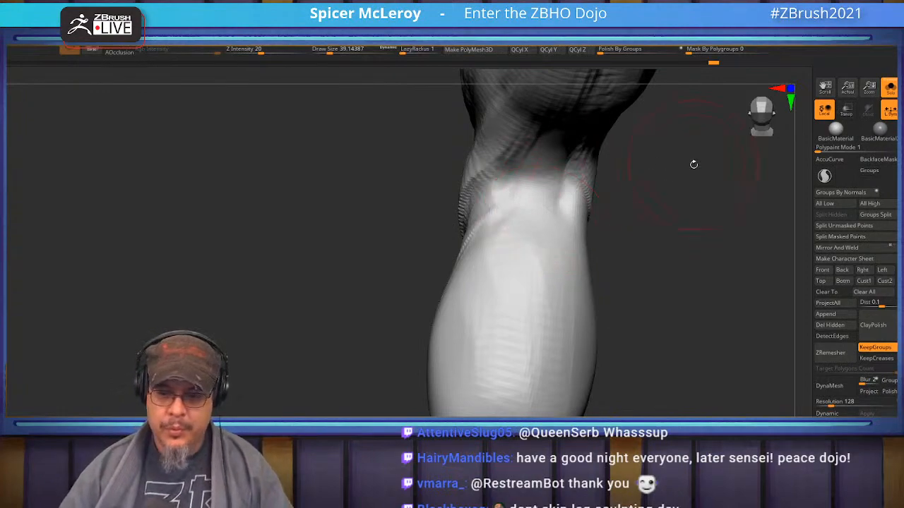
mouse_move(617, 295)
mouse_down()
mouse_move(672, 275)
mouse_move(559, 196)
mouse_move(521, 289)
mouse_move(587, 207)
mouse_move(532, 318)
mouse_move(539, 339)
mouse_up()
mouse_move(692, 205)
alt+mouse_down()
mouse_move(654, 278)
mouse_move(642, 278)
alt+mouse_up()
Switch to the reference skeleton and examine its knee joints from behind.
click(897, 205)
key(f)
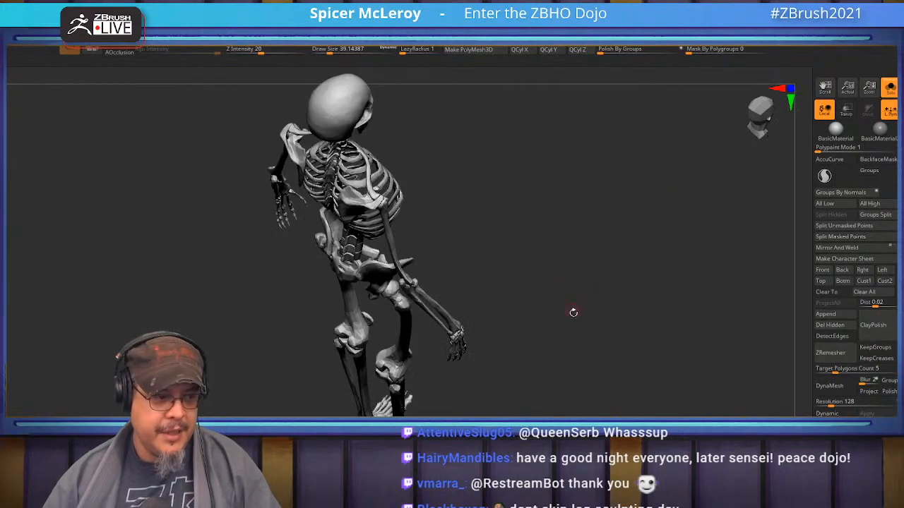
shift+drag(573, 309, 604, 271)
alt+drag(569, 334, 560, 265)
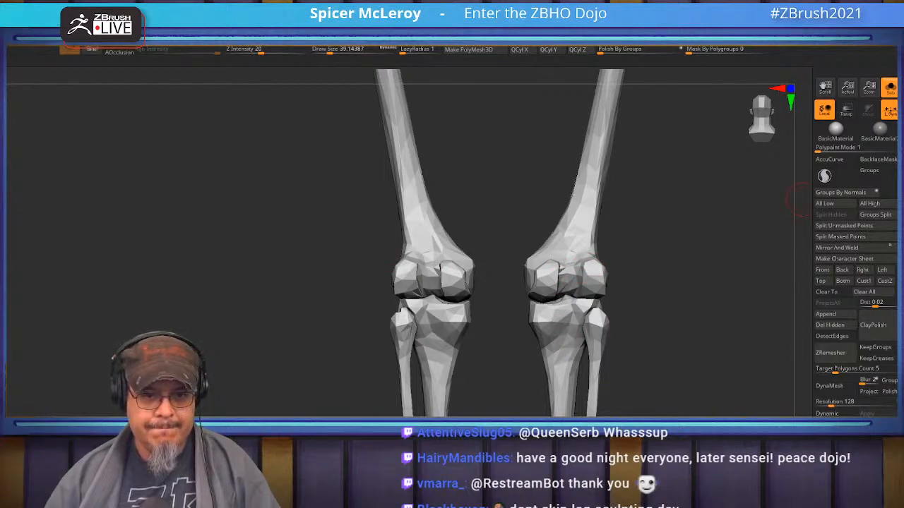
Return to the lunging figure and carve the two calf heads from the back of the knee downward at draw size about 68.
alt+drag(591, 149, 610, 237)
drag(595, 298, 599, 216)
mouse_move(576, 254)
alt+mouse_down()
mouse_move(619, 347)
mouse_move(632, 141)
alt+mouse_up()
drag(632, 142, 615, 280)
key(s)
drag(504, 274, 514, 284)
key(s)
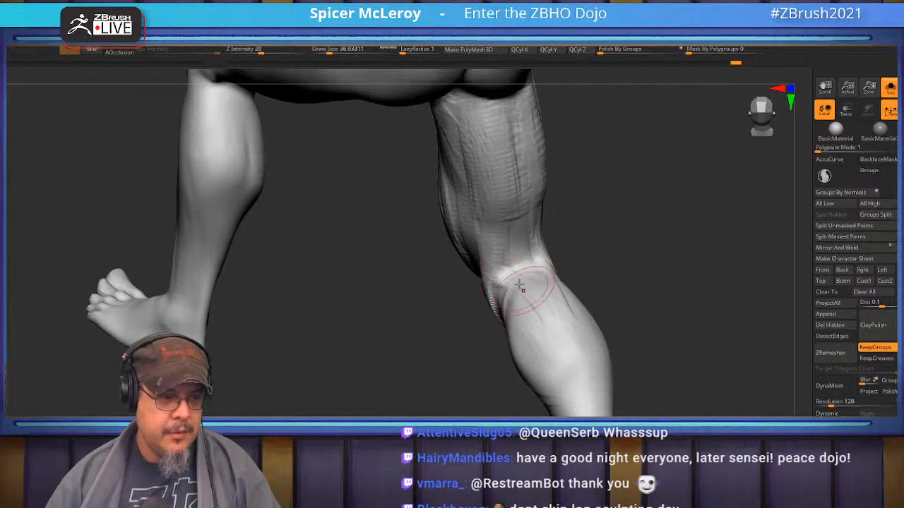
key(space)
mouse_move(651, 283)
mouse_down()
mouse_move(535, 282)
mouse_move(543, 283)
mouse_up()
key(s)
mouse_move(546, 274)
mouse_down()
mouse_move(555, 322)
mouse_move(541, 334)
mouse_up()
drag(614, 285, 588, 283)
drag(505, 277, 544, 344)
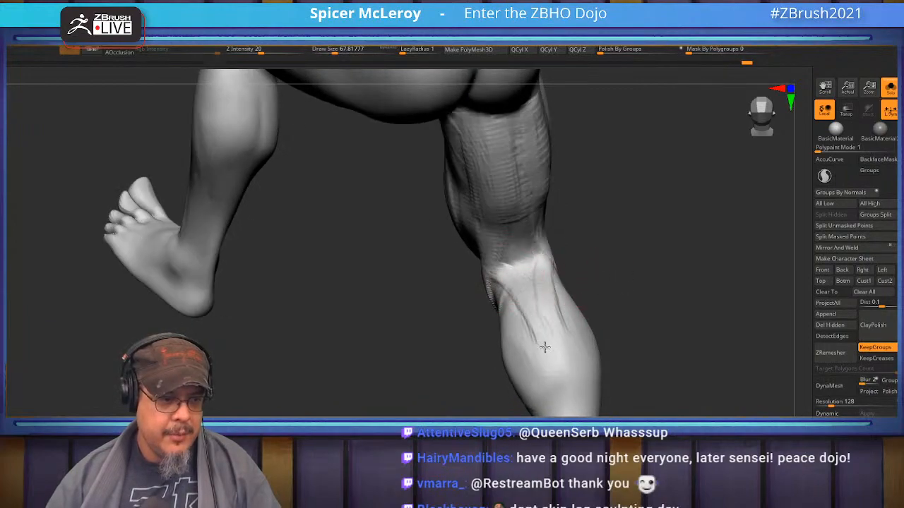
Outline the calf muscle's lower edge and central groove with clay strokes at draw size about 68.
drag(636, 292, 558, 272)
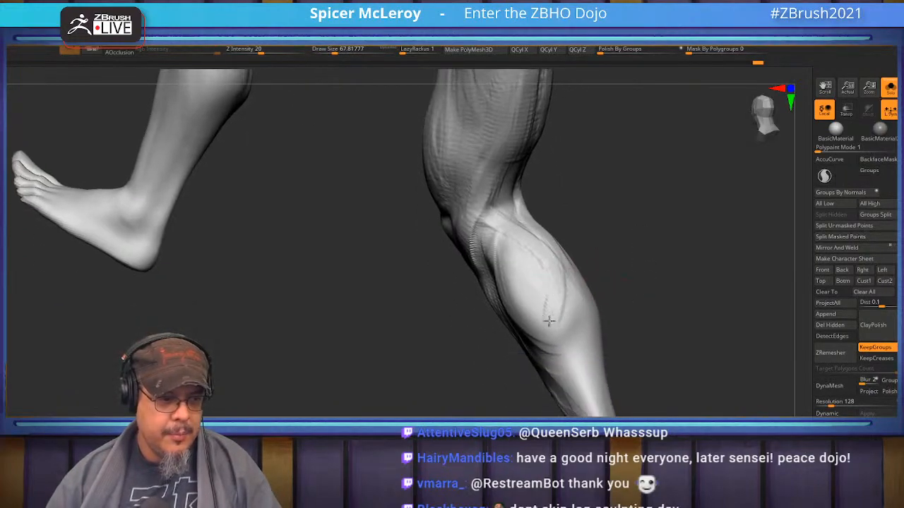
drag(624, 297, 575, 285)
drag(558, 340, 575, 280)
mouse_move(635, 296)
mouse_down()
mouse_move(629, 278)
mouse_move(597, 334)
mouse_move(710, 322)
mouse_move(701, 324)
mouse_move(704, 212)
mouse_up()
mouse_move(702, 278)
mouse_down()
mouse_move(575, 322)
mouse_move(620, 375)
mouse_up()
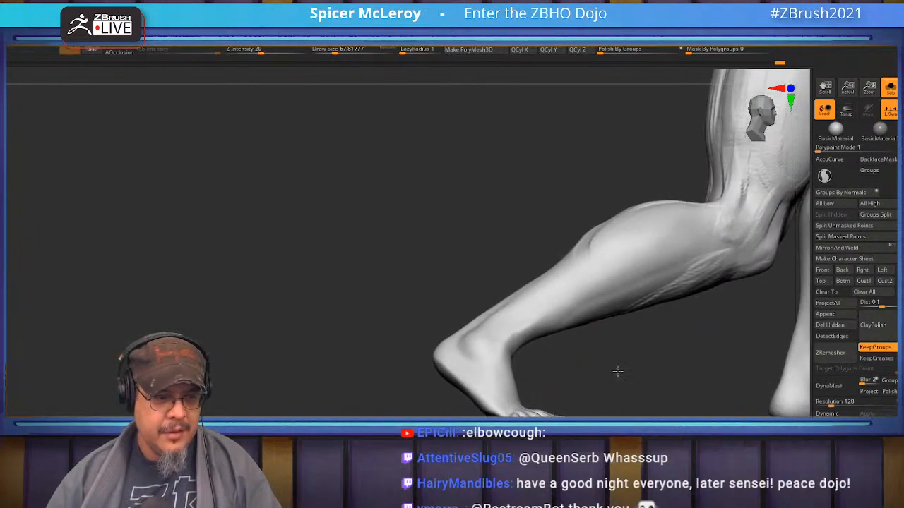
Fill out the calf's outer contour from the front with clay strokes at draw size about 97 and smooth it.
drag(548, 198, 574, 204)
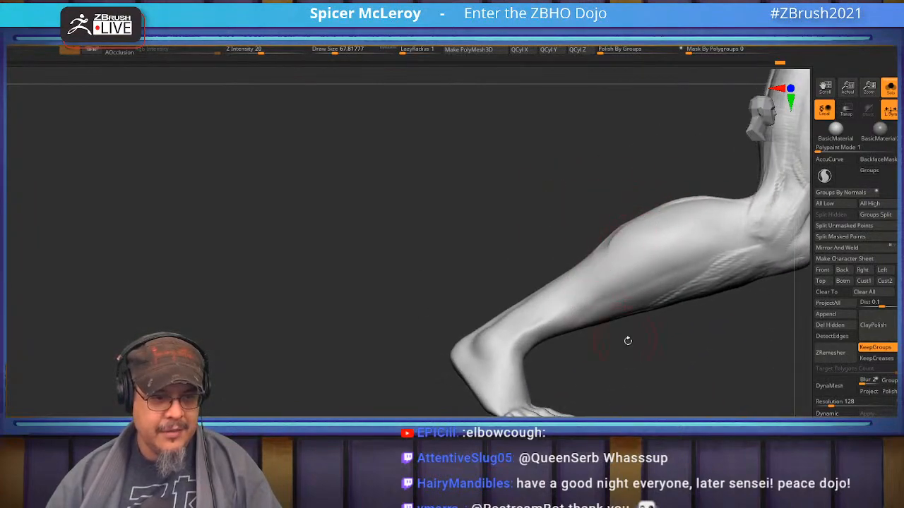
drag(650, 342, 426, 261)
drag(614, 314, 650, 309)
key(s)
drag(588, 238, 597, 238)
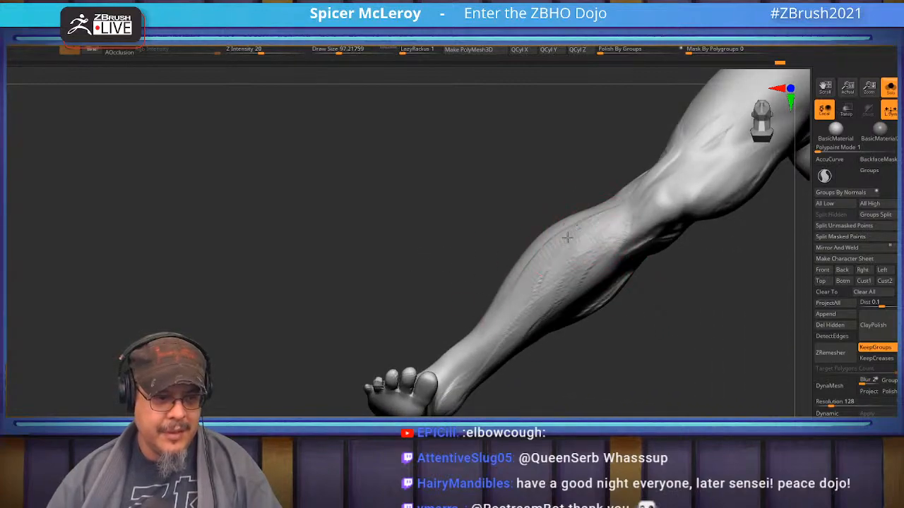
drag(544, 279, 581, 231)
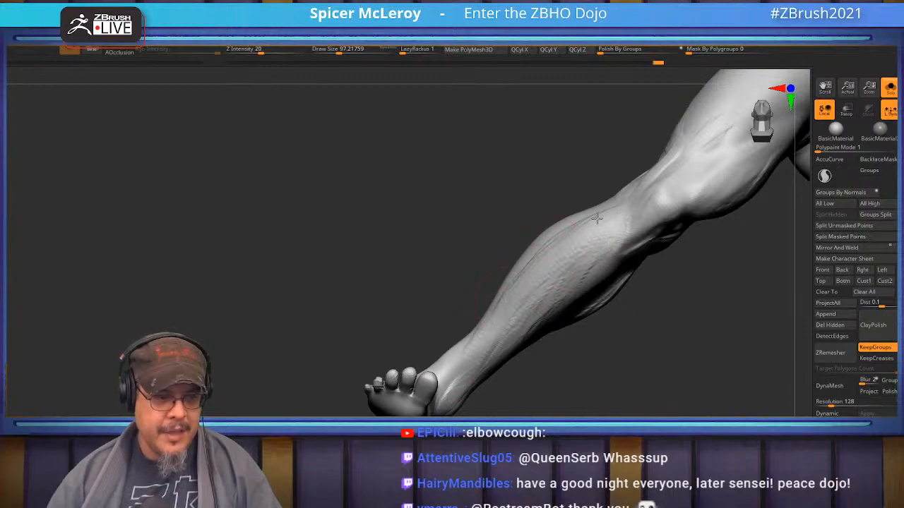
shift+drag(537, 257, 496, 319)
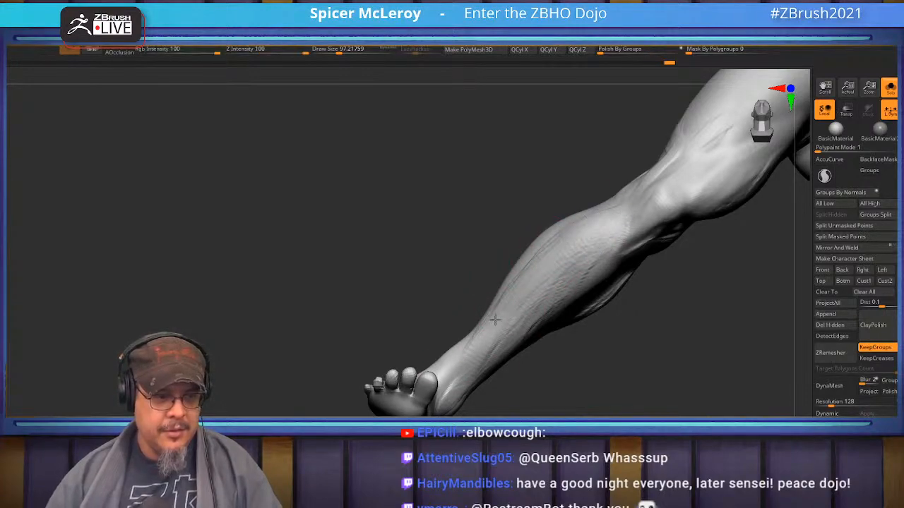
Sculpt and smooth the outer lower-leg muscle from below the knee, then add clay along the neighbouring calf at draw size about 97.
mouse_move(473, 356)
right_down()
mouse_move(454, 299)
mouse_move(565, 301)
mouse_move(558, 313)
mouse_move(547, 282)
right_up()
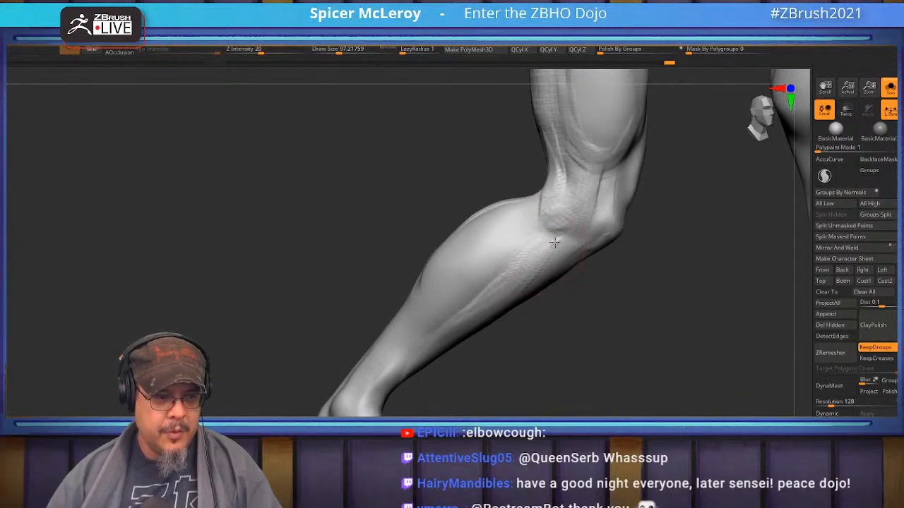
drag(561, 246, 517, 297)
shift+drag(535, 258, 486, 308)
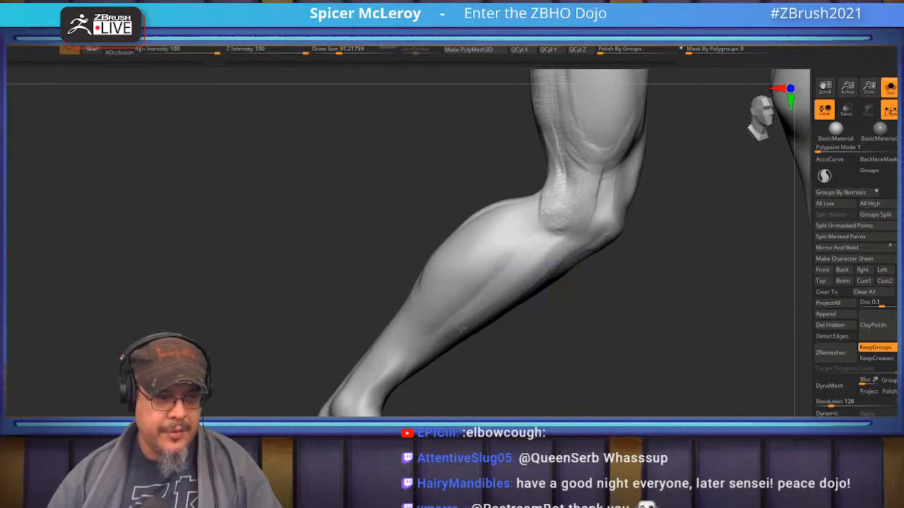
mouse_move(468, 323)
right_down()
mouse_move(525, 359)
mouse_move(454, 314)
mouse_move(579, 280)
right_up()
mouse_move(579, 280)
mouse_down()
mouse_move(544, 279)
mouse_move(530, 257)
mouse_move(567, 246)
mouse_up()
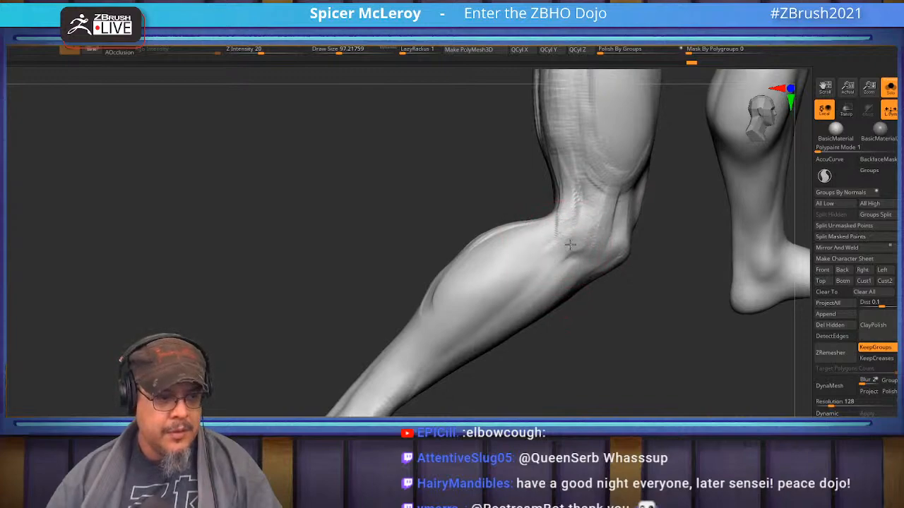
mouse_move(523, 273)
mouse_down()
mouse_move(555, 254)
mouse_move(541, 242)
mouse_move(486, 284)
mouse_move(459, 322)
mouse_up()
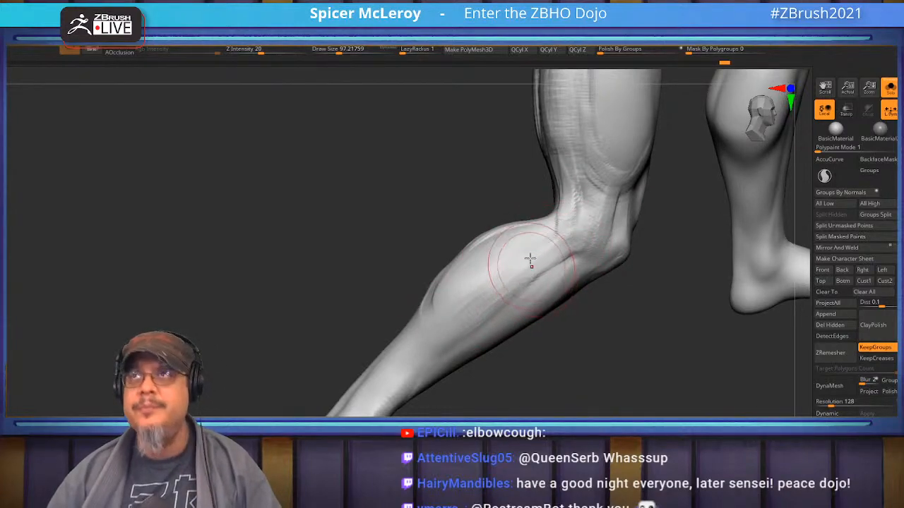
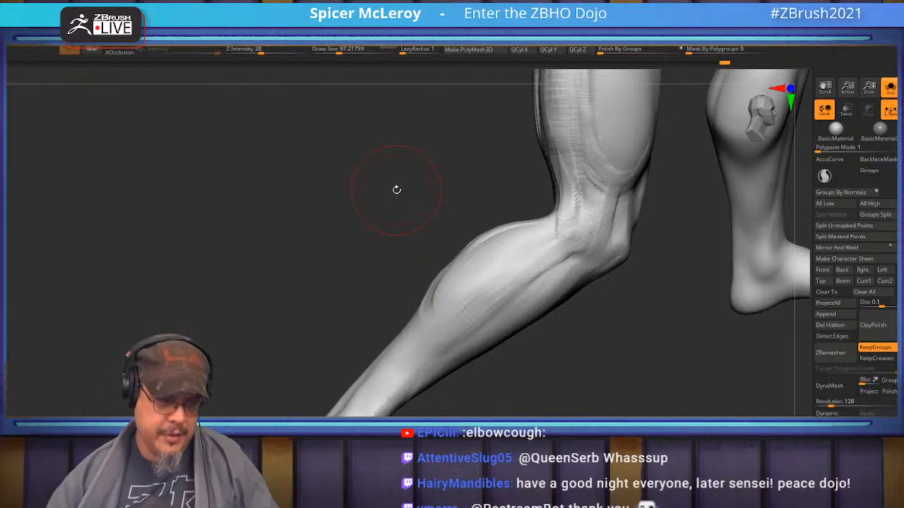
Refine and smooth the outer calf's lower edge and sculpt the tendon strokes toward the heel at draw size about 71.
key(s)
drag(562, 246, 552, 248)
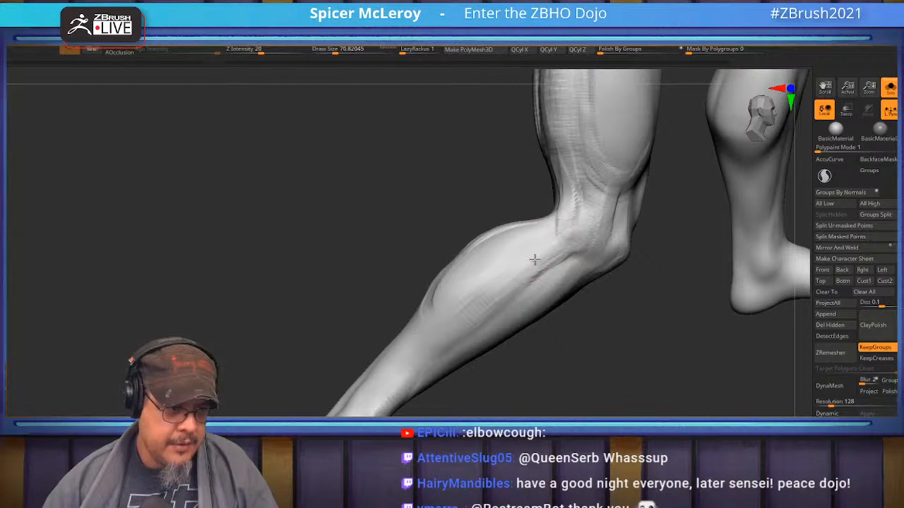
mouse_move(529, 260)
mouse_down()
mouse_move(471, 315)
mouse_move(486, 306)
mouse_up()
shift+drag(549, 249, 539, 258)
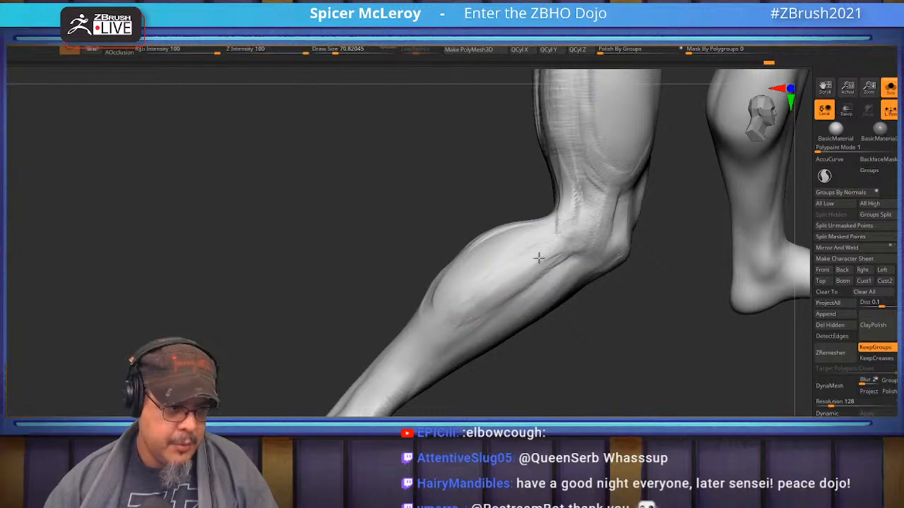
alt+right_drag(507, 296, 547, 255)
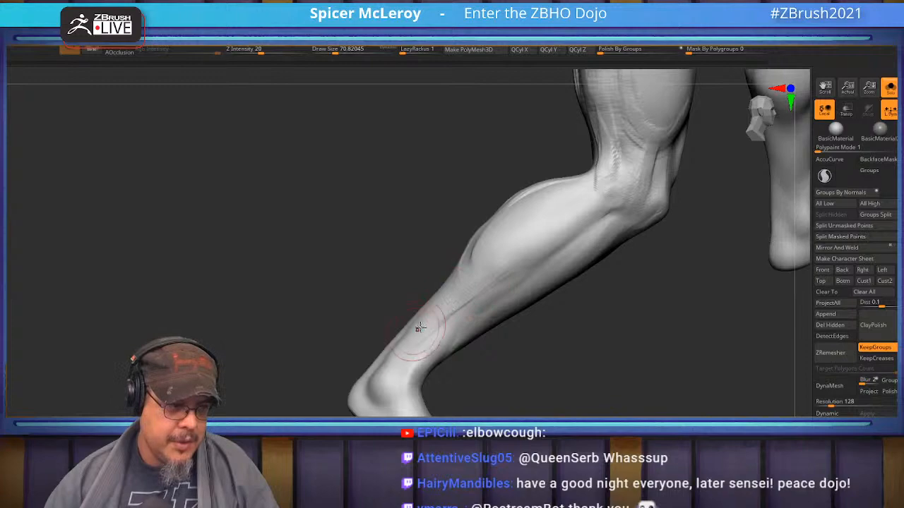
right_drag(414, 323, 487, 277)
mouse_move(386, 356)
mouse_down()
mouse_move(391, 351)
mouse_move(369, 370)
mouse_up()
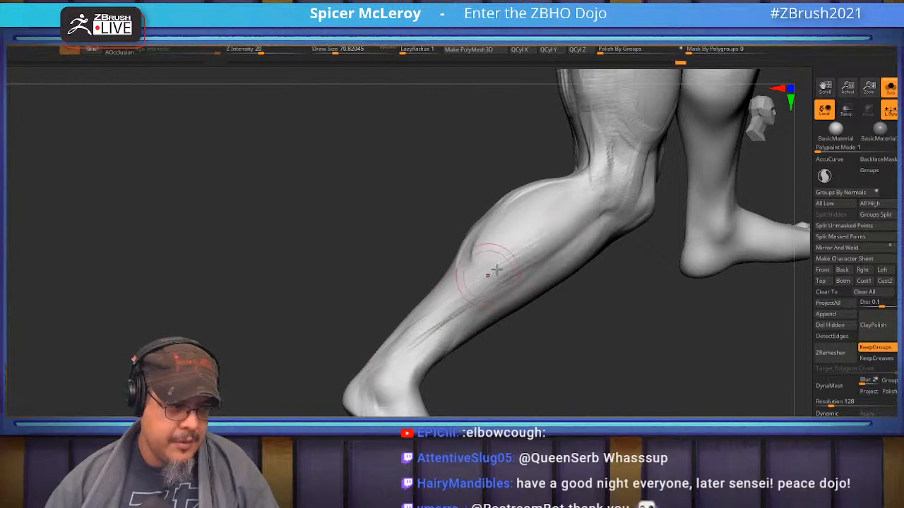
Sculpt the outer calf head below the back of the knee, raising the draw size to about 108 for its lower end.
mouse_move(565, 315)
mouse_down()
mouse_move(620, 307)
mouse_move(586, 322)
mouse_move(572, 357)
mouse_move(559, 337)
mouse_up()
mouse_move(531, 211)
mouse_down()
mouse_move(539, 200)
mouse_move(538, 213)
mouse_up()
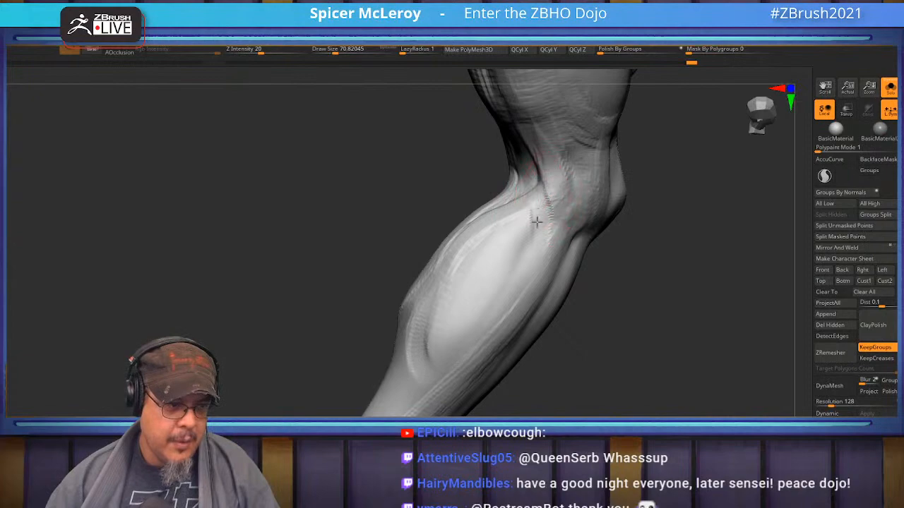
key(s)
mouse_move(500, 306)
mouse_down()
mouse_move(529, 224)
mouse_move(428, 348)
mouse_up()
mouse_move(610, 320)
mouse_down()
mouse_move(636, 283)
mouse_move(616, 274)
mouse_up()
drag(572, 240, 572, 245)
Examine the reference skeleton's knee joint, kneecap and fibula from the front and side.
drag(351, 243, 438, 272)
key(f)
drag(688, 256, 664, 311)
shift+drag(664, 311, 755, 245)
drag(626, 302, 560, 306)
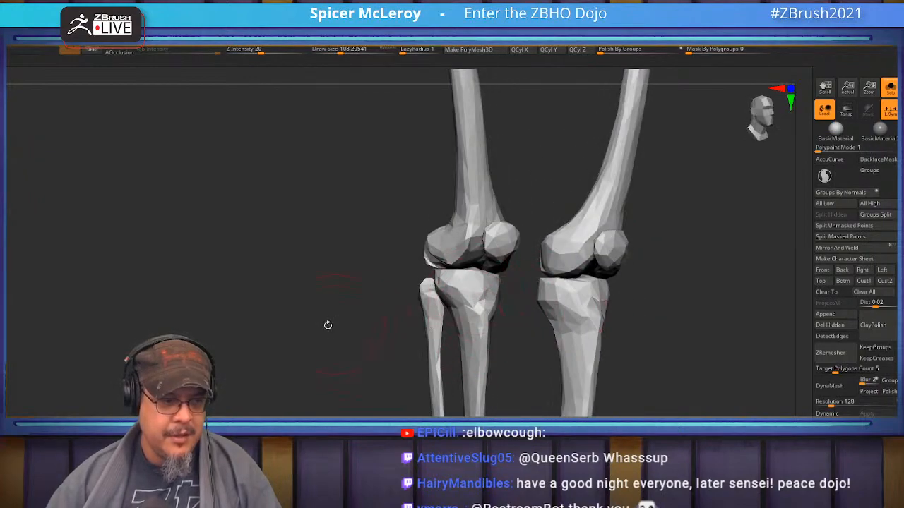
drag(335, 323, 402, 314)
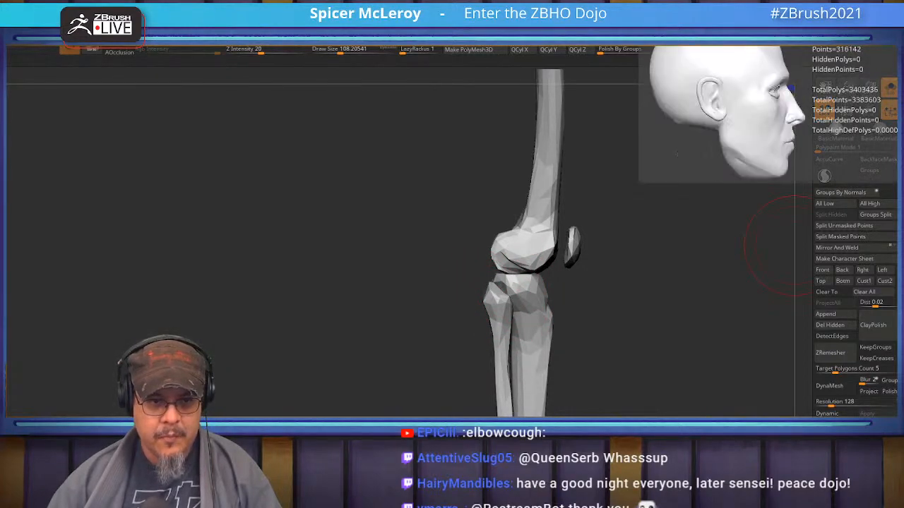
click(898, 113)
Sculpt the lower calf and Achilles tendon from behind with long clay strokes at draw size about 94.
drag(610, 268, 542, 338)
alt+drag(542, 337, 654, 237)
mouse_move(633, 281)
alt+mouse_down()
mouse_move(550, 319)
mouse_move(697, 229)
alt+mouse_up()
key(s)
drag(498, 300, 496, 300)
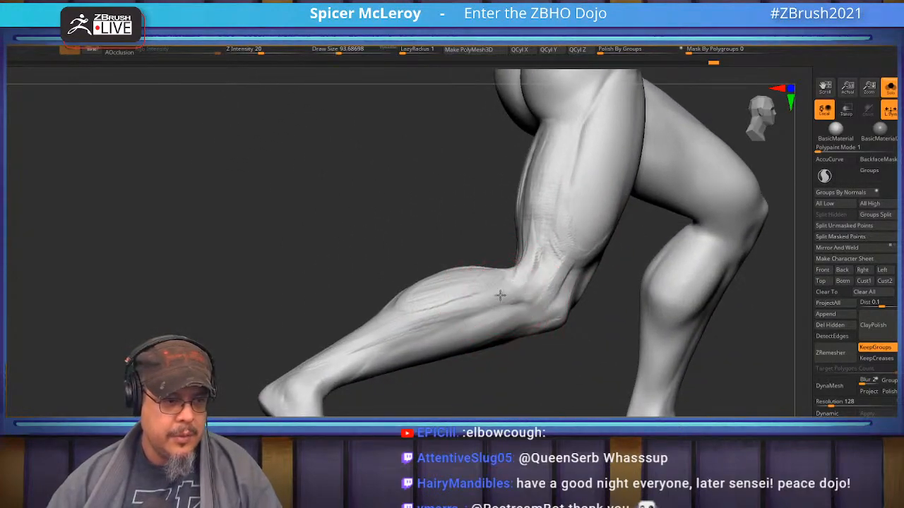
drag(306, 318, 590, 293)
drag(488, 259, 456, 352)
drag(474, 291, 462, 380)
mouse_move(478, 235)
mouse_down()
mouse_move(452, 234)
mouse_move(434, 290)
mouse_move(468, 288)
mouse_move(454, 386)
mouse_up()
mouse_move(443, 249)
mouse_down()
mouse_move(450, 302)
mouse_move(437, 368)
mouse_up()
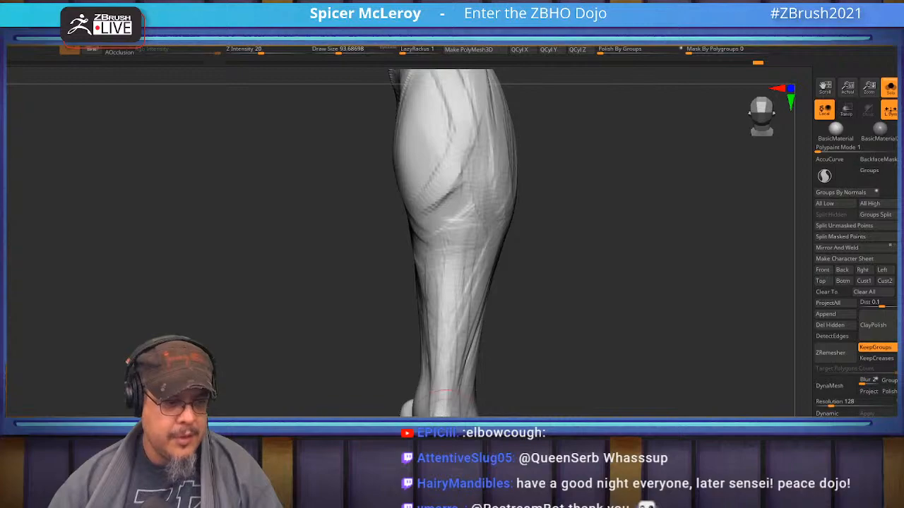
drag(472, 311, 459, 373)
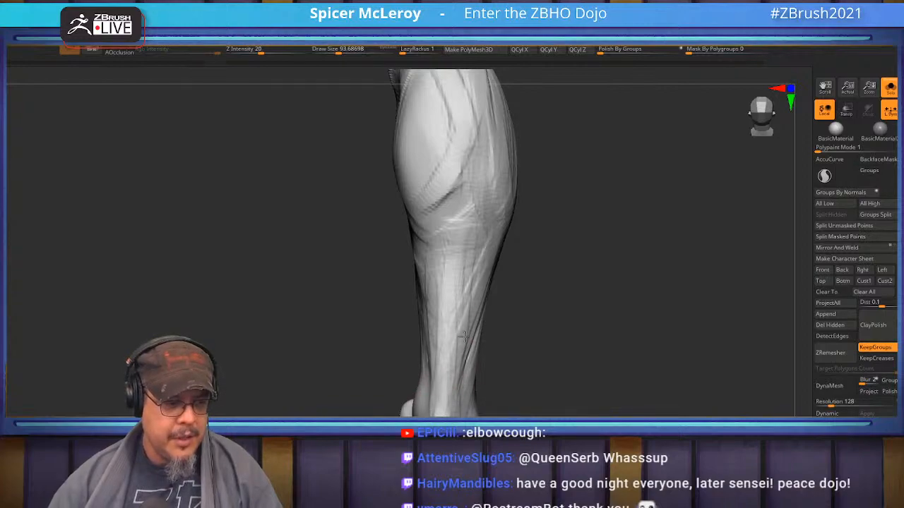
Carve grooves along the outer calf head's side and lower edge with DamStandard at Z intensity 33 and draw size about 94.
drag(604, 231, 644, 323)
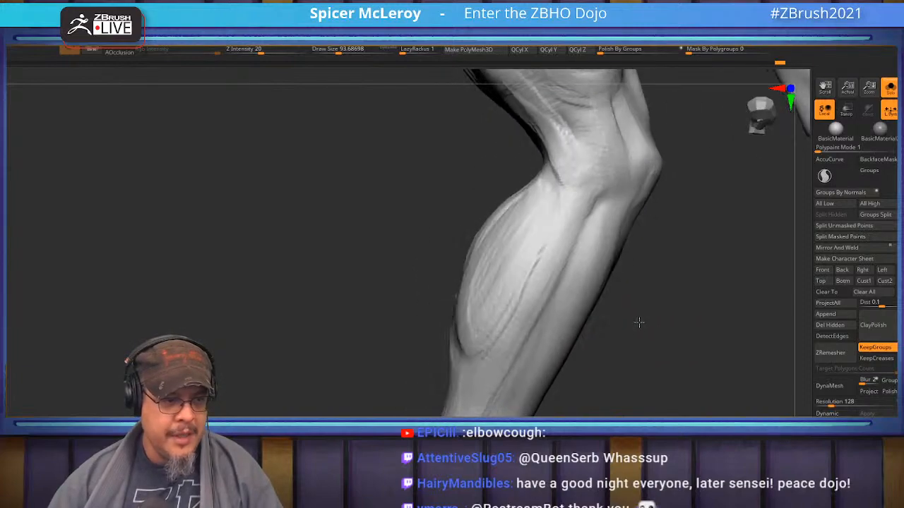
key(b)
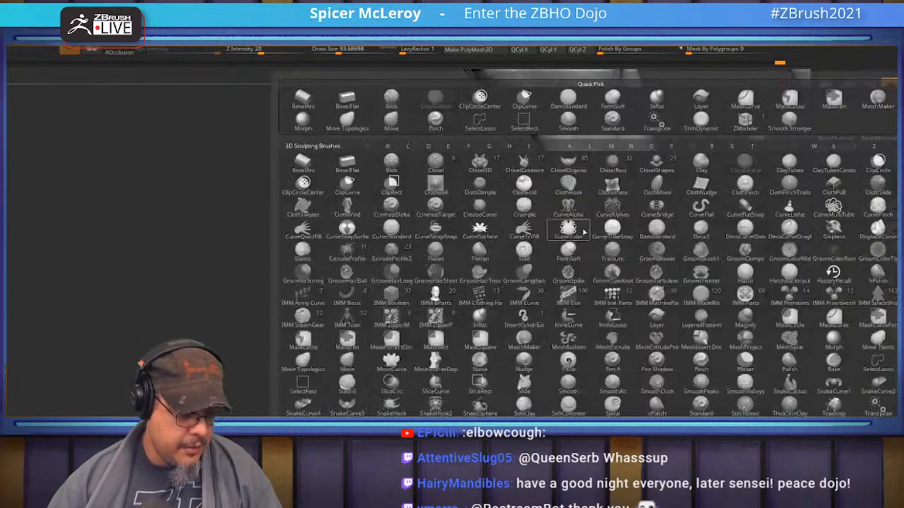
key(c)
key(b)
drag(567, 189, 502, 302)
drag(540, 229, 498, 309)
drag(425, 342, 452, 309)
drag(534, 290, 487, 358)
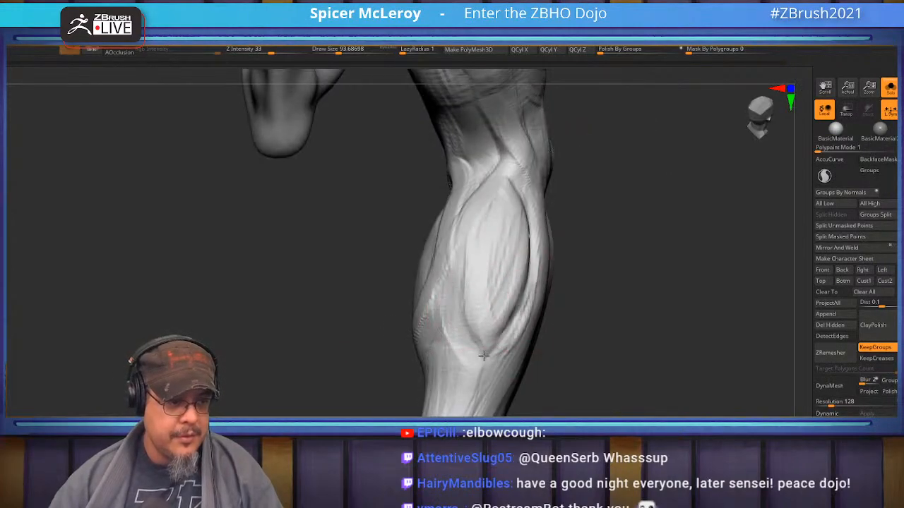
drag(520, 322, 469, 377)
Carve a deep groove along the inner calf head's front edge and around its lower end.
mouse_move(619, 308)
mouse_down()
mouse_move(667, 345)
mouse_move(678, 332)
mouse_up()
mouse_move(465, 240)
mouse_down()
mouse_move(503, 291)
mouse_move(475, 351)
mouse_up()
mouse_move(644, 276)
mouse_down()
mouse_move(653, 267)
mouse_move(550, 212)
mouse_up()
drag(452, 219, 459, 332)
drag(466, 247, 486, 351)
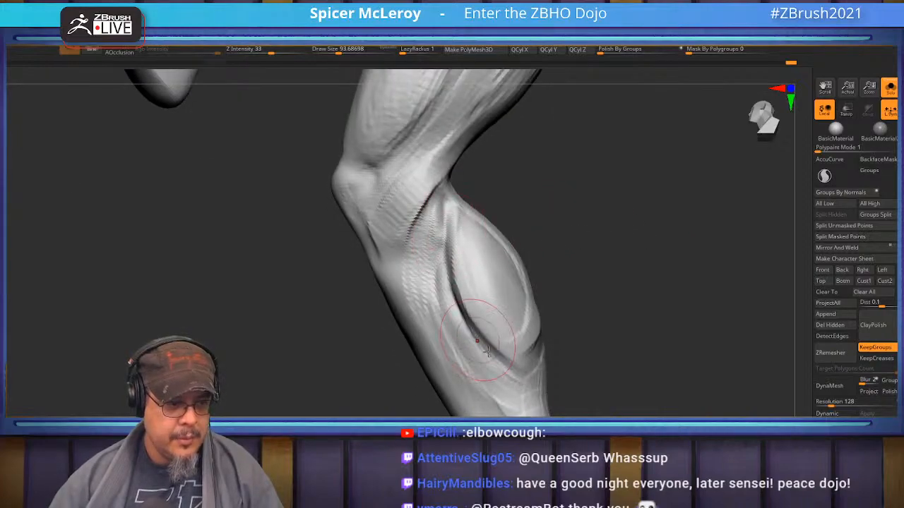
drag(605, 365, 553, 355)
drag(572, 320, 537, 353)
drag(558, 303, 583, 343)
mouse_move(602, 372)
mouse_down()
mouse_move(587, 344)
mouse_move(551, 337)
mouse_up()
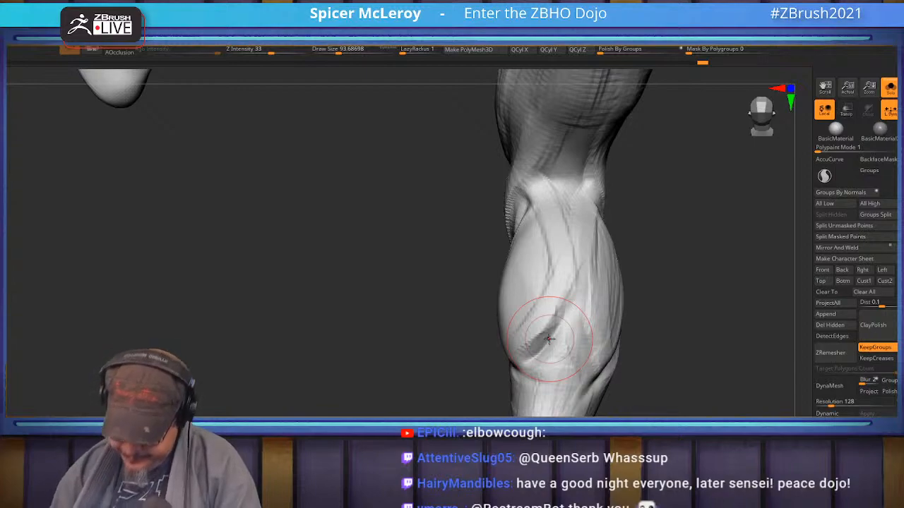
Build up the inner calf head from the back of the knee downward with clay strokes at Z intensity 20.
drag(739, 262, 637, 277)
drag(739, 284, 646, 226)
mouse_move(629, 261)
mouse_down()
mouse_move(654, 229)
mouse_move(666, 232)
mouse_up()
key(b)
key(d)
key(s)
mouse_move(558, 233)
mouse_down()
mouse_move(659, 231)
mouse_move(616, 296)
mouse_up()
mouse_move(647, 224)
mouse_down()
mouse_move(605, 252)
mouse_move(604, 288)
mouse_move(639, 305)
mouse_up()
mouse_move(658, 262)
mouse_down()
mouse_move(644, 272)
mouse_move(647, 320)
mouse_move(610, 382)
mouse_up()
mouse_move(702, 280)
mouse_down()
mouse_move(650, 282)
mouse_move(558, 251)
mouse_move(544, 235)
mouse_move(524, 274)
mouse_move(538, 307)
mouse_move(569, 282)
mouse_move(580, 291)
mouse_move(563, 380)
mouse_up()
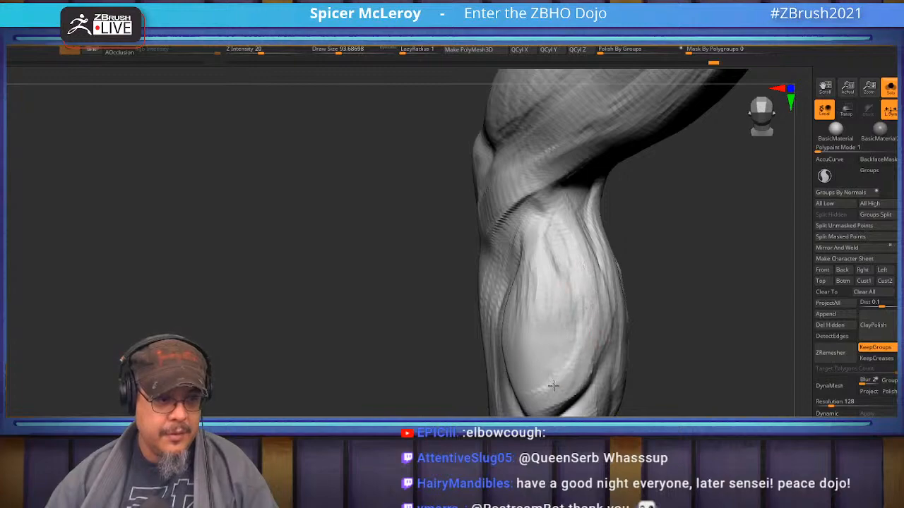
alt+right_drag(573, 304, 586, 200)
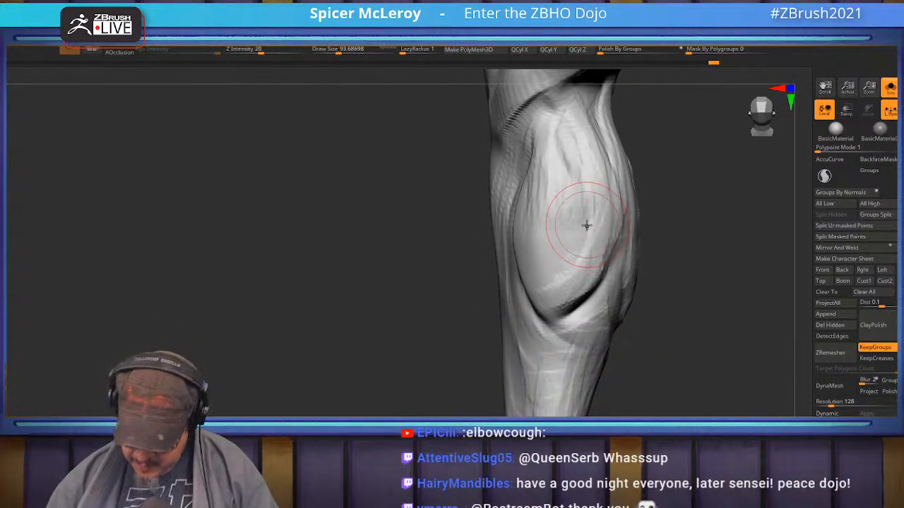
Shape the lower ends of both calf heads from behind, where they meet the Achilles tendon.
right_drag(586, 225, 625, 260)
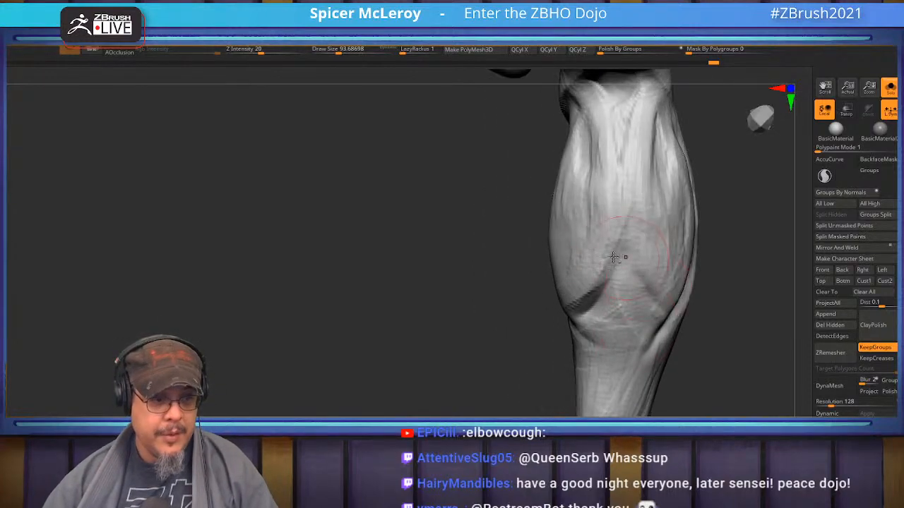
mouse_move(598, 309)
mouse_down()
mouse_move(646, 308)
mouse_move(590, 320)
mouse_move(639, 329)
mouse_move(599, 330)
mouse_up()
mouse_move(696, 294)
right_down()
mouse_move(731, 289)
mouse_move(722, 305)
right_up()
drag(644, 260, 660, 310)
drag(638, 276, 668, 315)
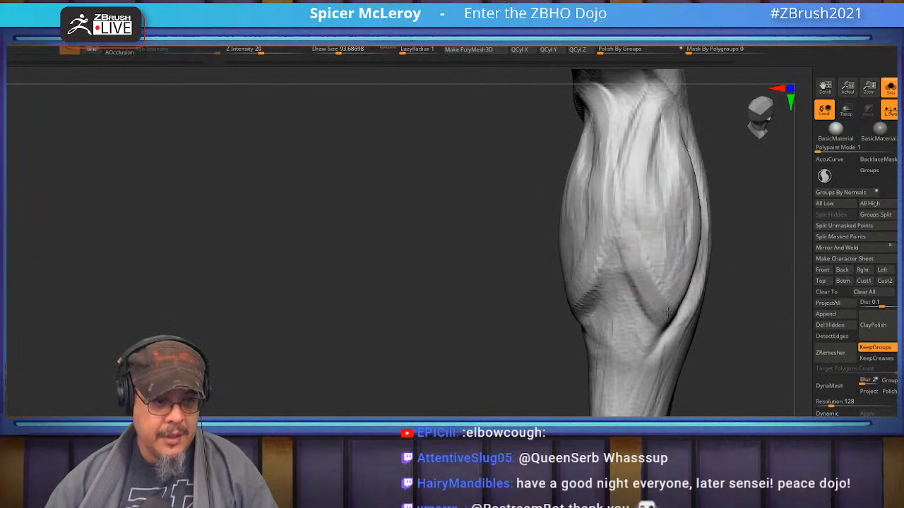
Build up and soften the long muscle edge running down the outer side of the calf.
right_drag(461, 346, 644, 272)
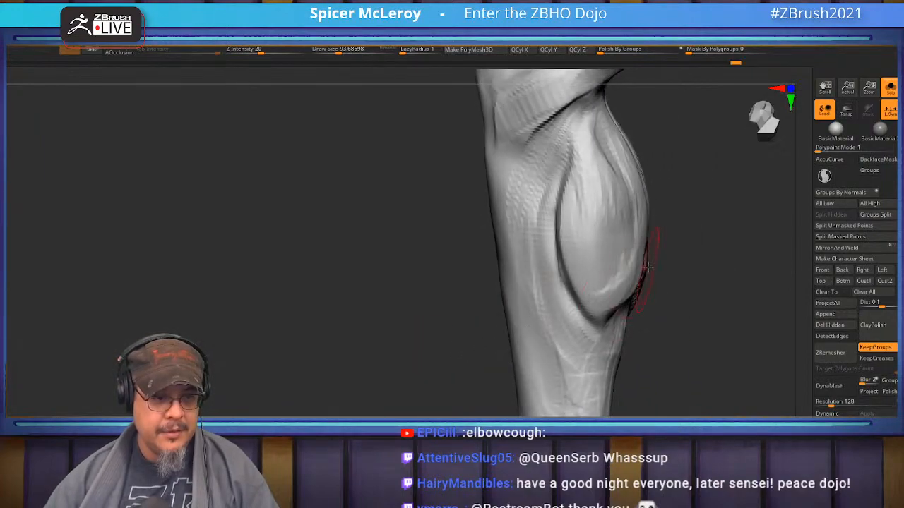
right_drag(615, 319, 606, 305)
right_drag(614, 389, 653, 335)
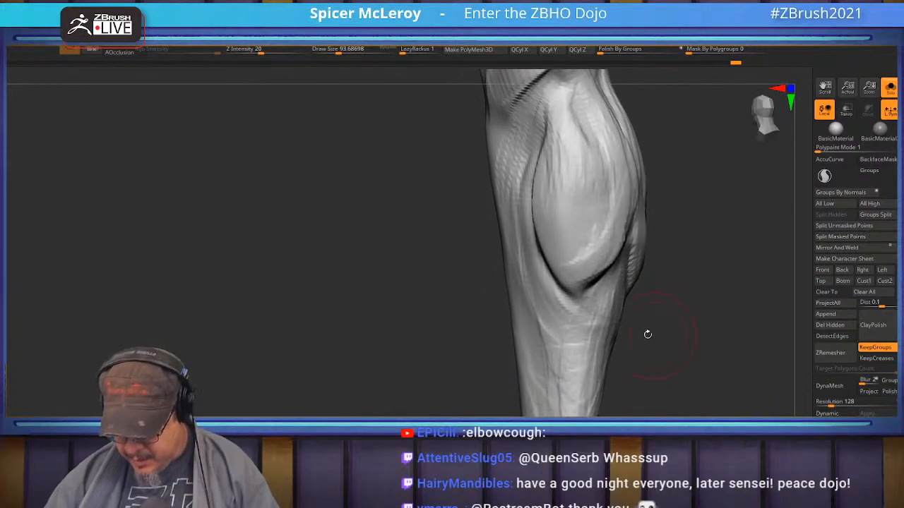
mouse_move(664, 226)
right_down()
mouse_move(654, 290)
mouse_move(422, 279)
mouse_move(438, 276)
right_up()
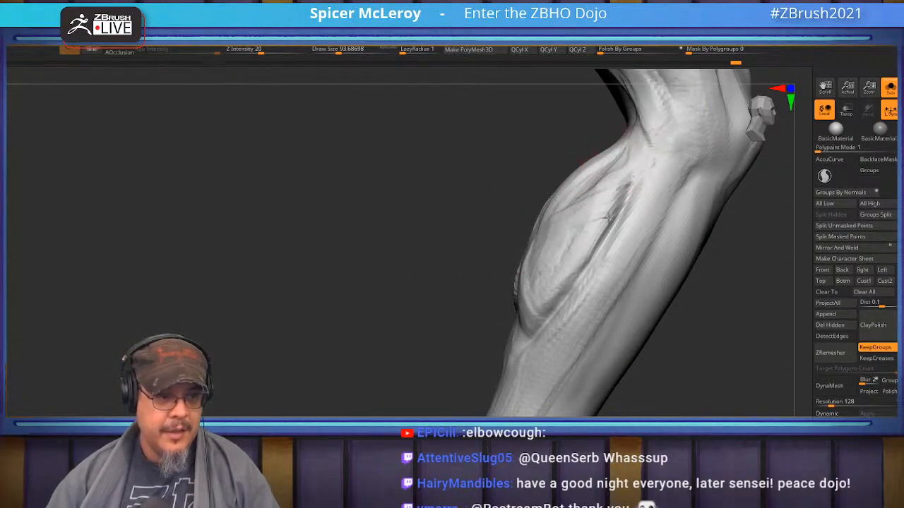
mouse_move(590, 249)
mouse_down()
mouse_move(586, 242)
mouse_move(579, 269)
mouse_move(585, 258)
mouse_move(553, 306)
mouse_up()
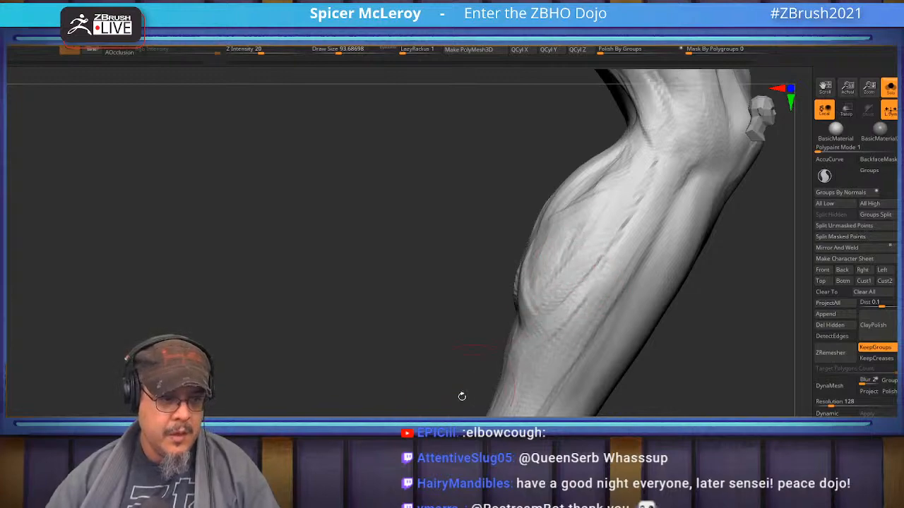
drag(472, 387, 452, 271)
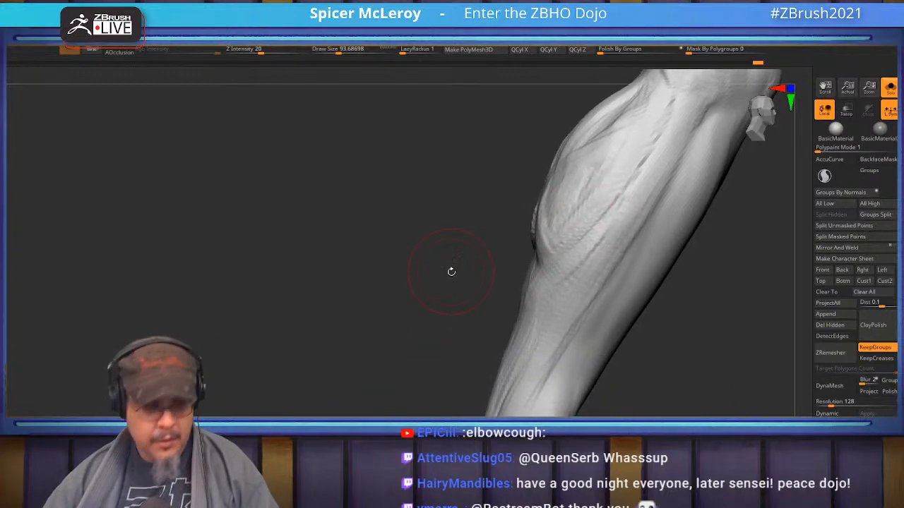
drag(491, 325, 466, 299)
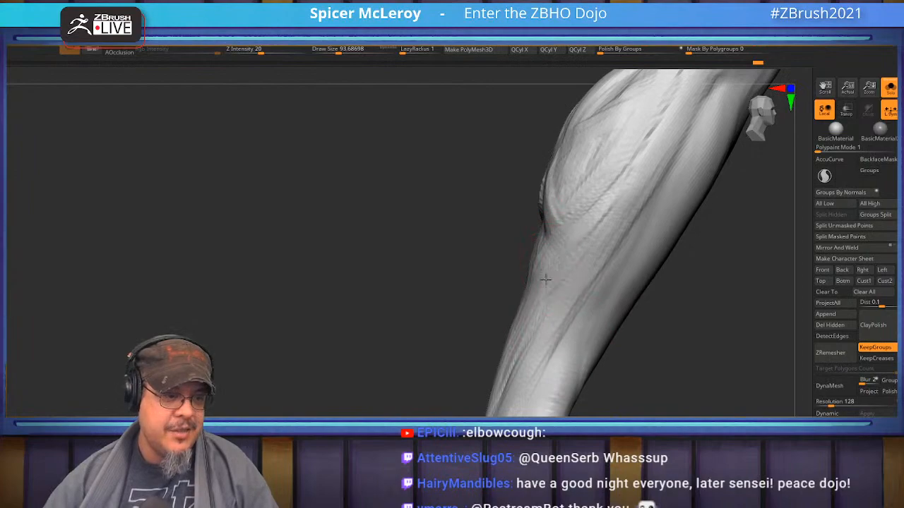
Sculpt the lower leg and Achilles tendon toward the ankle with long clay strokes on the outer and inner sides.
mouse_move(489, 375)
mouse_down()
mouse_move(471, 317)
mouse_move(511, 300)
mouse_up()
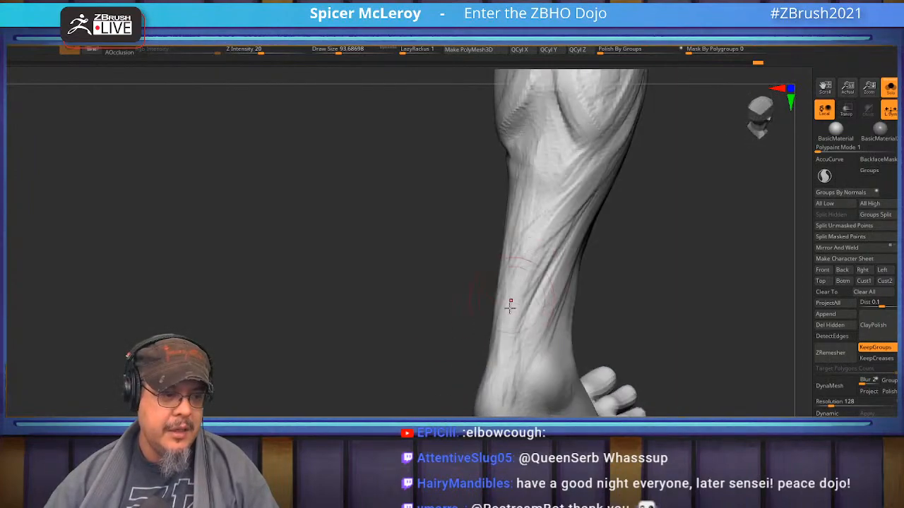
mouse_move(625, 266)
alt+mouse_down()
mouse_move(586, 327)
mouse_move(545, 310)
alt+mouse_up()
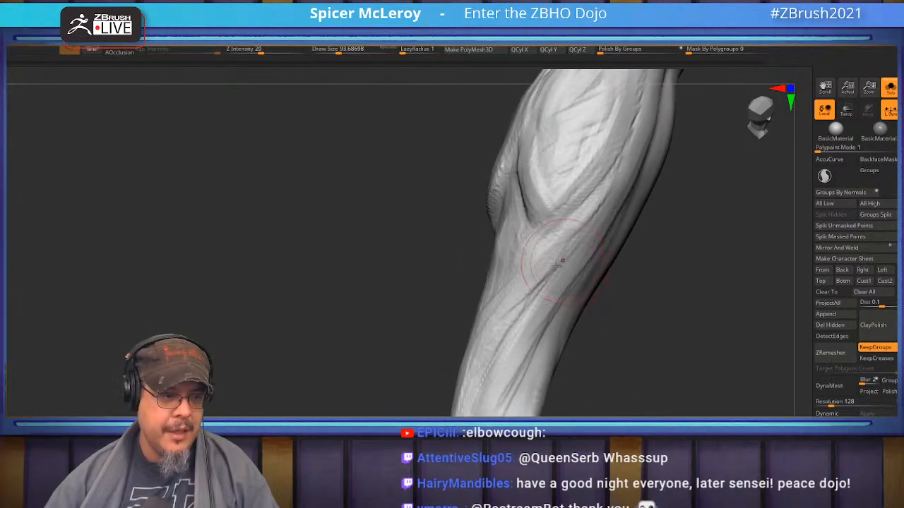
drag(500, 362, 489, 415)
drag(622, 296, 667, 326)
drag(512, 369, 502, 333)
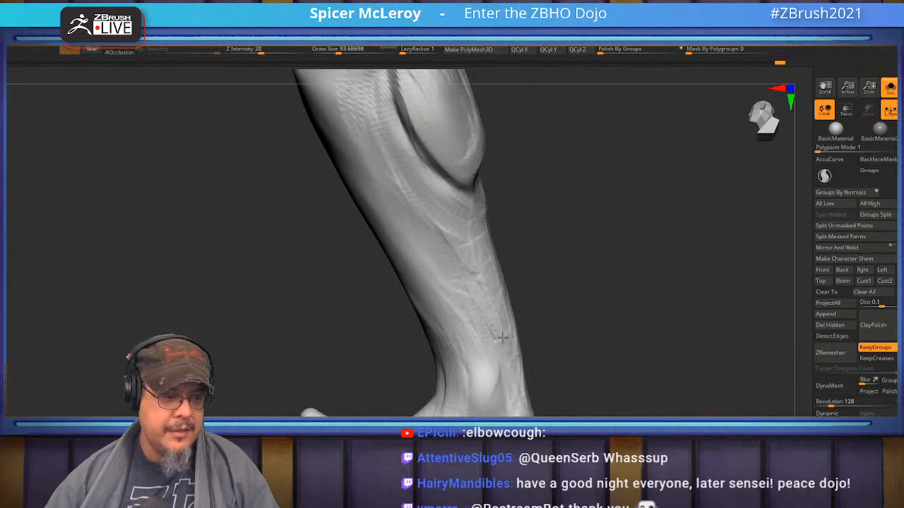
mouse_move(540, 367)
mouse_down()
mouse_move(530, 385)
mouse_move(605, 353)
mouse_move(565, 318)
mouse_up()
mouse_move(474, 223)
mouse_down()
mouse_move(416, 205)
mouse_move(423, 268)
mouse_move(468, 361)
mouse_up()
mouse_move(562, 347)
mouse_down()
mouse_move(510, 238)
mouse_move(487, 268)
mouse_up()
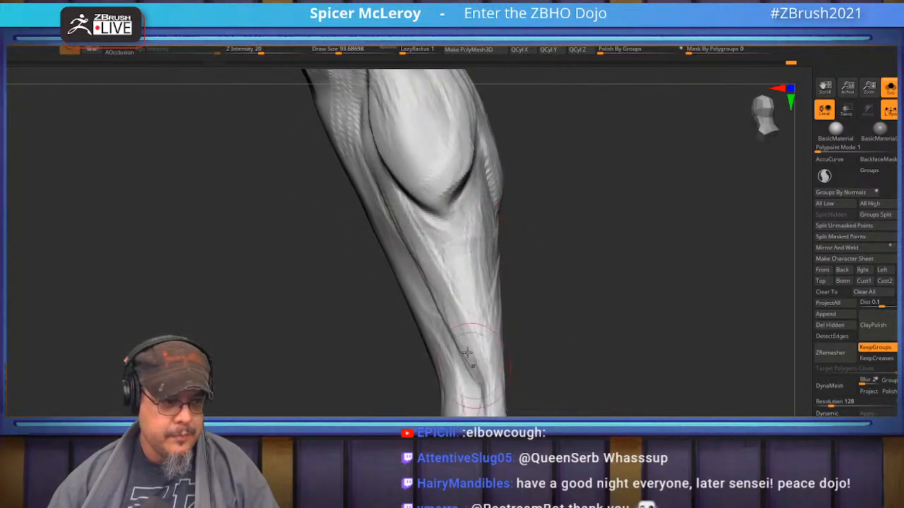
Examine the whole rear leg from several sides, followed by the abdomen, hips and thighs from the front.
mouse_move(555, 267)
mouse_down()
mouse_move(555, 280)
mouse_move(502, 303)
mouse_up()
key(f)
mouse_move(587, 256)
mouse_down()
mouse_move(565, 246)
mouse_move(561, 319)
mouse_move(530, 243)
mouse_move(579, 372)
mouse_move(551, 344)
mouse_move(558, 261)
mouse_move(584, 301)
mouse_move(620, 308)
mouse_move(615, 358)
mouse_up()
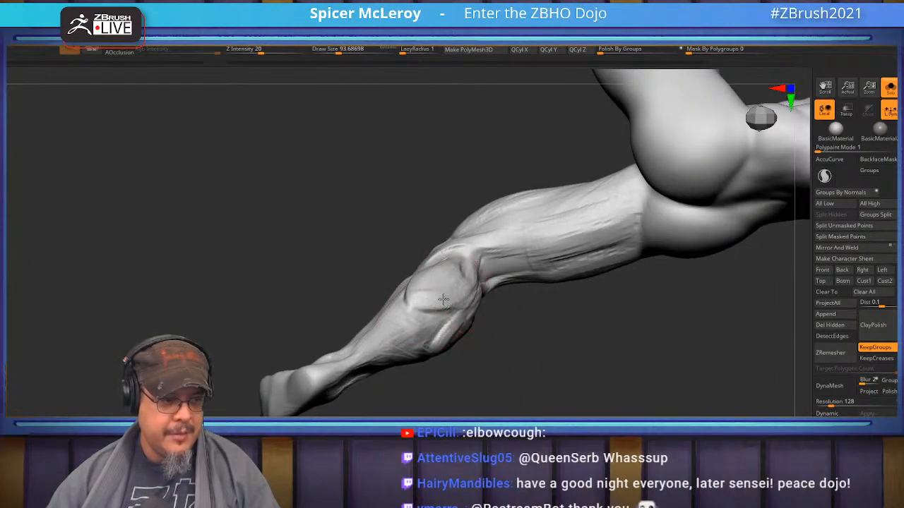
mouse_move(411, 303)
mouse_down()
mouse_move(374, 317)
mouse_move(490, 281)
mouse_move(413, 299)
mouse_up()
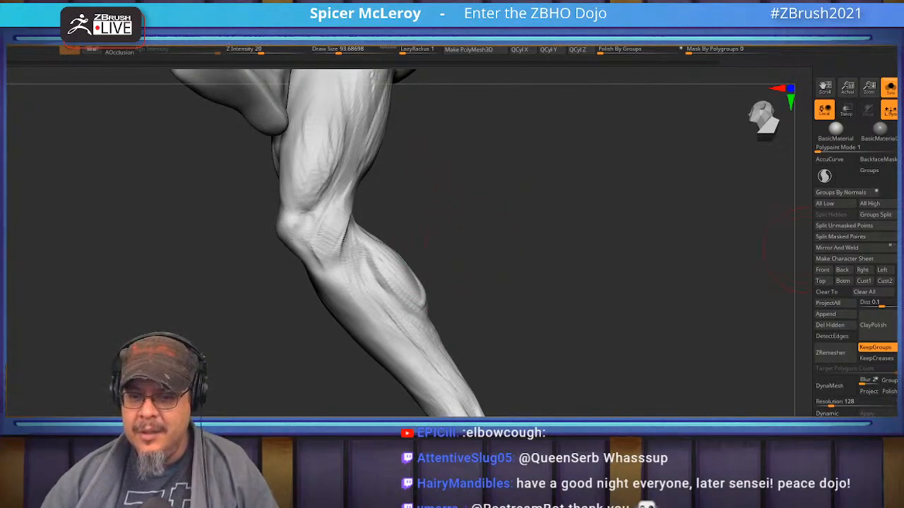
drag(567, 253, 509, 424)
drag(711, 231, 653, 231)
drag(734, 204, 783, 273)
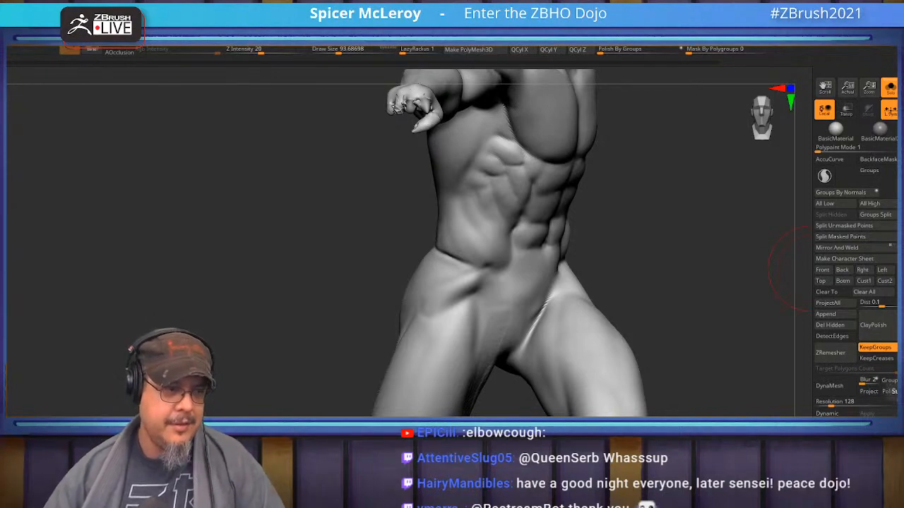
drag(684, 274, 616, 280)
Sculpt the rear leg's buttock and its lower fold with diagonal clay strokes toward the outer thigh at draw size about 145.
mouse_move(459, 320)
alt+right_down()
mouse_move(459, 226)
mouse_move(470, 314)
alt+right_up()
alt+right_drag(466, 361, 565, 311)
mouse_move(423, 282)
alt+right_down()
mouse_move(492, 319)
mouse_move(480, 278)
mouse_move(484, 292)
mouse_move(452, 262)
mouse_move(473, 287)
mouse_move(461, 292)
mouse_move(457, 325)
alt+right_up()
key(s)
drag(458, 325, 464, 324)
drag(504, 372, 539, 388)
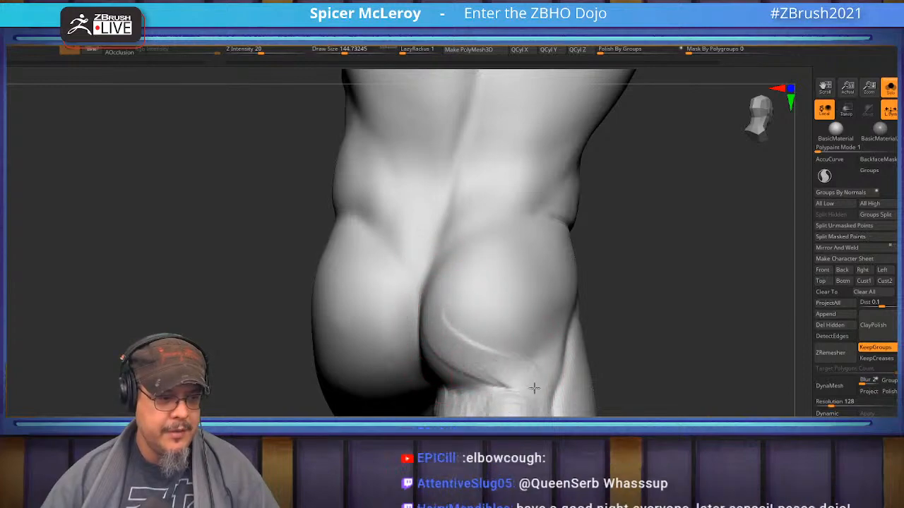
mouse_move(526, 368)
right_down()
mouse_move(494, 212)
mouse_move(403, 266)
right_up()
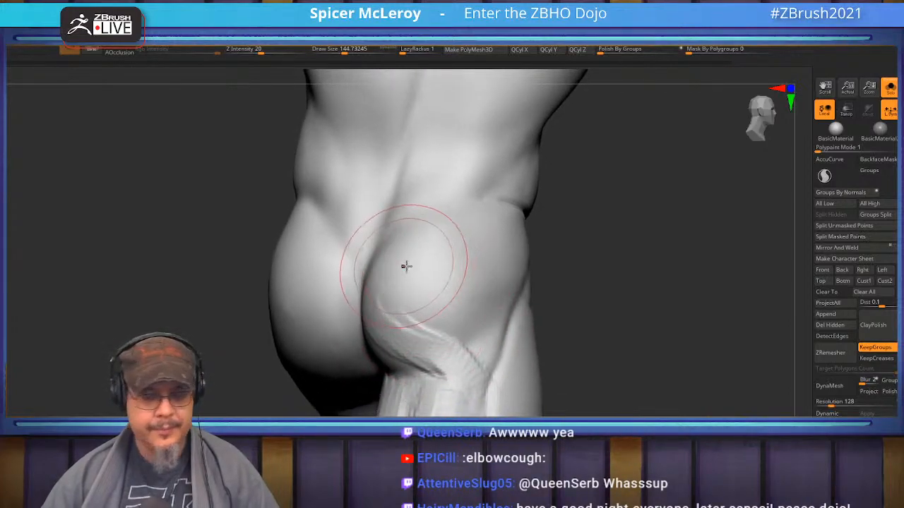
drag(377, 269, 427, 324)
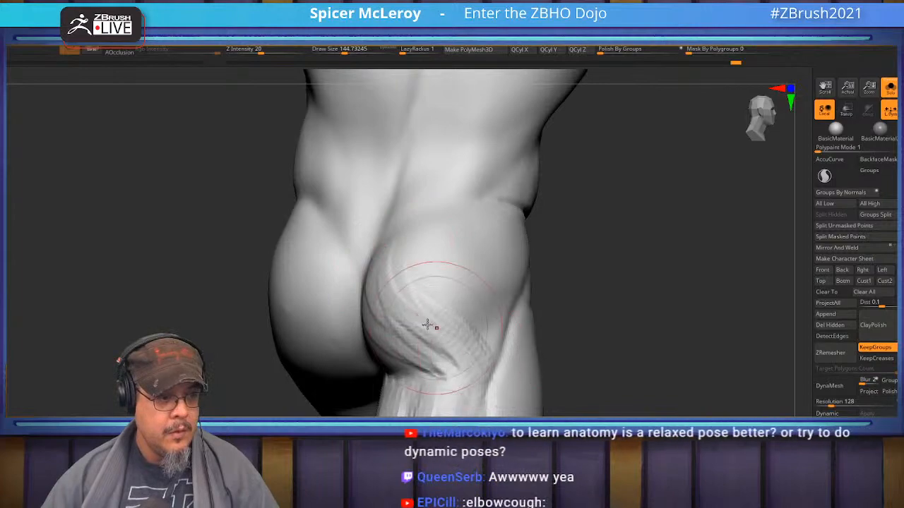
Build up the side of the hip below the pelvic crest with clay strokes at draw size about 124.
mouse_move(594, 291)
right_down()
mouse_move(472, 236)
mouse_move(476, 269)
mouse_move(448, 257)
mouse_move(455, 267)
right_up()
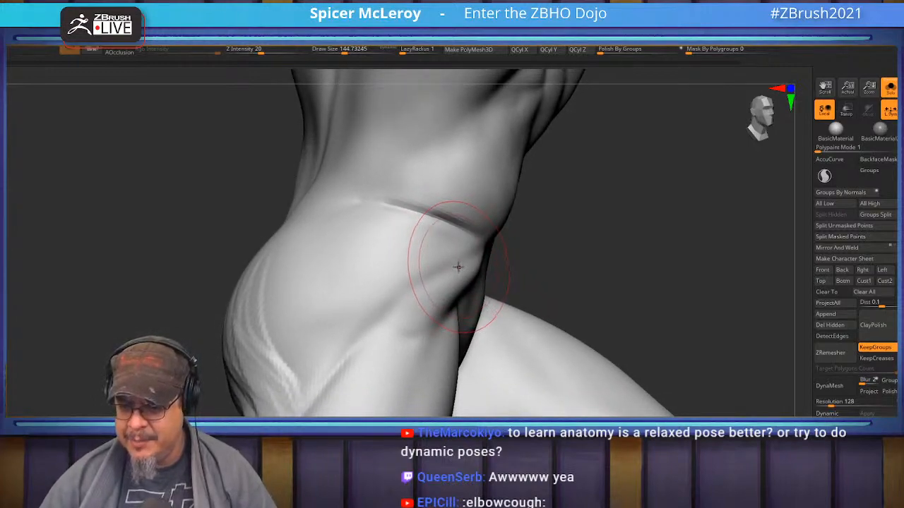
key(s)
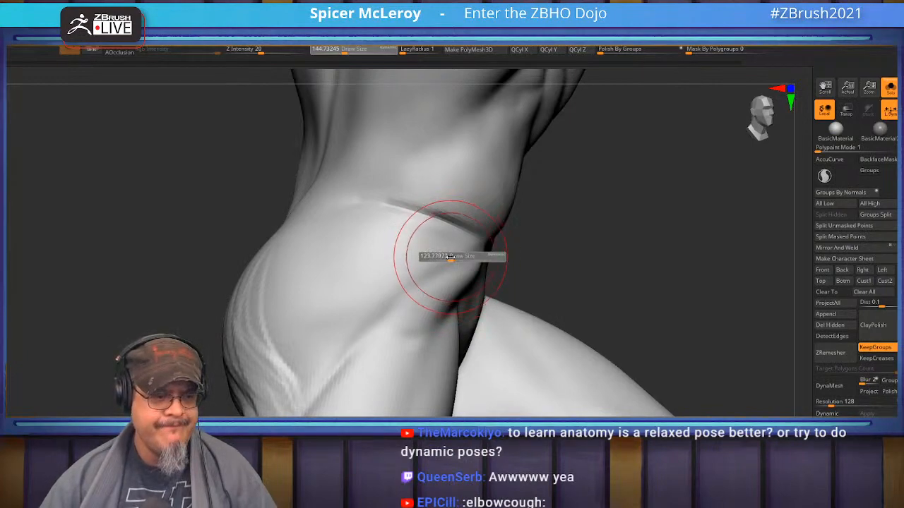
right_drag(594, 242, 450, 252)
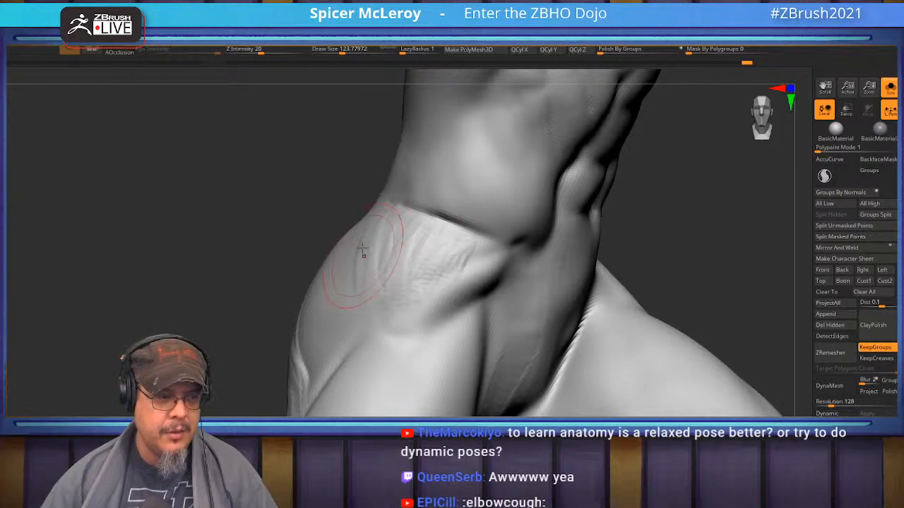
mouse_move(370, 278)
right_down()
mouse_move(426, 262)
mouse_move(526, 286)
right_up()
Define the pelvic crest's back edge and carve the division between the buttock and side hip muscle with DamStandard.
key(b)
key(d)
key(s)
drag(382, 253, 306, 317)
drag(360, 266, 302, 313)
mouse_move(450, 221)
mouse_down()
mouse_move(317, 303)
mouse_move(333, 269)
mouse_move(399, 223)
mouse_up()
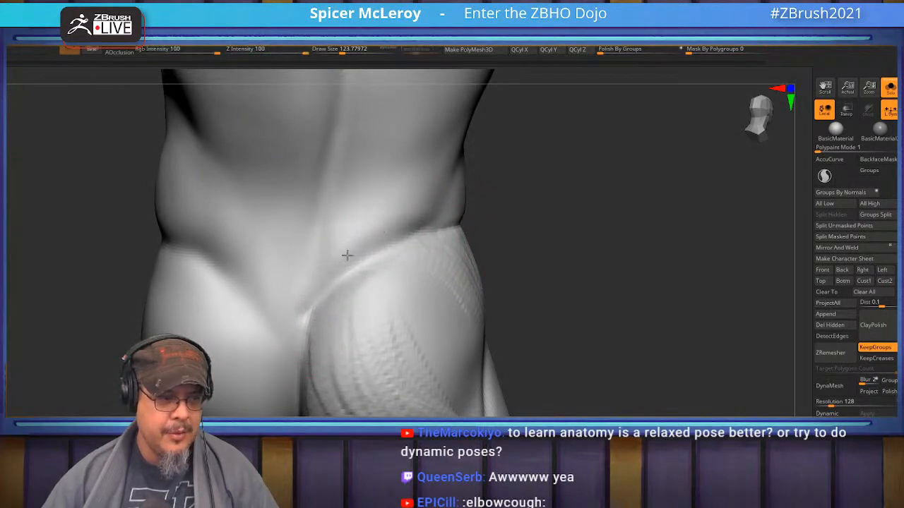
right_drag(327, 280, 442, 262)
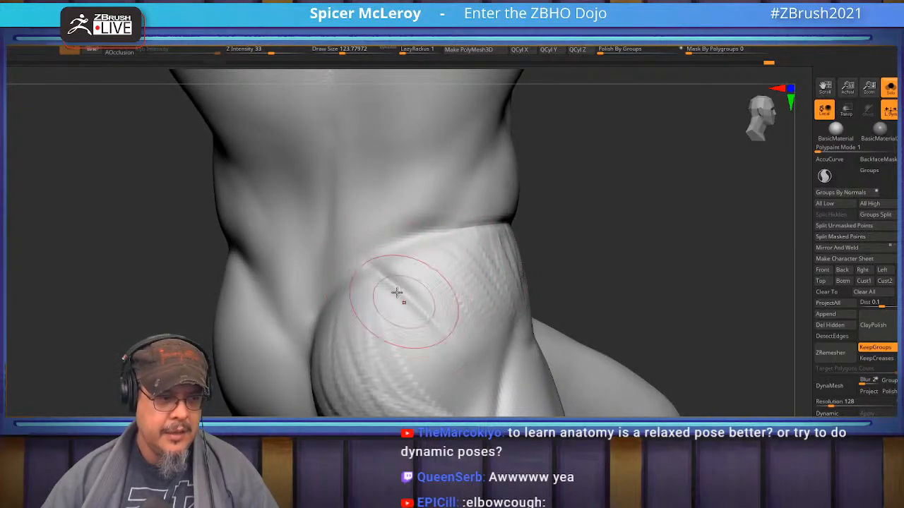
mouse_move(599, 282)
right_down()
mouse_move(624, 262)
mouse_move(554, 268)
right_up()
Build up the side hip muscle down to the hollow above the outer thigh with clay strokes at draw size about 177.
key(s)
drag(424, 277, 473, 345)
mouse_move(440, 281)
mouse_down()
mouse_move(482, 309)
mouse_move(498, 335)
mouse_up()
mouse_move(500, 259)
mouse_down()
mouse_move(520, 321)
mouse_move(499, 314)
mouse_up()
mouse_move(646, 202)
right_down()
mouse_move(639, 197)
mouse_move(575, 228)
right_up()
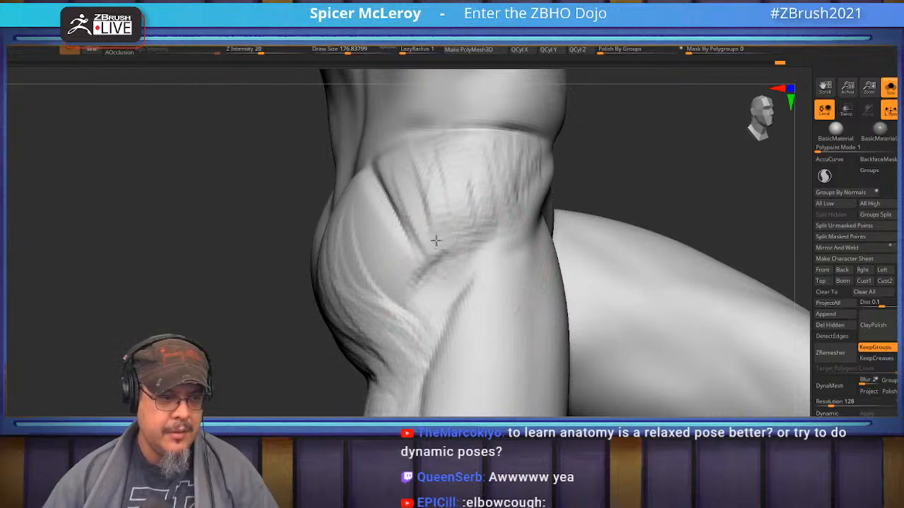
drag(442, 300, 451, 242)
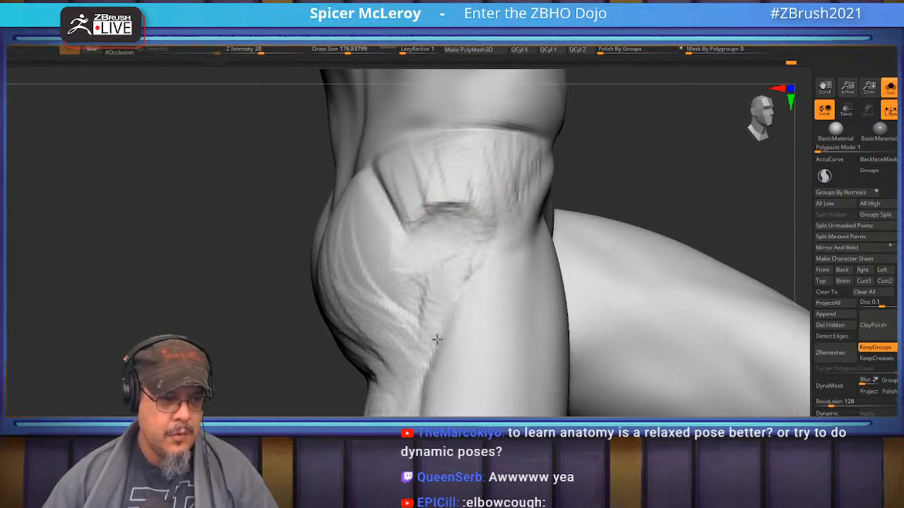
Fill out the upper outer thigh and its transition into the hip with broad clay strokes.
mouse_move(508, 339)
mouse_down()
mouse_move(440, 395)
mouse_move(468, 258)
mouse_move(515, 332)
mouse_move(425, 416)
mouse_up()
mouse_move(474, 275)
mouse_down()
mouse_move(488, 299)
mouse_move(497, 287)
mouse_move(522, 377)
mouse_up()
mouse_move(514, 228)
right_down()
mouse_move(531, 234)
mouse_move(460, 299)
mouse_move(471, 232)
right_up()
mouse_move(481, 215)
mouse_down()
mouse_move(468, 252)
mouse_move(474, 284)
mouse_move(466, 311)
mouse_up()
mouse_move(494, 190)
alt+right_down()
mouse_move(424, 293)
mouse_move(454, 284)
mouse_move(442, 311)
alt+right_up()
mouse_move(377, 294)
mouse_down()
mouse_move(384, 321)
mouse_move(405, 281)
mouse_up()
Sculpt diagonal muscle fibers across the buttock toward the outer thigh with clay strokes at draw size about 177.
mouse_move(420, 293)
right_down()
mouse_move(444, 304)
mouse_move(349, 232)
right_up()
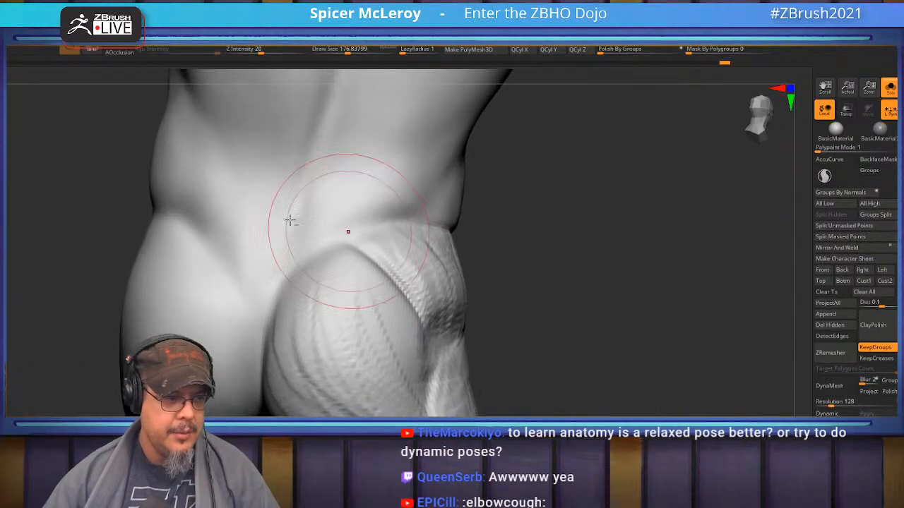
drag(365, 339, 392, 387)
drag(308, 297, 378, 407)
drag(295, 323, 346, 413)
drag(283, 371, 332, 418)
mouse_move(366, 438)
alt+right_down()
mouse_move(311, 300)
mouse_move(343, 309)
alt+right_up()
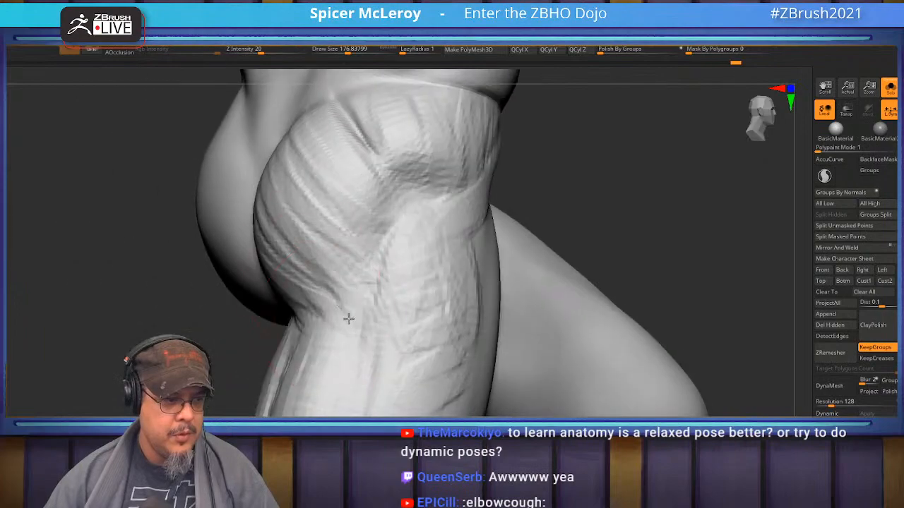
Sculpt and blend the front side of the hip between the pelvic crest and the upper thigh.
alt+right_drag(358, 266, 360, 360)
right_drag(395, 268, 287, 265)
mouse_move(287, 265)
mouse_down()
mouse_move(309, 260)
mouse_move(309, 281)
mouse_up()
mouse_move(294, 204)
mouse_down()
mouse_move(301, 226)
mouse_move(341, 246)
mouse_up()
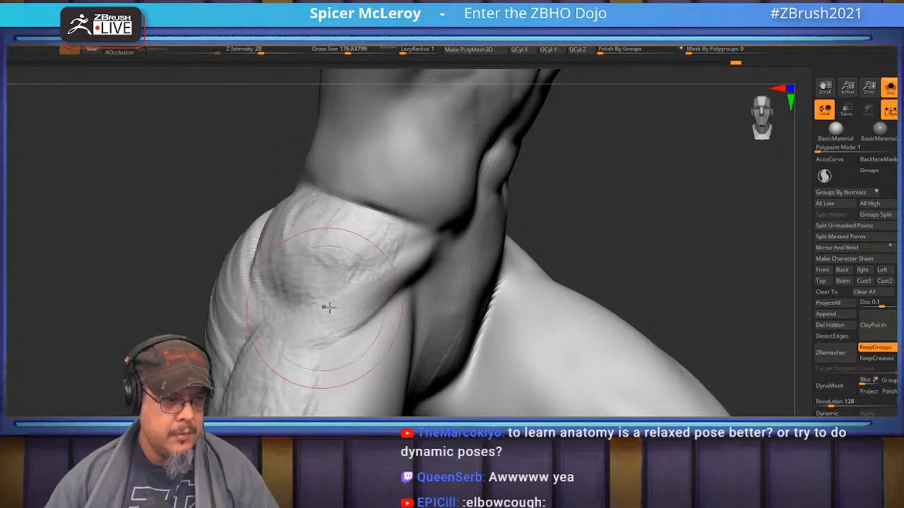
Carve the crease where the trapezius meets the outstretched arm's shoulder with the Dam Standard brush at draw size about 90.
key(f)
mouse_move(601, 238)
right_down()
mouse_move(526, 238)
mouse_move(596, 238)
right_up()
mouse_move(527, 271)
alt+right_down()
mouse_move(587, 273)
mouse_move(594, 304)
mouse_move(627, 339)
mouse_move(521, 353)
mouse_move(527, 397)
mouse_move(542, 398)
mouse_move(519, 401)
alt+right_up()
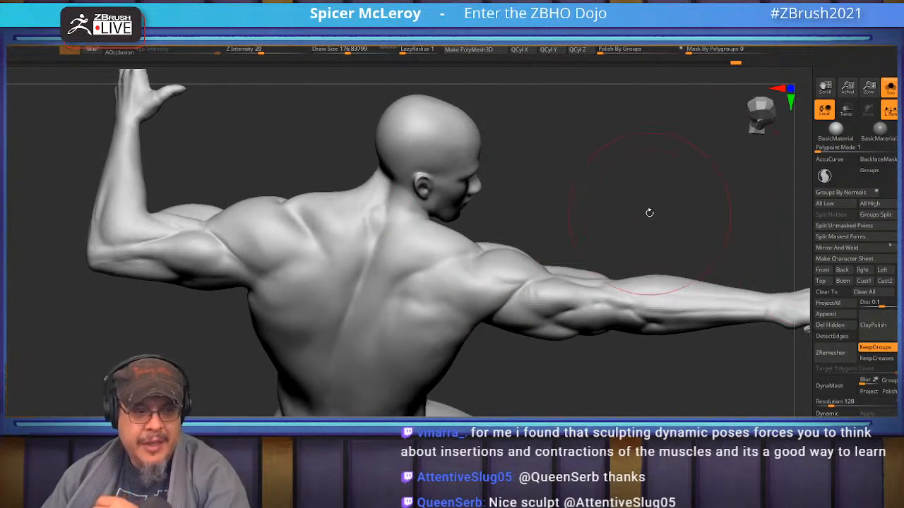
drag(648, 210, 667, 201)
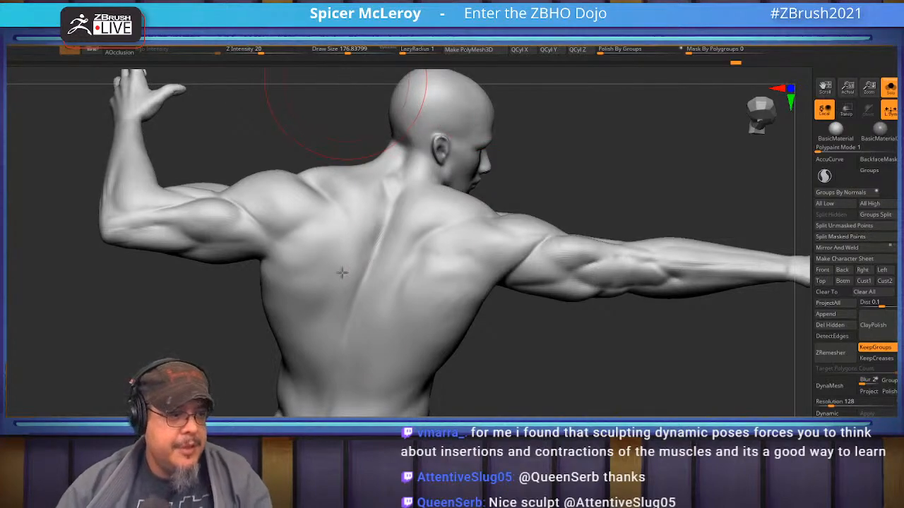
mouse_move(346, 77)
mouse_down()
mouse_move(447, 345)
mouse_move(500, 296)
mouse_up()
right_drag(501, 296, 515, 336)
key(s)
mouse_move(516, 319)
mouse_down()
mouse_move(507, 319)
mouse_move(520, 323)
mouse_move(501, 341)
mouse_up()
mouse_move(502, 341)
right_down()
mouse_move(520, 305)
mouse_move(583, 277)
mouse_move(569, 288)
right_up()
key(b)
key(d)
key(s)
drag(570, 262, 564, 286)
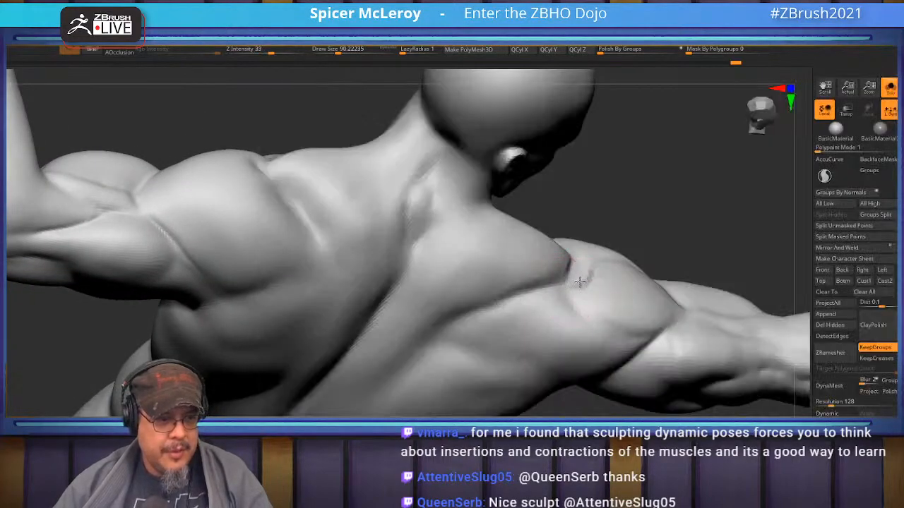
Carve the spine and inner border of the shoulder blade on the outstretched arm's side.
right_drag(515, 298, 485, 275)
mouse_move(474, 247)
right_down()
mouse_move(502, 230)
mouse_move(570, 242)
right_up()
mouse_move(490, 241)
mouse_down()
mouse_move(472, 247)
mouse_move(419, 333)
mouse_up()
drag(463, 259, 438, 305)
right_drag(467, 272, 565, 212)
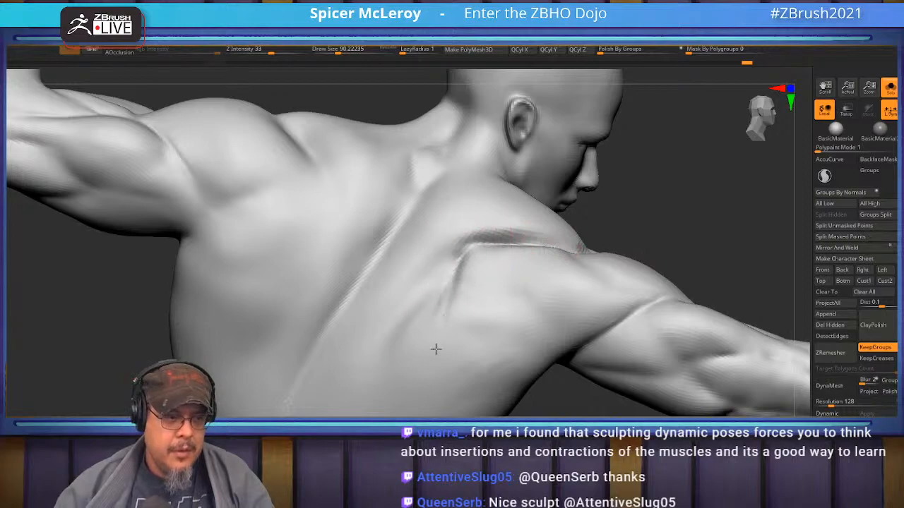
drag(457, 283, 448, 375)
drag(456, 304, 451, 377)
mouse_move(565, 399)
mouse_down()
mouse_move(505, 378)
mouse_move(554, 400)
mouse_up()
Build up the rear wall of the outstretched arm's armpit with Clay Buildup strokes at draw size about 90.
key(b)
key(c)
key(b)
mouse_move(485, 369)
right_down()
mouse_move(494, 311)
mouse_move(484, 264)
mouse_move(512, 284)
right_up()
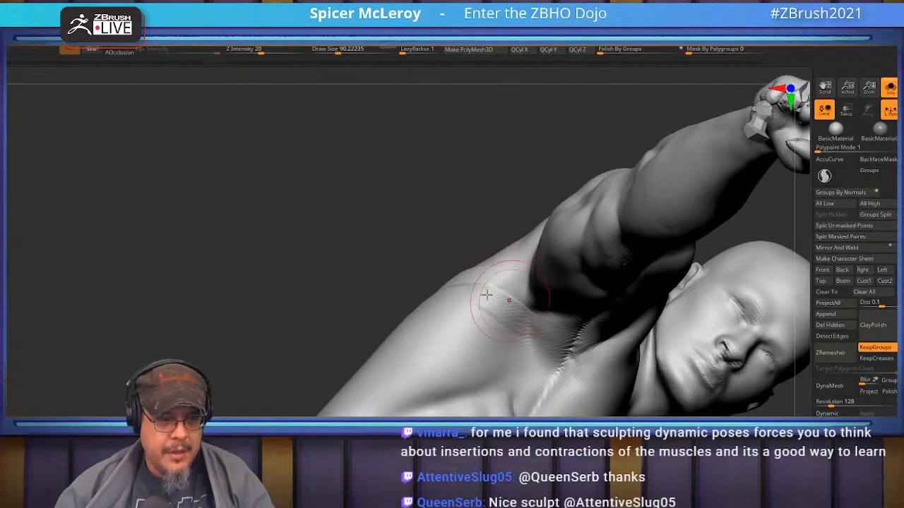
right_drag(531, 324, 483, 283)
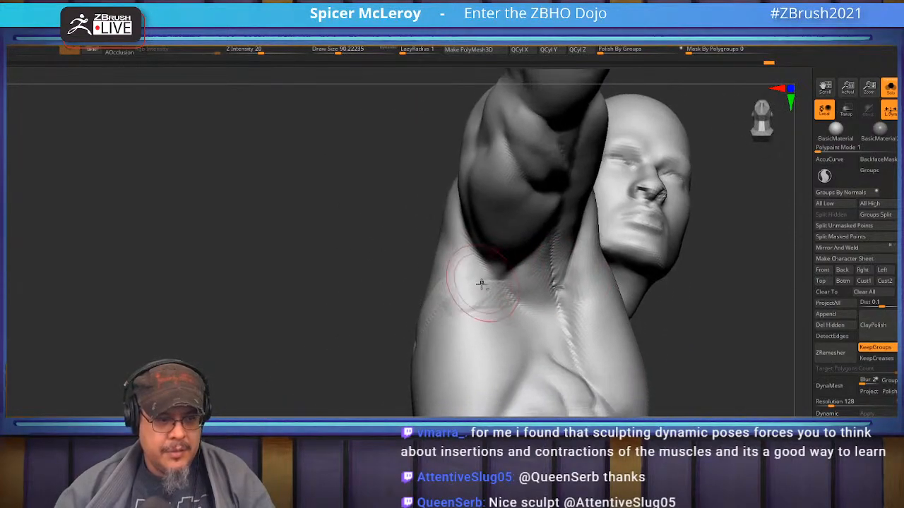
key(ctrl+z)
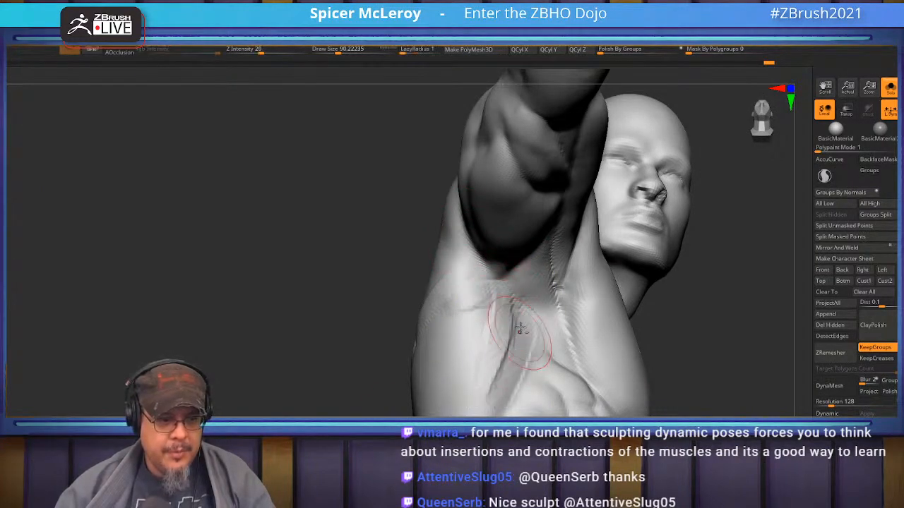
mouse_move(514, 310)
right_down()
mouse_move(494, 305)
mouse_move(510, 264)
right_up()
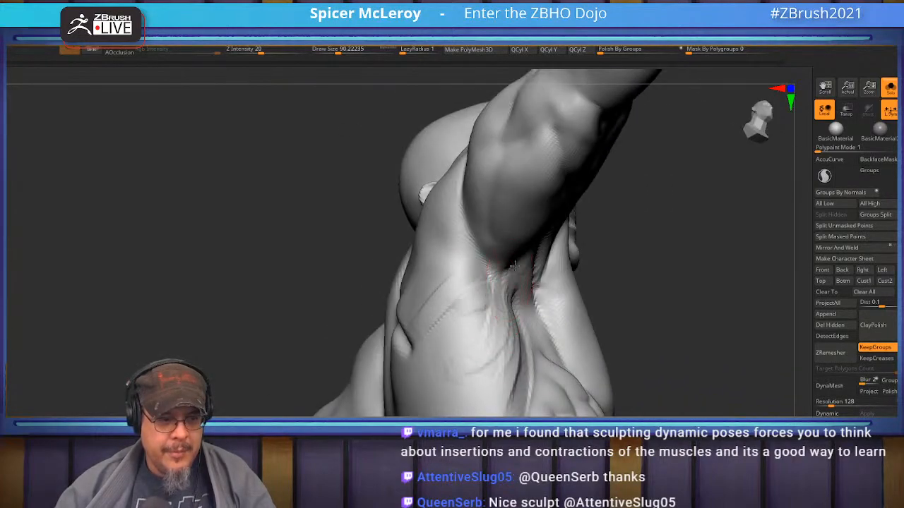
Sculpt the muscle bands running from the shoulder blade's lower outer edge up into the armpit.
right_drag(648, 288, 424, 367)
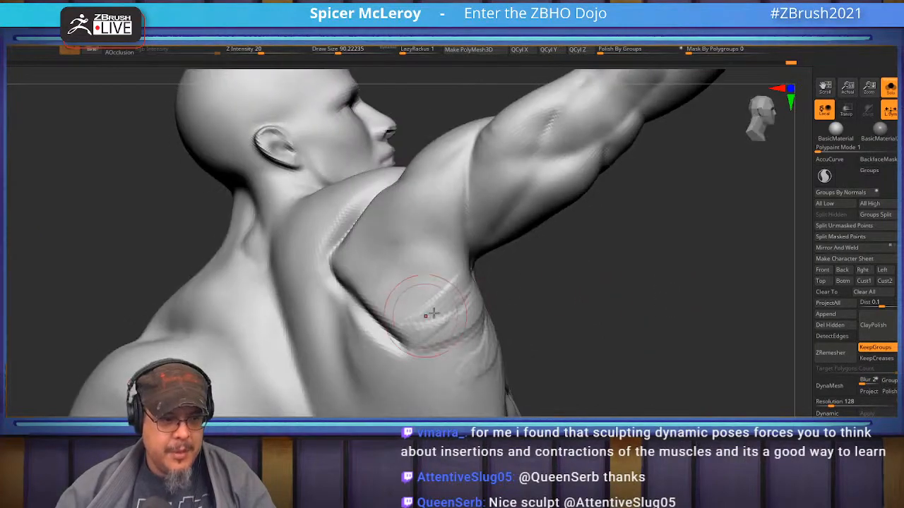
right_drag(464, 290, 494, 269)
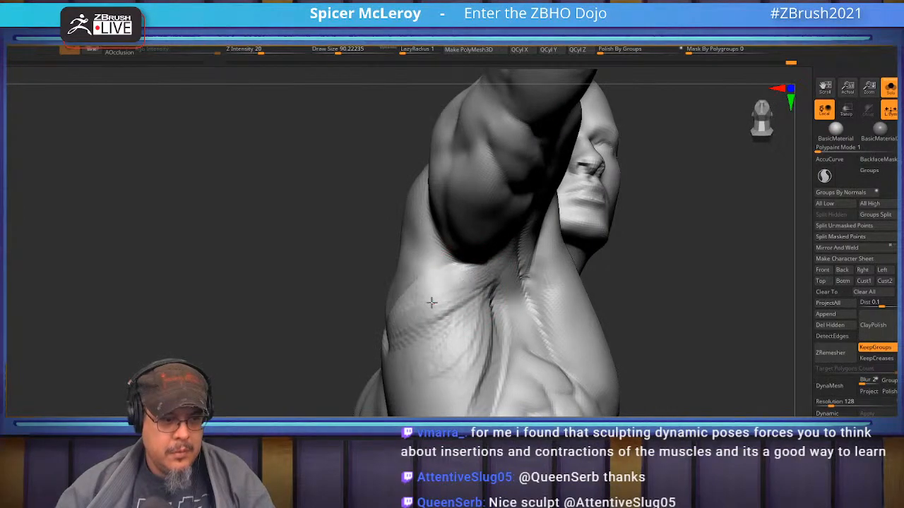
drag(637, 266, 677, 275)
drag(410, 310, 474, 268)
drag(664, 277, 583, 286)
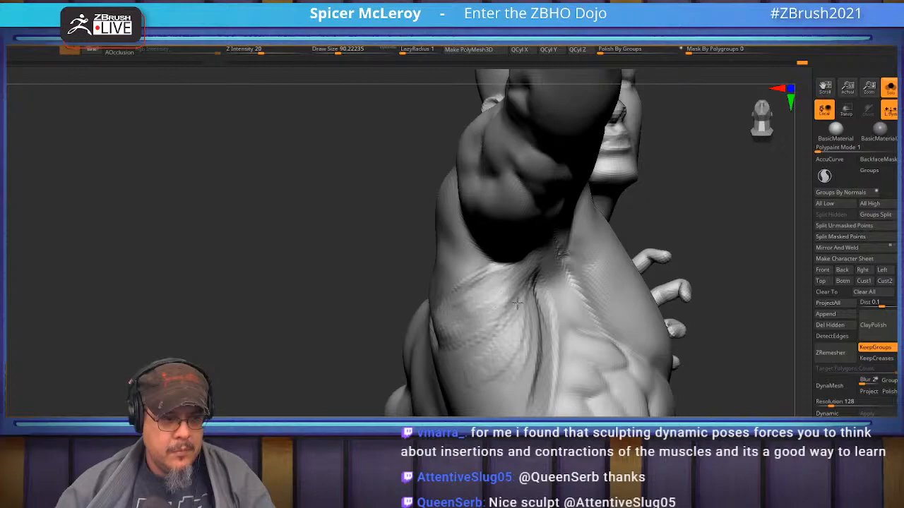
drag(775, 237, 790, 236)
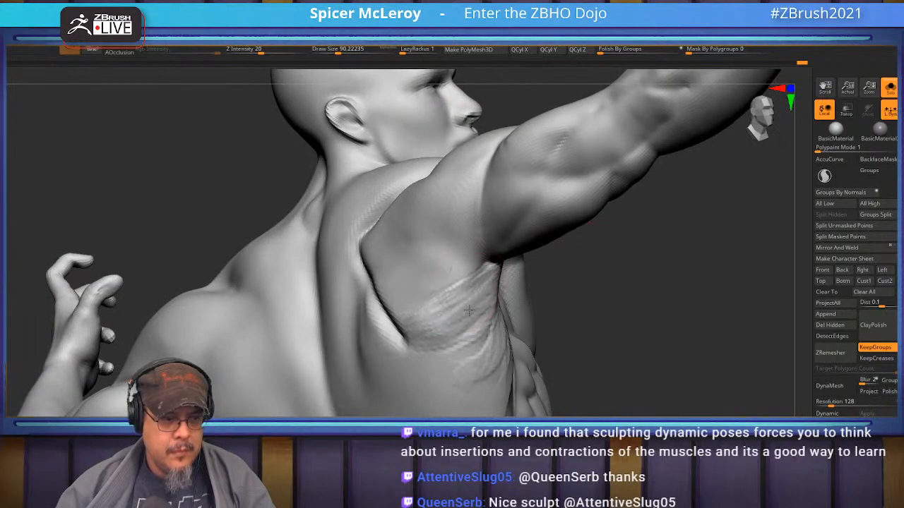
drag(622, 282, 537, 282)
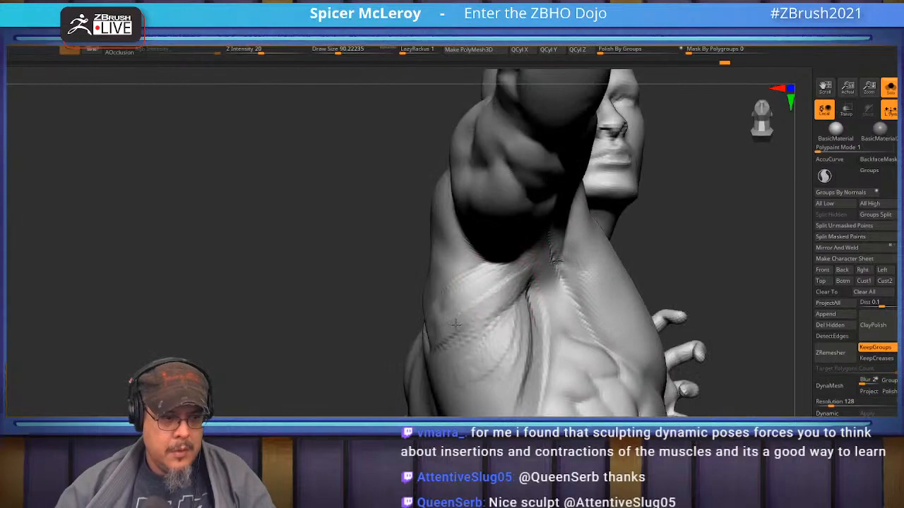
mouse_move(689, 271)
mouse_down()
mouse_move(635, 312)
mouse_move(636, 327)
mouse_move(661, 326)
mouse_up()
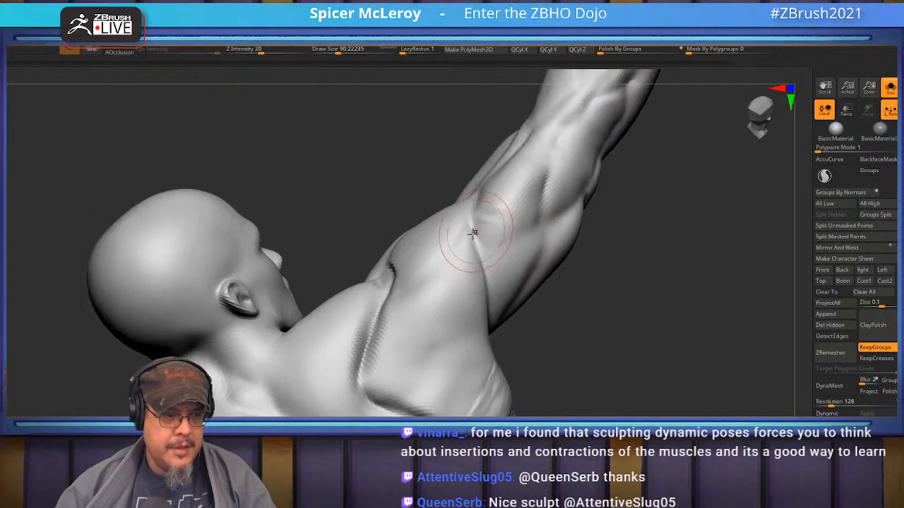
drag(553, 317, 526, 318)
mouse_move(486, 374)
mouse_down()
mouse_move(420, 307)
mouse_move(414, 406)
mouse_up()
key(ctrl+z)
drag(605, 333, 623, 345)
key(ctrl+z)
key(ctrl+z)
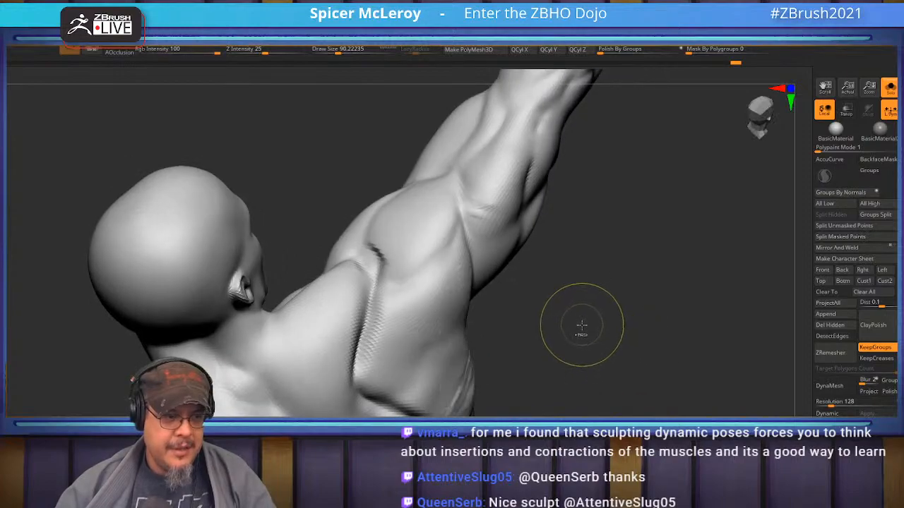
Define the triceps heads on the outstretched upper arm just below the deltoid with clay strokes.
mouse_move(582, 324)
mouse_down()
mouse_move(518, 255)
mouse_move(512, 322)
mouse_move(535, 318)
mouse_move(536, 283)
mouse_up()
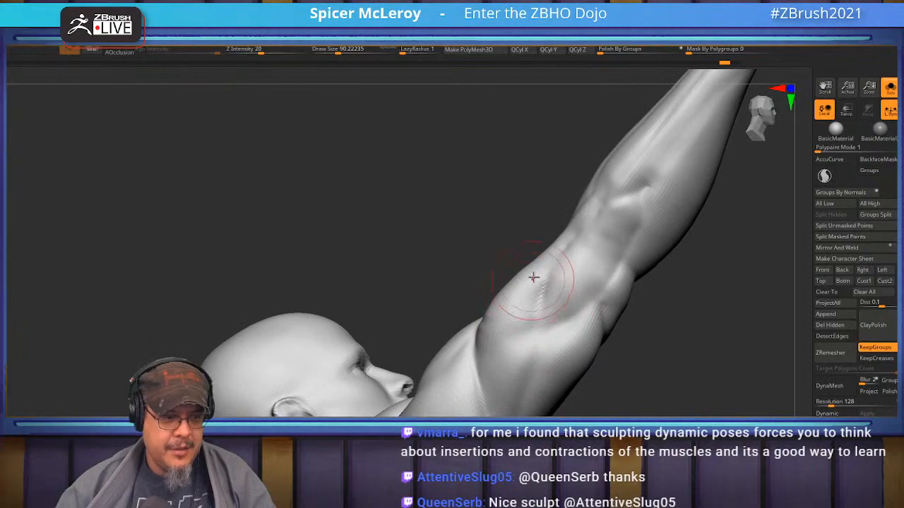
drag(505, 323, 528, 339)
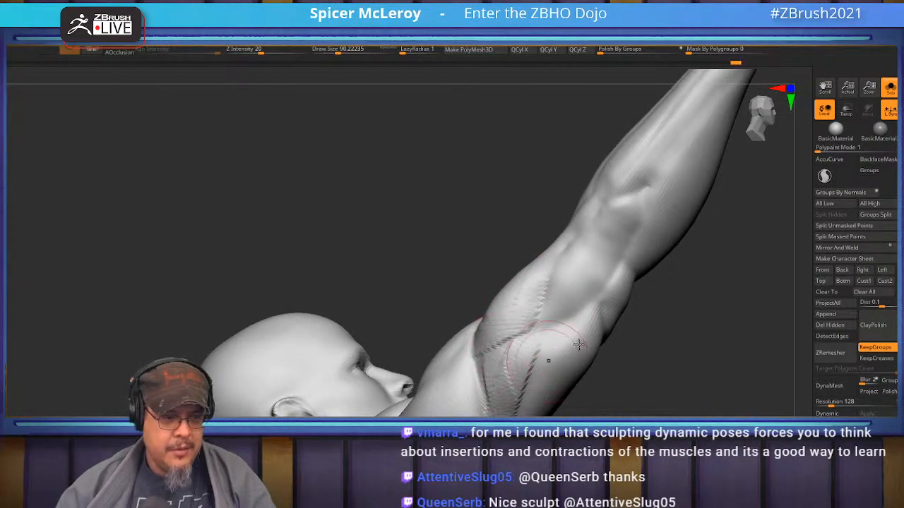
drag(592, 357, 668, 341)
mouse_move(460, 341)
mouse_down()
mouse_move(428, 369)
mouse_move(601, 202)
mouse_move(635, 383)
mouse_move(659, 408)
mouse_move(454, 355)
mouse_up()
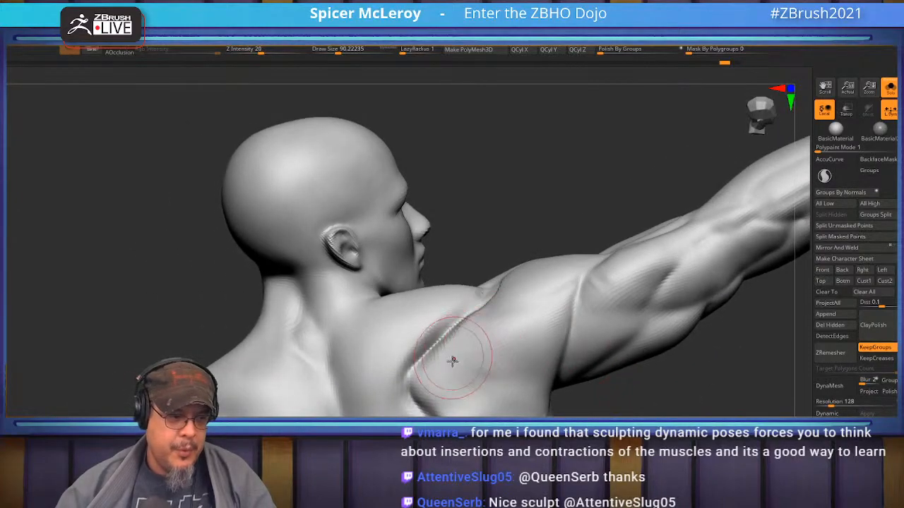
Outline the rear deltoid's lower edge and build up its mass from the shoulder blade spine to the upper arm.
key(b)
click(434, 383)
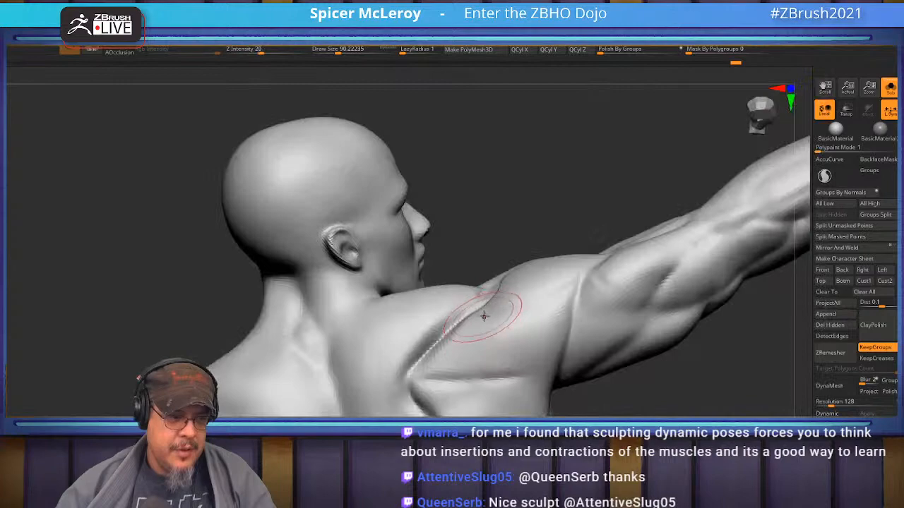
mouse_move(484, 316)
mouse_down()
mouse_move(495, 382)
mouse_move(573, 302)
mouse_up()
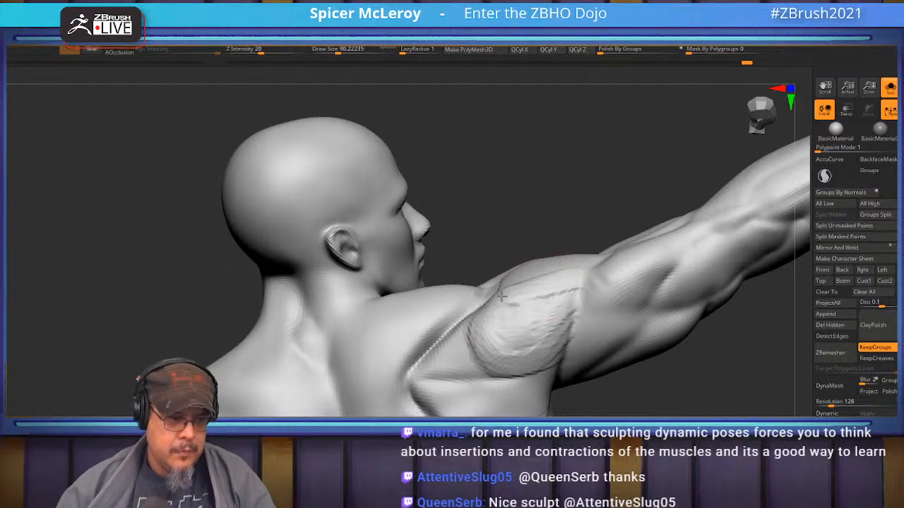
drag(586, 234, 553, 280)
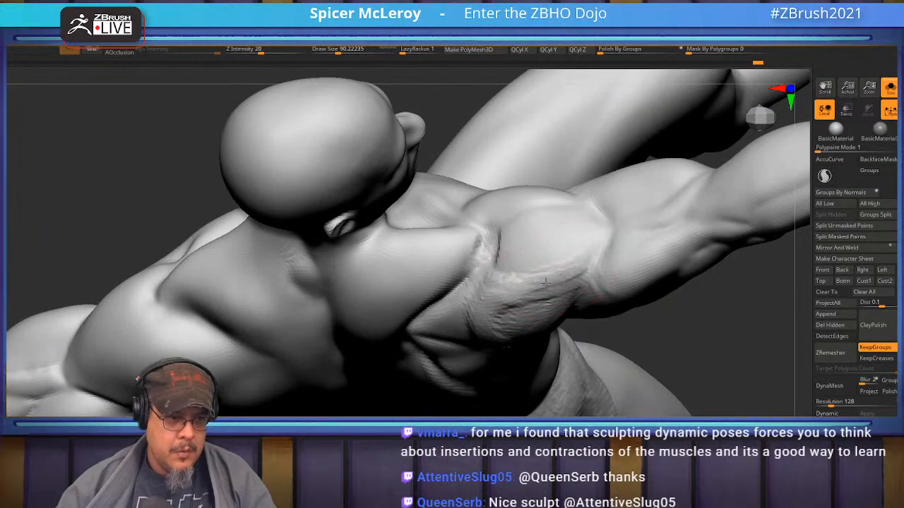
drag(503, 339, 478, 283)
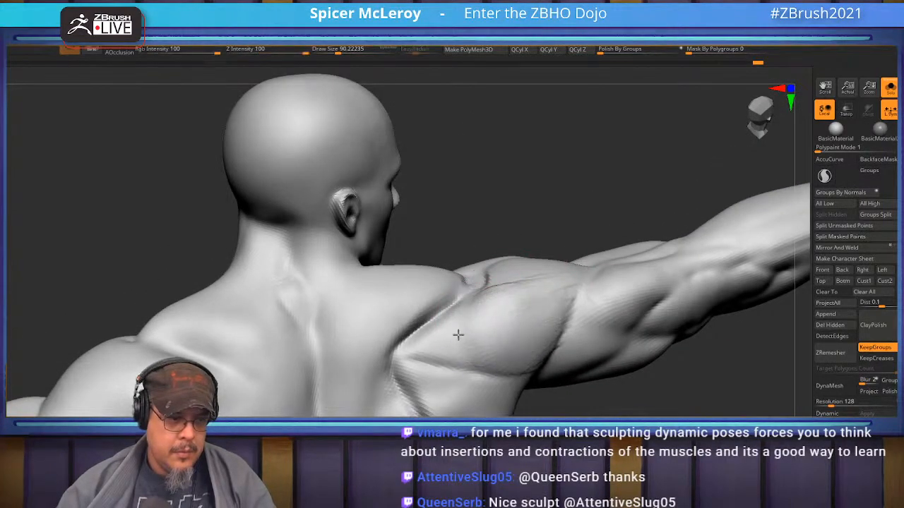
Sculpt the shoulder blade muscles with fibers converging beneath the rear deltoid toward the armpit.
mouse_move(400, 363)
mouse_down()
mouse_move(387, 259)
mouse_move(559, 264)
mouse_move(560, 247)
mouse_up()
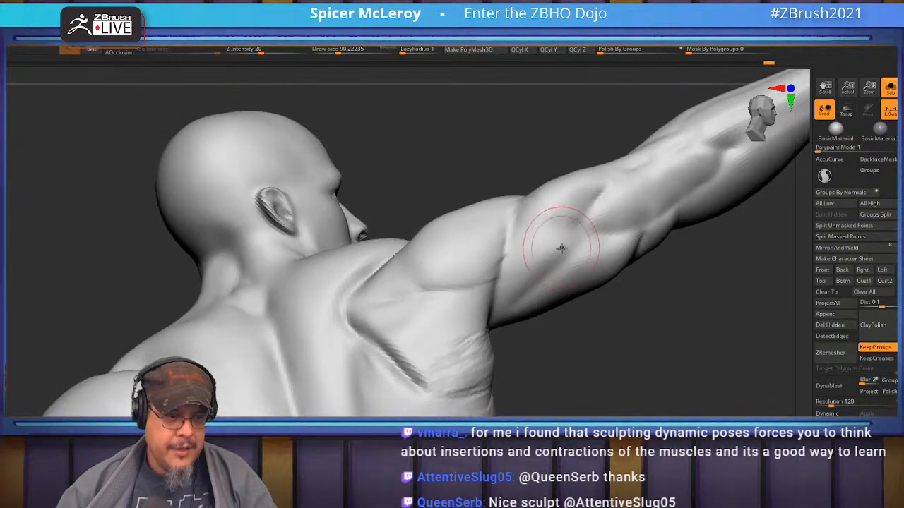
mouse_move(538, 312)
mouse_down()
mouse_move(523, 312)
mouse_move(540, 295)
mouse_move(549, 306)
mouse_up()
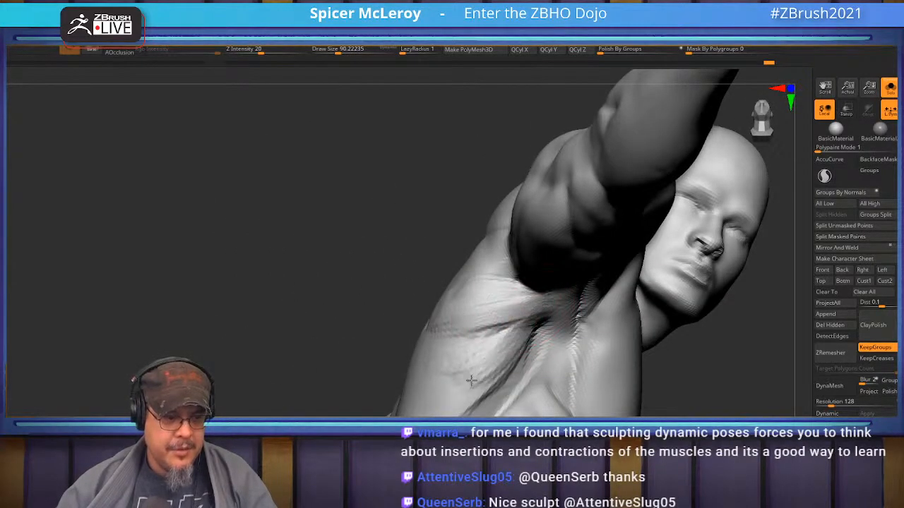
drag(510, 285, 495, 302)
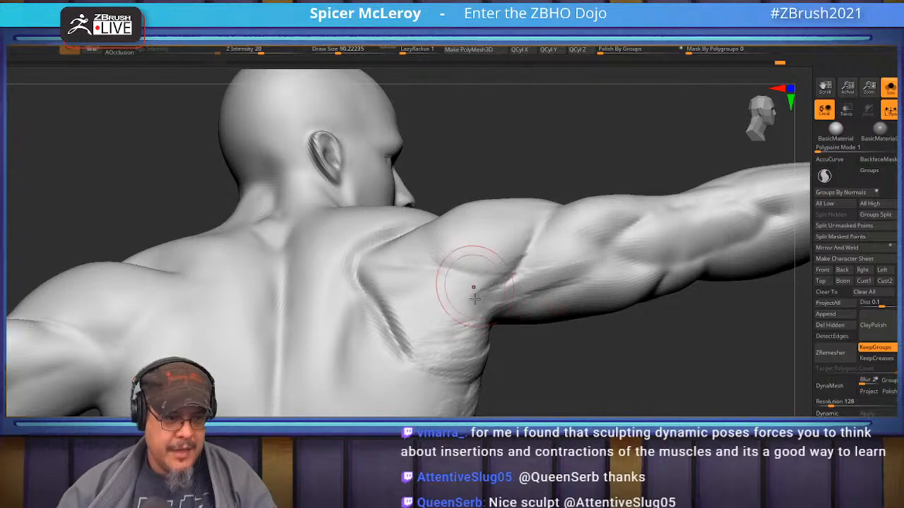
drag(519, 364, 458, 295)
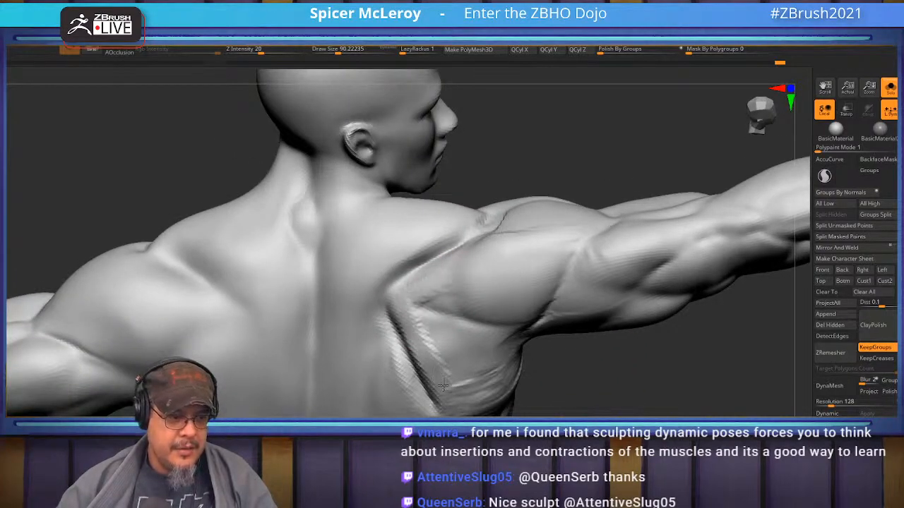
drag(437, 379, 457, 380)
mouse_move(583, 371)
mouse_down()
mouse_move(453, 380)
mouse_move(472, 360)
mouse_up()
drag(603, 393, 570, 369)
mouse_move(615, 410)
mouse_down()
mouse_move(522, 393)
mouse_move(512, 353)
mouse_up()
mouse_move(467, 375)
mouse_down()
mouse_move(506, 346)
mouse_move(515, 363)
mouse_up()
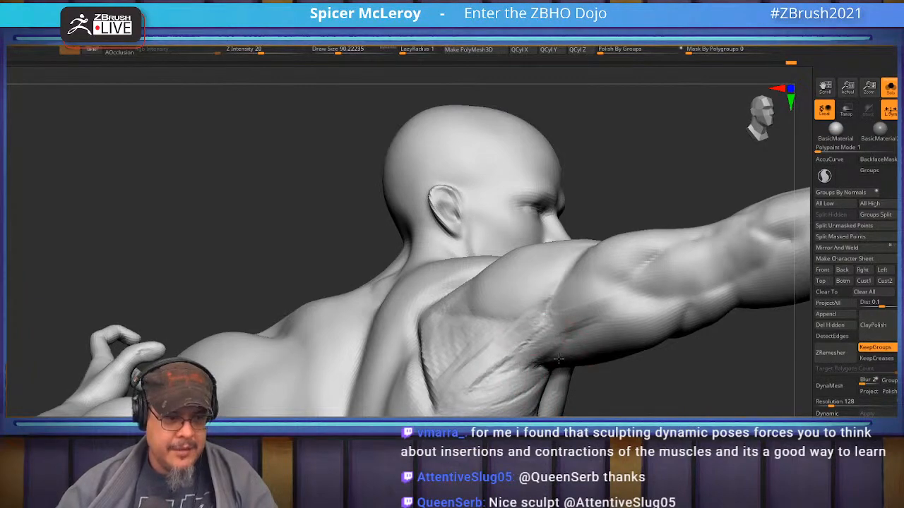
Define the band of muscle along the outer upper arm from the deltoid's insertion toward the elbow.
drag(644, 368, 569, 329)
drag(565, 404, 530, 347)
right_drag(531, 347, 558, 356)
drag(484, 329, 722, 311)
key(ctrl+z)
drag(482, 320, 650, 308)
mouse_move(483, 330)
mouse_down()
mouse_move(541, 315)
mouse_move(682, 312)
mouse_move(485, 329)
mouse_move(613, 297)
mouse_up()
drag(705, 262, 707, 315)
mouse_move(579, 308)
mouse_down()
mouse_move(668, 299)
mouse_move(657, 305)
mouse_up()
mouse_move(498, 312)
mouse_down()
mouse_move(606, 309)
mouse_move(487, 318)
mouse_move(607, 339)
mouse_move(674, 315)
mouse_move(474, 323)
mouse_up()
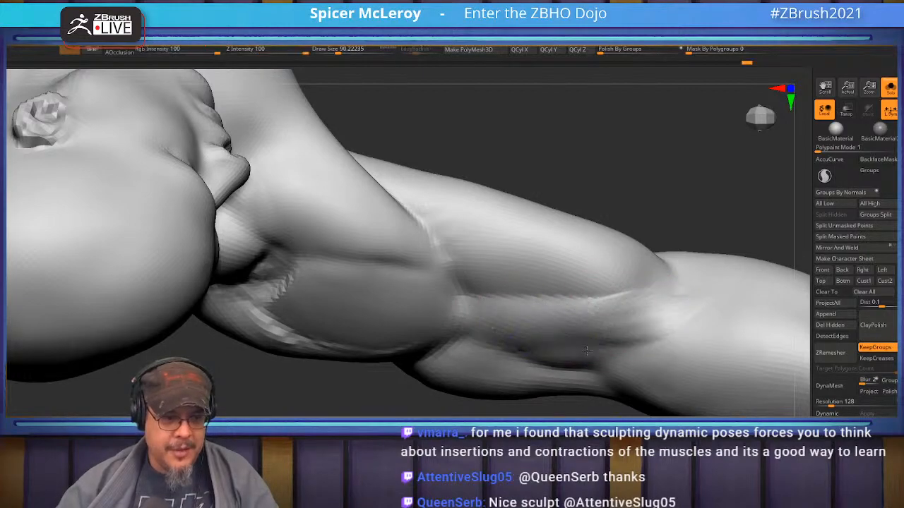
Shape the triceps of the outstretched arm with clay strokes from beneath the rear deltoid down toward the elbow.
drag(620, 170, 633, 265)
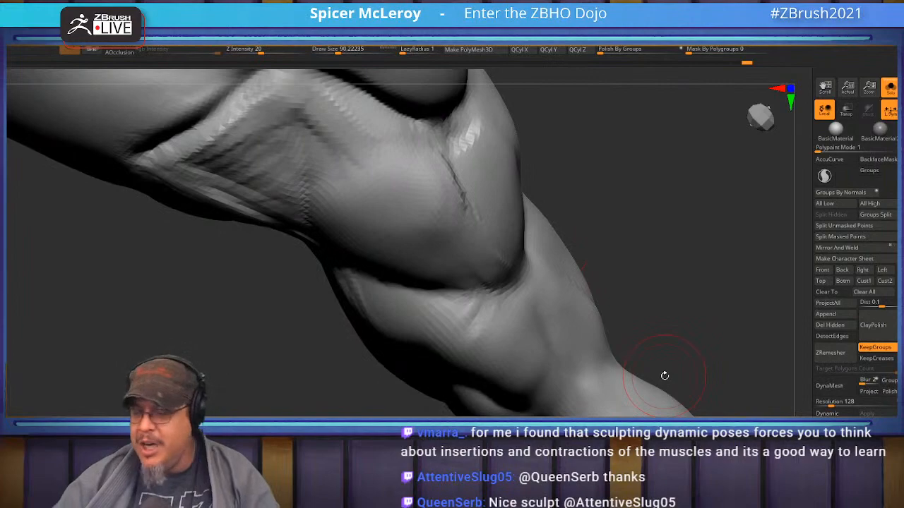
drag(694, 308, 452, 233)
drag(613, 374, 479, 304)
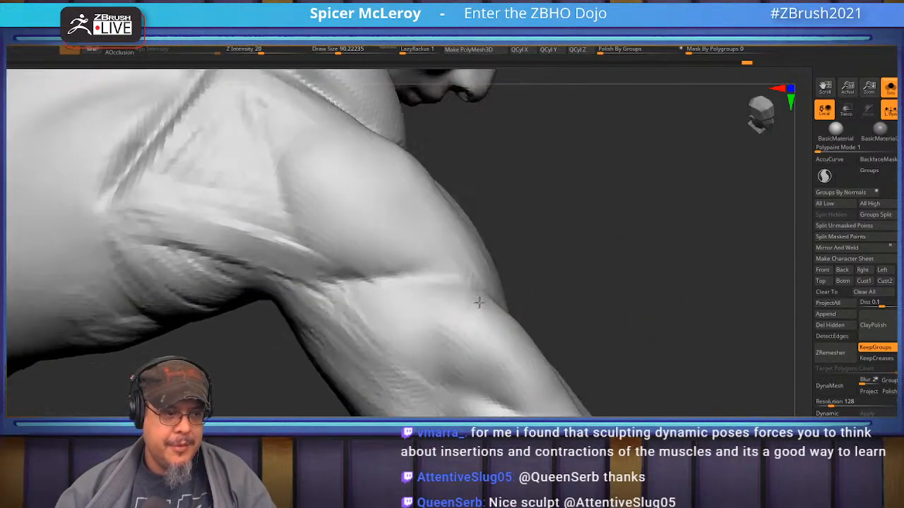
mouse_move(399, 324)
mouse_down()
mouse_move(389, 315)
mouse_move(532, 398)
mouse_up()
drag(437, 338, 504, 373)
mouse_move(498, 316)
right_down()
mouse_move(458, 315)
mouse_move(518, 270)
right_up()
mouse_move(526, 267)
mouse_down()
mouse_move(539, 259)
mouse_move(542, 297)
mouse_up()
mouse_move(539, 286)
mouse_down()
mouse_move(529, 331)
mouse_move(503, 345)
mouse_up()
right_drag(531, 272, 534, 301)
drag(535, 300, 545, 338)
right_drag(545, 311, 528, 293)
drag(540, 304, 549, 378)
Fill out and smooth the triceps' outer head below the deltoid using draw size about 158.
right_drag(512, 300, 470, 289)
key(s)
drag(455, 288, 467, 286)
mouse_move(463, 284)
right_down()
mouse_move(472, 268)
mouse_move(470, 282)
right_up()
mouse_move(456, 328)
mouse_down()
mouse_move(509, 301)
mouse_move(525, 347)
mouse_move(519, 366)
mouse_move(487, 314)
mouse_move(454, 341)
mouse_up()
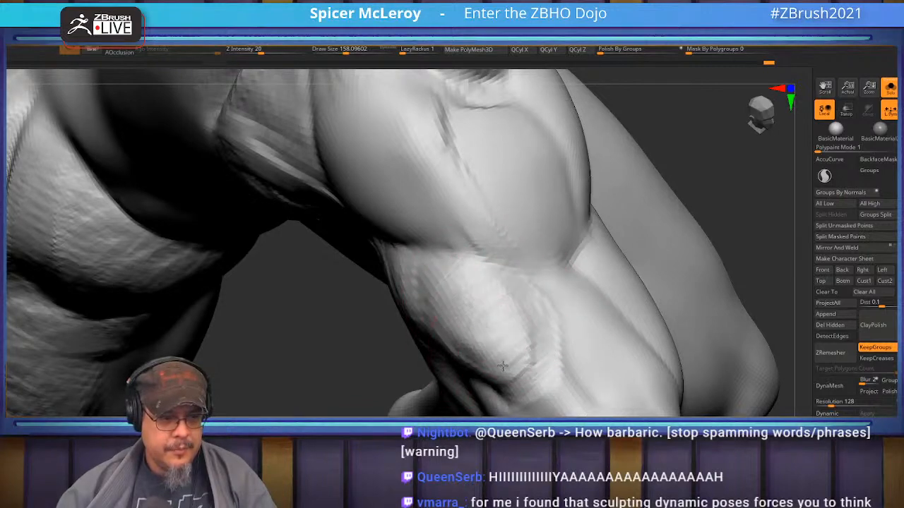
drag(448, 268, 530, 363)
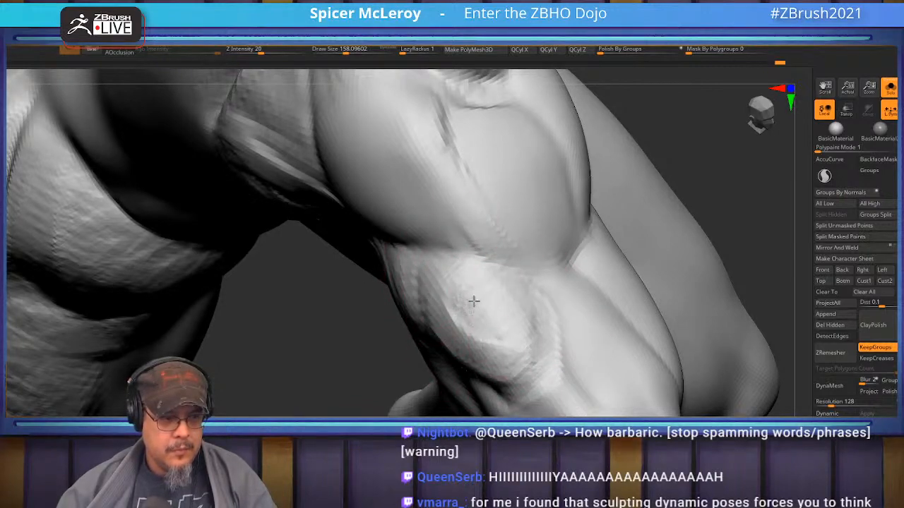
shift+drag(495, 323, 472, 353)
shift+drag(534, 396, 539, 357)
Carve the groove between the triceps and the inner arm muscles below the armpit using draw size about 120.
mouse_move(499, 359)
right_down()
mouse_move(440, 323)
mouse_move(462, 314)
mouse_move(450, 335)
right_up()
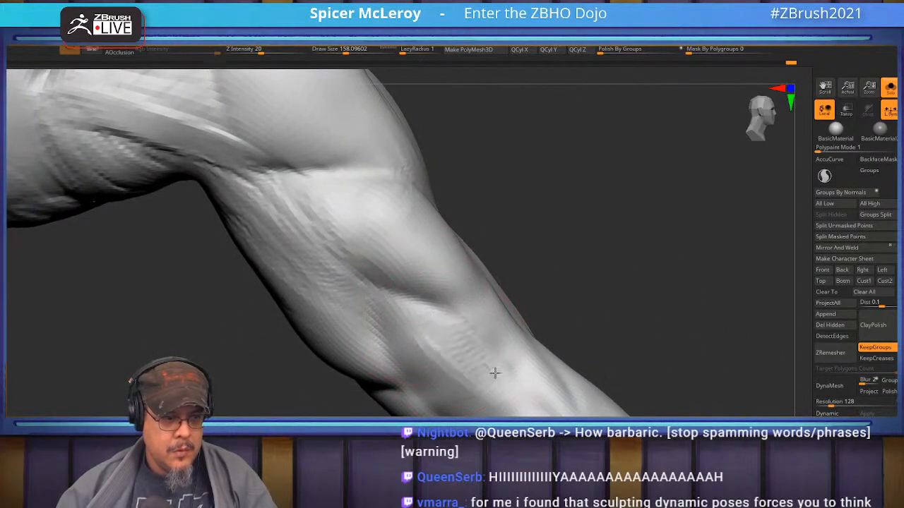
mouse_move(452, 389)
right_down()
mouse_move(395, 313)
mouse_move(329, 329)
mouse_move(412, 234)
right_up()
right_drag(541, 242, 449, 272)
key(s)
mouse_move(449, 271)
mouse_down()
mouse_move(436, 270)
mouse_move(484, 309)
mouse_up()
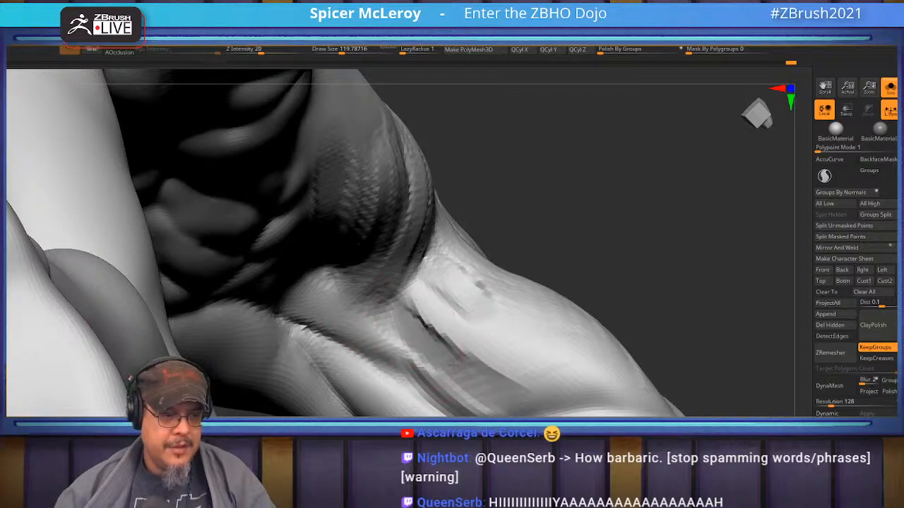
drag(427, 349, 565, 374)
mouse_move(453, 358)
shift+mouse_down()
mouse_move(490, 398)
mouse_move(456, 338)
shift+mouse_up()
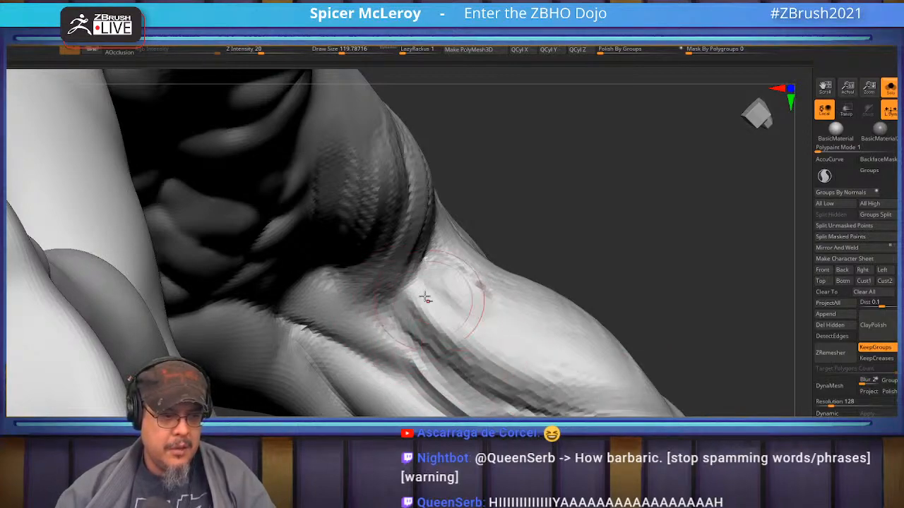
Build the triceps' long and inner heads along the arm's underside toward the elbow with clay strokes.
mouse_move(424, 319)
right_down()
mouse_move(445, 305)
mouse_move(459, 318)
mouse_move(493, 300)
right_up()
mouse_move(605, 416)
right_down()
mouse_move(502, 226)
mouse_move(577, 202)
right_up()
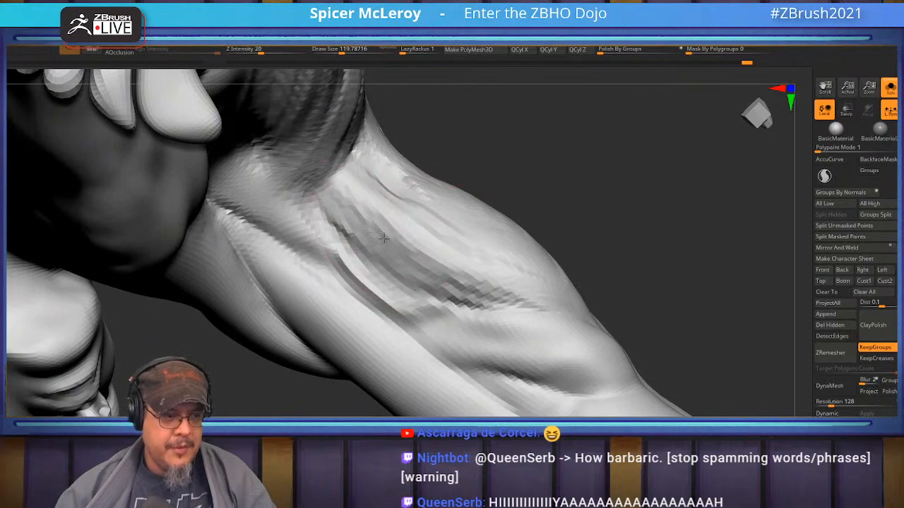
drag(373, 232, 574, 359)
drag(466, 318, 586, 371)
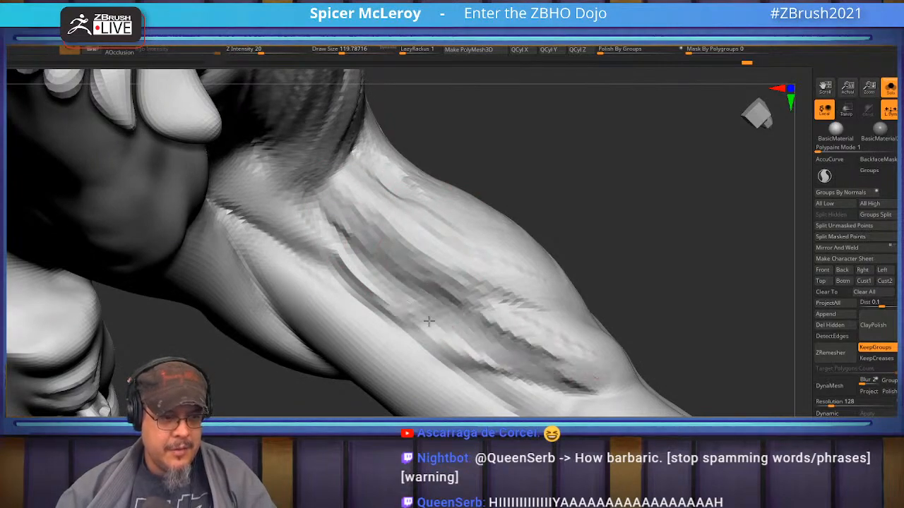
drag(401, 302, 486, 354)
mouse_move(468, 338)
right_down()
mouse_move(662, 322)
mouse_move(688, 242)
mouse_move(735, 276)
right_up()
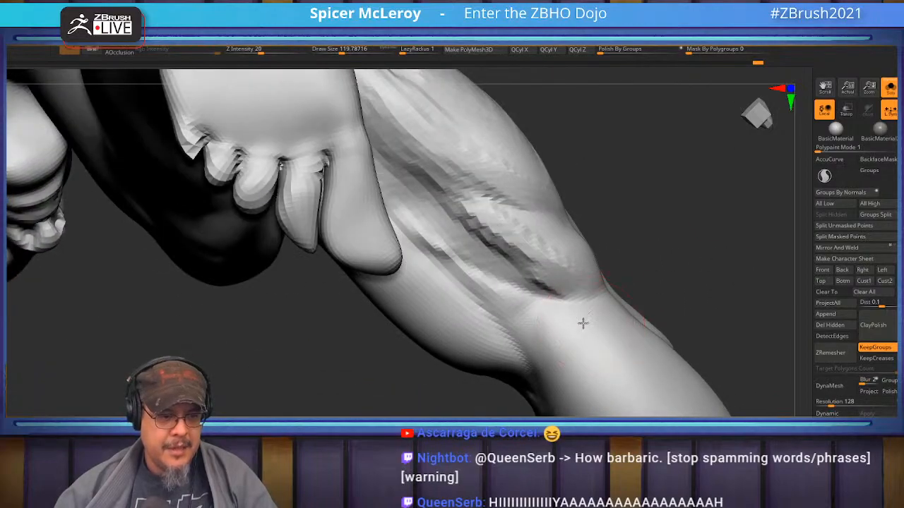
Build up the lower triceps and its tendon above the elbow with short crosswise clay strokes.
drag(680, 263, 576, 223)
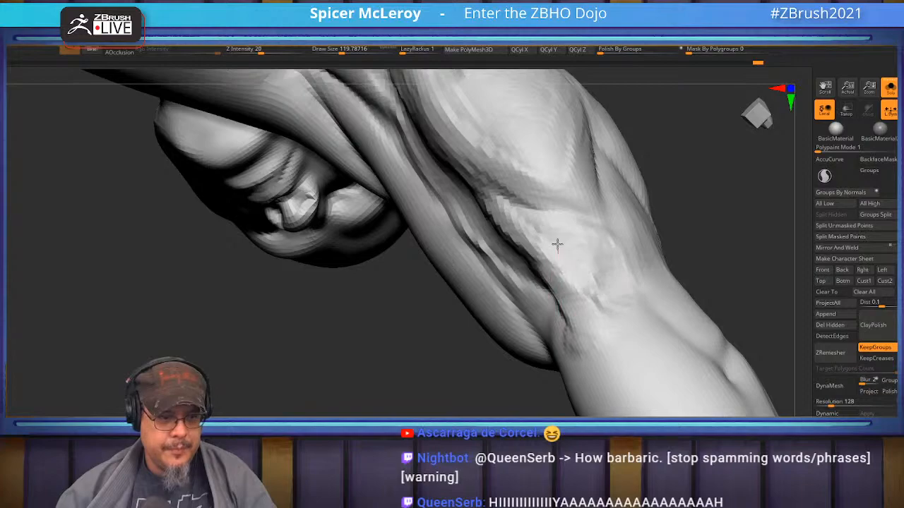
drag(716, 222, 572, 269)
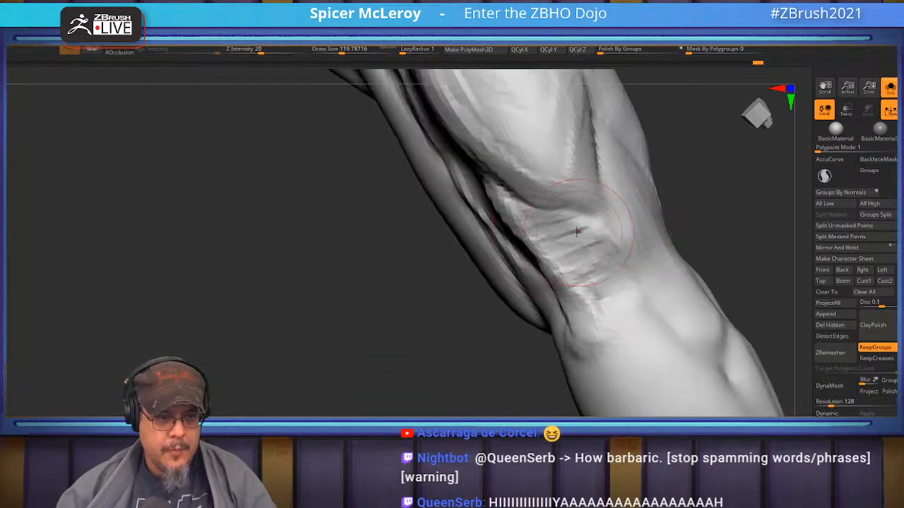
drag(597, 302, 597, 322)
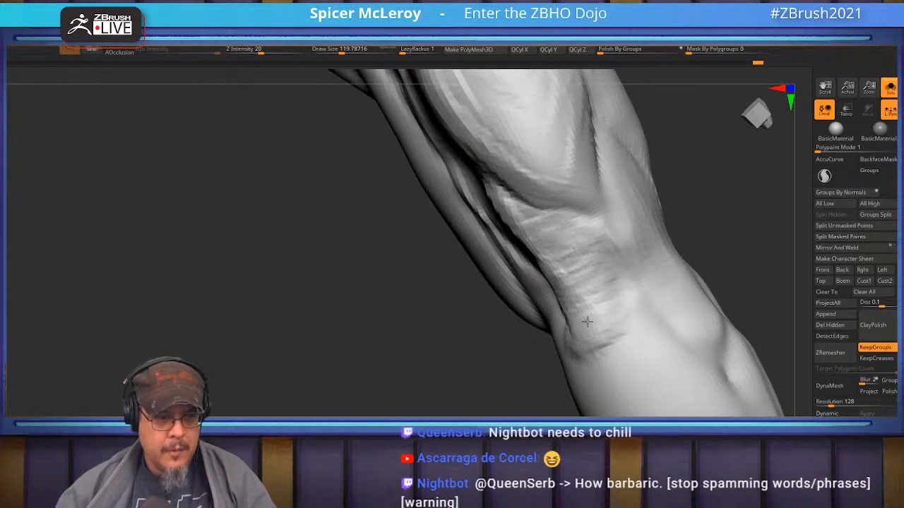
mouse_move(734, 214)
mouse_down()
mouse_move(636, 269)
mouse_move(531, 303)
mouse_up()
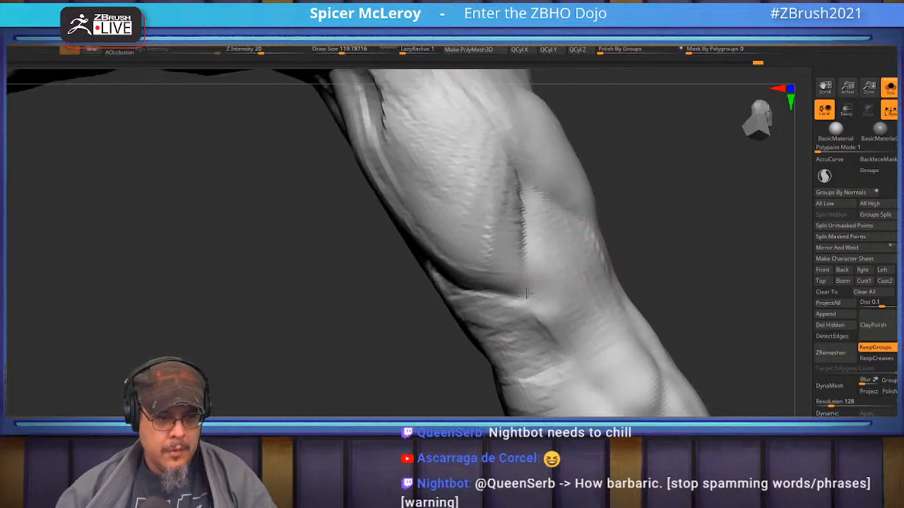
drag(683, 240, 687, 291)
mouse_move(631, 342)
mouse_down()
mouse_move(599, 378)
mouse_move(583, 322)
mouse_up()
Refine the outer upper arm where the triceps and brachialis pass into the elbow and upper forearm.
mouse_move(732, 297)
mouse_down()
mouse_move(720, 218)
mouse_move(702, 198)
mouse_move(664, 240)
mouse_move(704, 208)
mouse_move(547, 367)
mouse_up()
right_drag(592, 239, 586, 281)
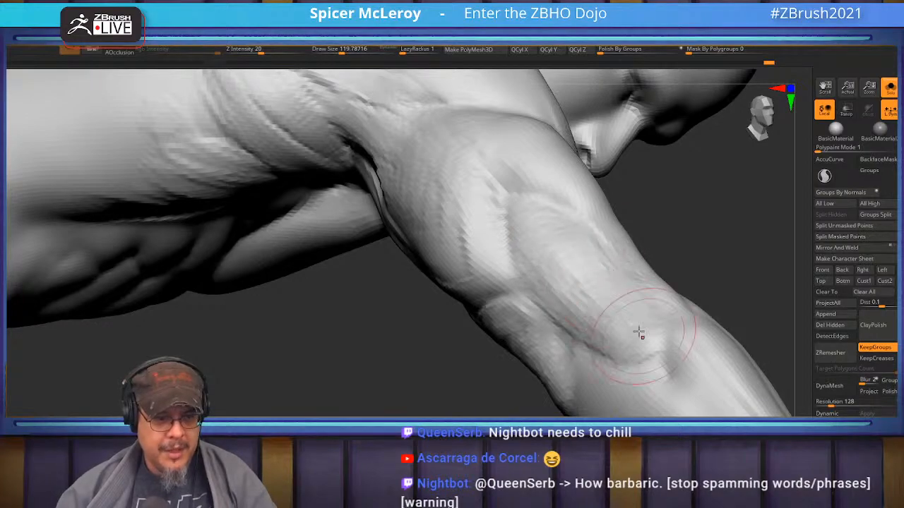
mouse_move(733, 259)
mouse_down()
mouse_move(662, 226)
mouse_move(547, 262)
mouse_move(564, 298)
mouse_up()
drag(514, 245, 558, 278)
drag(572, 345, 565, 374)
drag(706, 300, 555, 291)
mouse_move(588, 370)
mouse_down()
mouse_move(515, 256)
mouse_move(549, 254)
mouse_move(522, 284)
mouse_move(507, 269)
mouse_move(537, 275)
mouse_move(585, 255)
mouse_move(583, 212)
mouse_move(510, 283)
mouse_move(539, 268)
mouse_move(553, 204)
mouse_move(571, 233)
mouse_move(609, 233)
mouse_move(580, 270)
mouse_up()
Sculpt the forearm muscles wrapping into the elbow crook beneath the biceps using draw size about 136.
mouse_move(581, 270)
right_down()
mouse_move(563, 240)
mouse_move(544, 264)
right_up()
key(s)
drag(545, 264, 548, 264)
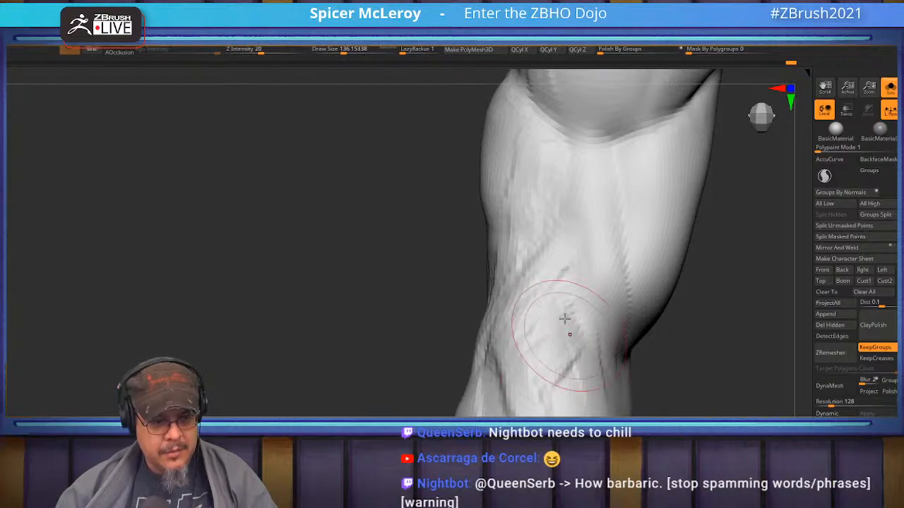
drag(722, 375, 547, 248)
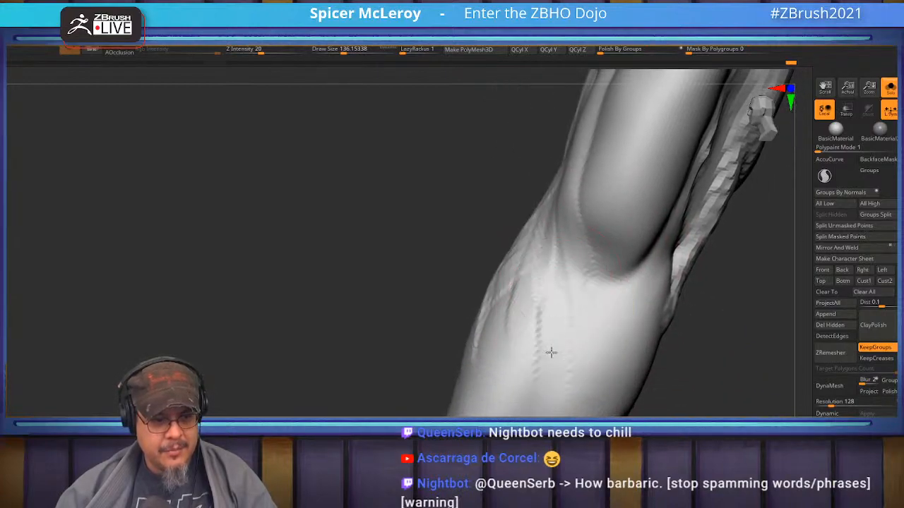
right_drag(555, 357, 565, 324)
drag(569, 309, 621, 314)
mouse_move(664, 296)
right_down()
mouse_move(620, 248)
mouse_move(642, 248)
mouse_move(616, 235)
right_up()
right_drag(579, 350, 619, 243)
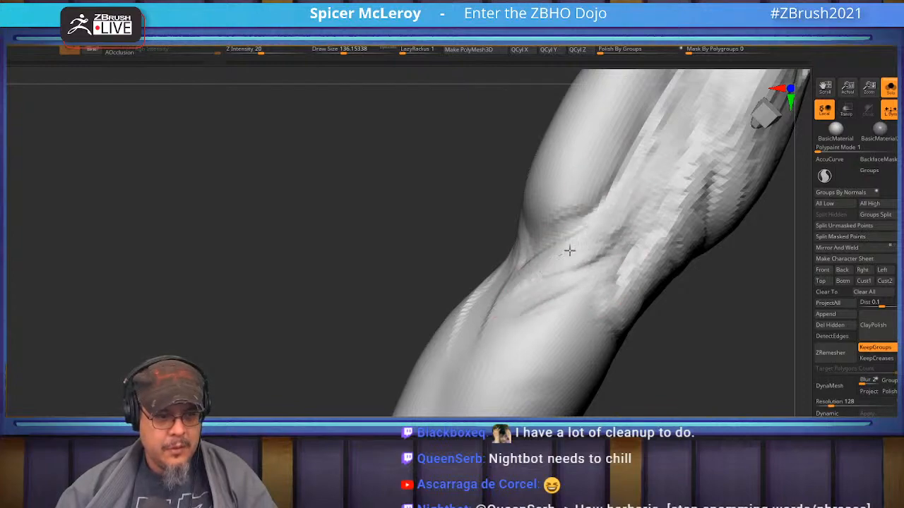
Shape the brachioradialis and upper wrist extensor from the outer upper arm across the elbow into the forearm.
mouse_move(551, 256)
right_down()
mouse_move(591, 278)
mouse_move(476, 236)
right_up()
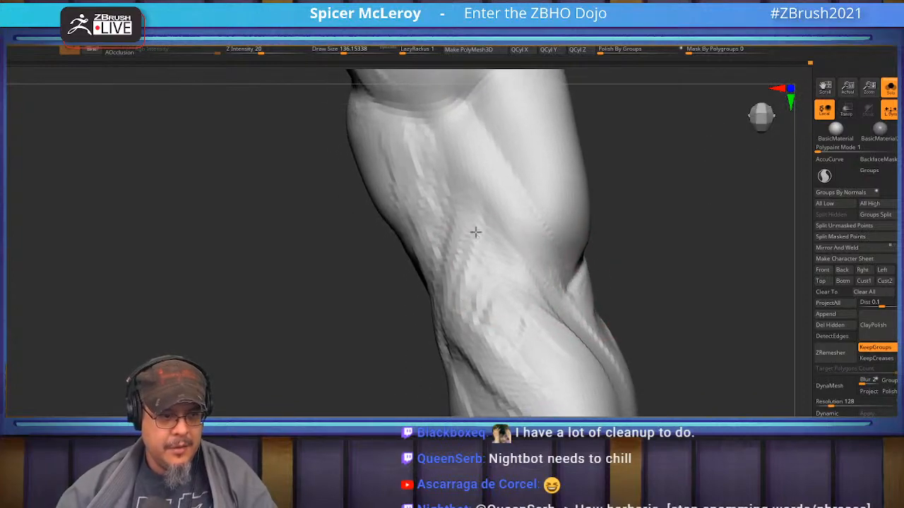
mouse_move(460, 326)
mouse_down()
mouse_move(492, 381)
mouse_move(526, 408)
mouse_up()
alt+right_drag(696, 316, 646, 216)
drag(457, 296, 507, 368)
drag(657, 309, 586, 283)
drag(546, 251, 583, 353)
Define the flexor muscles of the inner forearm below the elbow crook with lengthwise clay strokes.
drag(565, 188, 590, 177)
mouse_move(683, 240)
mouse_down()
mouse_move(684, 209)
mouse_move(583, 261)
mouse_up()
drag(674, 247, 710, 244)
mouse_move(565, 223)
mouse_down()
mouse_move(598, 173)
mouse_move(611, 182)
mouse_move(561, 236)
mouse_move(544, 304)
mouse_up()
mouse_move(616, 192)
mouse_down()
mouse_move(569, 224)
mouse_move(518, 319)
mouse_move(543, 306)
mouse_move(608, 209)
mouse_move(595, 270)
mouse_move(593, 250)
mouse_move(534, 310)
mouse_move(560, 289)
mouse_move(605, 180)
mouse_up()
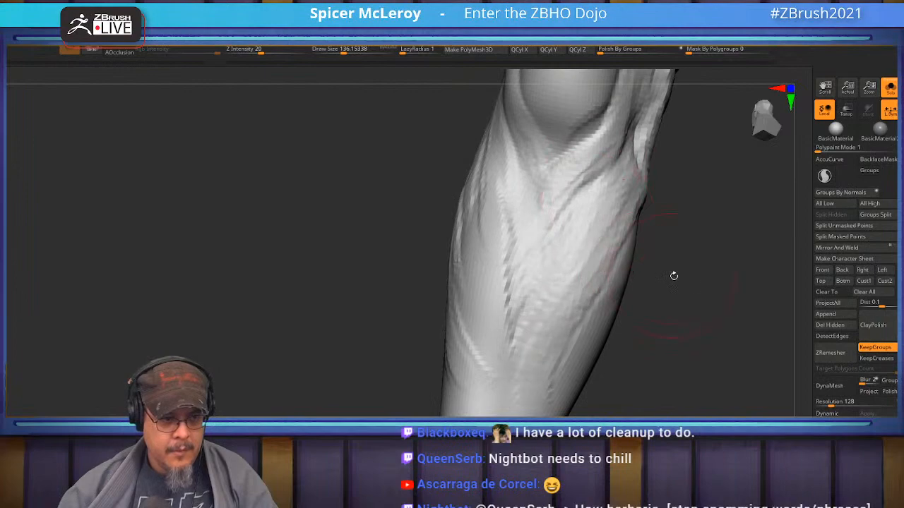
drag(670, 275, 640, 292)
Extend the muscle fibers down the lower forearm and mark the tendons near the inner wrist.
mouse_move(485, 177)
mouse_down()
mouse_move(497, 292)
mouse_move(484, 240)
mouse_move(473, 304)
mouse_move(488, 196)
mouse_move(500, 335)
mouse_move(414, 327)
mouse_move(601, 240)
mouse_move(550, 208)
mouse_up()
drag(605, 365, 516, 184)
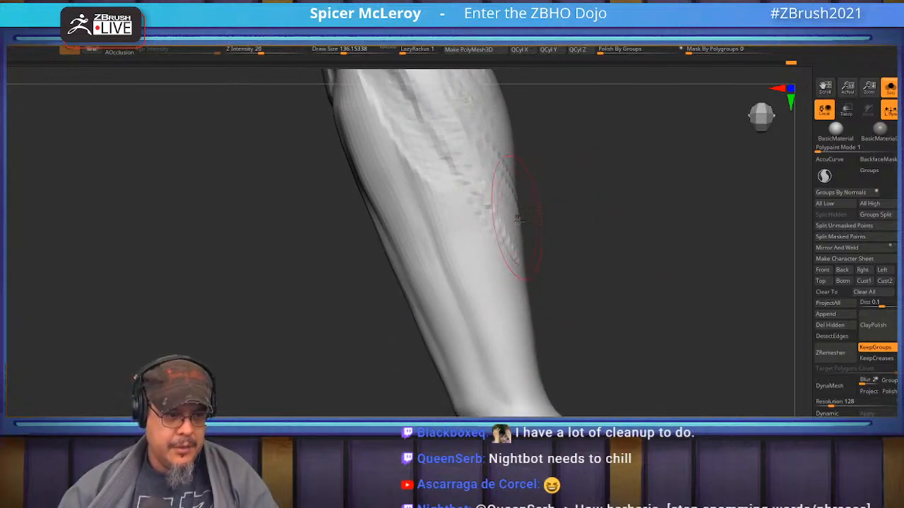
mouse_move(563, 338)
mouse_down()
mouse_move(569, 343)
mouse_move(523, 384)
mouse_move(509, 379)
mouse_up()
mouse_move(517, 340)
mouse_down()
mouse_move(511, 384)
mouse_move(513, 377)
mouse_up()
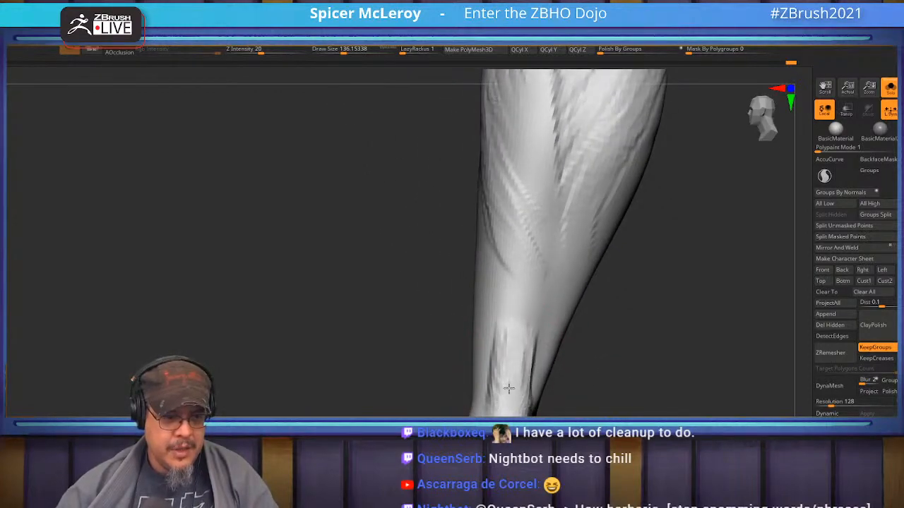
drag(652, 329, 678, 334)
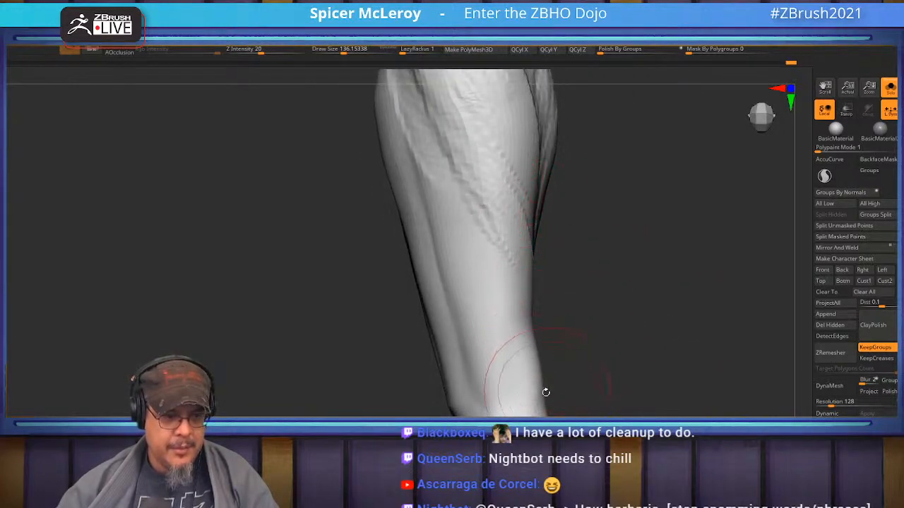
Inspect the skeleton around the pelvis, and return to the lunging male figure.
key(Down)
key(f)
drag(678, 194, 677, 139)
mouse_move(233, 300)
mouse_down()
mouse_move(171, 311)
mouse_move(205, 257)
mouse_move(251, 233)
mouse_move(282, 194)
mouse_up()
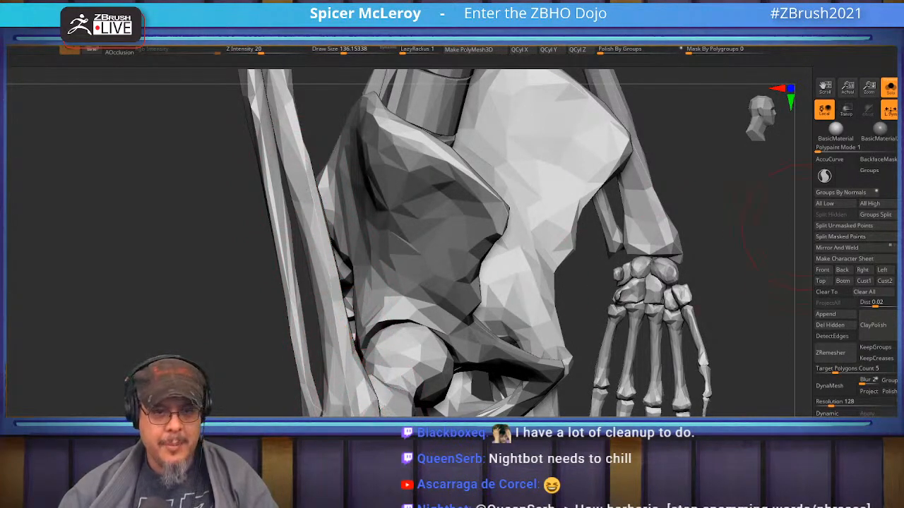
click(898, 227)
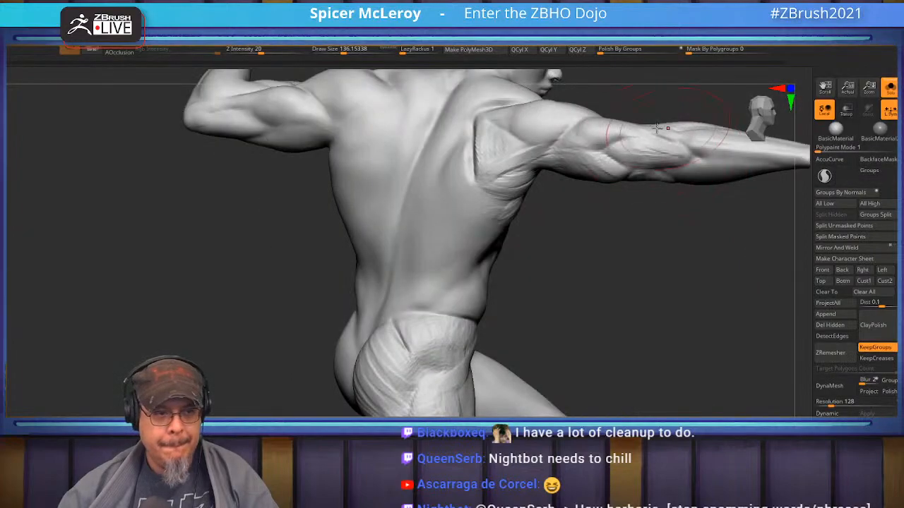
Separate the extensor muscles on the outer forearm from the elbow toward the wrist using draw size about 80.
mouse_move(635, 214)
mouse_down()
mouse_move(595, 299)
mouse_move(526, 356)
mouse_move(627, 322)
mouse_move(544, 379)
mouse_move(472, 266)
mouse_move(509, 283)
mouse_up()
right_drag(510, 286, 524, 280)
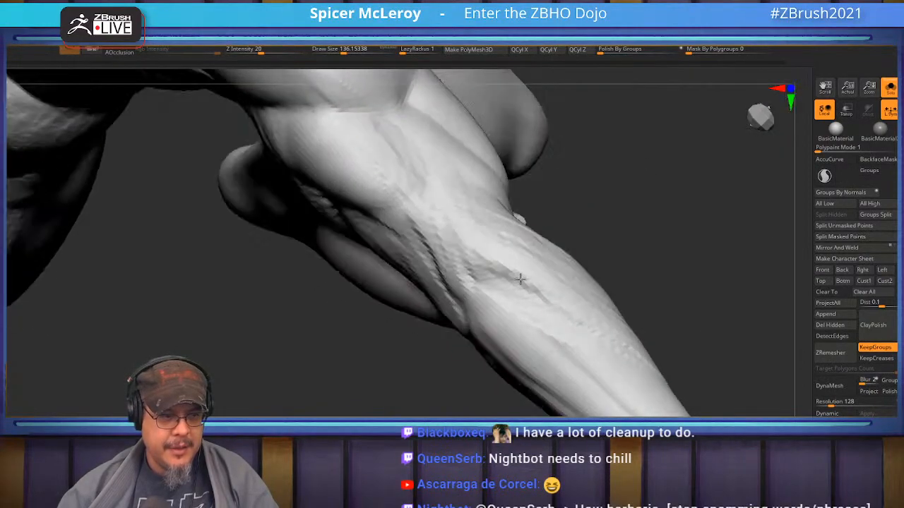
key(s)
drag(499, 286, 491, 288)
drag(491, 338, 494, 343)
drag(480, 279, 529, 376)
alt+right_drag(510, 299, 466, 221)
mouse_move(457, 222)
mouse_down()
mouse_move(484, 286)
mouse_move(594, 360)
mouse_move(627, 399)
mouse_up()
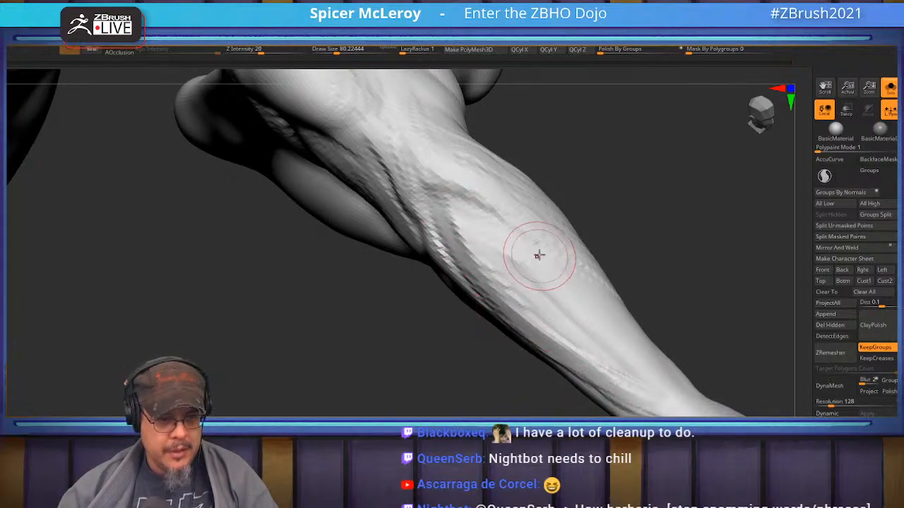
Fill out the finger extensors along the back of the forearm down to the wrist.
right_drag(539, 258, 558, 248)
mouse_move(474, 208)
mouse_down()
mouse_move(549, 241)
mouse_move(634, 348)
mouse_up()
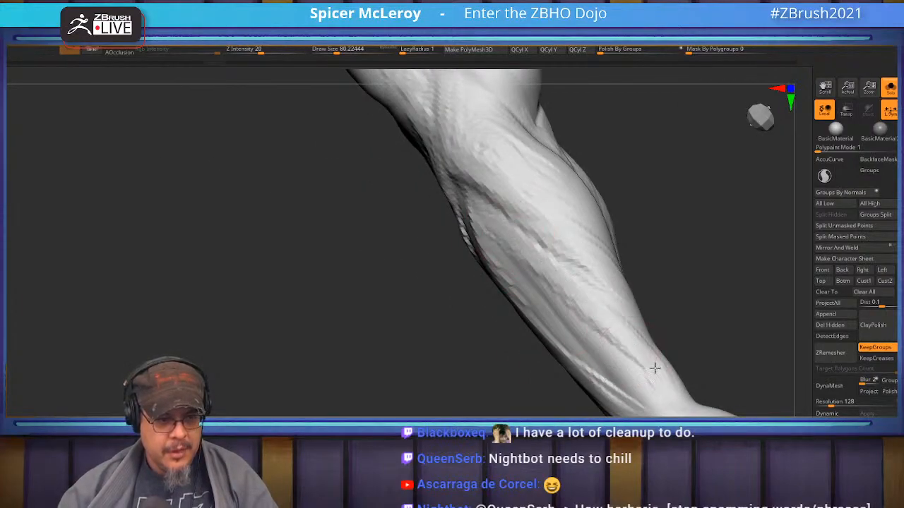
right_drag(683, 325, 474, 228)
mouse_move(466, 228)
mouse_down()
mouse_move(497, 244)
mouse_move(526, 297)
mouse_move(523, 326)
mouse_move(574, 332)
mouse_move(601, 353)
mouse_move(609, 386)
mouse_up()
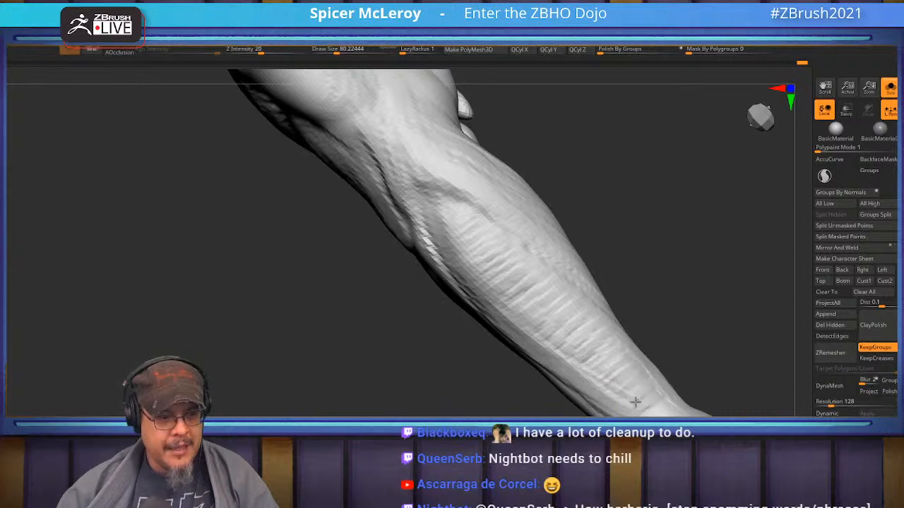
drag(610, 351, 539, 350)
drag(549, 295, 521, 267)
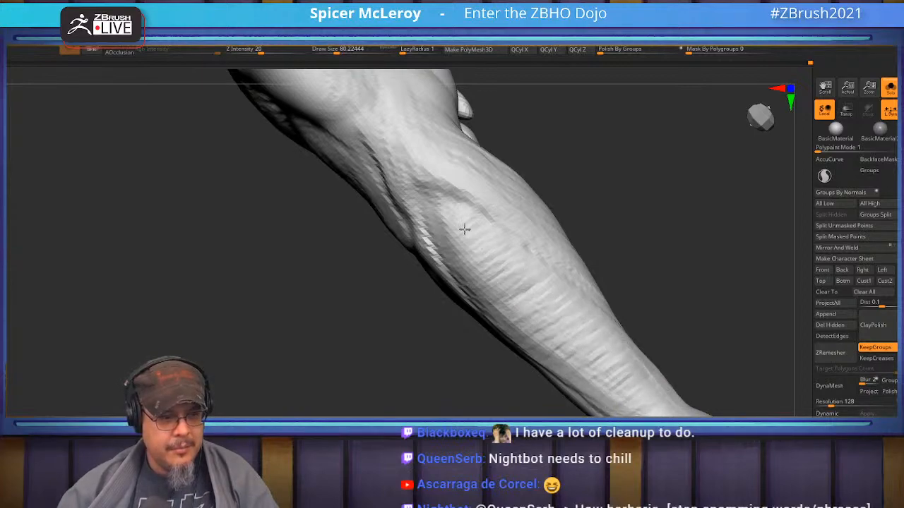
mouse_move(635, 214)
mouse_down()
mouse_move(649, 187)
mouse_move(519, 191)
mouse_move(507, 200)
mouse_move(526, 278)
mouse_move(503, 299)
mouse_up()
Cut creases between the forearm muscles at the outer elbow and inner forearm with the DamStandard brush at draw size 112.
key(s)
drag(520, 338, 543, 351)
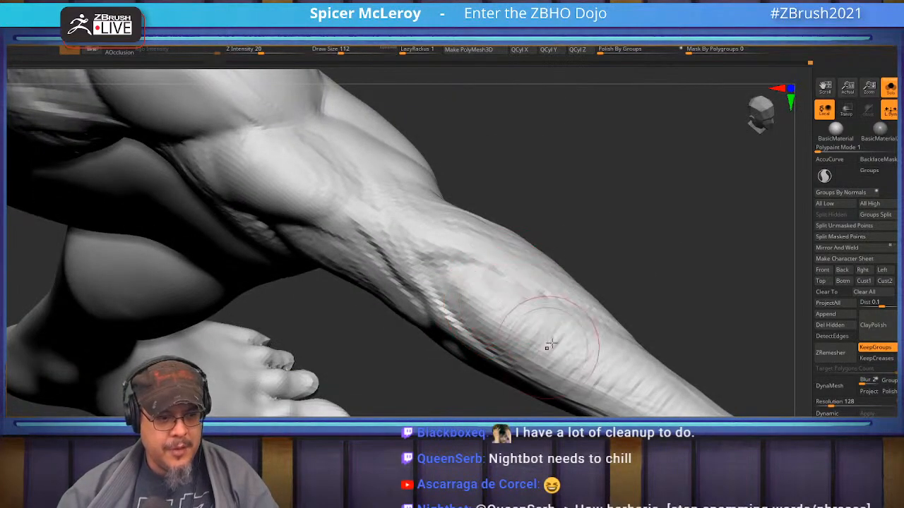
mouse_move(525, 283)
right_down()
mouse_move(468, 298)
mouse_move(439, 212)
right_up()
key(b)
key(d)
key(s)
mouse_move(392, 194)
mouse_down()
mouse_move(412, 237)
mouse_move(458, 261)
mouse_up()
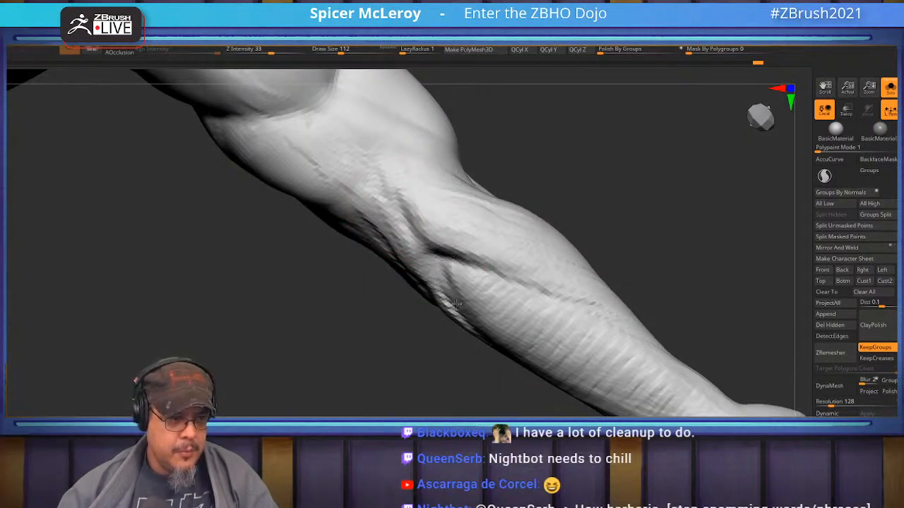
mouse_move(431, 250)
right_down()
mouse_move(448, 232)
mouse_move(375, 232)
mouse_move(393, 247)
mouse_move(349, 297)
right_up()
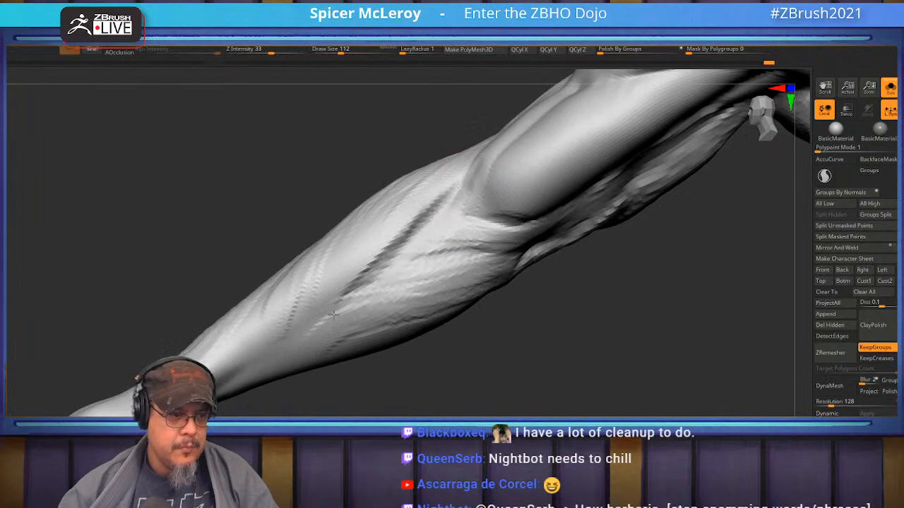
mouse_move(353, 265)
right_down()
mouse_move(348, 283)
mouse_move(353, 259)
mouse_move(409, 271)
mouse_move(445, 214)
right_up()
Smooth and reshape the inner forearm down to the wrist with the ClayBuildup brush.
key(b)
key(c)
key(b)
mouse_move(395, 295)
mouse_down()
mouse_move(421, 291)
mouse_move(427, 327)
mouse_move(391, 303)
mouse_move(339, 325)
mouse_move(405, 296)
mouse_up()
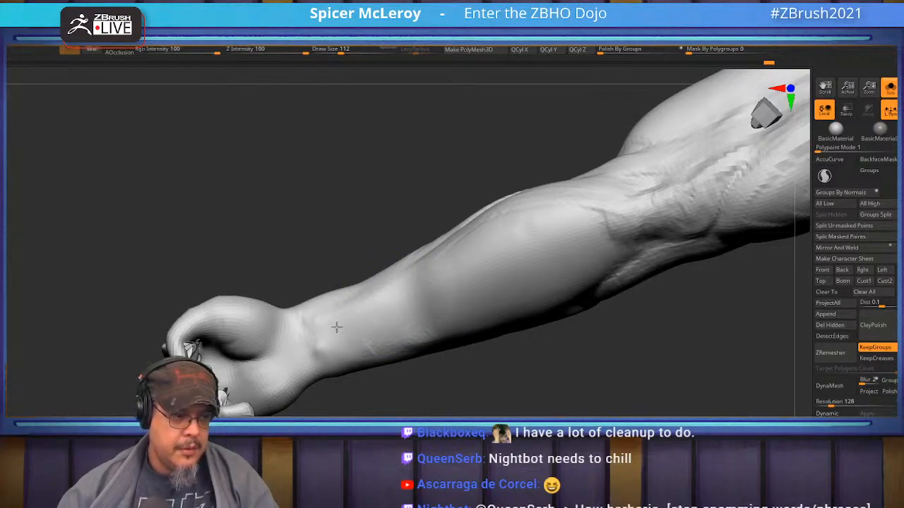
mouse_move(312, 276)
right_down()
mouse_move(350, 299)
mouse_move(395, 283)
right_up()
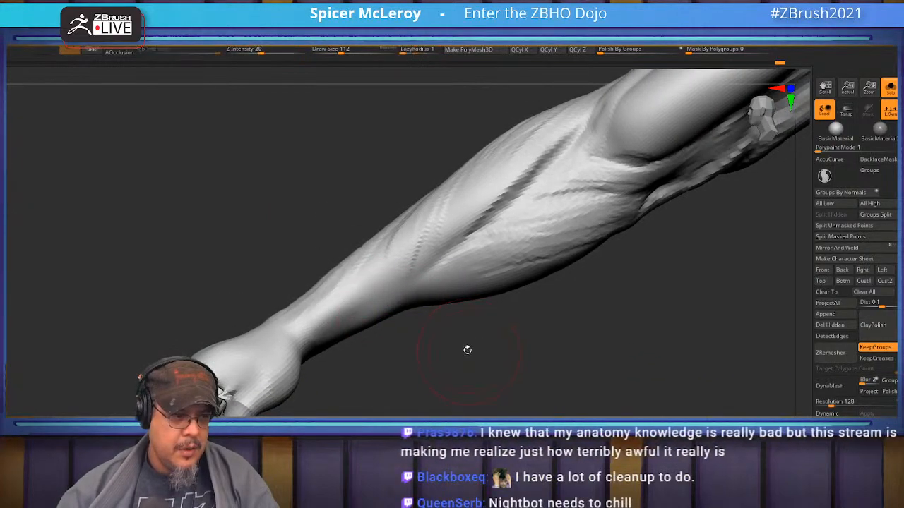
right_drag(470, 358, 448, 328)
key(shift)
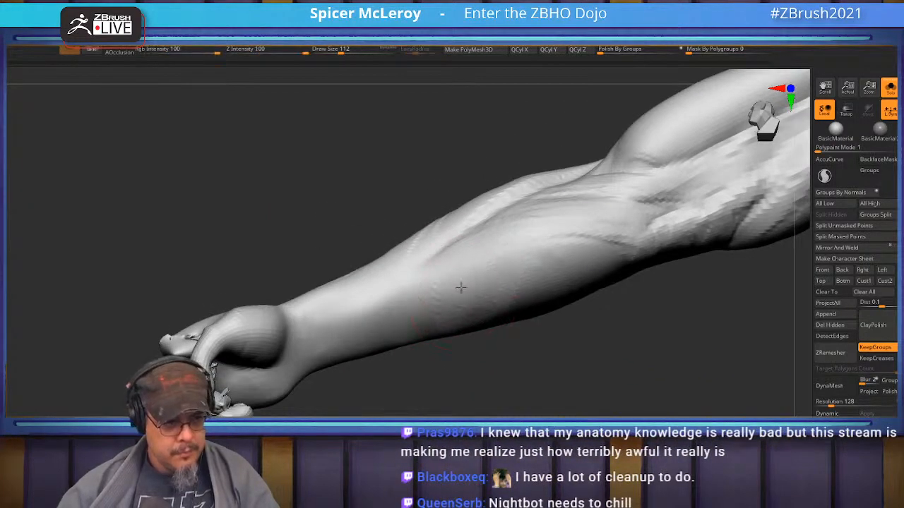
drag(332, 213, 318, 308)
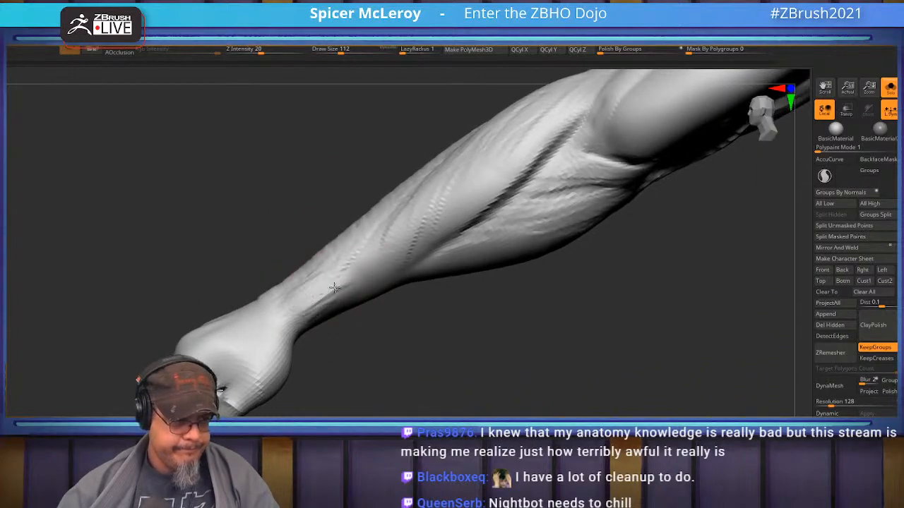
key(shift)
drag(355, 323, 376, 306)
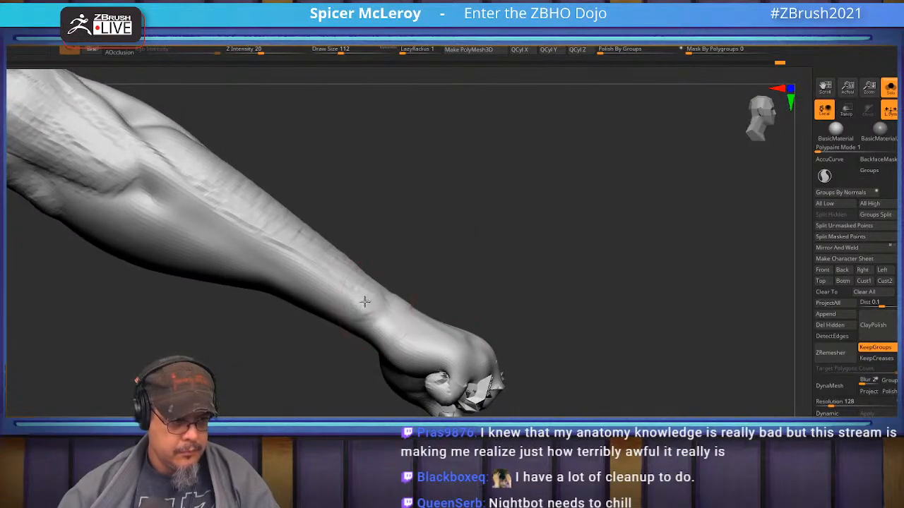
Refine the outer forearm's contours toward the wrist and the form around the point of the elbow.
alt+drag(424, 274, 551, 382)
drag(276, 252, 331, 283)
mouse_move(256, 281)
mouse_down()
mouse_move(485, 415)
mouse_move(272, 303)
mouse_up()
drag(500, 268, 498, 318)
mouse_move(291, 253)
mouse_down()
mouse_move(345, 311)
mouse_move(467, 385)
mouse_up()
mouse_move(466, 385)
mouse_down()
mouse_move(309, 286)
mouse_move(392, 352)
mouse_up()
mouse_move(531, 300)
mouse_down()
mouse_move(547, 266)
mouse_move(567, 252)
mouse_move(567, 219)
mouse_up()
mouse_move(525, 239)
mouse_down()
mouse_move(523, 187)
mouse_move(553, 226)
mouse_move(461, 194)
mouse_up()
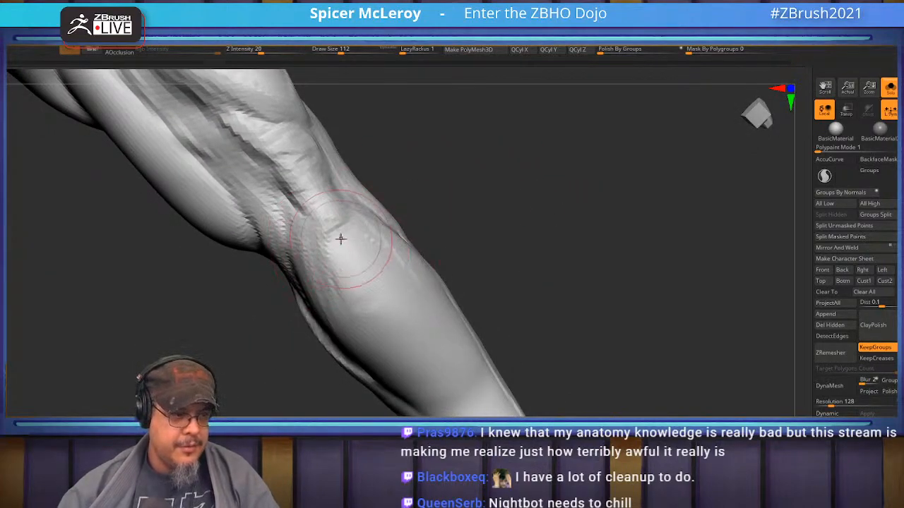
Build up and smooth the forearm flexor mass just below the elbow crease of the outstretched arm.
drag(342, 238, 350, 244)
drag(403, 283, 385, 311)
mouse_move(519, 293)
mouse_down()
mouse_move(544, 254)
mouse_move(512, 224)
mouse_up()
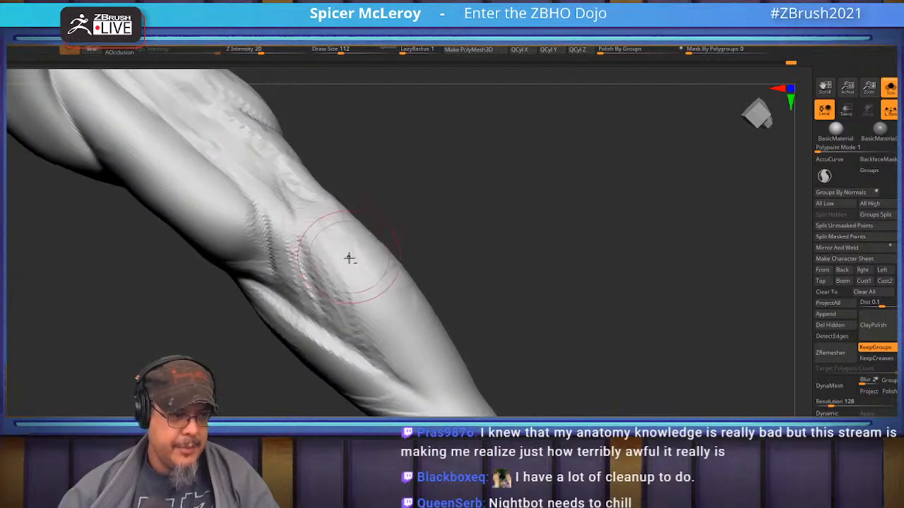
drag(374, 320, 452, 405)
mouse_move(535, 347)
mouse_down()
mouse_move(559, 309)
mouse_move(447, 244)
mouse_up()
drag(457, 288, 454, 332)
drag(519, 322, 534, 337)
drag(434, 351, 457, 404)
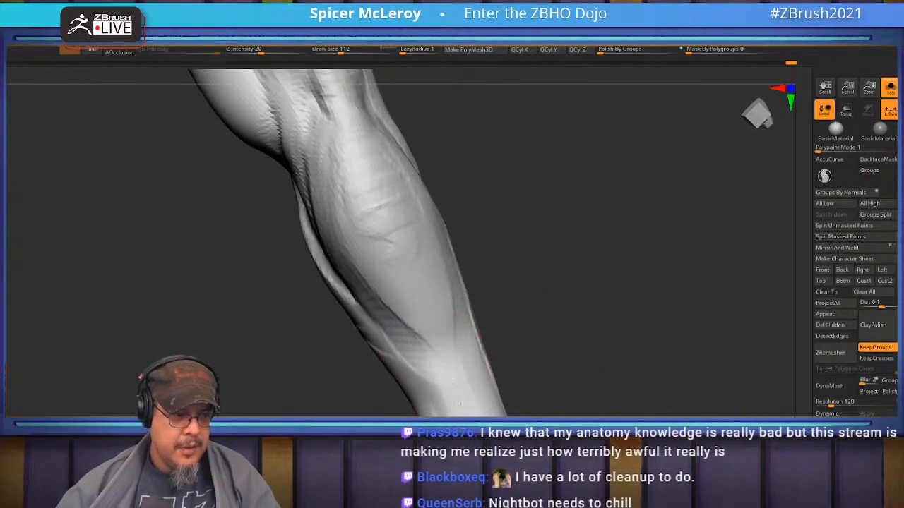
Shape the taper of the forearm flexors into the tendons leading to the wrist.
alt+drag(507, 289, 509, 369)
drag(419, 324, 439, 388)
mouse_move(433, 353)
mouse_down()
mouse_move(418, 403)
mouse_move(406, 399)
mouse_up()
mouse_move(426, 343)
mouse_down()
mouse_move(507, 299)
mouse_move(488, 300)
mouse_move(586, 323)
mouse_move(522, 279)
mouse_up()
Adjust the outstretched arm's silhouette around the upper arm and elbow with the Move brush, ending at a draw size of about 80.
key(b)
key(m)
key(v)
key(s)
drag(393, 296, 403, 297)
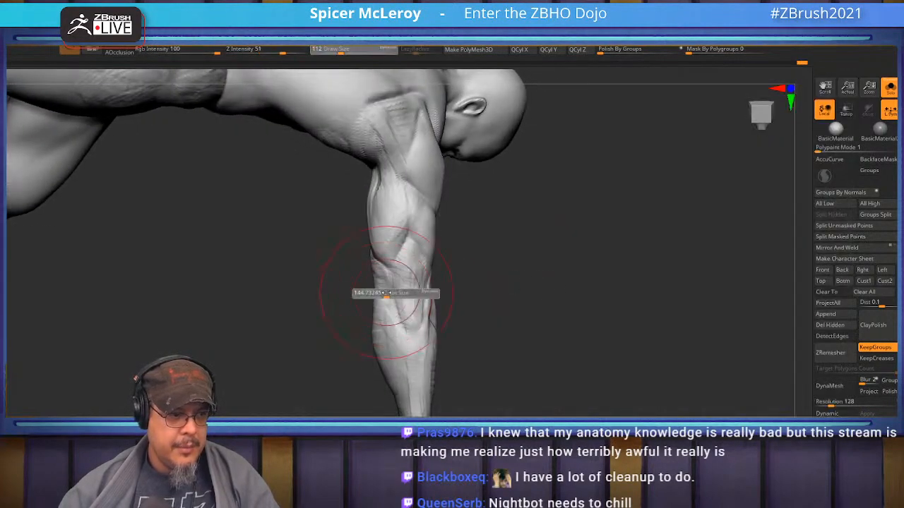
drag(380, 267, 377, 269)
drag(364, 212, 378, 228)
key(s)
drag(488, 252, 447, 296)
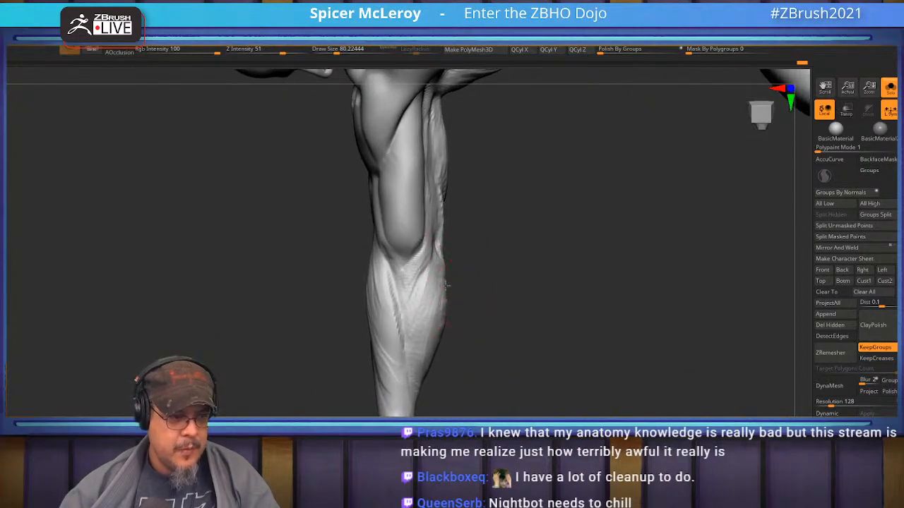
Build up and smooth the muscles around the elbow and upper forearm with the ClayBuildup brush at draw size about 116.
mouse_move(466, 264)
alt+mouse_down()
mouse_move(505, 339)
mouse_move(544, 311)
mouse_move(569, 233)
alt+mouse_up()
key(b)
key(c)
key(b)
key(s)
mouse_move(451, 308)
mouse_down()
mouse_move(441, 337)
mouse_move(430, 318)
mouse_up()
mouse_move(475, 326)
mouse_down()
mouse_move(463, 334)
mouse_move(423, 301)
mouse_move(430, 272)
mouse_up()
shift+drag(468, 297, 456, 317)
Add volume along the biceps from below the front deltoid down toward the elbow.
mouse_move(530, 312)
mouse_down()
mouse_move(598, 314)
mouse_move(440, 321)
mouse_move(453, 392)
mouse_up()
mouse_move(494, 247)
alt+mouse_down()
mouse_move(490, 363)
mouse_move(409, 332)
alt+mouse_up()
mouse_move(386, 291)
alt+mouse_down()
mouse_move(366, 341)
mouse_move(363, 329)
mouse_move(354, 347)
alt+mouse_up()
mouse_move(396, 305)
mouse_down()
mouse_move(393, 353)
mouse_move(541, 319)
mouse_move(470, 212)
mouse_up()
mouse_move(535, 334)
alt+mouse_down()
mouse_move(537, 309)
mouse_move(469, 254)
mouse_move(534, 306)
mouse_move(551, 291)
mouse_move(579, 339)
alt+mouse_up()
mouse_move(452, 224)
mouse_down()
mouse_move(432, 311)
mouse_move(425, 299)
mouse_move(419, 387)
mouse_up()
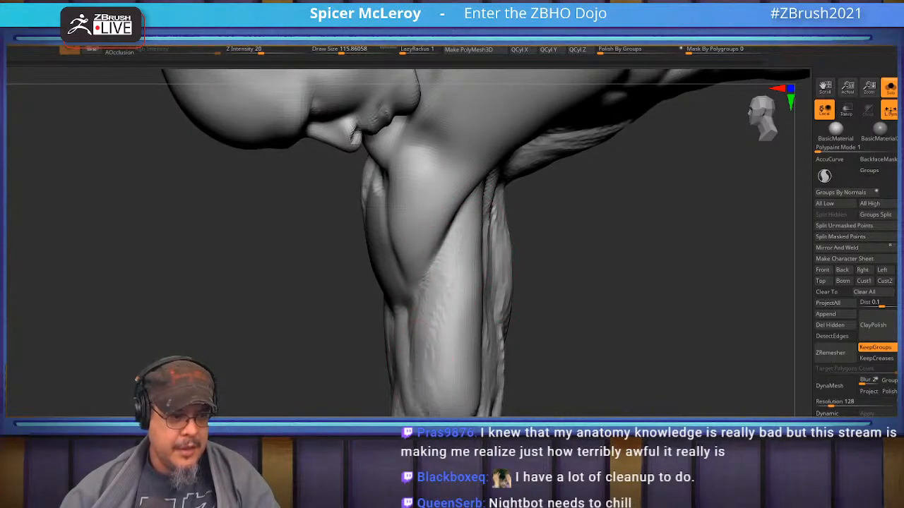
Build up the fibres of the lateral deltoid down to its insertion on the outer upper arm.
mouse_move(447, 289)
mouse_down()
mouse_move(507, 260)
mouse_move(487, 272)
mouse_move(508, 276)
mouse_move(503, 271)
mouse_move(569, 319)
mouse_move(575, 289)
mouse_up()
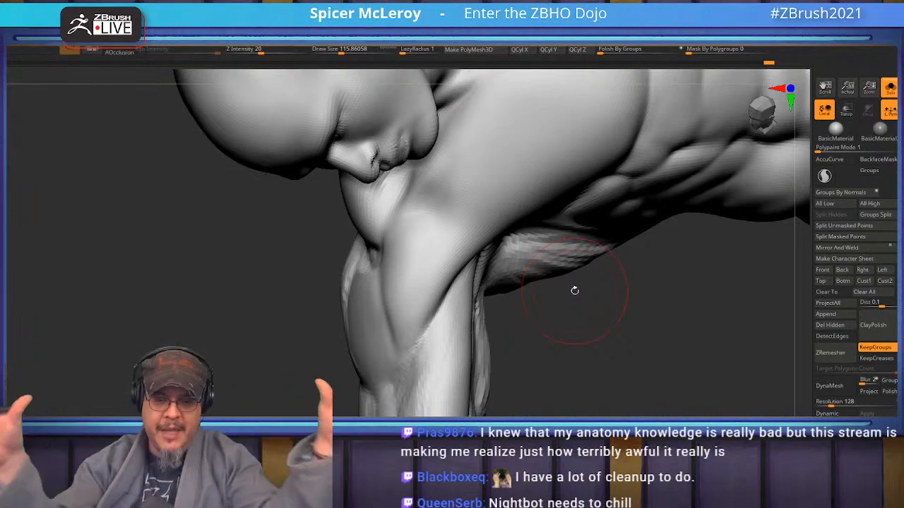
mouse_move(521, 315)
mouse_down()
mouse_move(555, 369)
mouse_move(596, 303)
mouse_up()
mouse_move(329, 196)
mouse_down()
mouse_move(429, 292)
mouse_move(379, 266)
mouse_up()
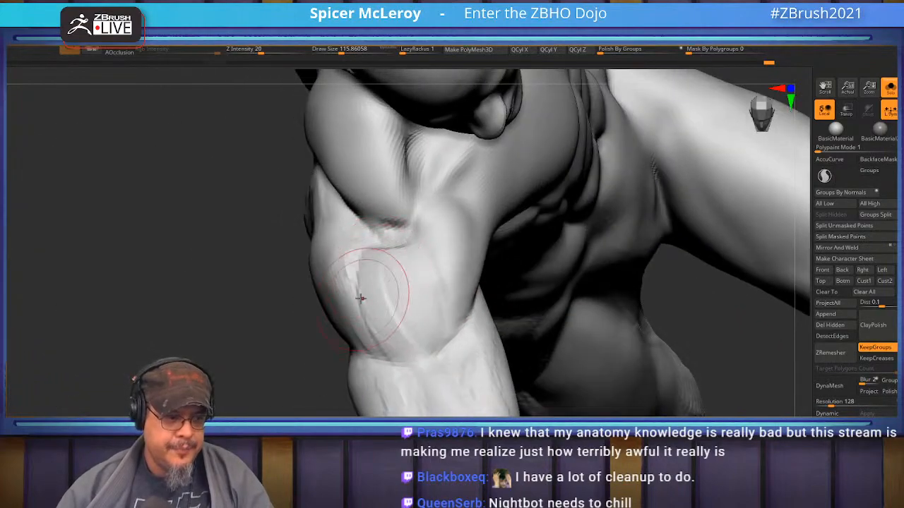
mouse_move(411, 357)
mouse_down()
mouse_move(423, 350)
mouse_move(415, 357)
mouse_move(409, 288)
mouse_move(398, 326)
mouse_move(378, 289)
mouse_move(393, 307)
mouse_move(416, 308)
mouse_move(433, 250)
mouse_up()
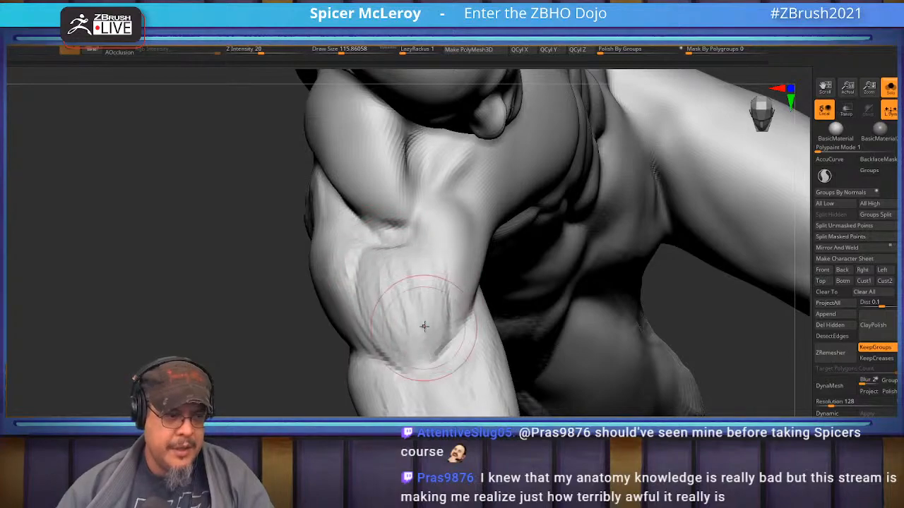
right_drag(418, 330, 408, 304)
mouse_move(419, 343)
right_down()
mouse_move(431, 261)
mouse_move(272, 307)
mouse_move(436, 218)
right_up()
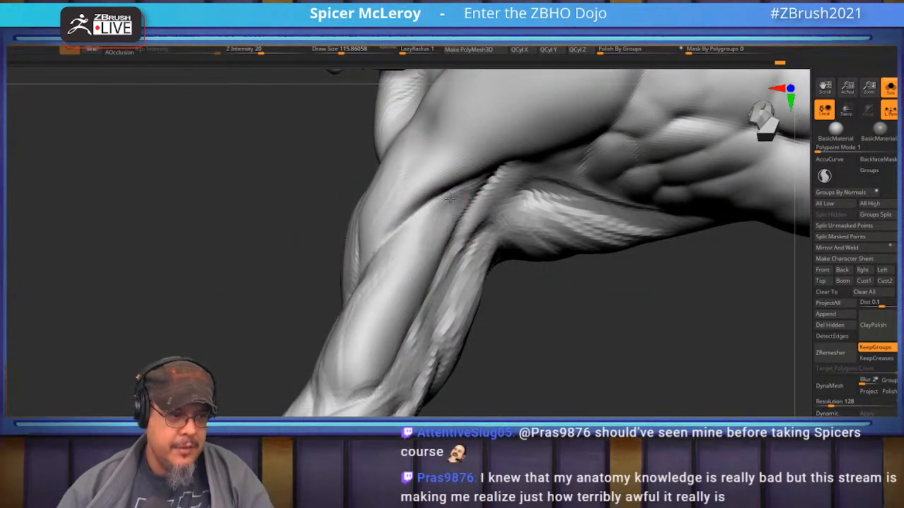
Reshape the biceps and the inner upper arm muscles from the armpit toward the elbow.
mouse_move(400, 338)
mouse_down()
mouse_move(388, 332)
mouse_move(348, 359)
mouse_move(386, 311)
mouse_up()
right_drag(386, 310, 424, 322)
mouse_move(423, 322)
mouse_down()
mouse_move(395, 379)
mouse_move(442, 314)
mouse_move(443, 324)
mouse_move(349, 401)
mouse_up()
right_drag(455, 293, 478, 265)
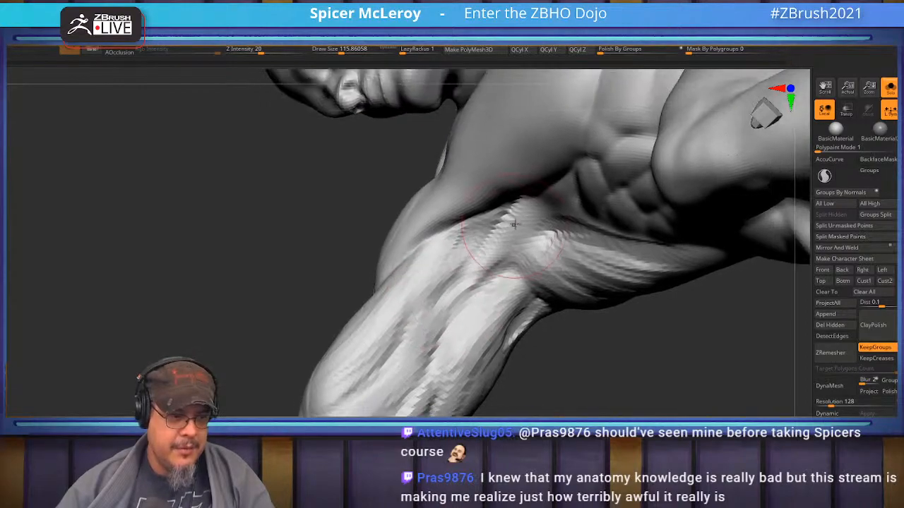
mouse_move(508, 274)
mouse_down()
mouse_move(486, 298)
mouse_move(510, 291)
mouse_move(480, 353)
mouse_up()
mouse_move(475, 360)
right_down()
mouse_move(492, 332)
mouse_move(447, 289)
right_up()
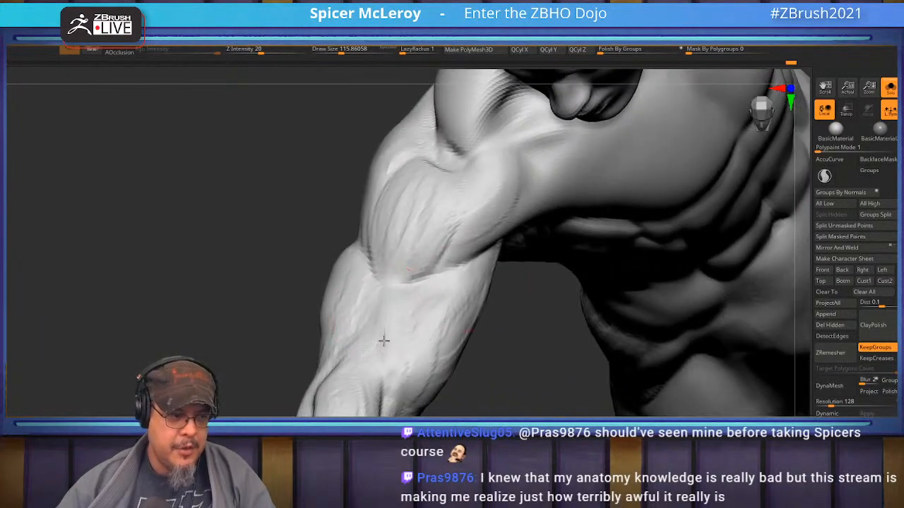
Smooth the biceps where it tapers toward the elbow and refine its transition below the deltoid.
right_drag(389, 346, 460, 305)
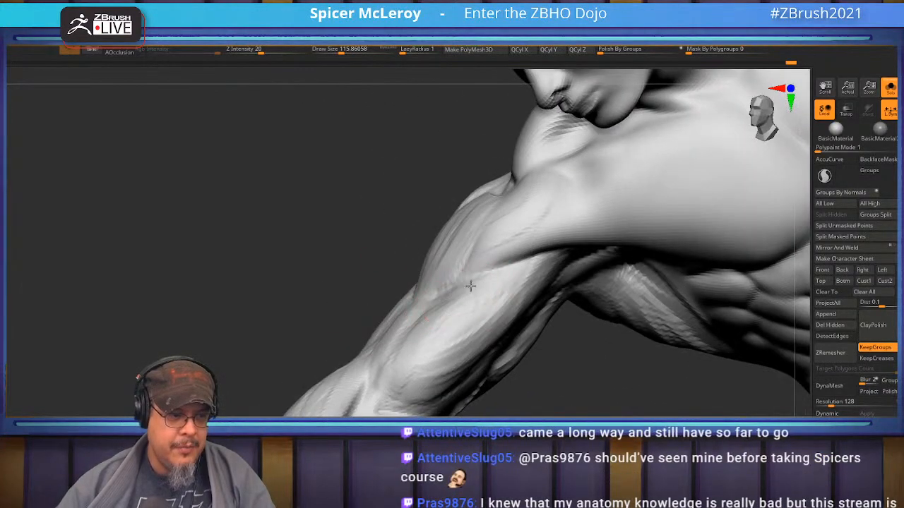
shift+drag(435, 313, 428, 327)
shift+drag(435, 362, 402, 388)
alt+right_drag(402, 388, 412, 353)
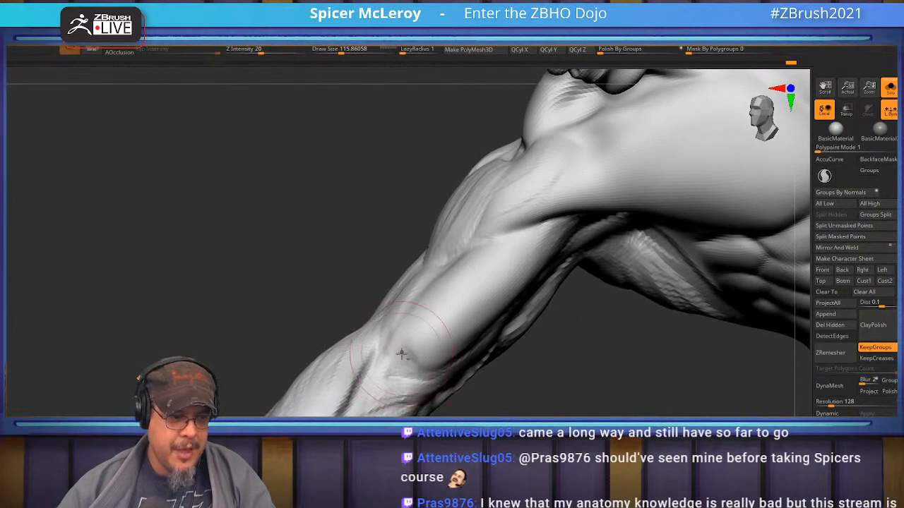
right_drag(390, 385, 477, 274)
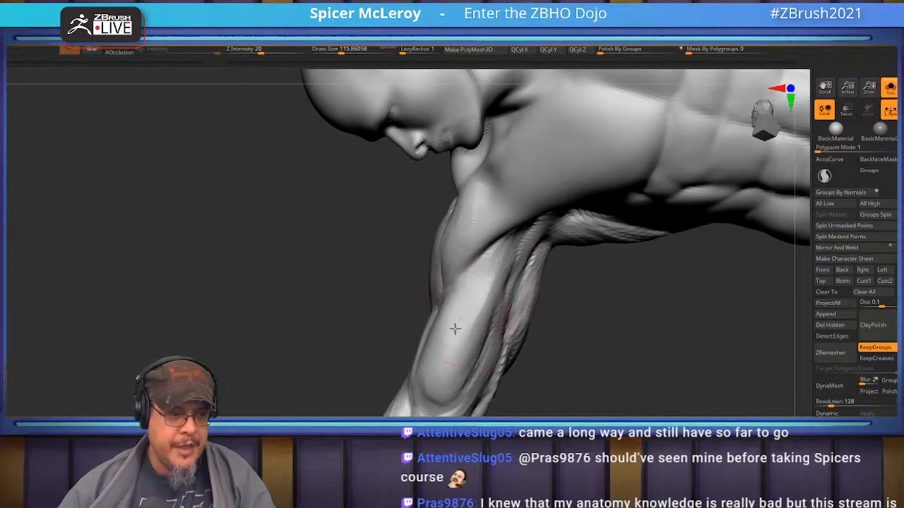
mouse_move(461, 317)
right_down()
mouse_move(576, 317)
mouse_move(491, 310)
mouse_move(495, 286)
right_up()
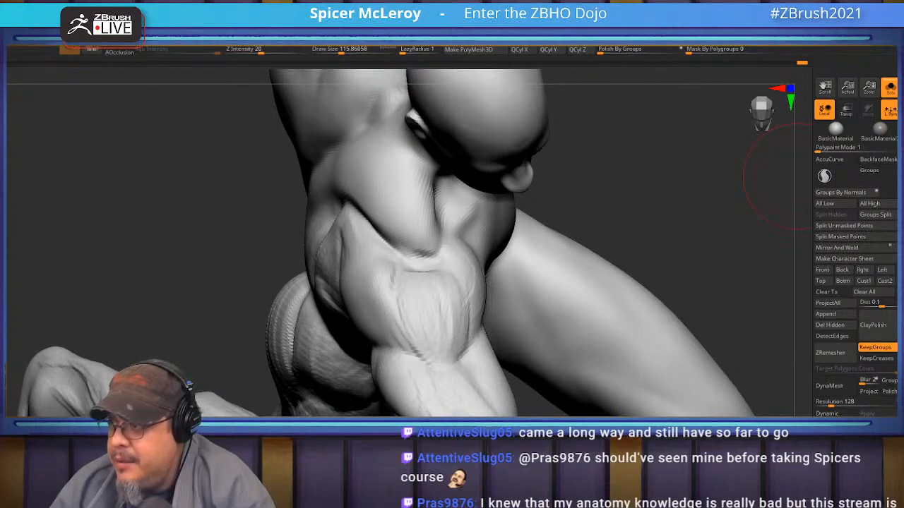
Switch to the browser and look through the anatomy and rendering tutorials in the ArtStation store.
key(alt+Tab)
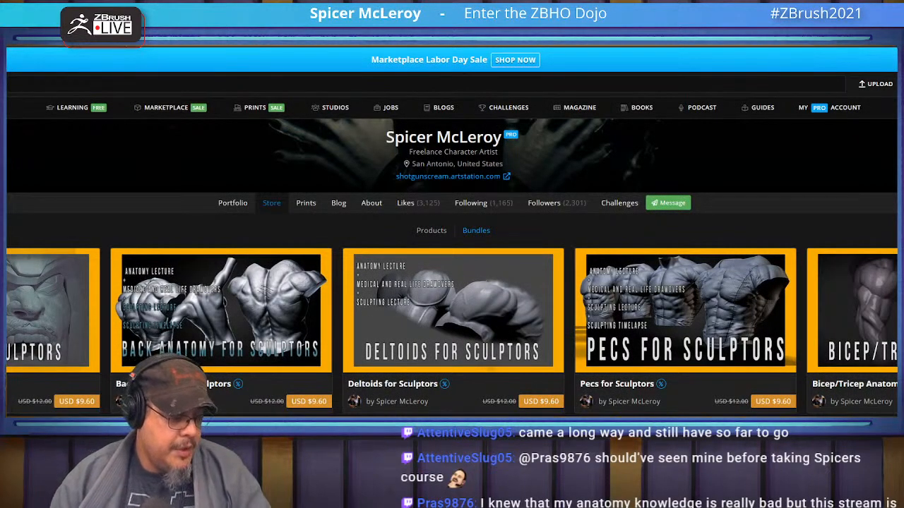
scroll(39, 192, down, 1)
scroll(38, 187, down, 2)
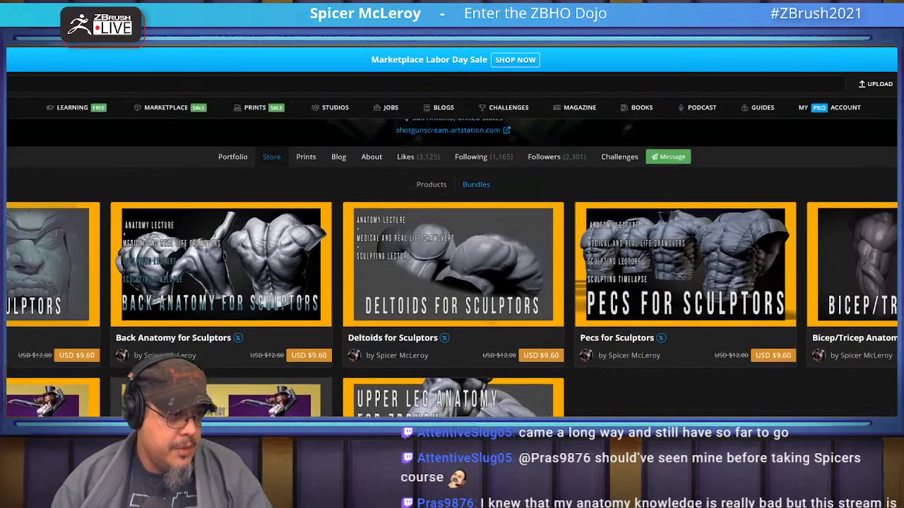
scroll(14, 277, down, 3)
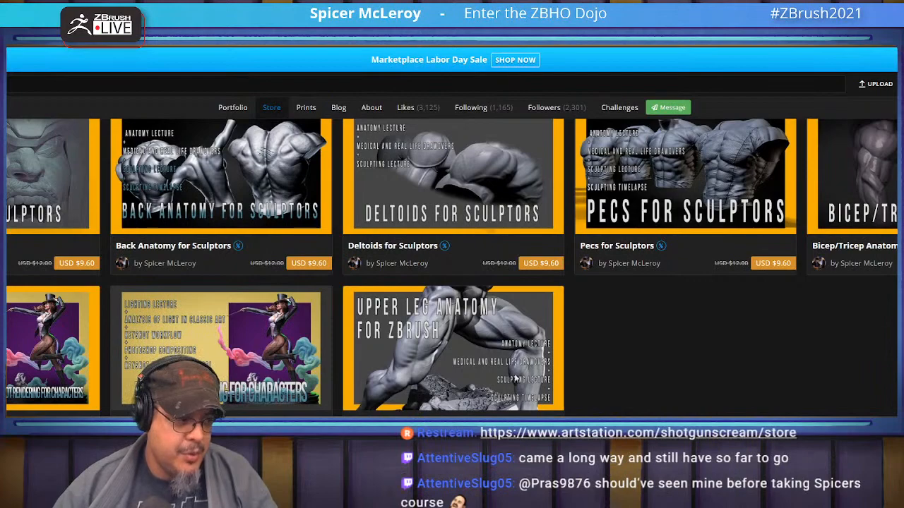
scroll(622, 344, up, 1)
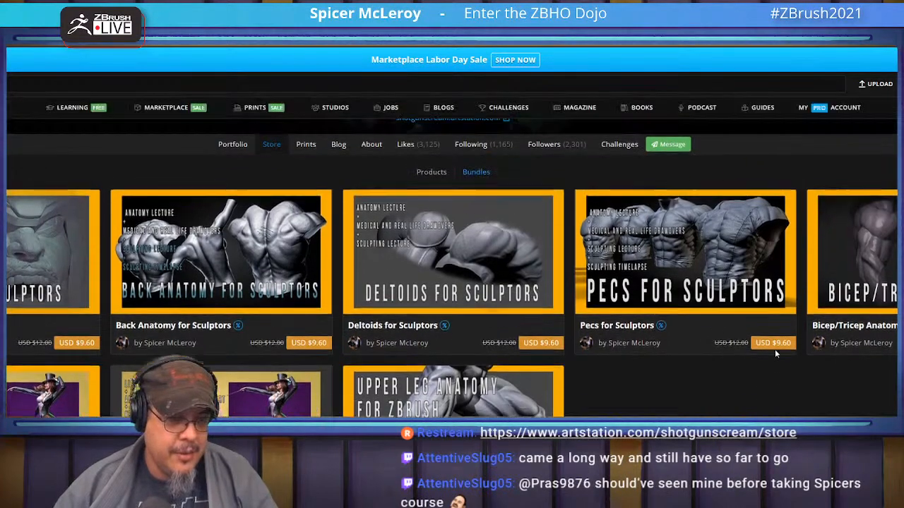
scroll(863, 265, down, 1)
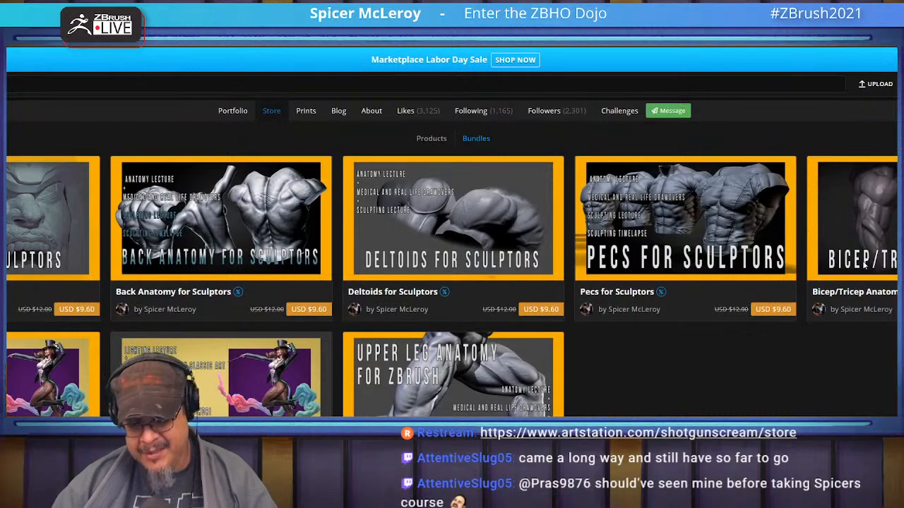
scroll(433, 341, down, 1)
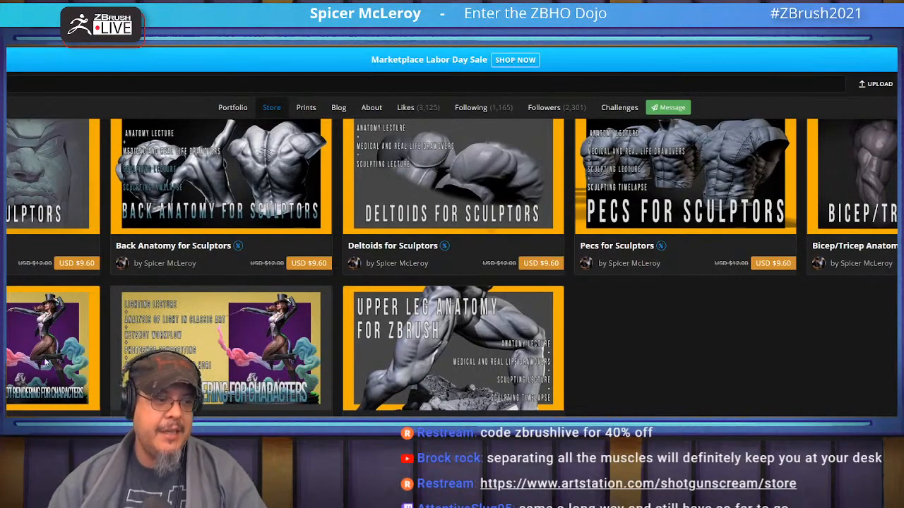
scroll(592, 321, up, 1)
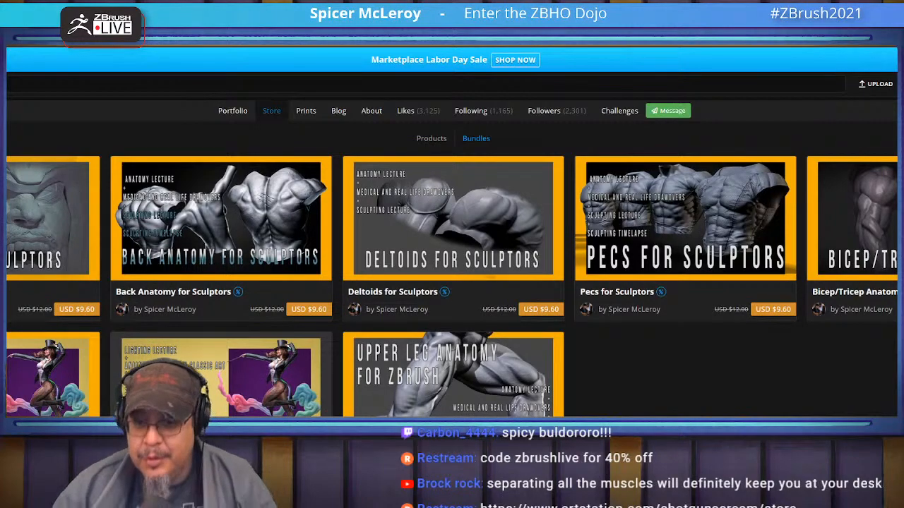
scroll(339, 255, down, 1)
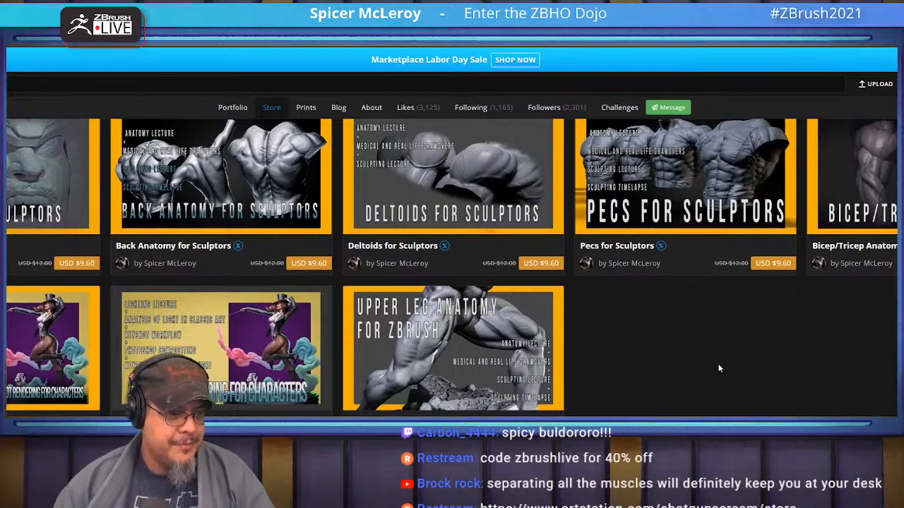
scroll(720, 368, up, 8)
scroll(719, 368, down, 8)
scroll(719, 368, up, 1)
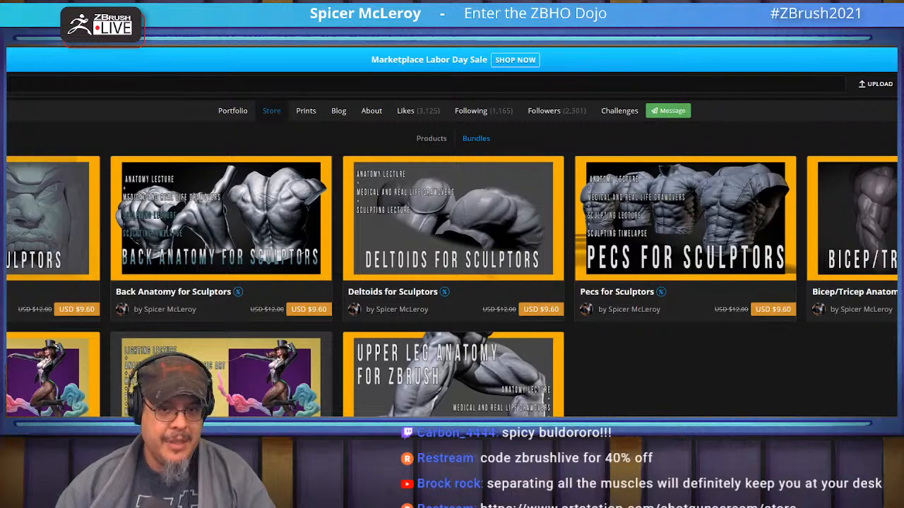
Return to ZBrush and review the figure's back and both arms from behind.
key(alt+Tab)
drag(678, 235, 657, 233)
drag(638, 267, 703, 356)
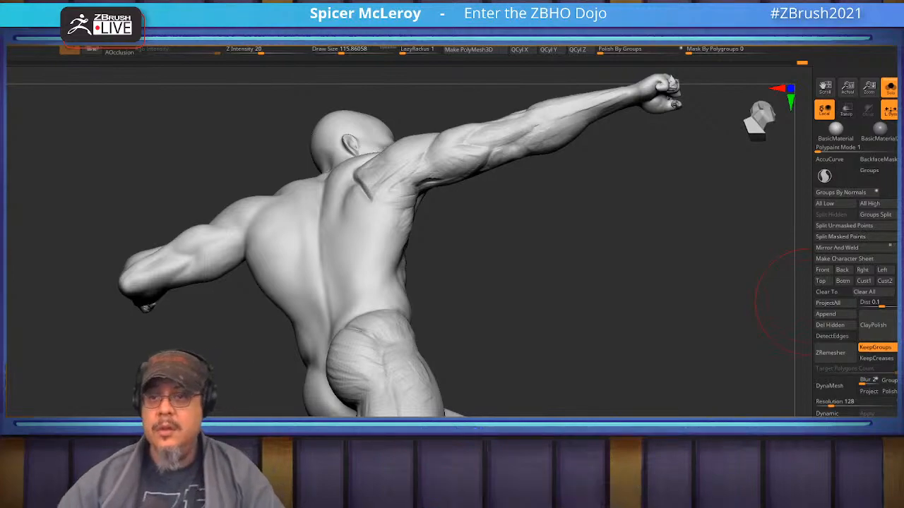
Switch to the browser and look through the ZBHO Dojo shirts in the merch store.
key(alt+Tab)
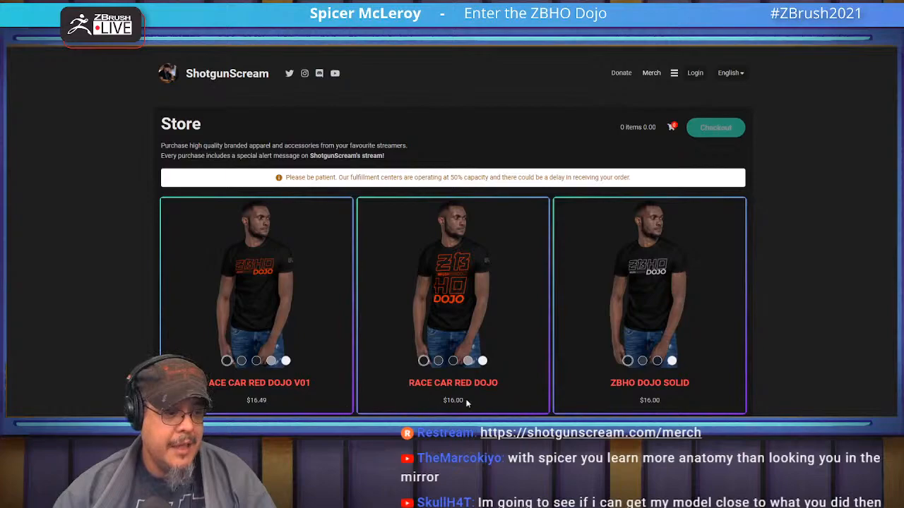
scroll(466, 402, down, 3)
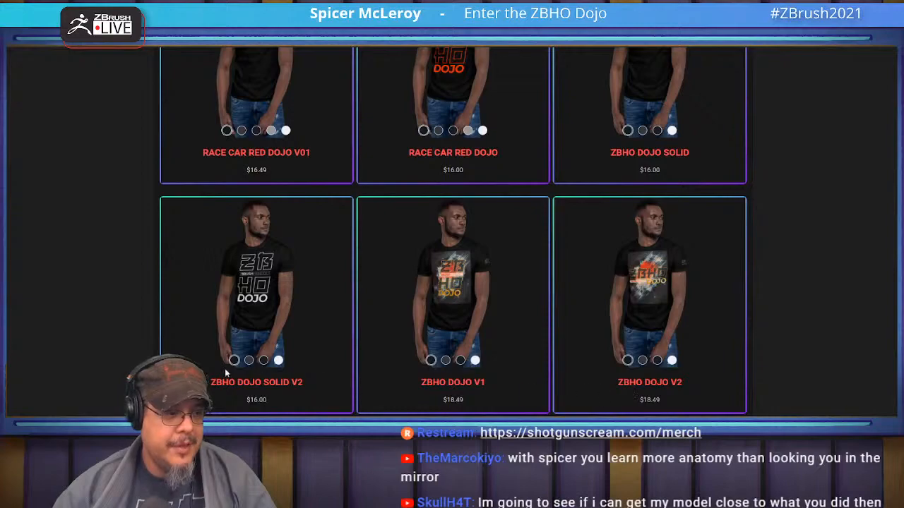
scroll(212, 369, down, 3)
scroll(209, 367, up, 7)
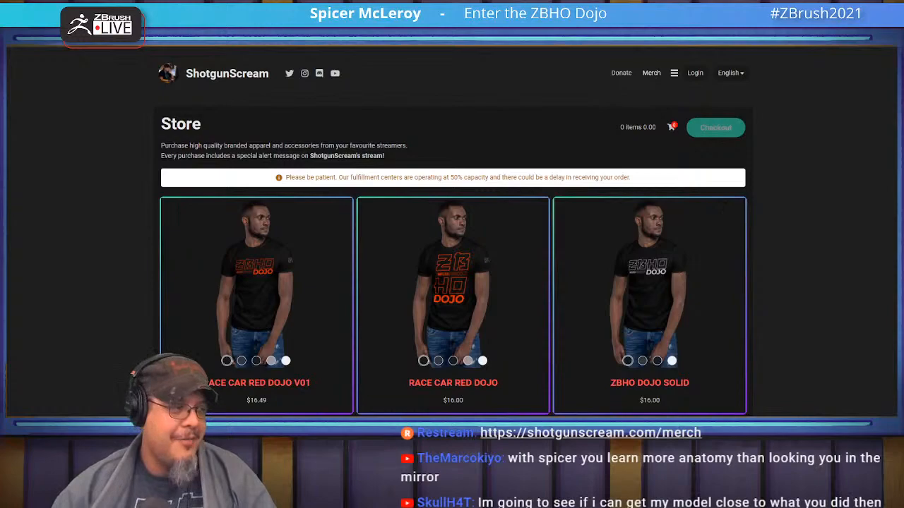
Return to ZBrush and check how the outstretched arm, shoulder and back read from several angles.
key(alt+Tab)
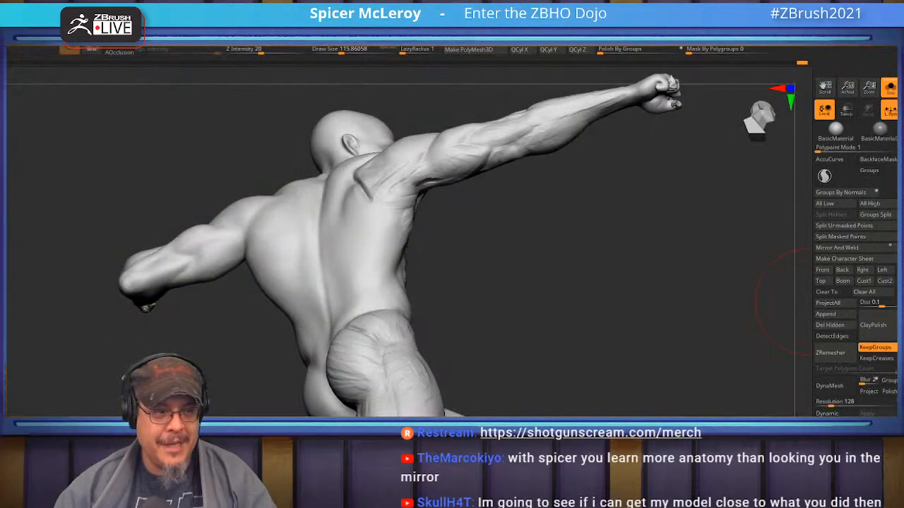
mouse_move(595, 247)
mouse_down()
mouse_move(596, 296)
mouse_move(585, 299)
mouse_move(590, 369)
mouse_move(581, 375)
mouse_up()
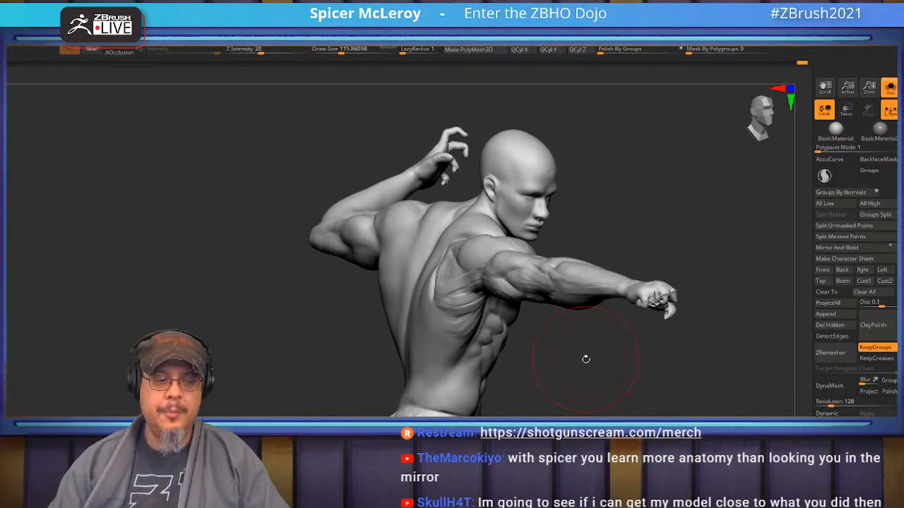
drag(585, 358, 592, 389)
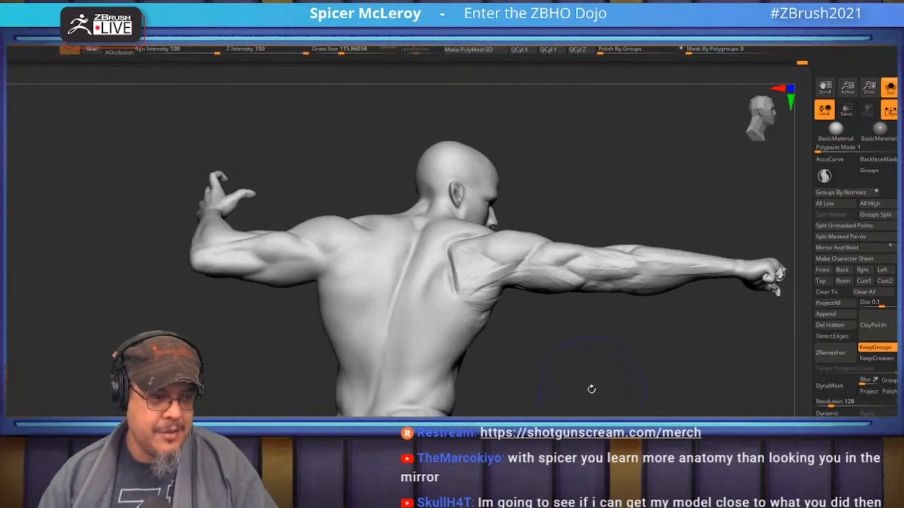